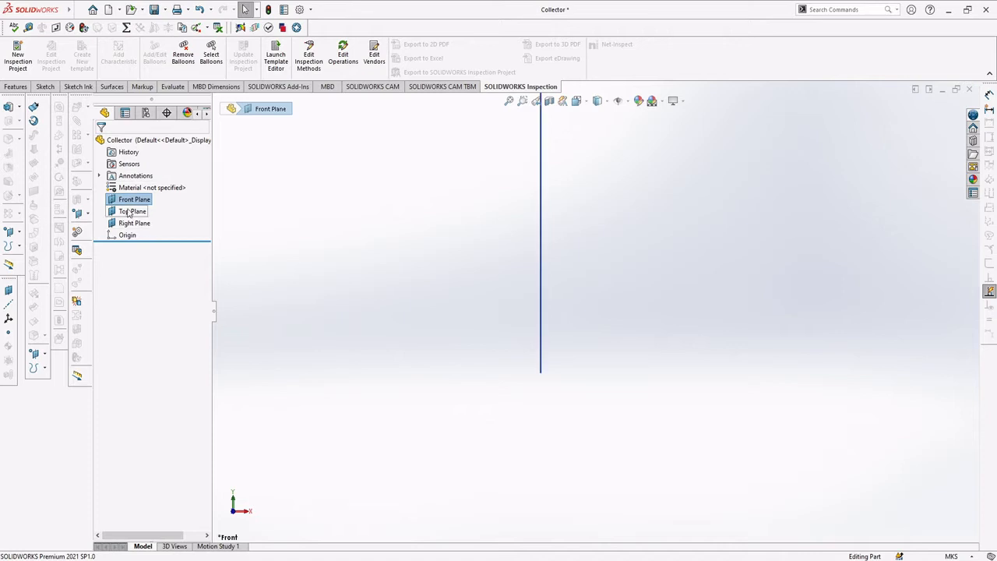
click(129, 212)
click(138, 192)
click(135, 200)
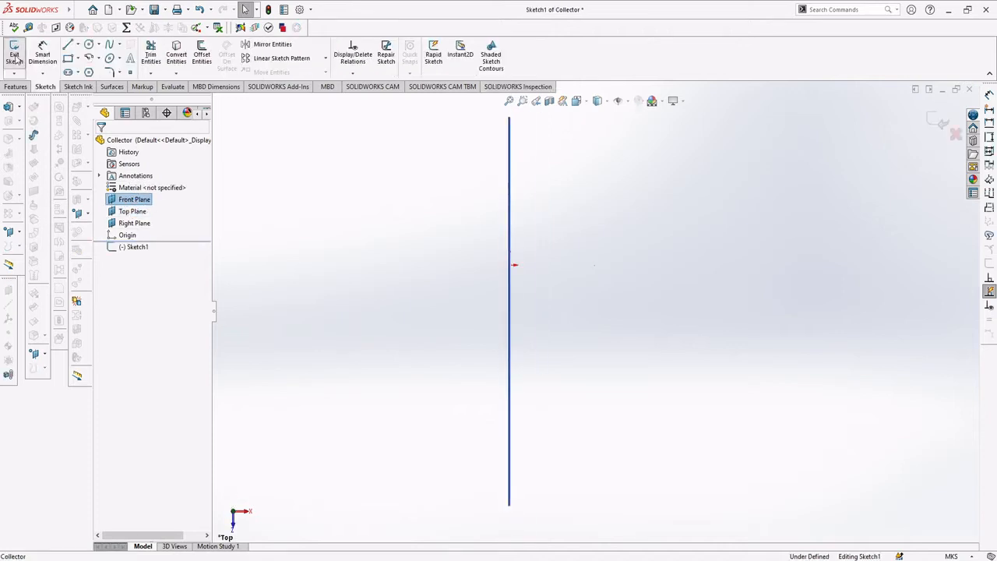
click(14, 55)
Step: Start a sketch on the Front Plane and try to draw a line up from the origin
click(137, 201)
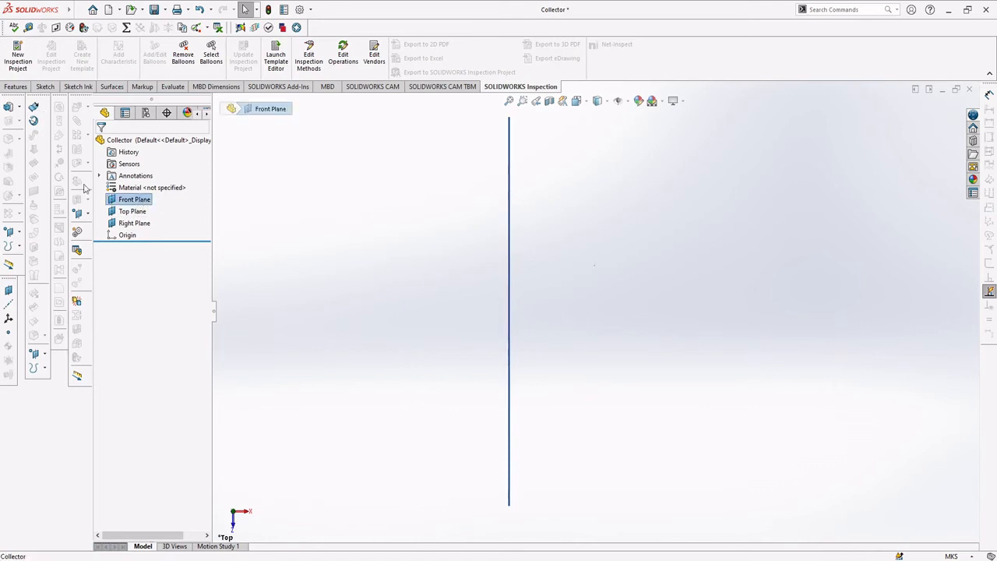
right_click(118, 201)
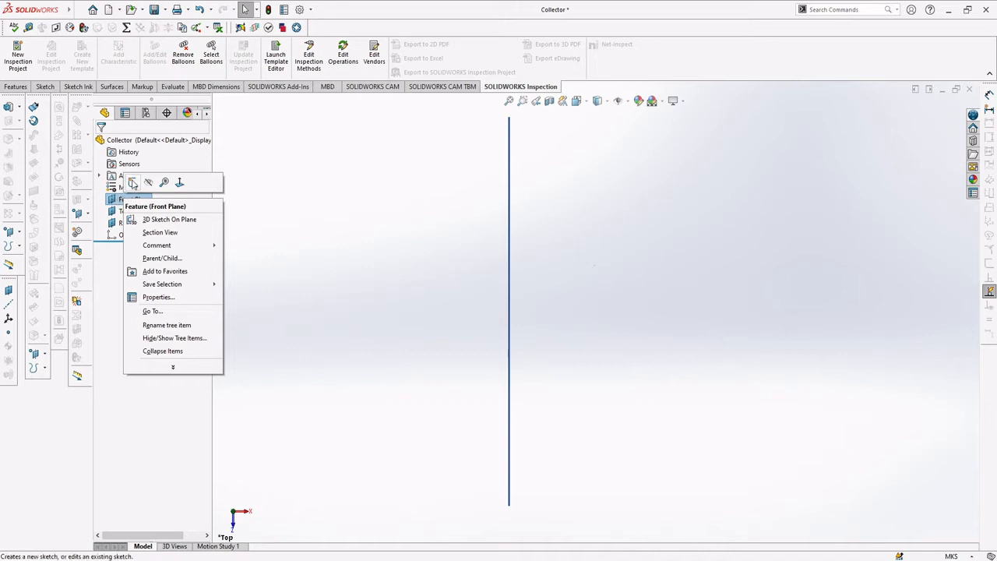
click(132, 183)
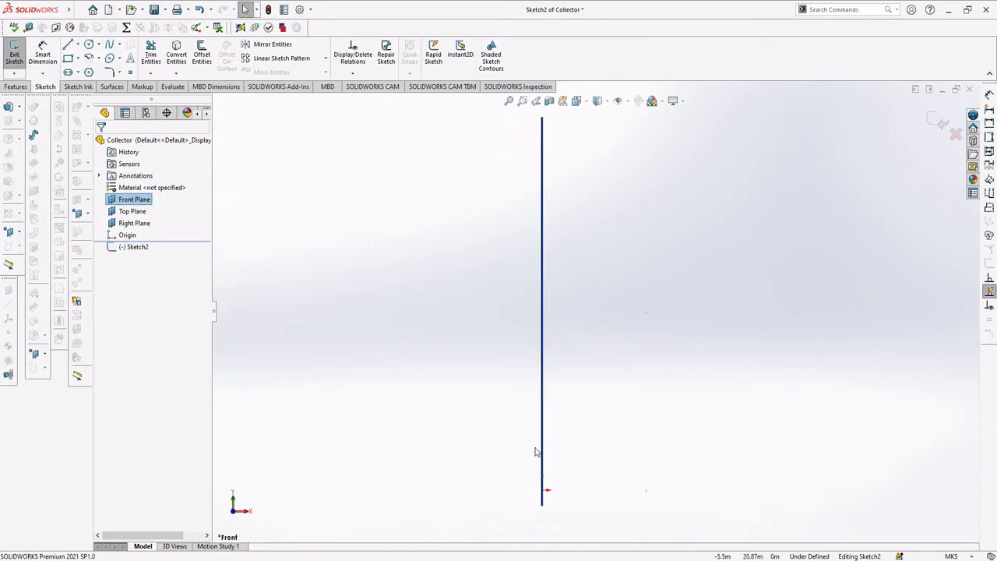
scroll(557, 491, down, 1)
scroll(558, 491, down, 1)
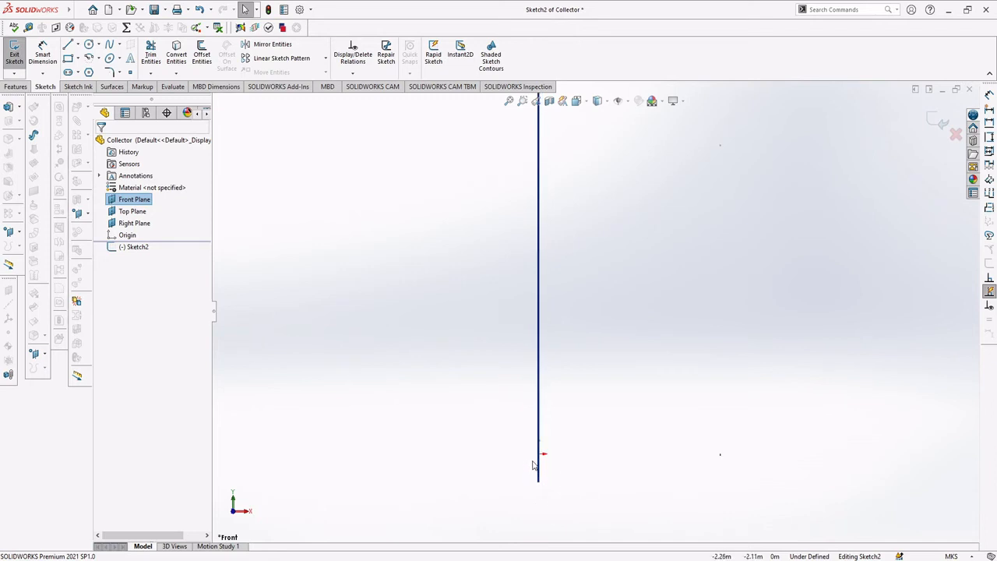
scroll(546, 458, down, 1)
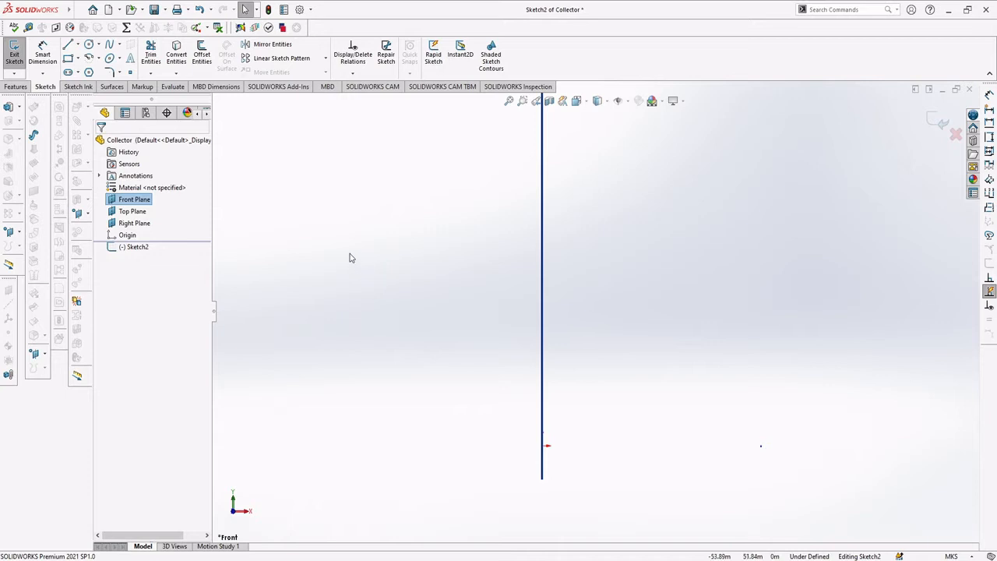
click(67, 44)
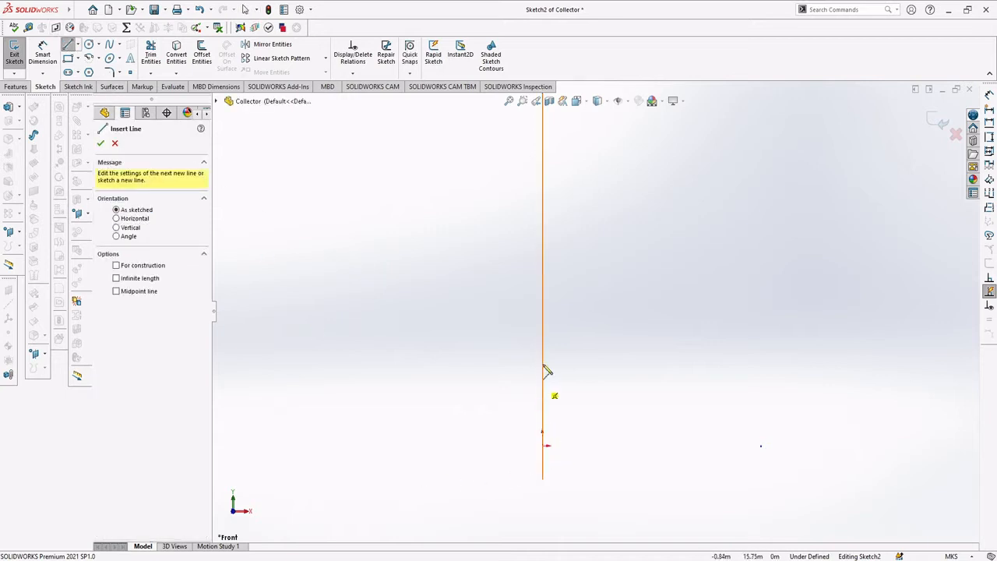
click(543, 445)
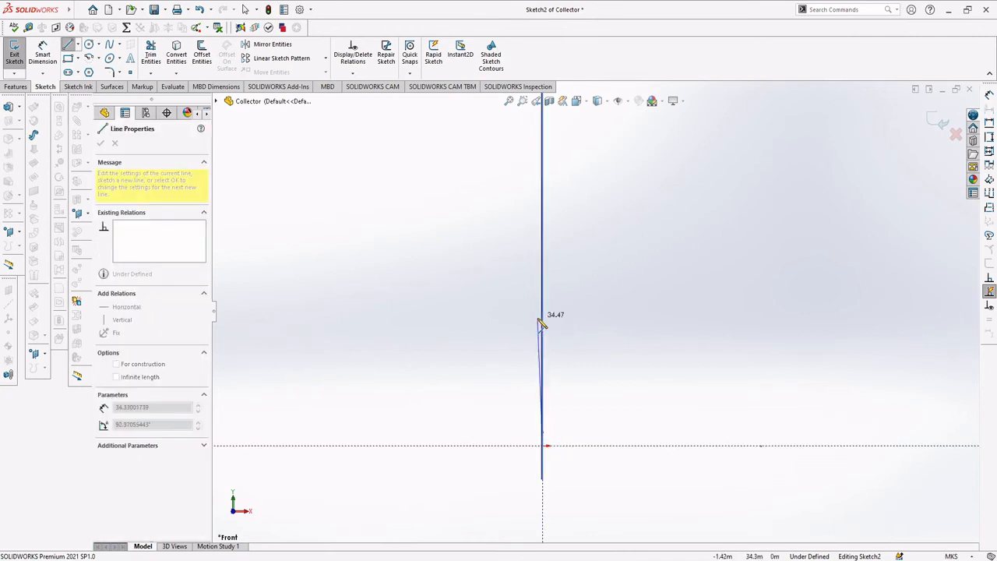
key(Escape)
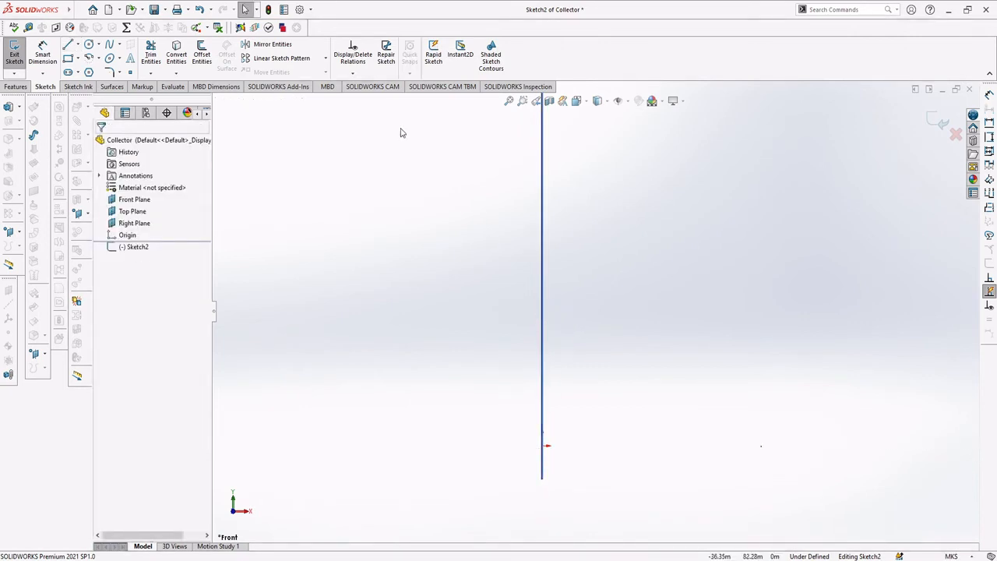
Step: Check the unit system in the document properties
click(312, 11)
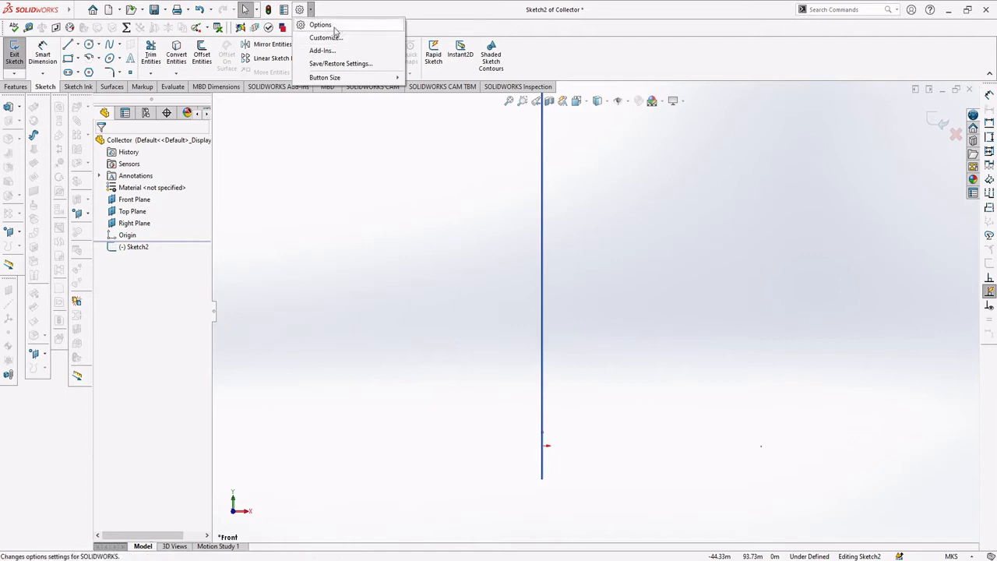
click(328, 25)
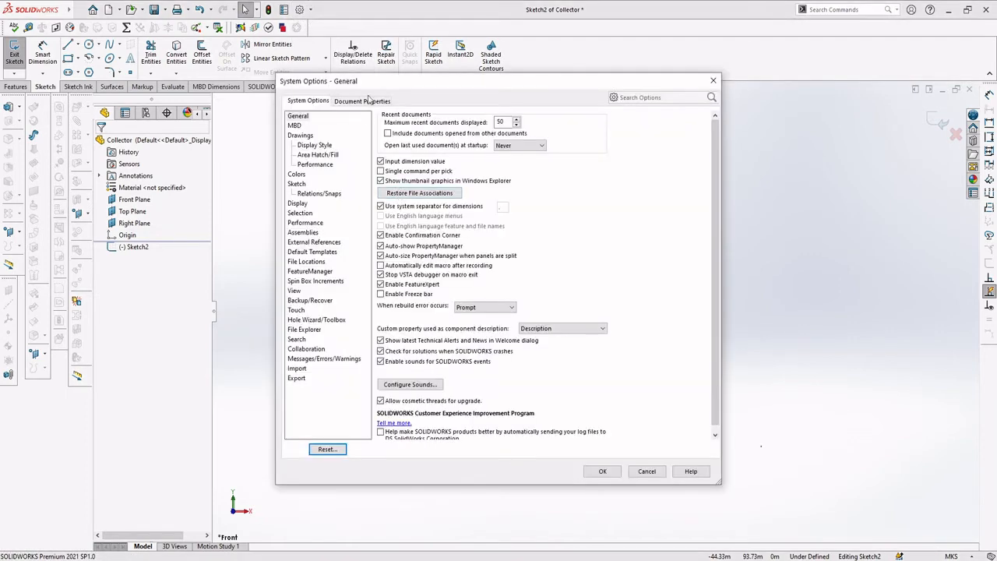
click(352, 101)
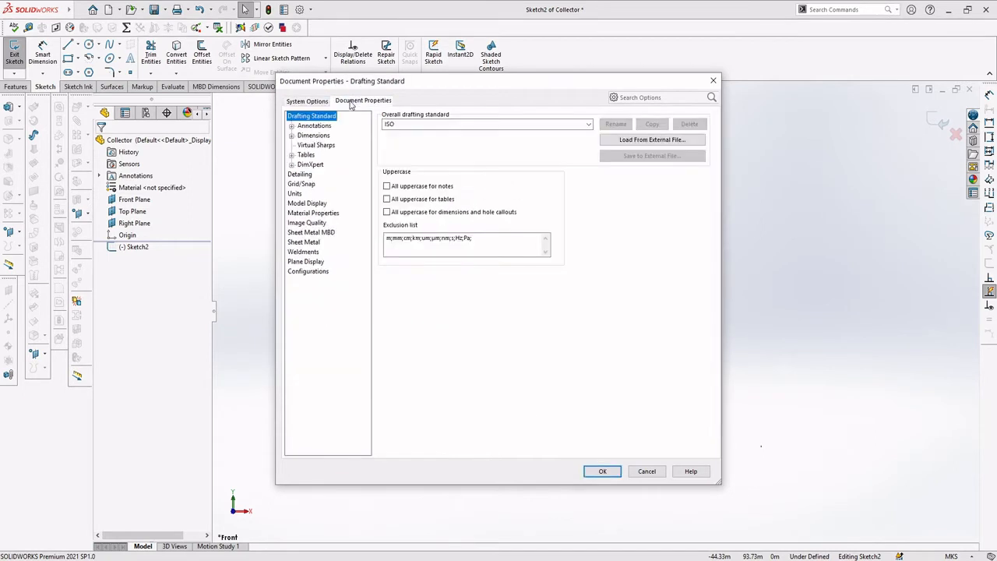
click(323, 213)
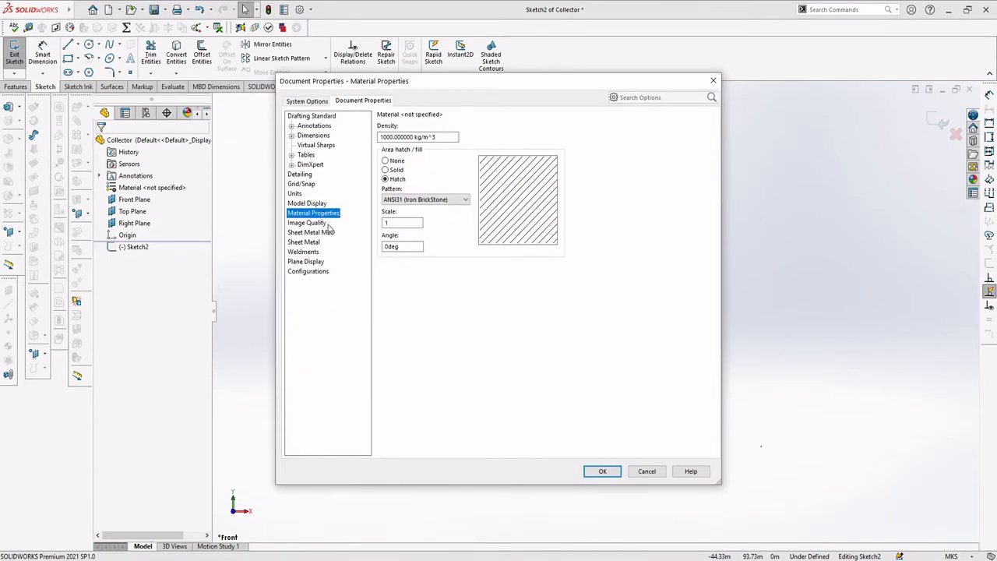
click(295, 193)
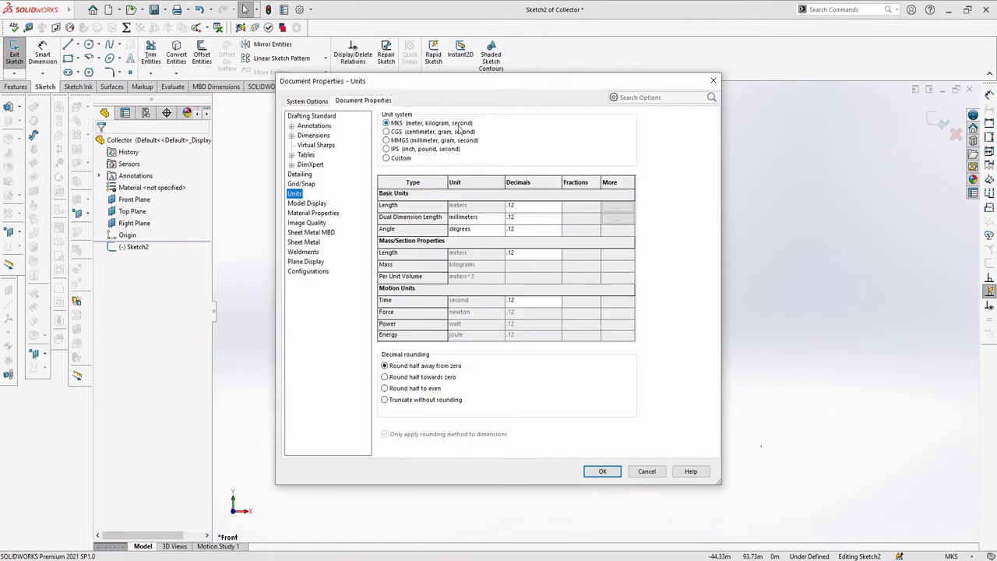
click(603, 471)
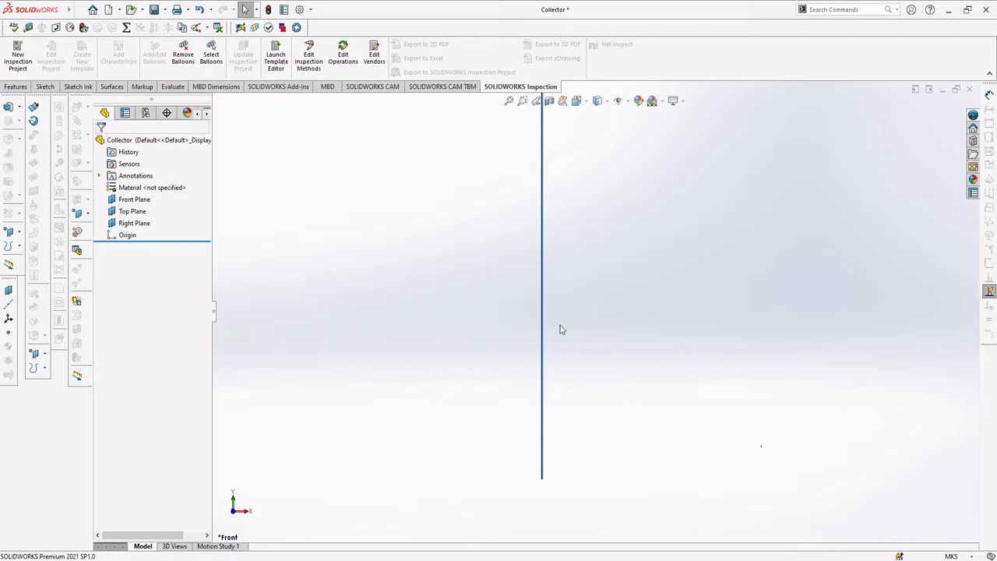
Step: Start a new sketch on the Front Plane
click(128, 163)
click(332, 224)
right_click(129, 199)
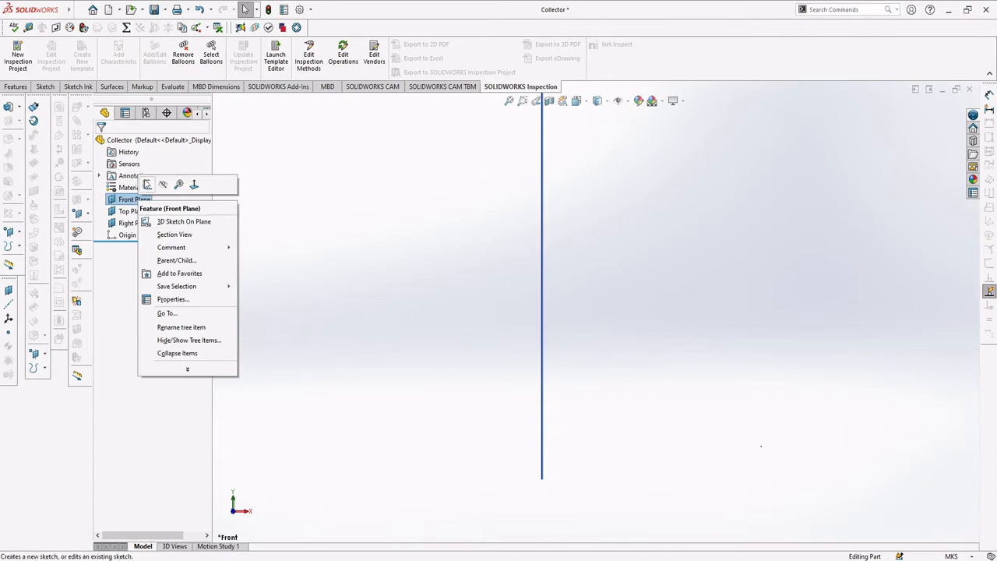
click(160, 221)
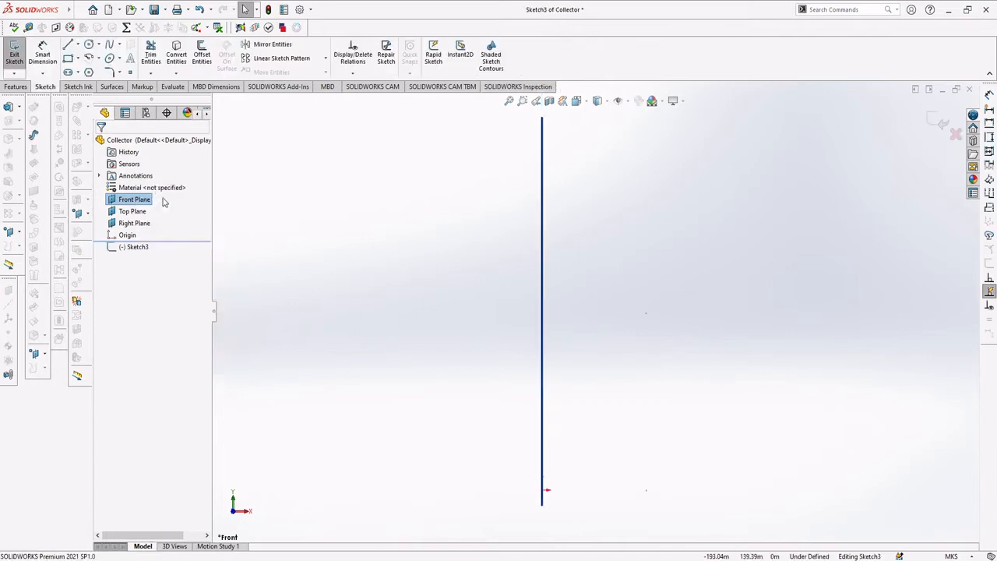
Step: Draw a vertical line upward from the origin and set its length to 10 m
click(68, 45)
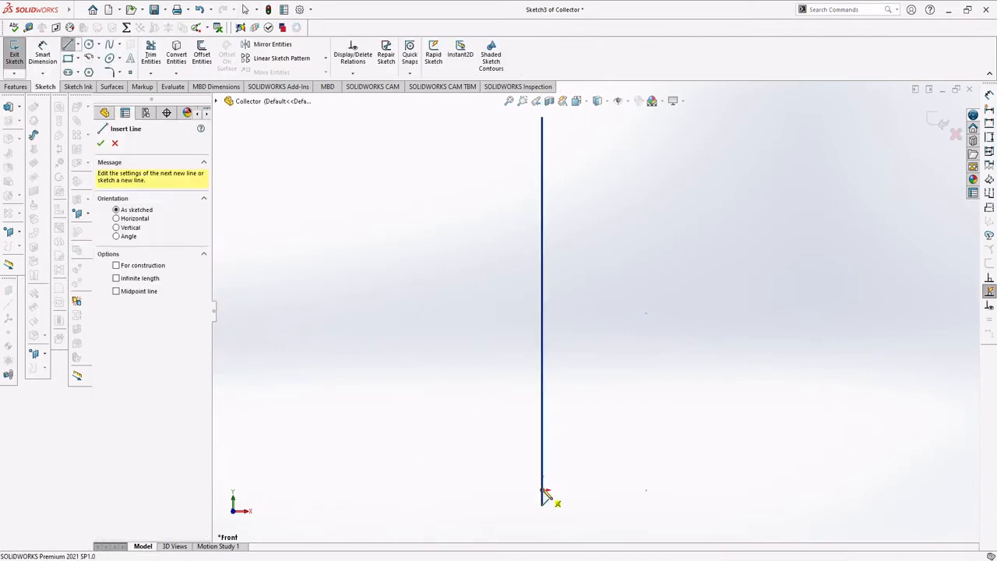
click(543, 490)
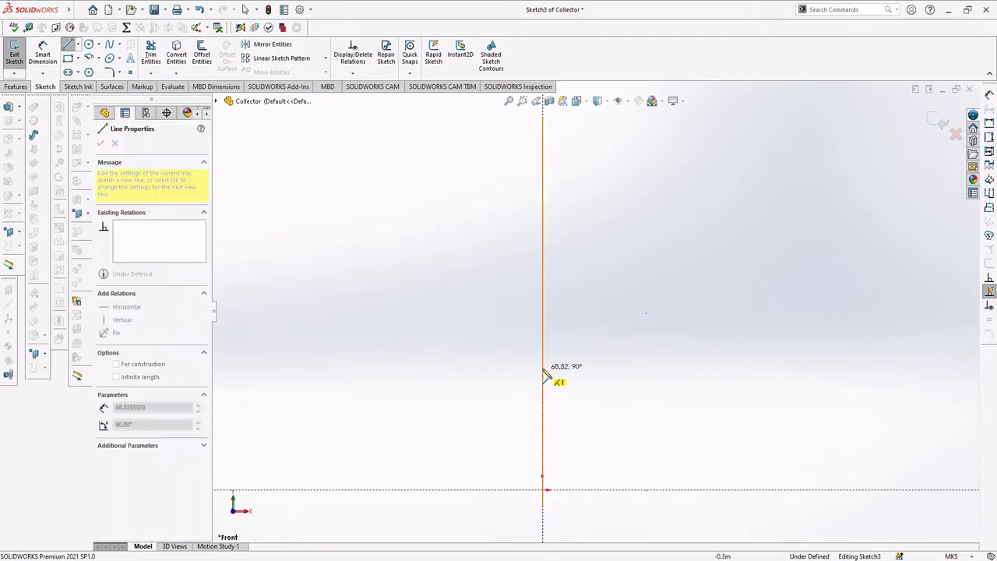
click(544, 467)
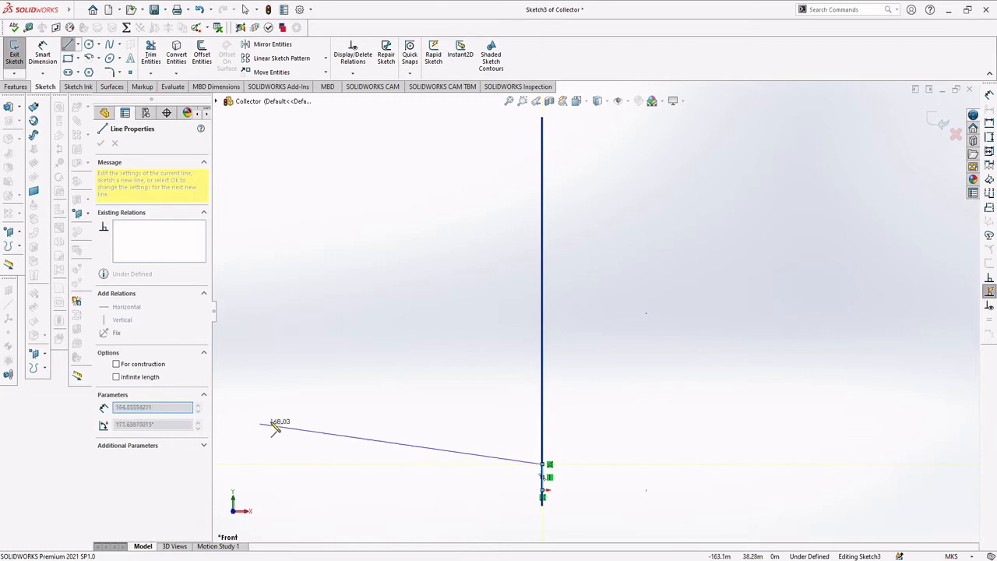
key(Escape)
key(Escape)
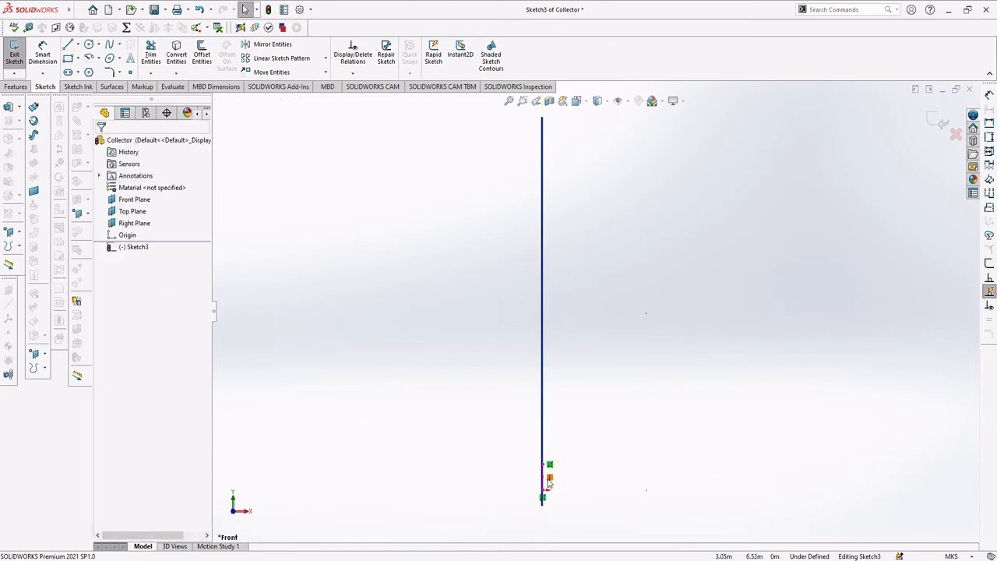
click(543, 479)
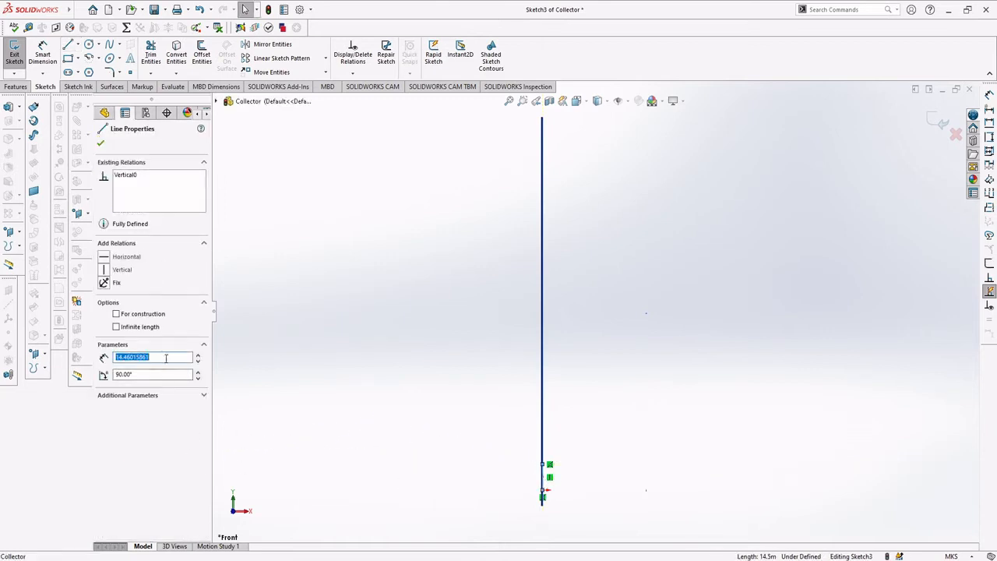
text(10)
key(Return)
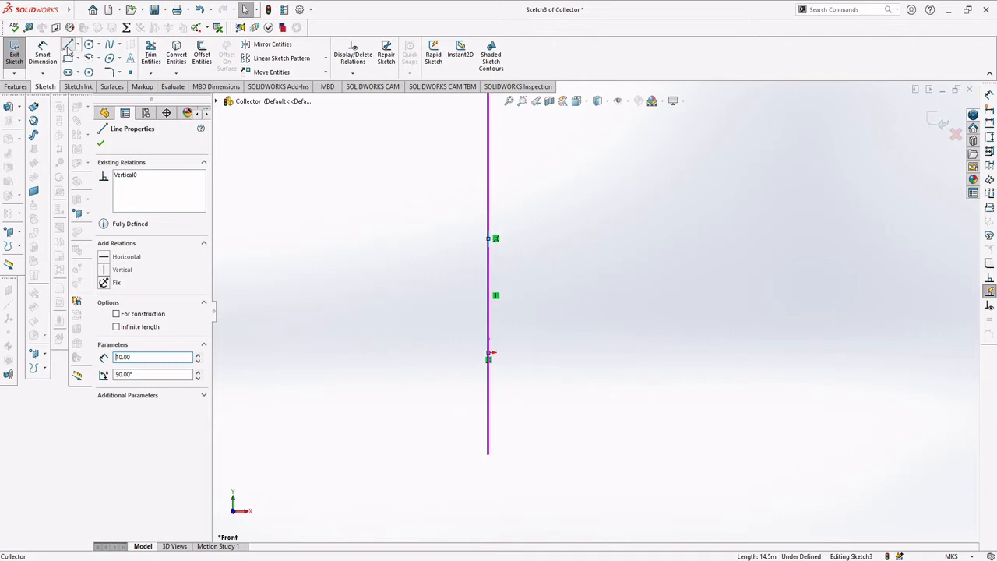
Step: Draw a short horizontal line to the right from the vertical line's upper end and set its length to 0.8 m
click(68, 44)
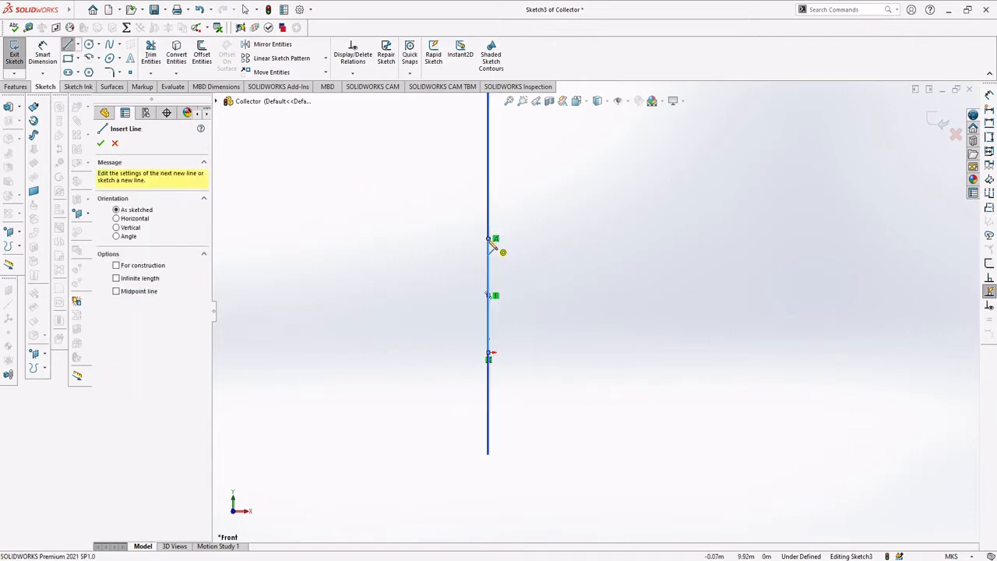
click(490, 239)
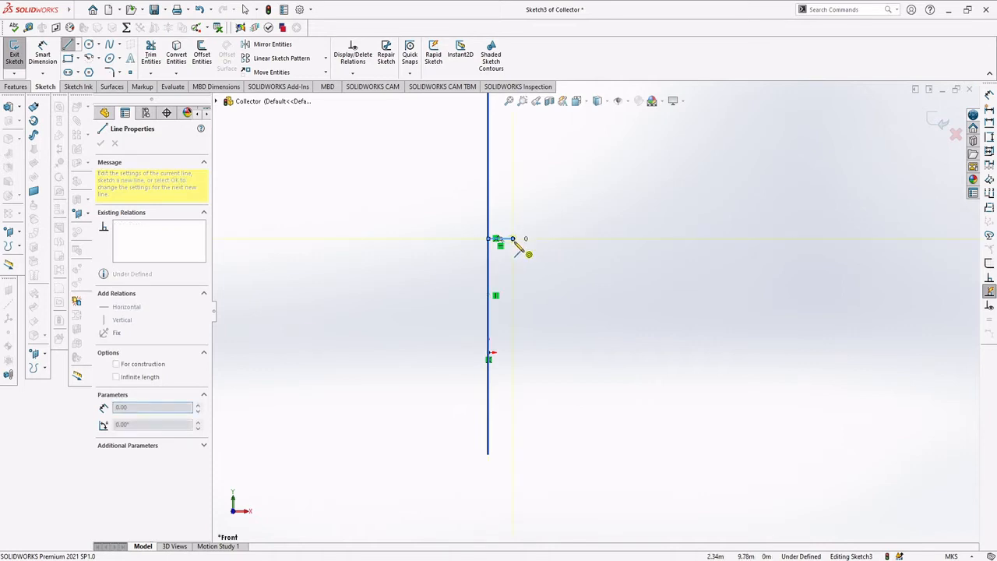
key(Escape)
click(508, 239)
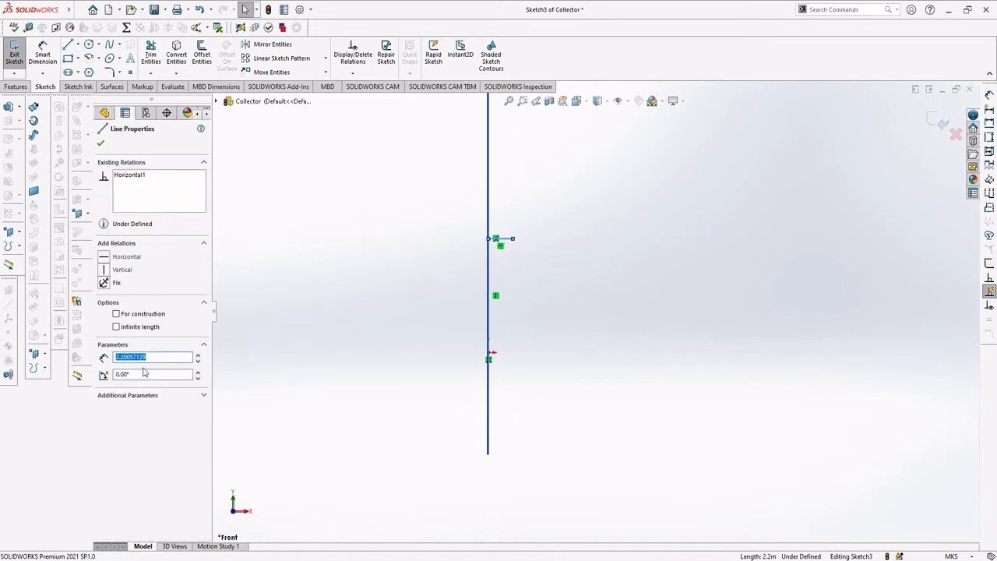
text(0.8)
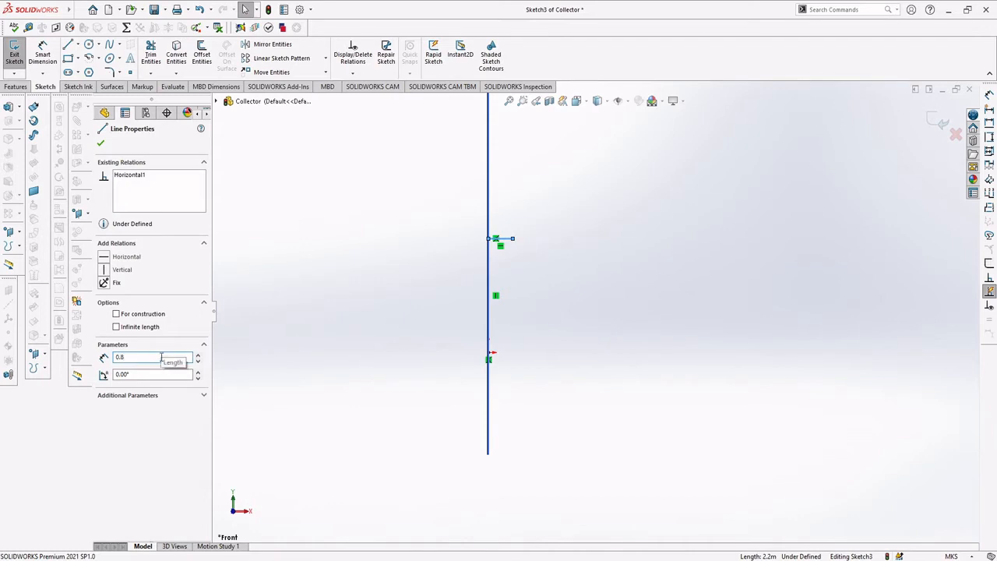
key(Return)
Step: Continue from the short line's free end with another horizontal line to the right and set its length to 5 m
scroll(526, 279, up, 1)
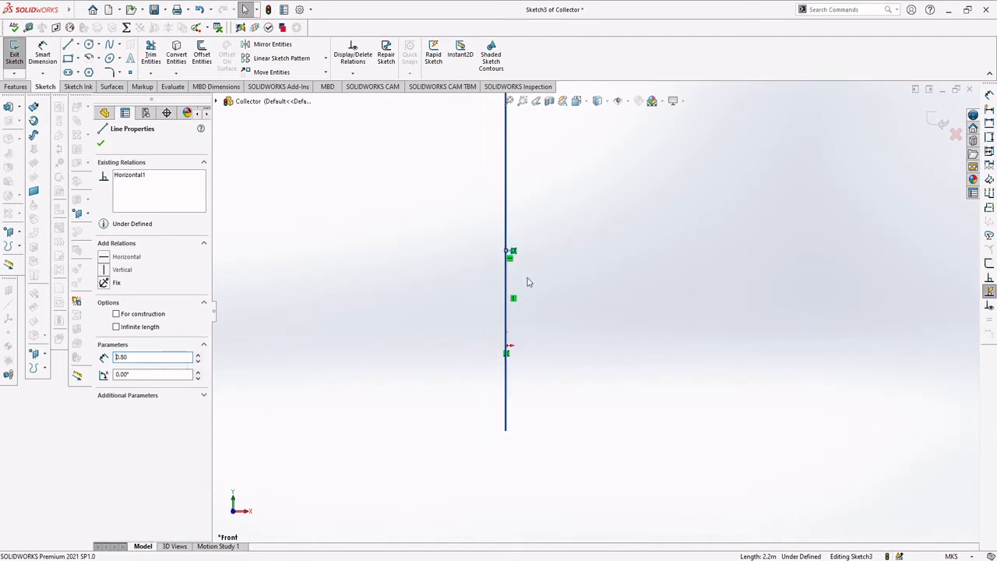
scroll(548, 285, down, 1)
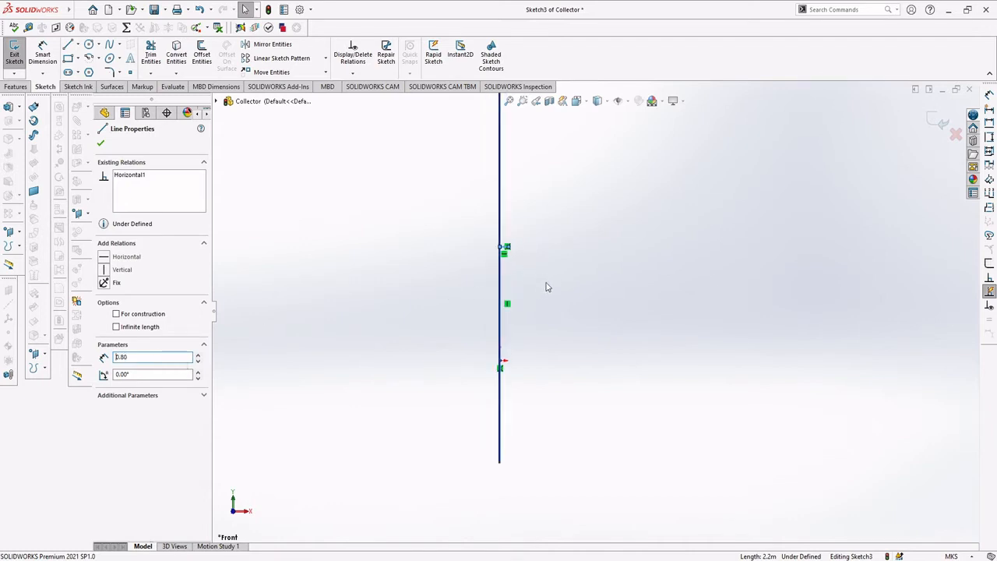
scroll(564, 268, down, 1)
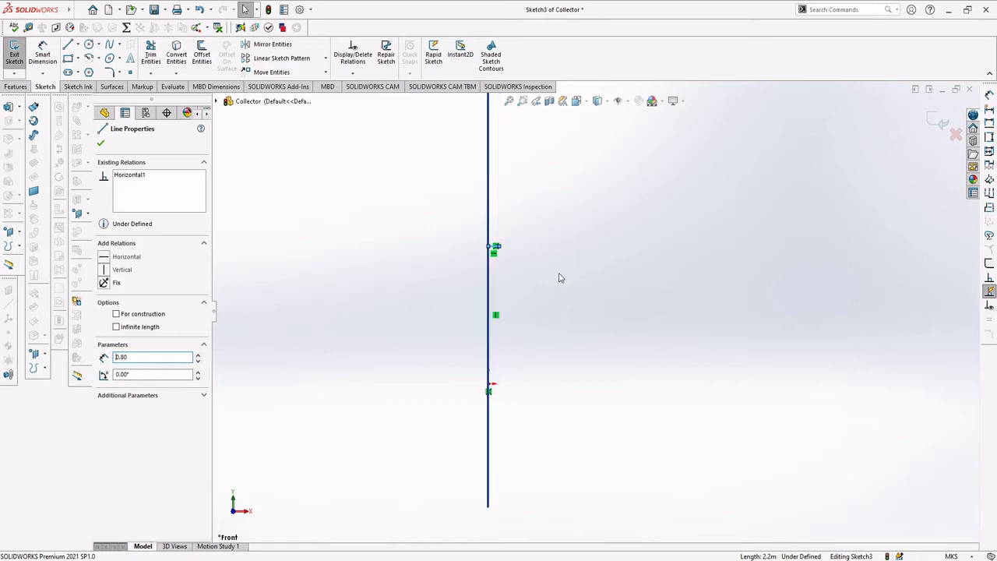
click(68, 45)
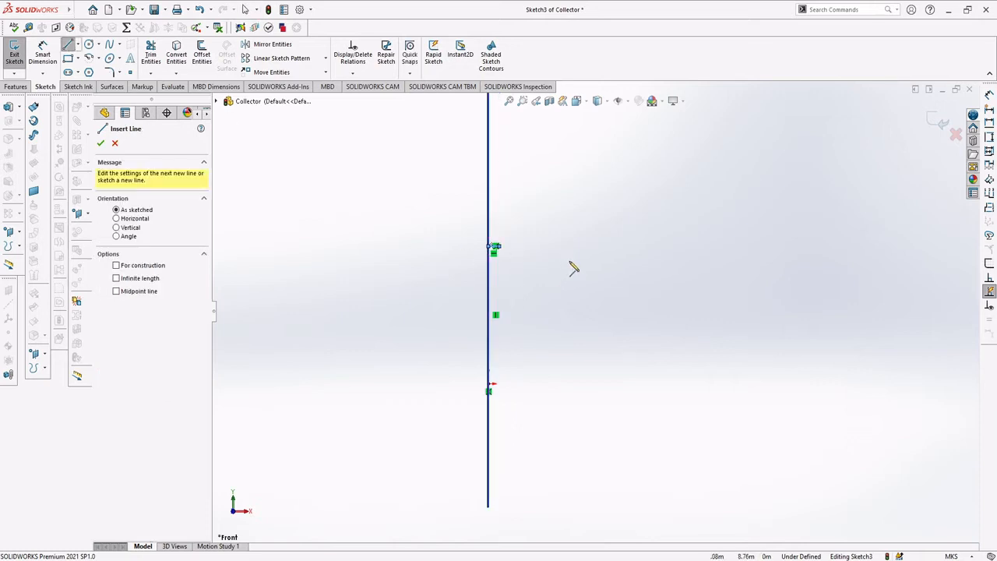
click(493, 246)
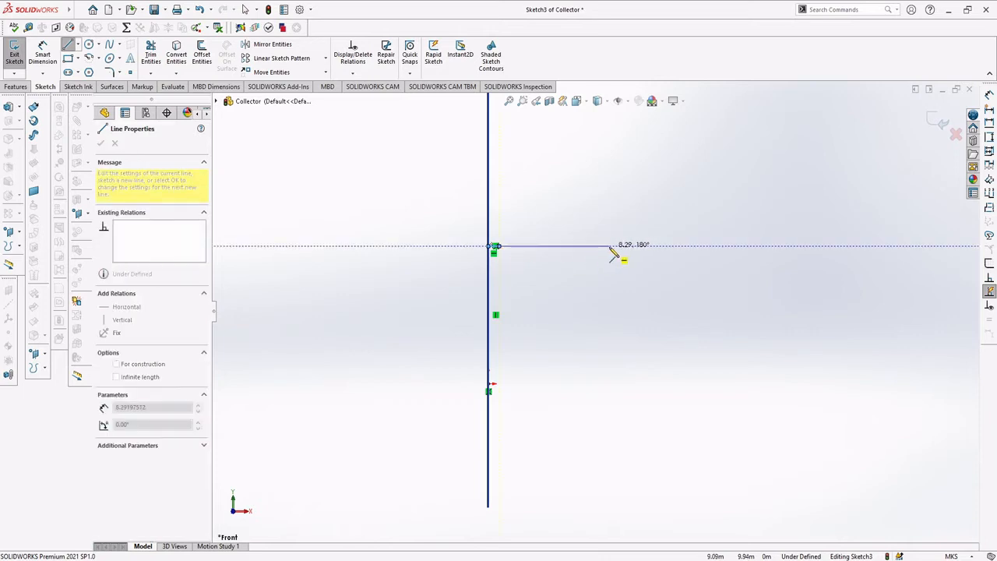
click(569, 247)
key(Escape)
click(549, 253)
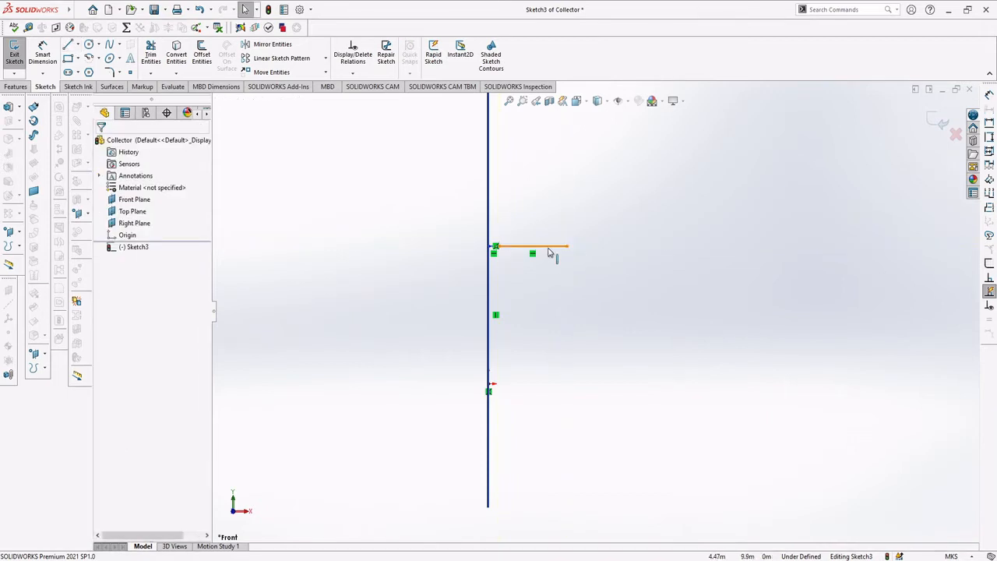
text(5)
key(Return)
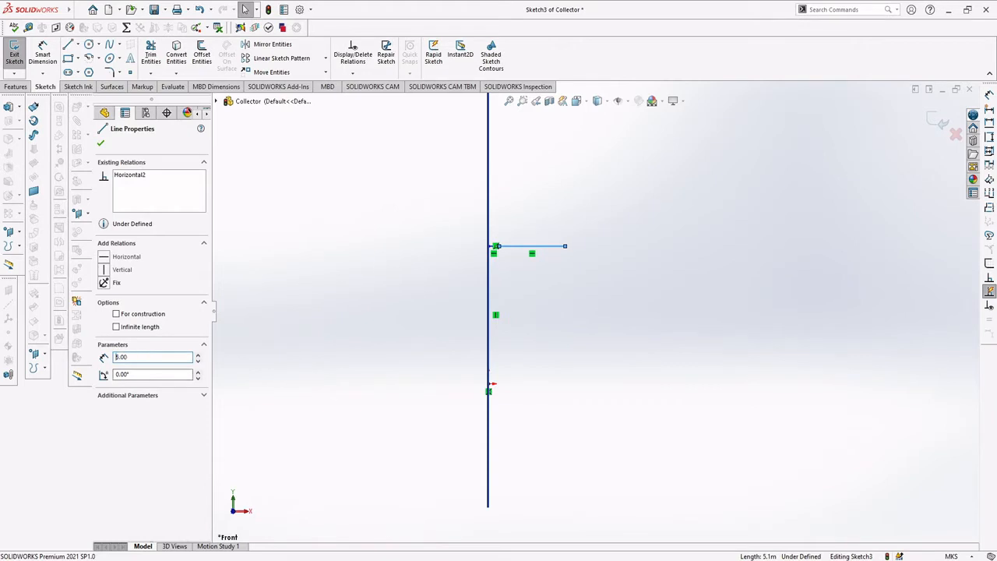
scroll(579, 279, down, 1)
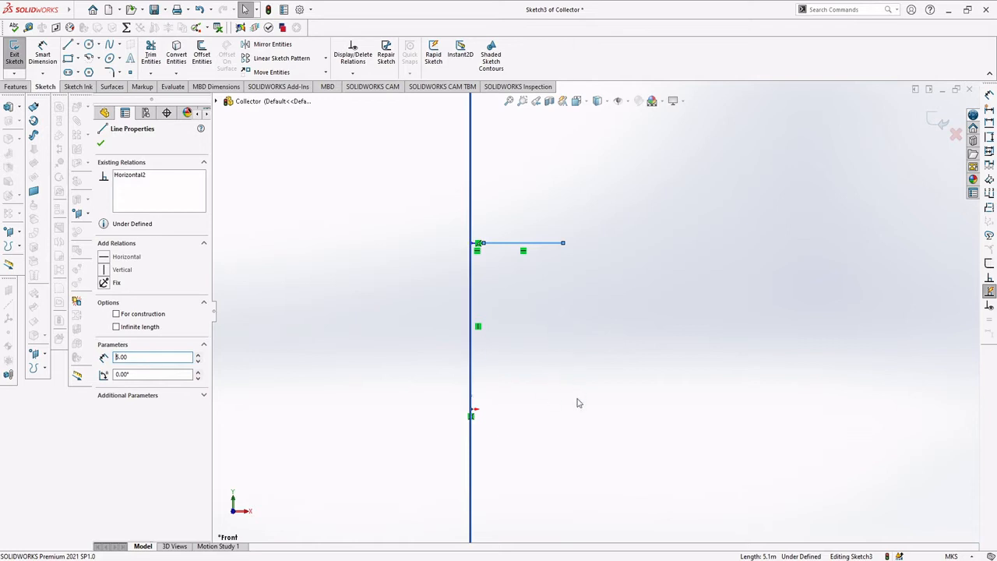
mouse_move(681, 437)
ctrl+middle_down()
mouse_move(603, 394)
mouse_move(561, 401)
ctrl+middle_up()
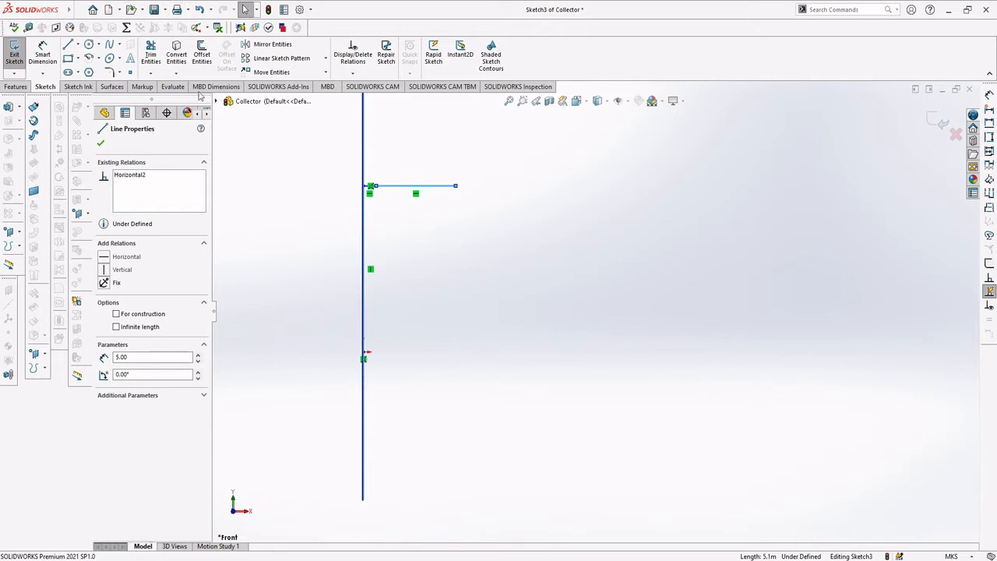
click(68, 45)
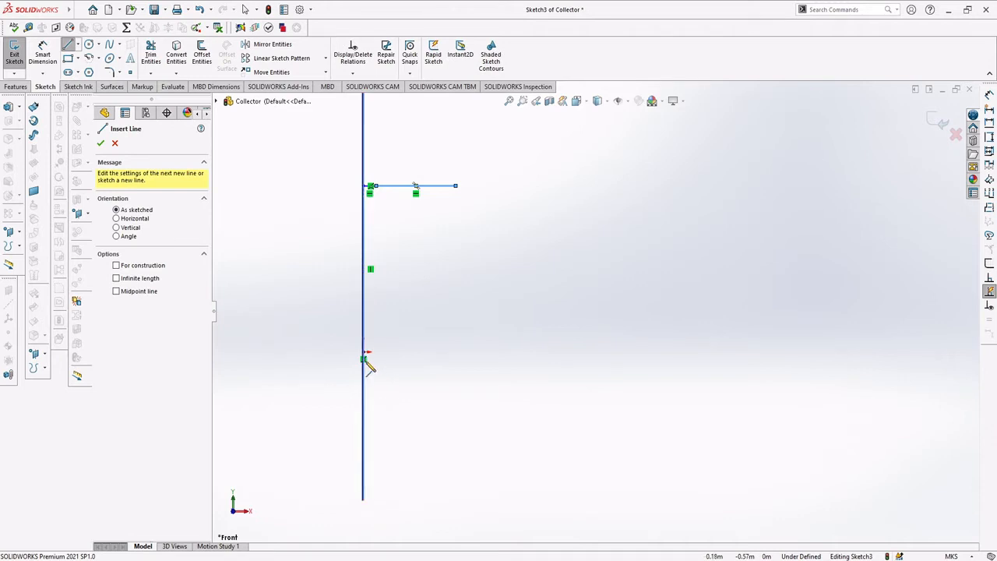
click(364, 357)
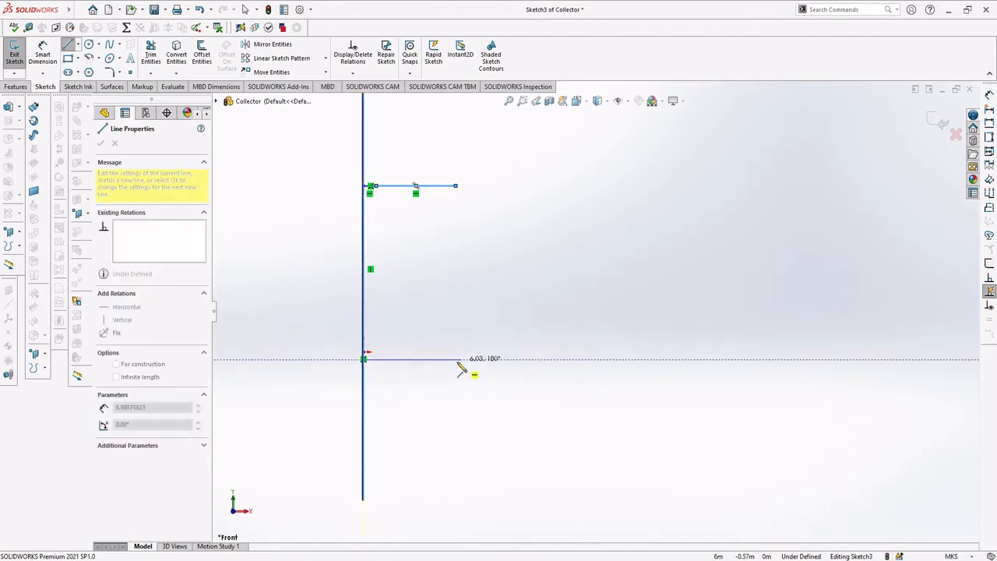
key(Escape)
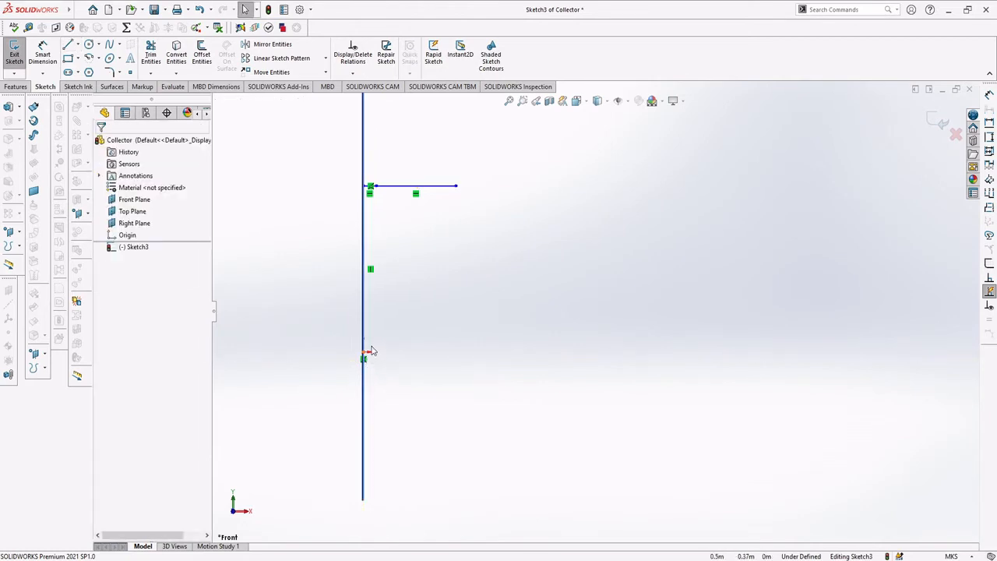
click(78, 9)
click(64, 45)
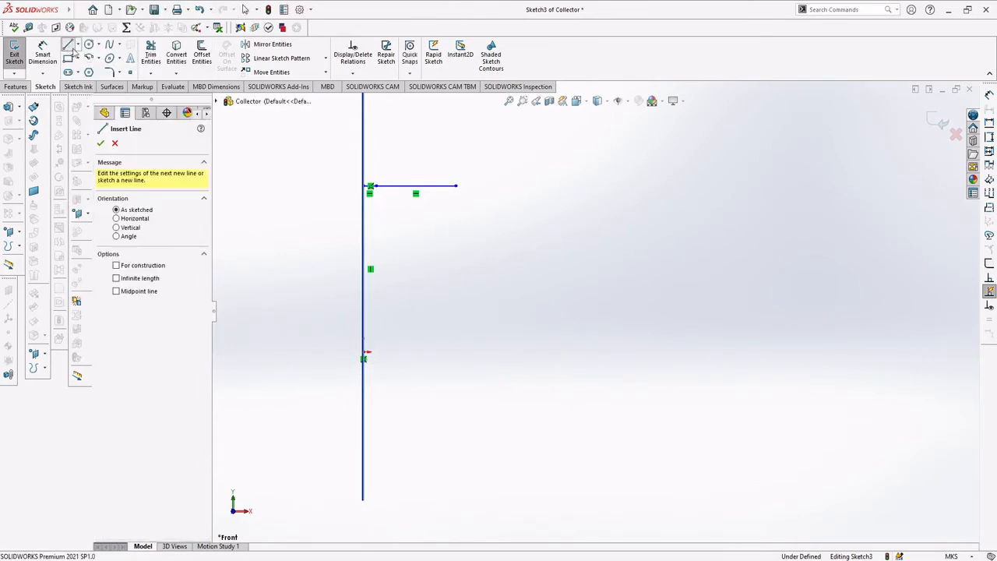
click(363, 353)
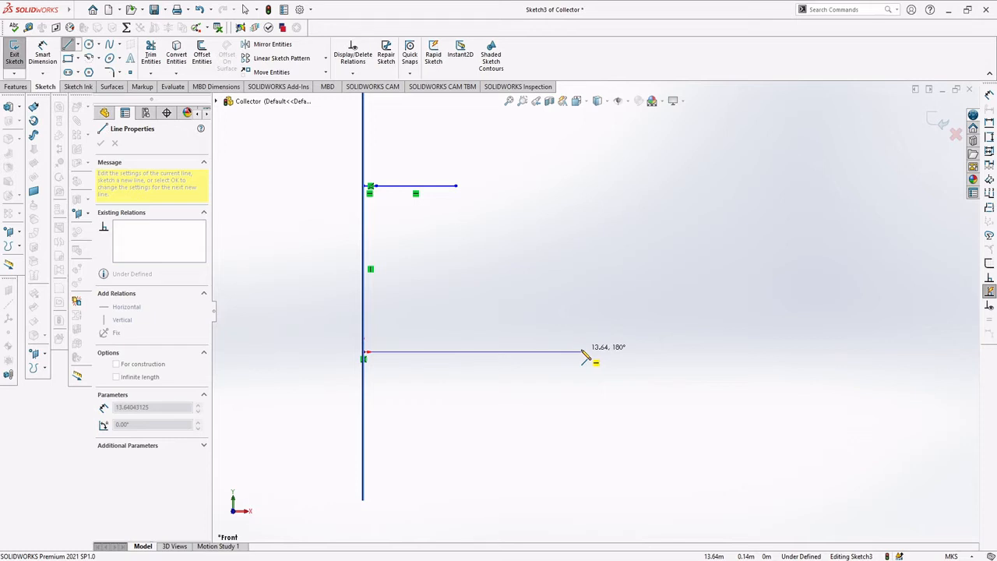
key(Escape)
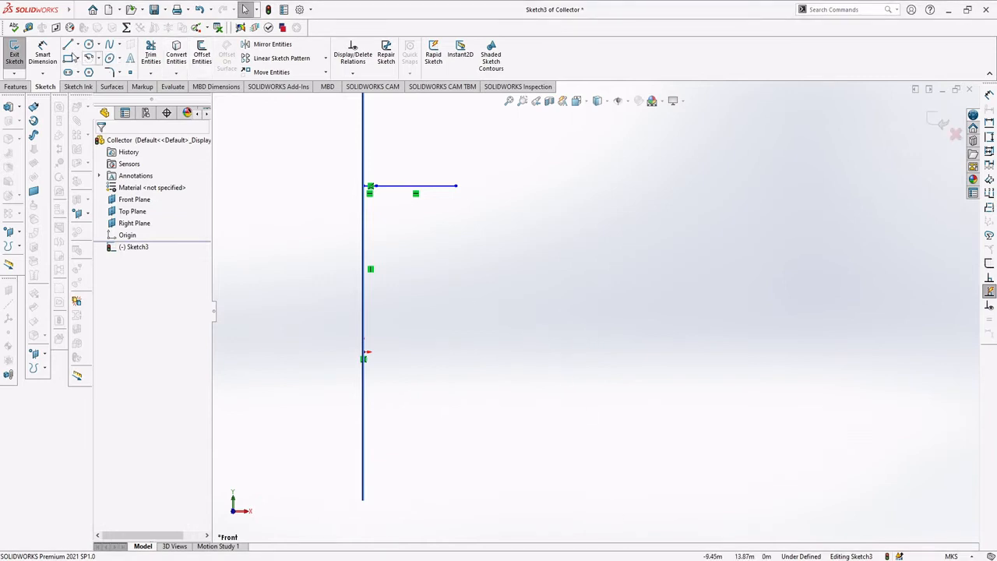
Step: Draw a horizontal line to the right from the origin and set its length to 13 m
click(68, 44)
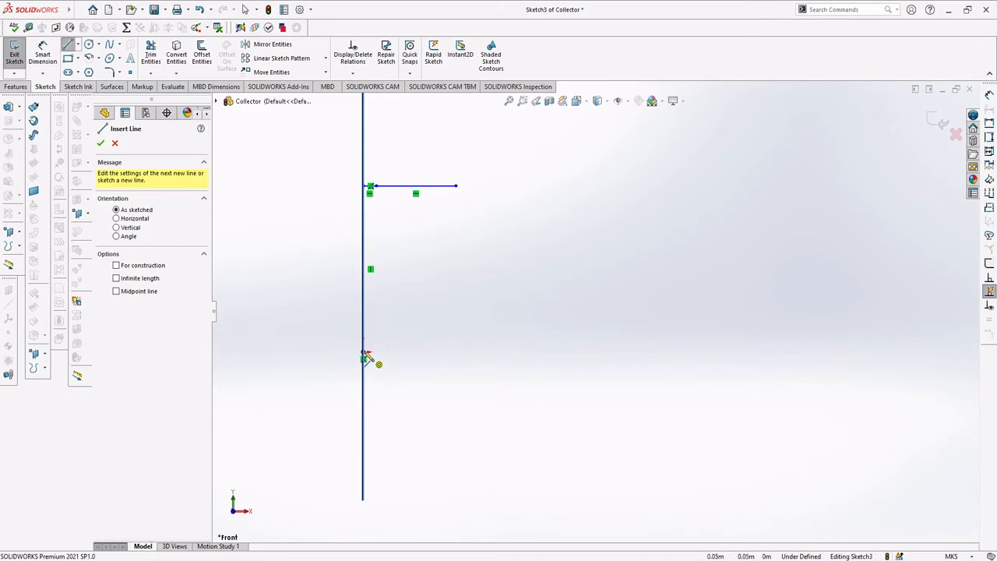
click(364, 358)
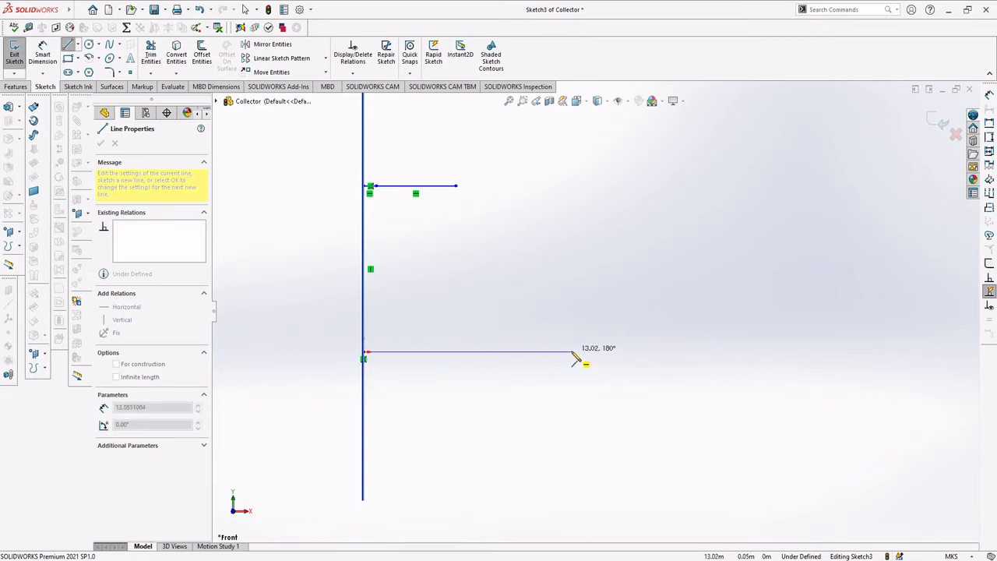
click(572, 353)
key(Escape)
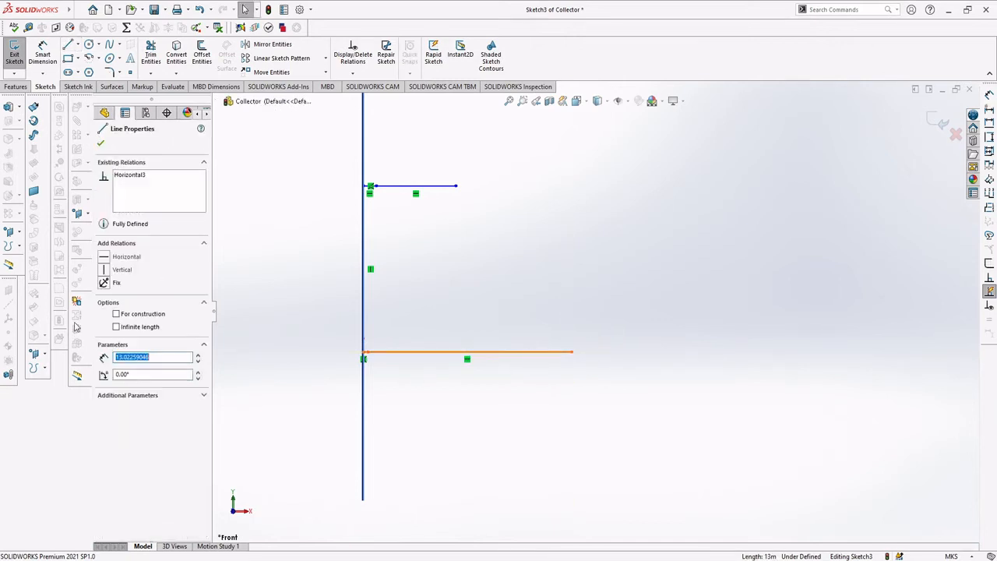
text(13)
key(Return)
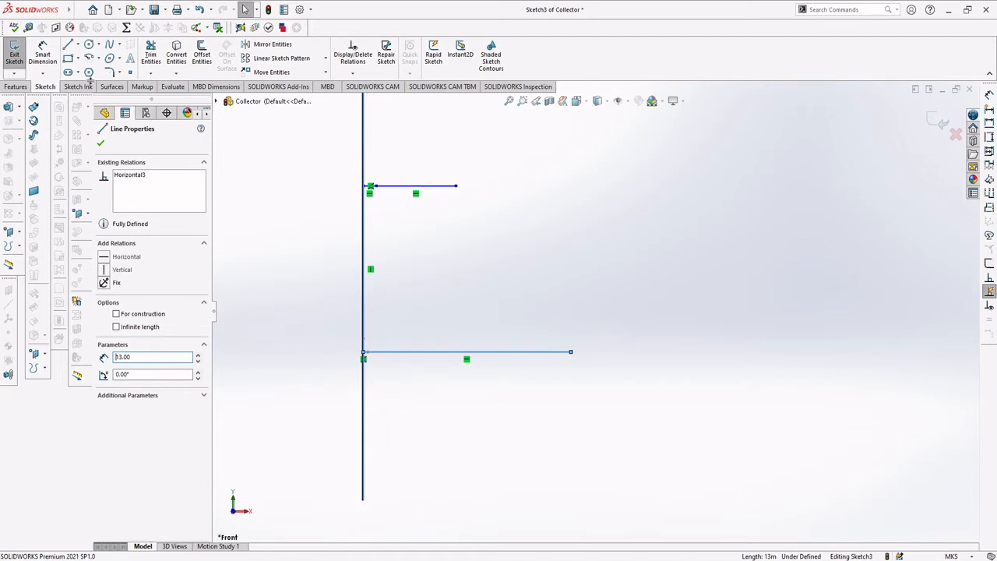
Step: Draw a corner rectangle about 20.4 m long and 4.1 m high, extending up and right from the 13 m line's free end
click(69, 60)
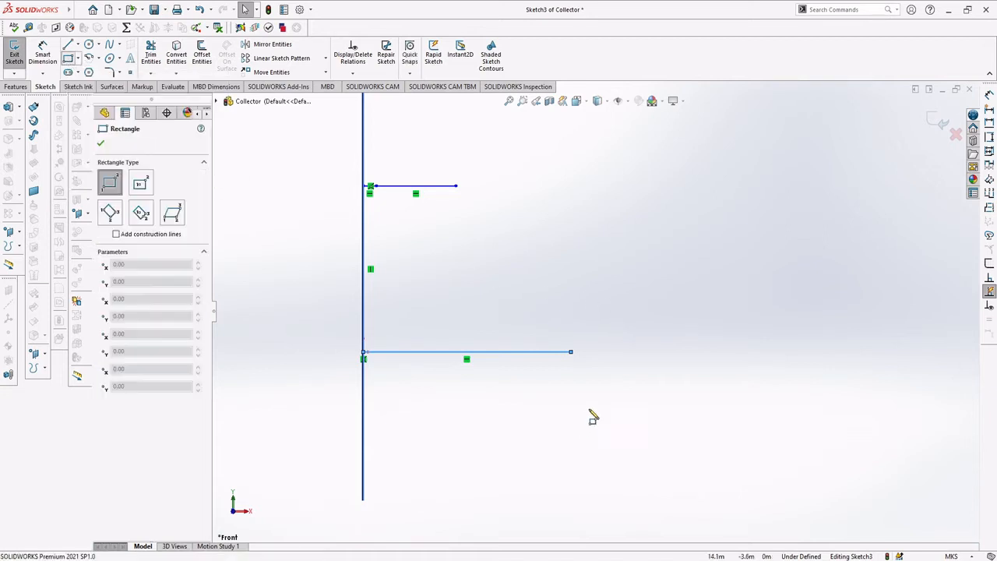
click(571, 352)
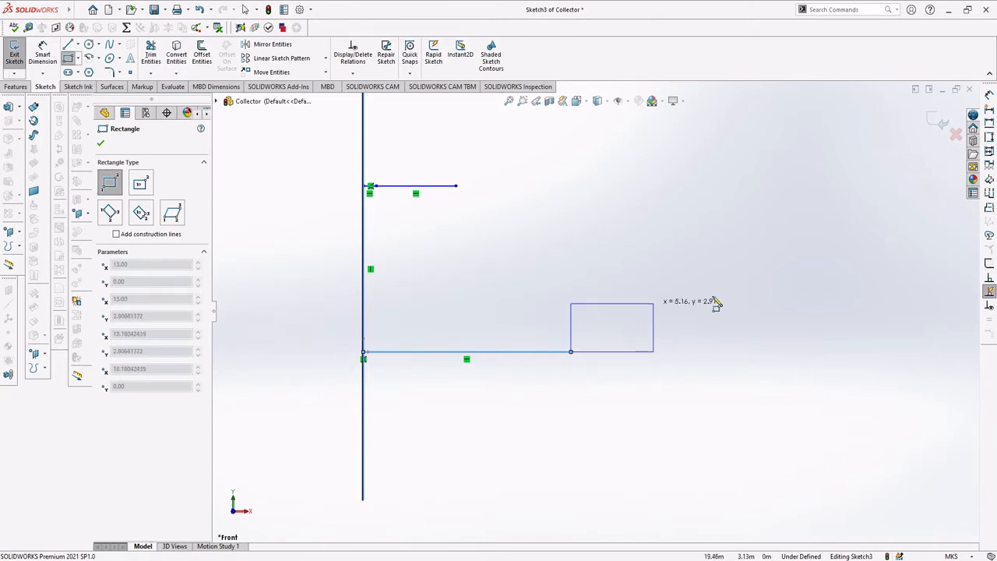
click(898, 285)
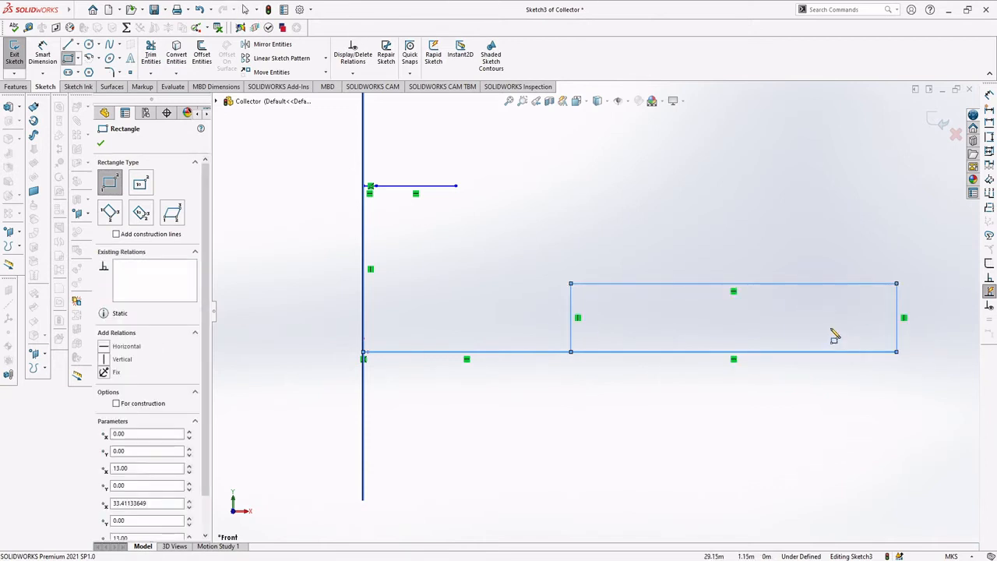
key(Escape)
Step: Set the rectangle's horizontal length to 109 m and its height to 1.85 m
click(745, 289)
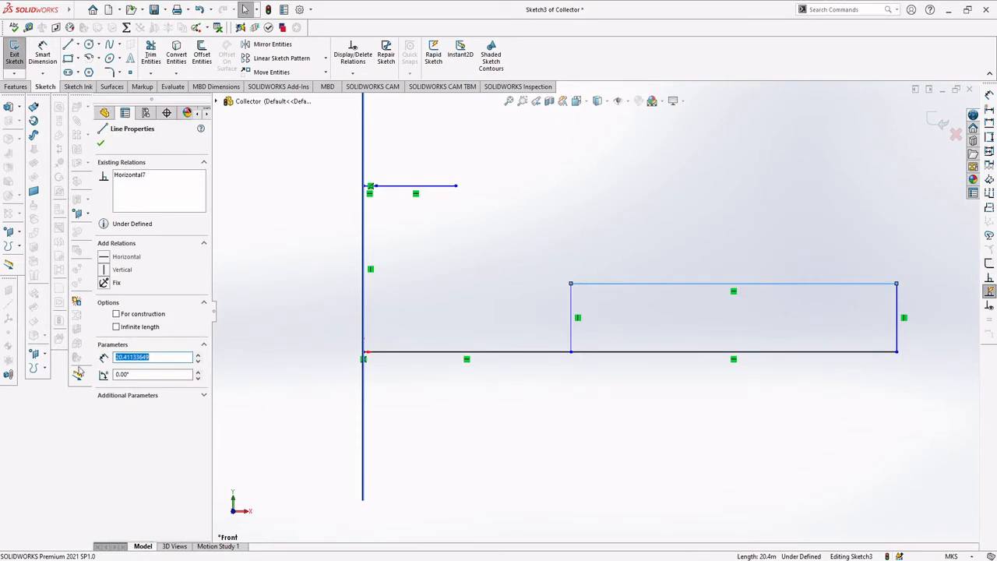
text(10)
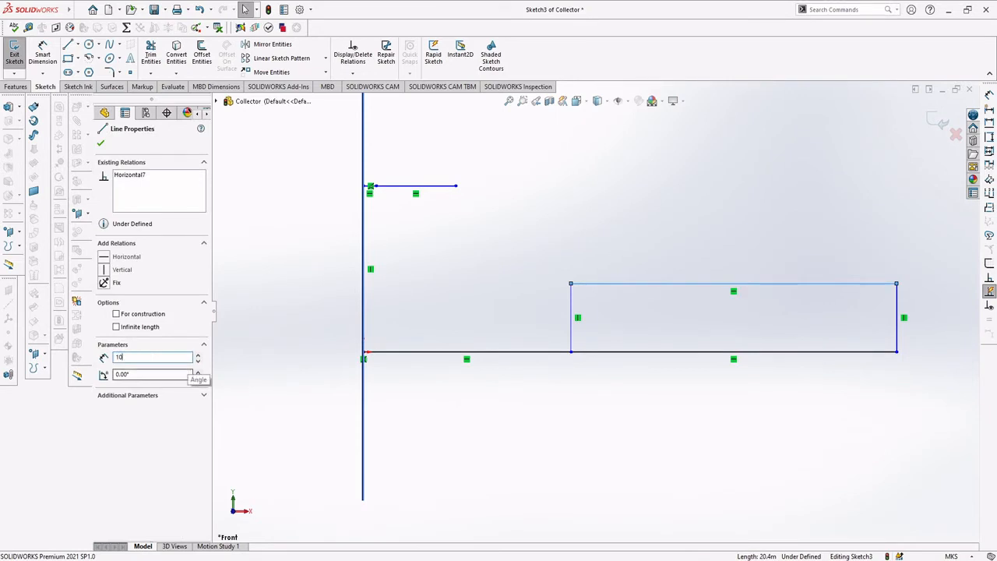
text(9)
key(Return)
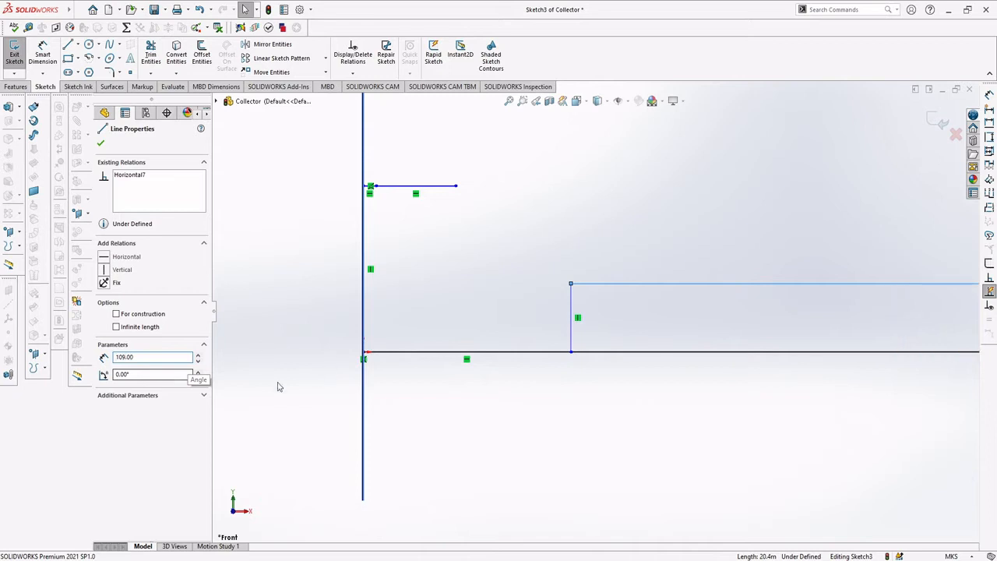
click(568, 308)
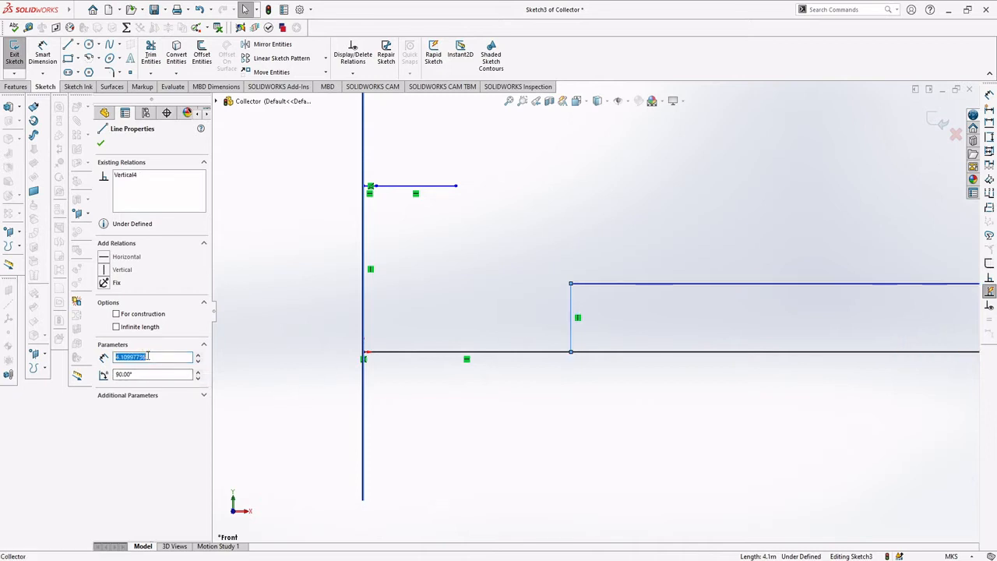
text(1.85)
key(Return)
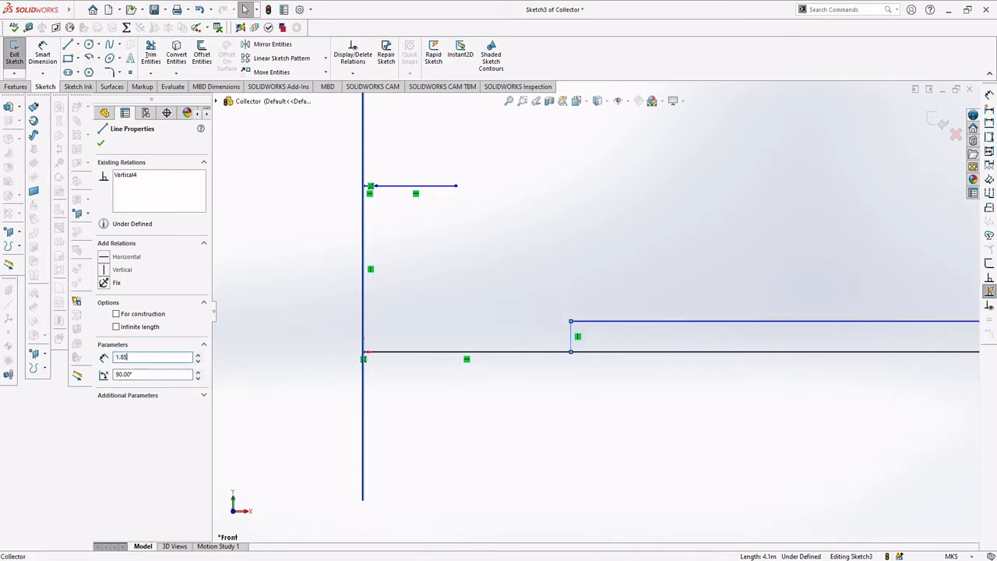
click(608, 414)
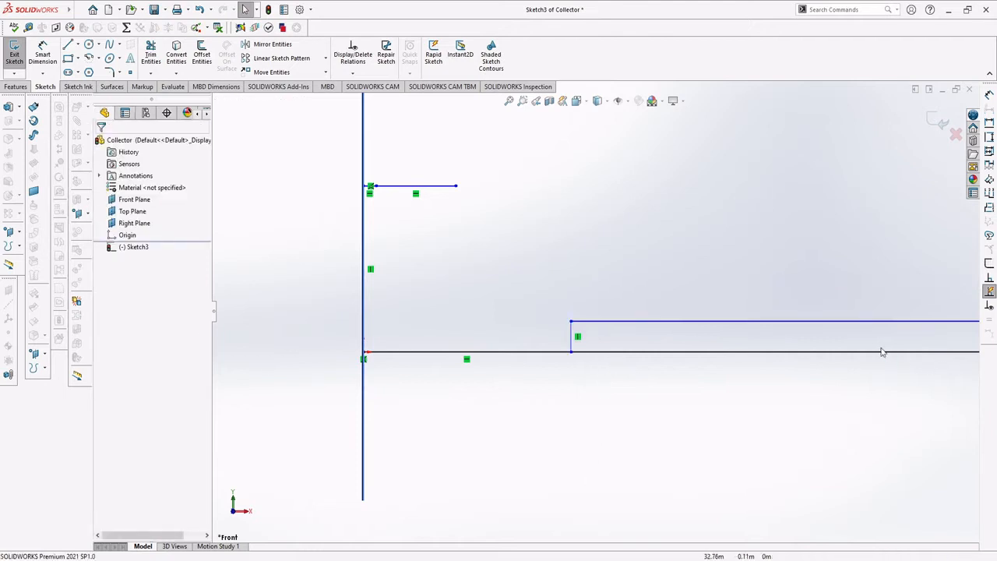
scroll(882, 352, down, 3)
scroll(794, 333, up, 5)
scroll(793, 326, up, 6)
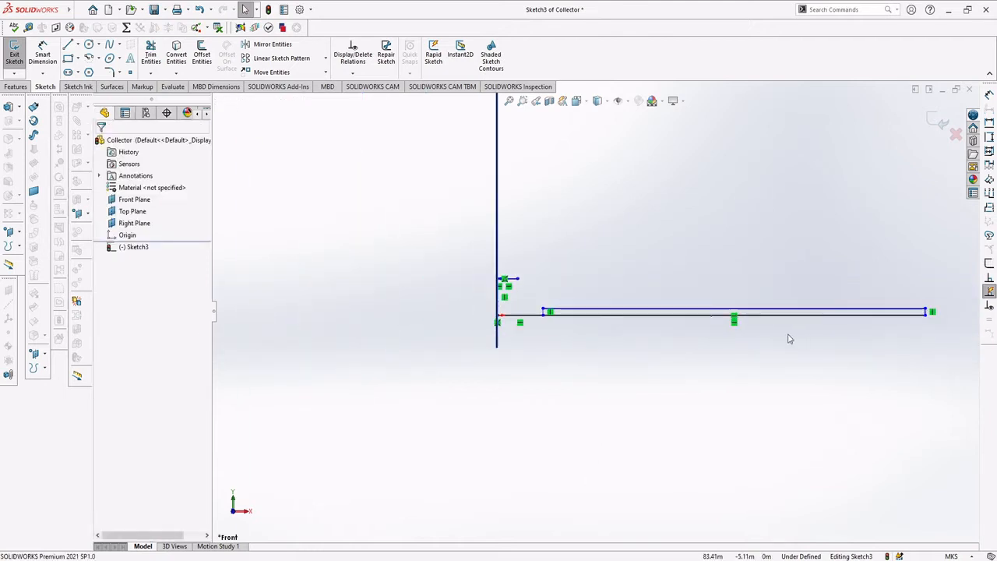
ctrl+middle_drag(788, 336, 723, 330)
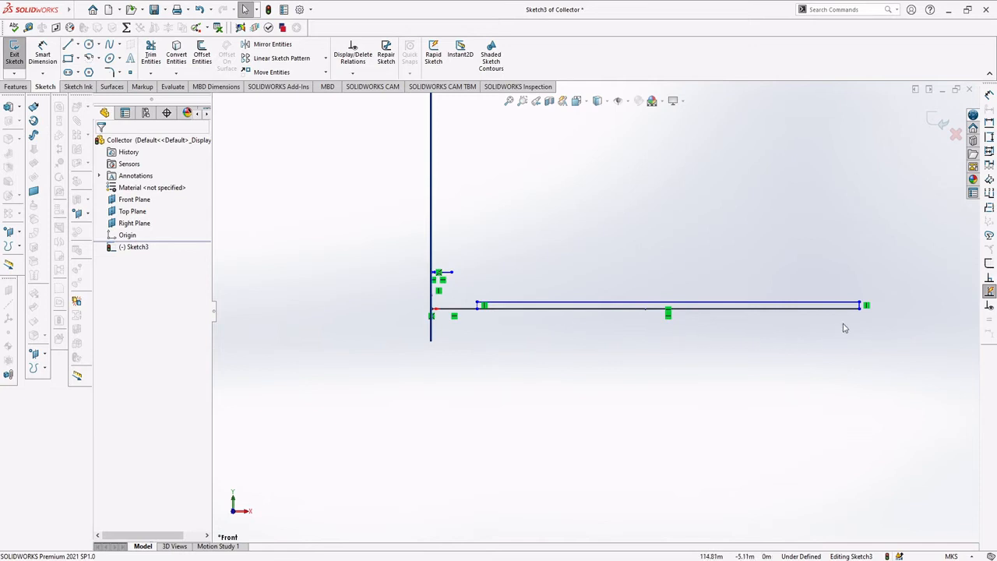
scroll(483, 287, down, 8)
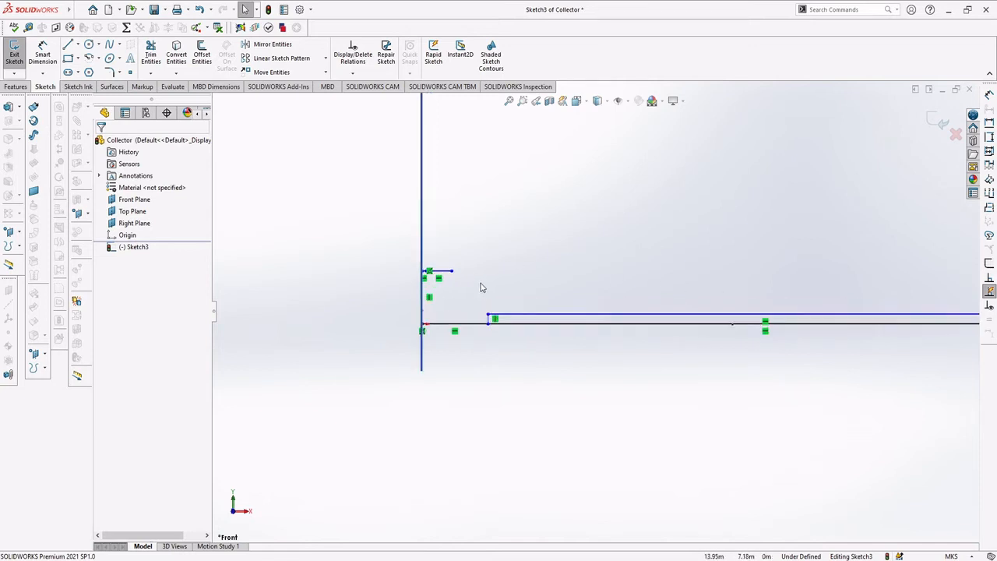
ctrl+middle_drag(547, 303, 494, 277)
scroll(457, 292, down, 1)
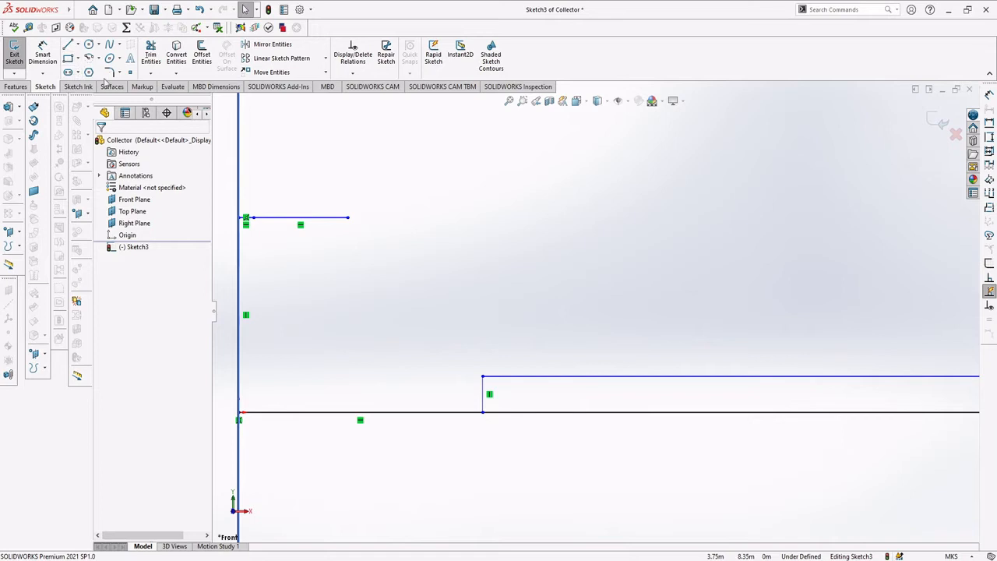
click(89, 60)
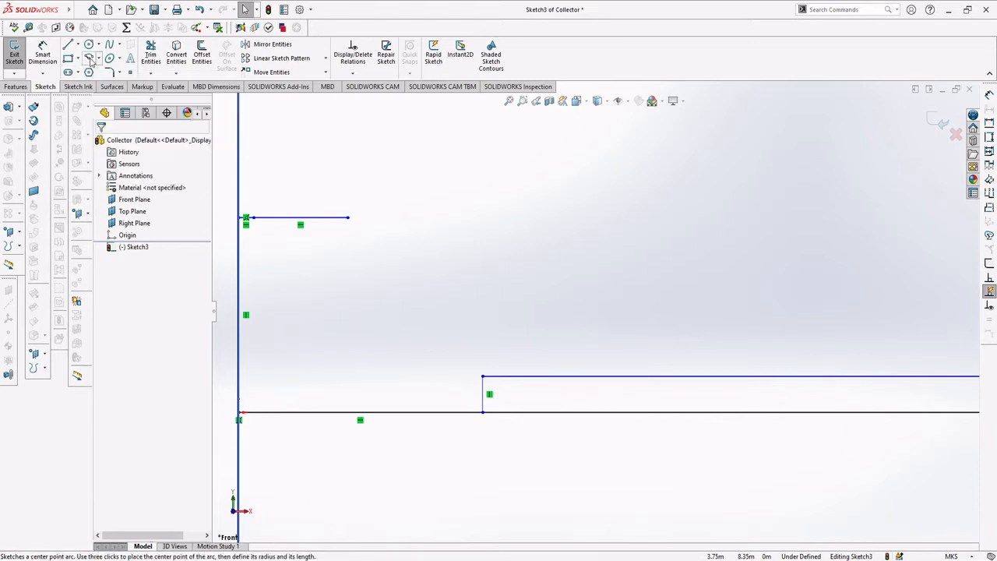
click(246, 218)
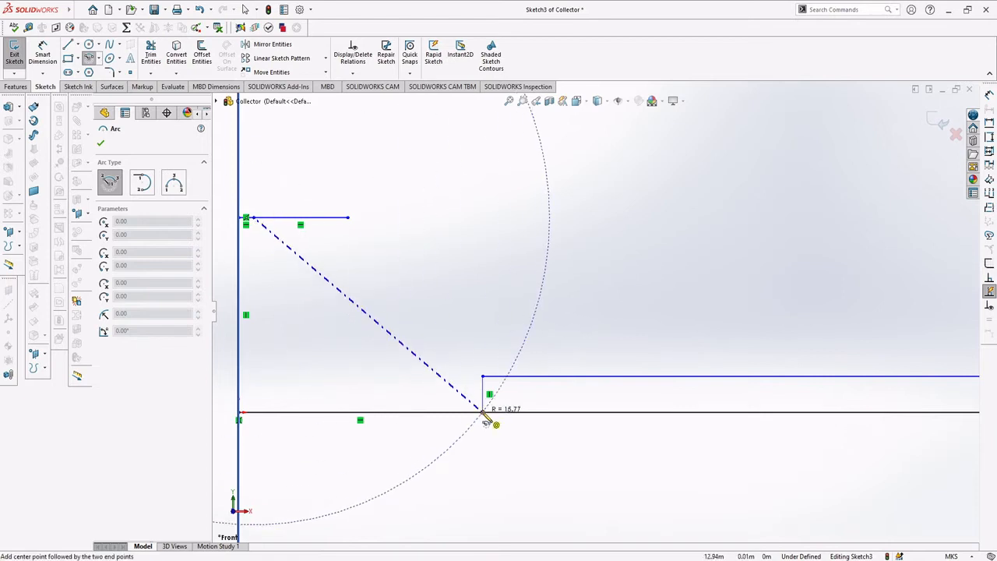
click(483, 412)
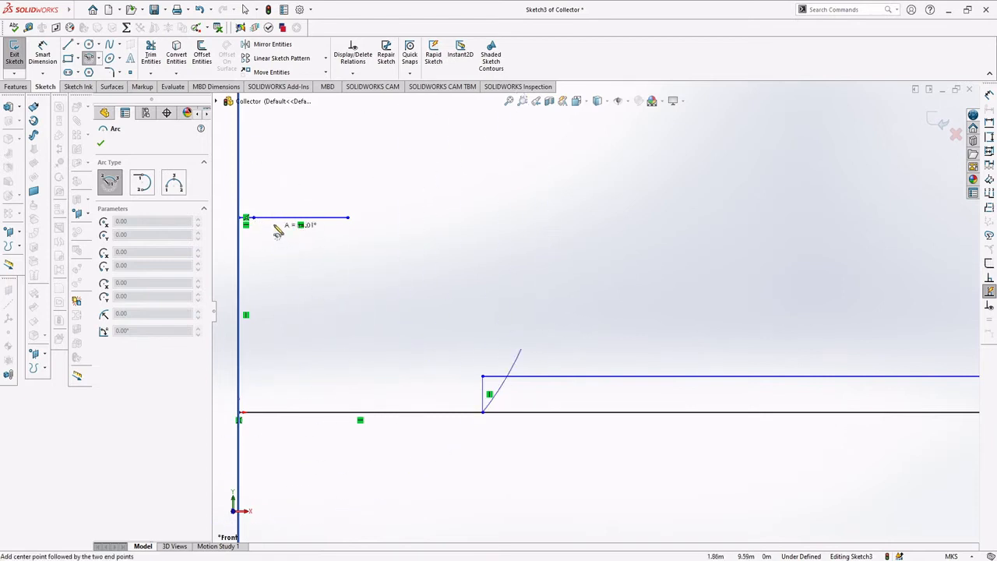
key(Escape)
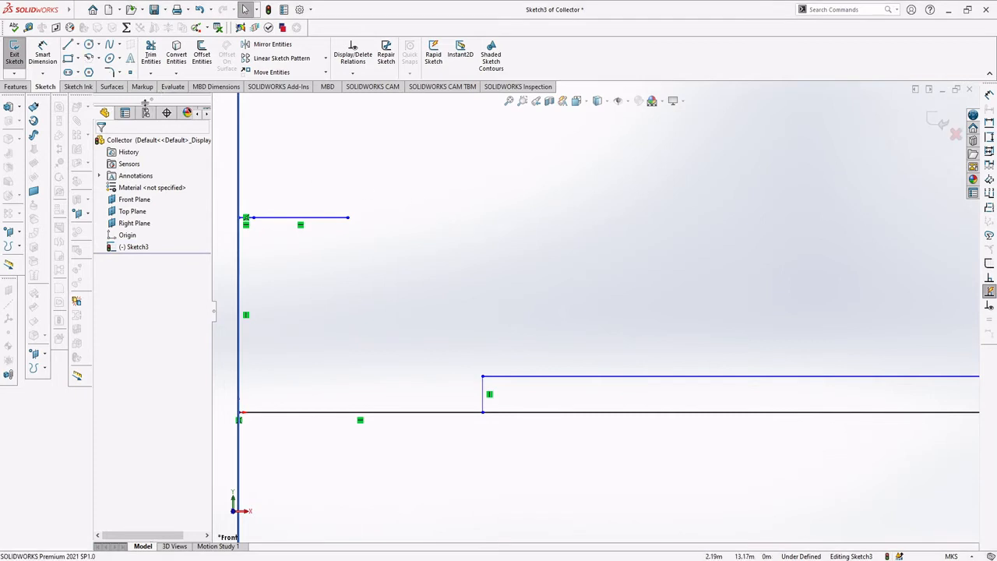
Step: Draw a two-point spline from the free end of the 0.8 m line down to the rectangle's lower-left corner
click(110, 44)
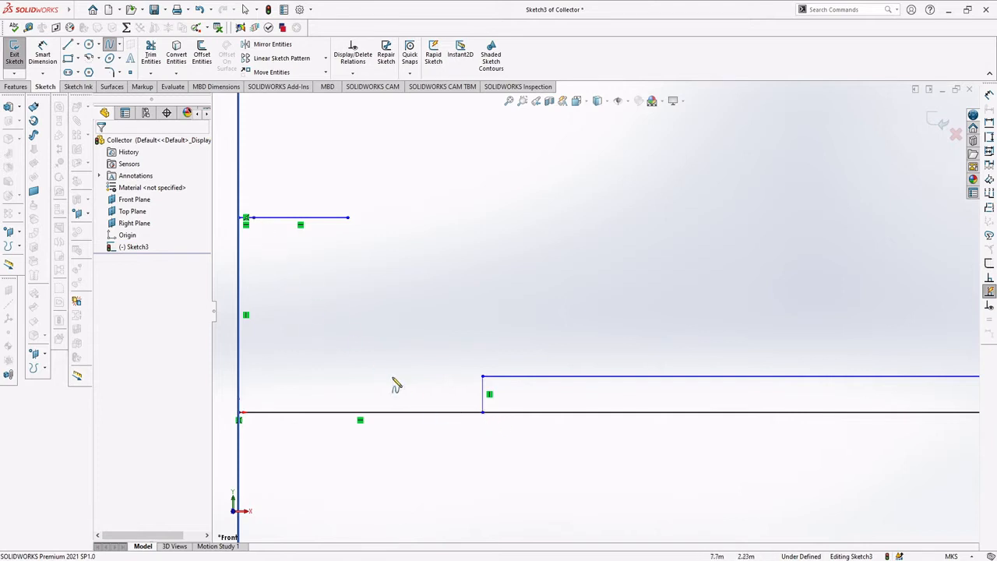
click(253, 220)
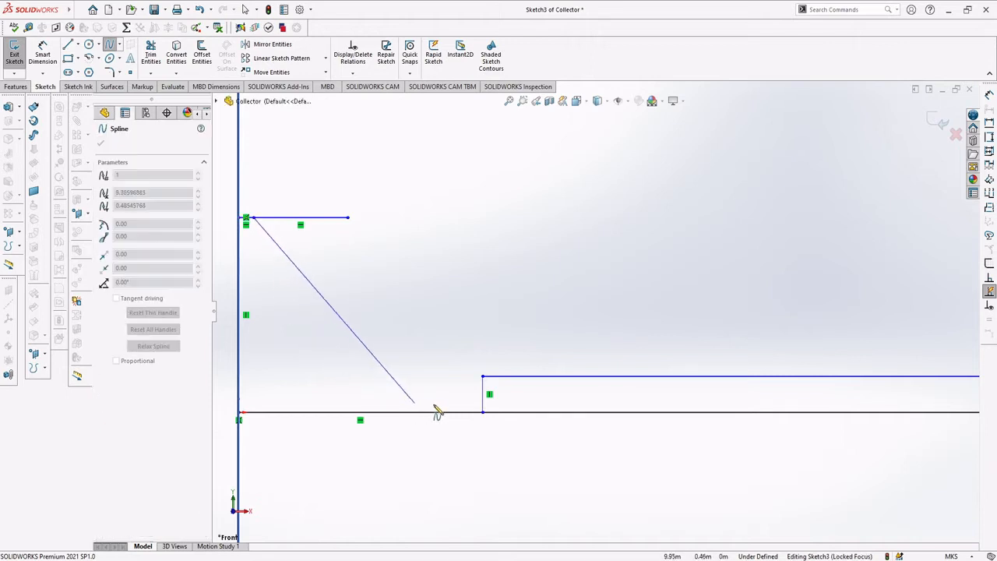
click(481, 413)
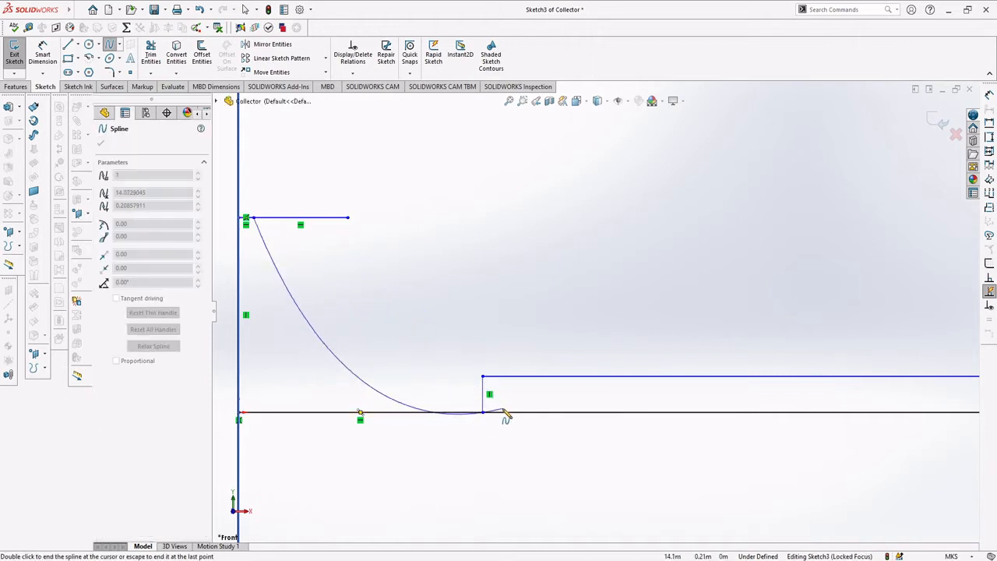
key(Escape)
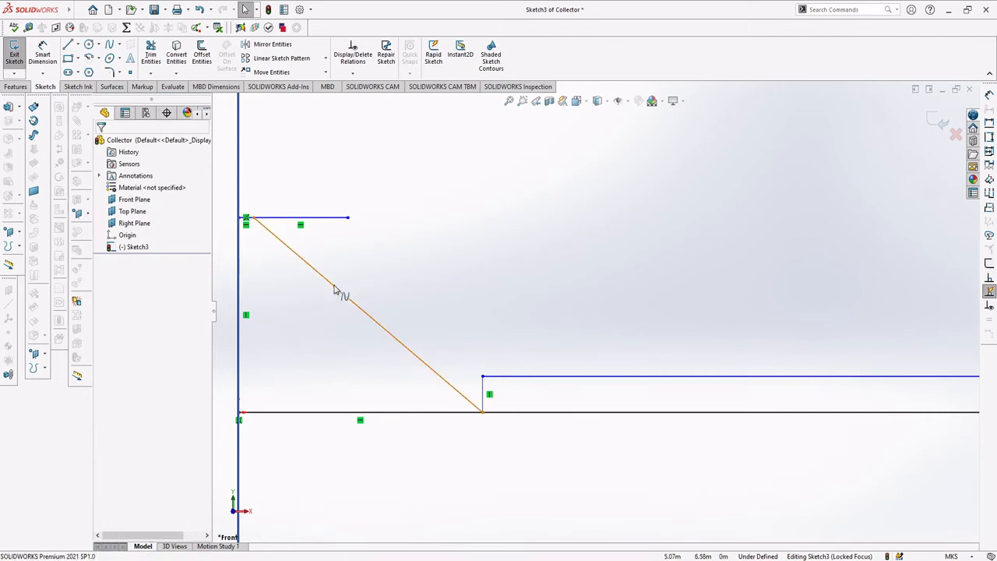
Step: Bend the spline with its tangent handles into a concave curve, nearly vertical at its upper end and nearly horizontal at its lower end
click(327, 287)
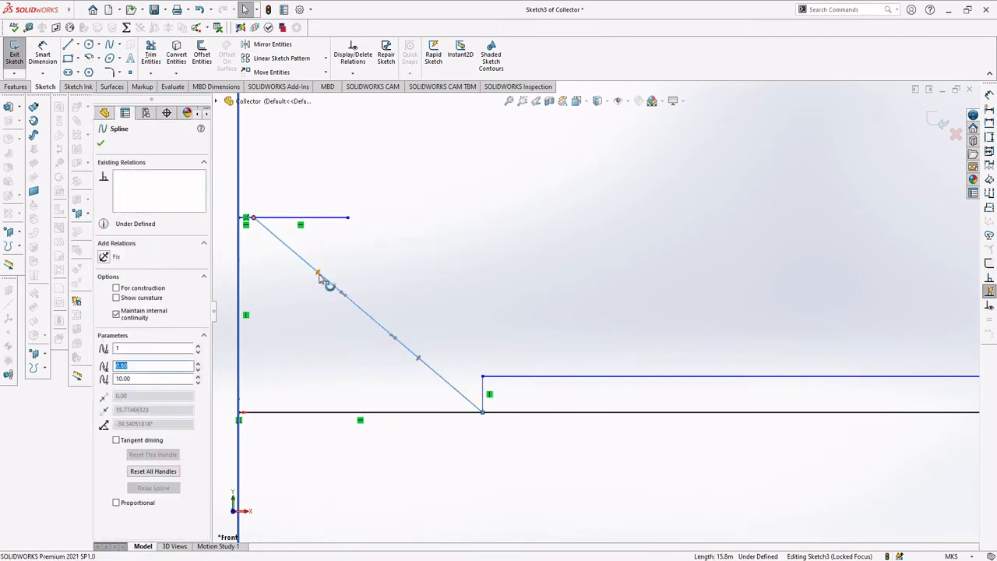
drag(319, 279, 265, 362)
drag(399, 397, 375, 415)
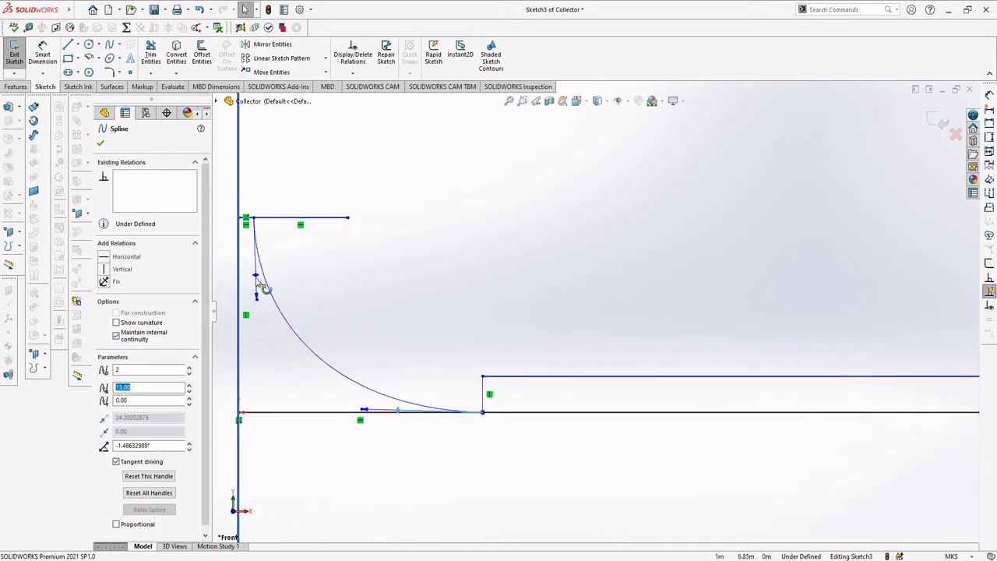
drag(257, 278, 257, 276)
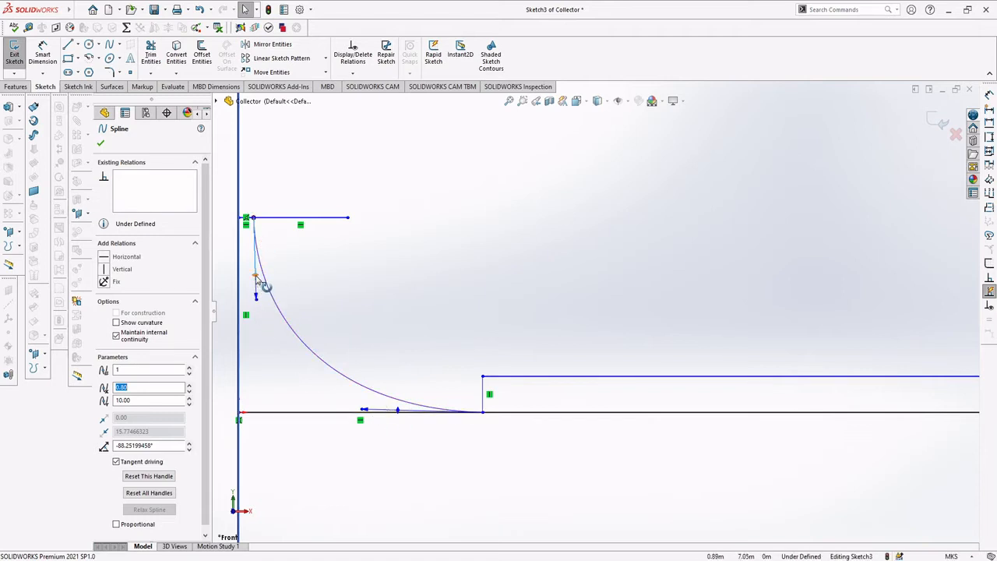
Step: Fine-tune the inner spline's tangent handles to about -87° at its upper end and -0.9° at its lower end
drag(257, 278, 266, 304)
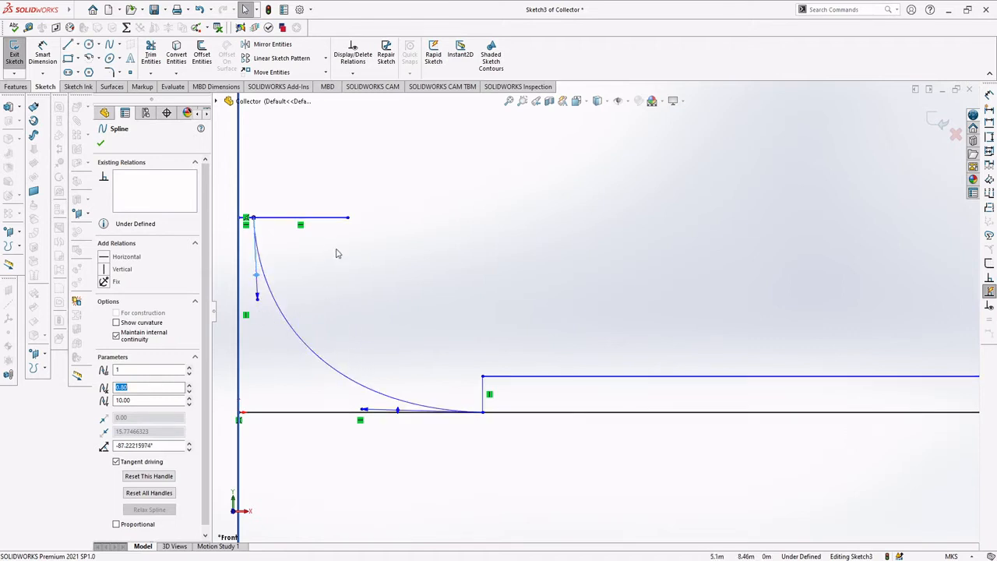
click(399, 411)
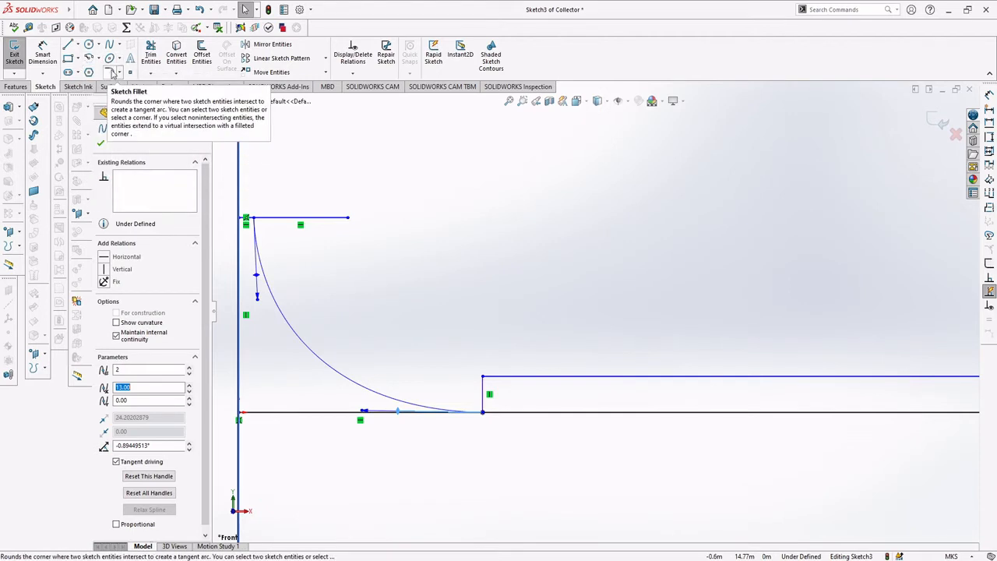
Step: Draw a two-point spline from the right end of the upper horizontal line to the rectangle's upper-left corner
click(113, 48)
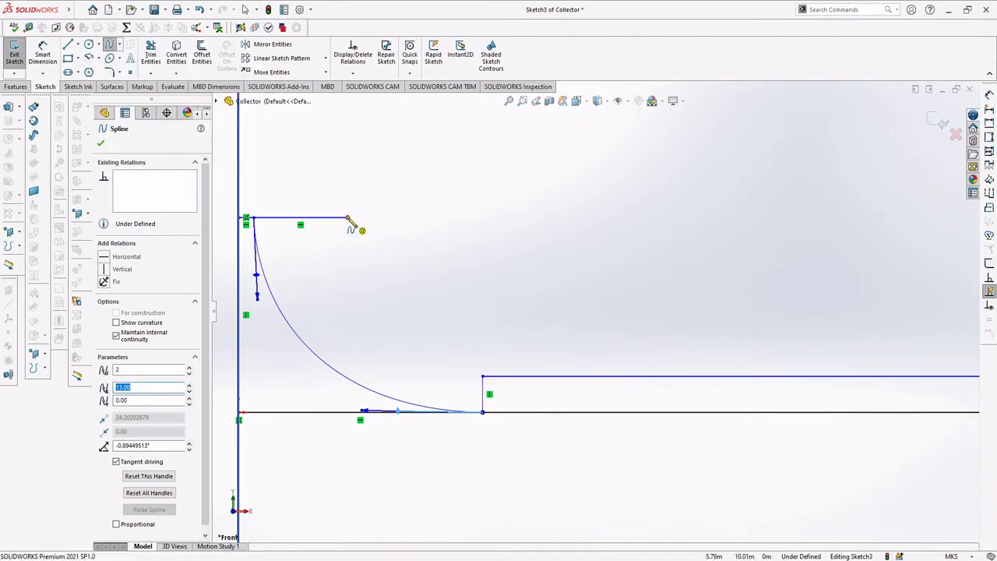
click(348, 218)
click(482, 376)
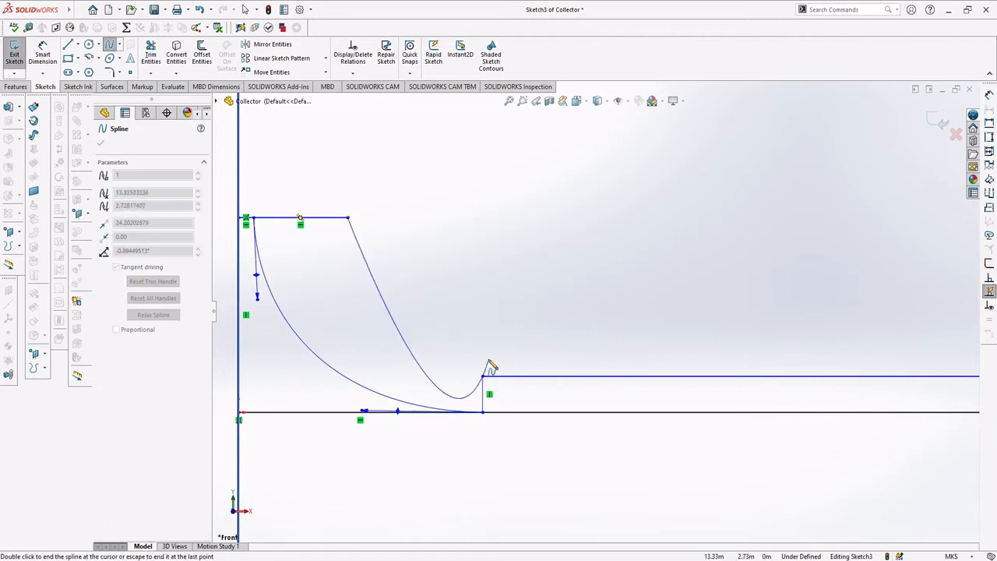
double_click(485, 360)
Step: Bend the outer spline with its tangent handles into a concave curve, nearly vertical at its upper end and about -7° at its lower end
click(361, 243)
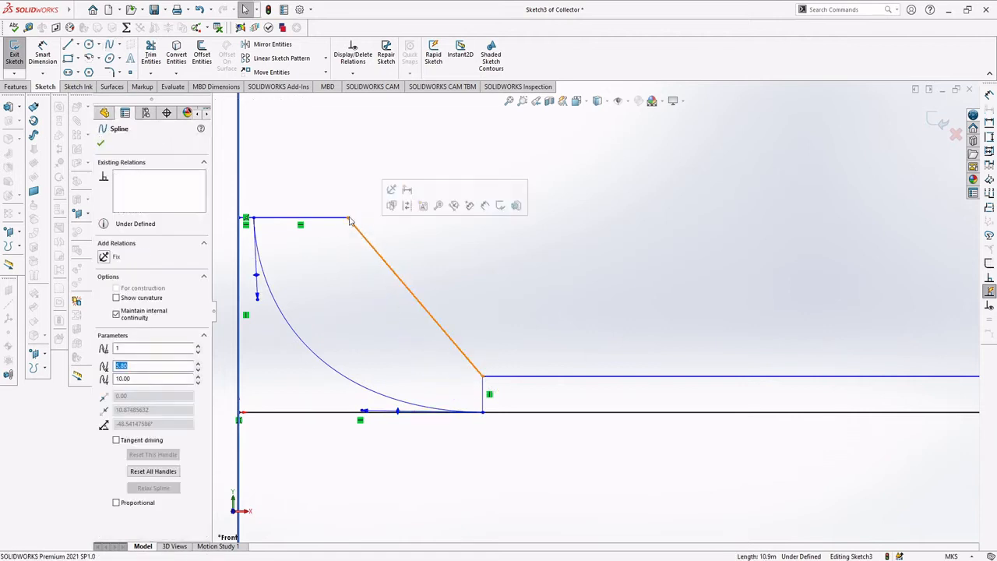
drag(385, 263, 360, 309)
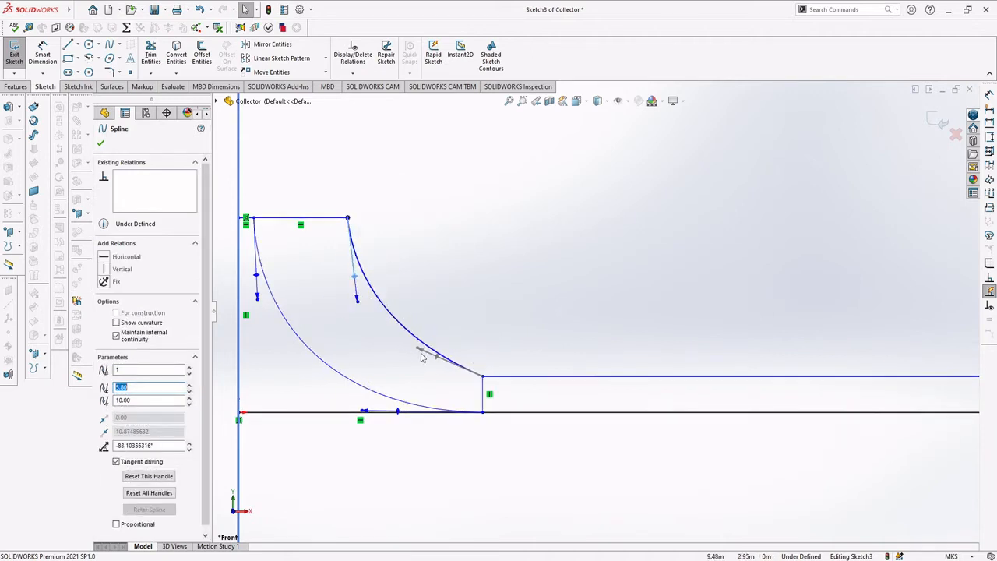
click(431, 372)
click(440, 360)
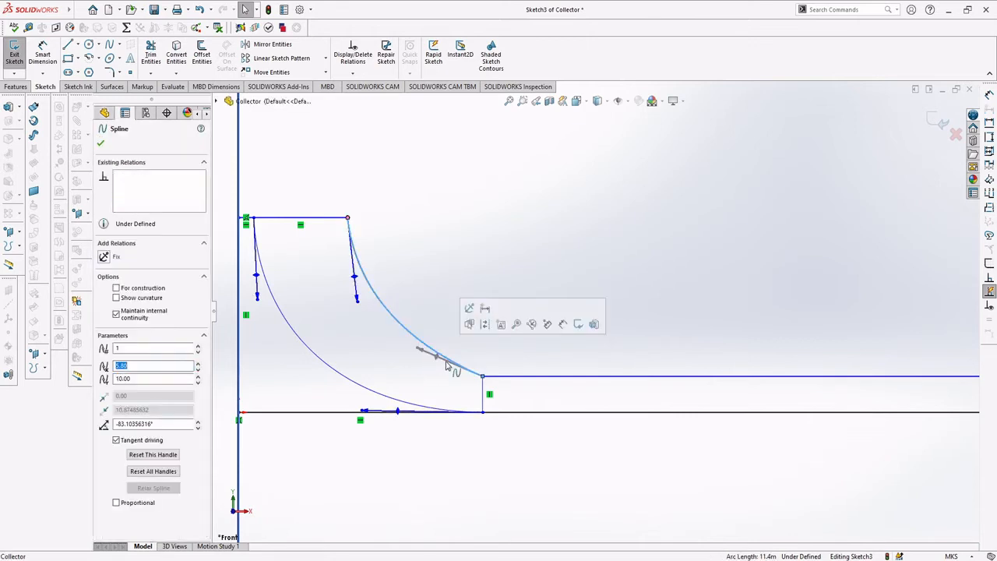
drag(439, 358, 438, 378)
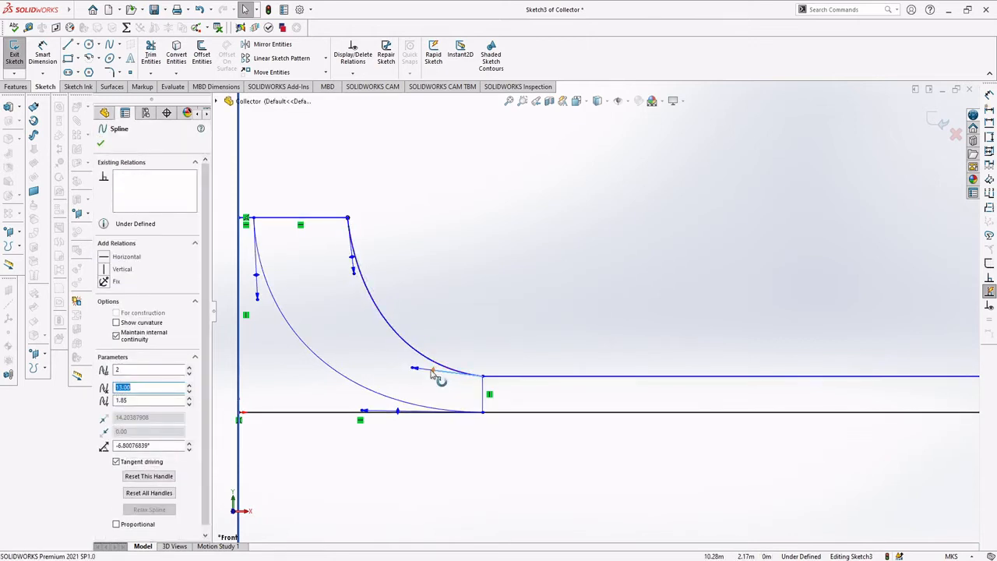
drag(360, 272, 356, 263)
click(594, 262)
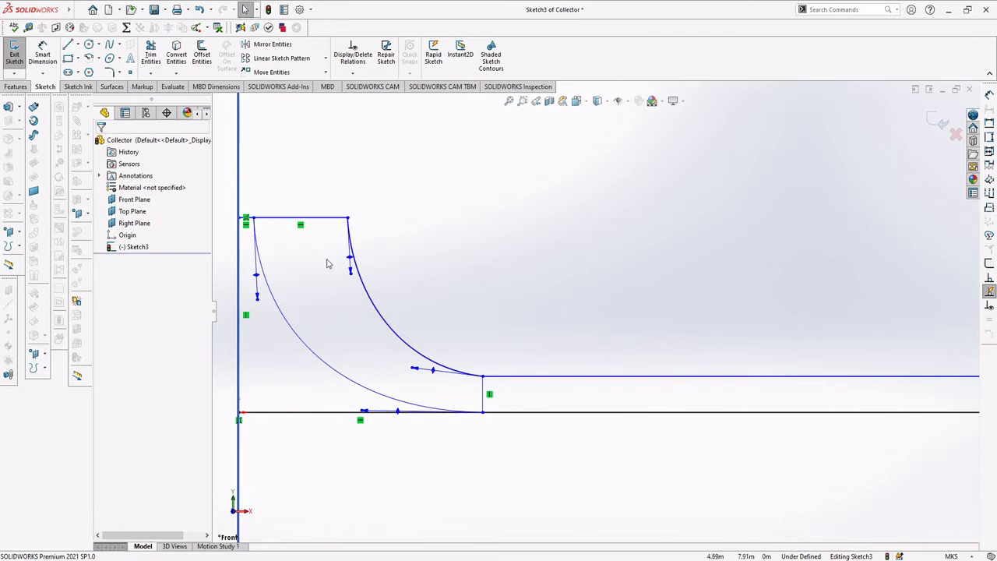
Step: Examine the profile from the curved section along the long rectangle, and dismiss the unsaved-document notification
scroll(663, 331, up, 2)
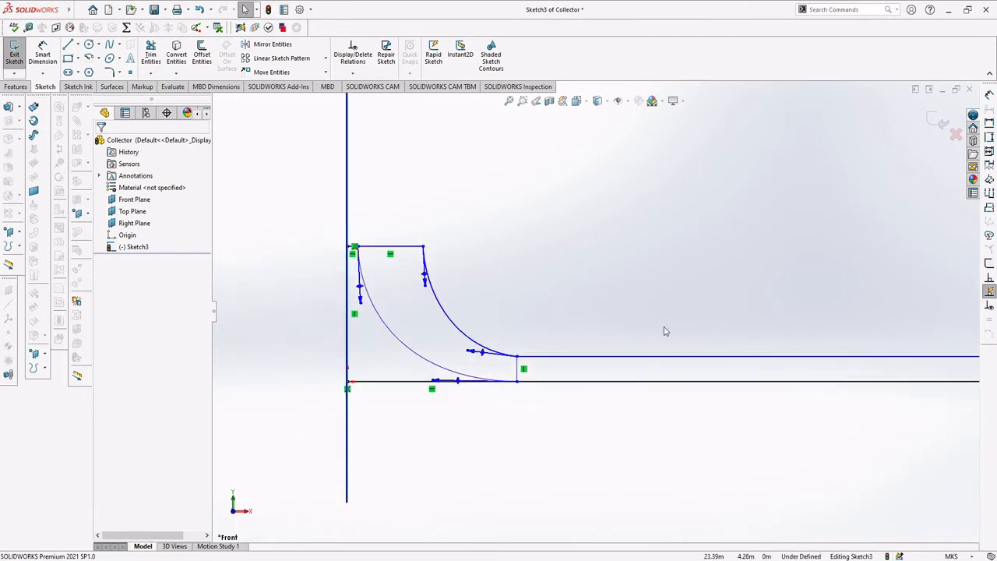
scroll(666, 332, up, 2)
mouse_move(683, 318)
ctrl+middle_down()
mouse_move(625, 280)
mouse_move(525, 292)
ctrl+middle_up()
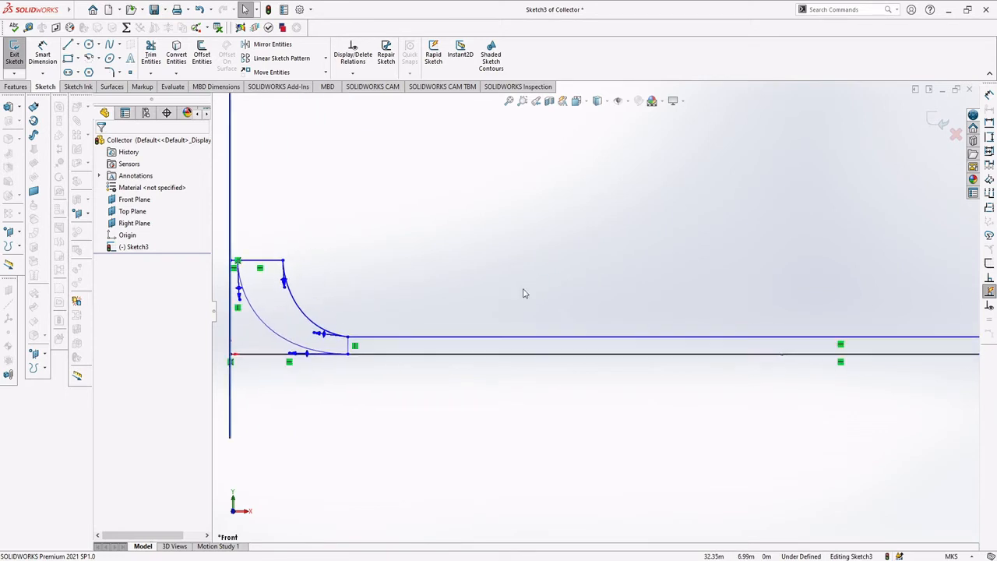
scroll(524, 293, up, 1)
scroll(524, 293, up, 1)
scroll(590, 276, up, 1)
ctrl+middle_drag(588, 276, 489, 304)
scroll(346, 325, down, 1)
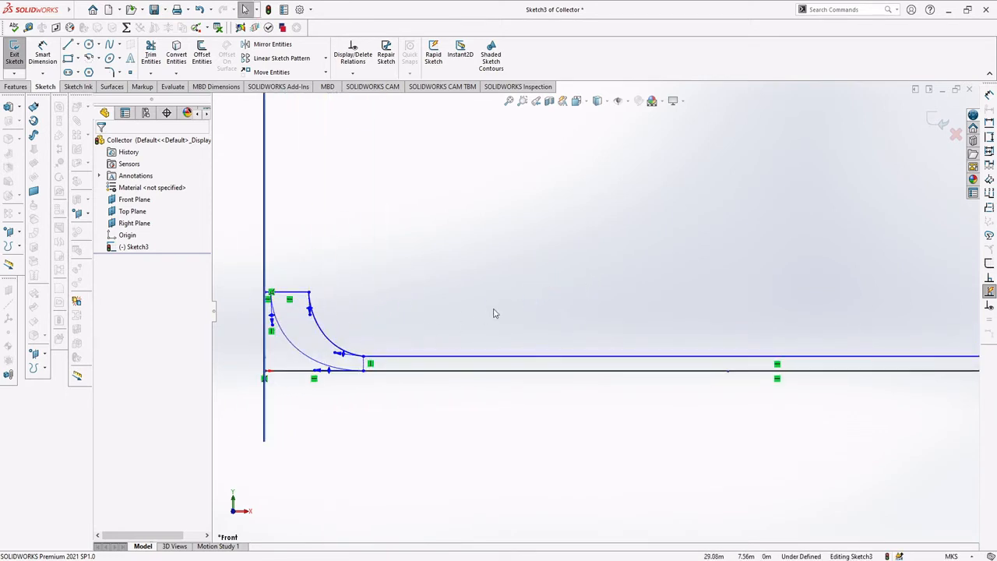
scroll(519, 302, up, 1)
ctrl+middle_drag(569, 280, 466, 278)
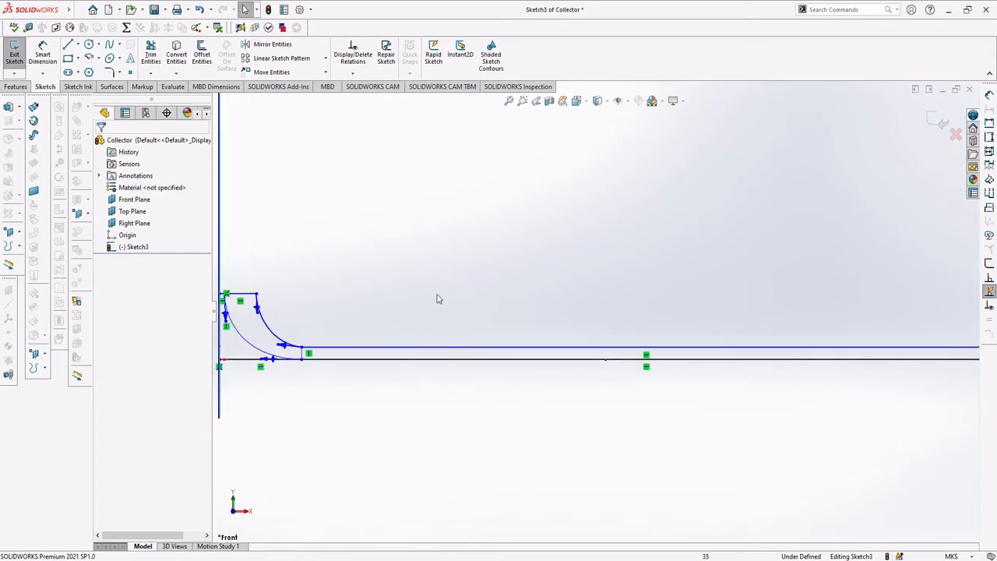
scroll(354, 301, down, 1)
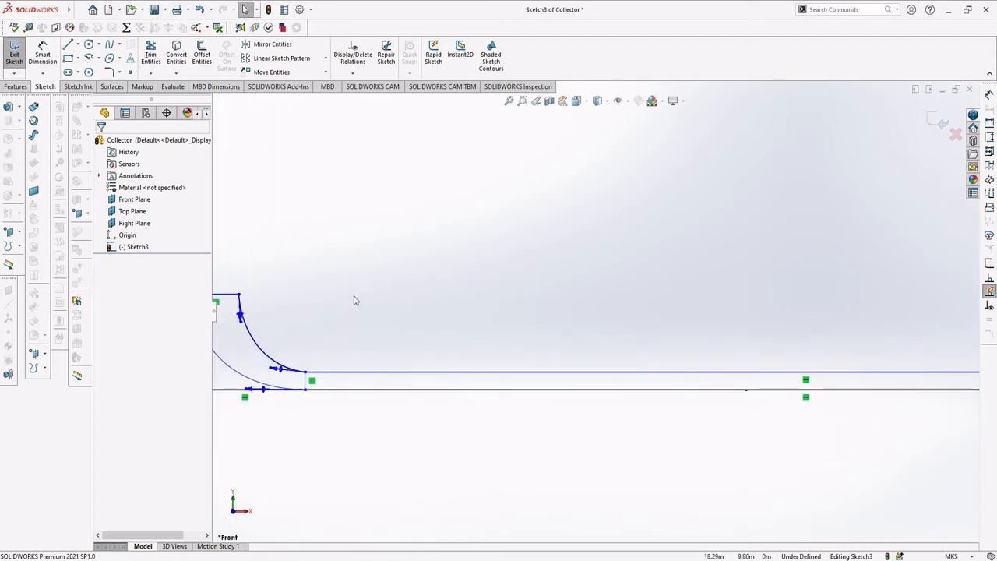
ctrl+middle_drag(375, 293, 445, 294)
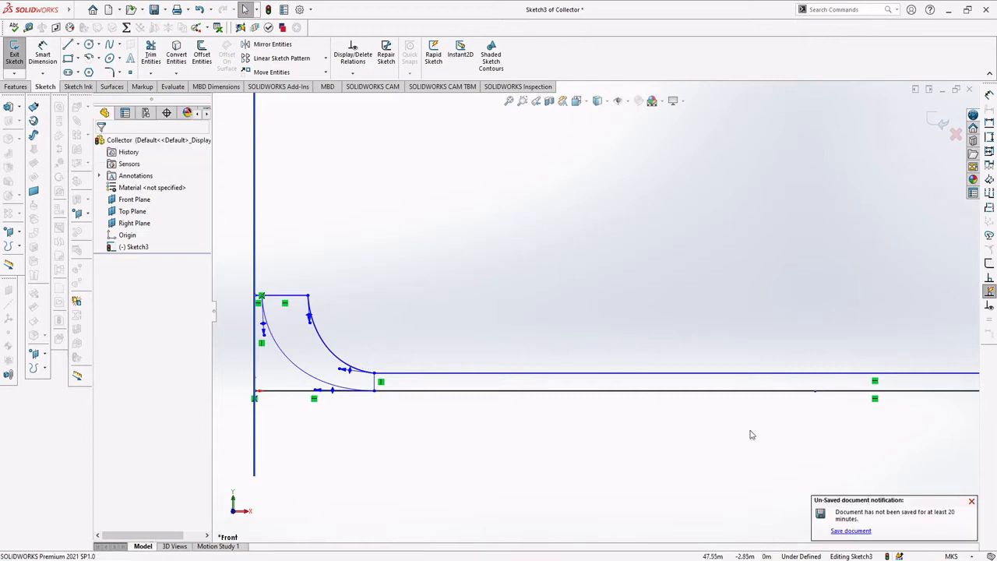
click(972, 501)
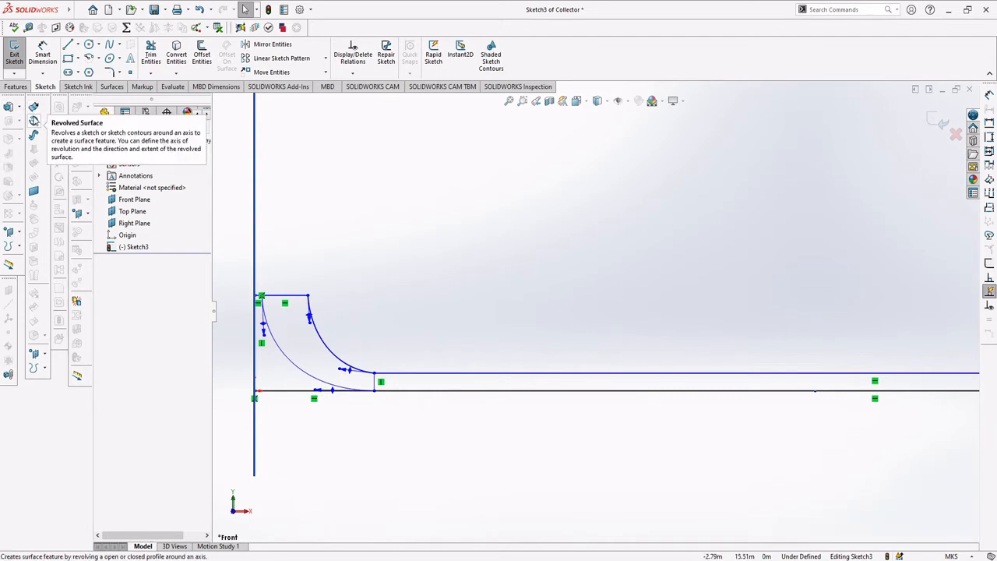
Step: Exit the sketch and start a Revolved Surface from it, with the curved region and the long rectangular region as contours
click(15, 58)
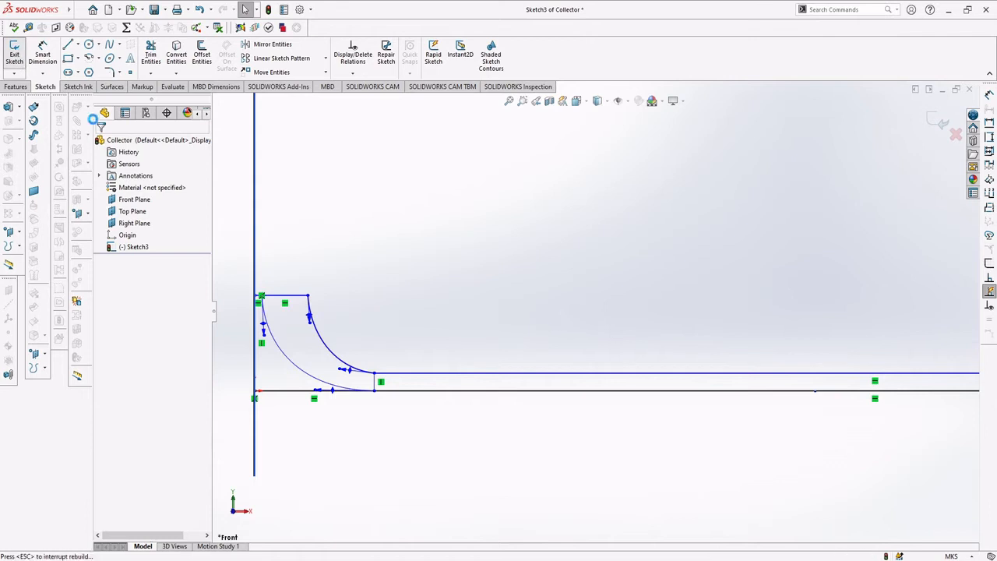
click(33, 121)
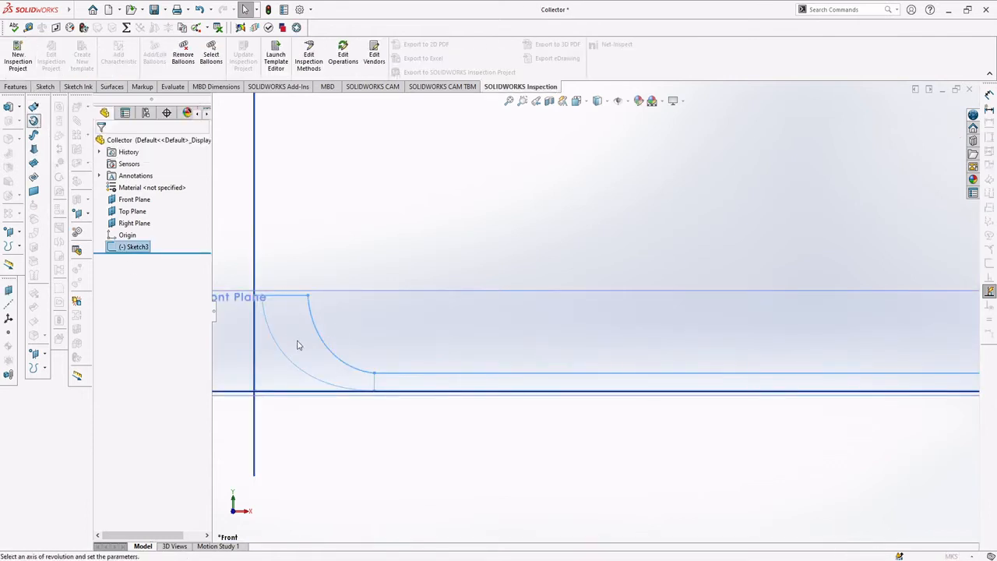
scroll(581, 401, down, 5)
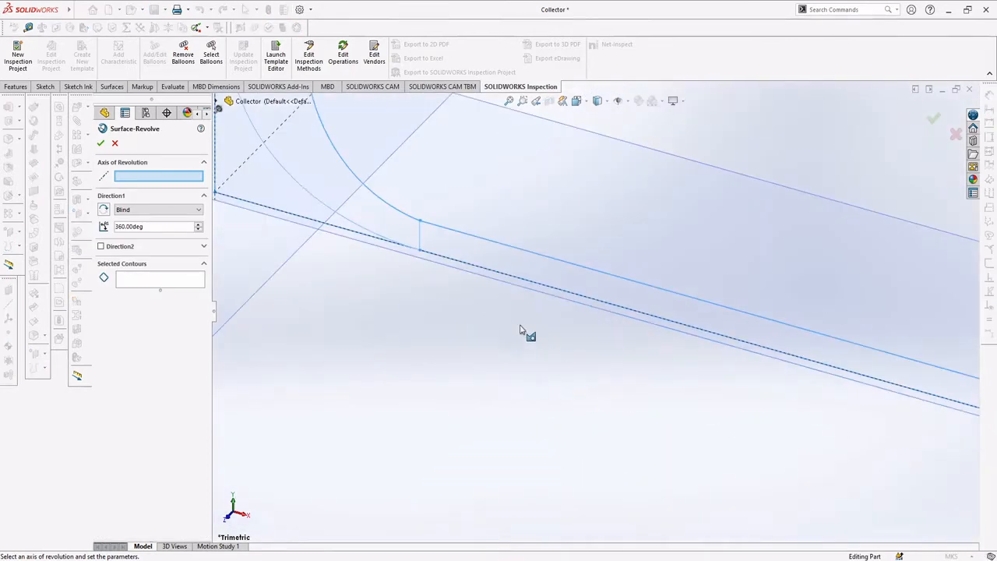
click(357, 150)
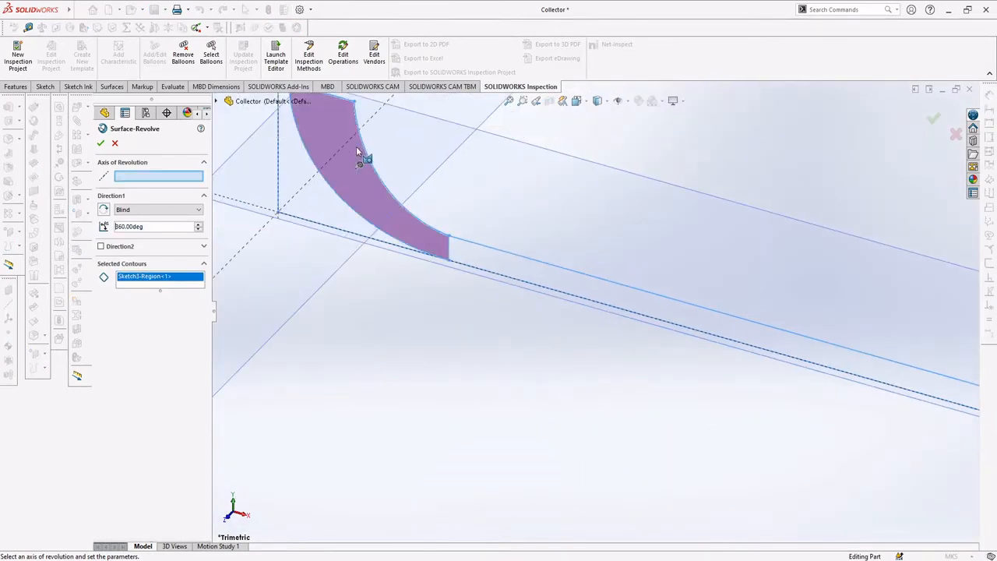
click(507, 267)
scroll(343, 200, up, 3)
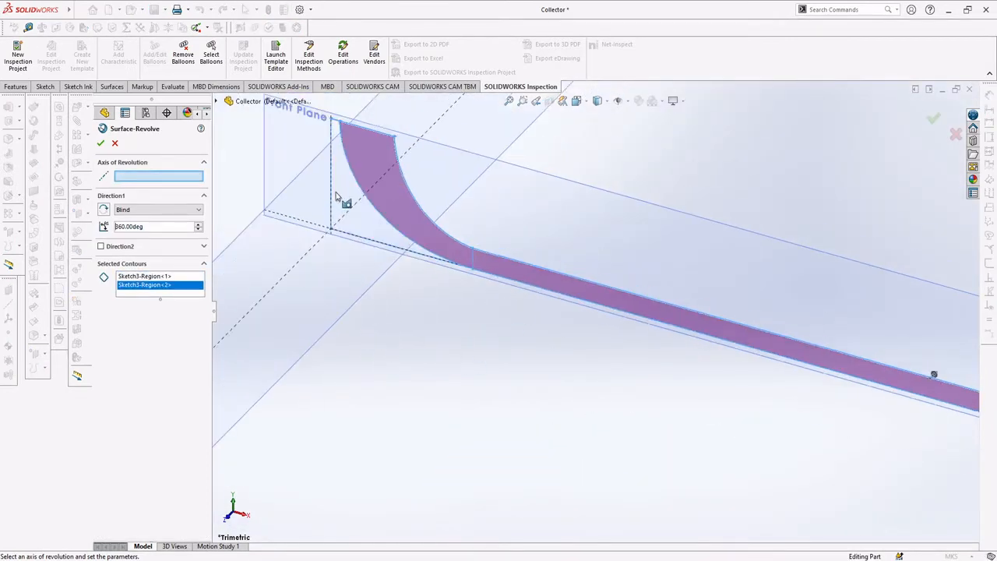
Step: Revolve the selected contours 360° about the sketch's vertical line through the origin to create the collector surface
scroll(505, 218, down, 2)
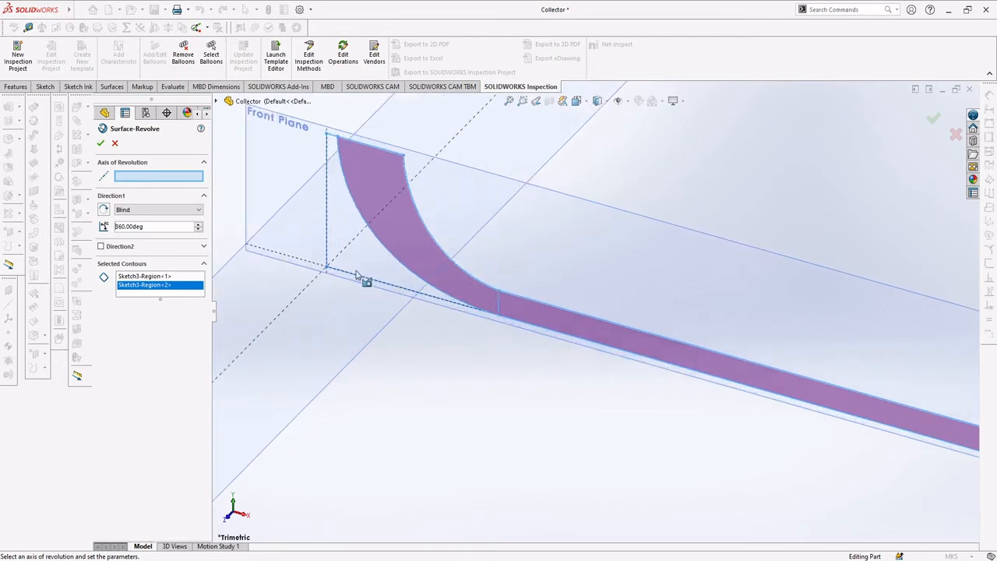
click(102, 144)
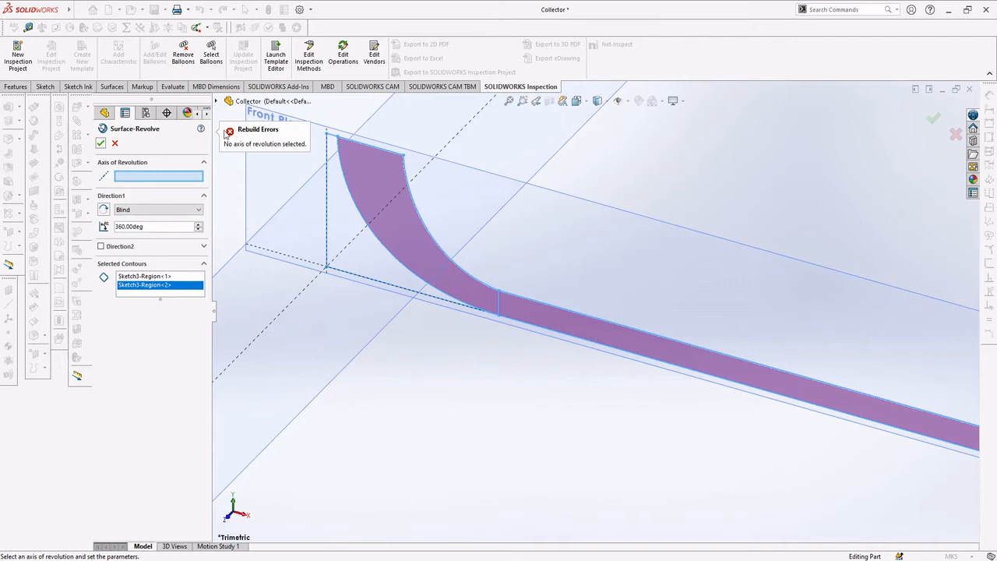
click(327, 215)
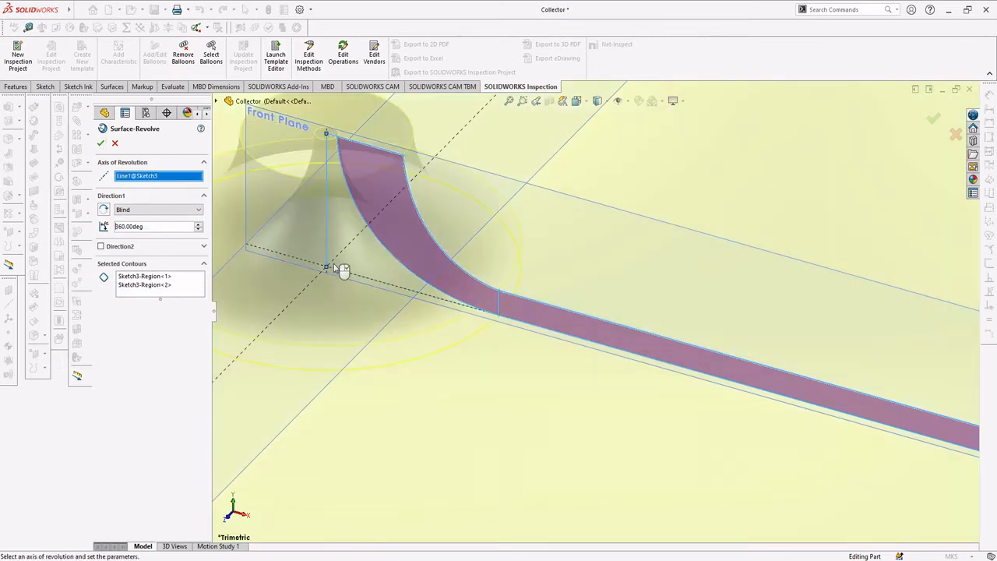
click(101, 144)
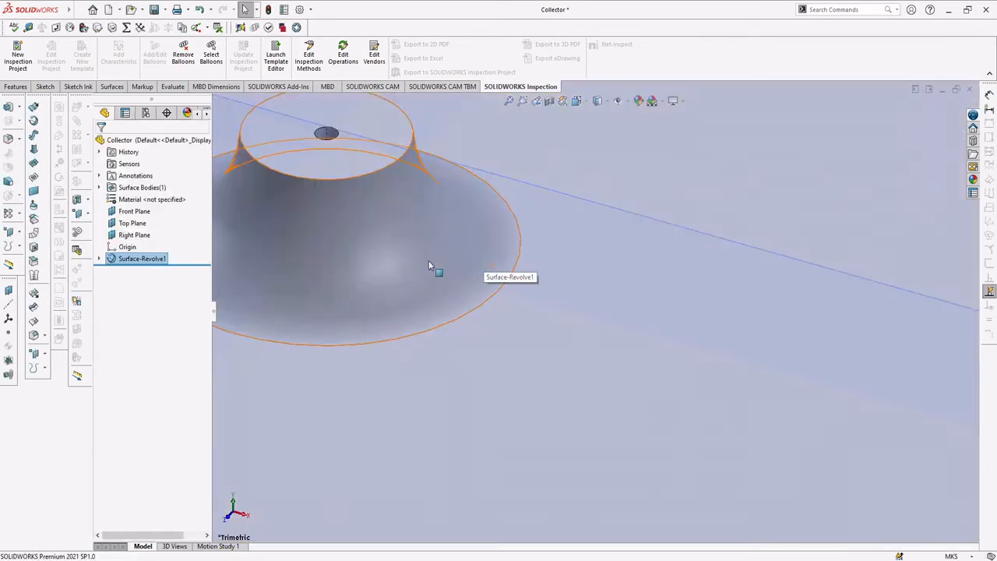
key(f)
middle_drag(487, 274, 656, 346)
scroll(604, 318, down, 4)
middle_drag(543, 294, 556, 276)
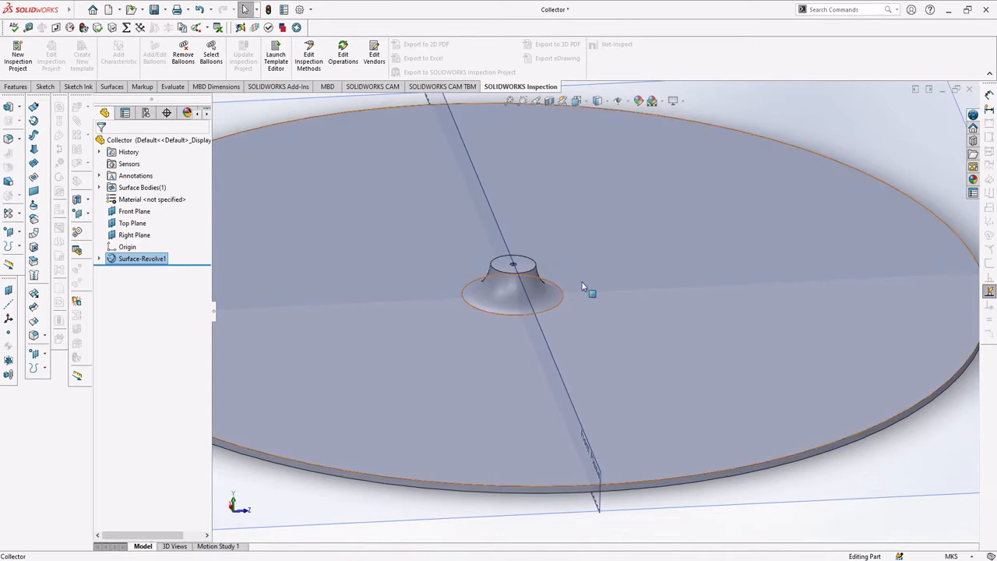
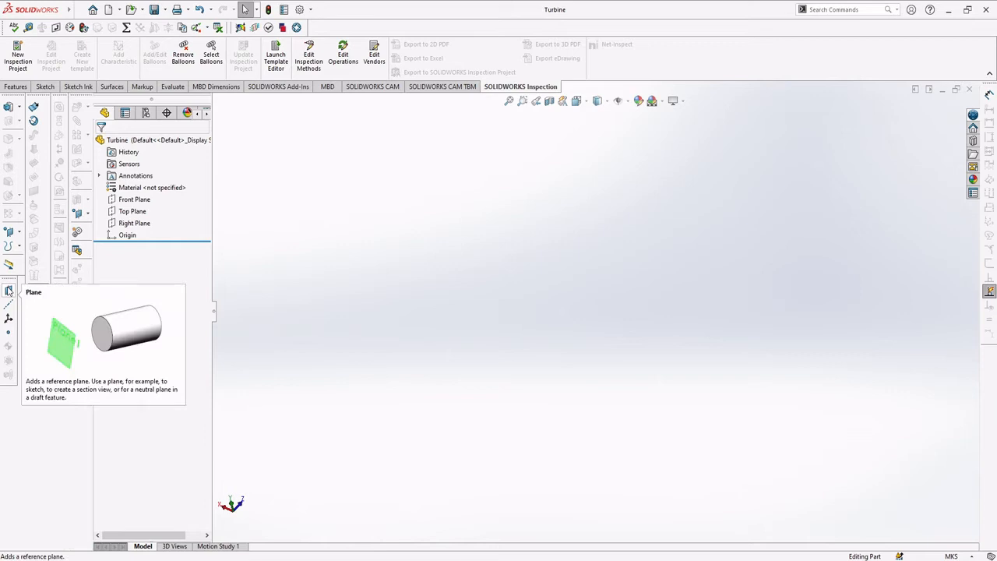
Step: Create a reference plane in the Turbine part, offset 0.80 m from the Front Plane
click(9, 290)
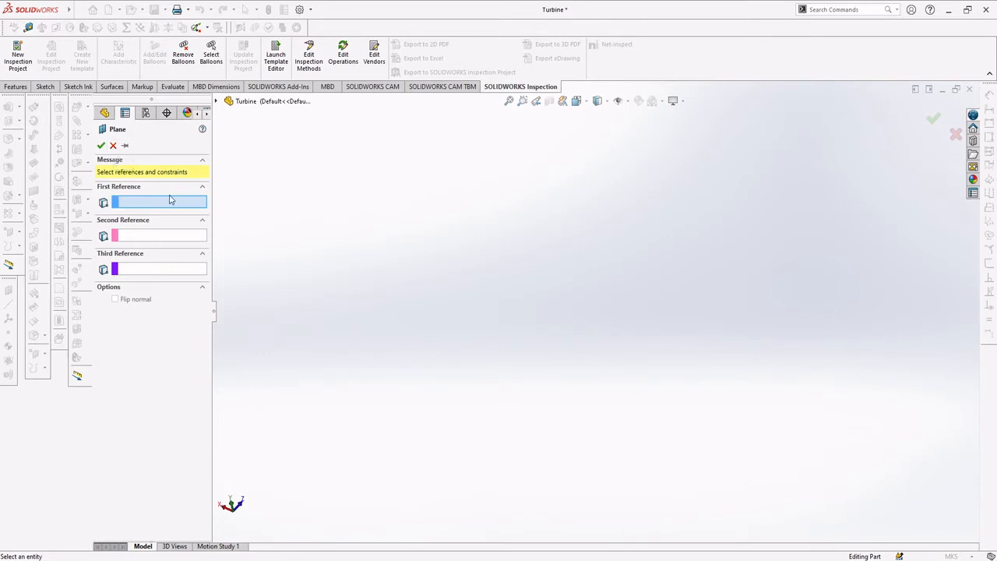
click(113, 145)
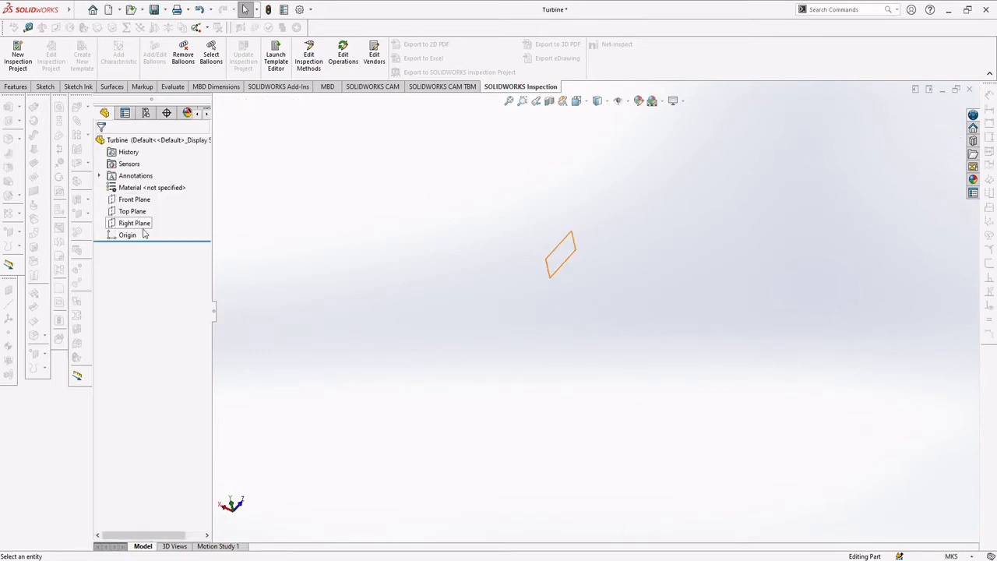
click(133, 199)
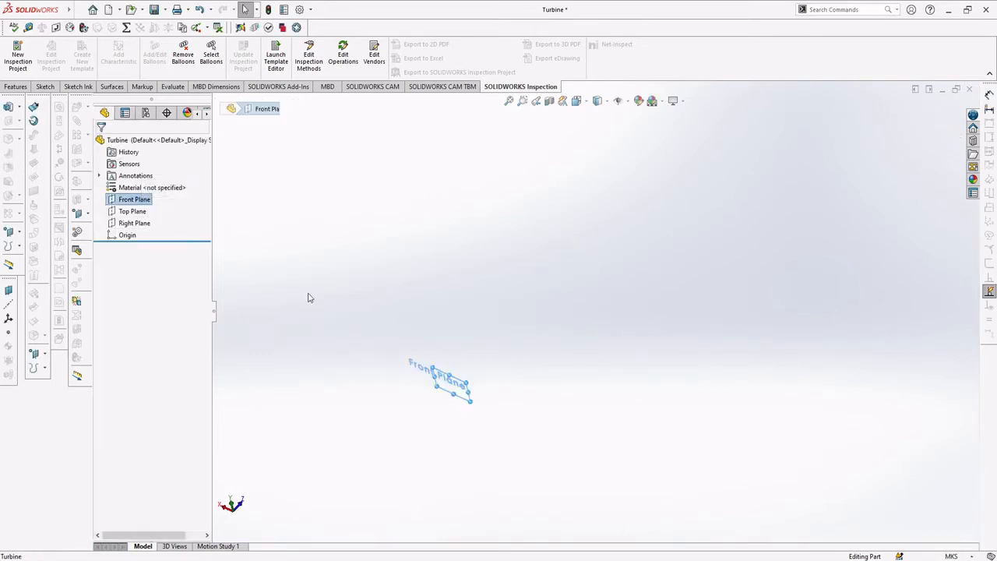
middle_drag(422, 388, 434, 368)
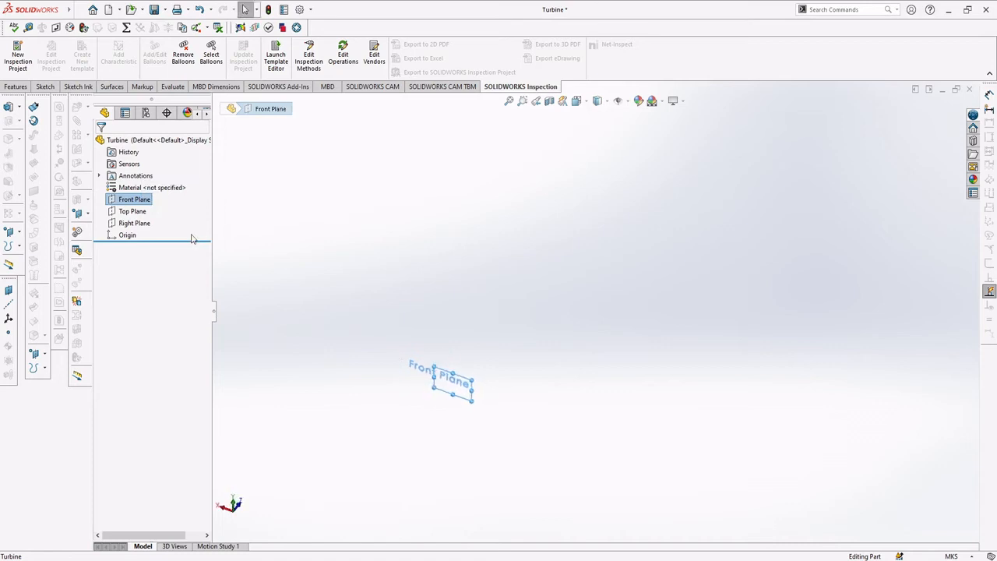
click(8, 292)
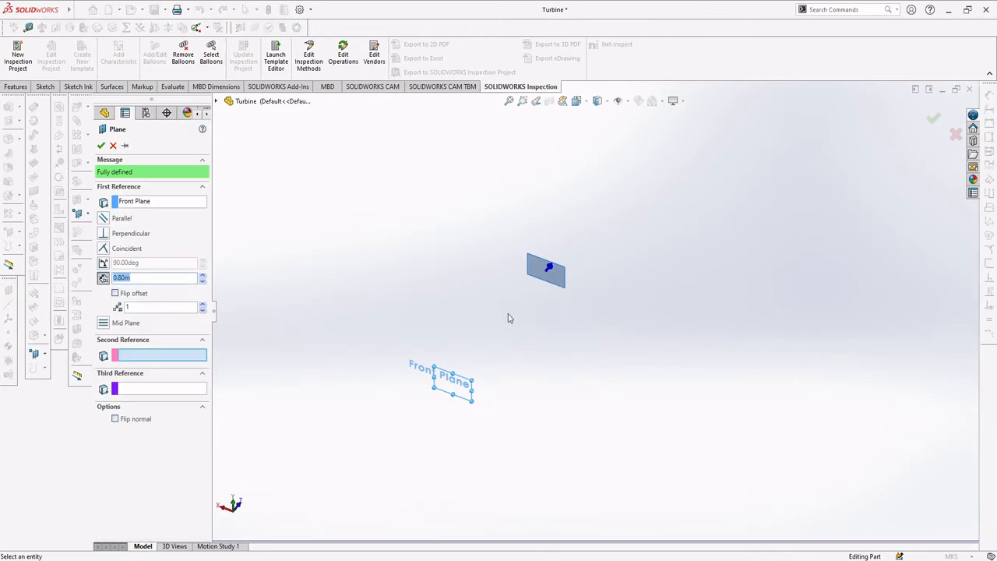
middle_drag(531, 367, 509, 390)
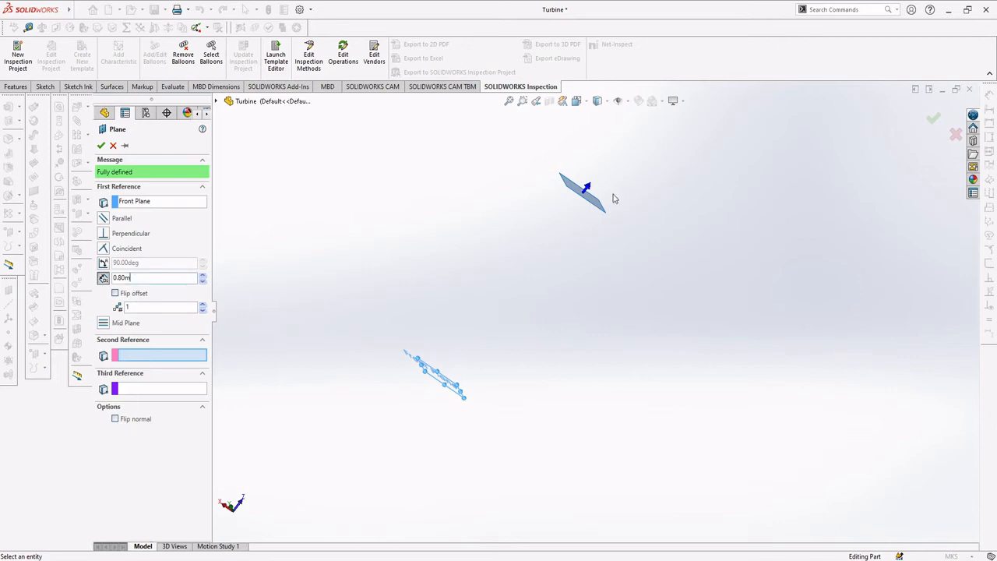
key(Return)
click(101, 146)
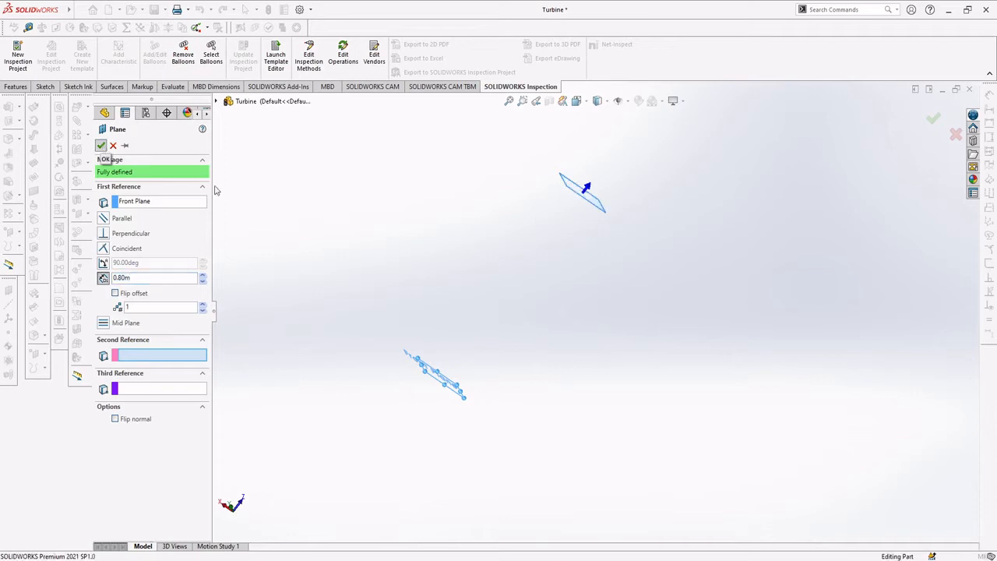
middle_drag(571, 231, 588, 211)
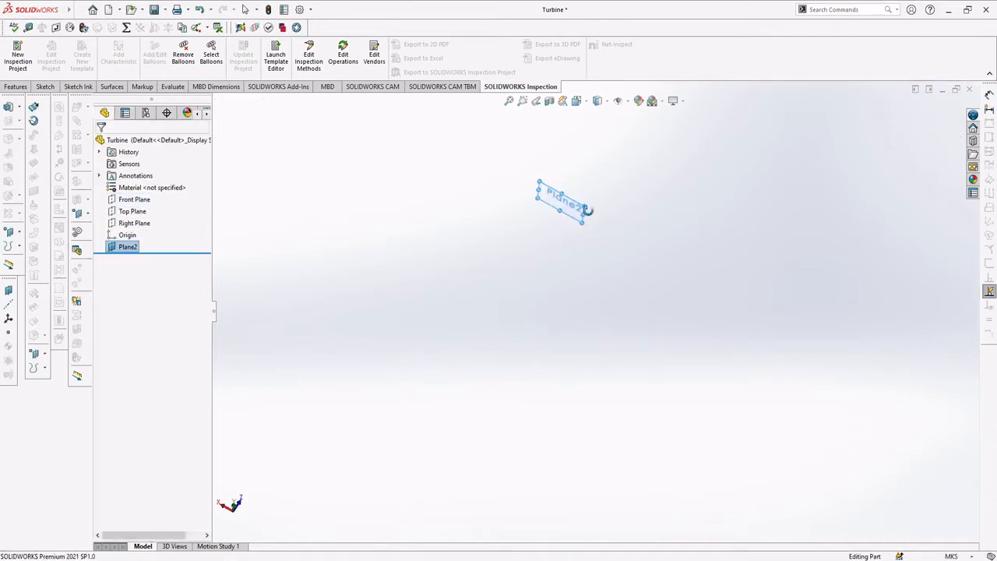
Step: Create a curve through XYZ points from the text file fx79w151a in the Solidwork_2 folder
scroll(563, 216, down, 8)
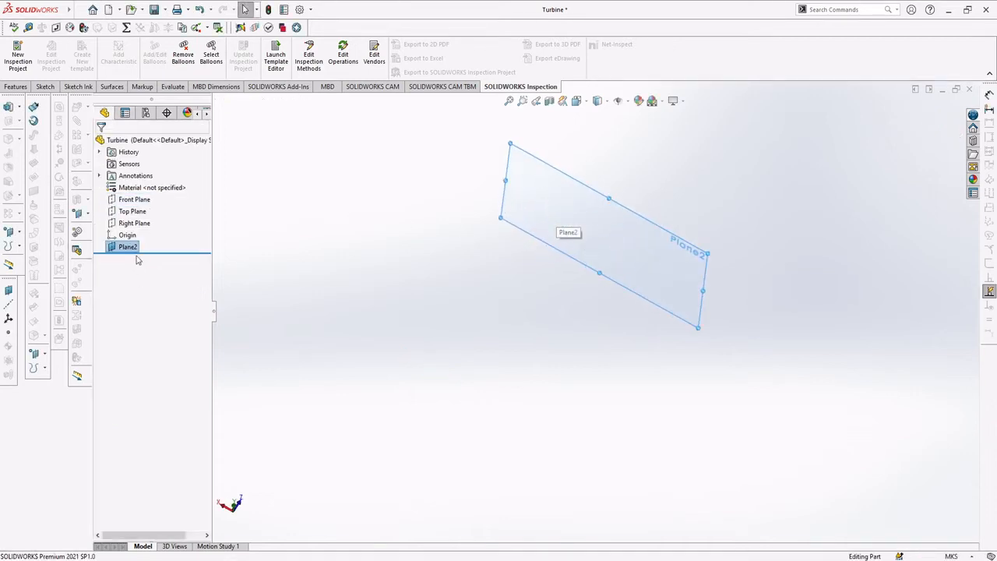
click(9, 247)
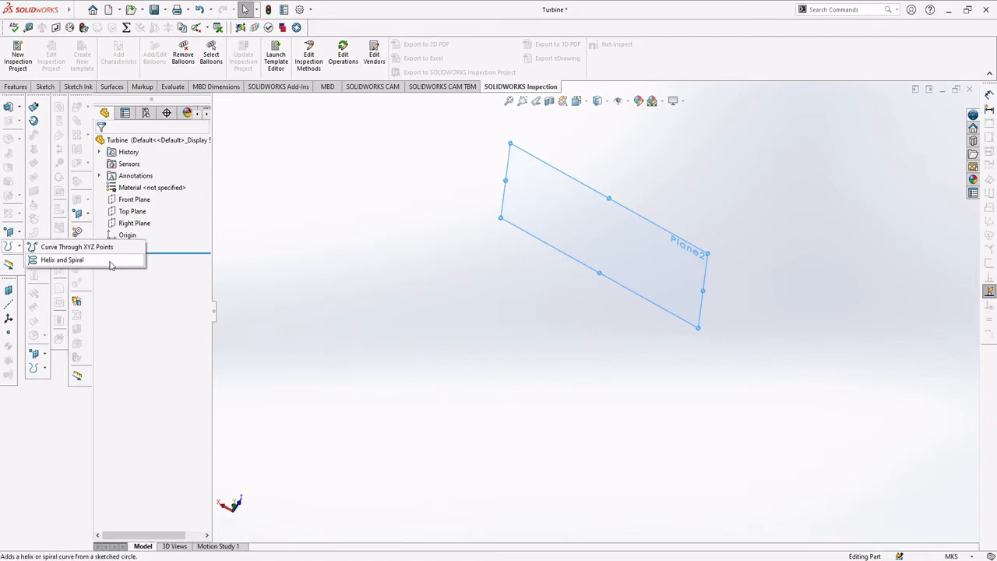
click(76, 247)
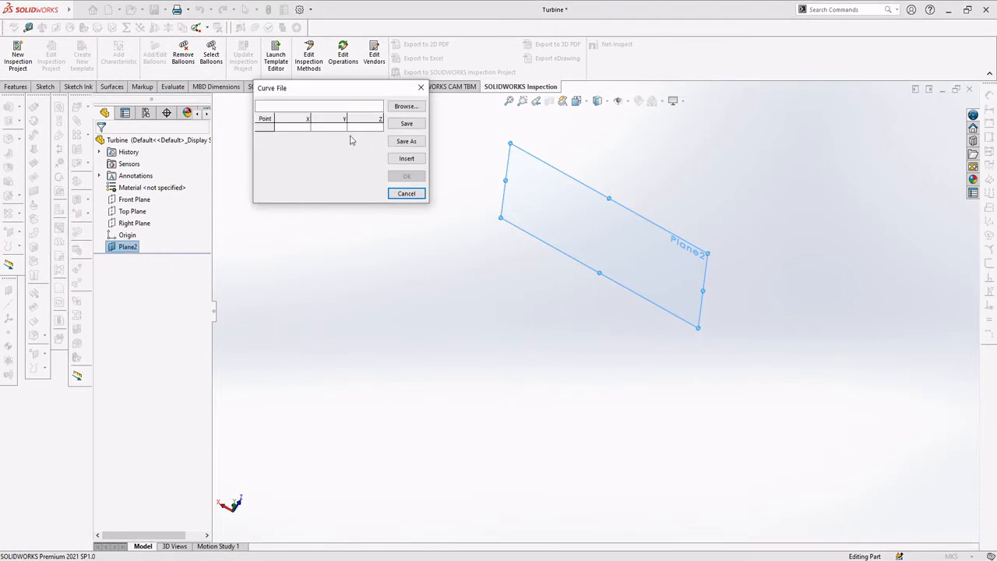
click(407, 107)
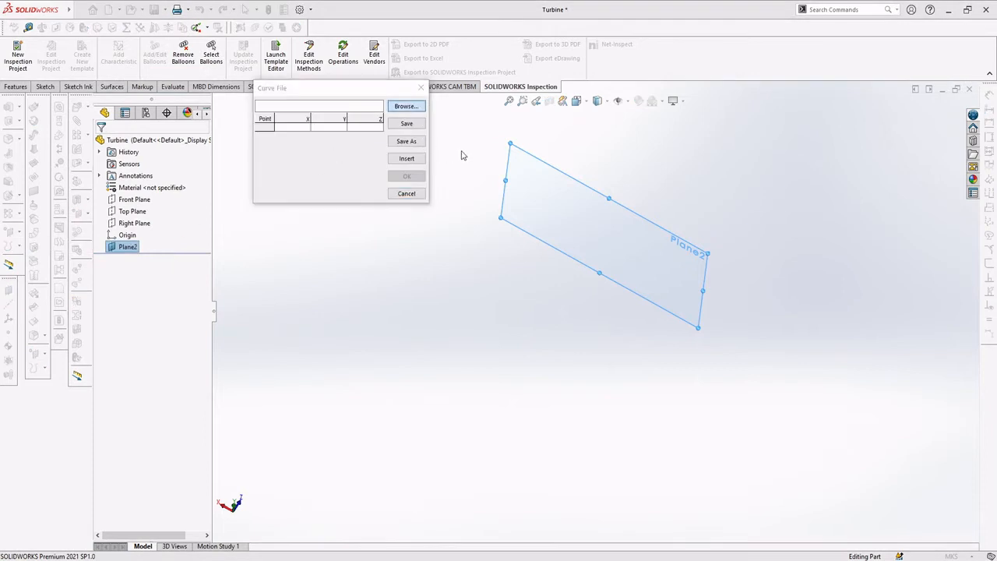
click(687, 427)
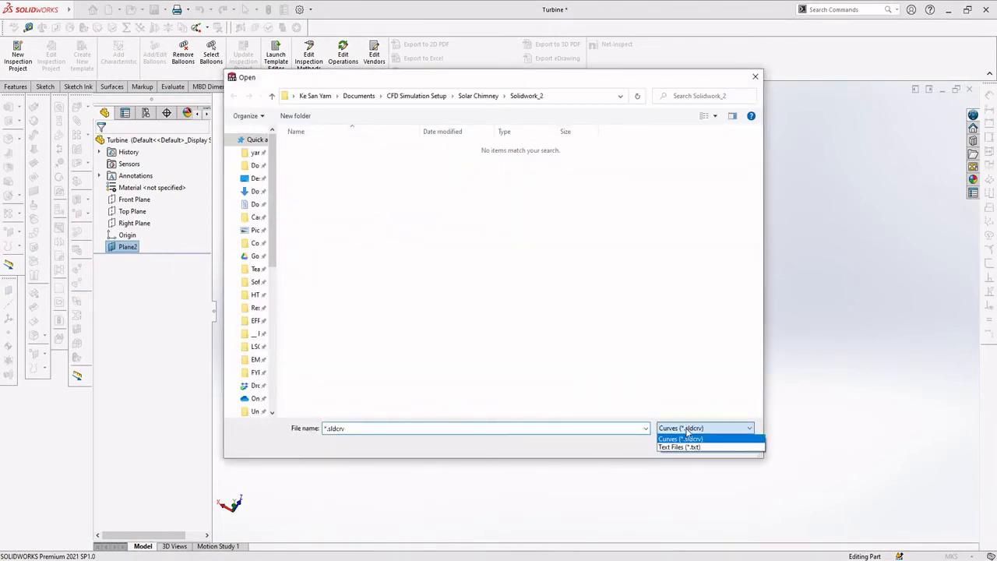
click(678, 448)
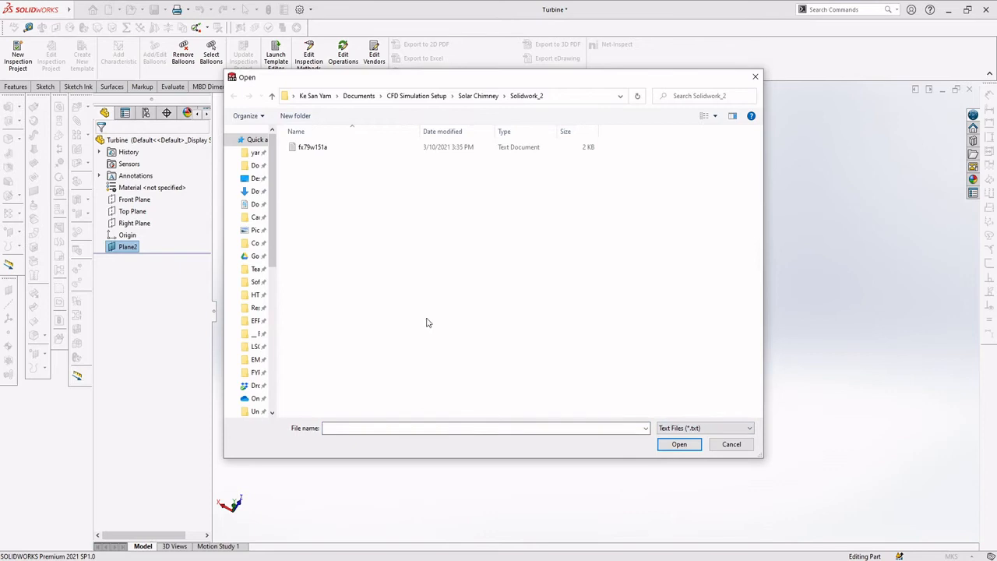
double_click(320, 149)
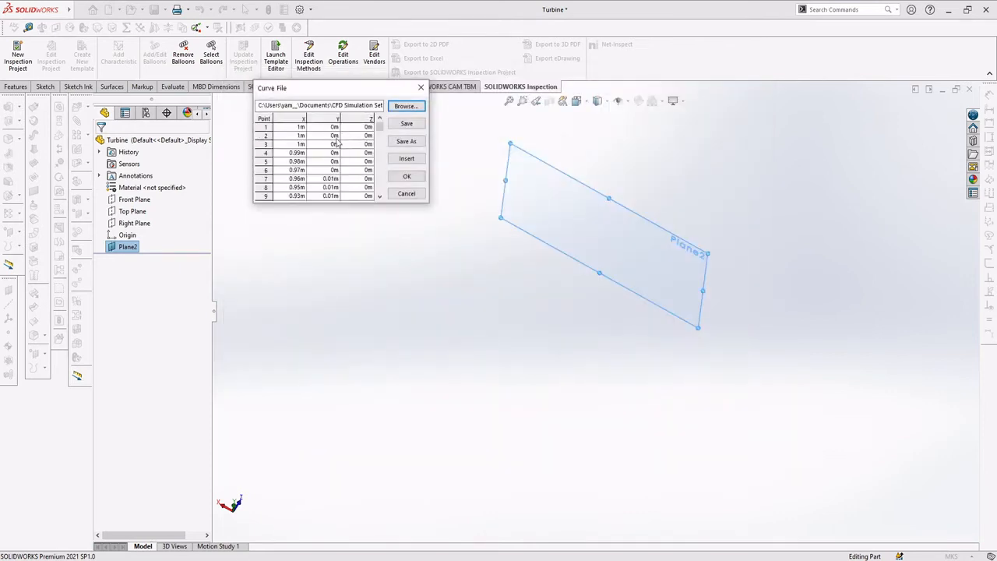
drag(350, 90, 331, 112)
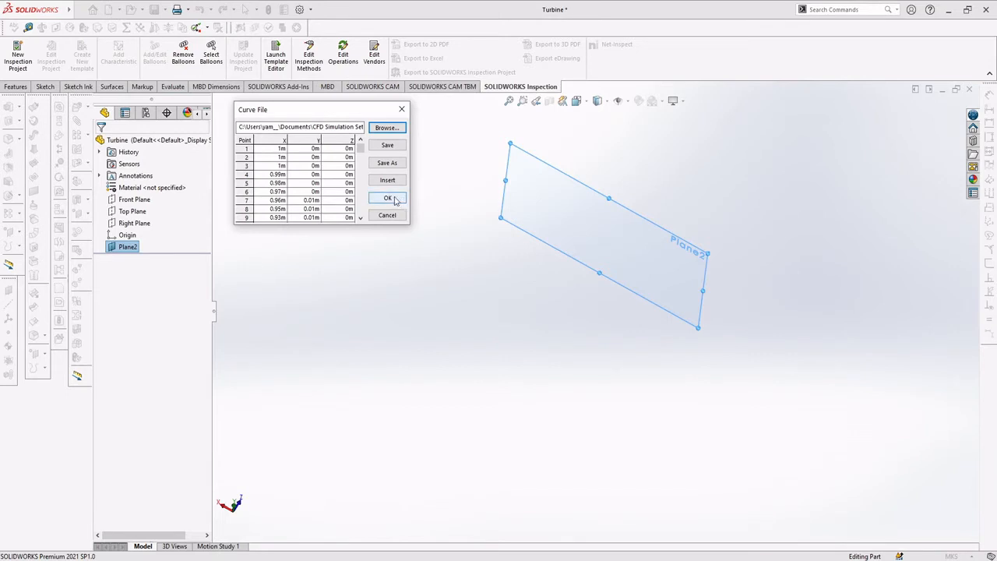
click(387, 198)
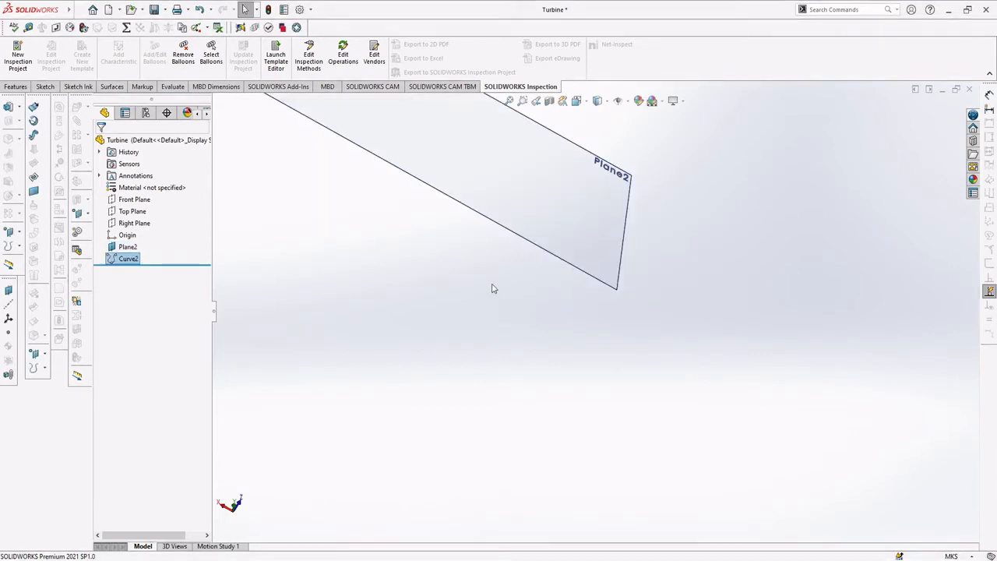
Step: Check the imported airfoil curve against the offset reference plane and start a sketch on that plane
scroll(475, 263, up, 8)
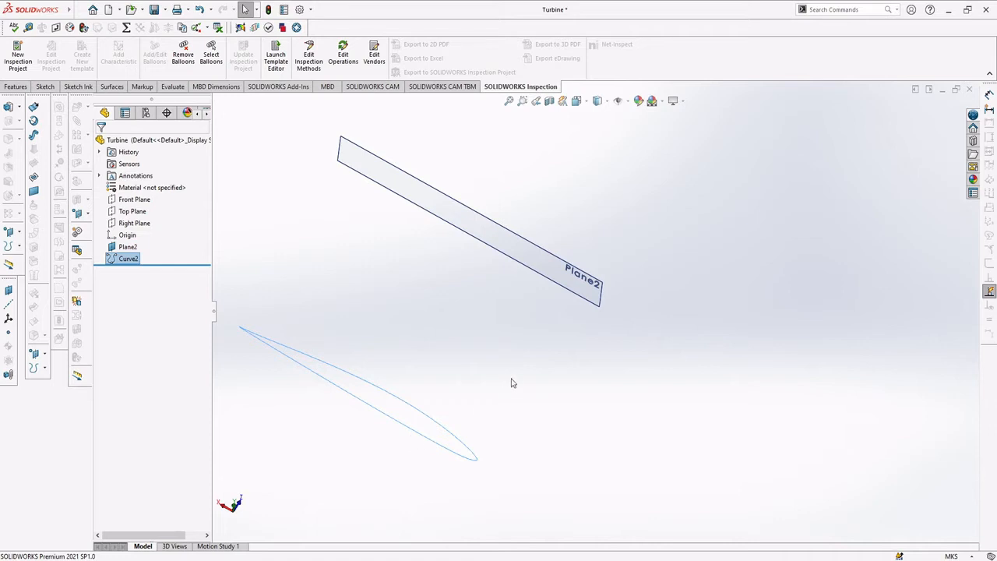
mouse_move(512, 383)
middle_down()
mouse_move(499, 387)
mouse_move(503, 367)
mouse_move(499, 380)
middle_up()
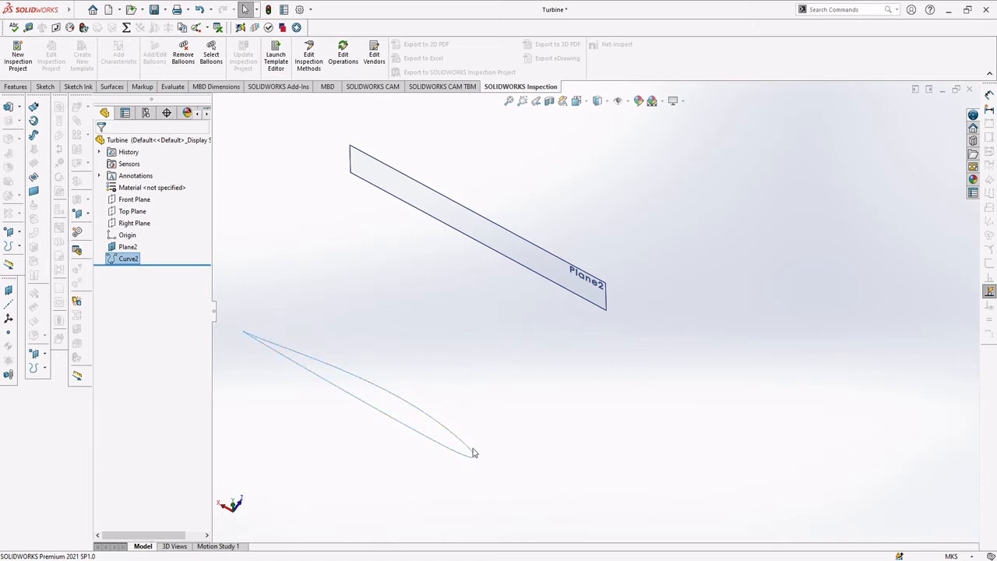
middle_drag(536, 366, 355, 432)
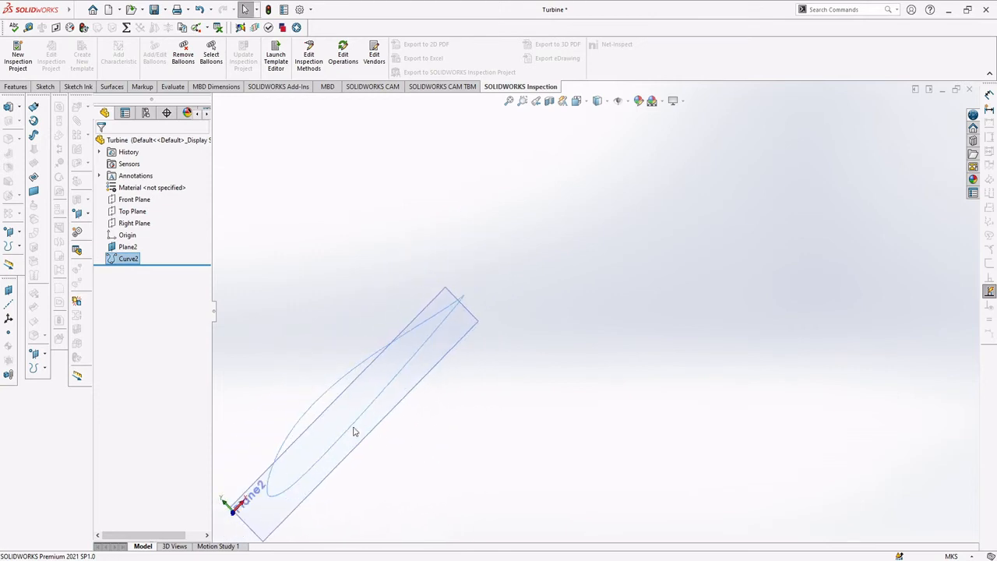
middle_drag(381, 400, 402, 371)
mouse_move(581, 373)
middle_down()
mouse_move(594, 391)
mouse_move(581, 383)
middle_up()
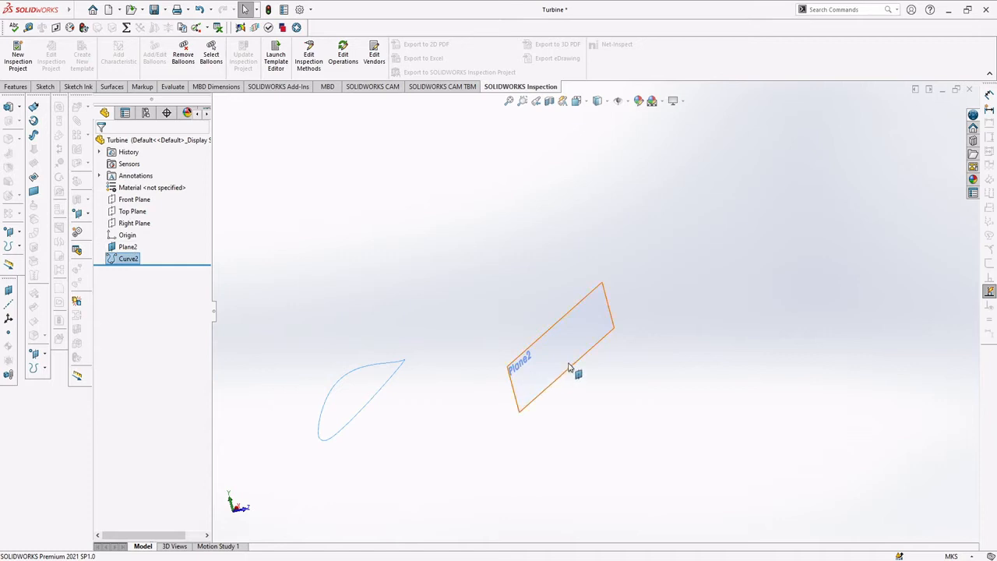
click(125, 248)
right_click(125, 249)
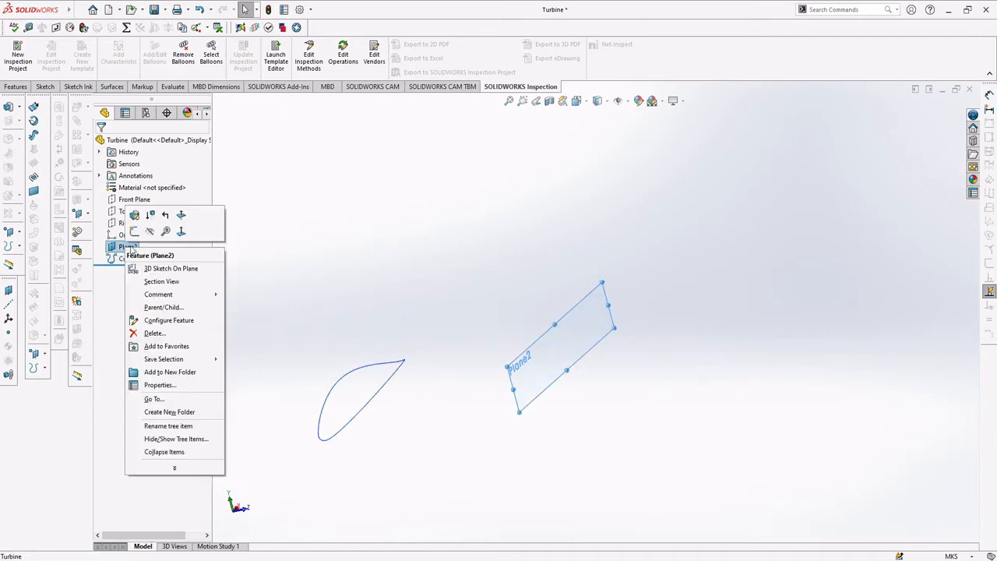
click(134, 231)
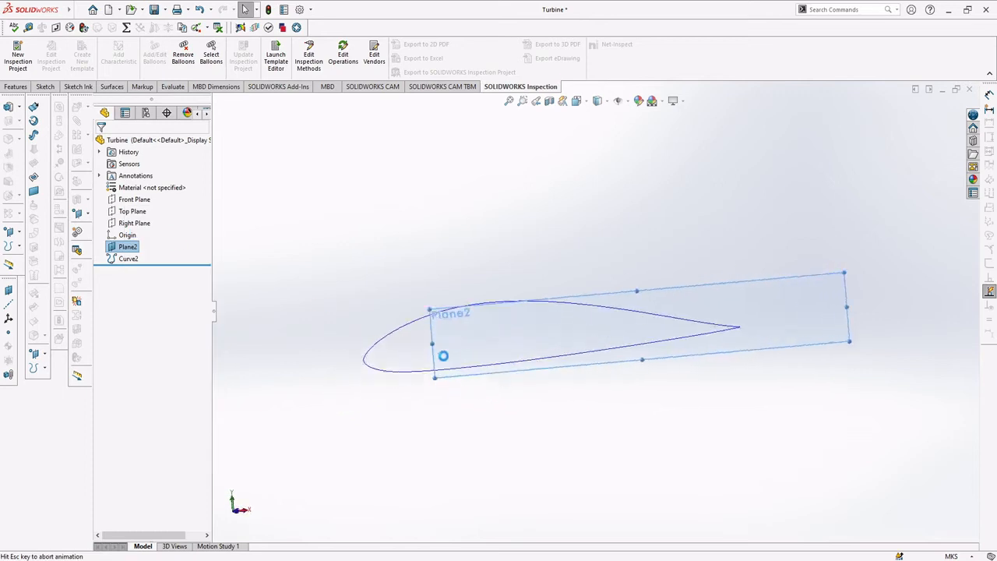
scroll(595, 326, down, 1)
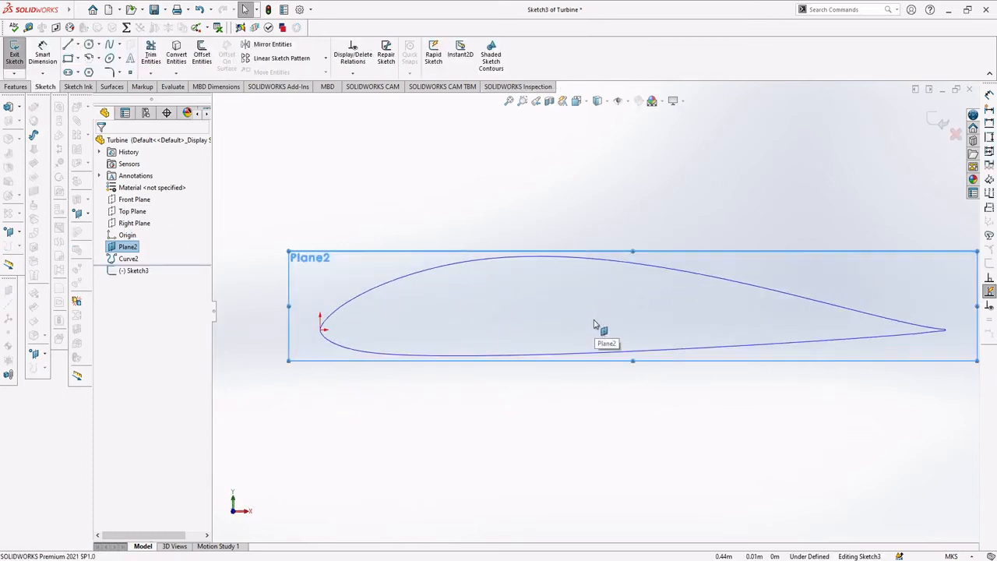
Step: Convert the imported airfoil curve into a sketch spline on the offset plane with Convert Entities
click(376, 294)
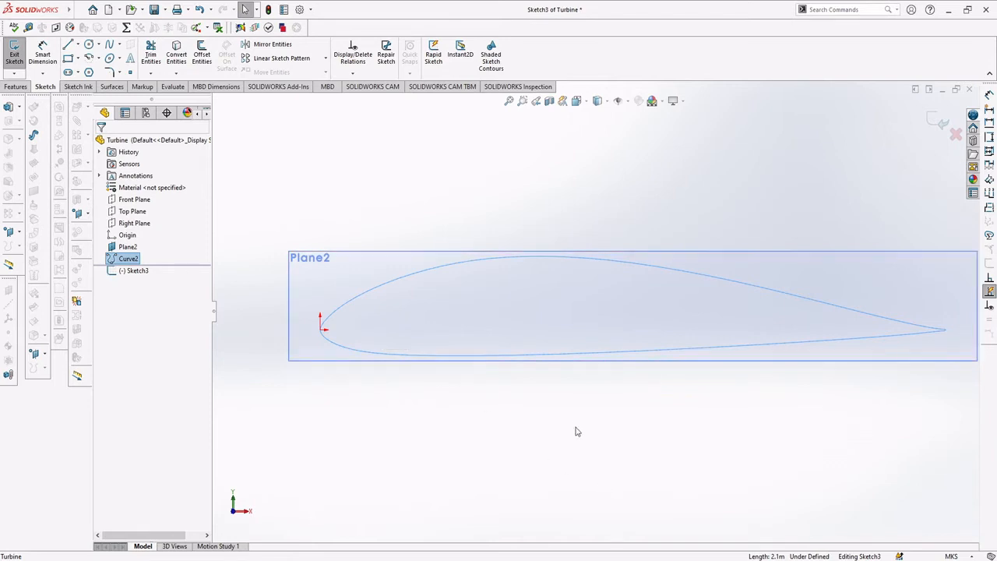
click(176, 53)
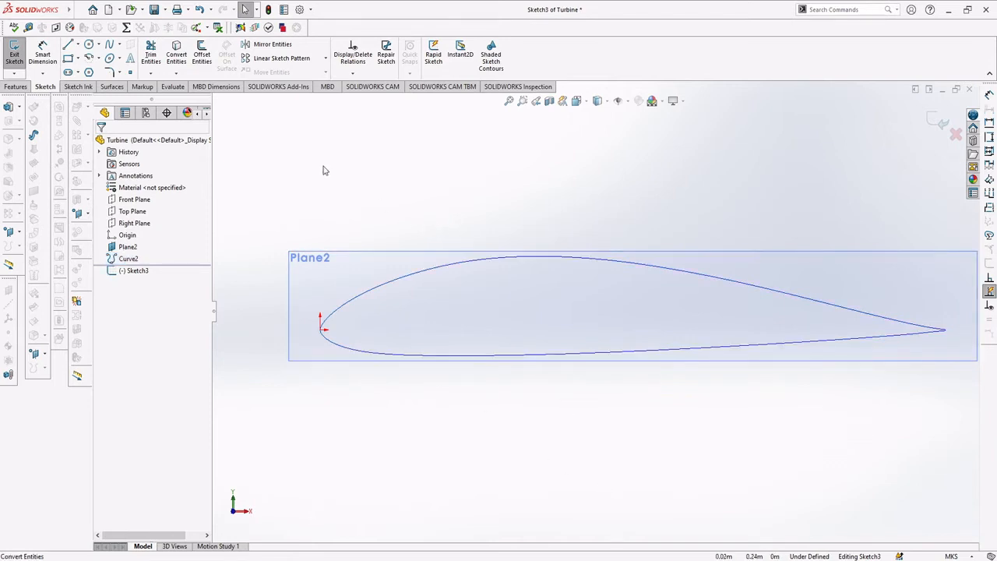
click(178, 57)
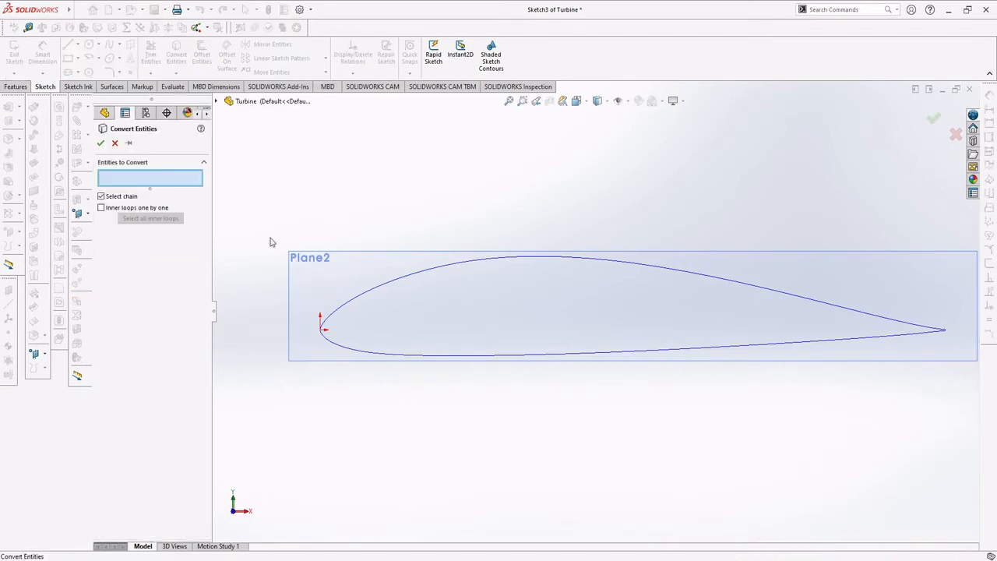
click(445, 272)
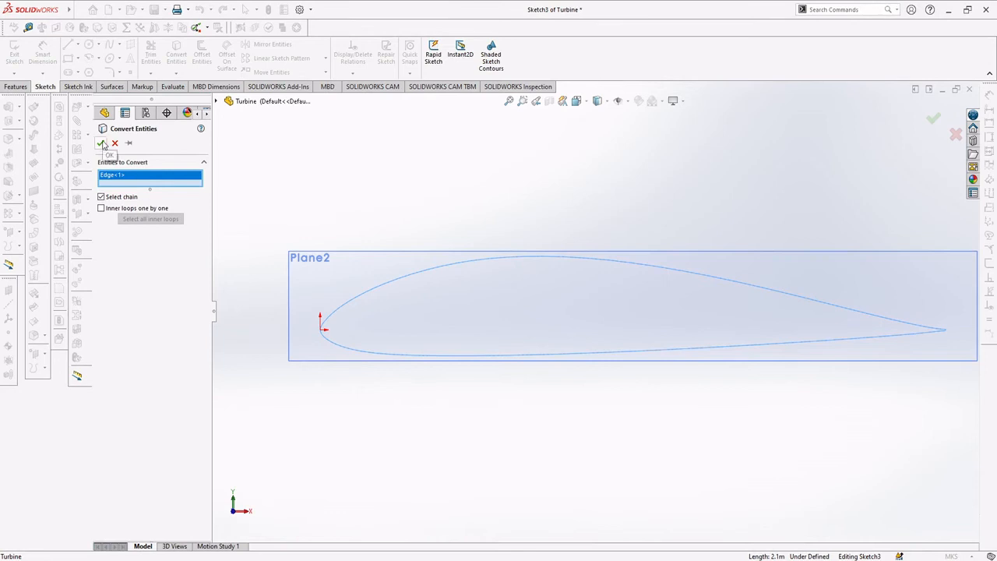
click(101, 197)
click(100, 144)
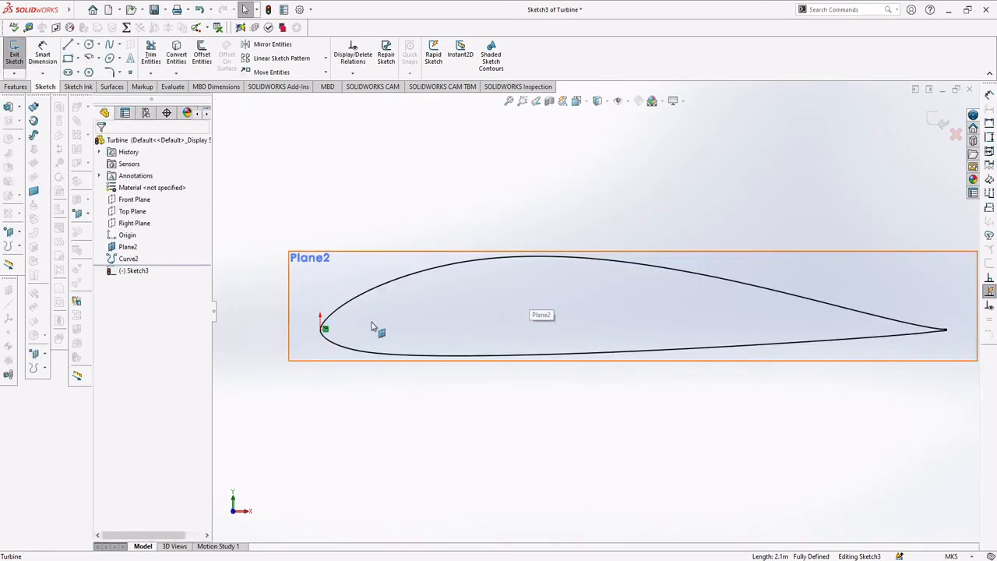
Step: Switch to the PowerPoint notes and look up the chord value for r/R 0.21 in the blade table
click(355, 296)
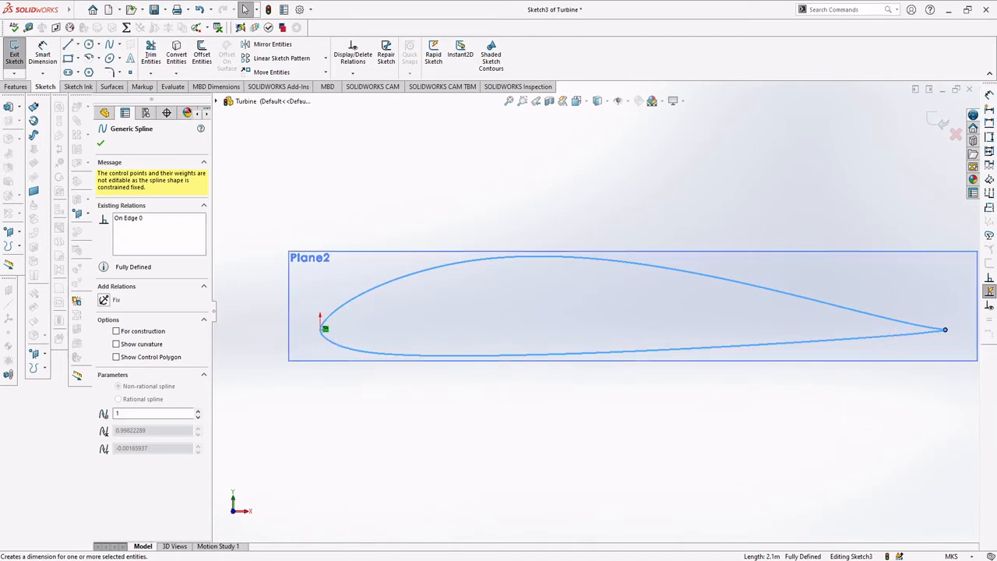
click(378, 528)
click(752, 184)
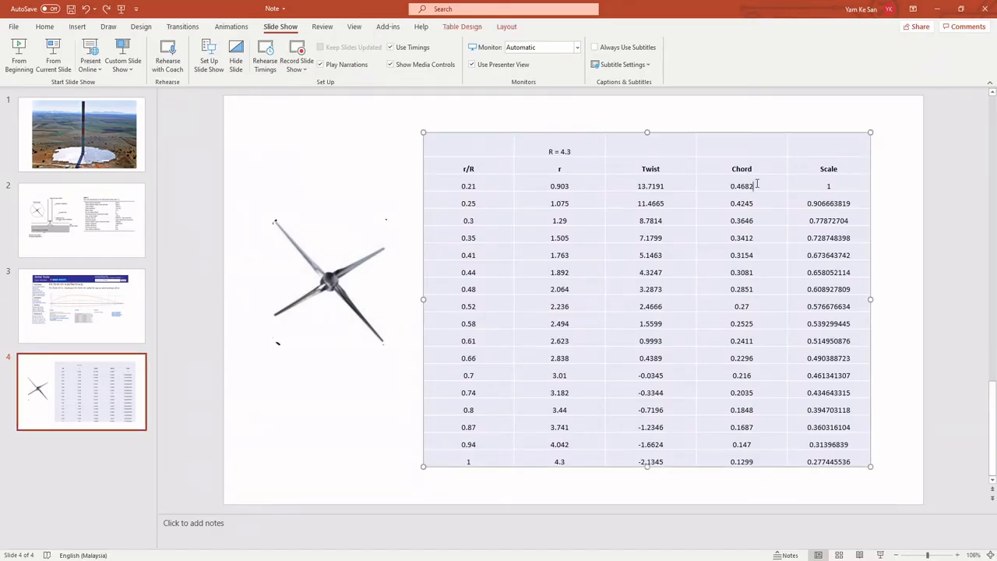
double_click(746, 187)
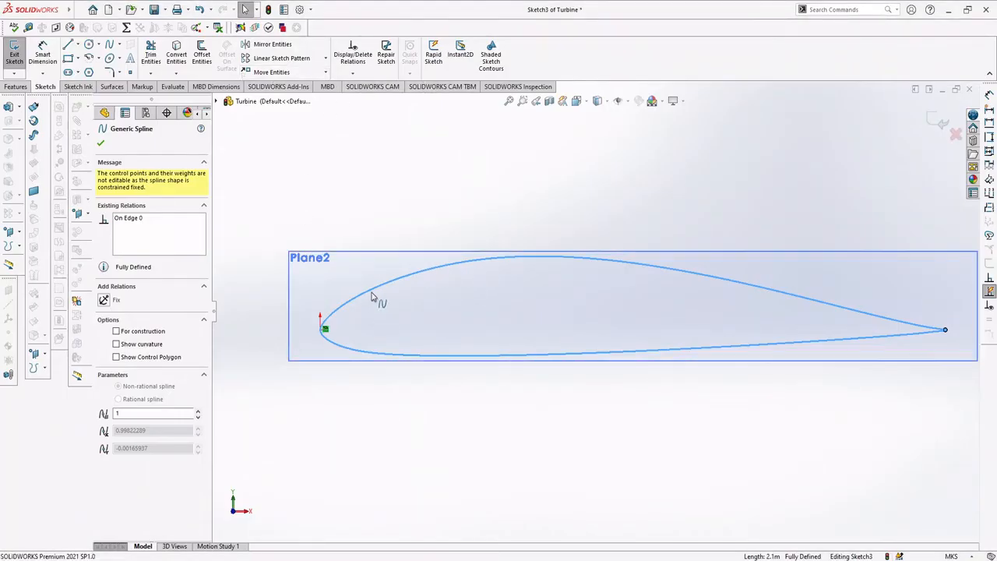
click(325, 72)
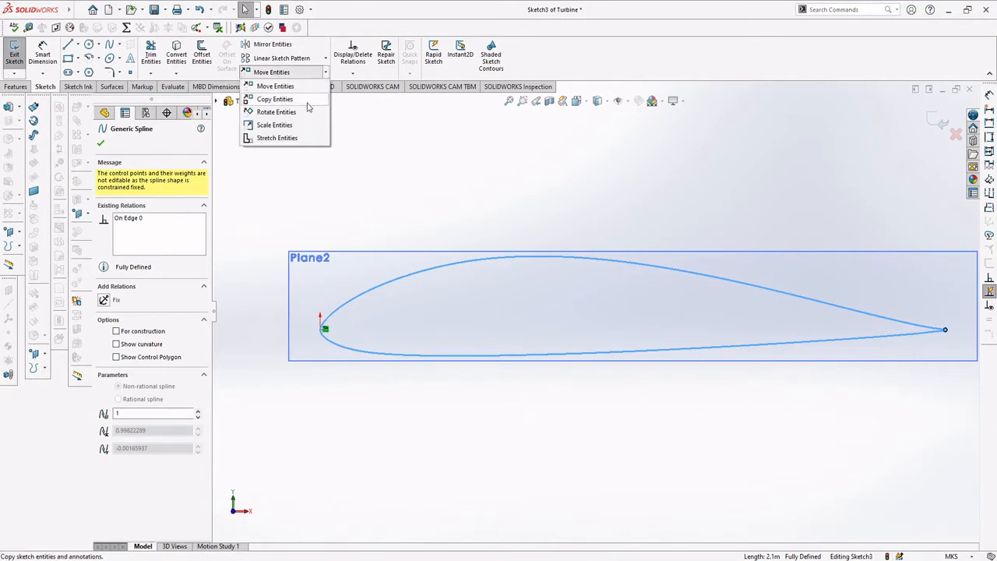
click(274, 124)
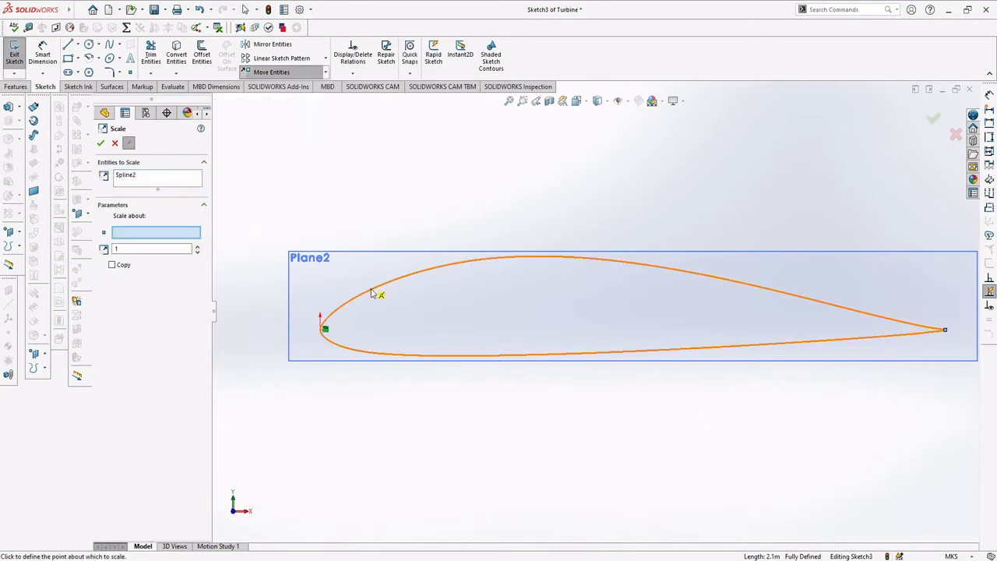
click(372, 292)
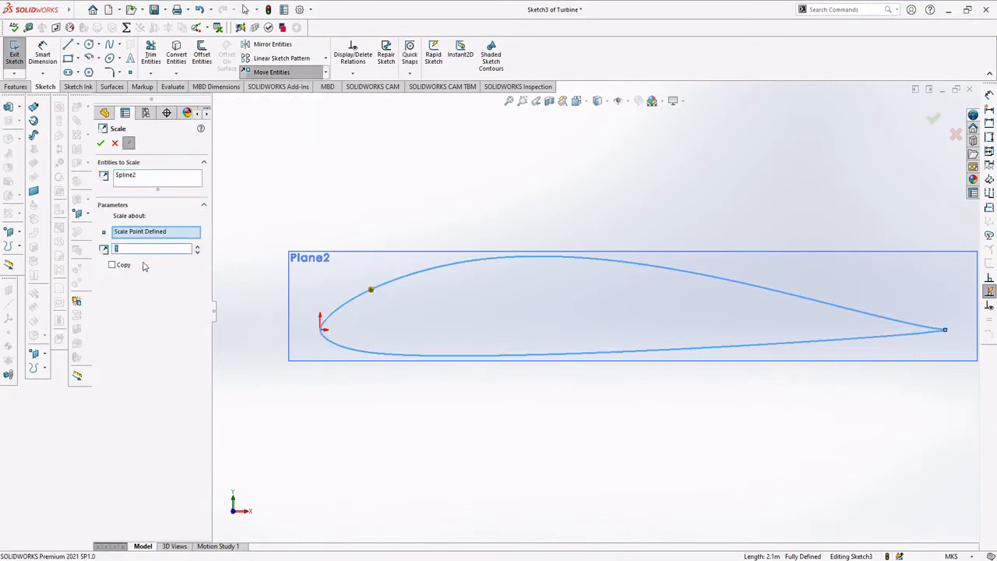
key(Return)
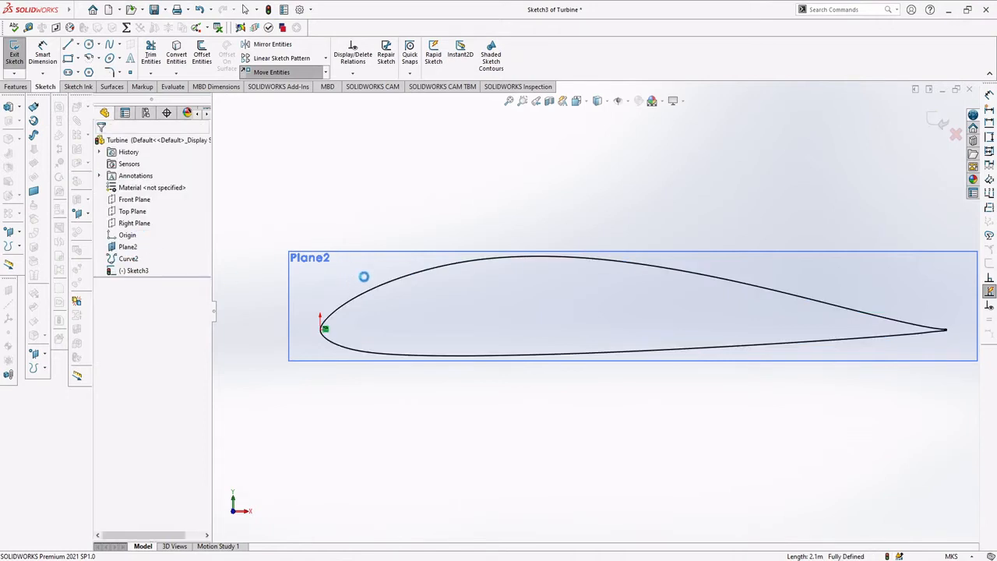
click(423, 275)
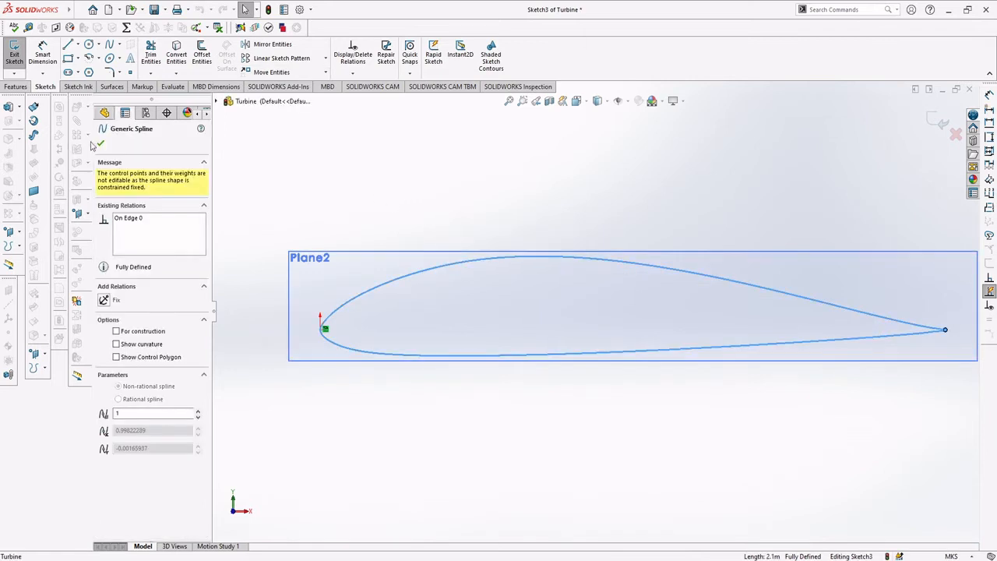
click(349, 162)
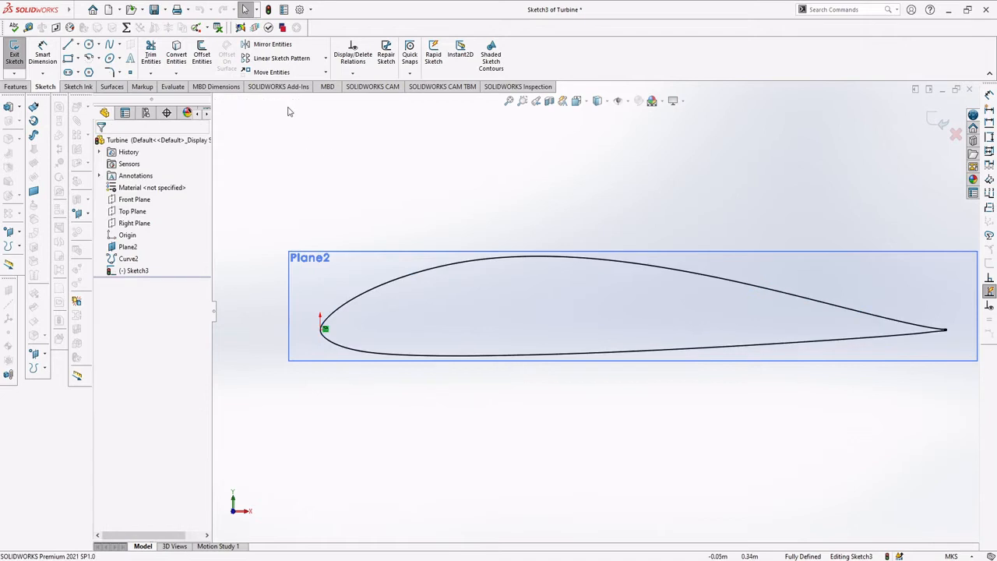
Step: Scale the converted airfoil spline about the sketch origin at its leading edge by a factor of 0.4682
click(326, 72)
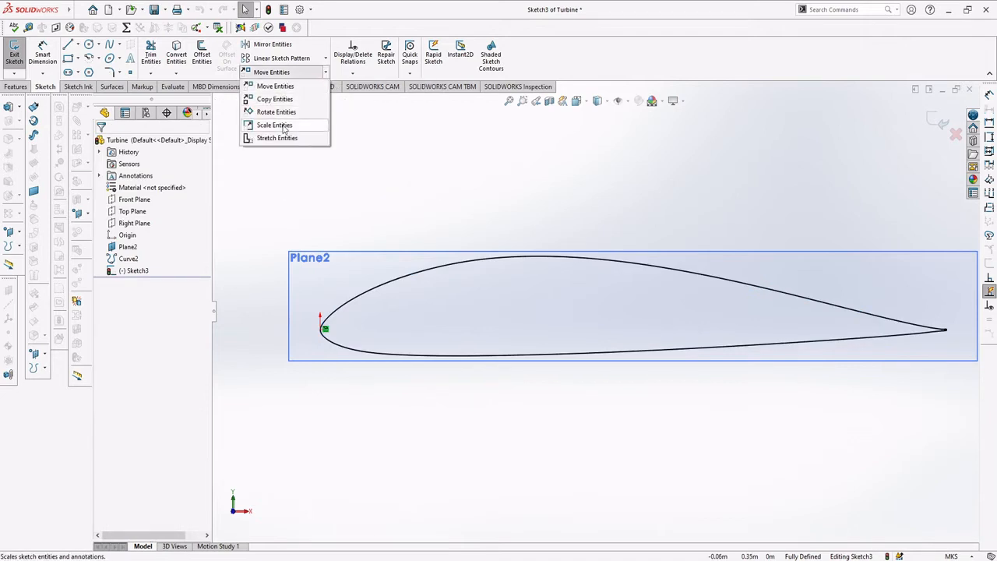
click(372, 292)
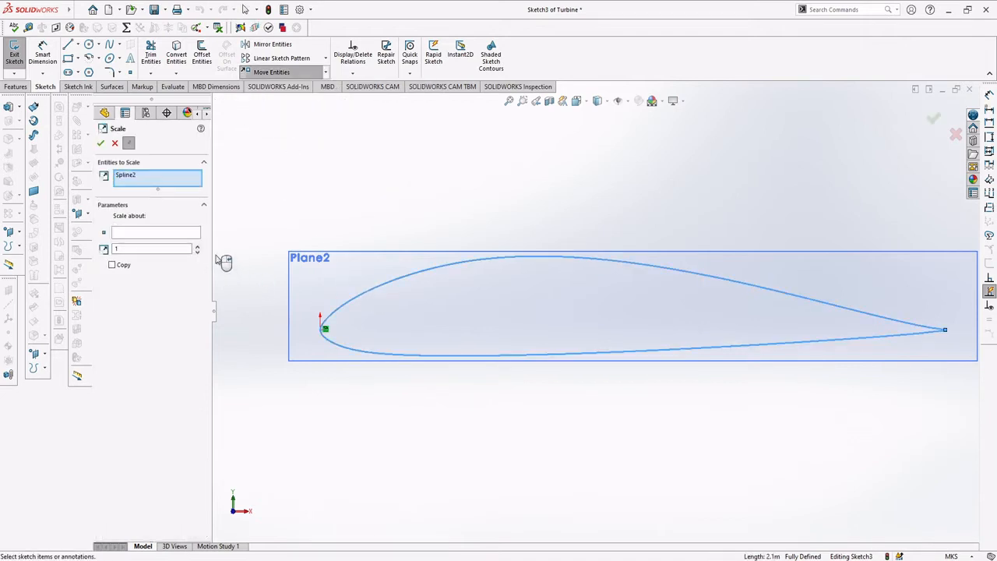
click(134, 233)
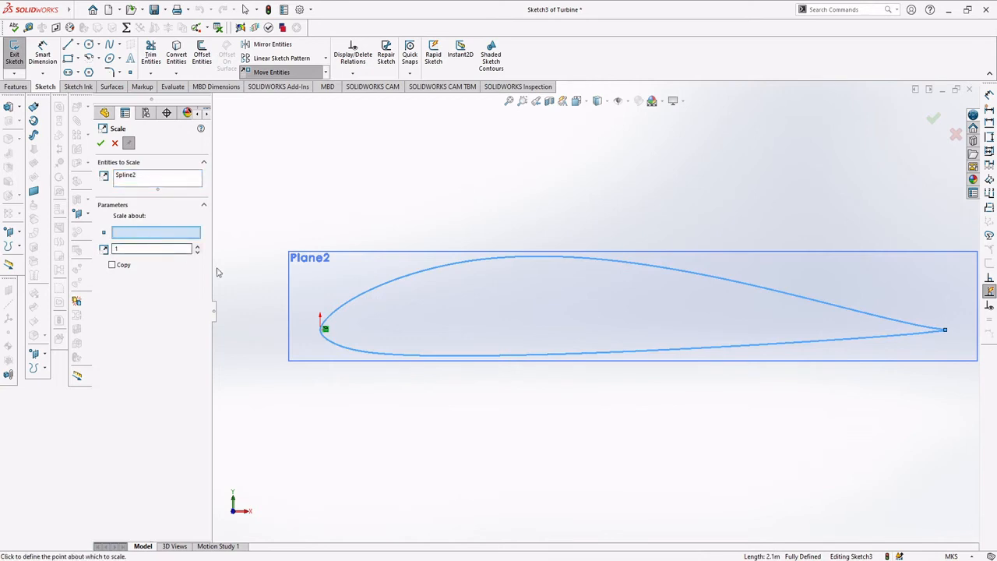
click(323, 331)
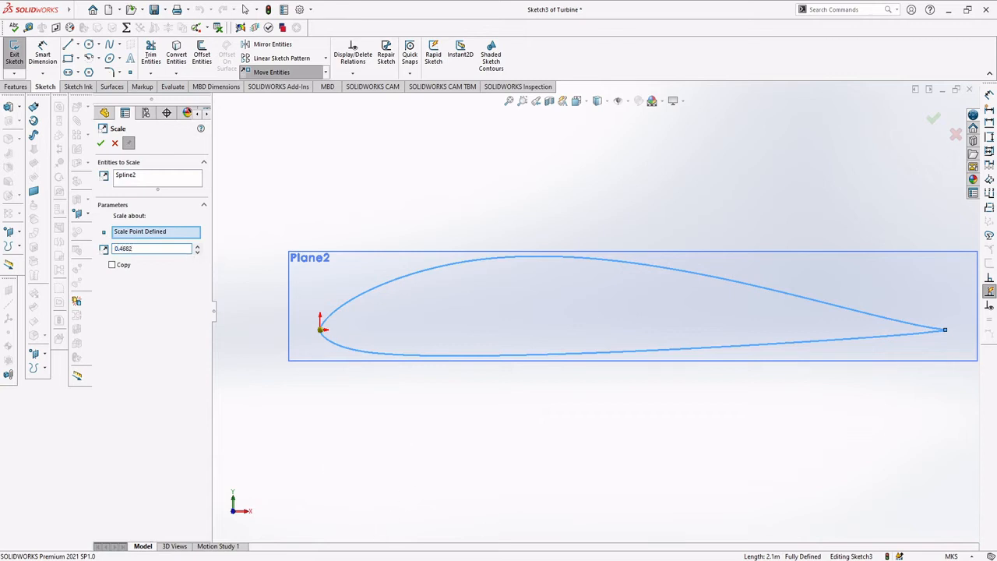
key(Return)
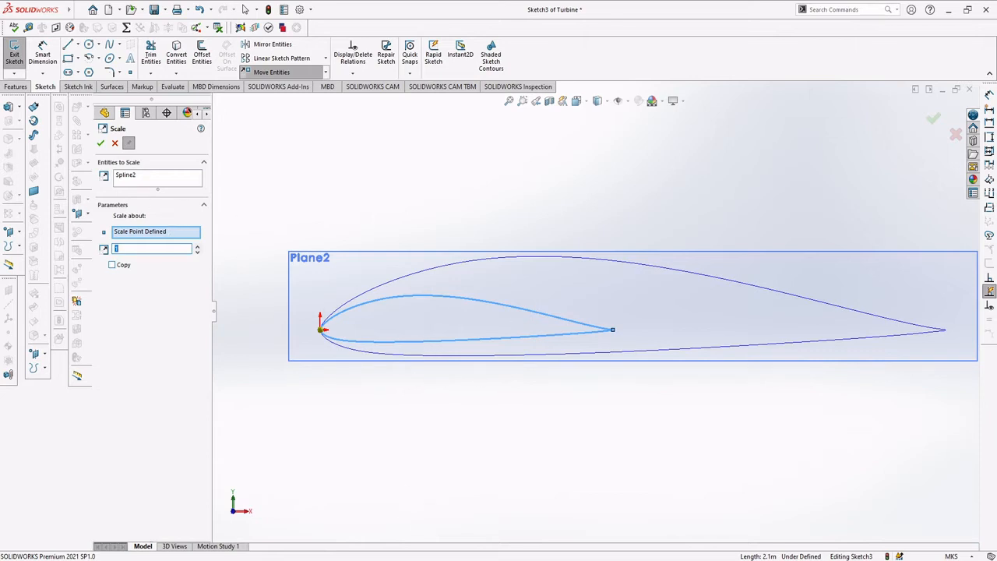
Step: Copy the rotation angle 13.7191 from the blade table in the PowerPoint notes and close the Scale command
key(alt+Tab)
drag(682, 183, 635, 186)
key(ctrl+c)
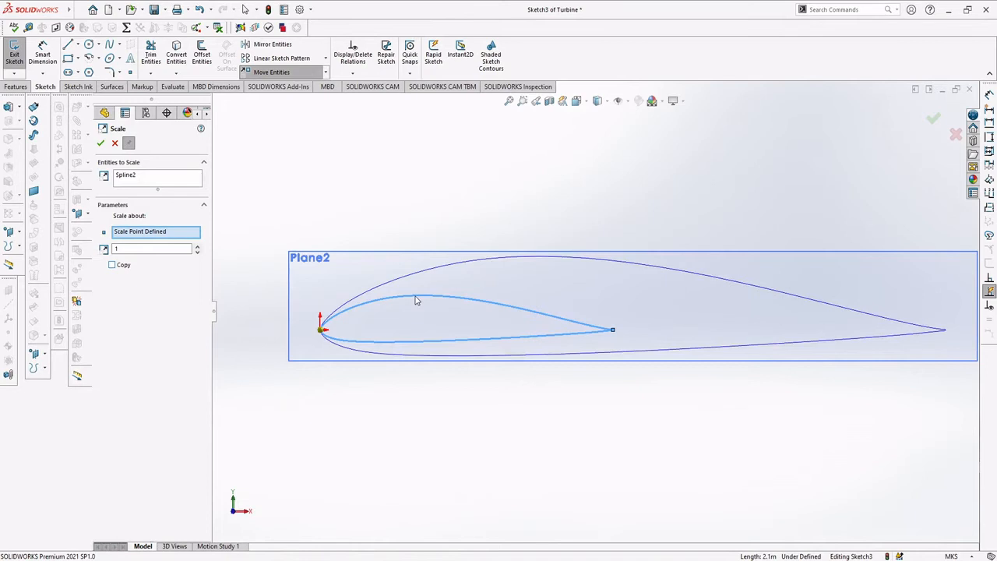
key(Escape)
click(326, 71)
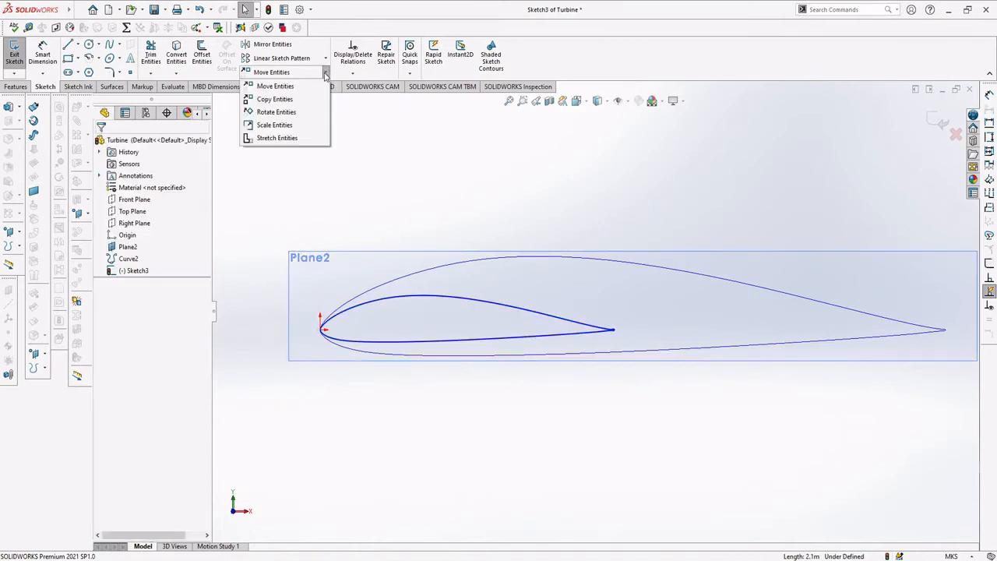
click(291, 112)
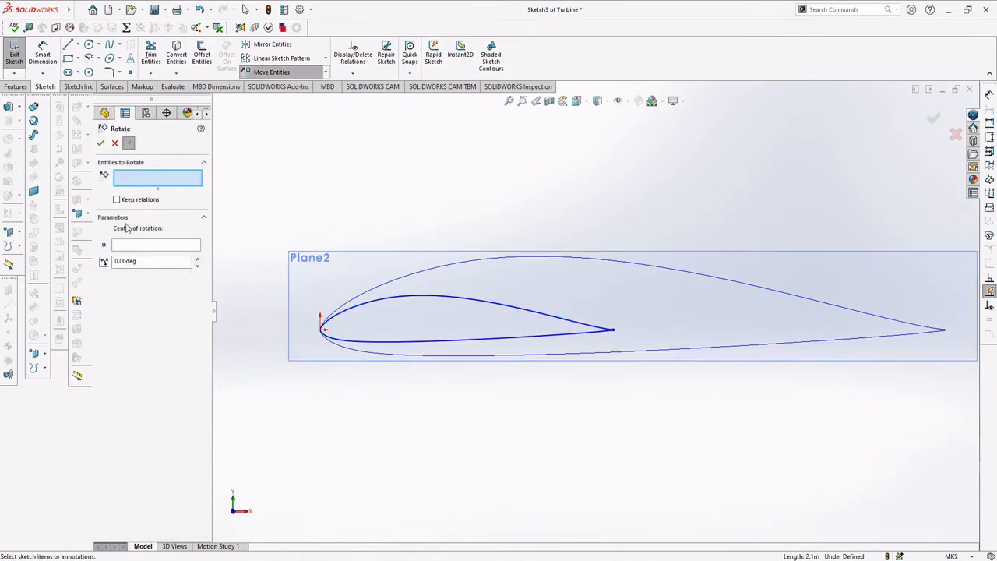
click(132, 261)
double_click(132, 261)
key(ctrl+v)
click(139, 250)
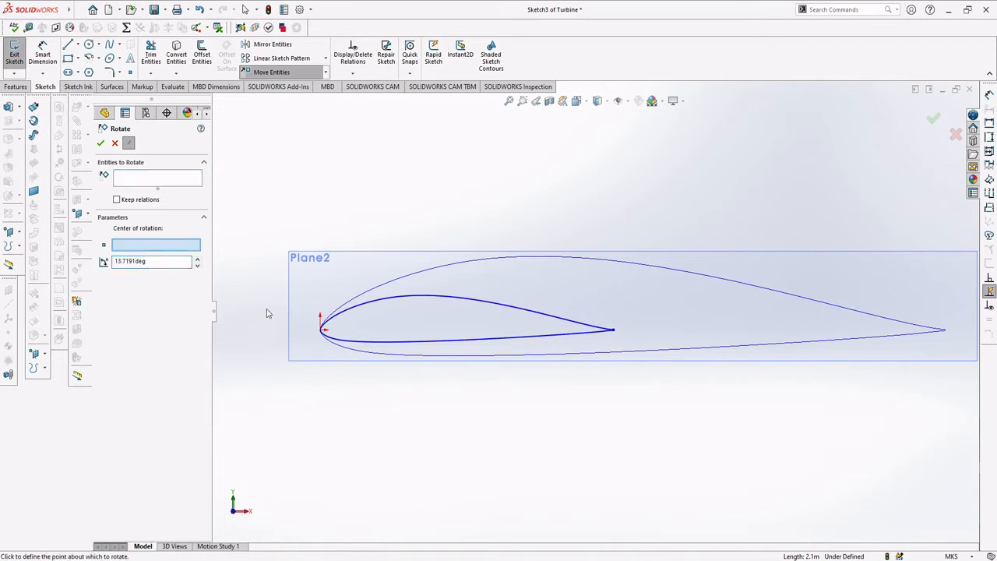
click(321, 330)
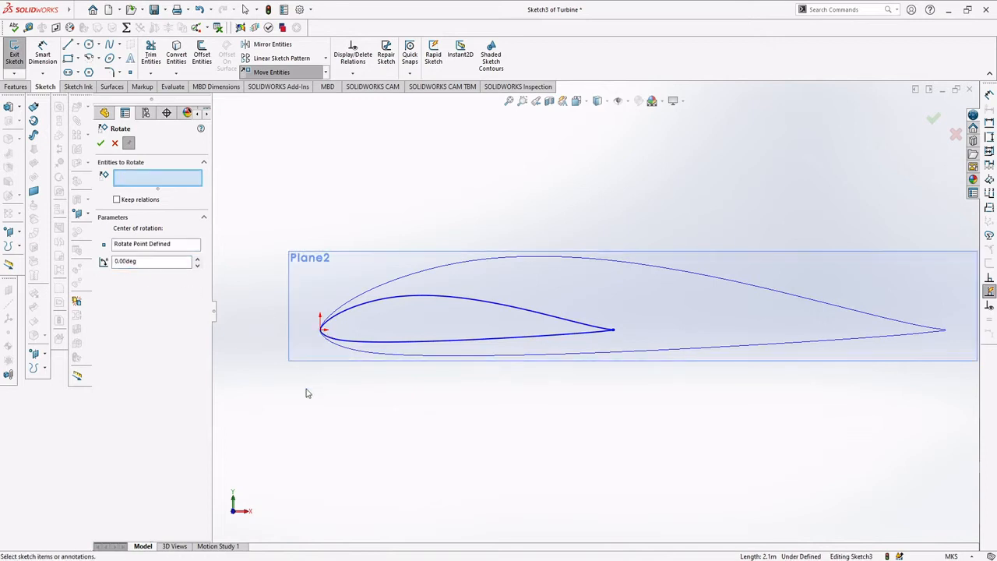
click(101, 144)
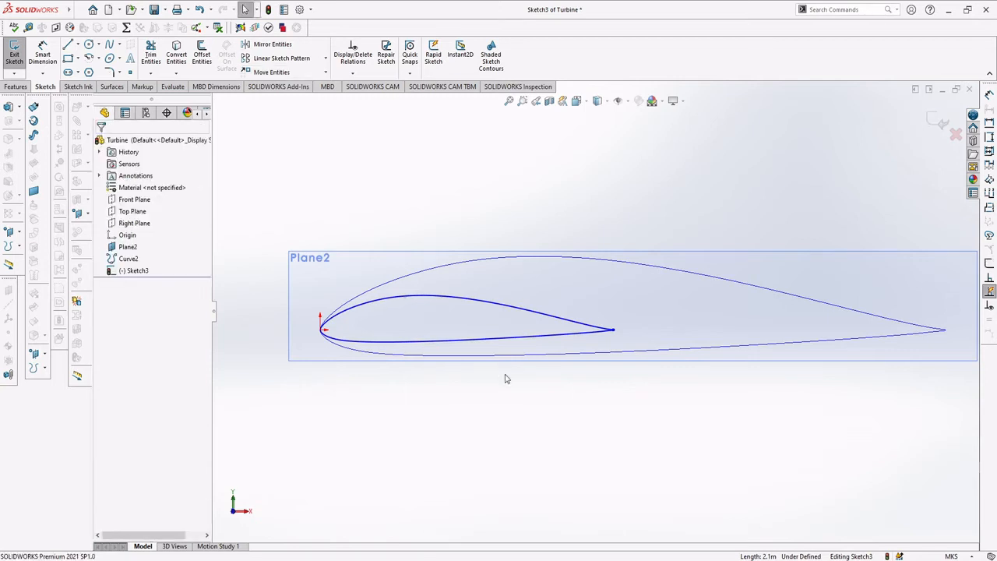
Step: Rotate the scaled airfoil spline by 13.7191 degrees about the sketch origin at its leading edge
click(404, 300)
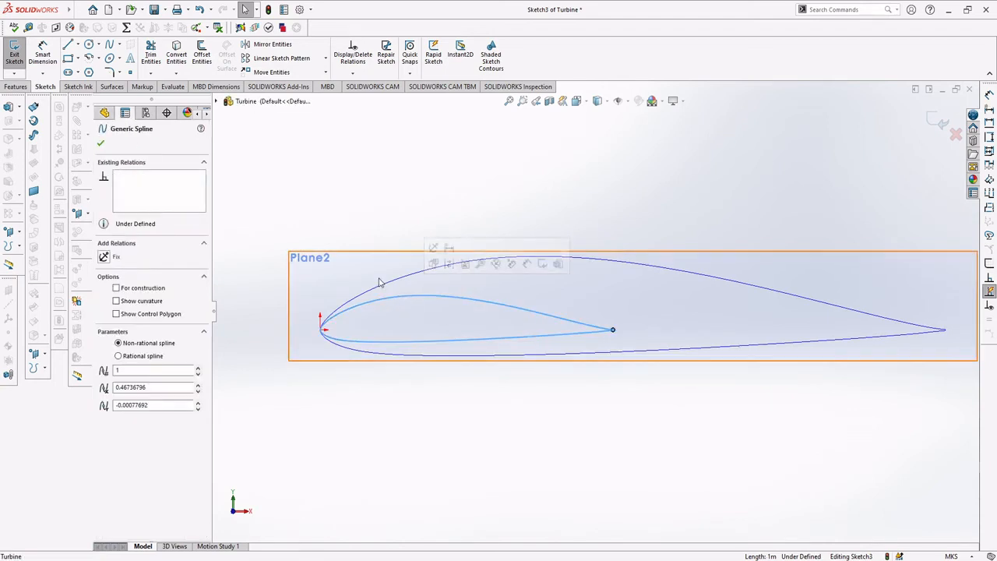
click(326, 73)
click(275, 109)
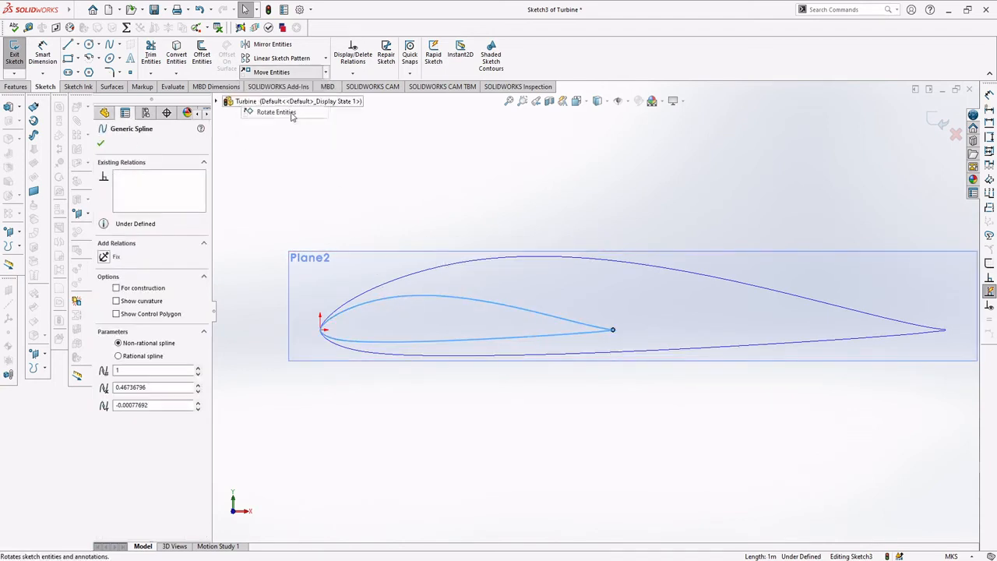
double_click(129, 262)
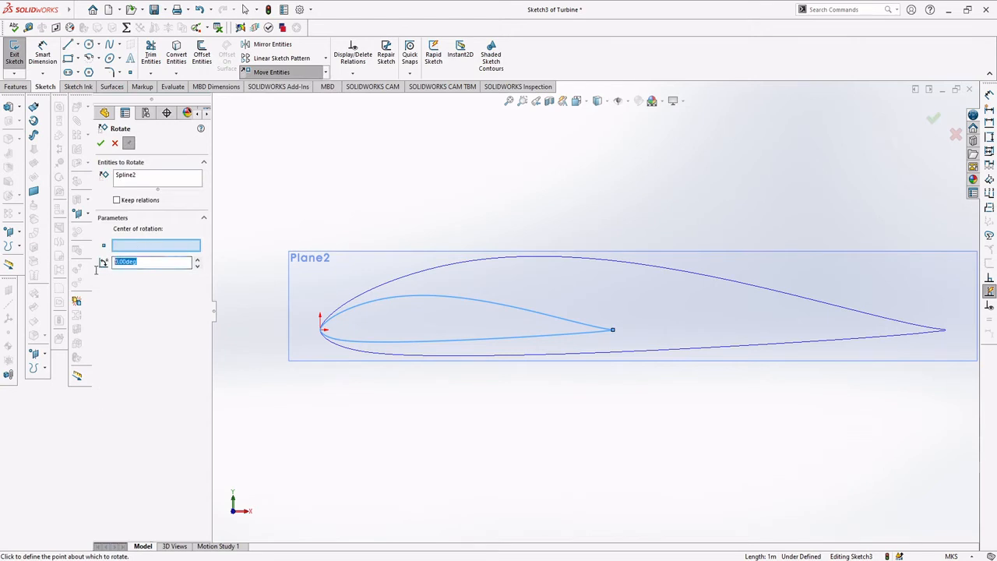
text(13.7191)
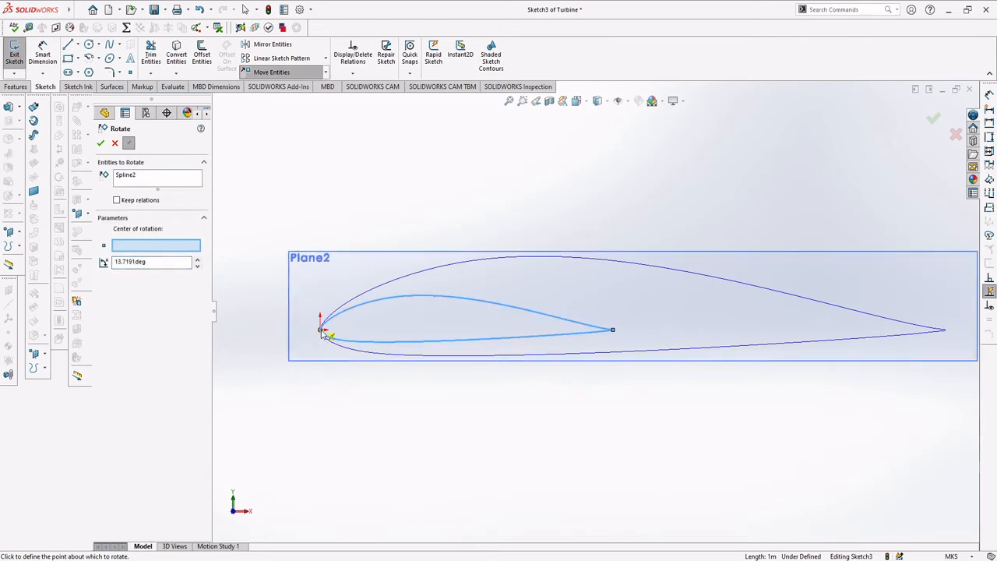
click(324, 331)
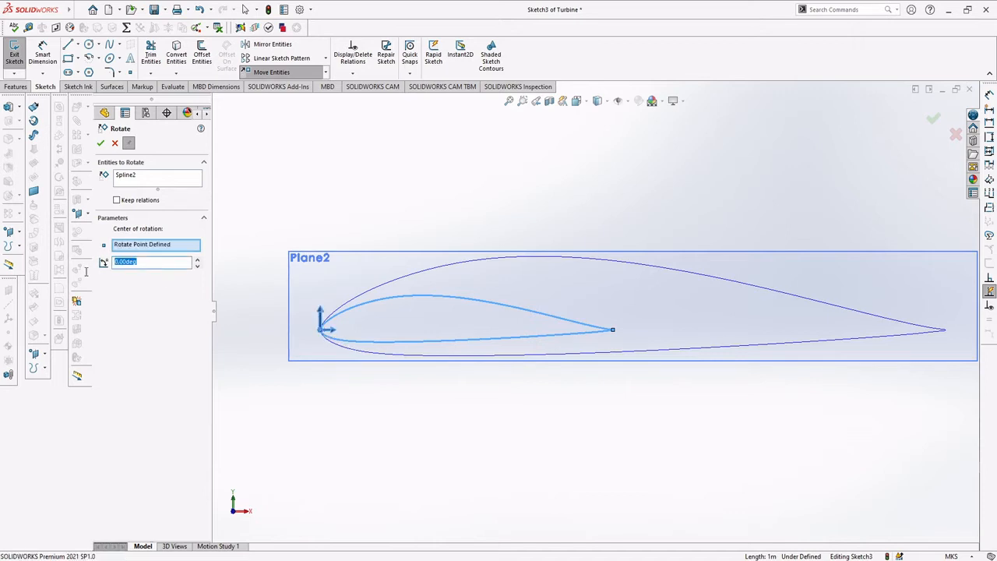
key(ctrl+v)
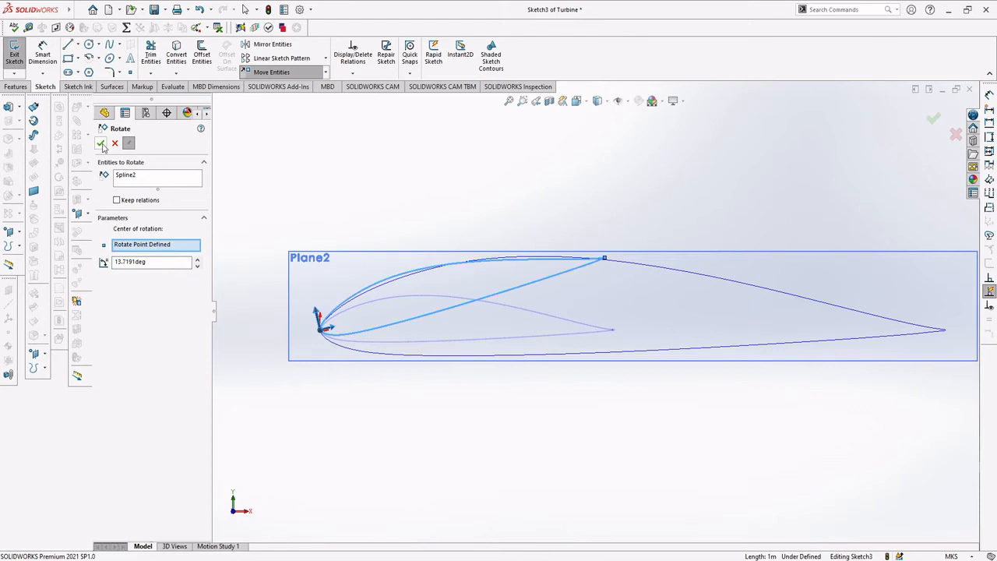
click(101, 144)
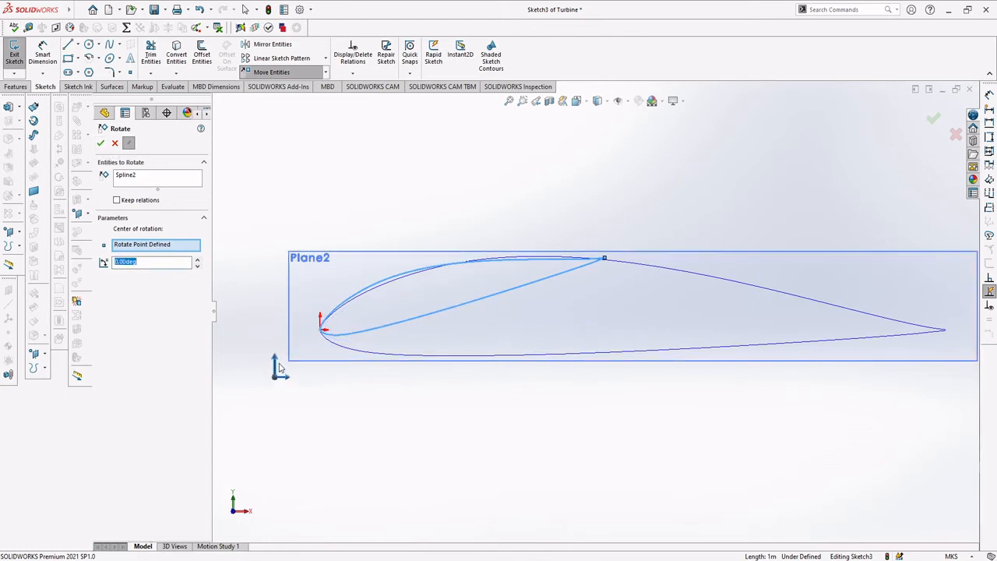
click(320, 330)
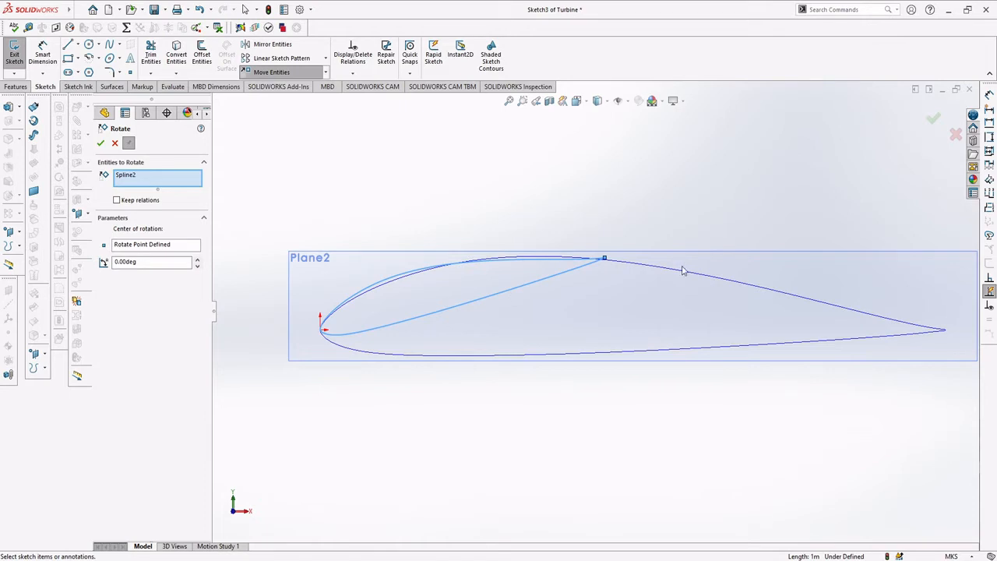
click(102, 144)
Step: Hide the imported full-size airfoil curve so only the scaled and rotated sketch spline remains displayed
click(689, 276)
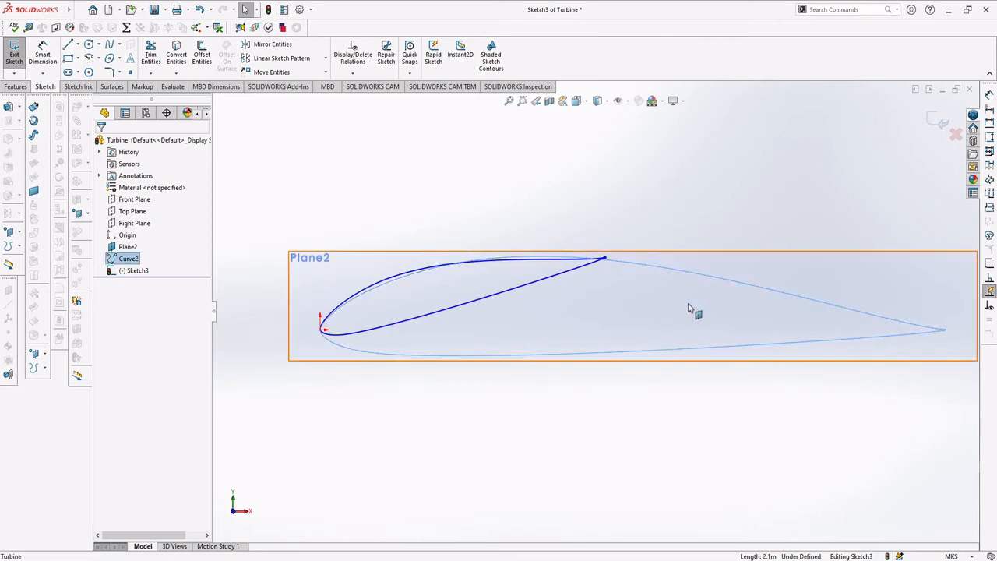
click(693, 310)
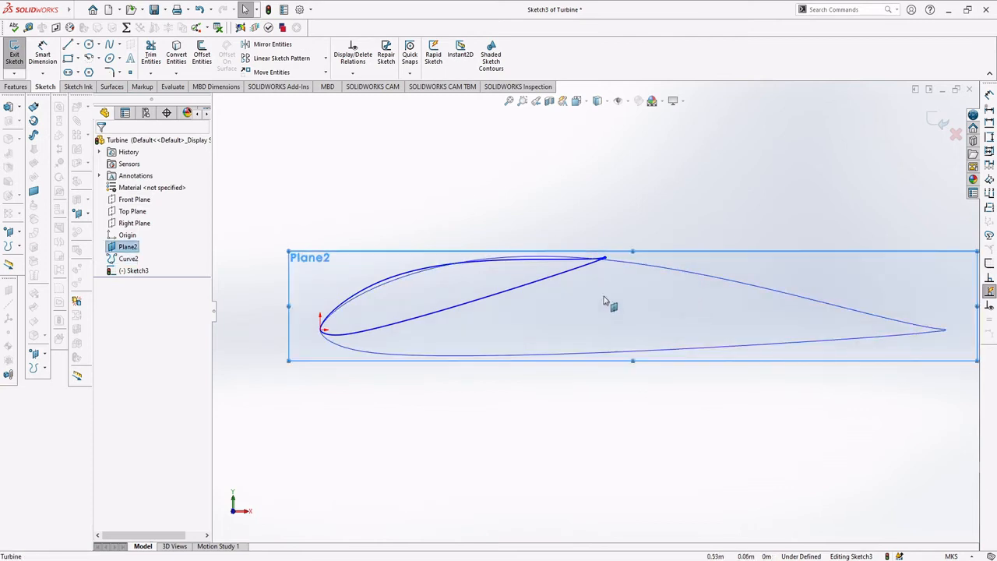
right_click(128, 259)
click(136, 244)
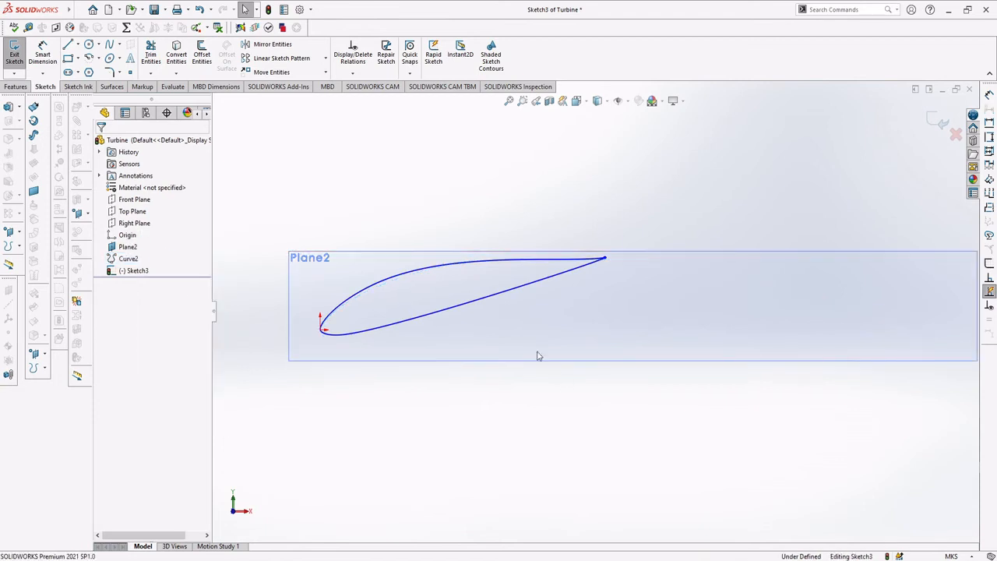
Step: Preview moving the rotated airfoil spline by 0.2 m along X with Move Entities
click(432, 319)
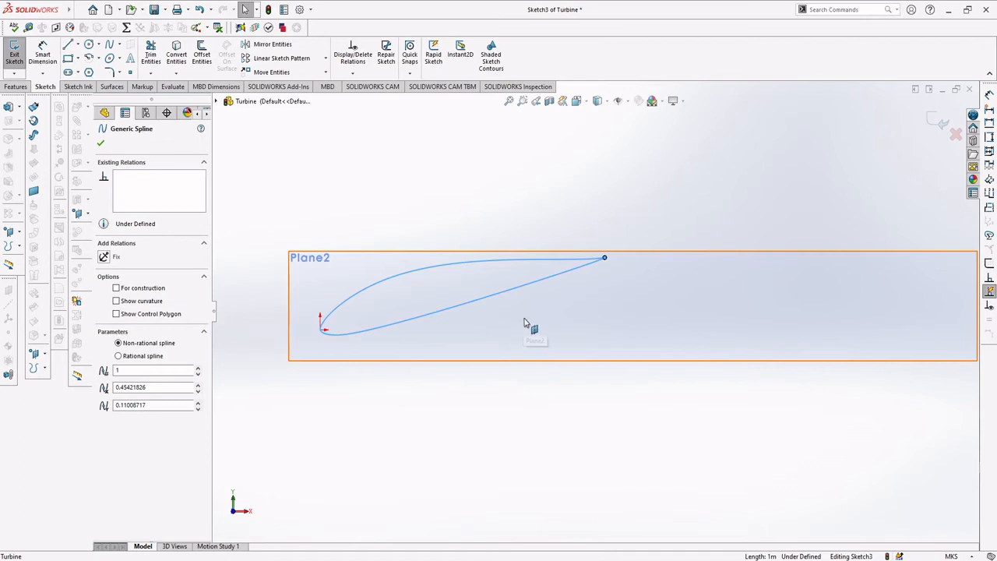
ctrl+middle_drag(522, 309, 546, 308)
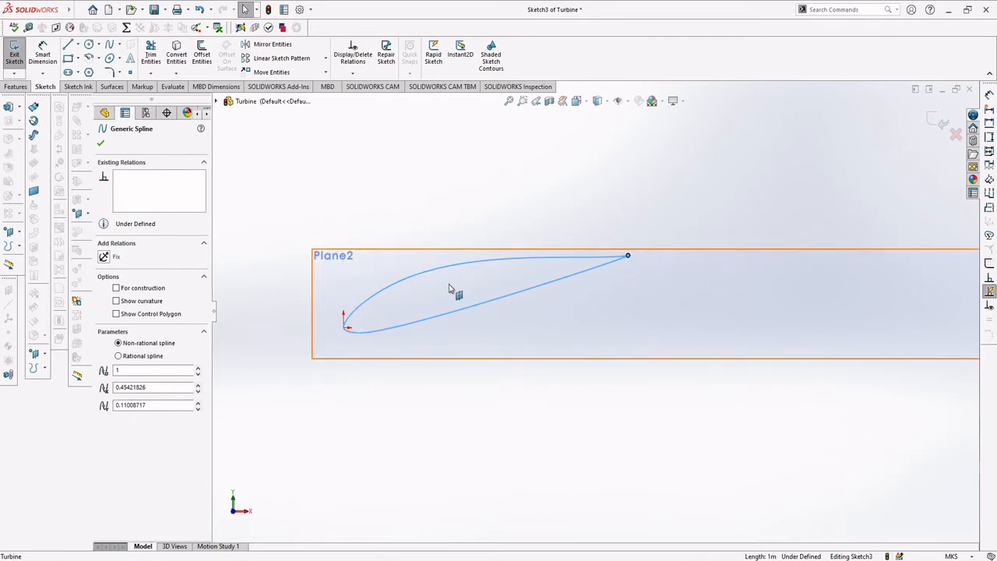
click(391, 148)
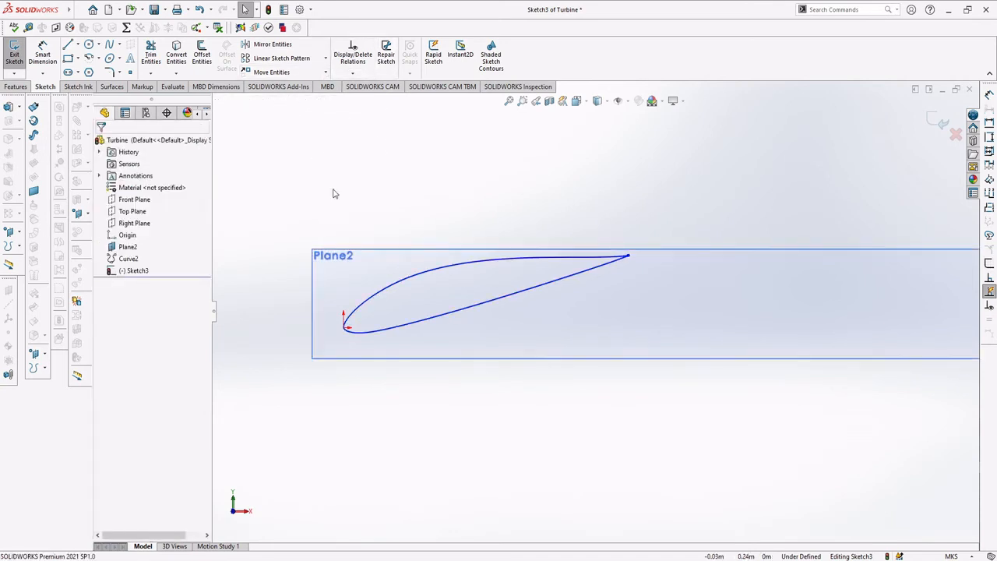
click(417, 276)
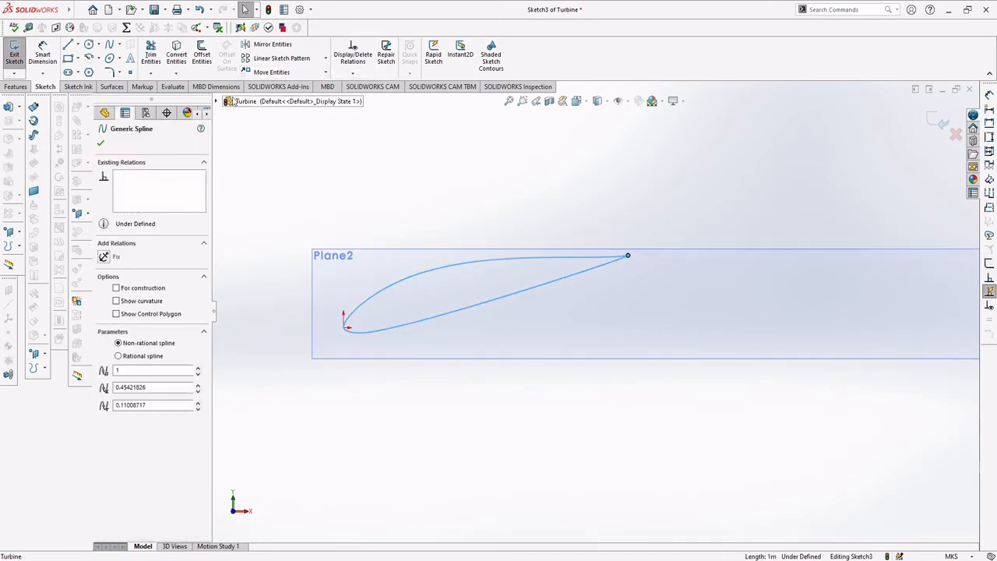
click(312, 75)
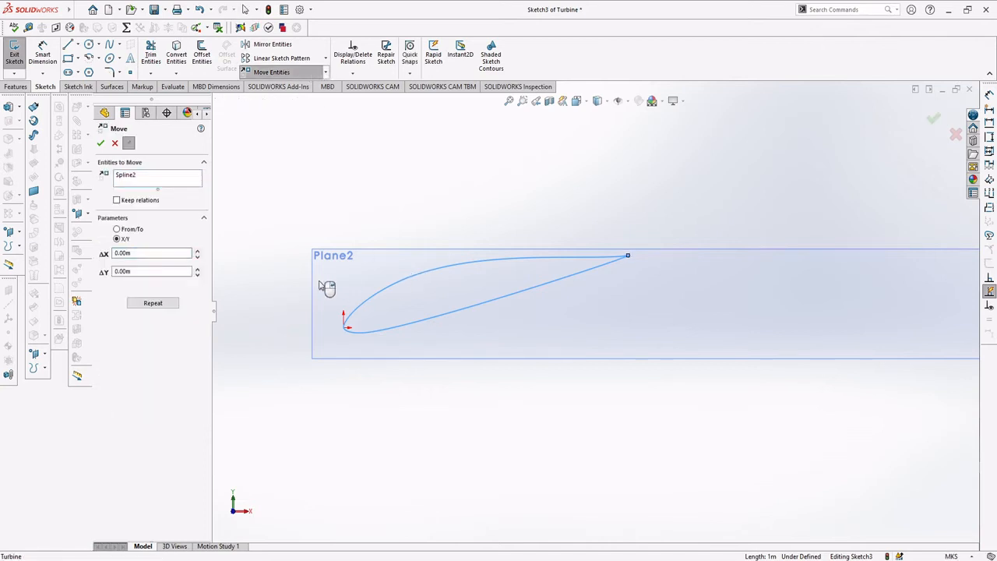
double_click(156, 253)
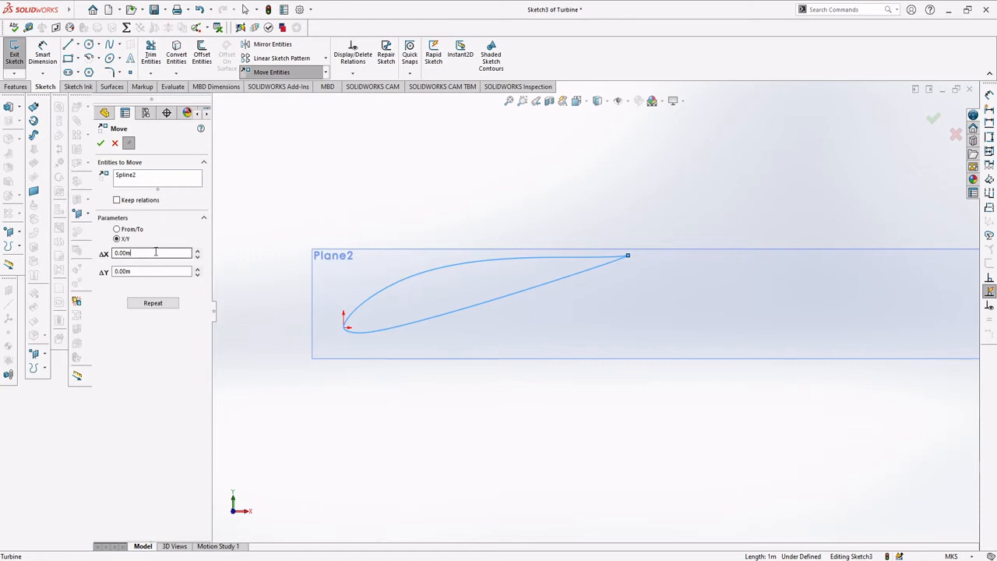
text(0.2)
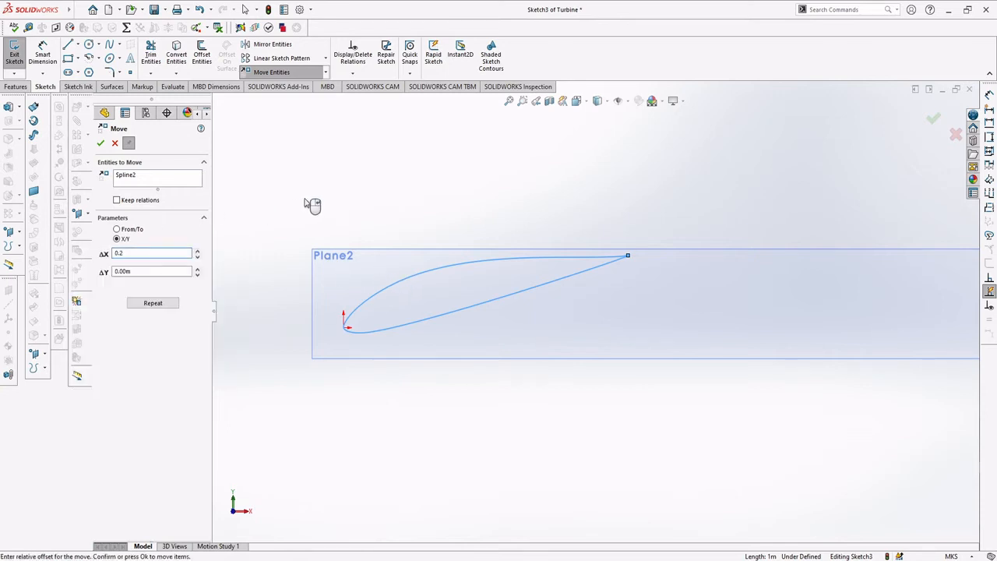
key(Return)
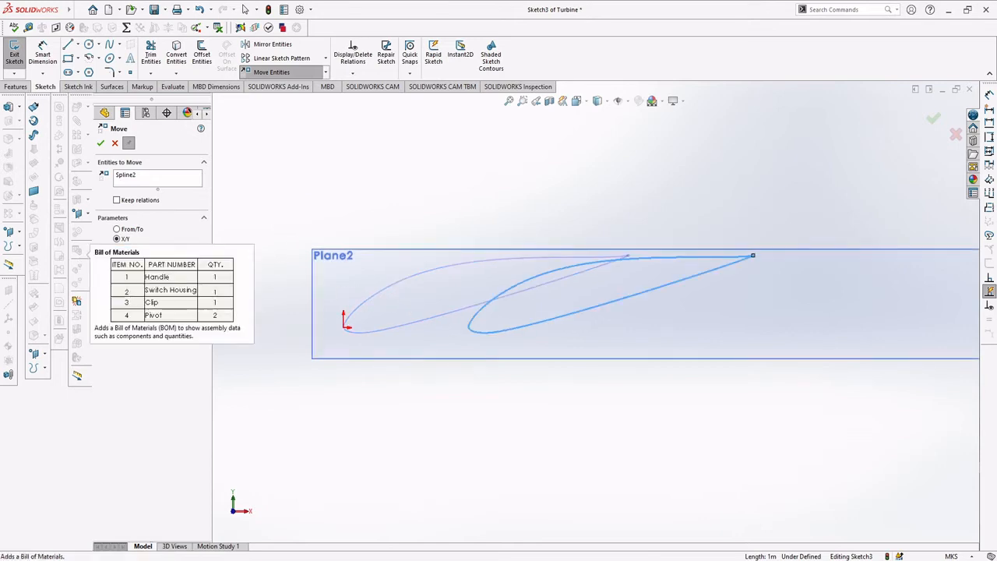
Step: Set the spline's X displacement to -0.2 m and apply the move
text(-0.2)
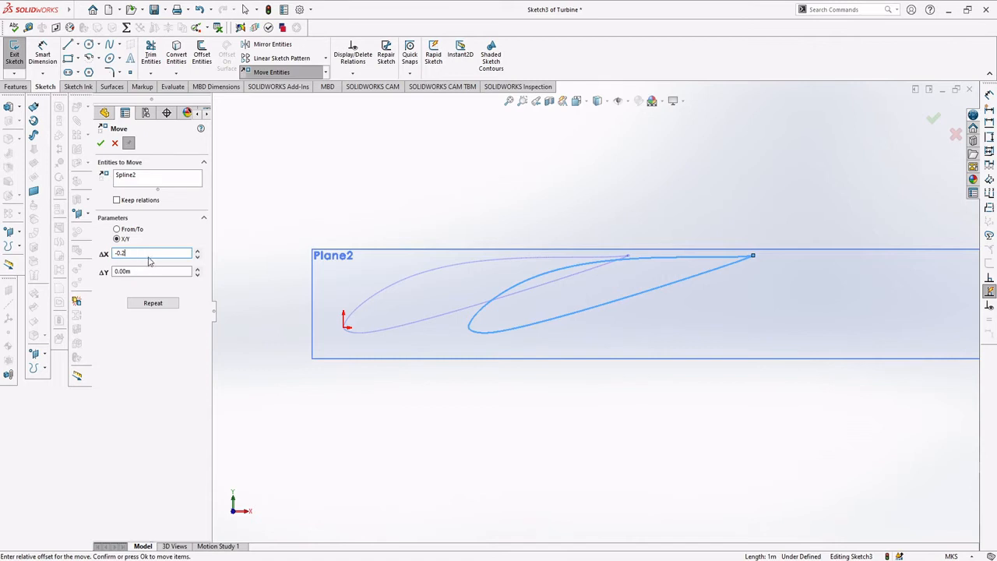
key(Return)
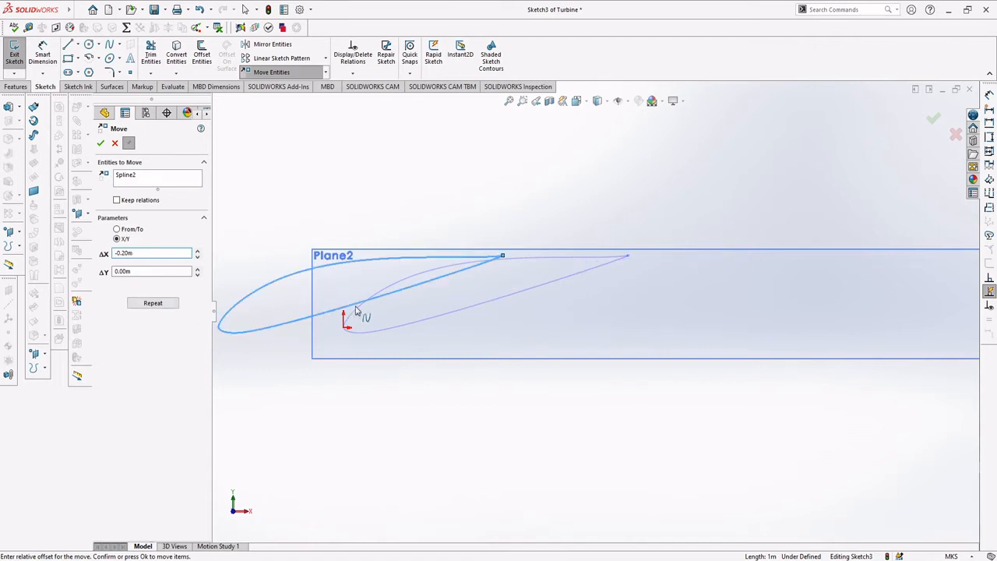
mouse_move(445, 345)
middle_down()
mouse_move(474, 336)
mouse_move(445, 345)
middle_up()
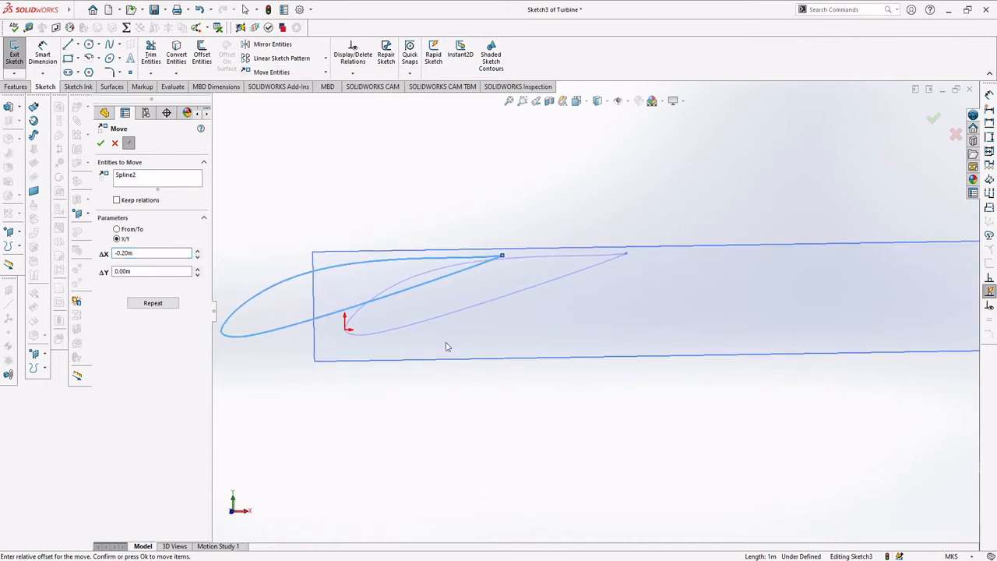
key(Return)
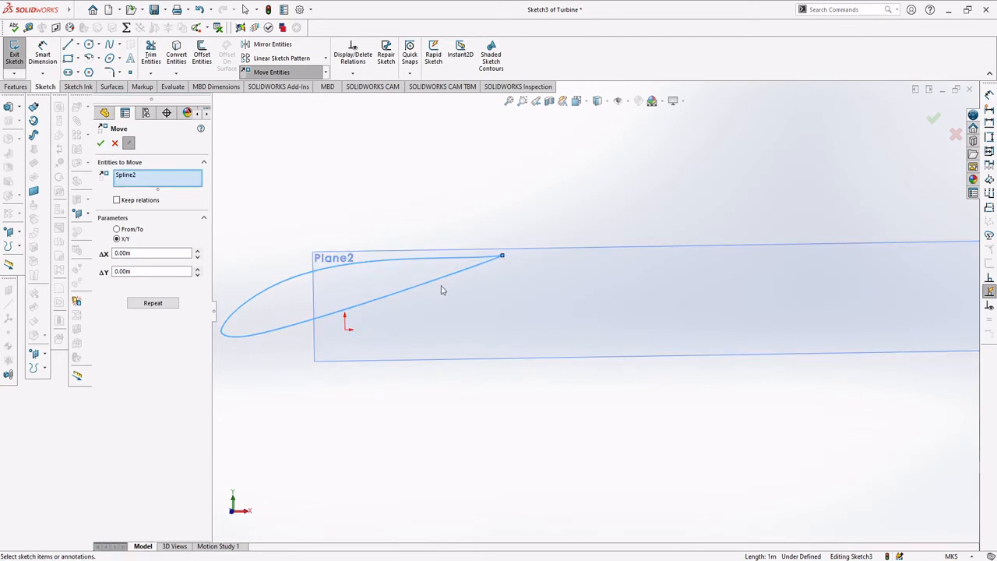
middle_drag(441, 290, 407, 294)
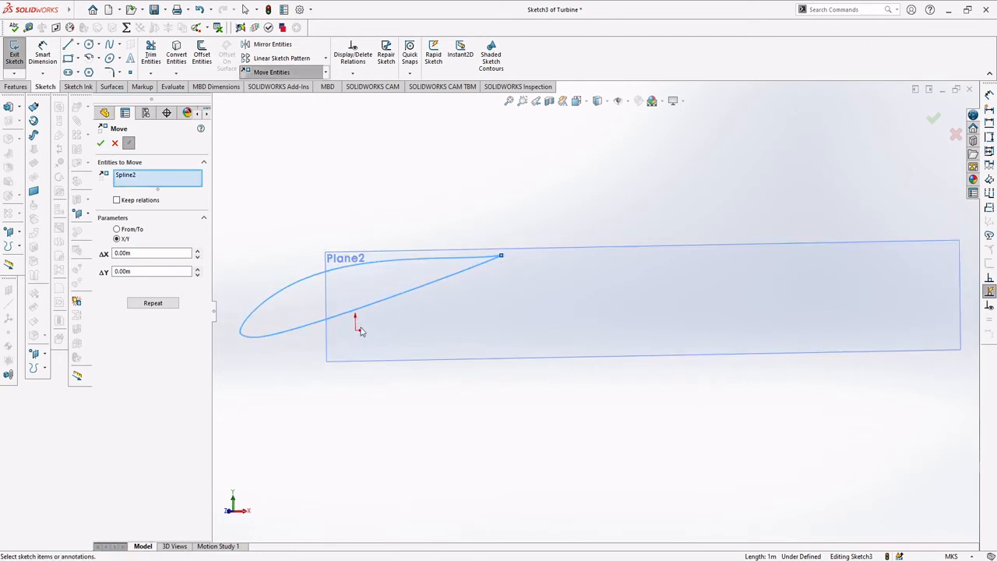
middle_drag(400, 316, 467, 319)
click(101, 142)
Step: Exit the airfoil sketch and examine the section's position relative to the part origin
click(14, 55)
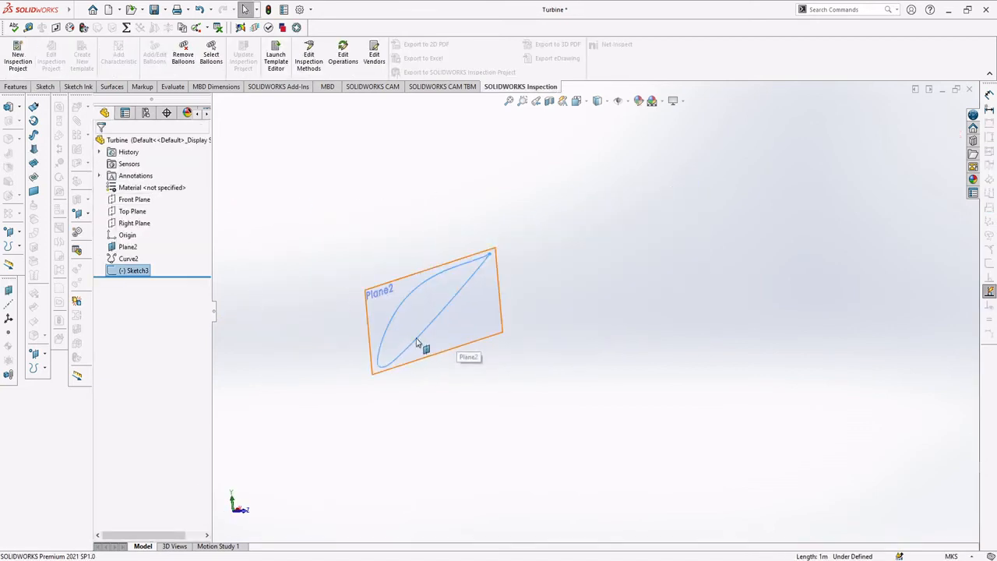
mouse_move(422, 345)
middle_down()
mouse_move(460, 334)
mouse_move(455, 374)
middle_up()
click(122, 236)
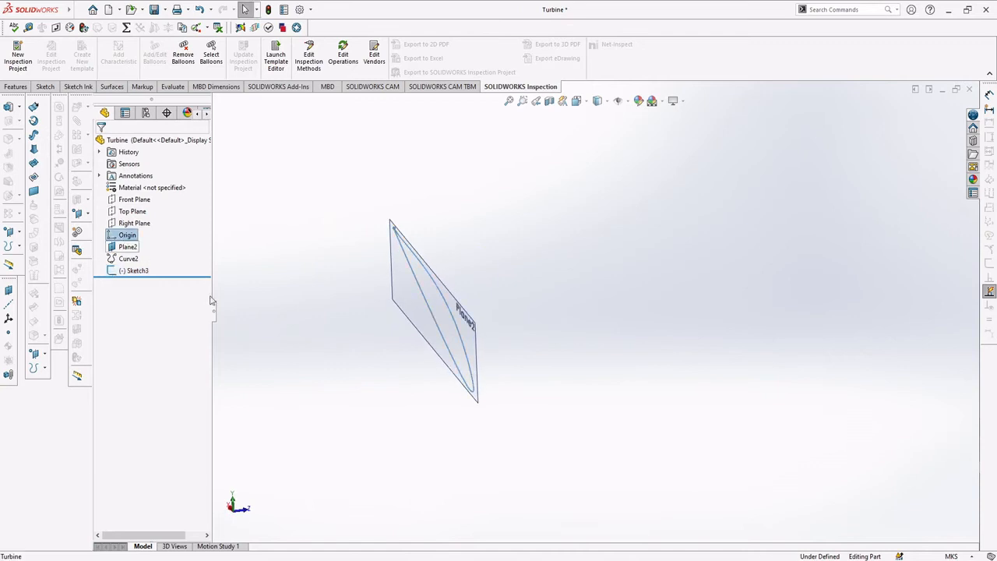
scroll(382, 351, up, 5)
scroll(424, 359, down, 3)
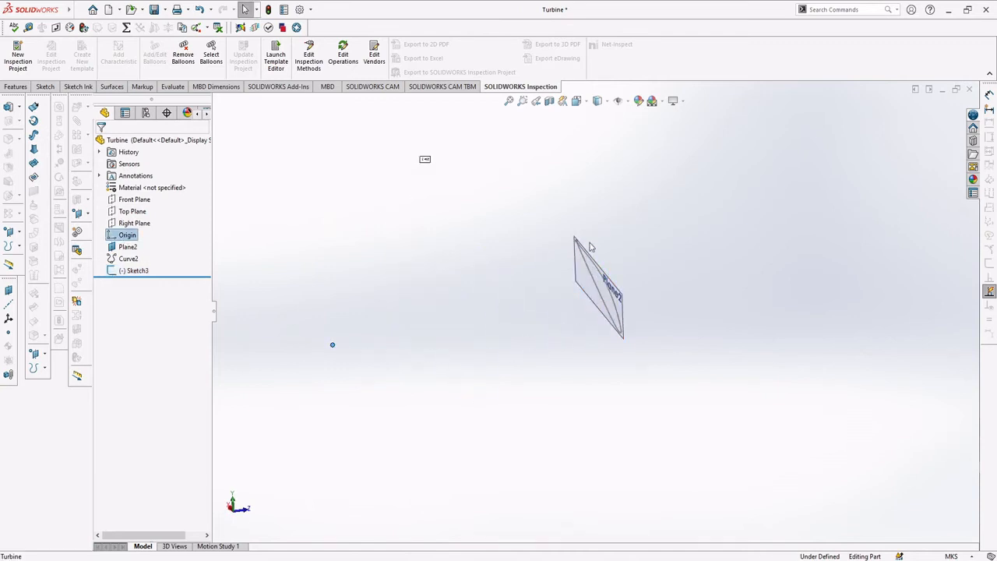
middle_drag(630, 352, 616, 334)
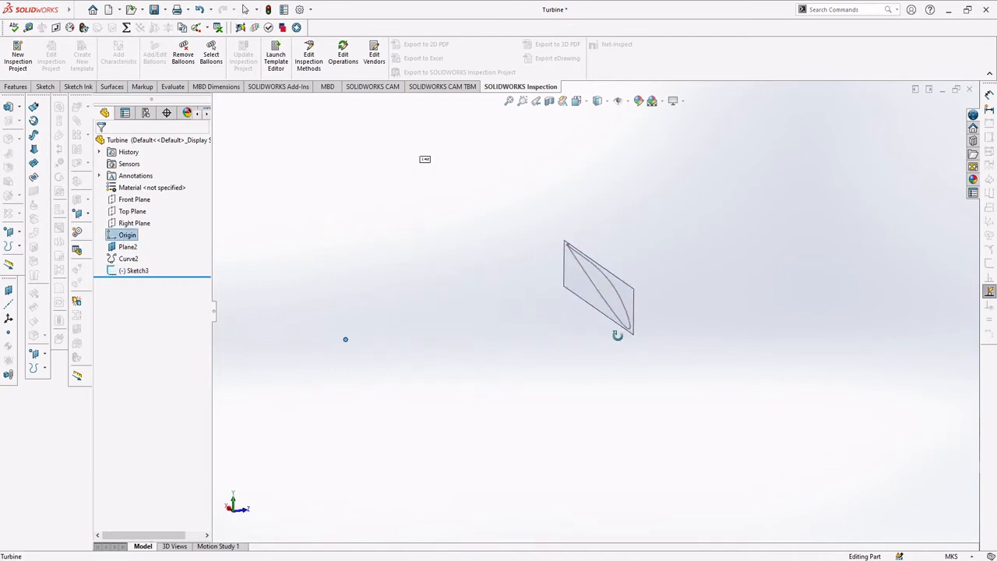
Step: Delete the stray picture from the graphics area and highlight the part origin to compare it with the airfoil section
click(425, 160)
right_click(425, 160)
click(452, 245)
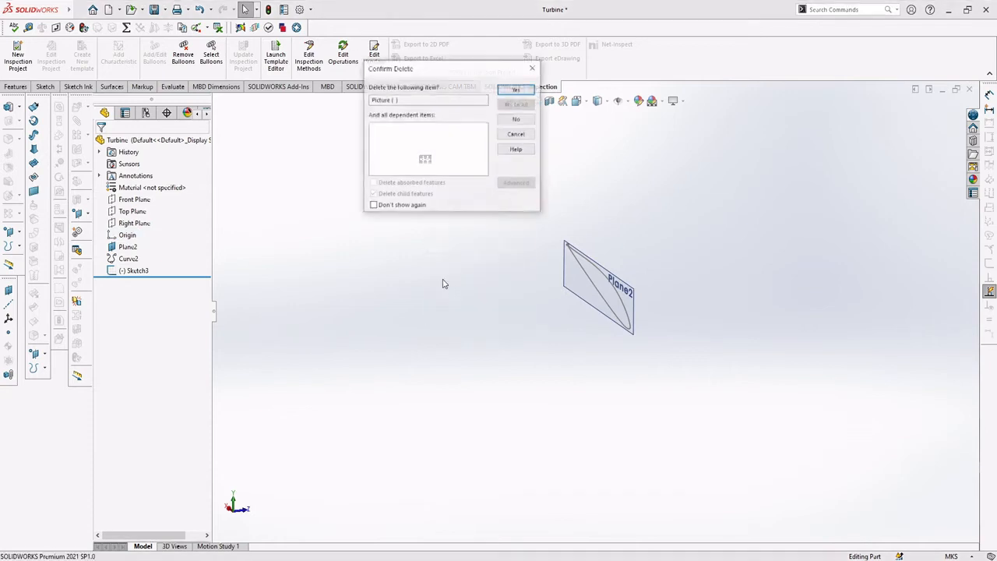
key(Return)
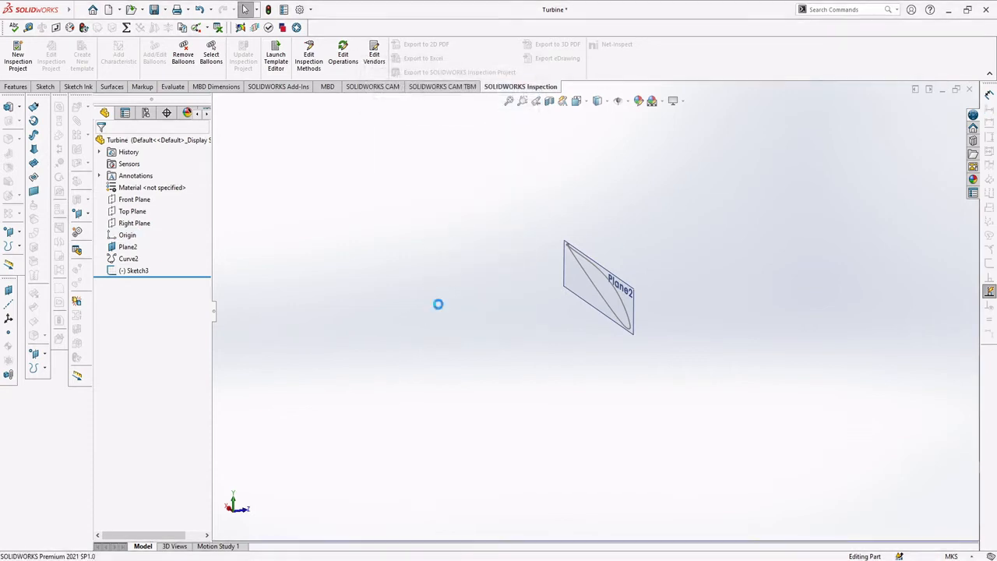
click(127, 235)
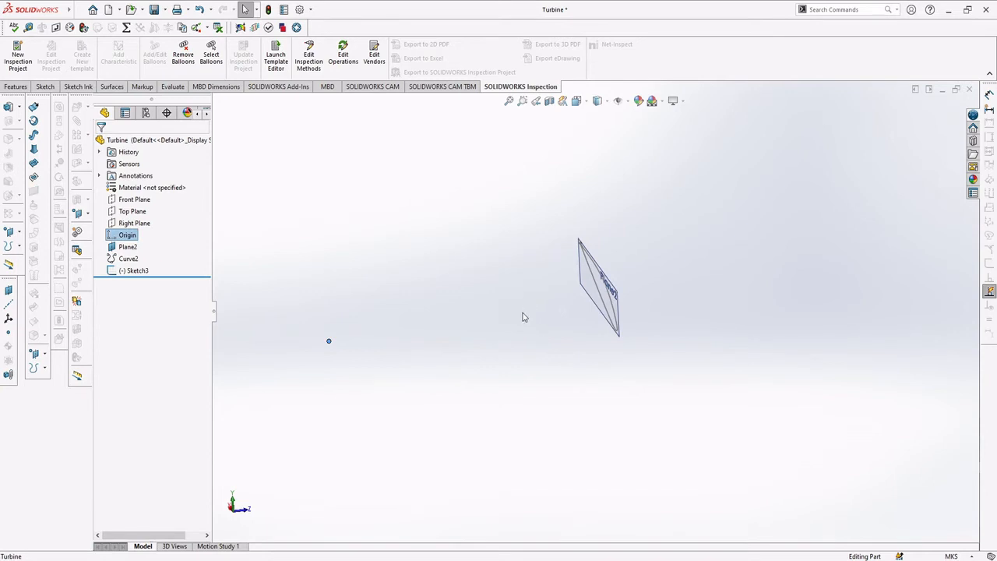
middle_drag(600, 311, 617, 309)
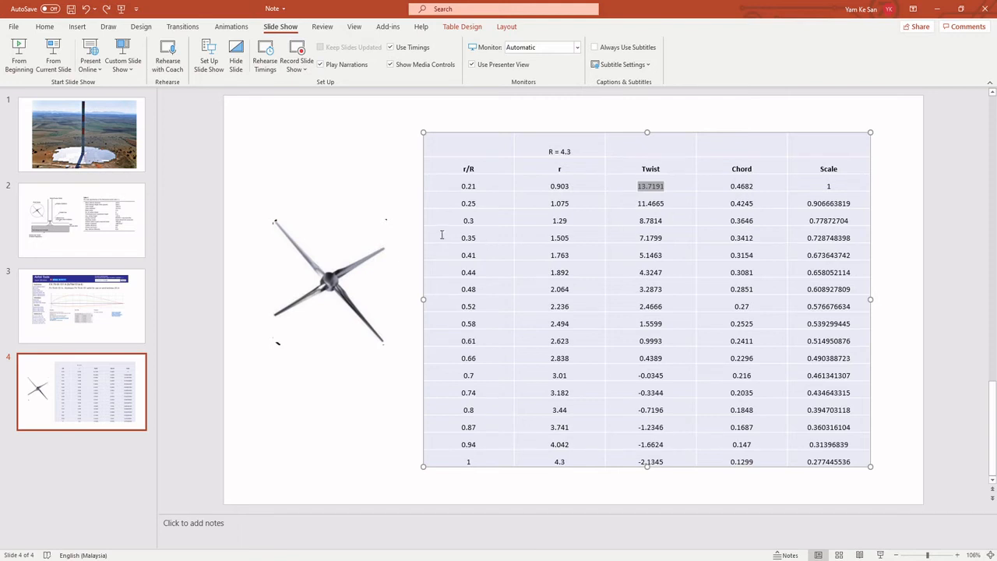
Step: Switch to the PowerPoint blade table and review the radius, twist, chord and scale in the r/R 0.21 row
drag(453, 205, 655, 185)
click(478, 206)
click(652, 185)
click(394, 560)
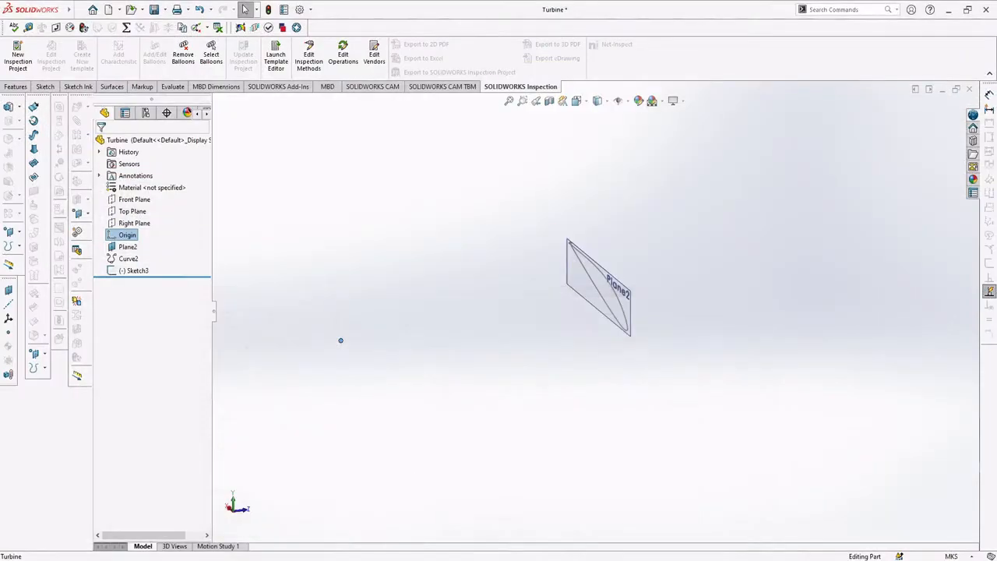
click(394, 559)
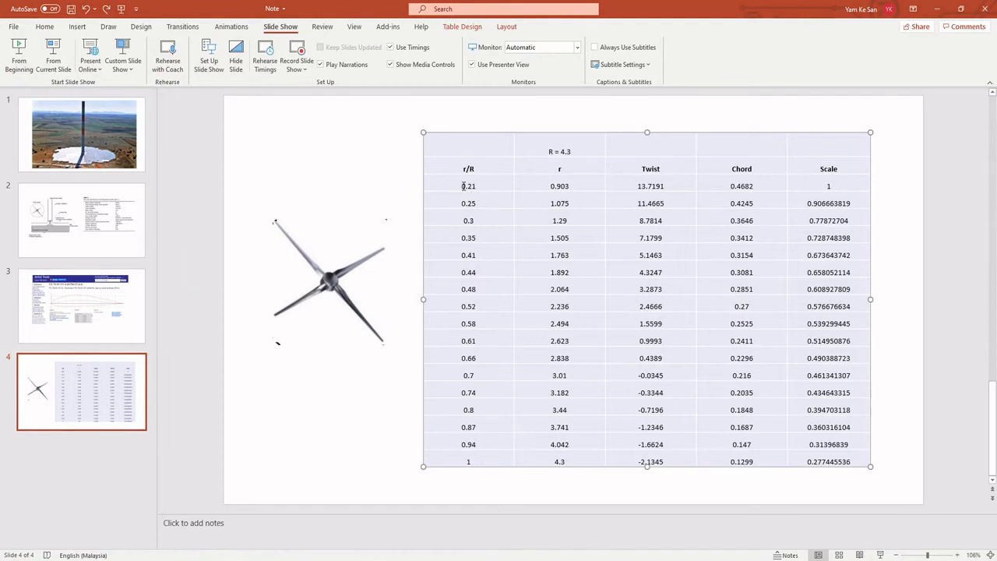
drag(465, 186, 805, 180)
click(806, 181)
drag(485, 183, 827, 184)
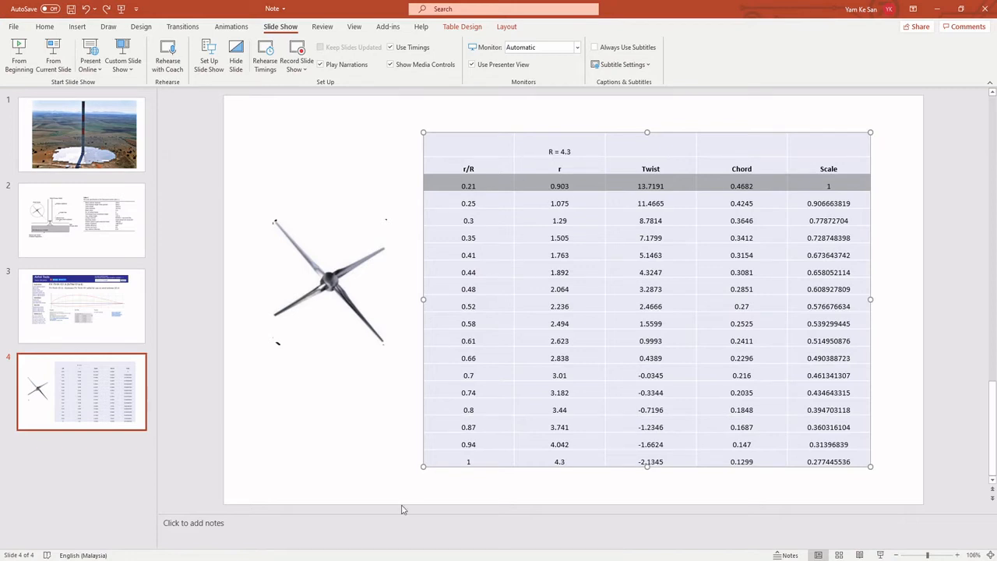
click(467, 560)
Step: Create a reference plane offset 0.903 m from the Front Plane, matching the radius in the table's first row
scroll(511, 334, down, 1)
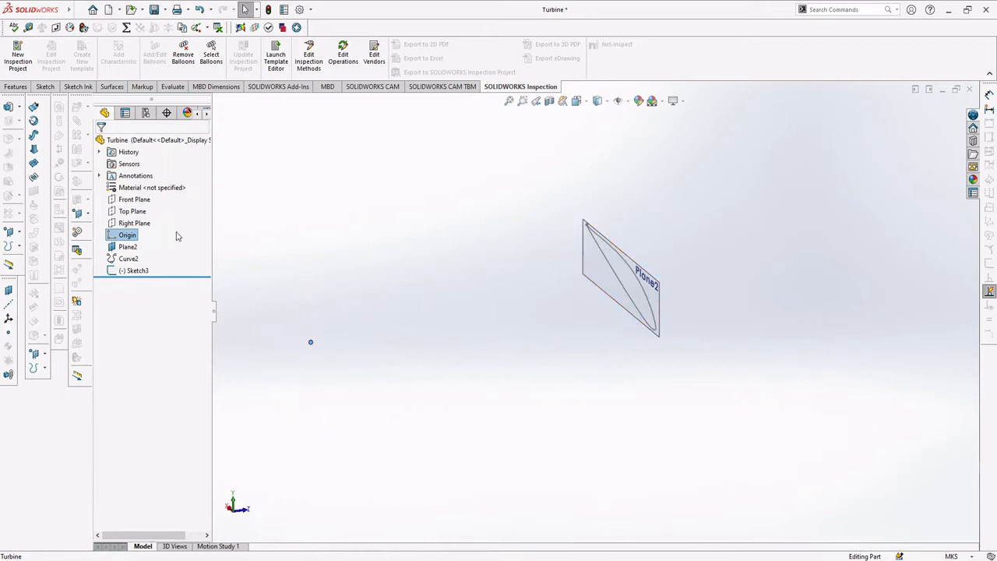
click(9, 291)
click(131, 202)
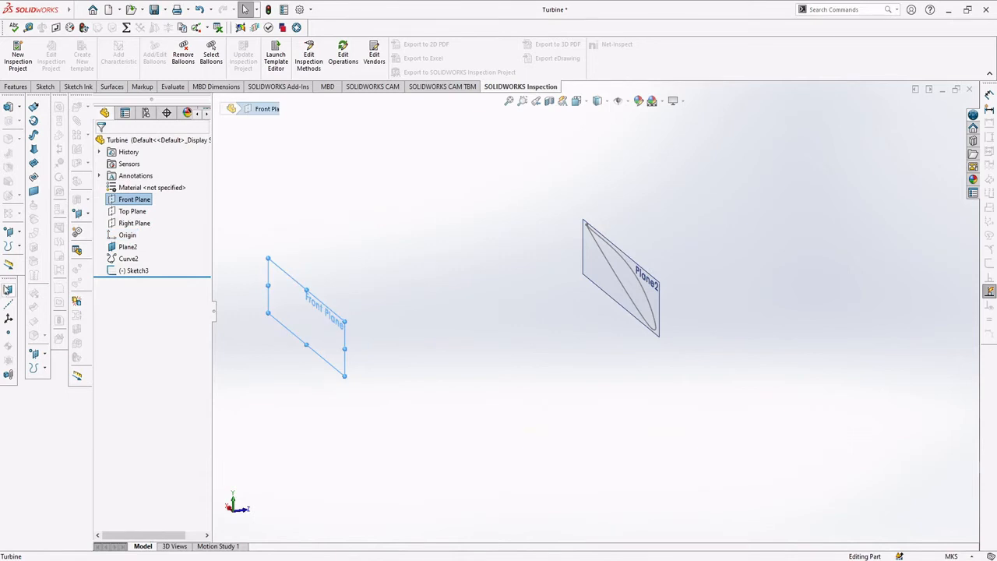
click(8, 289)
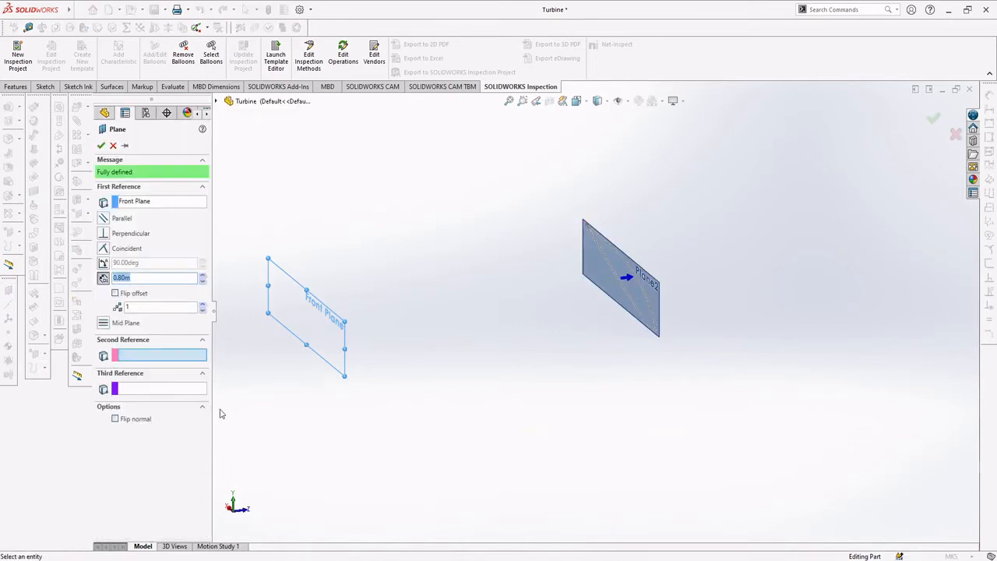
click(416, 559)
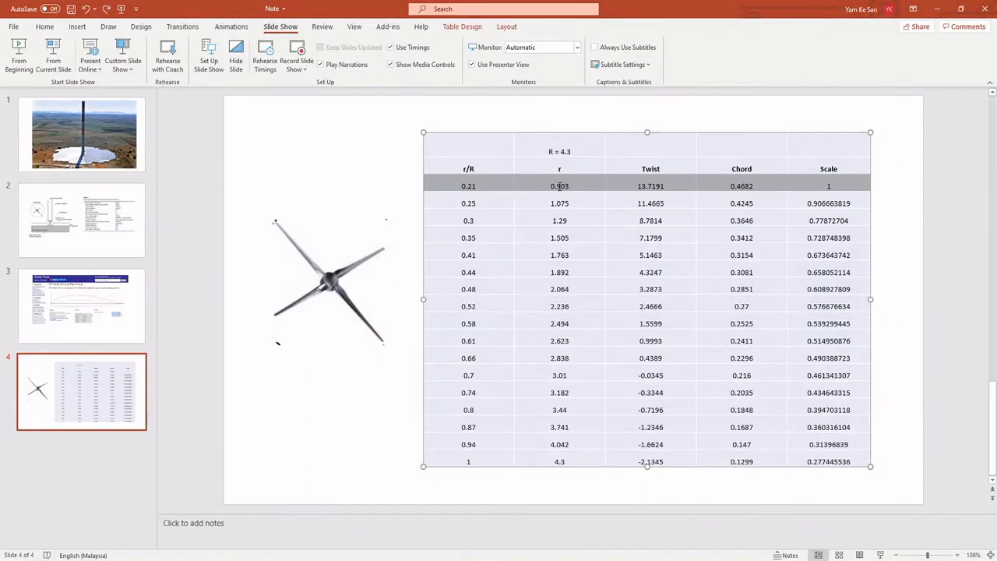
click(390, 559)
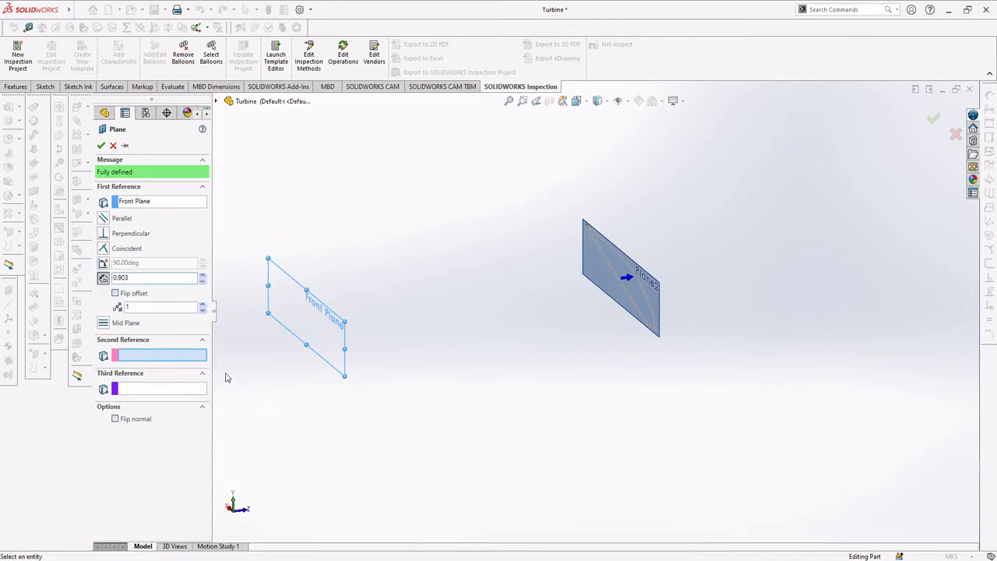
middle_drag(549, 322, 499, 329)
click(101, 147)
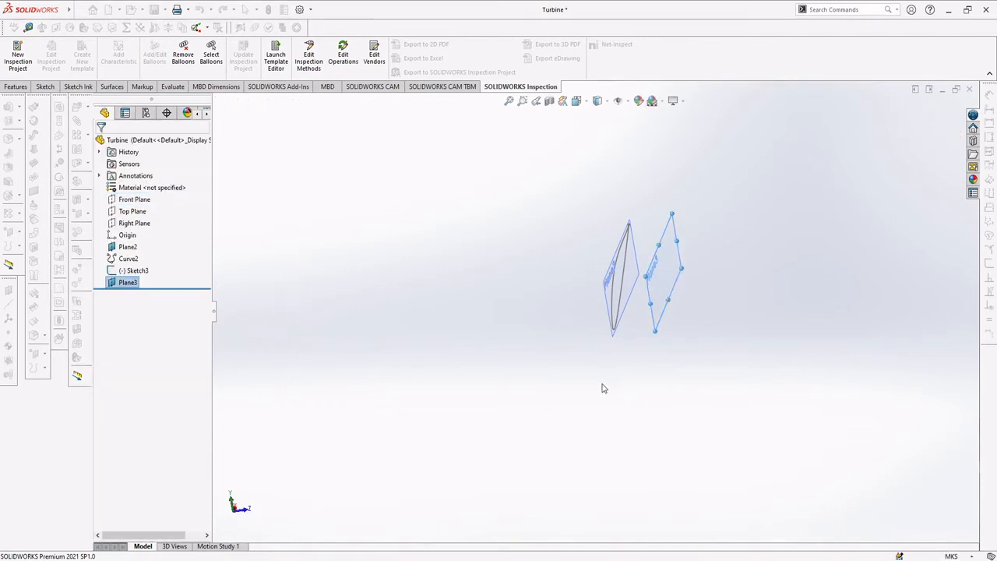
Step: Start a sketch on the 0.903 m offset plane and convert the existing rotated airfoil spline into it
right_click(121, 287)
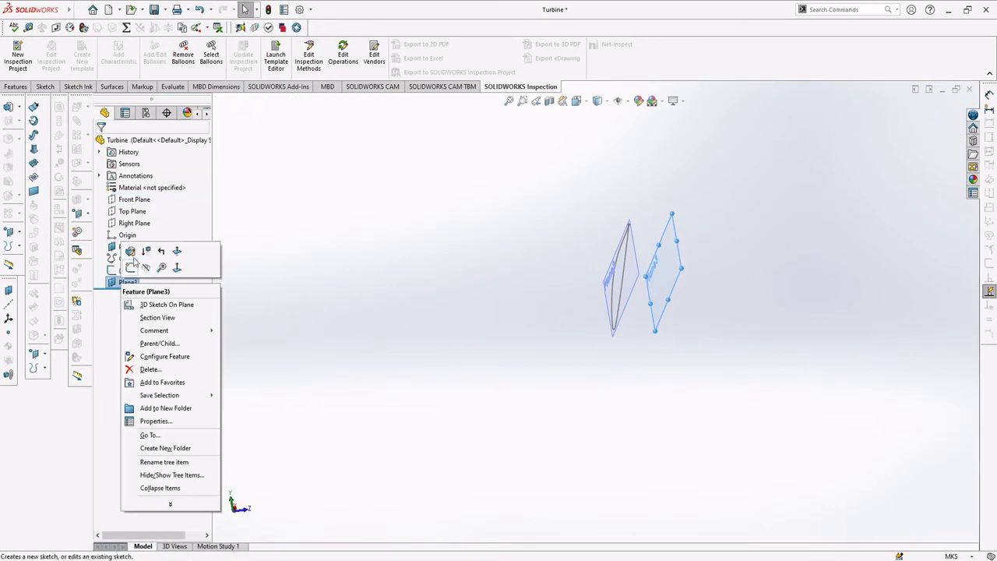
click(129, 267)
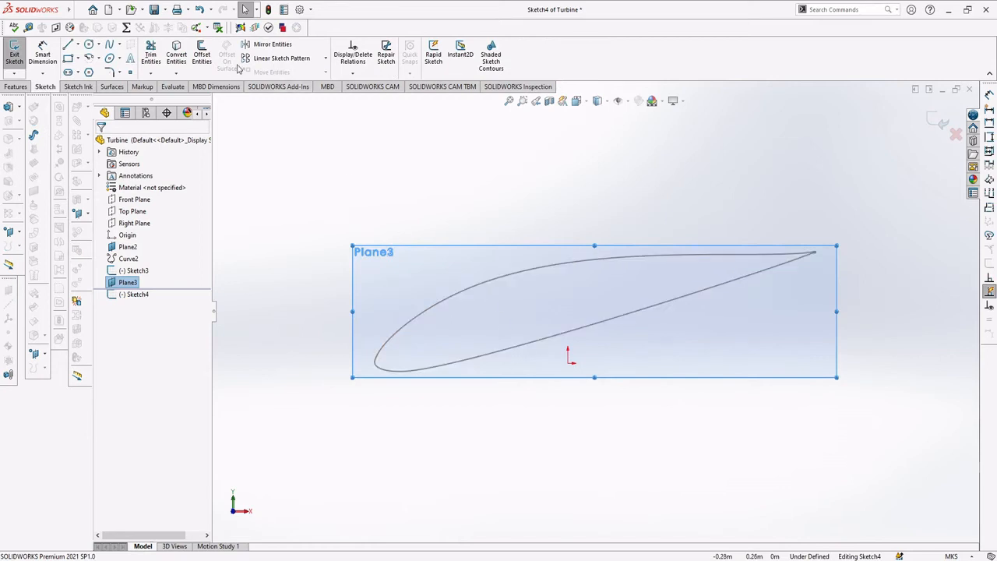
click(177, 54)
click(524, 278)
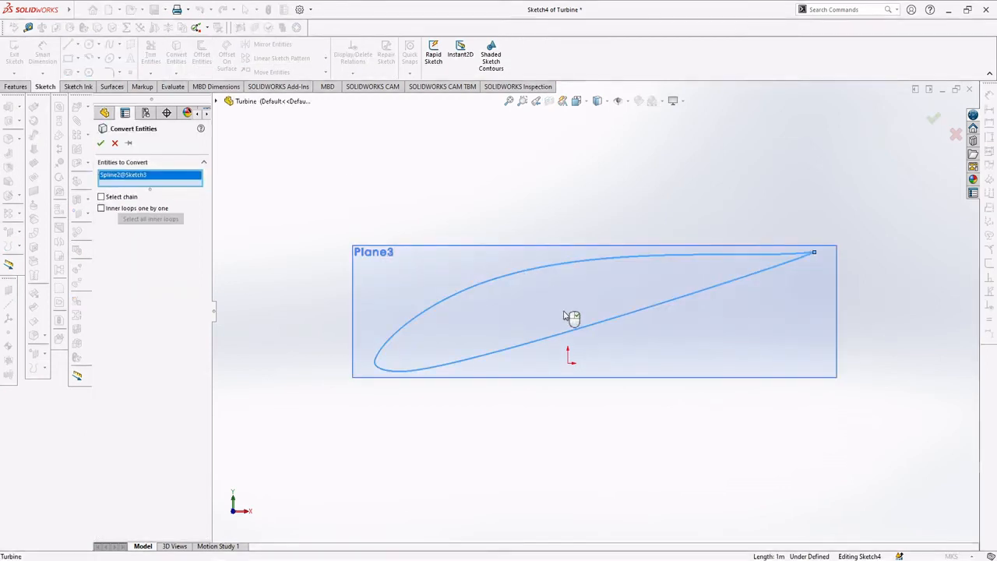
click(101, 144)
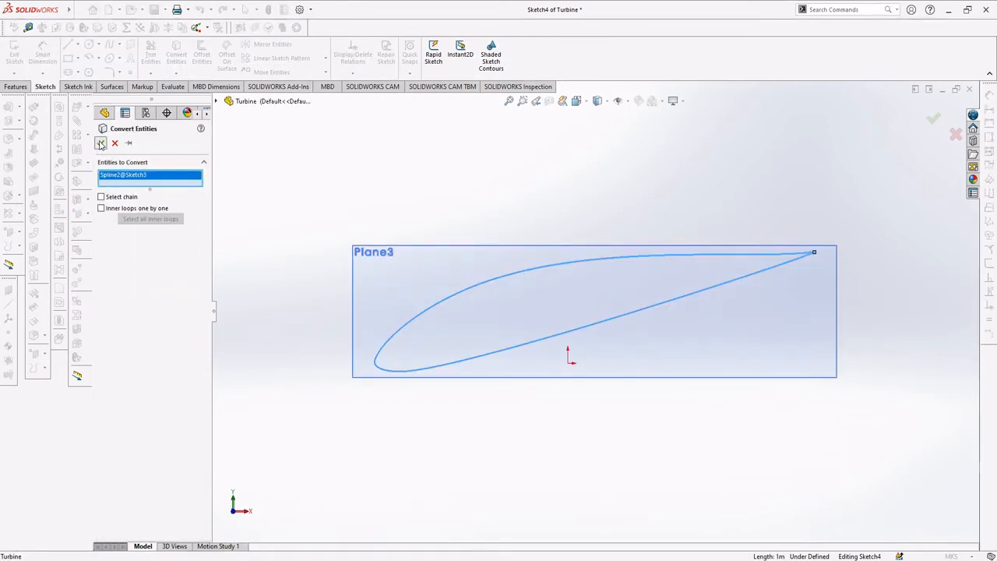
middle_drag(456, 450, 590, 400)
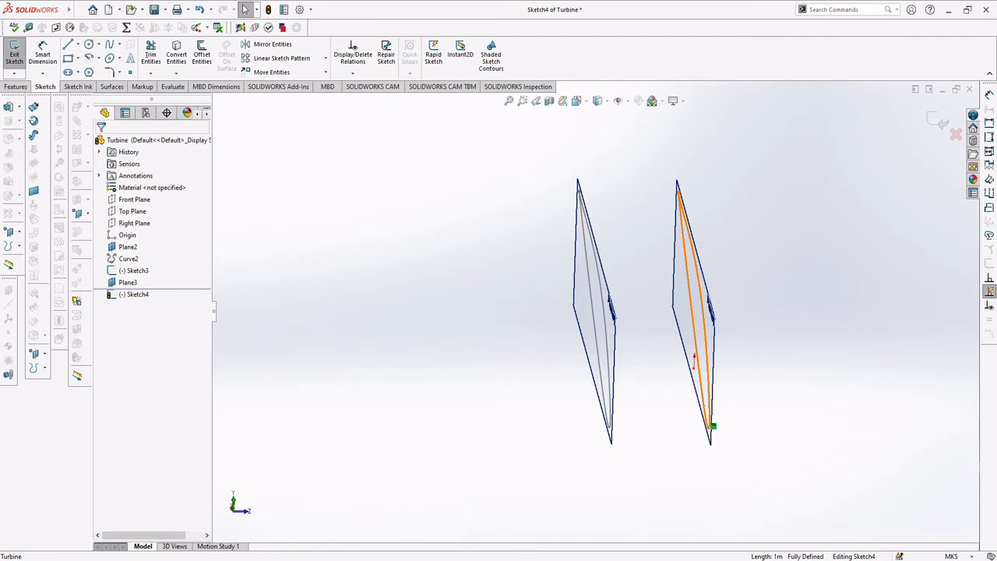
Step: Look up the r/R 0.25 row in the PowerPoint blade table and return to the Turbine part
click(378, 528)
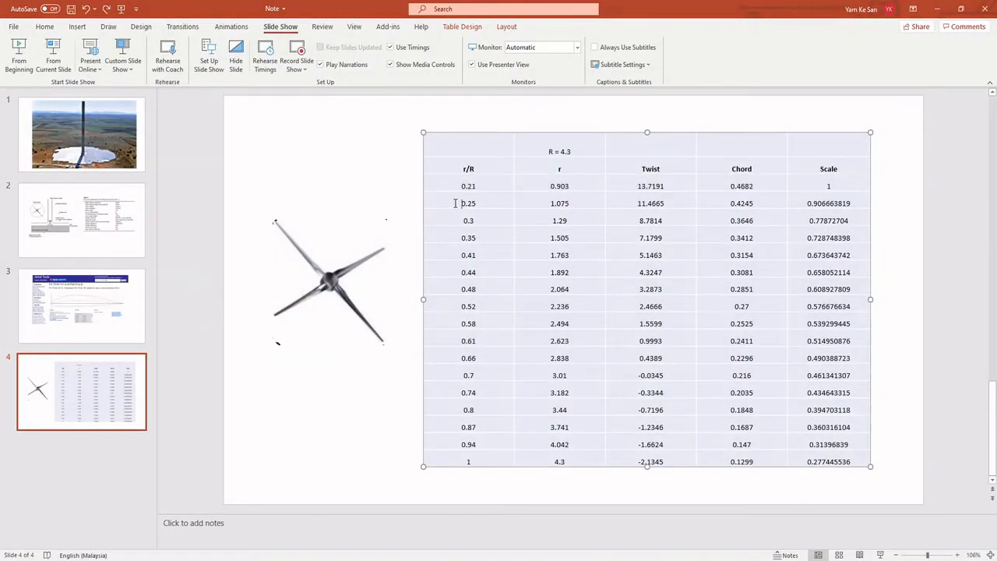
drag(455, 203, 834, 197)
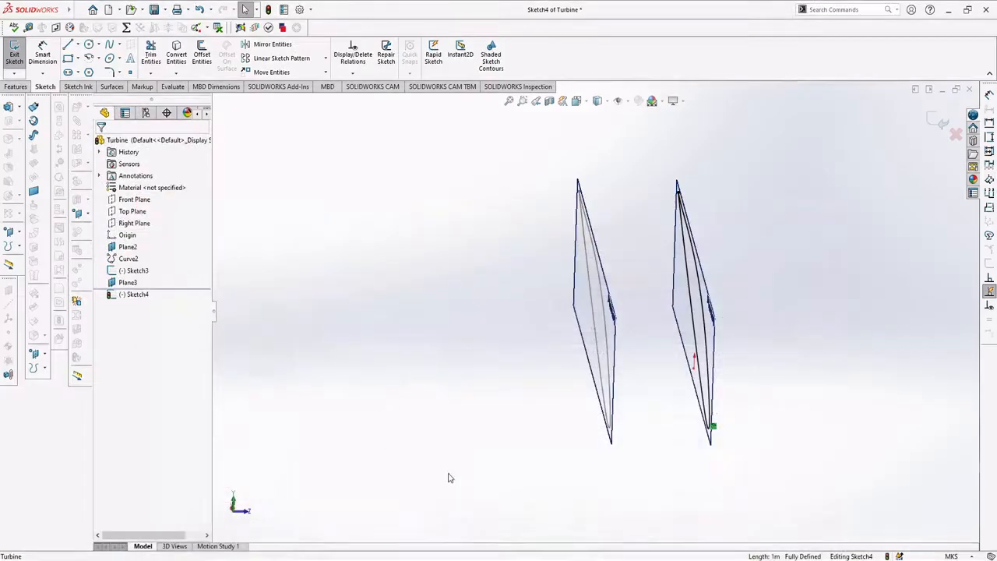
click(382, 526)
mouse_move(406, 414)
middle_down()
mouse_move(438, 422)
mouse_move(379, 425)
mouse_move(411, 390)
mouse_move(307, 298)
middle_up()
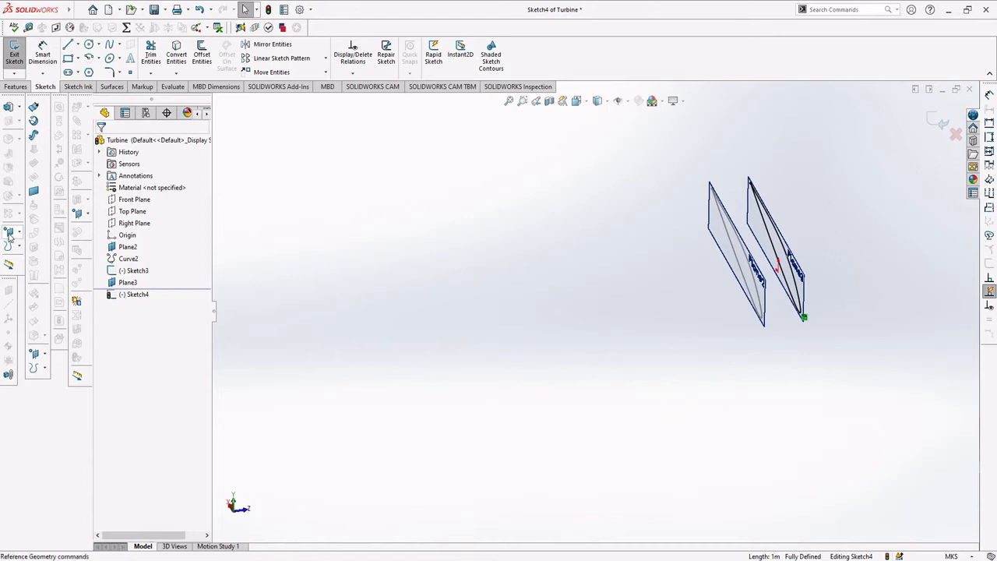
Step: Exit the sketch containing the converted airfoil on the 0.903 m plane
click(134, 200)
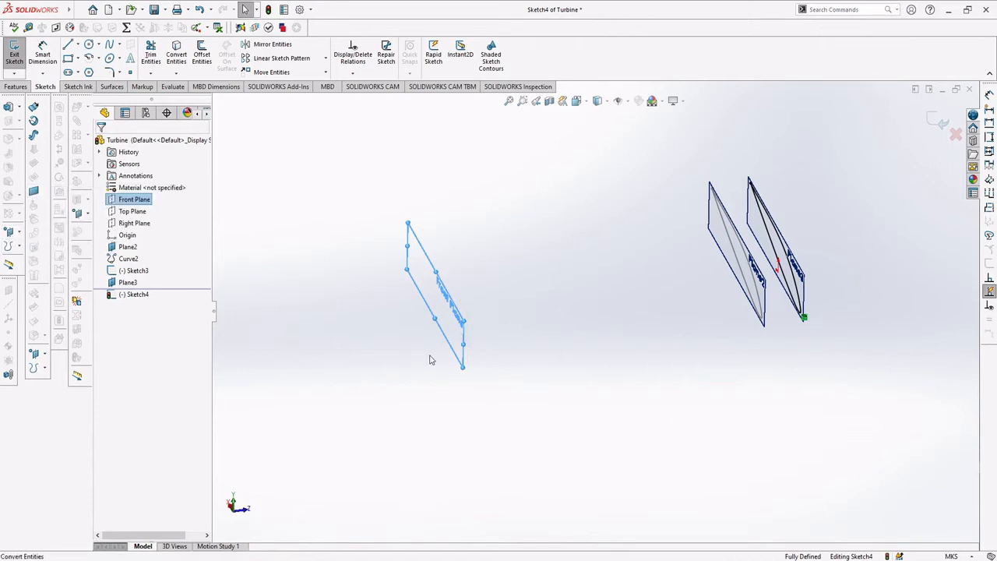
click(241, 260)
click(14, 56)
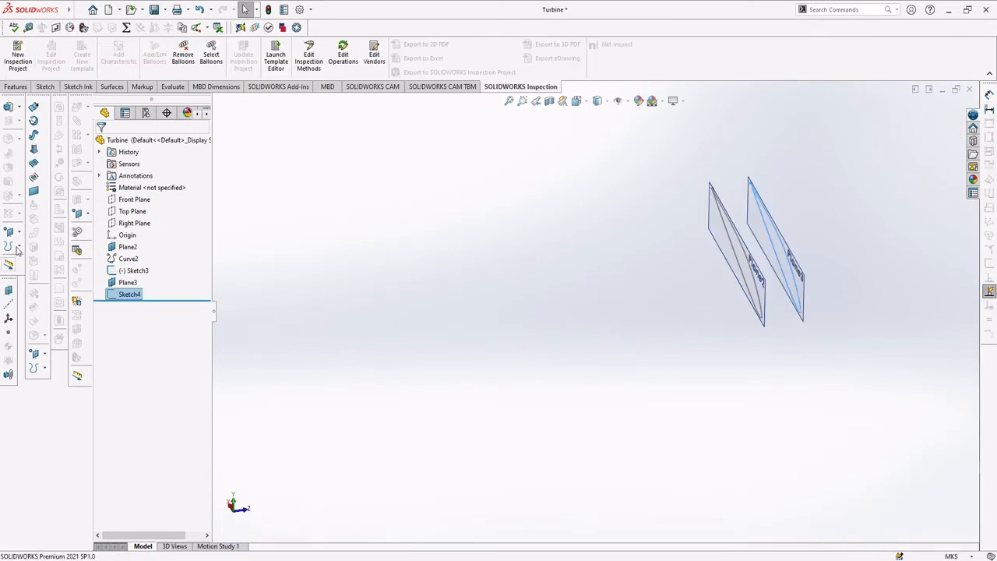
Step: Create a reference plane offset 1.075 m from the Front Plane, checking the distance against the table's r/R 0.25 row
click(130, 200)
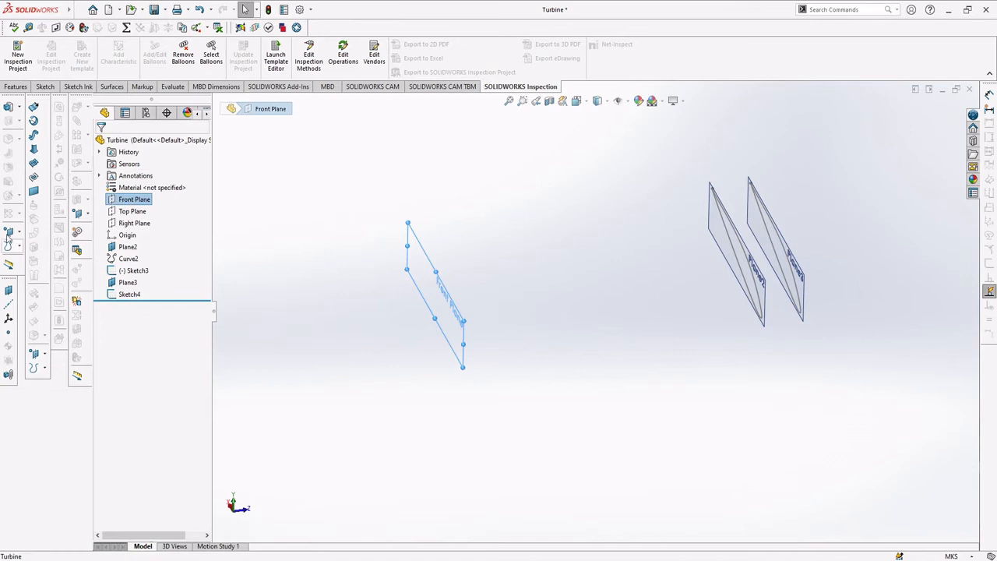
click(8, 291)
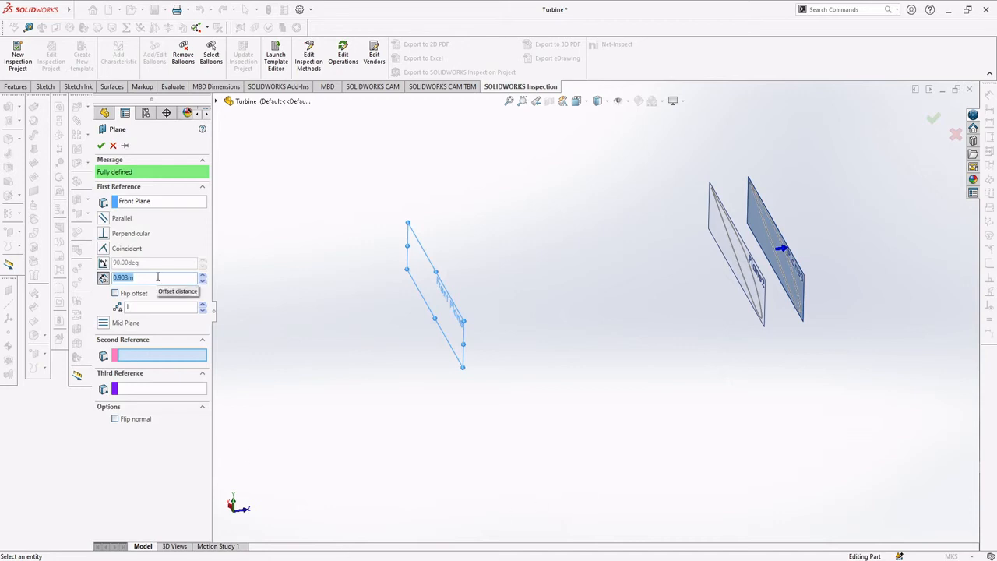
text(1.072)
key(BackSpace)
text(5)
key(Return)
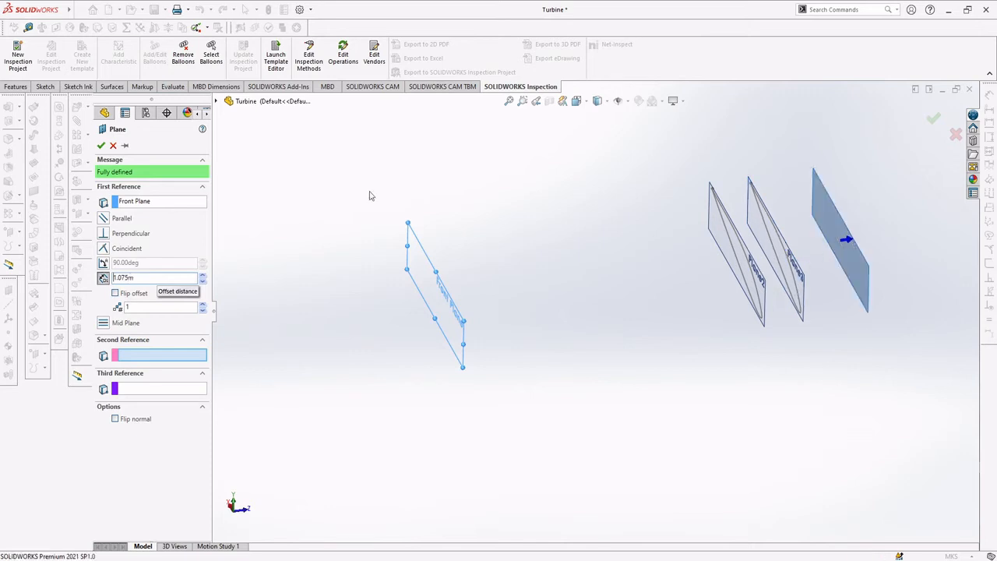
middle_drag(677, 270, 649, 263)
key(alt+Tab)
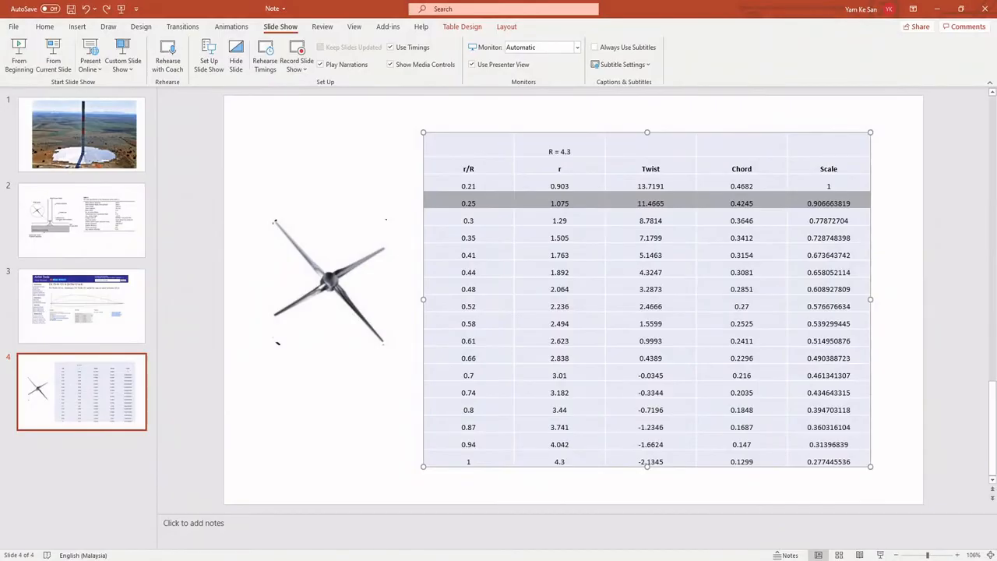
key(alt+Tab)
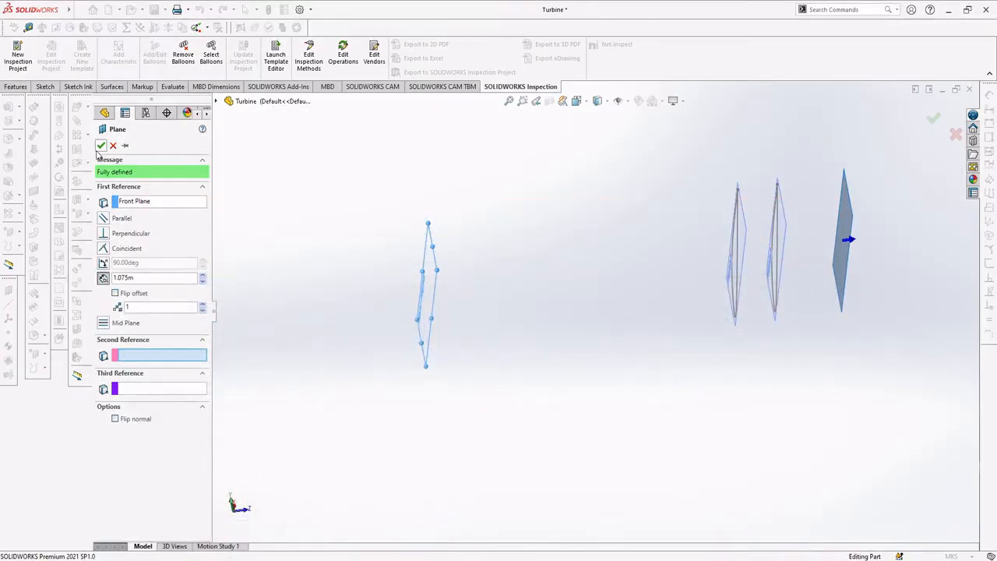
middle_drag(457, 285, 520, 275)
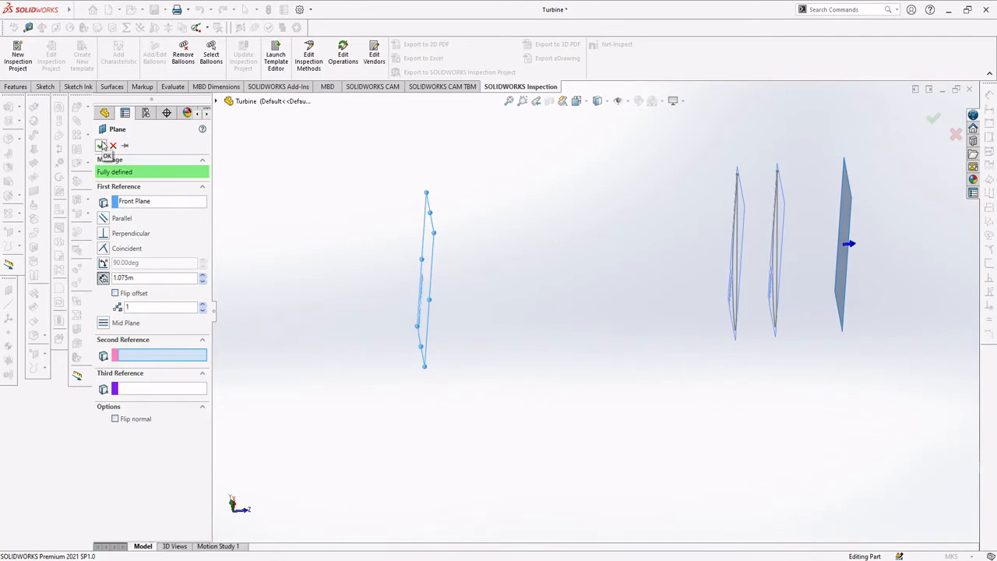
click(102, 146)
Step: Show the hidden full-size imported airfoil curve again
middle_drag(592, 396, 568, 372)
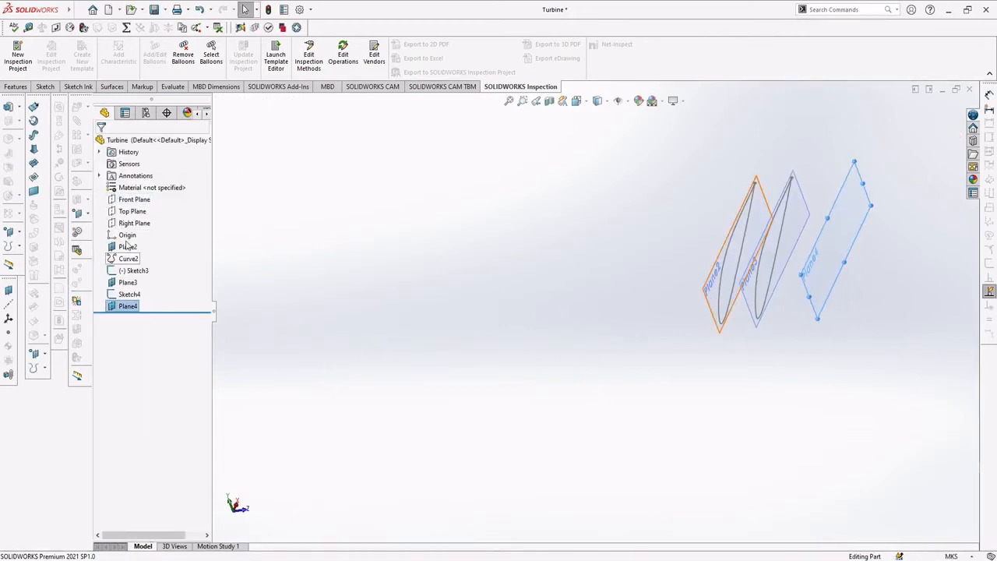
right_click(136, 261)
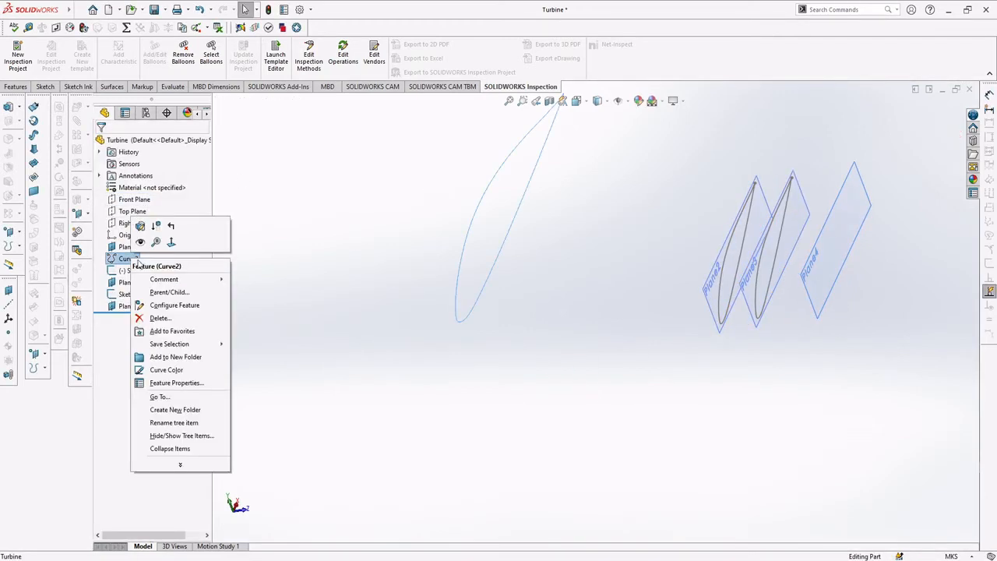
click(141, 242)
middle_drag(431, 398, 392, 408)
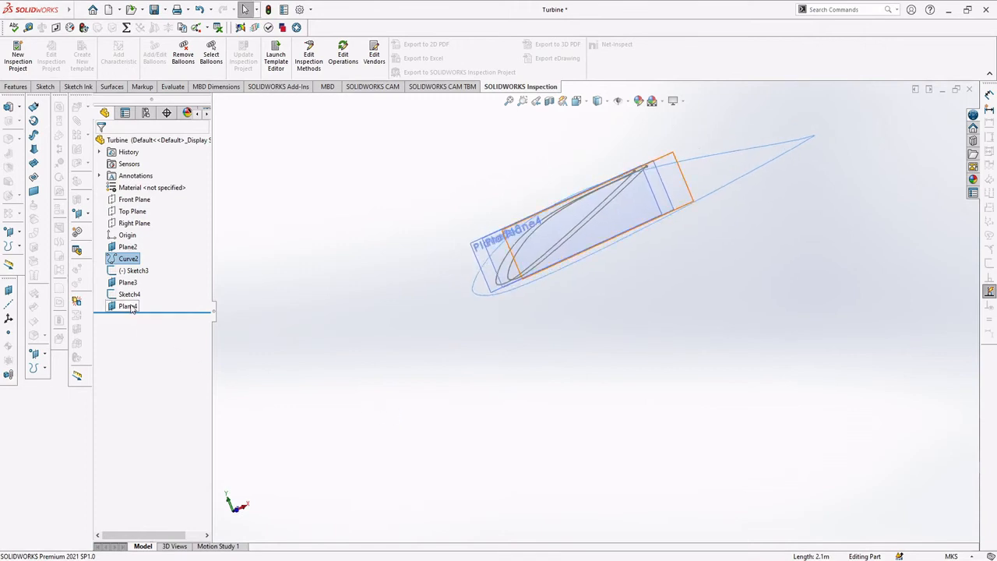
Step: Start a sketch on the 1.075 m offset plane and convert the full-size imported airfoil curve into it
click(129, 306)
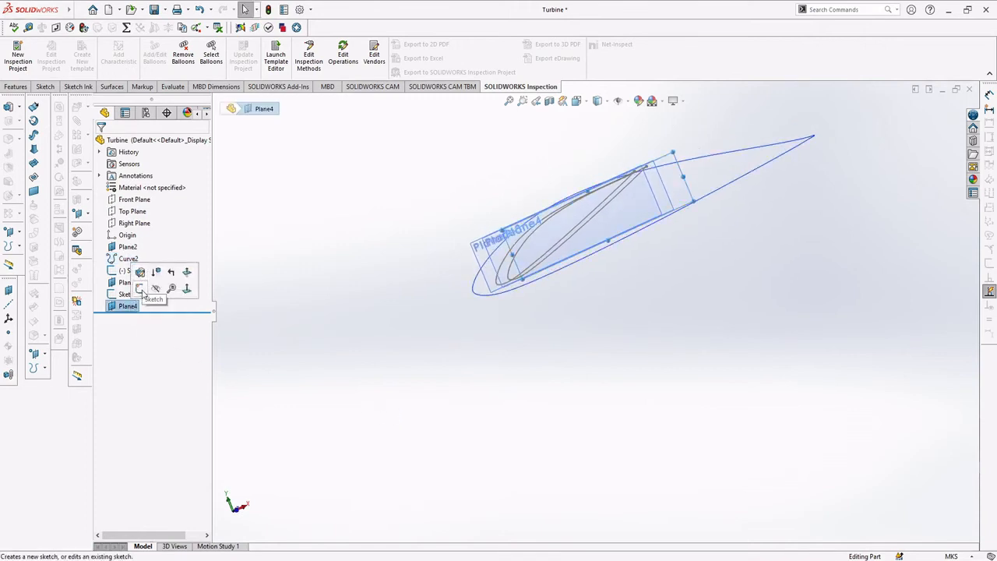
click(139, 287)
scroll(535, 358, down, 1)
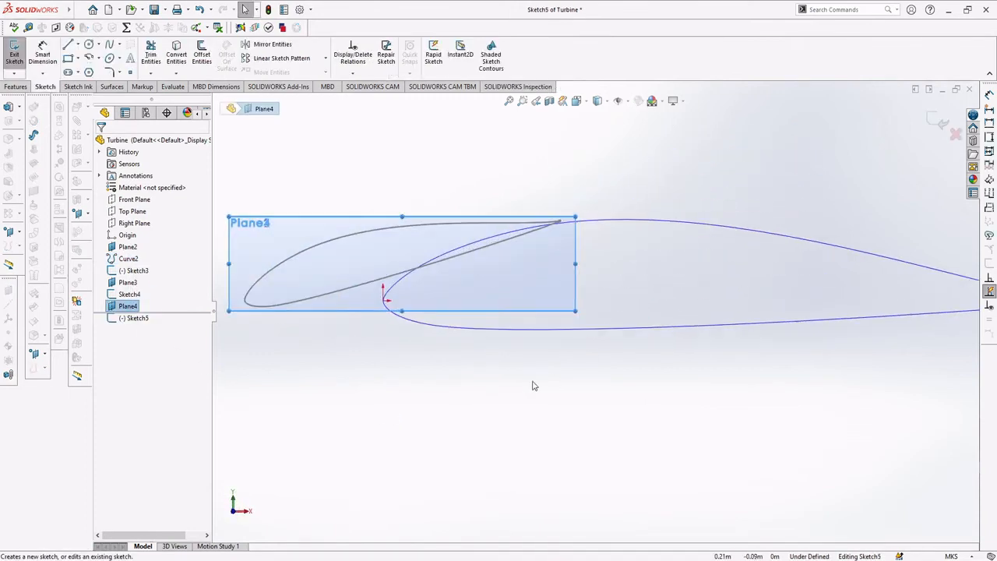
click(636, 225)
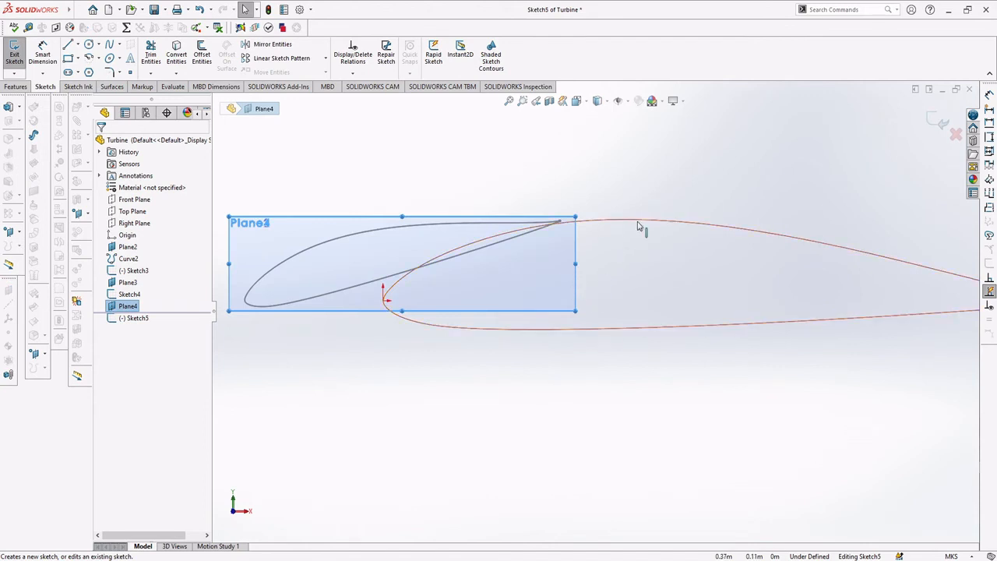
click(638, 225)
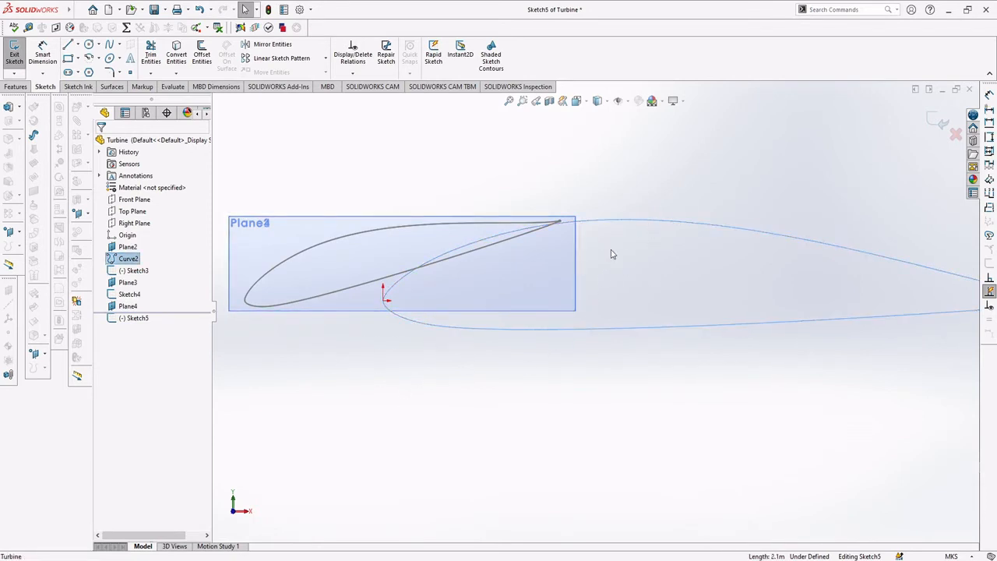
click(177, 55)
click(666, 224)
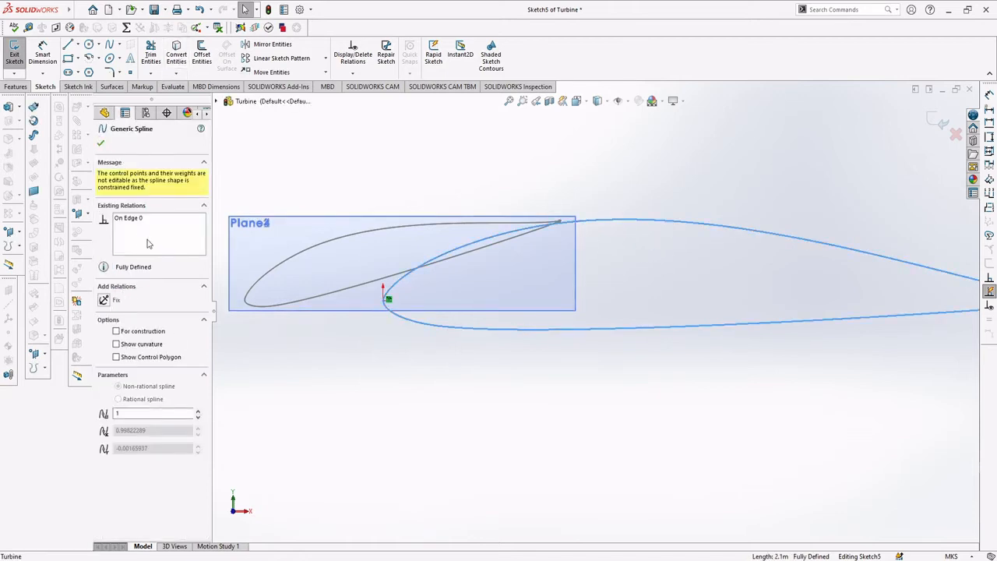
click(100, 143)
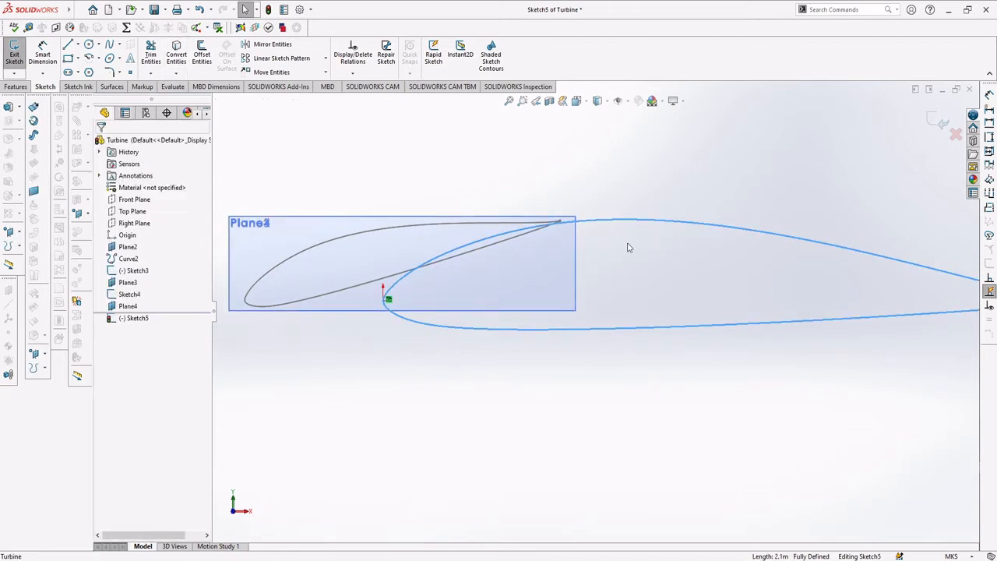
click(654, 249)
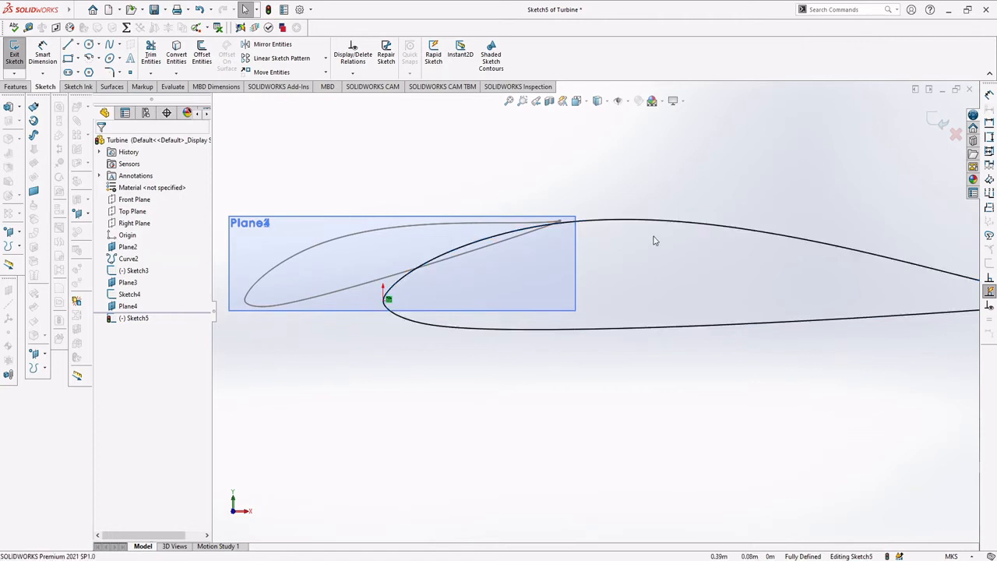
click(656, 231)
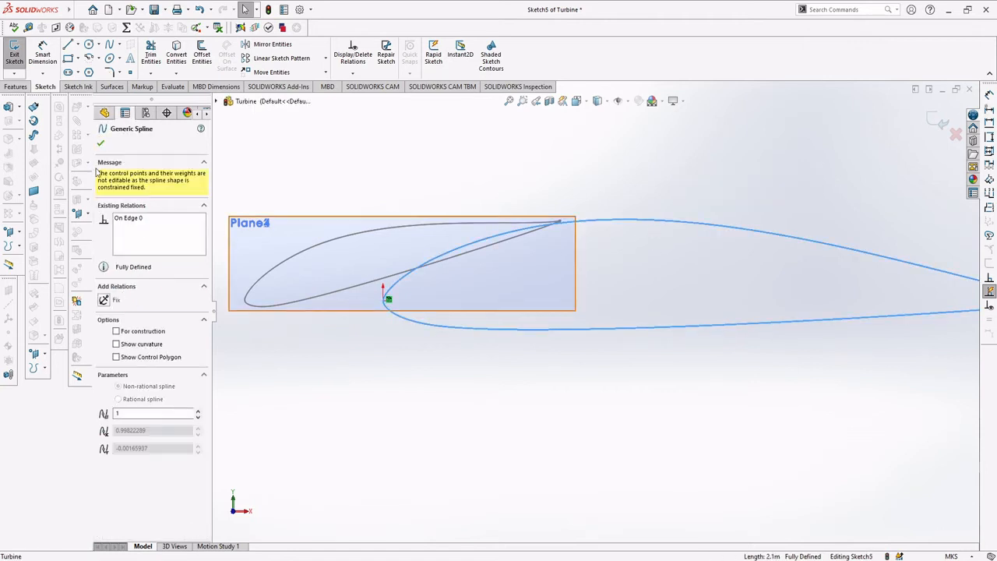
click(100, 143)
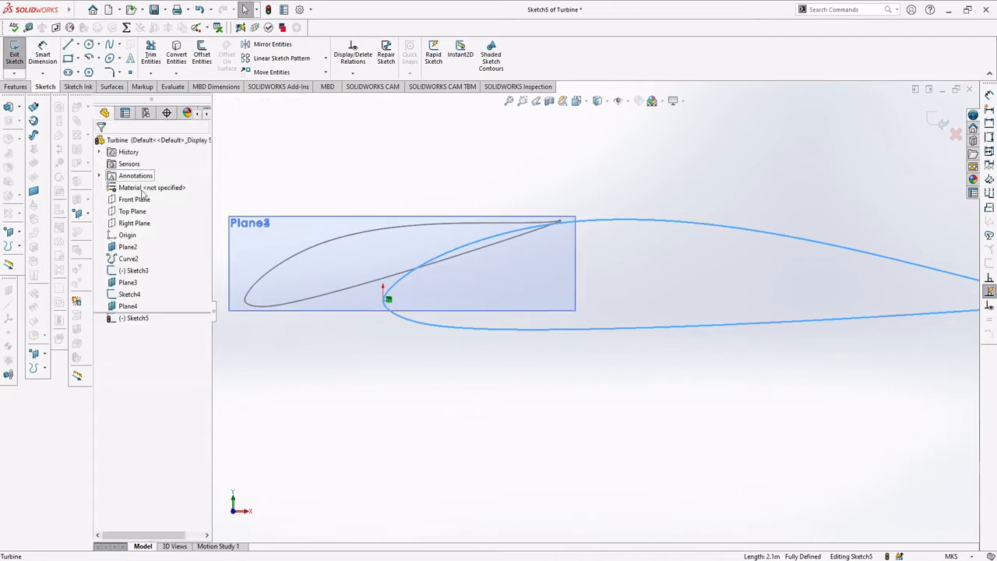
click(139, 321)
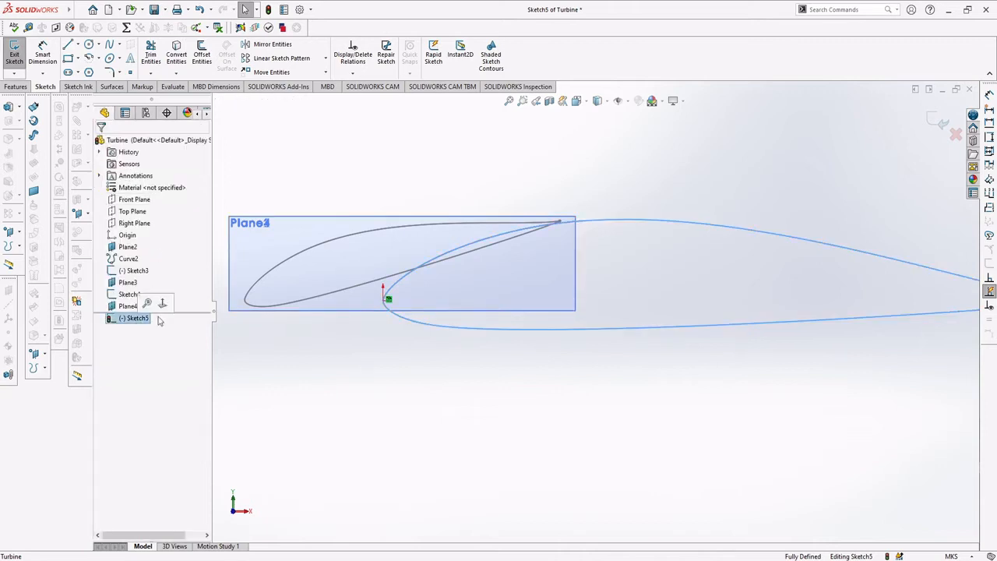
click(600, 223)
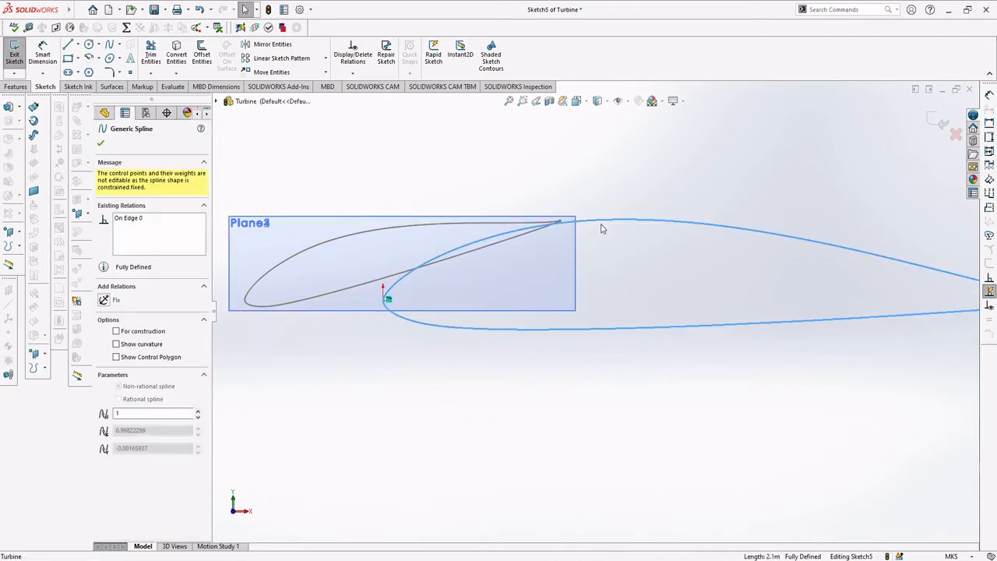
click(598, 252)
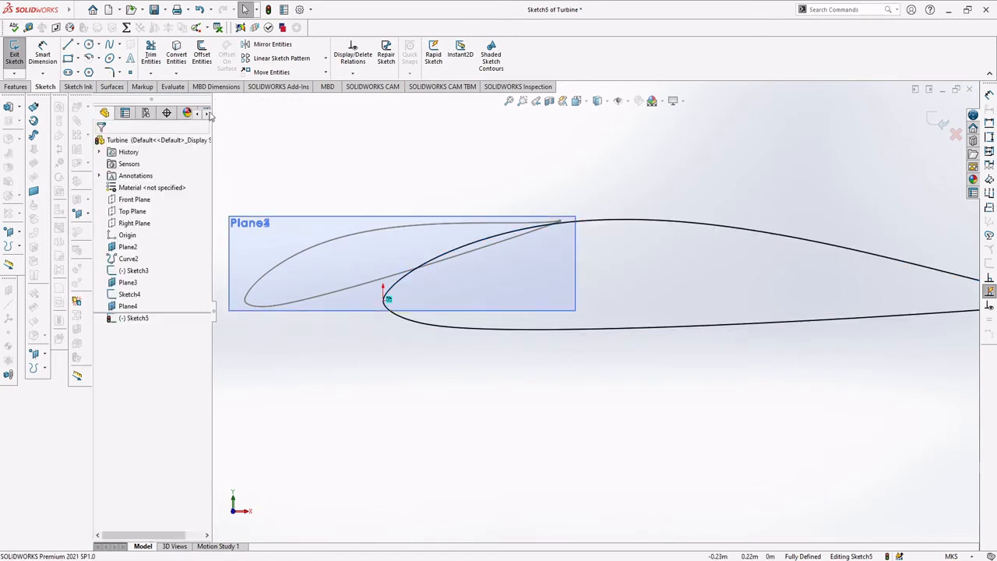
Step: Scale the converted airfoil spline about the origin by the r/R 0.25 row's chord value, 0.4245
click(638, 225)
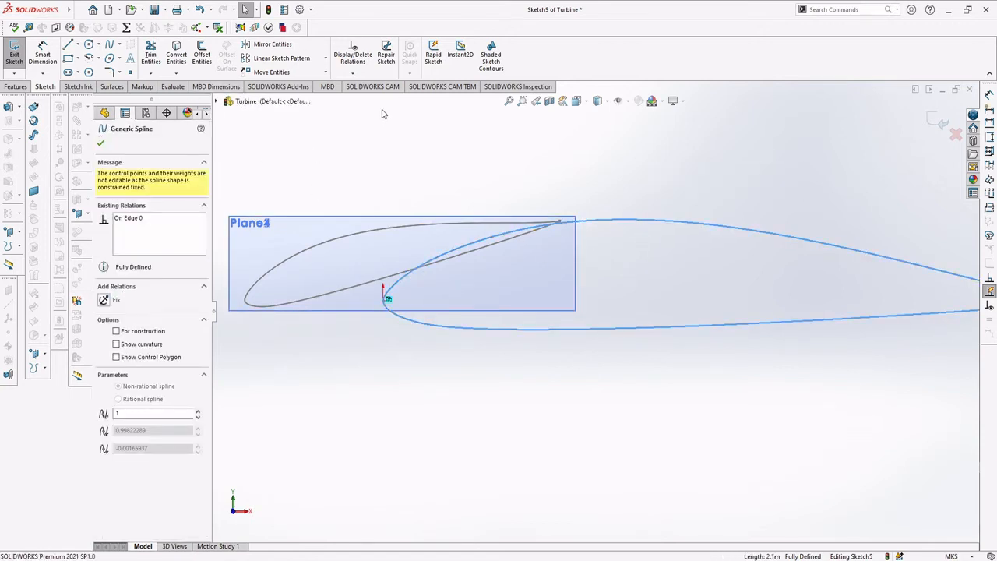
click(325, 71)
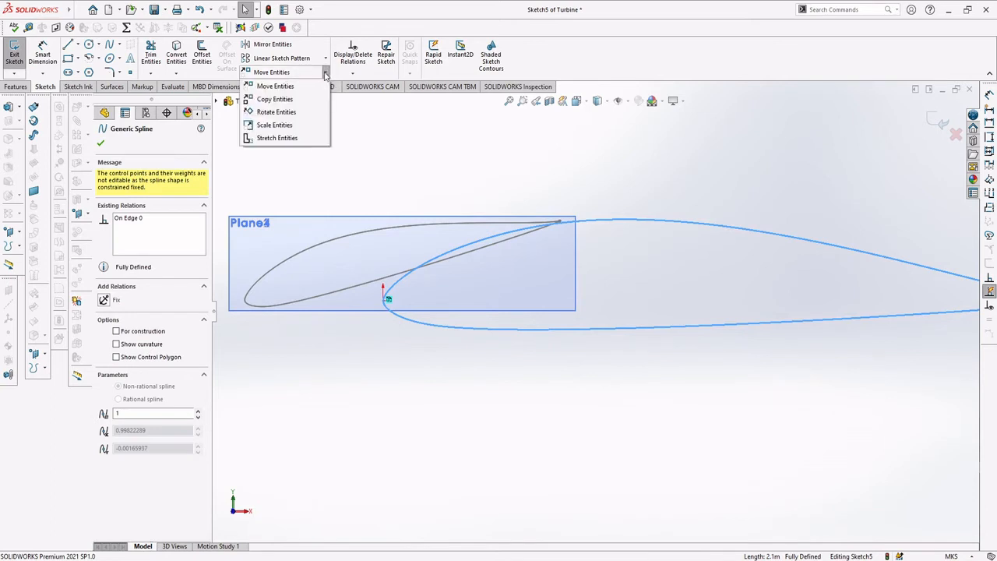
click(289, 127)
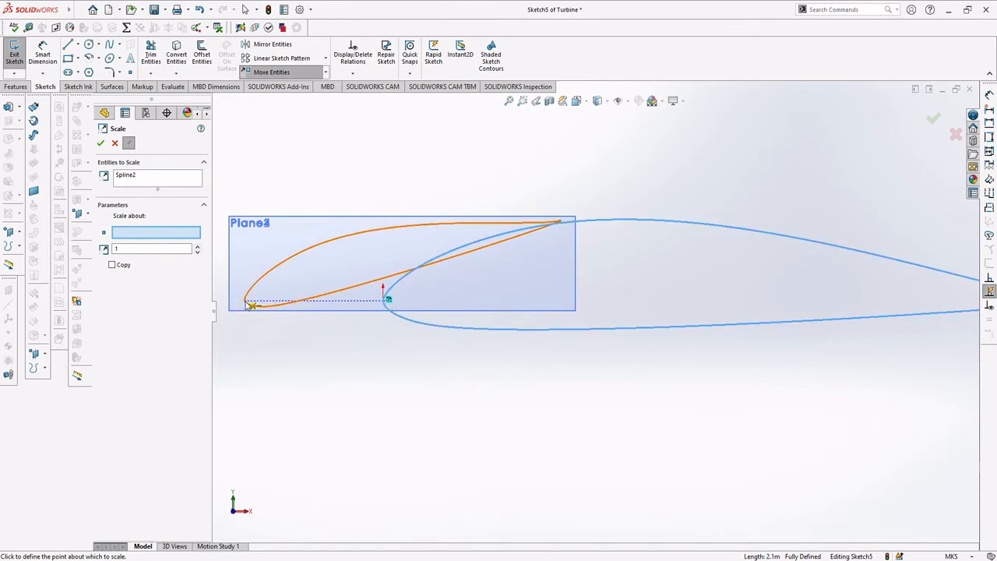
click(385, 299)
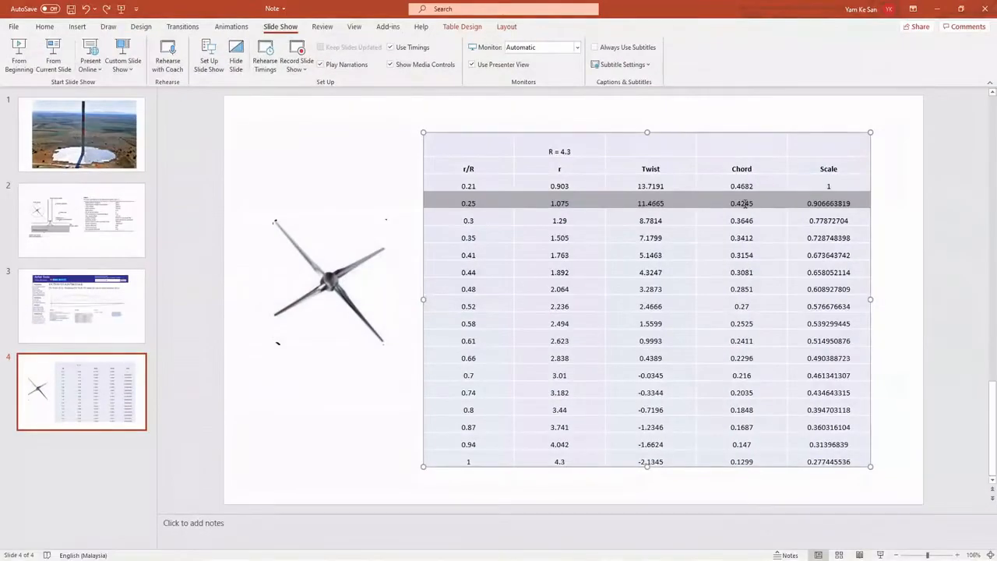
double_click(743, 203)
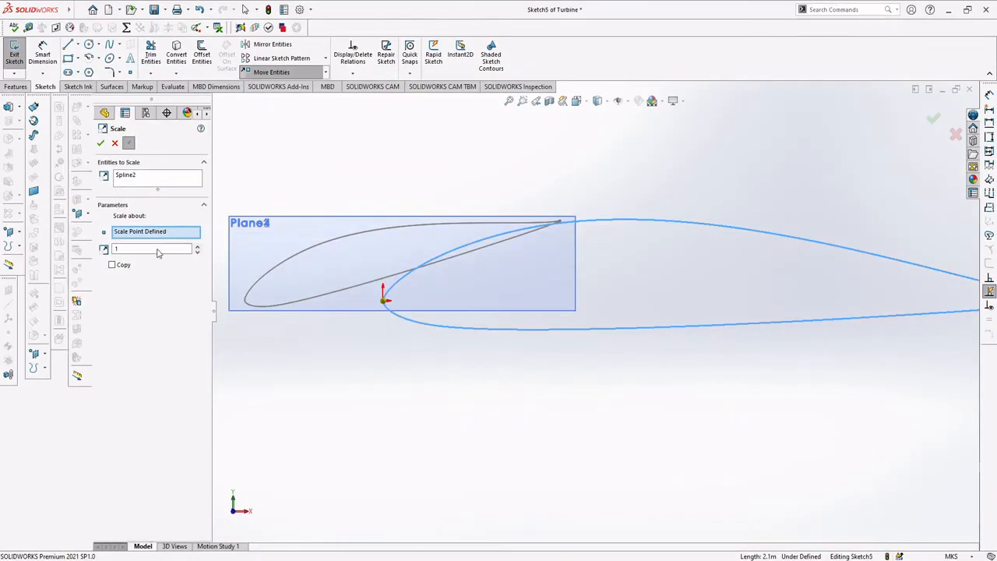
double_click(157, 249)
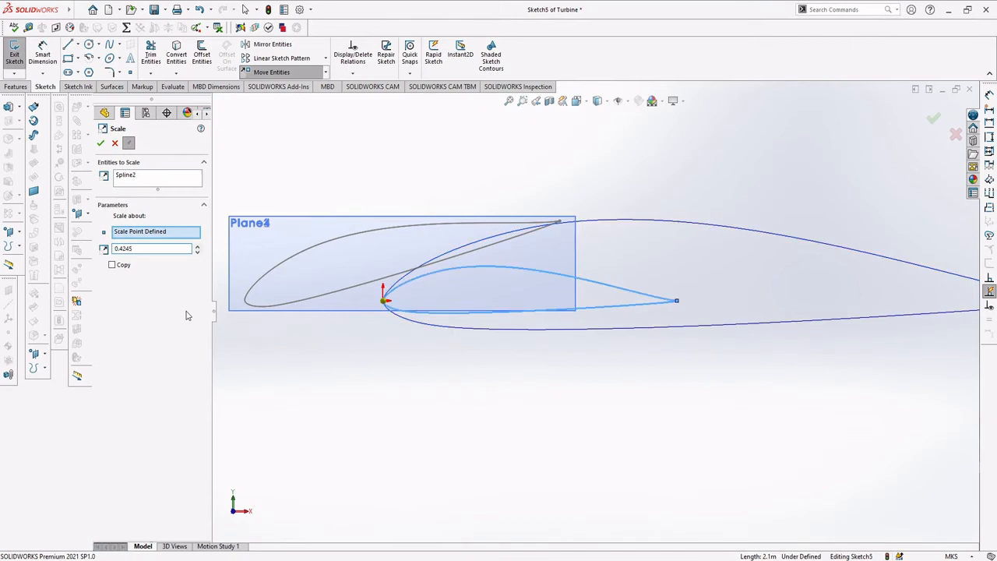
click(102, 144)
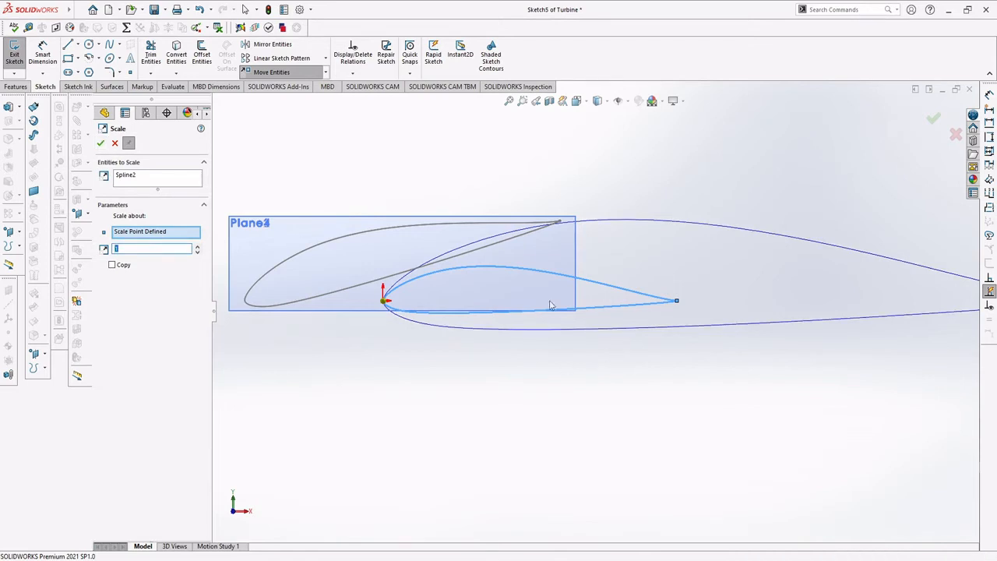
key(Escape)
Step: Rotate the scaled airfoil about the origin by the r/R 0.25 row's twist from the PowerPoint table, 11.4665 degrees
click(606, 289)
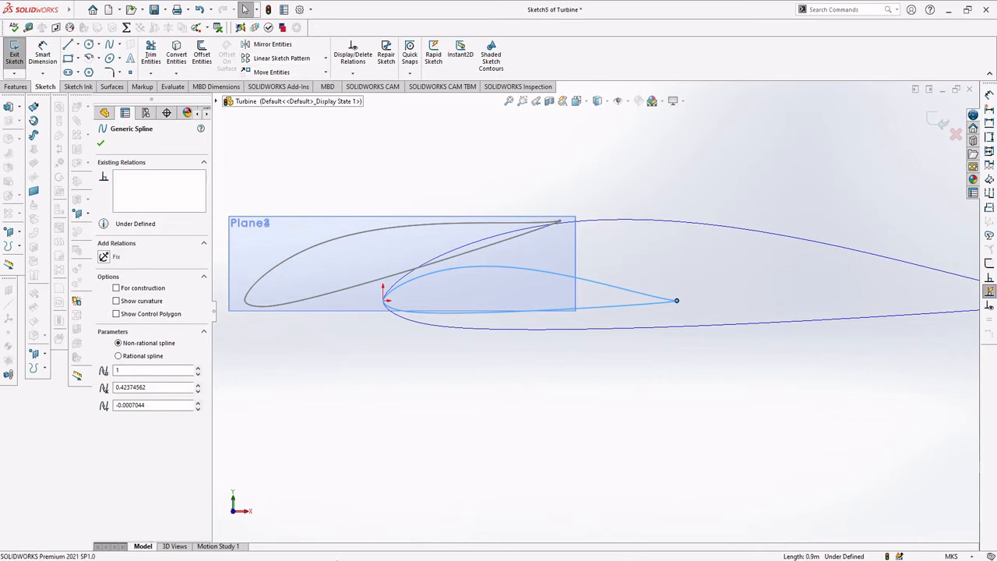
key(alt+Tab)
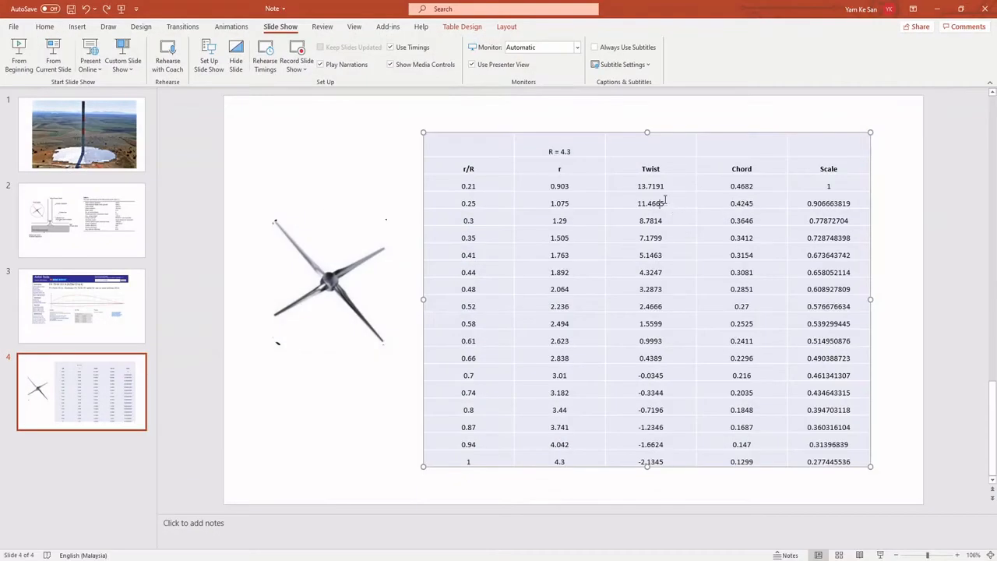
drag(666, 204, 635, 204)
key(alt+Tab)
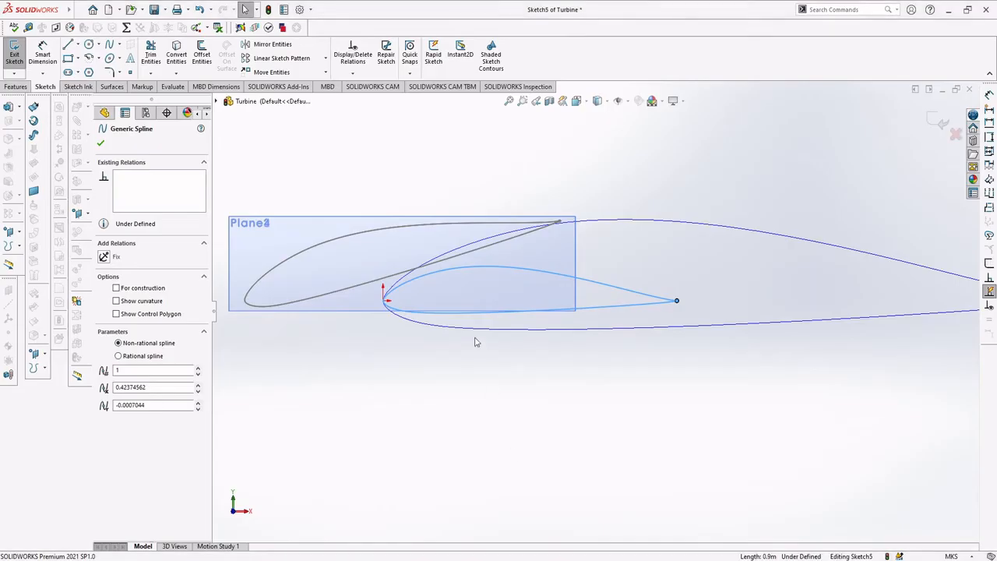
click(325, 73)
click(306, 111)
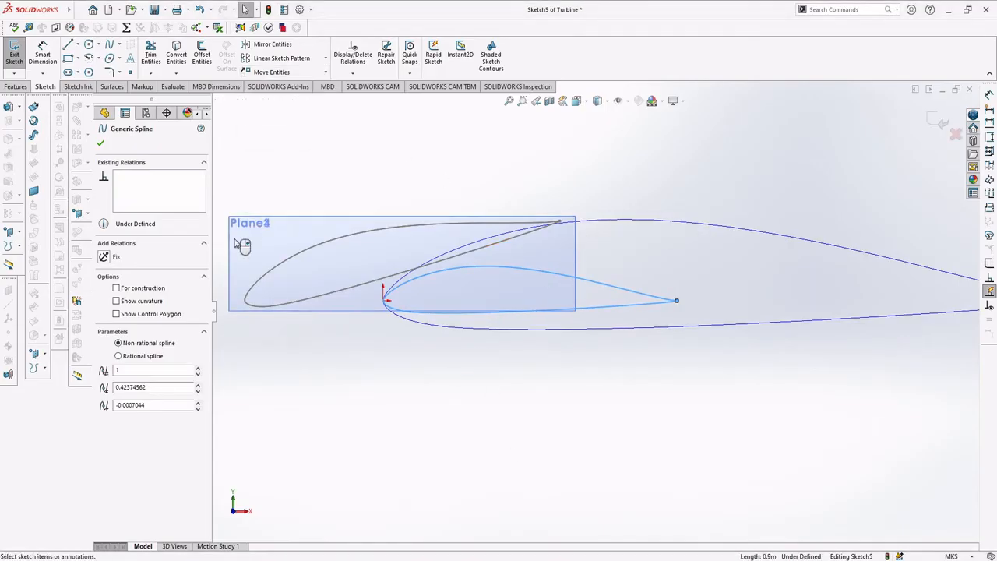
click(387, 304)
text(11.4665)
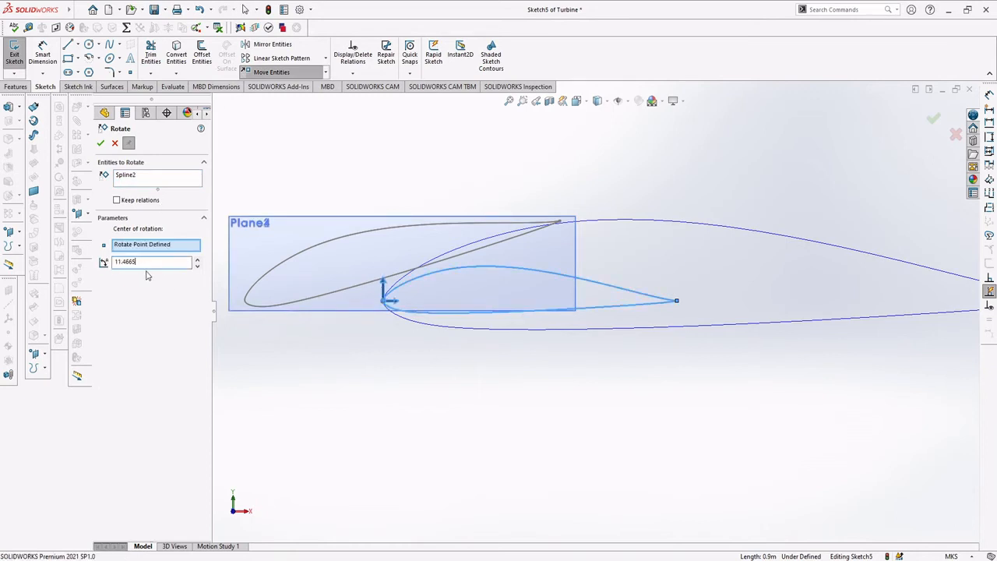
key(Return)
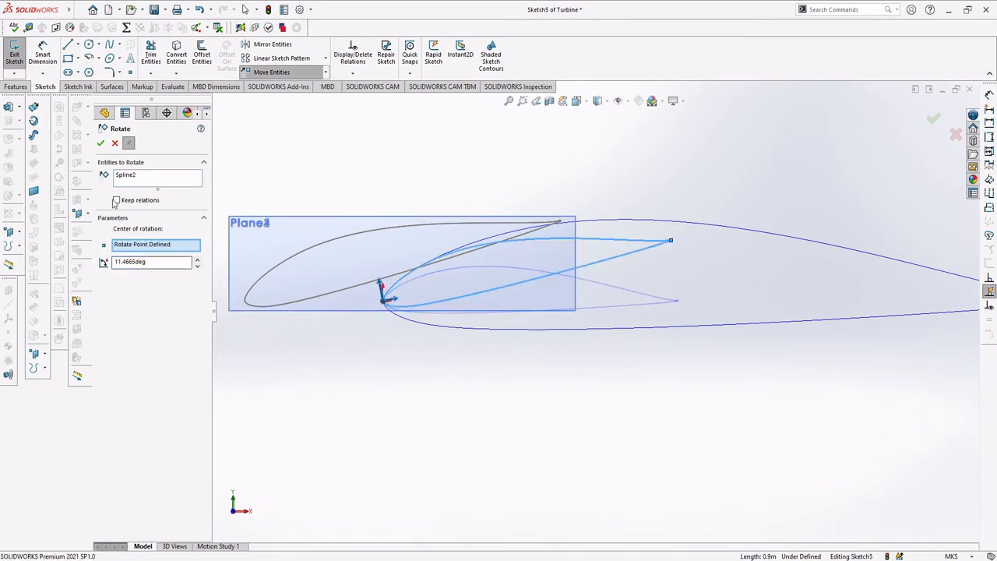
click(101, 143)
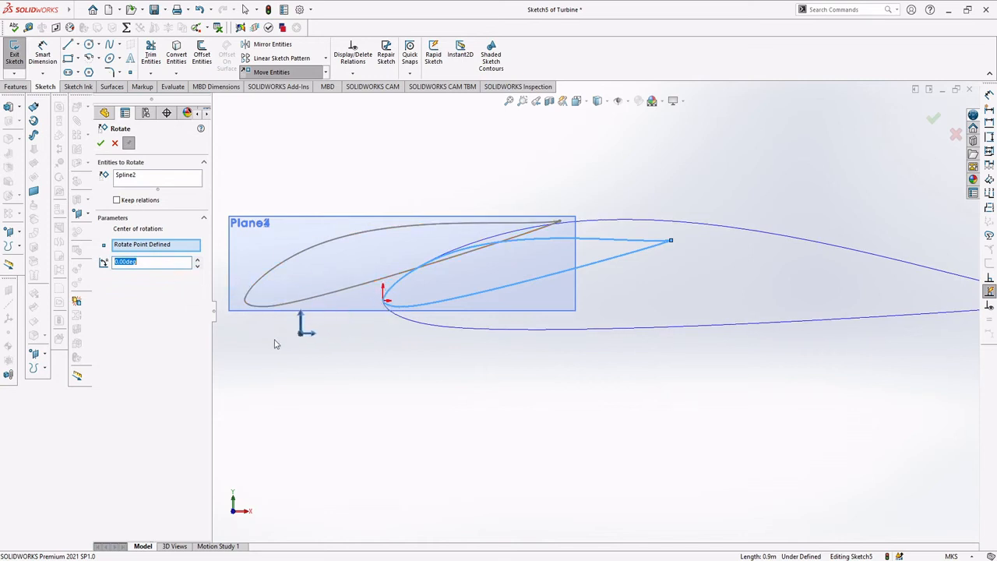
key(Escape)
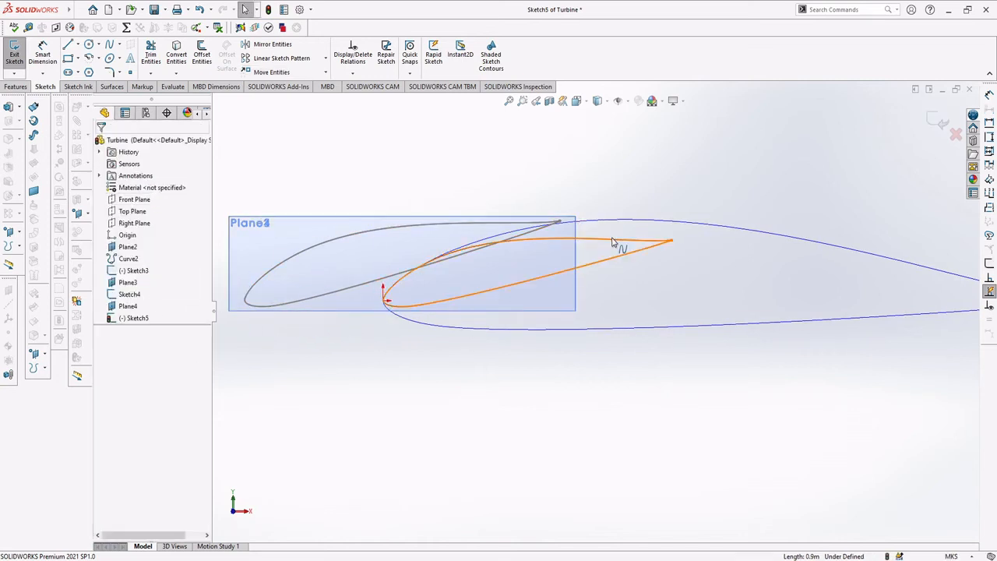
Step: Move the rotated airfoil -0.2 m in X so its leading edge lines up with the previous sections, and check the sections' alignment
click(576, 260)
click(326, 71)
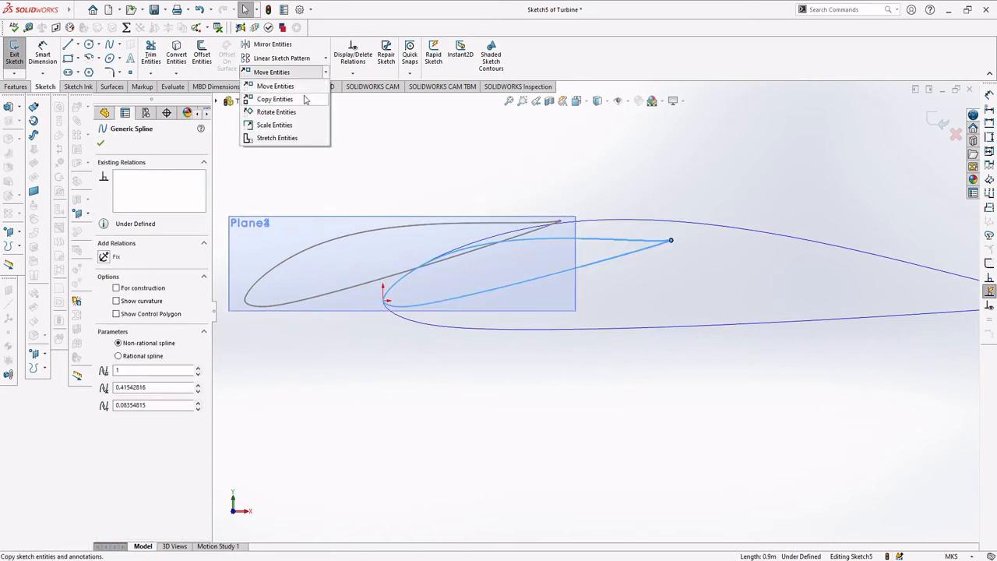
click(295, 87)
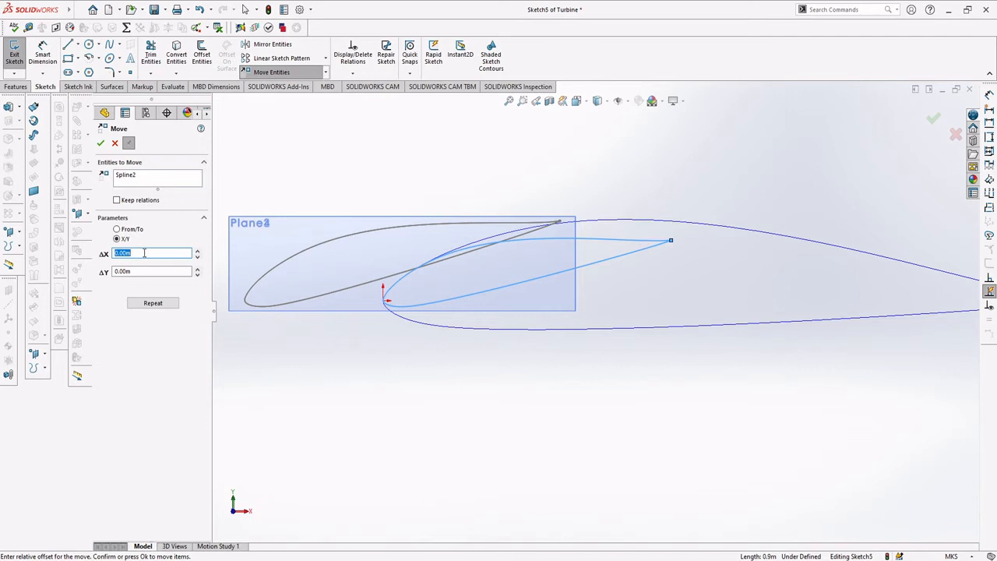
key(Return)
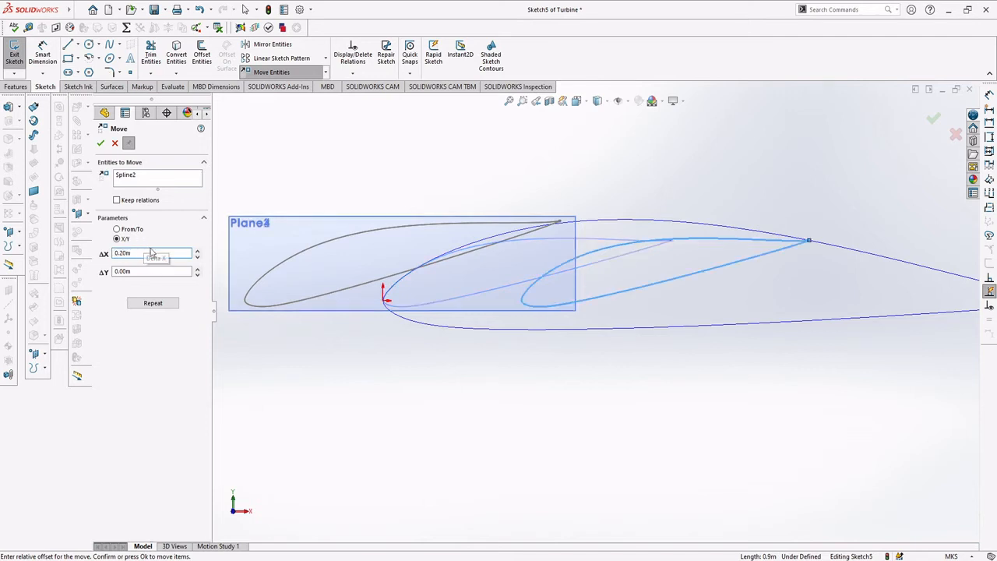
drag(139, 253, 65, 254)
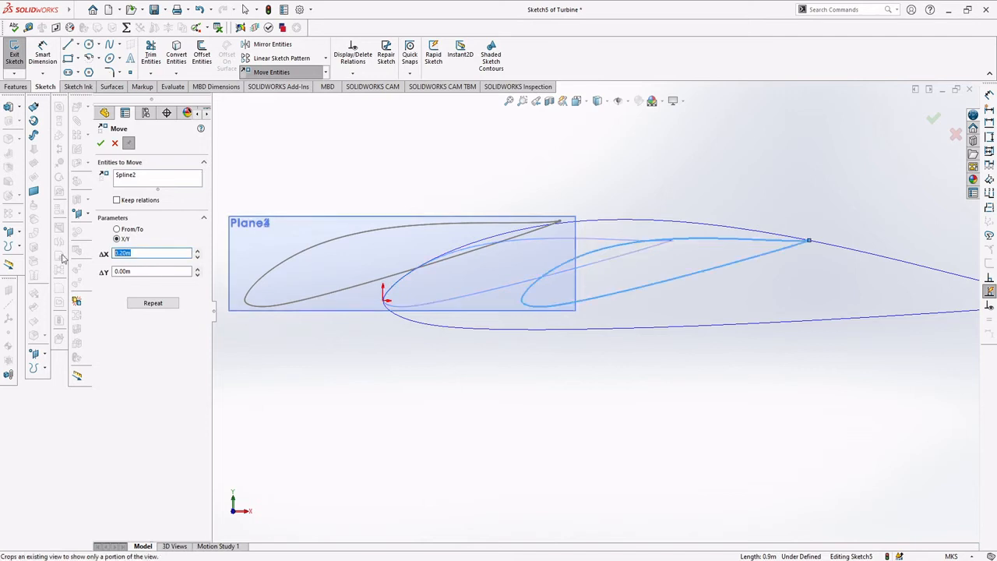
text(-0.2)
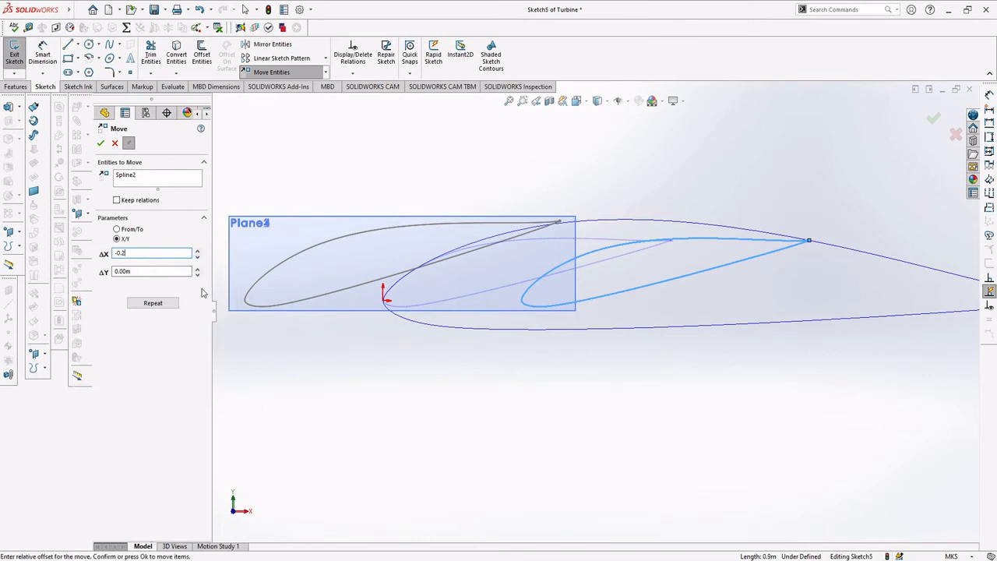
key(Return)
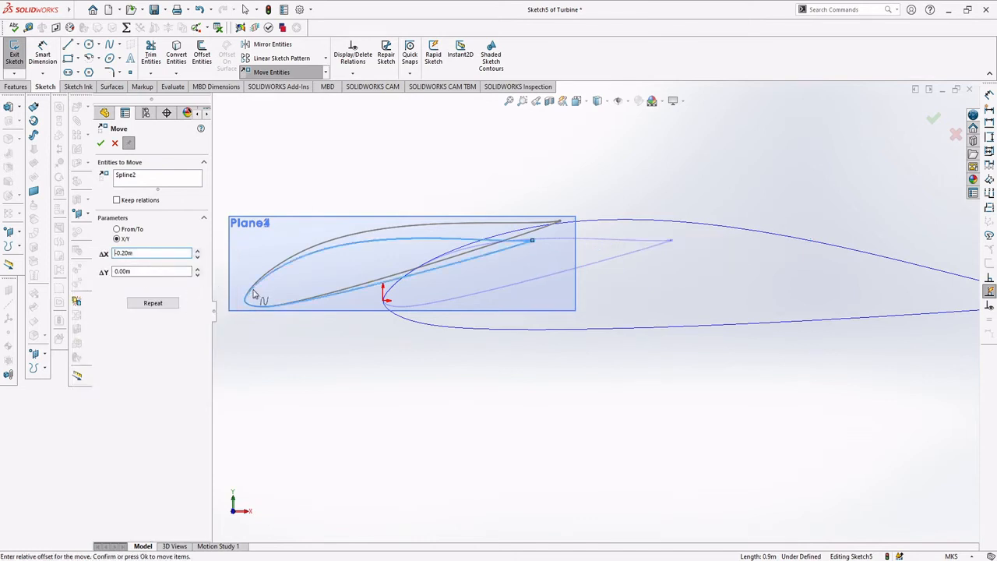
click(102, 144)
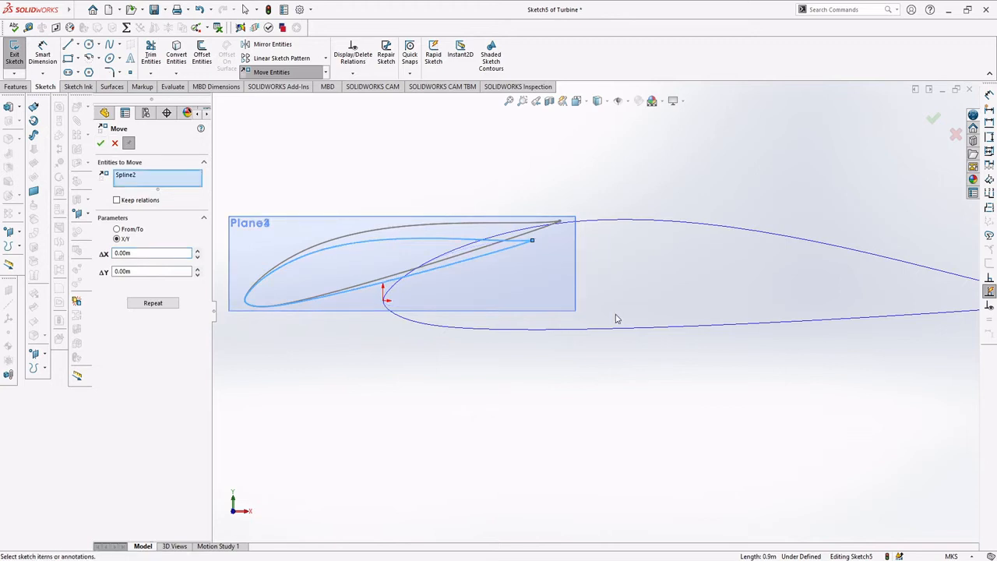
middle_drag(369, 373, 438, 402)
scroll(544, 418, up, 4)
middle_drag(544, 418, 613, 414)
scroll(613, 415, down, 3)
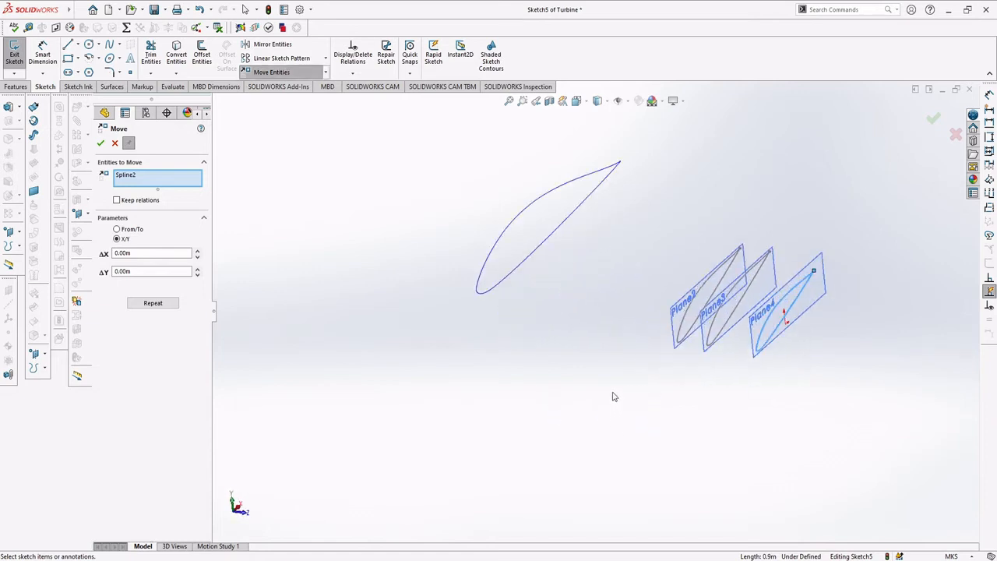
Step: Close the sketch and create a plane offset 1.29 m from the Front Plane, using the PowerPoint table's r/R 0.3 row
scroll(554, 367, up, 3)
scroll(592, 355, down, 4)
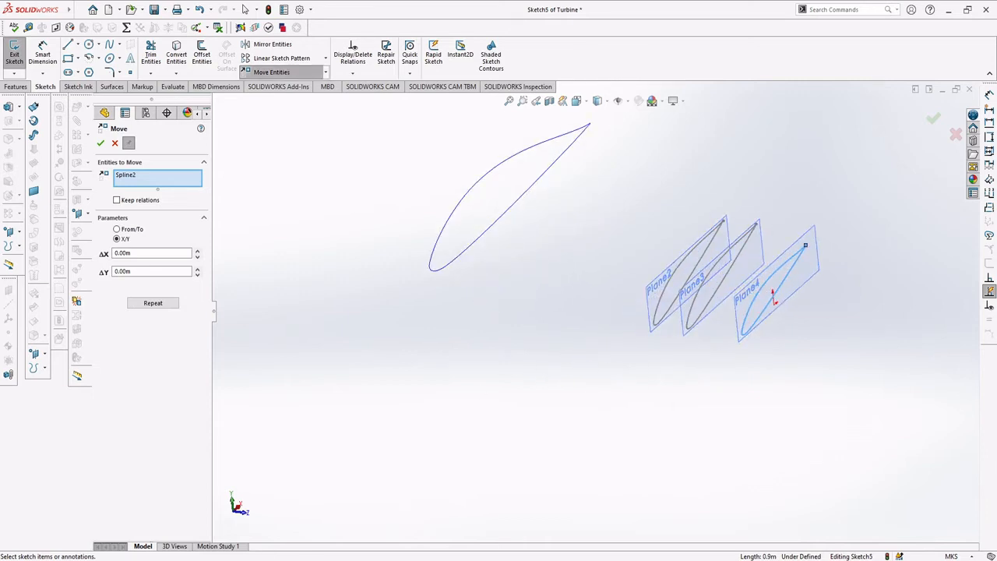
mouse_move(395, 560)
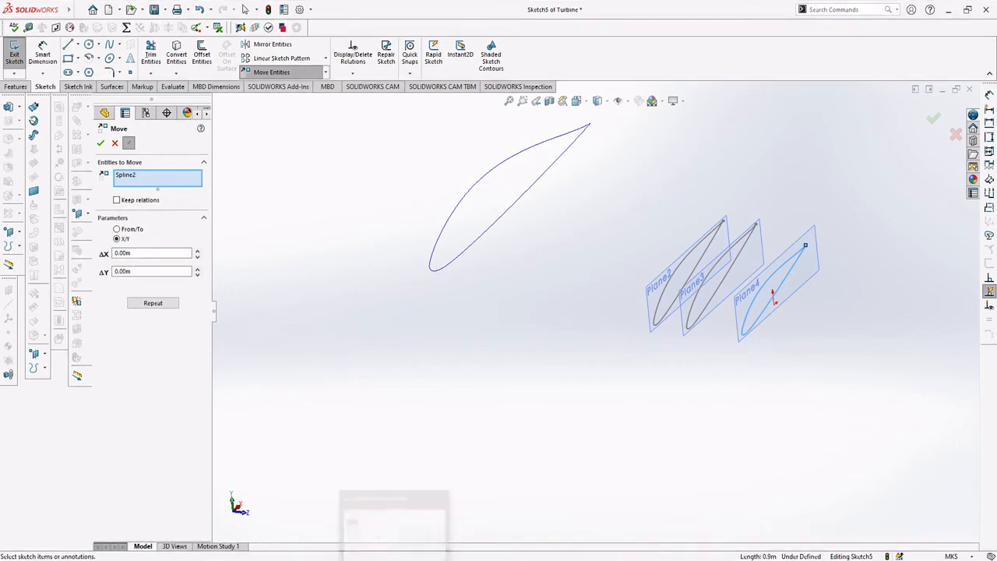
middle_drag(481, 304, 497, 292)
click(394, 560)
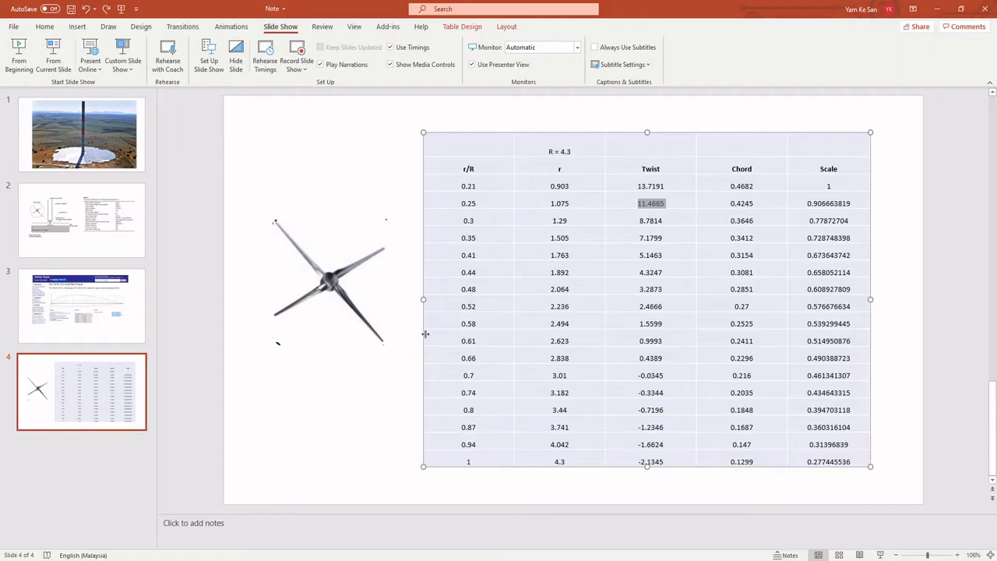
click(466, 221)
drag(551, 221, 571, 221)
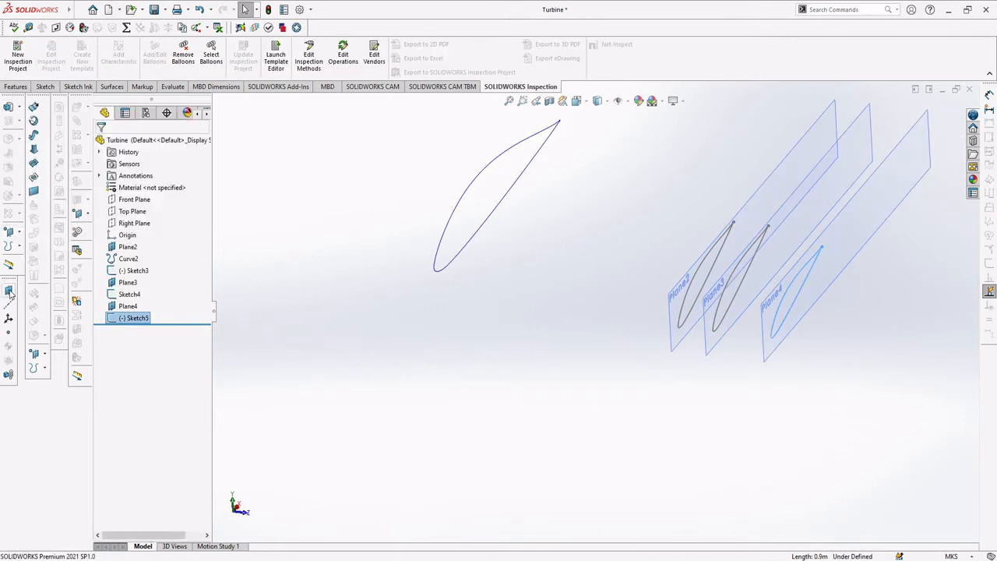
click(134, 200)
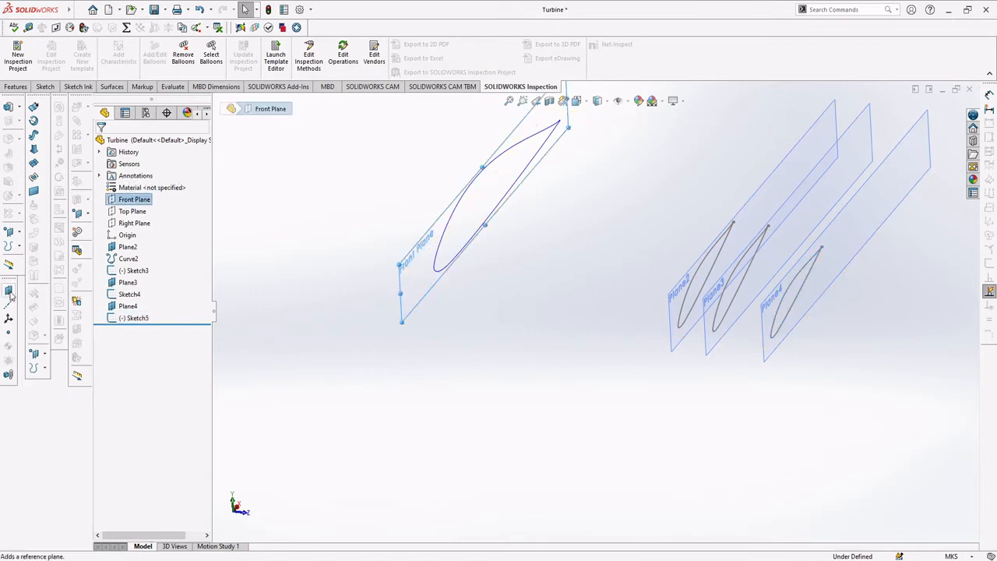
click(9, 290)
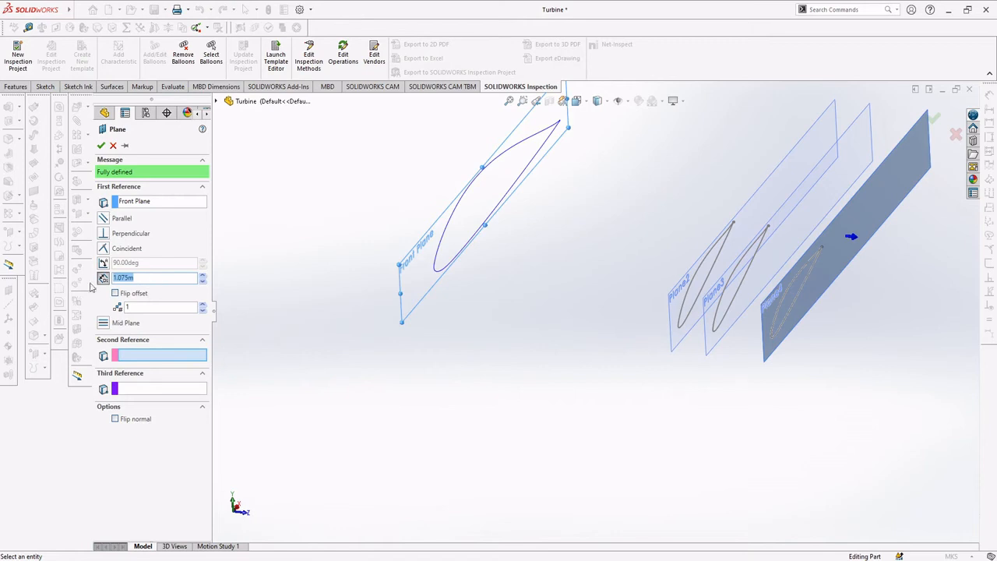
text(1.29)
click(102, 146)
Step: Start a sketch on the 1.29 m offset plane and convert the full-size imported airfoil curve into it
middle_drag(623, 381, 526, 363)
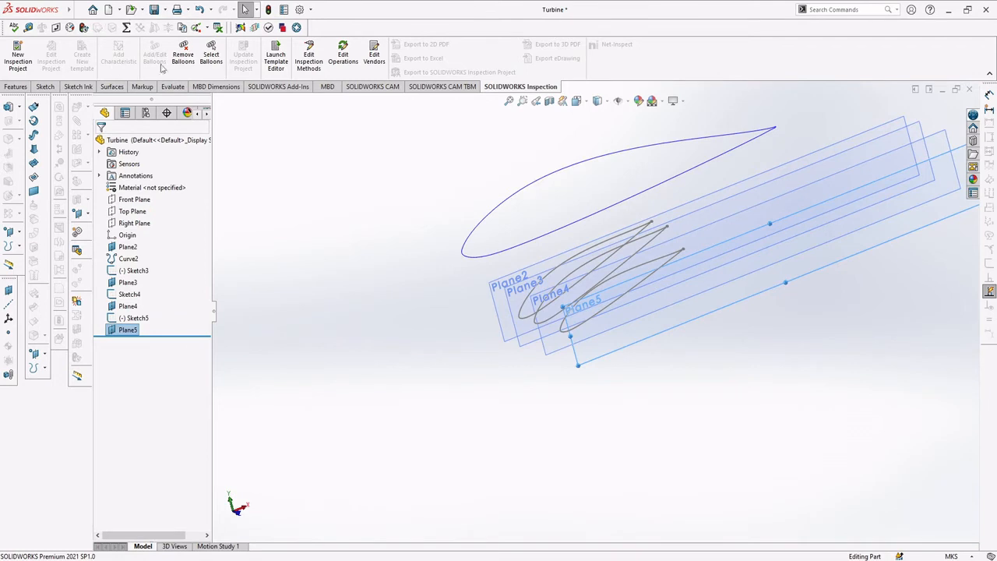
click(133, 329)
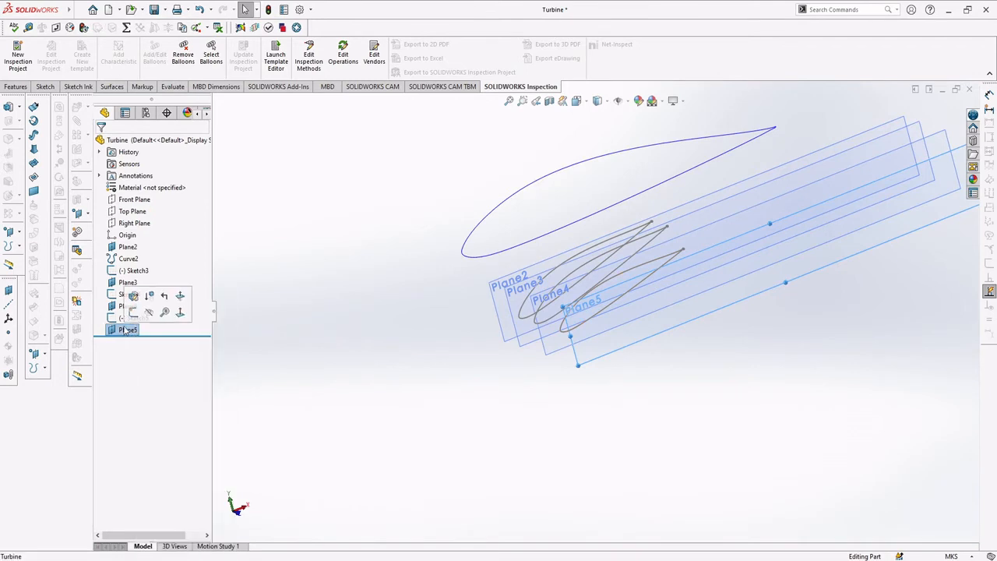
click(129, 330)
click(113, 330)
click(134, 314)
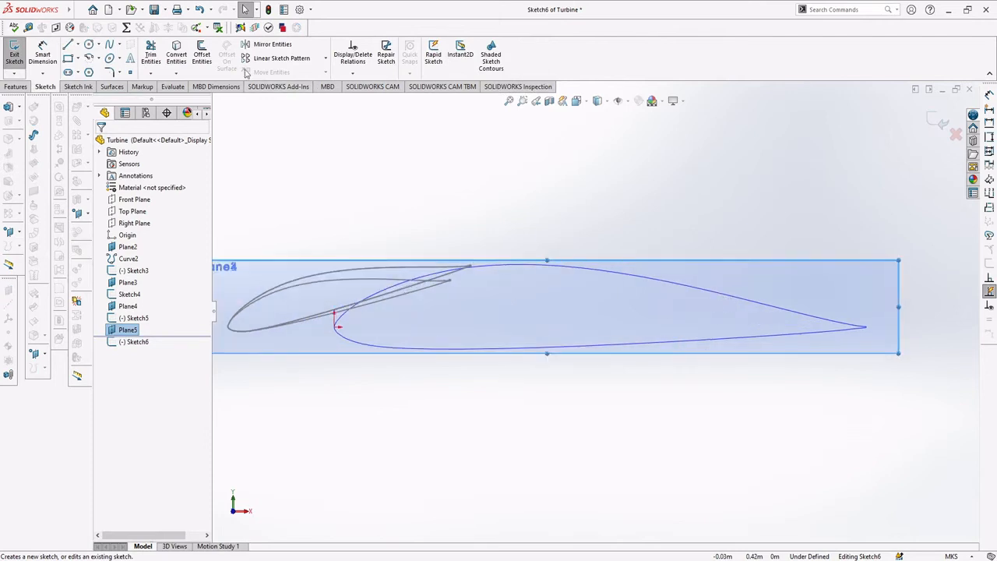
click(699, 294)
click(176, 53)
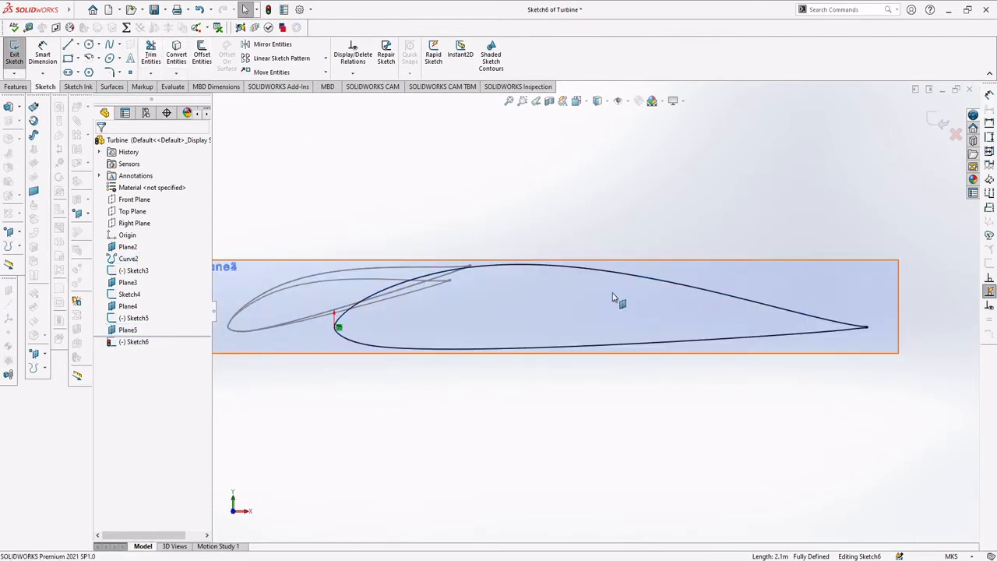
Step: Try to scale the converted airfoil about the origin by the r/R 0.3 row's chord value from the PowerPoint table
click(677, 287)
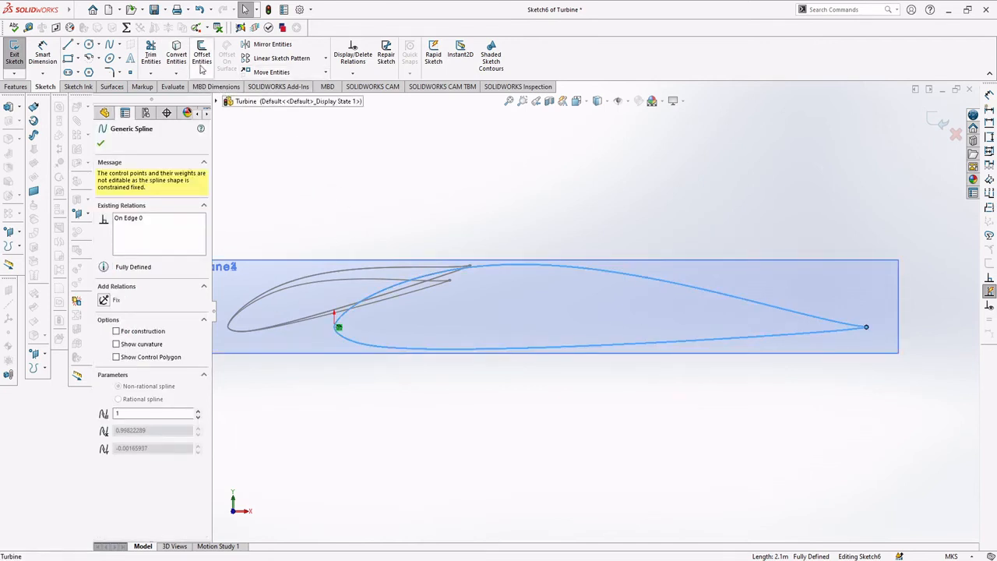
click(327, 72)
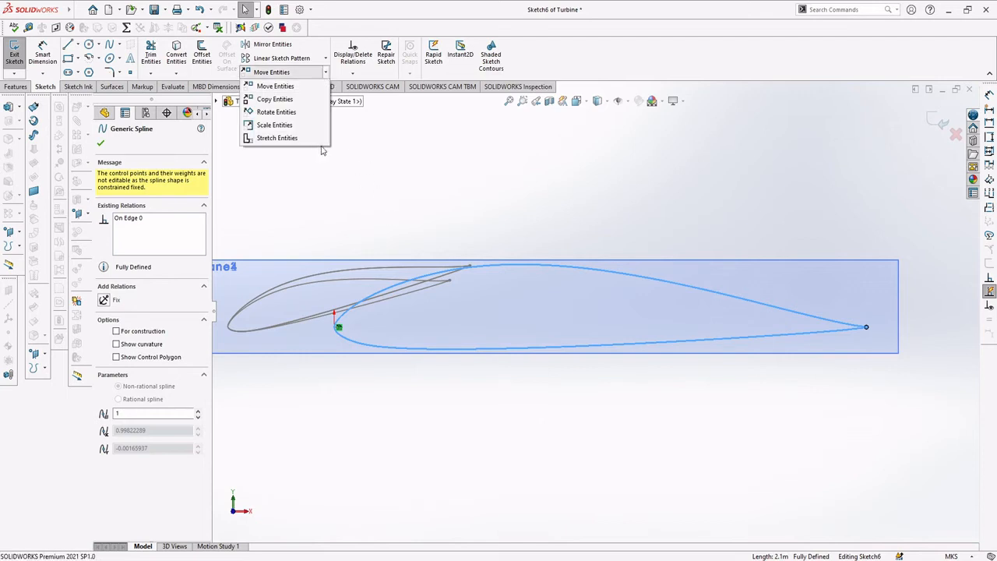
click(274, 125)
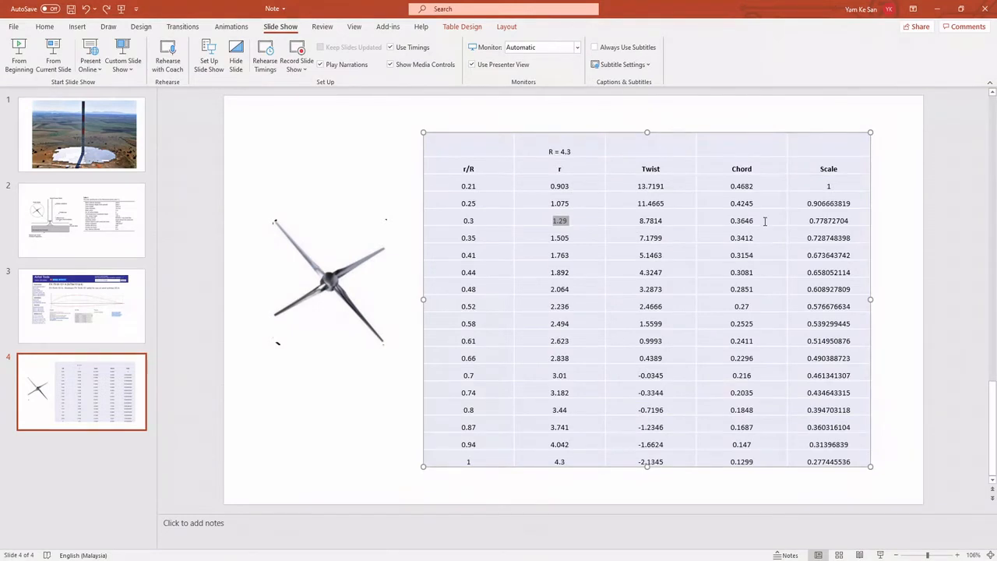
drag(763, 220, 721, 220)
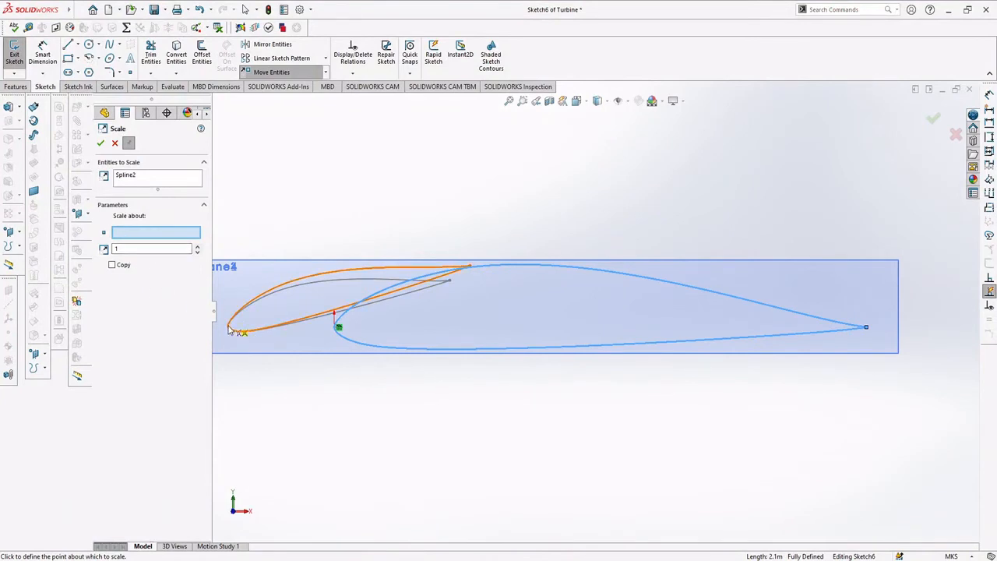
click(336, 328)
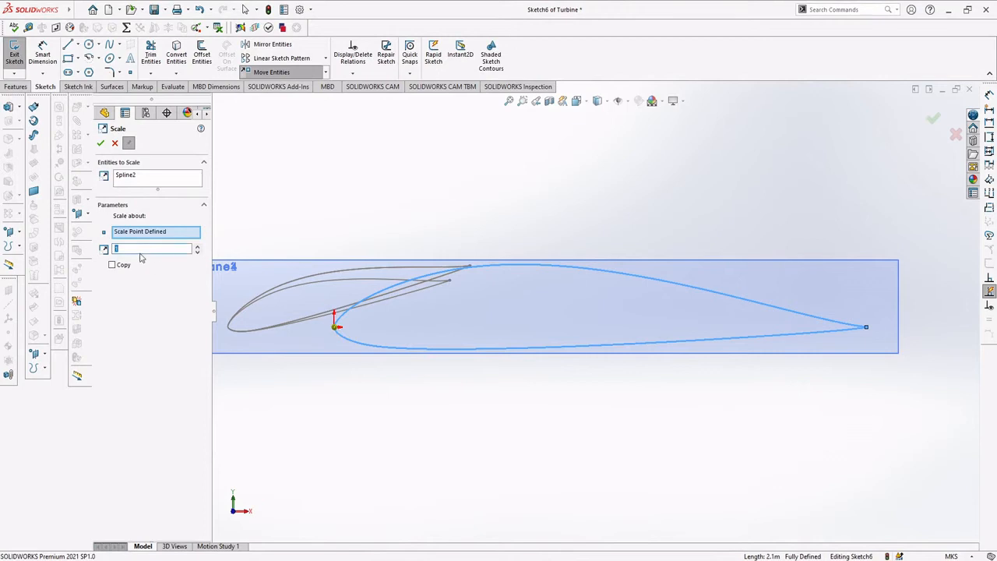
key(Return)
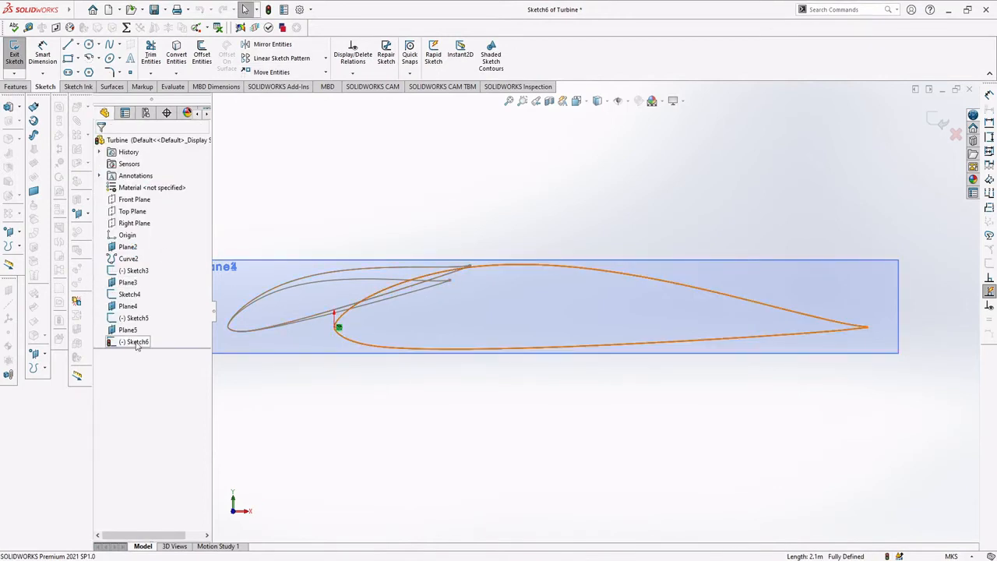
Step: Scale the converted airfoil spline about the origin by a factor of 0.3646
click(327, 73)
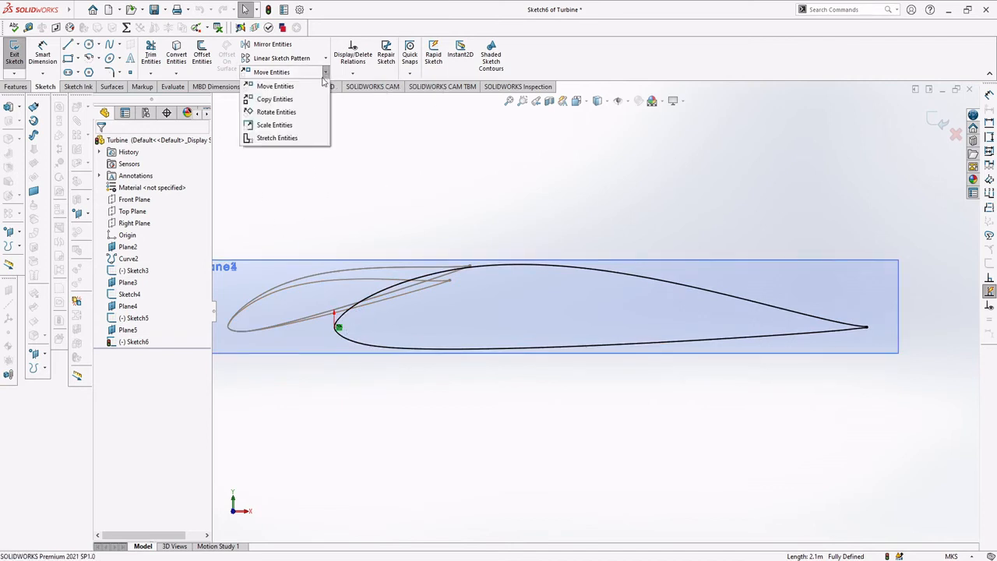
click(281, 125)
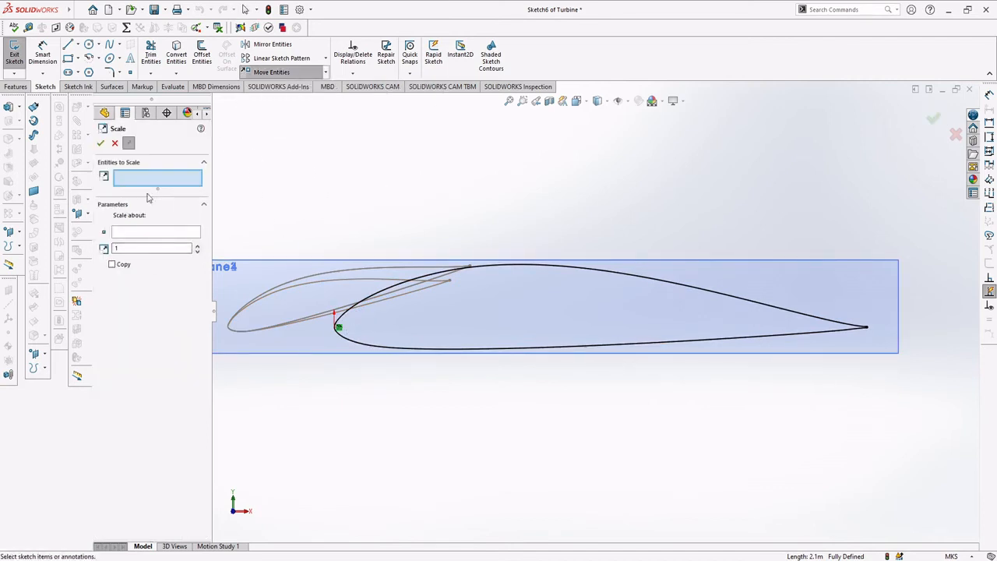
click(339, 326)
click(155, 234)
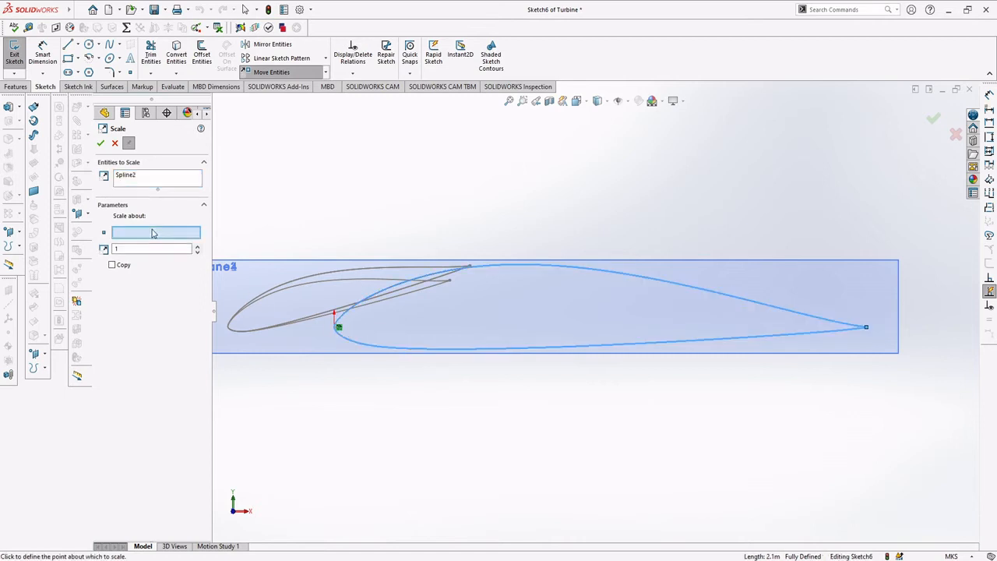
click(338, 327)
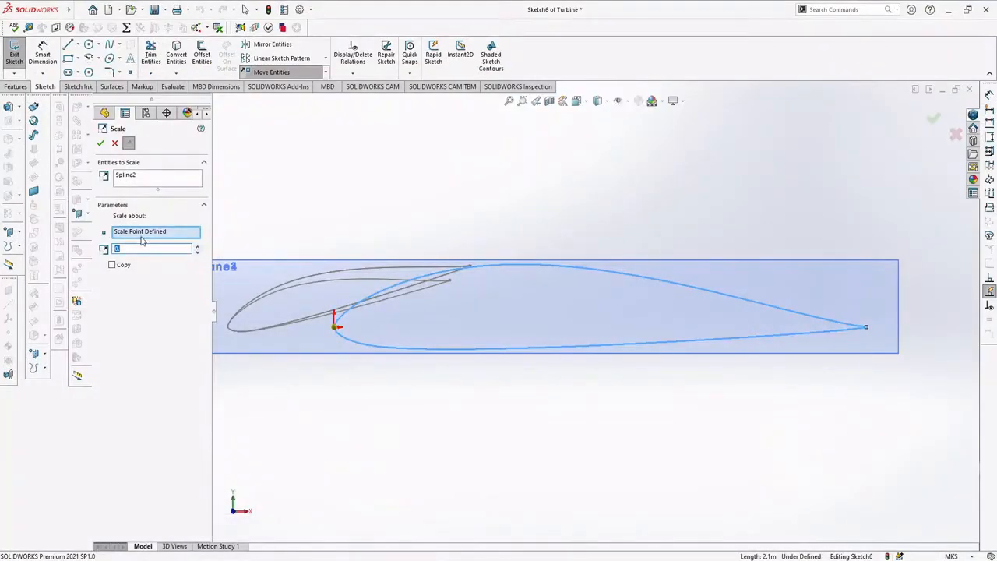
text(0.3646)
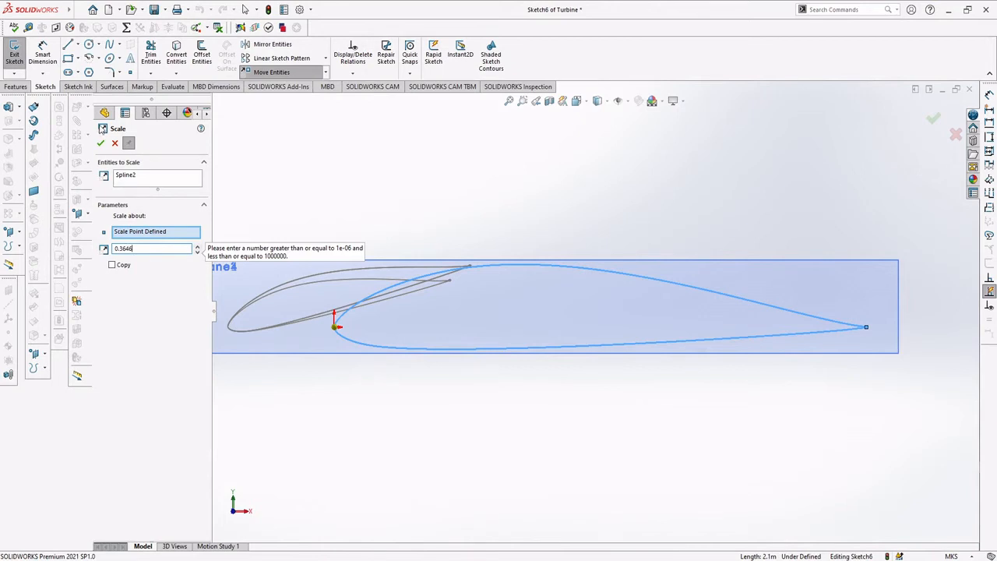
click(100, 143)
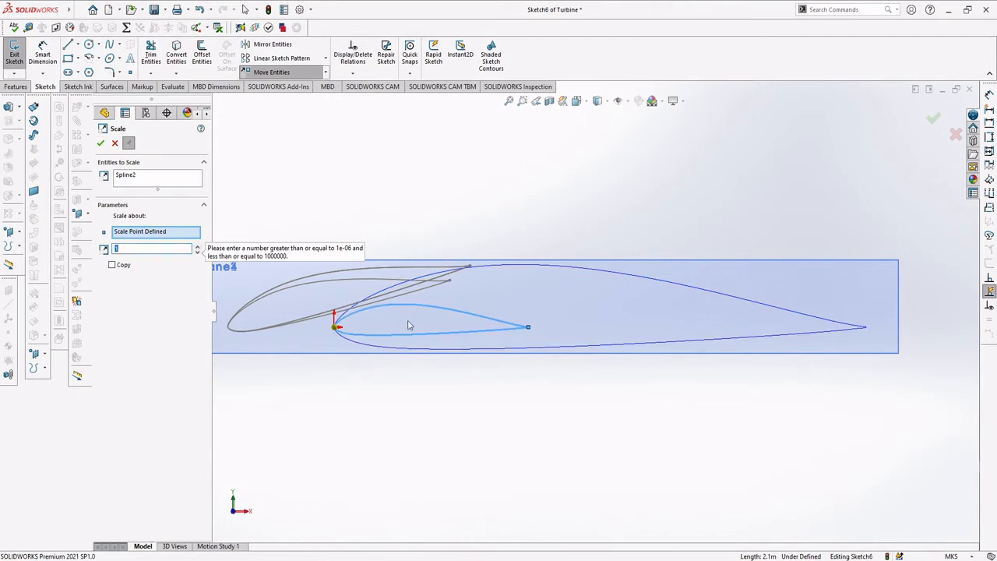
key(Escape)
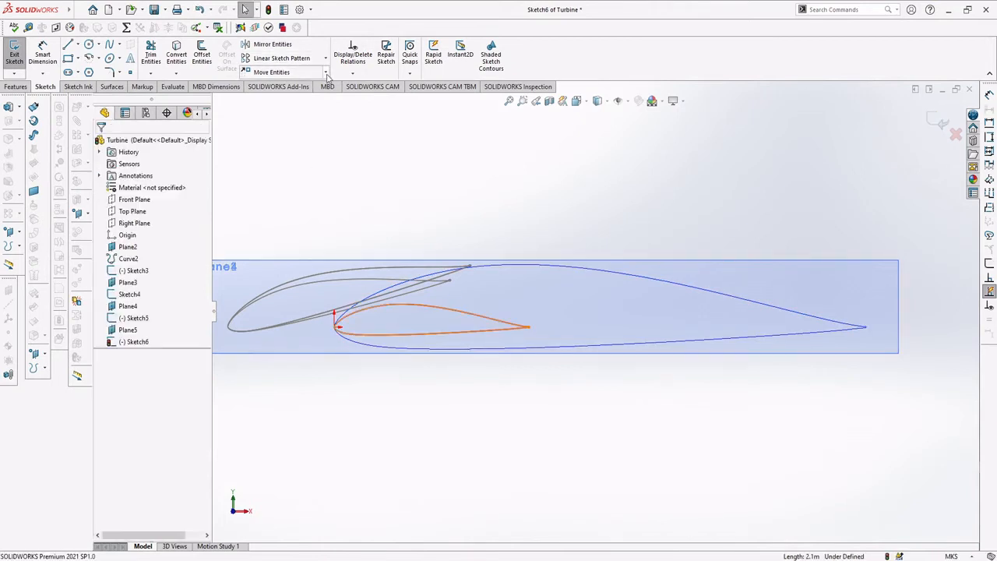
Step: Try to rotate the scaled airfoil spline about the origin by 8.78°, the r/R 0.3 row's twist in the PowerPoint table
click(450, 319)
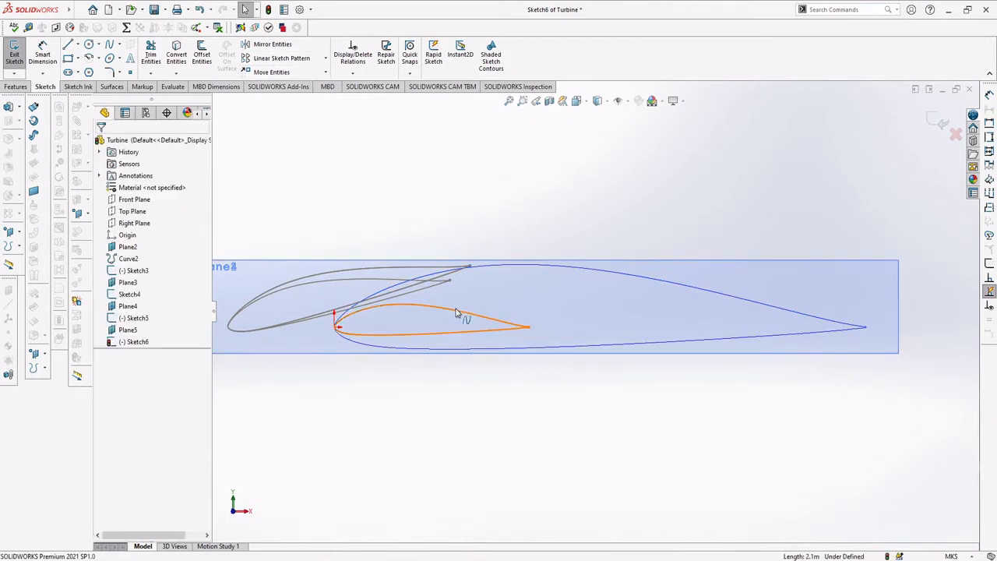
click(327, 72)
click(276, 111)
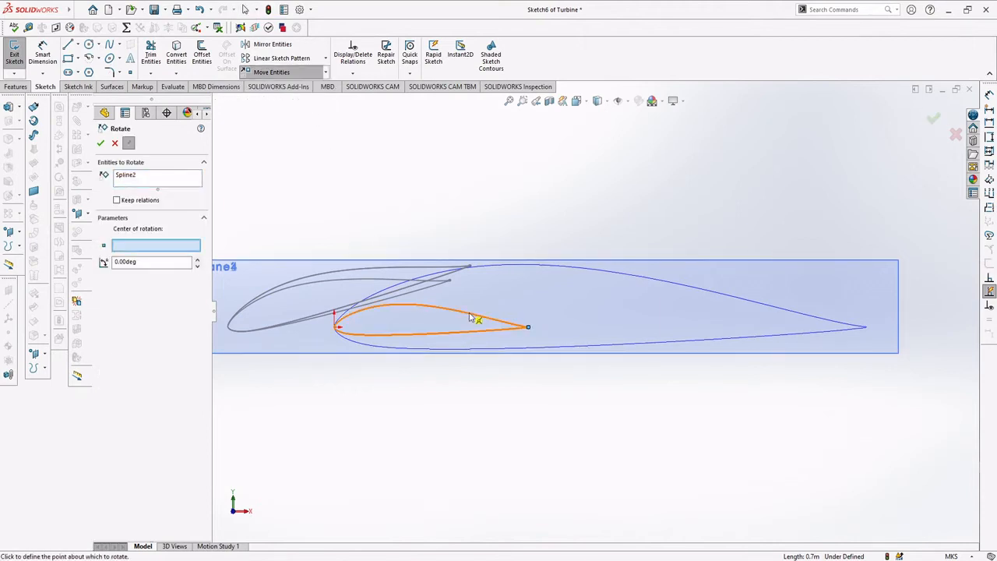
click(470, 313)
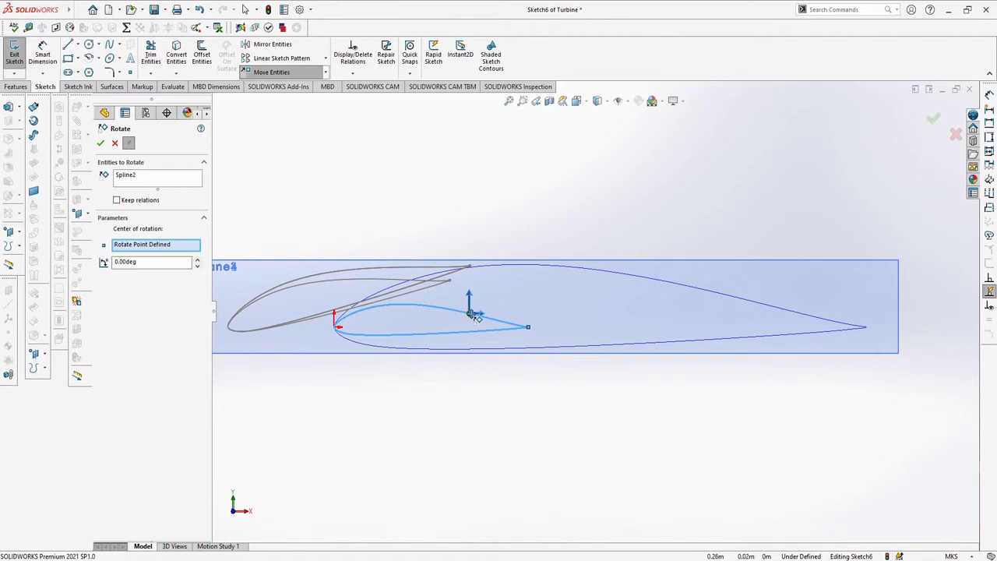
click(335, 327)
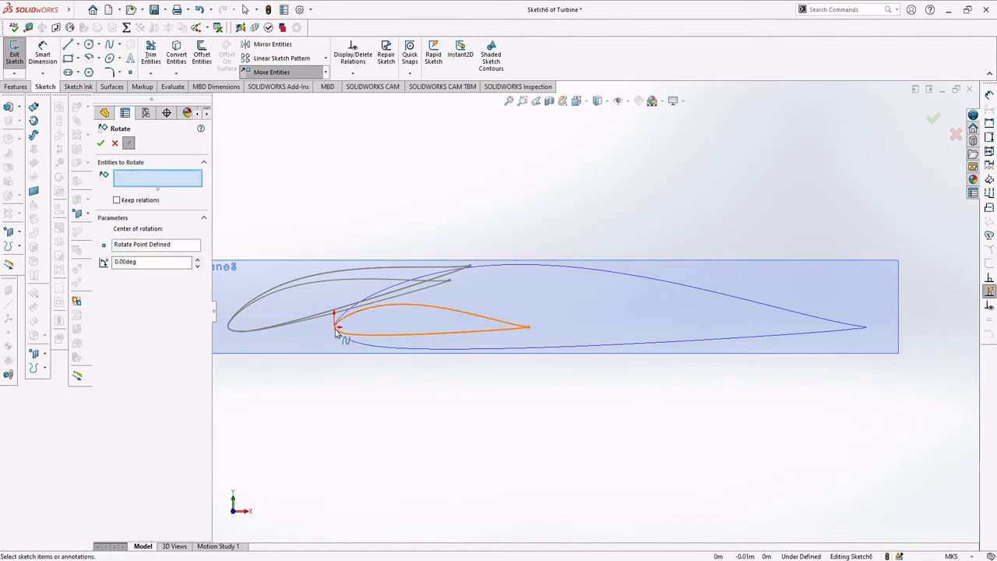
click(187, 249)
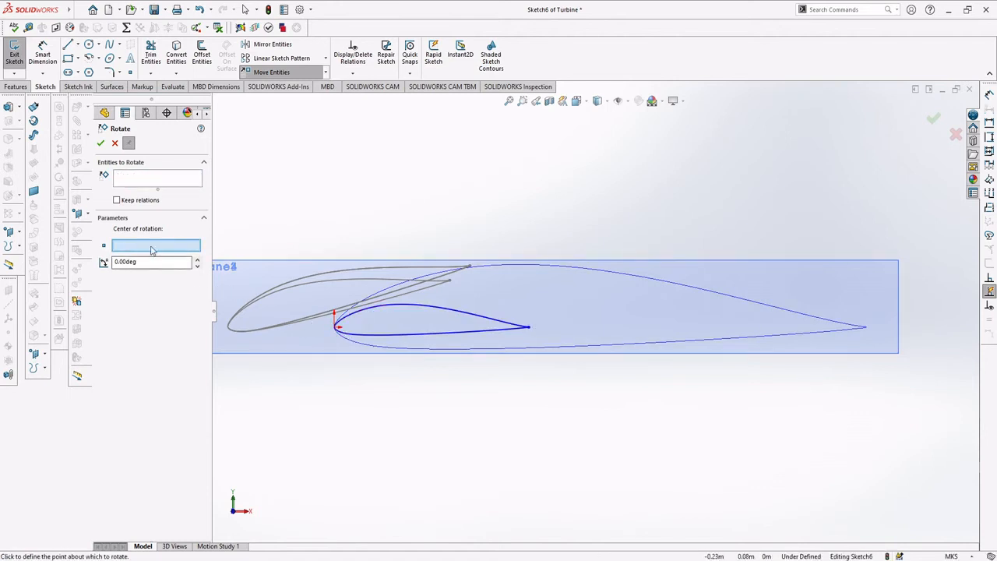
click(335, 327)
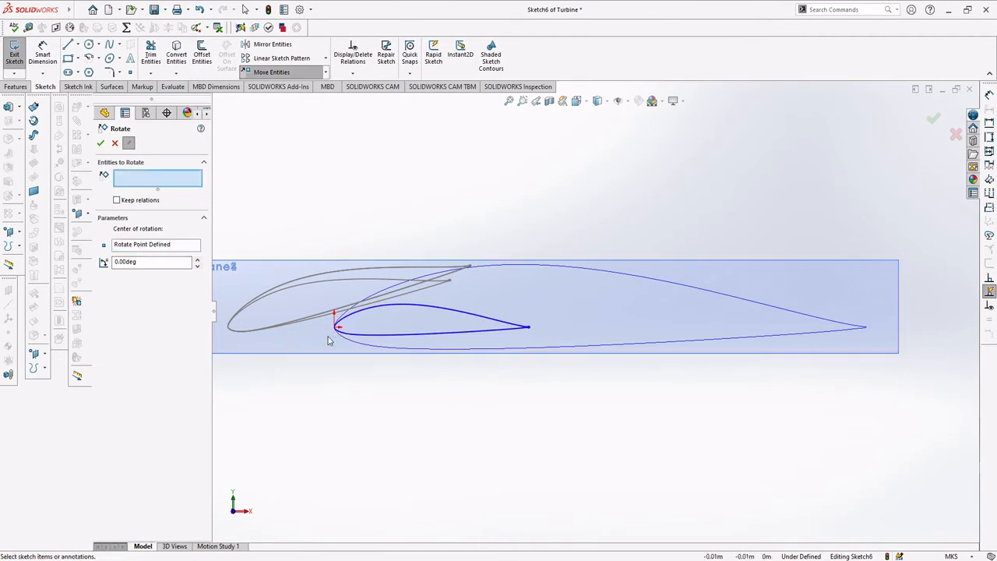
click(173, 262)
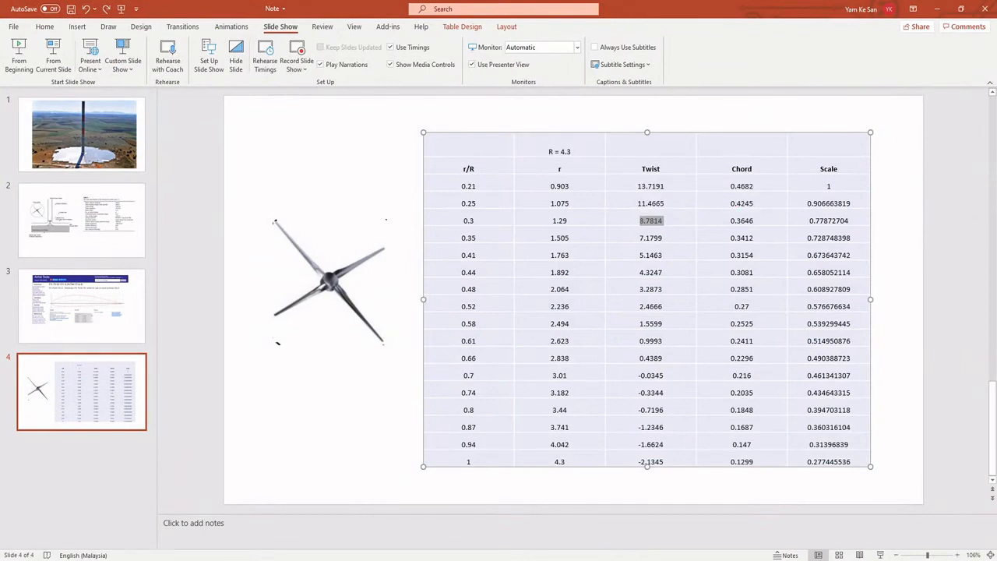
click(394, 559)
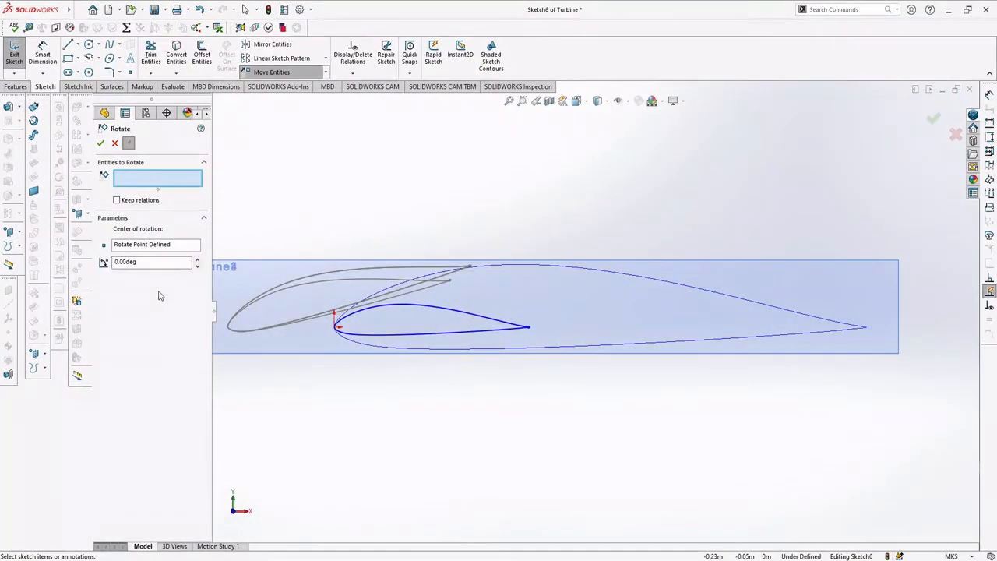
drag(145, 261, 108, 268)
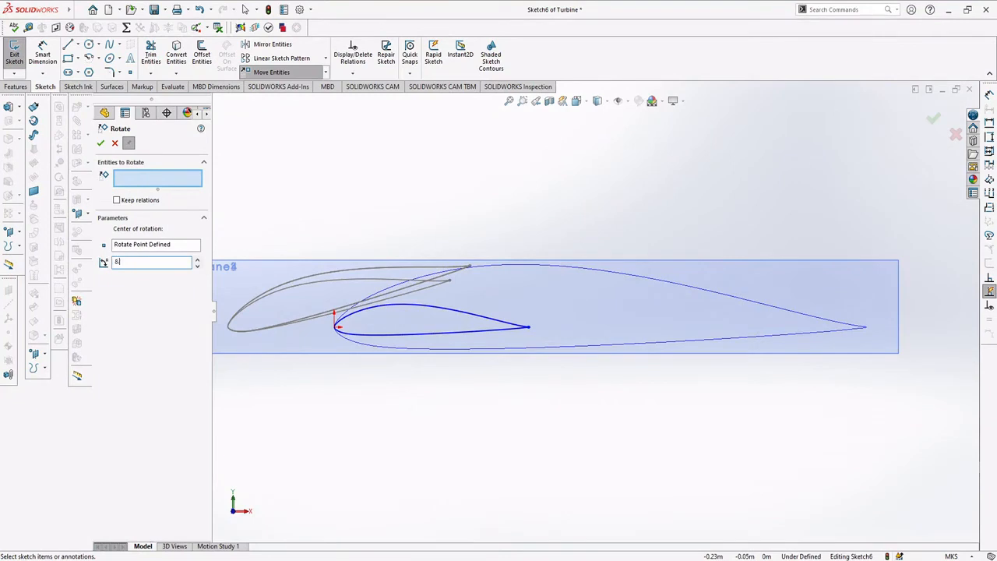
text(8.78)
key(Return)
click(412, 309)
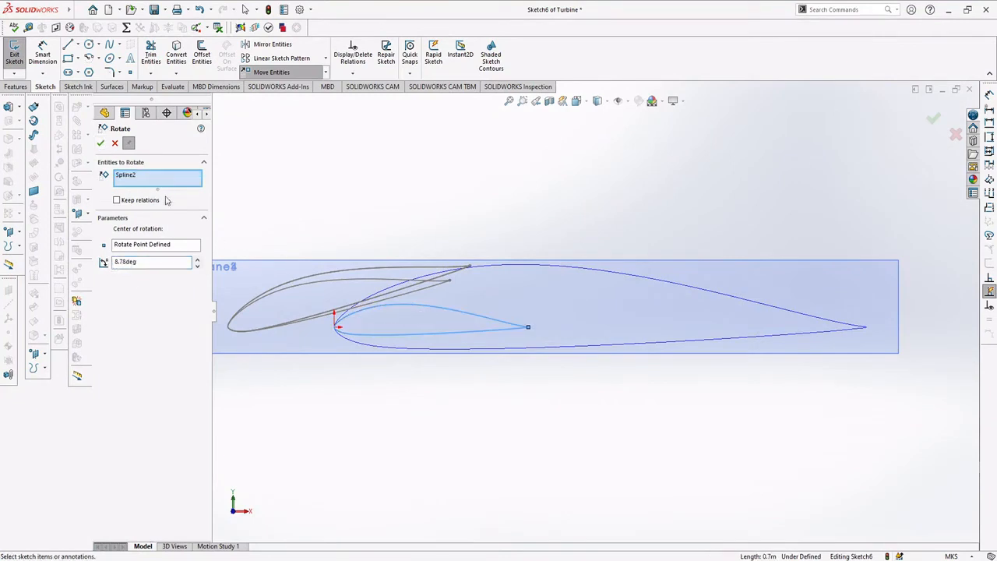
click(103, 144)
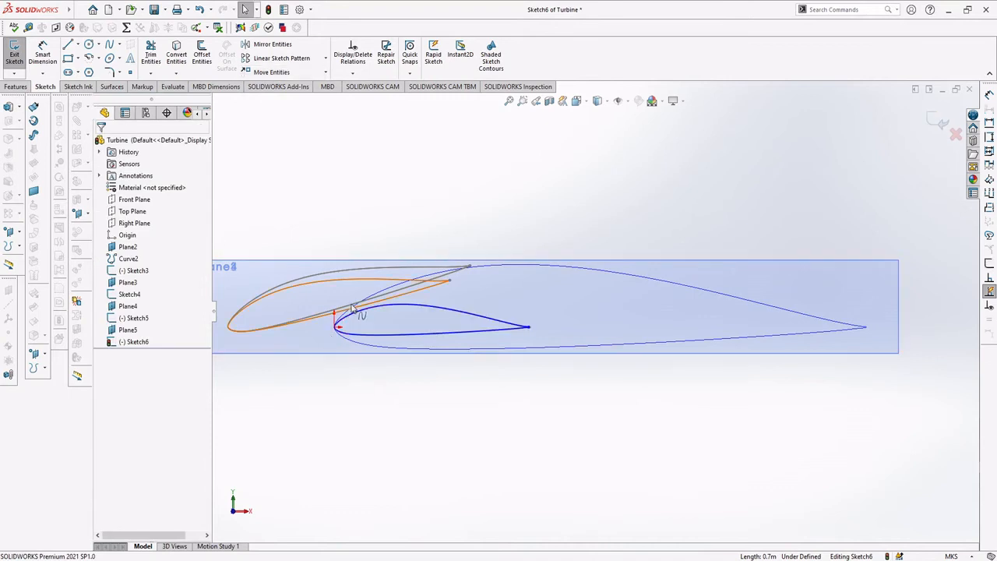
Step: Retry the 8.78° rotation of the scaled airfoil spline, redefining the centre of rotation at the origin
click(410, 309)
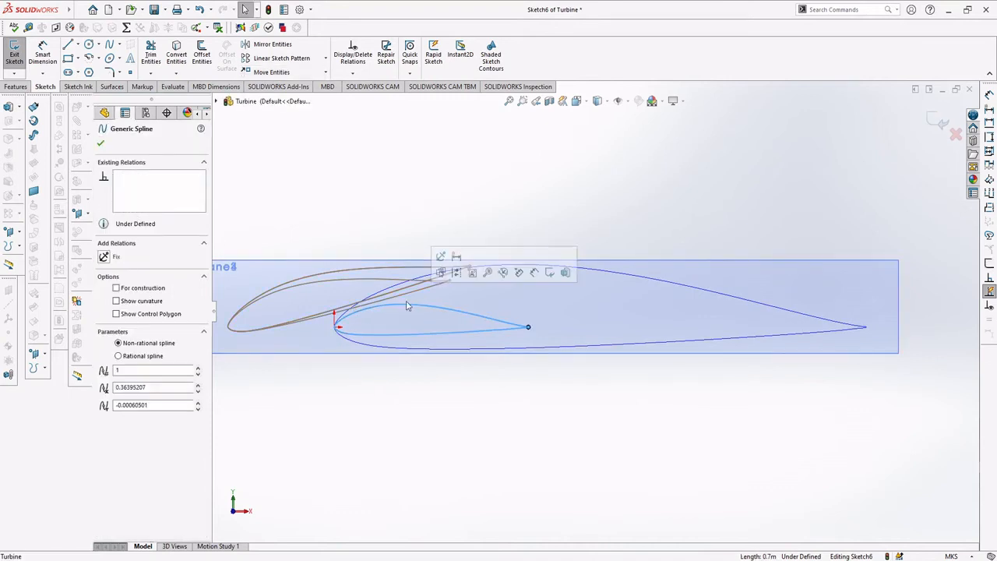
click(326, 71)
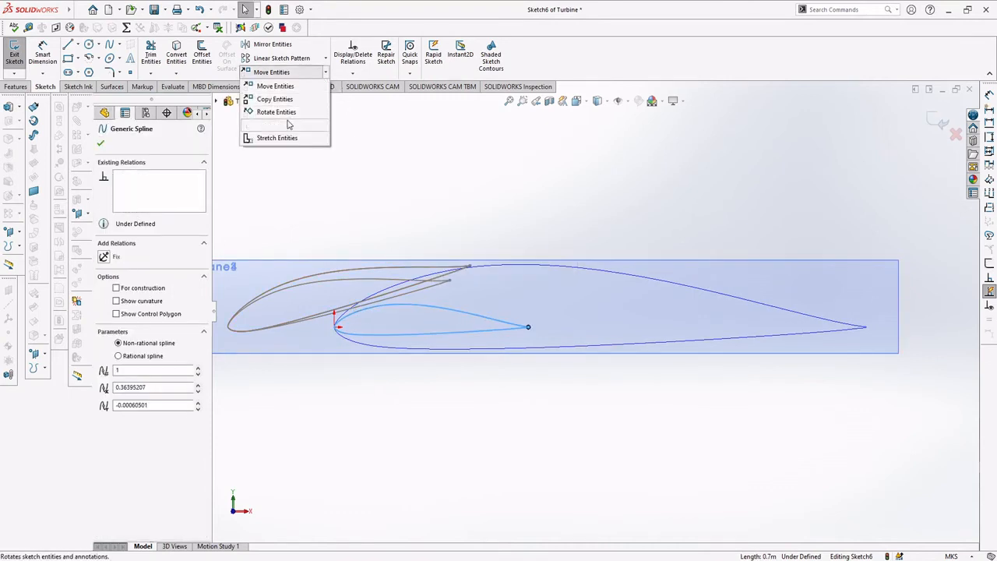
click(431, 304)
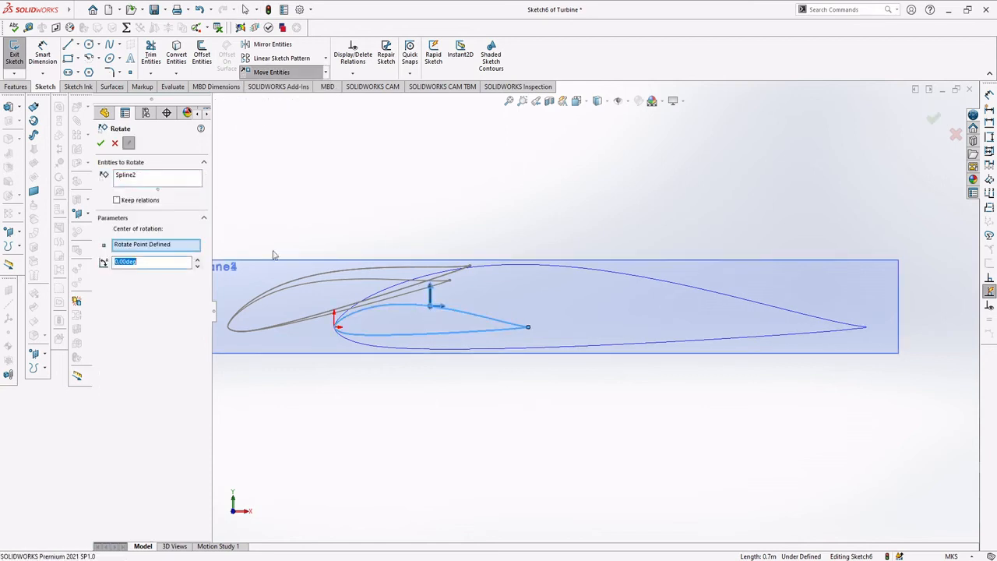
click(334, 327)
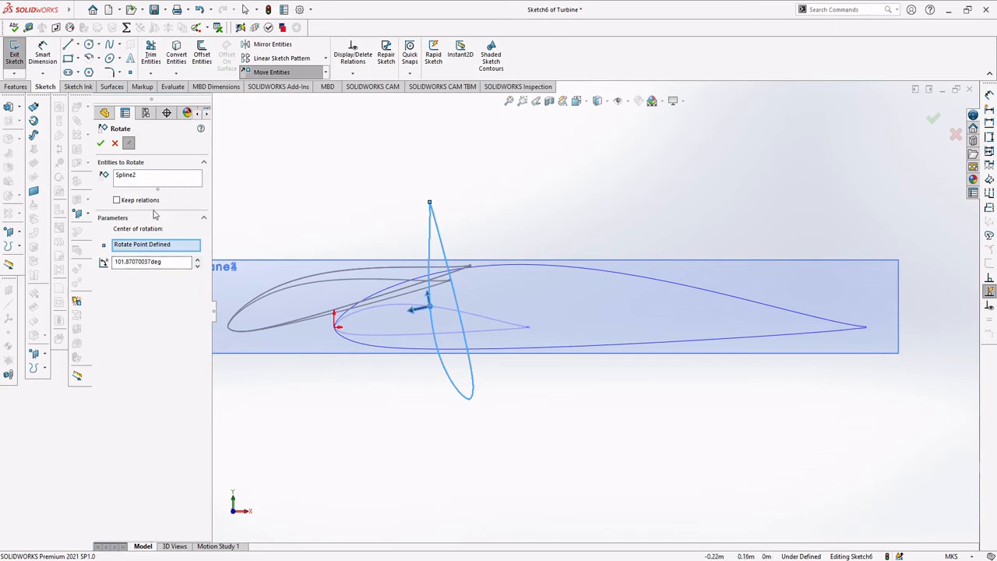
click(140, 247)
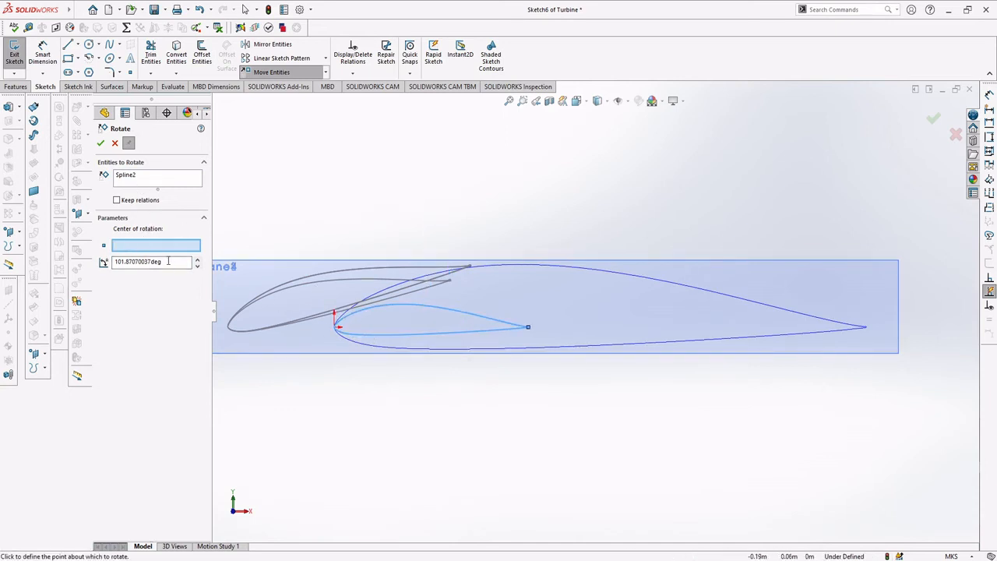
click(137, 262)
click(336, 327)
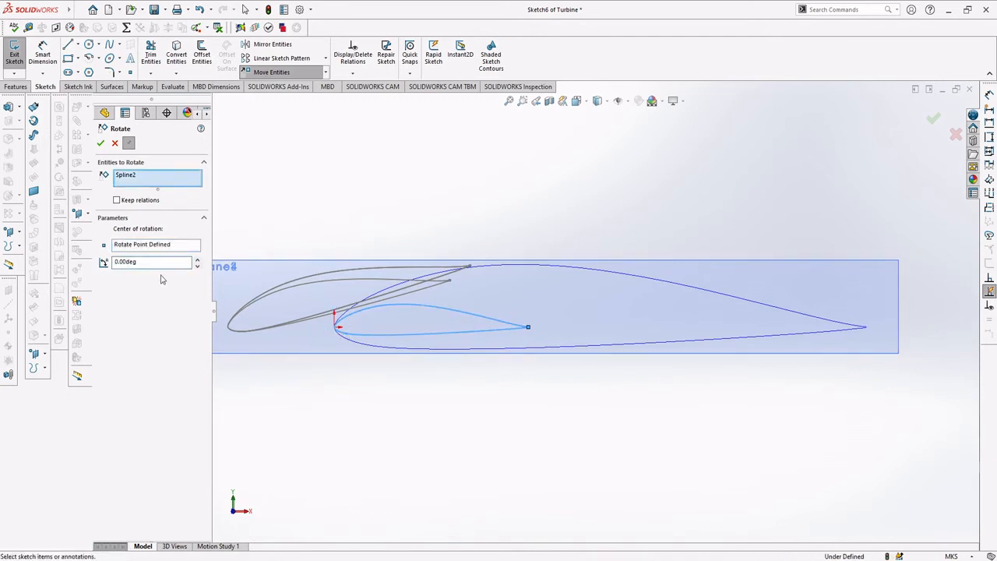
click(150, 262)
text(8)
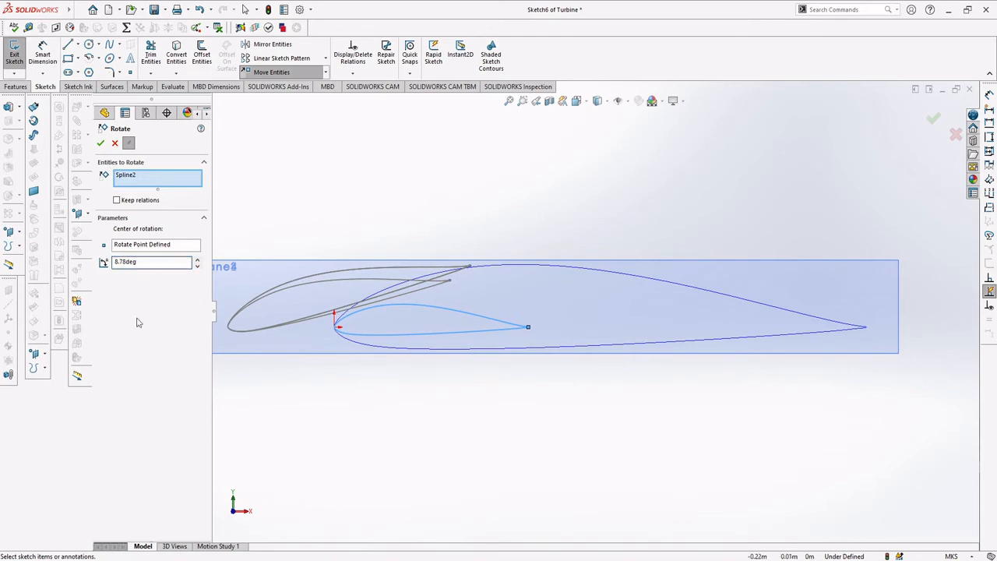
key(Return)
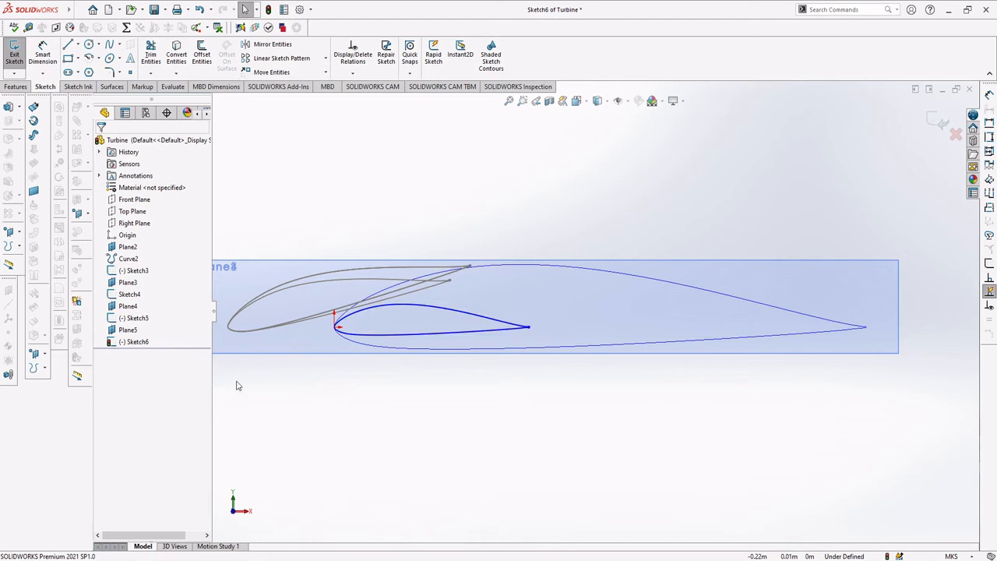
Step: Rotate the scaled airfoil spline 8.78° about the origin
click(434, 316)
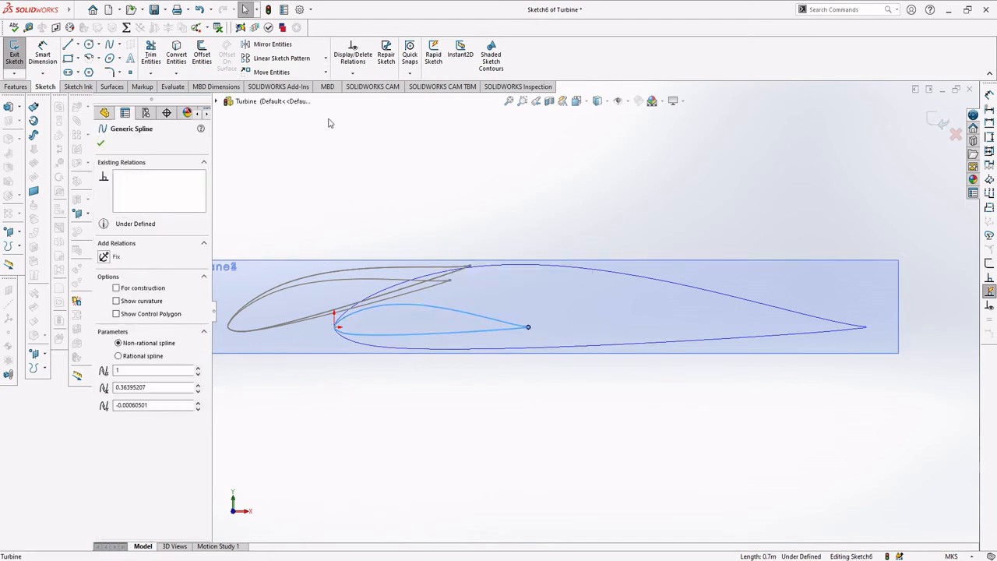
click(326, 72)
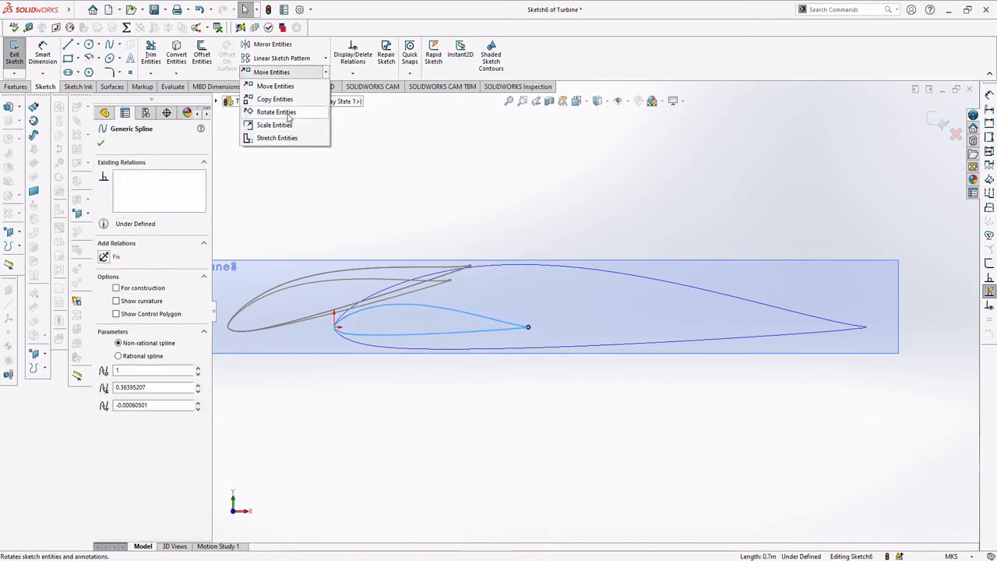
click(276, 112)
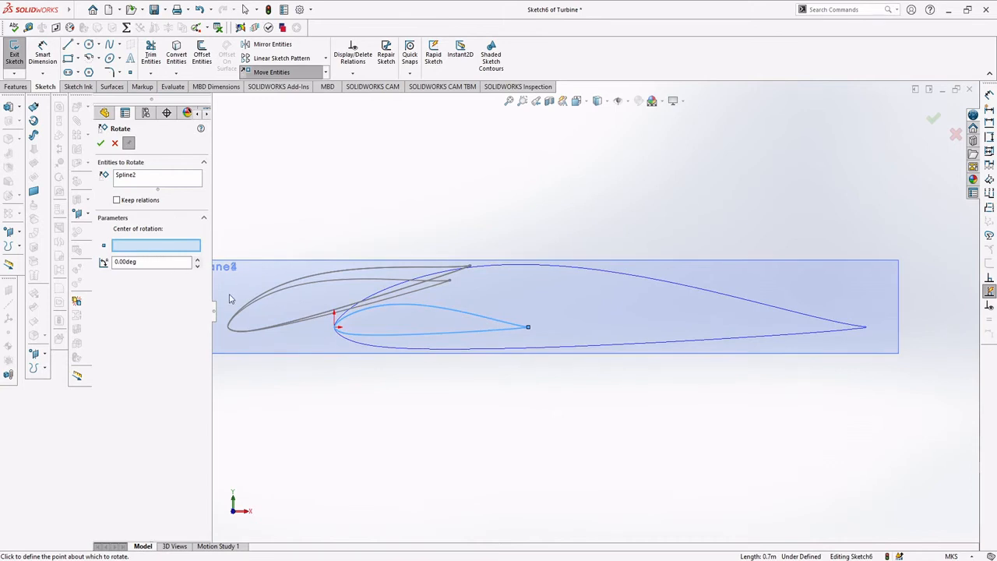
click(336, 328)
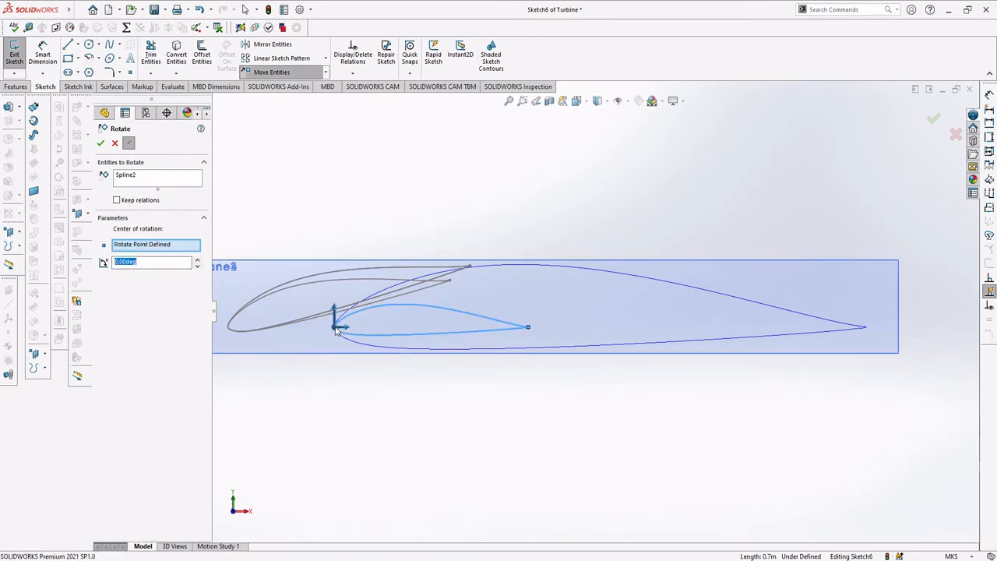
double_click(147, 261)
text(8)
key(Return)
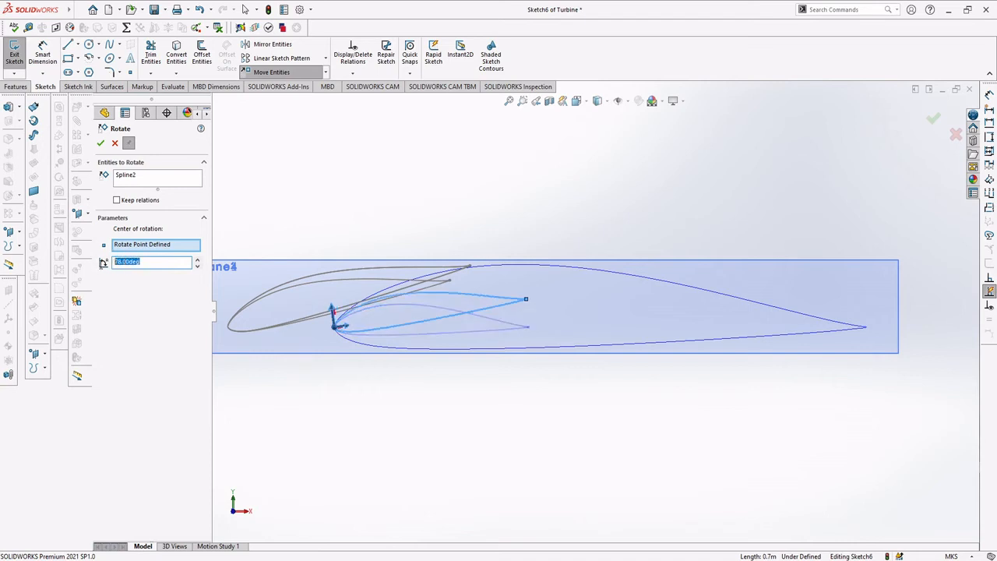
text(8.78)
key(Return)
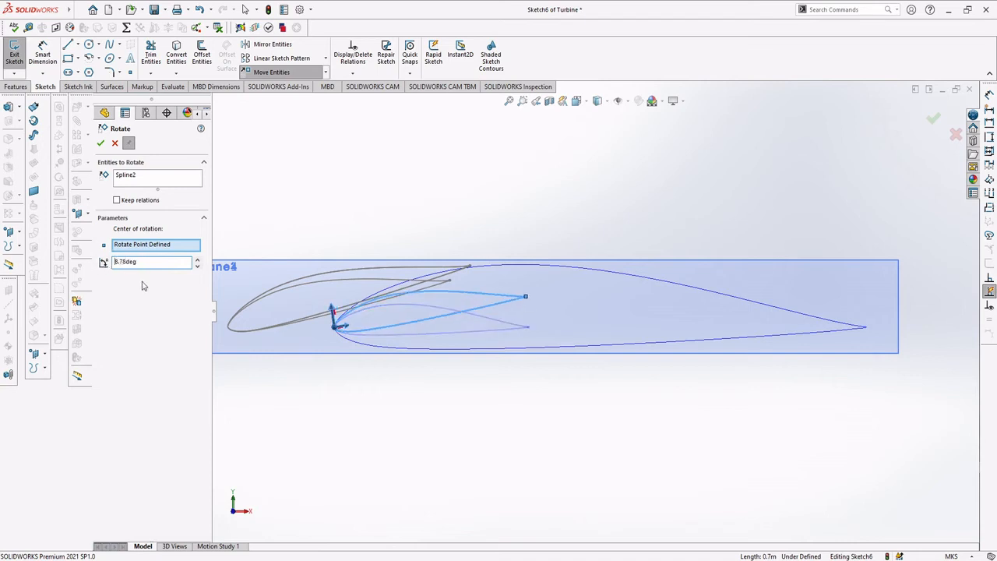
click(100, 143)
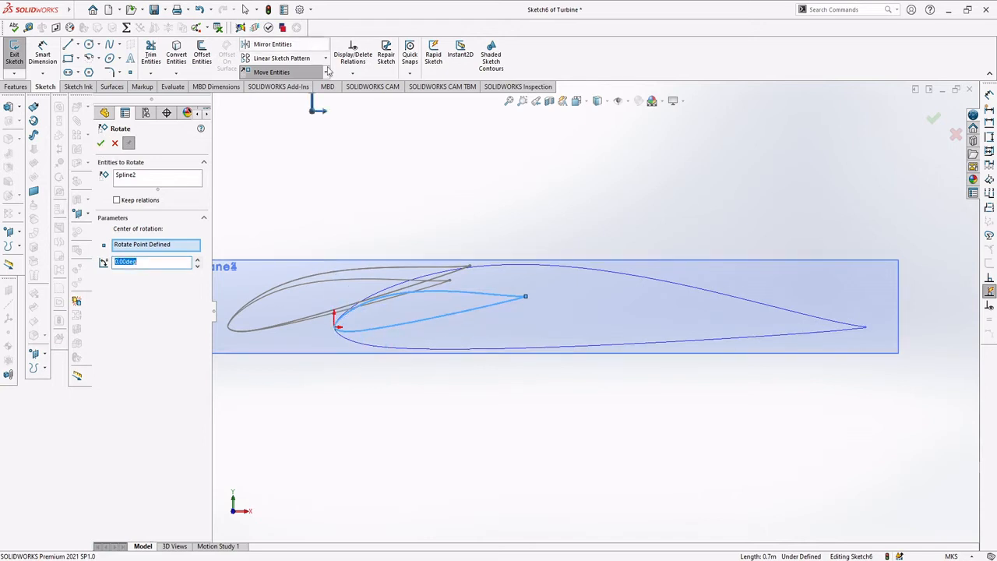
Step: Try to move the rotated airfoil spline by a negative X offset
click(327, 71)
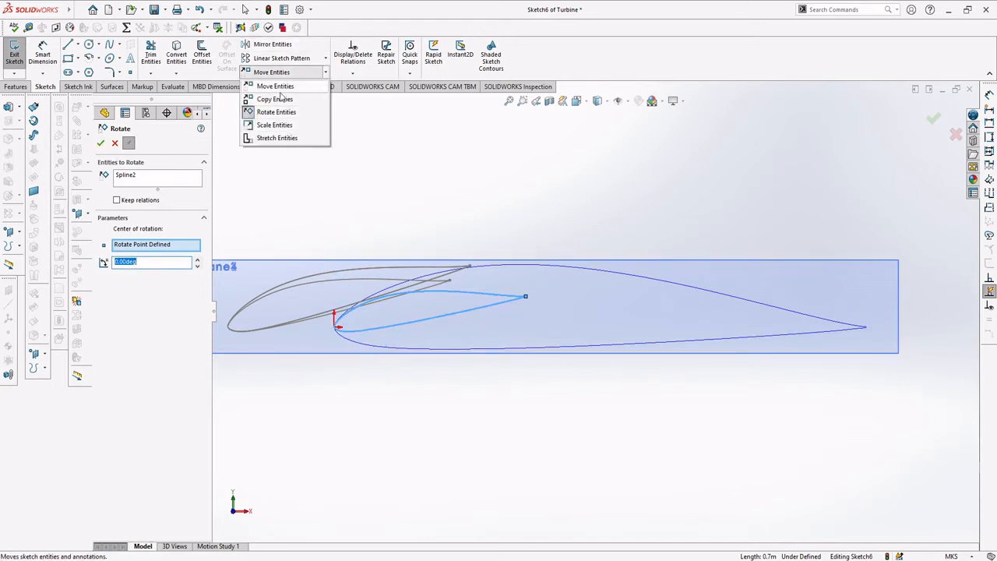
click(275, 86)
drag(129, 257, 88, 254)
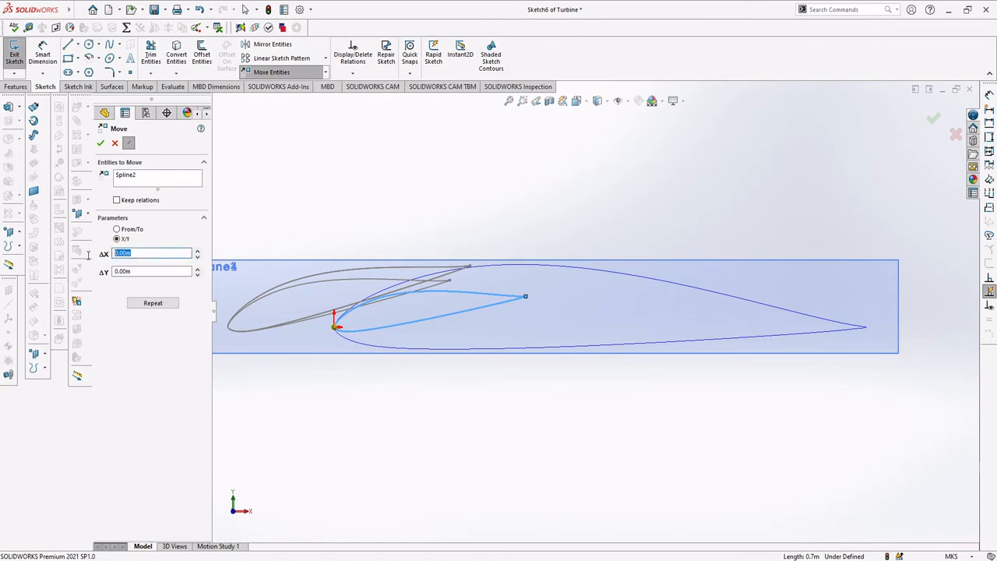
text(-0)
click(102, 144)
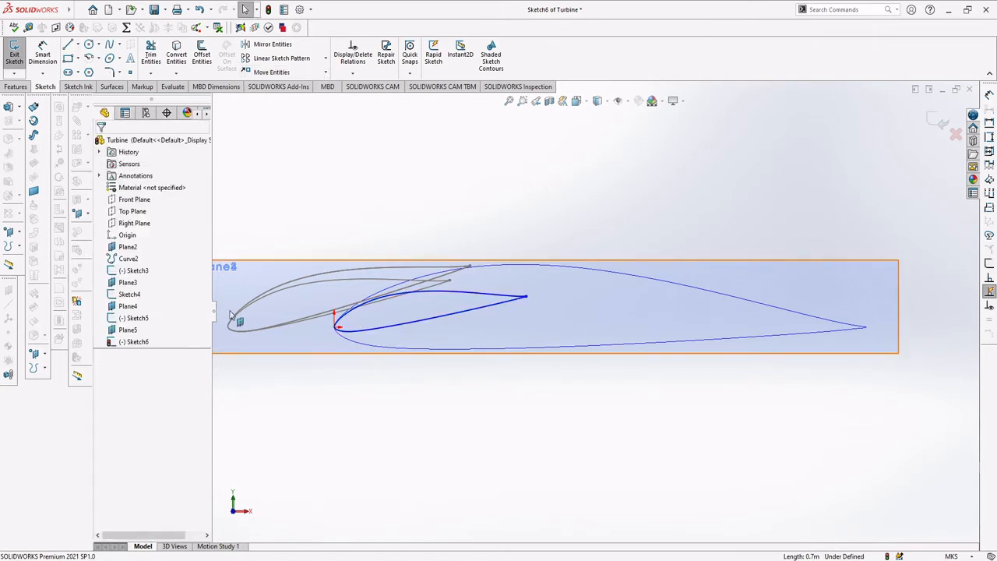
Step: Move the rotated airfoil spline by -0.2 m in X, leaving Y at 0, to align it with the other sections
click(463, 295)
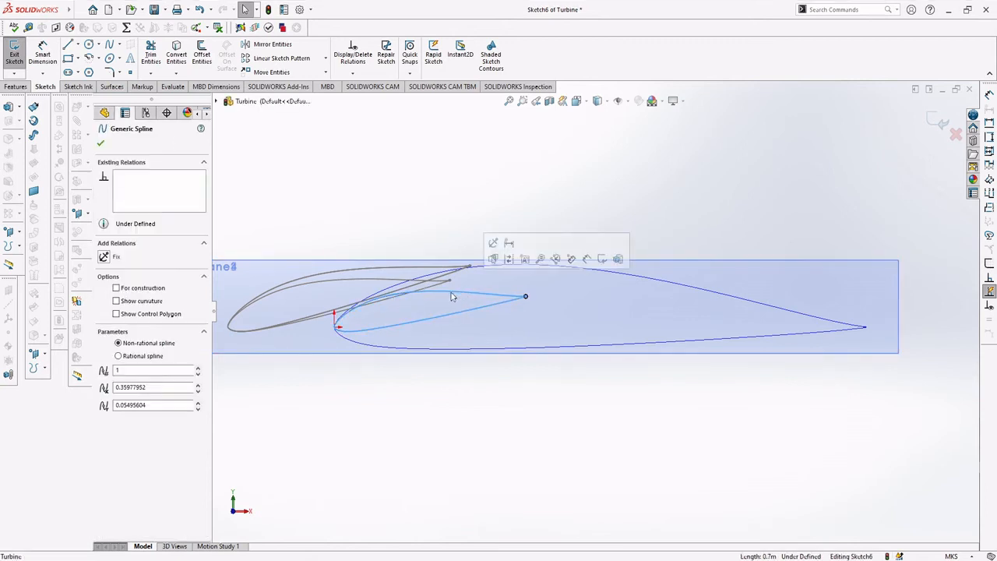
click(326, 72)
click(274, 84)
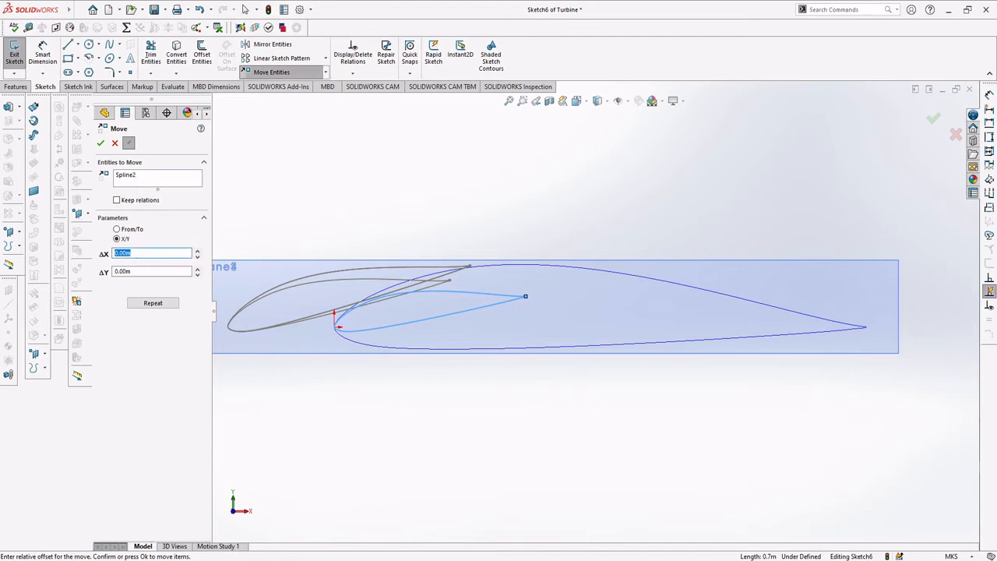
text(-0.2)
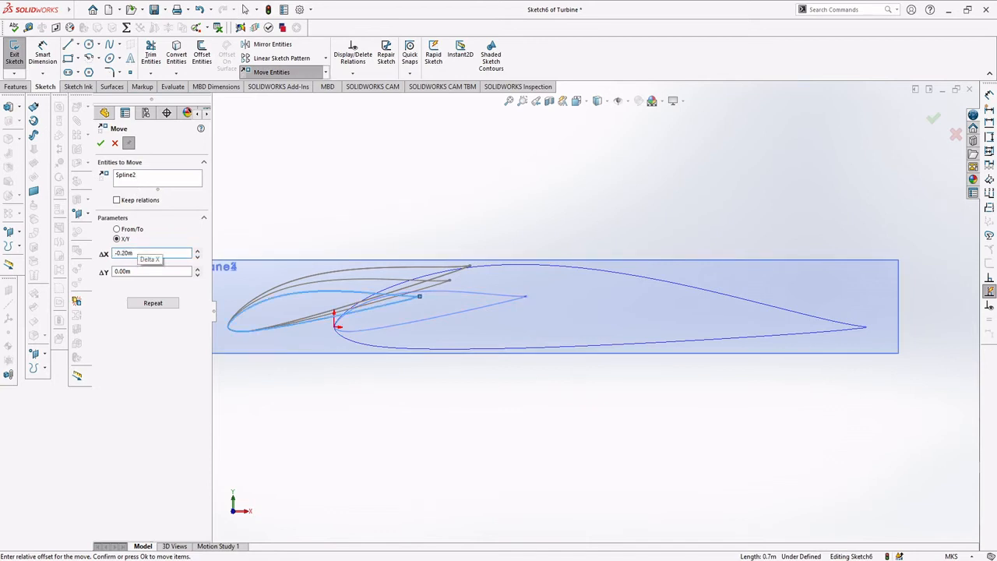
click(100, 142)
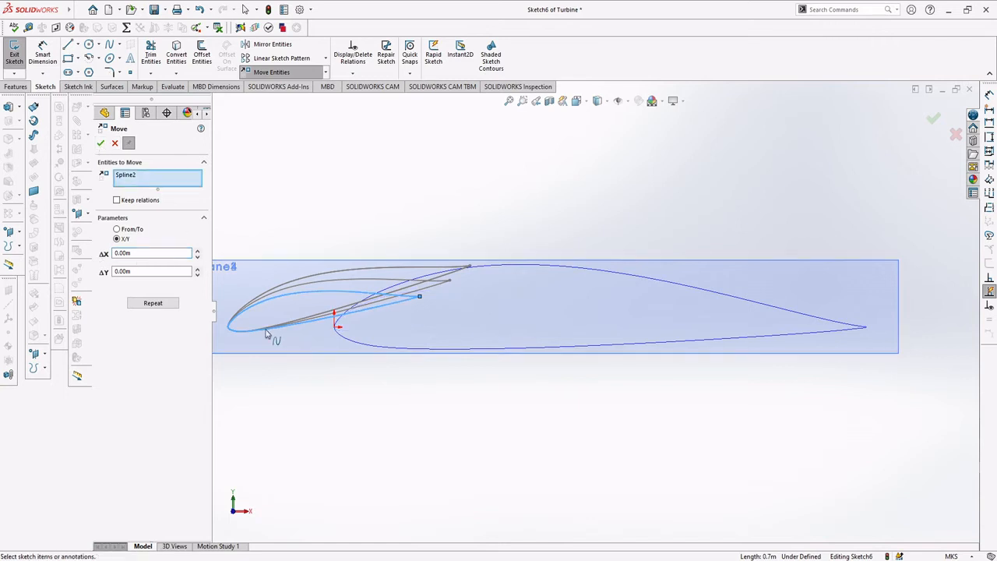
middle_drag(374, 387, 557, 376)
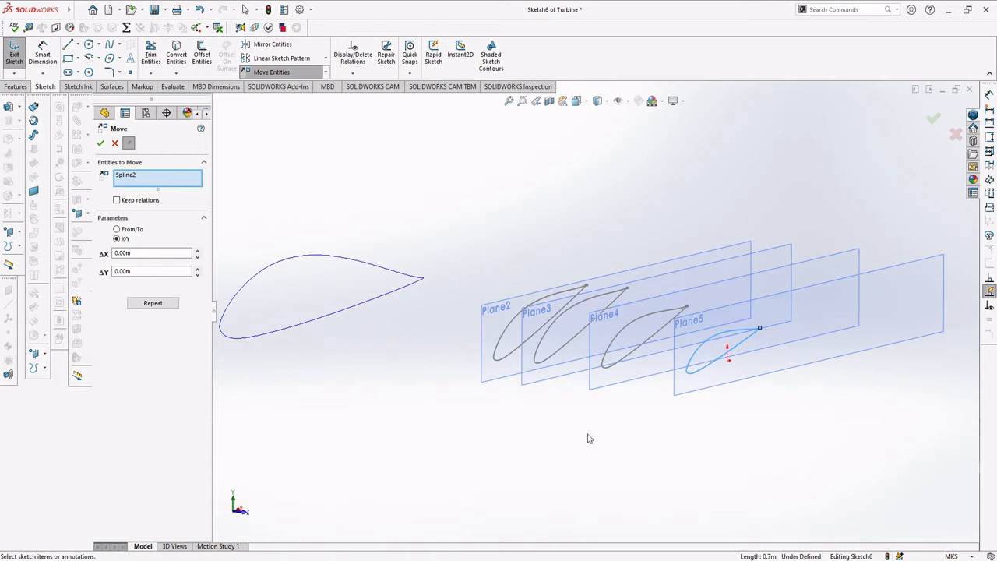
middle_drag(450, 487, 469, 478)
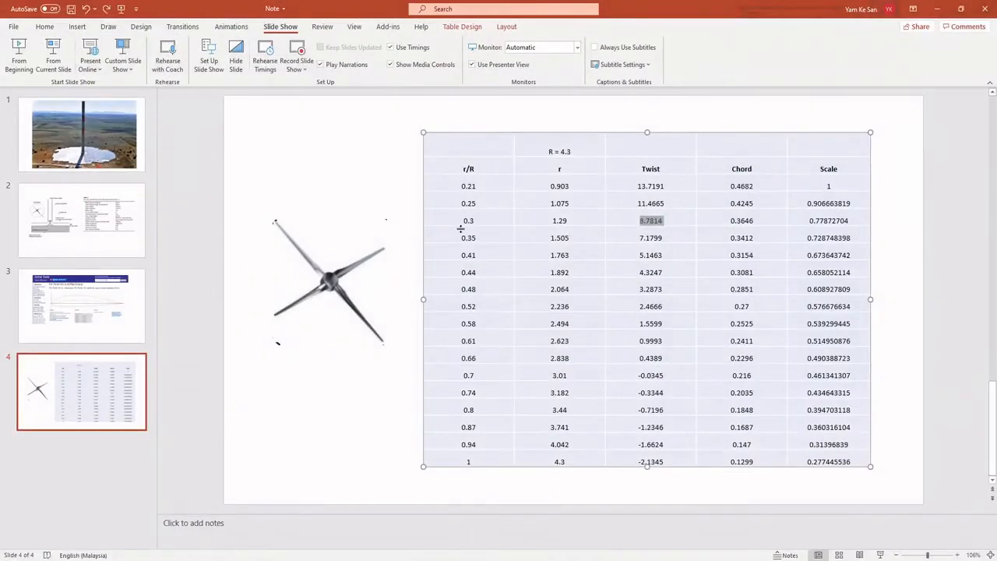
drag(460, 228, 460, 231)
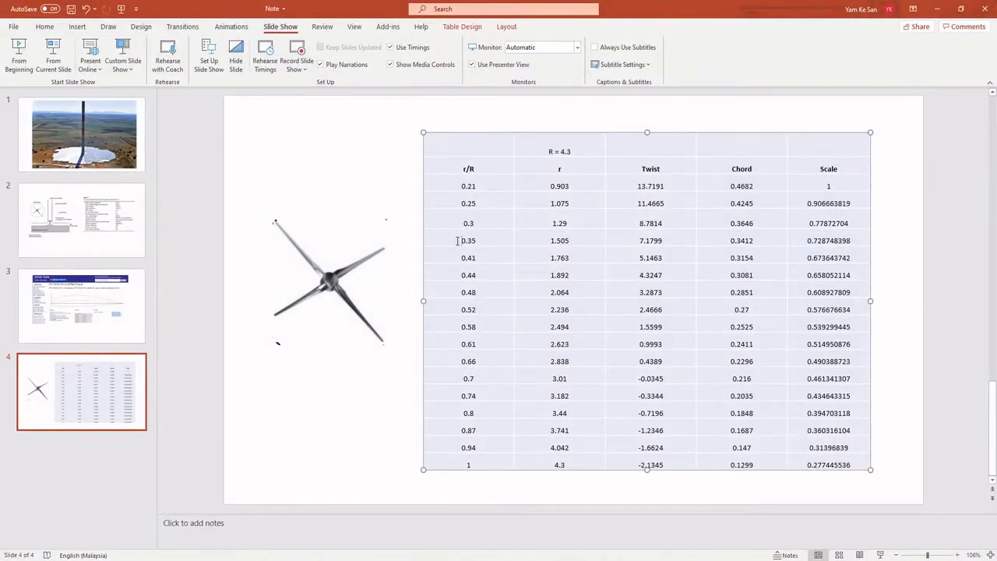
key(ctrl+z)
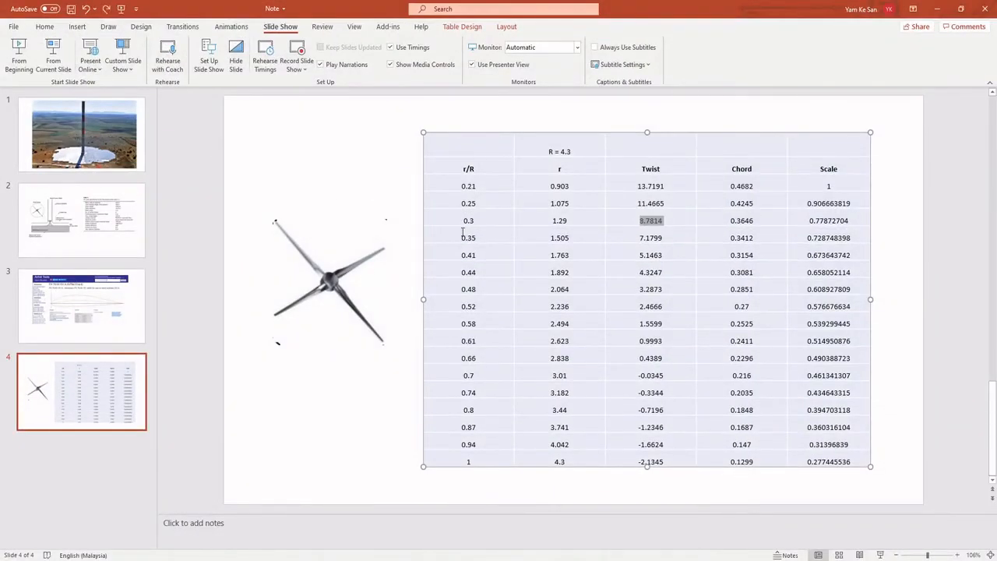
Step: Switch to SOLIDWORKS and examine the spacing and alignment of the airfoil sections along the blade
click(368, 440)
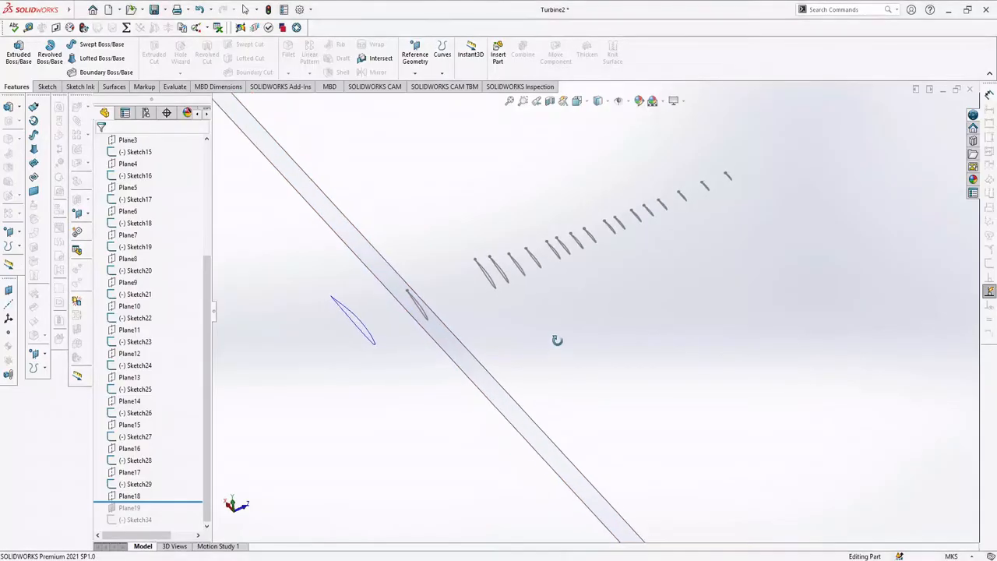
middle_drag(556, 338, 561, 337)
scroll(555, 319, down, 1)
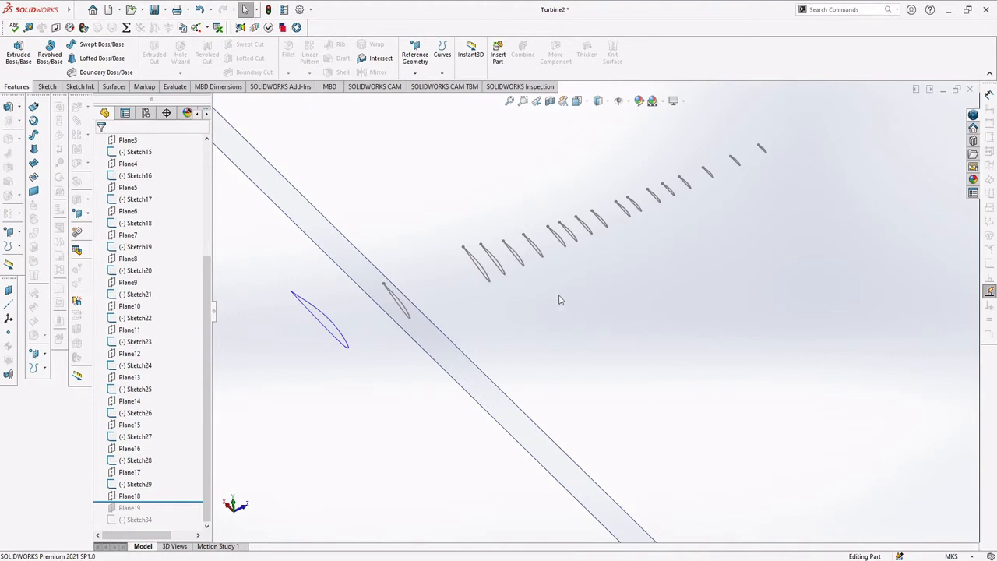
middle_drag(608, 286, 584, 280)
scroll(583, 280, down, 1)
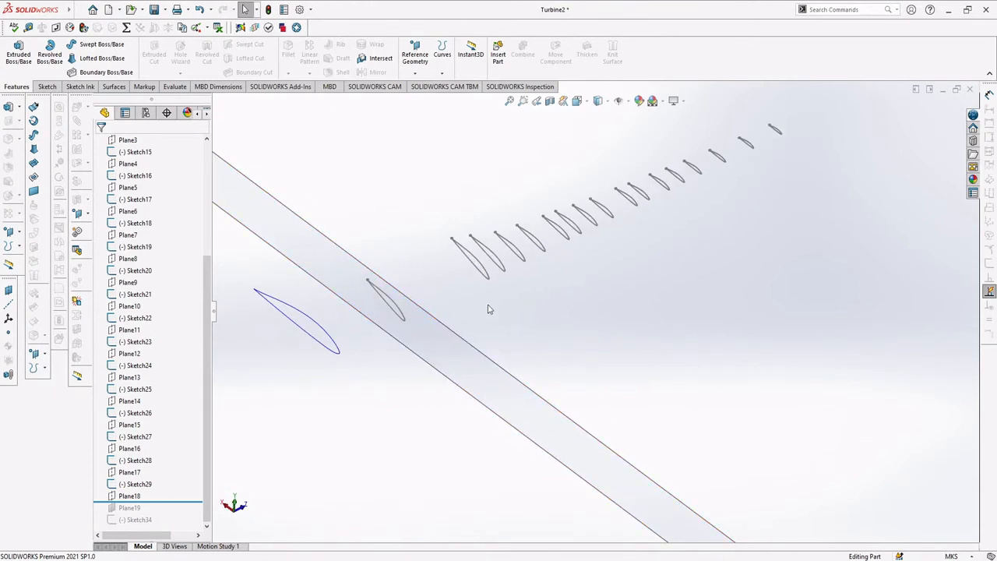
scroll(482, 313, up, 1)
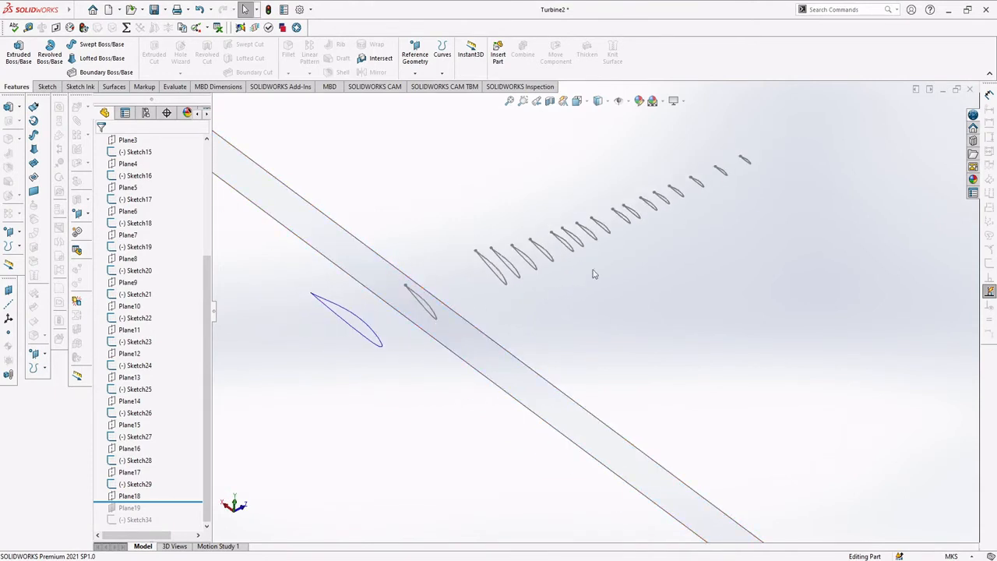
scroll(712, 216, down, 1)
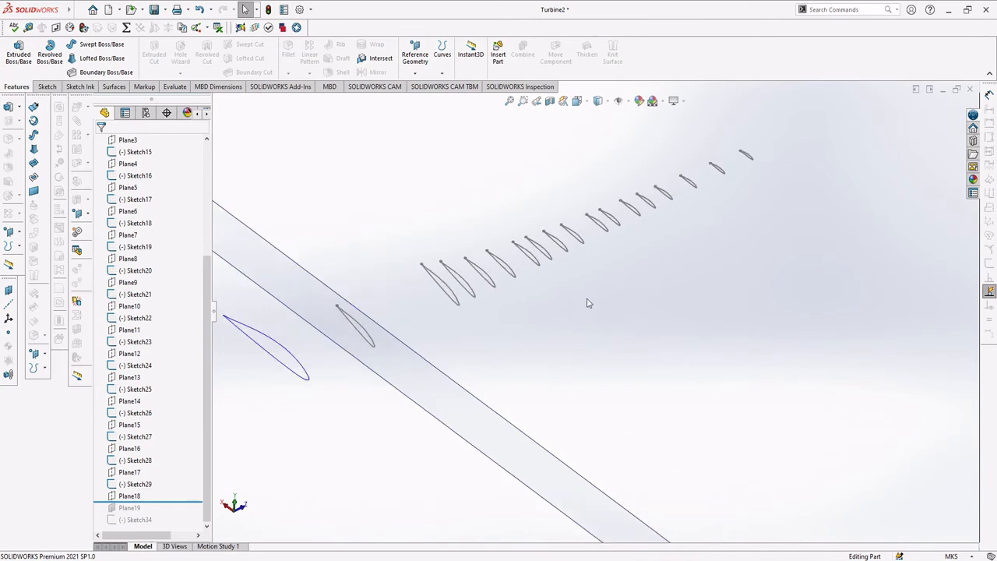
ctrl+middle_drag(587, 299, 588, 309)
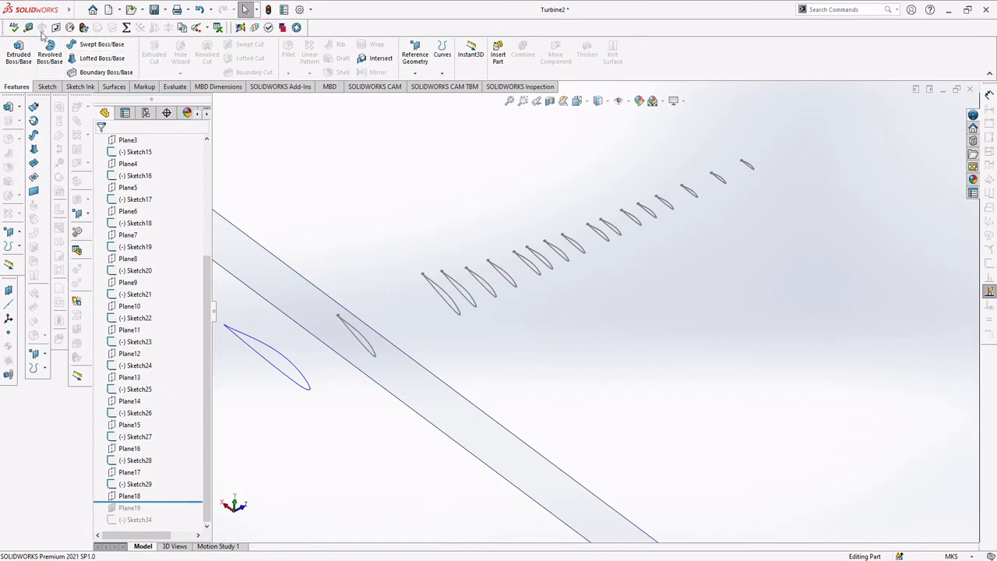
Step: Start a 3D sketch and draw a spline through the trailing-edge points of eight consecutive airfoil sections, beginning at the smallest one
click(45, 87)
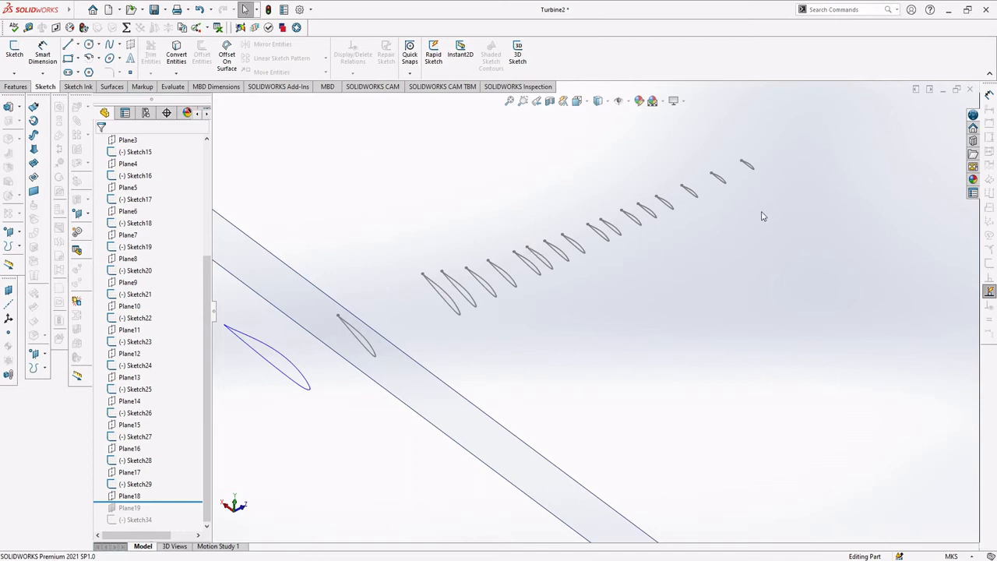
mouse_move(763, 217)
middle_down()
mouse_move(739, 225)
mouse_move(665, 309)
mouse_move(613, 408)
mouse_move(628, 482)
mouse_move(647, 503)
mouse_move(546, 407)
mouse_move(572, 465)
mouse_move(538, 423)
mouse_move(519, 372)
mouse_move(494, 351)
mouse_move(486, 314)
mouse_move(469, 321)
mouse_move(470, 292)
mouse_move(472, 306)
mouse_move(439, 292)
mouse_move(396, 248)
middle_up()
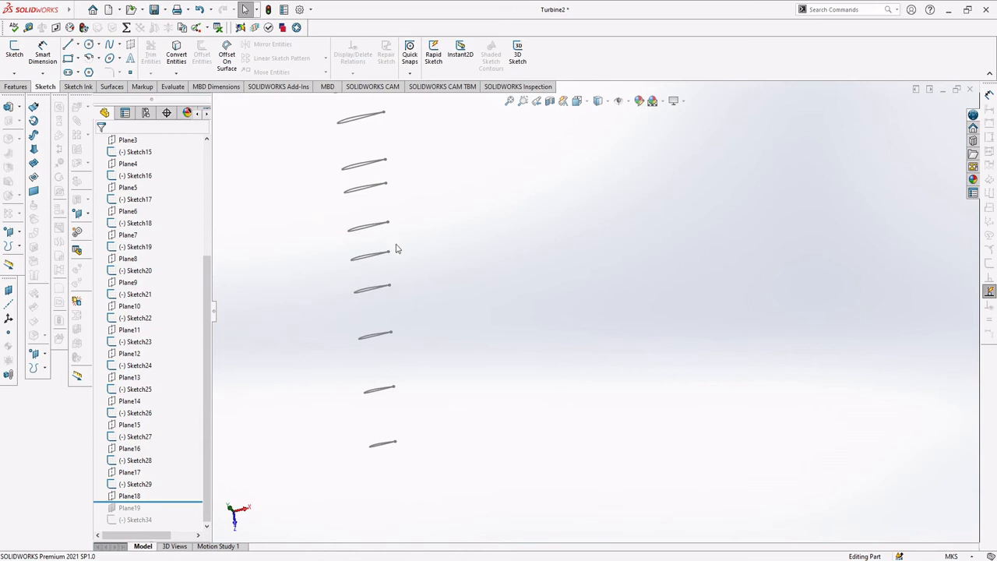
click(517, 53)
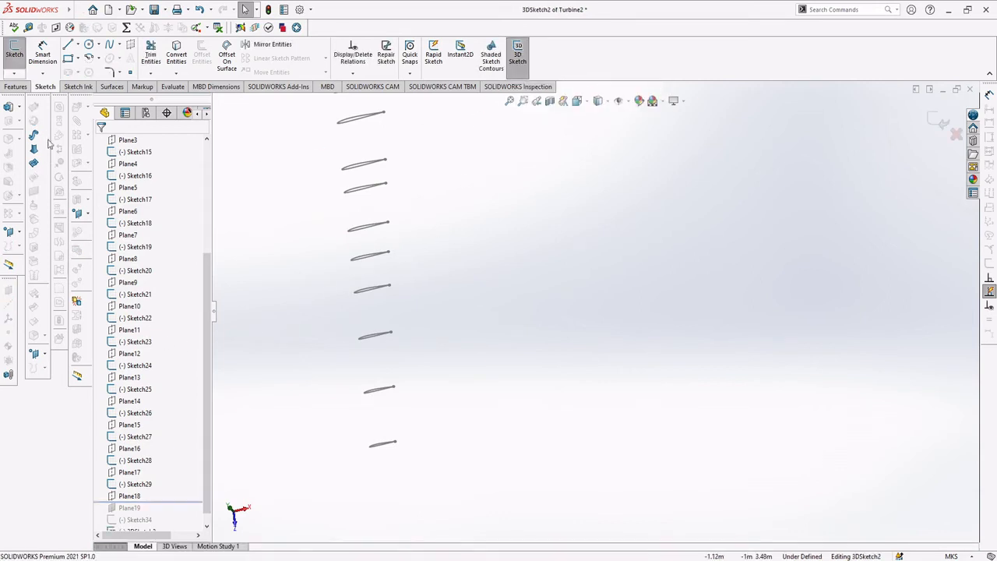
click(110, 45)
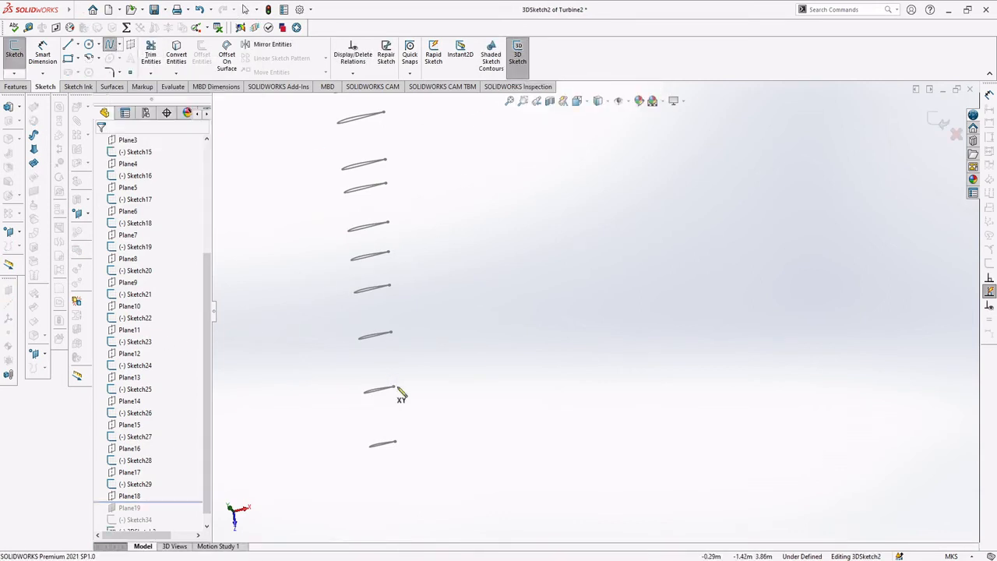
click(395, 442)
click(393, 388)
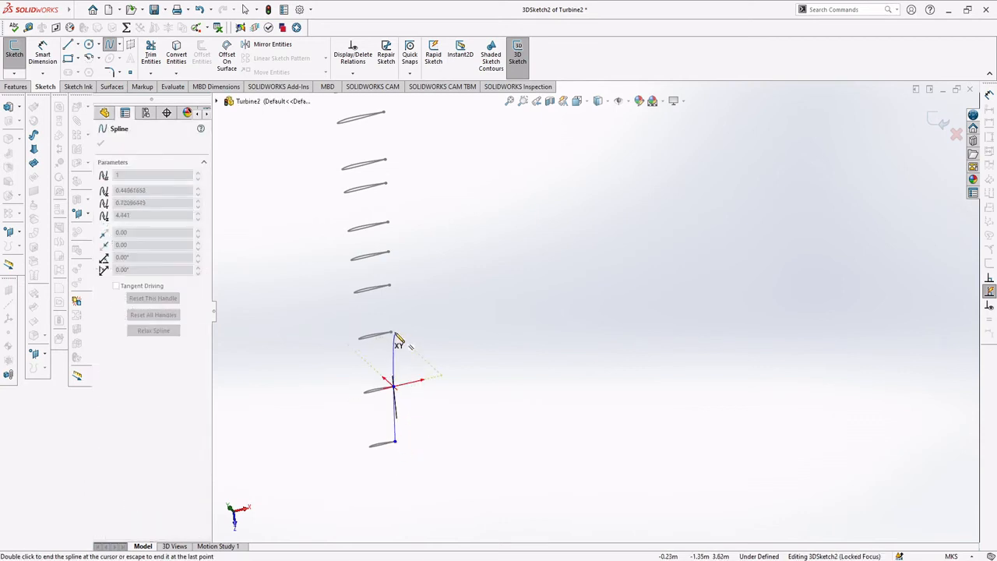
click(391, 333)
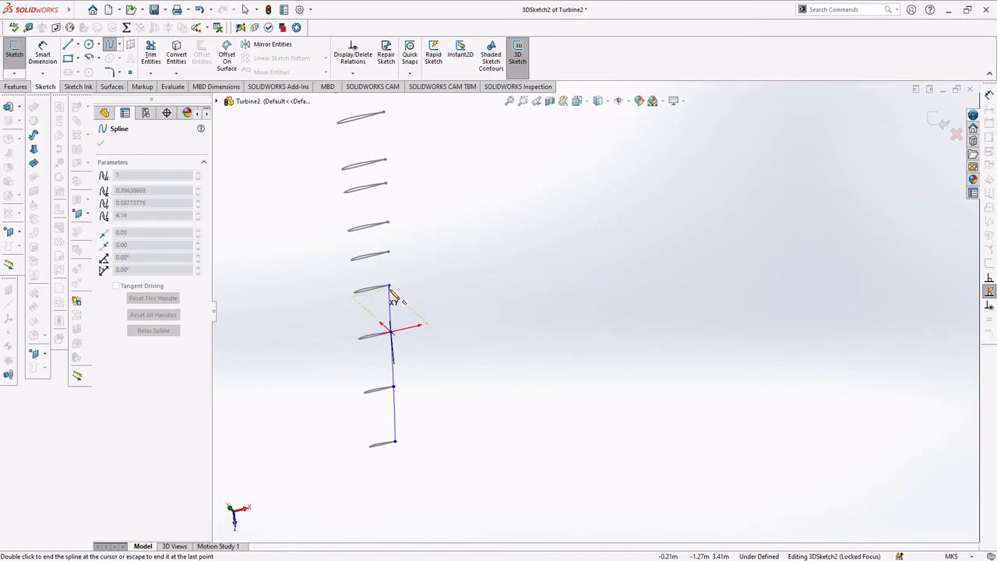
scroll(392, 291, down, 3)
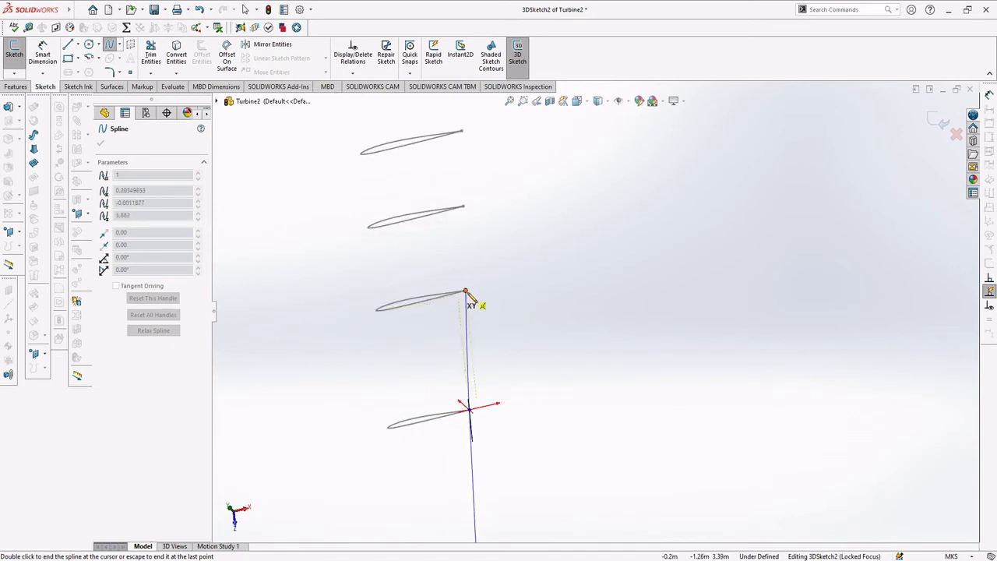
click(466, 291)
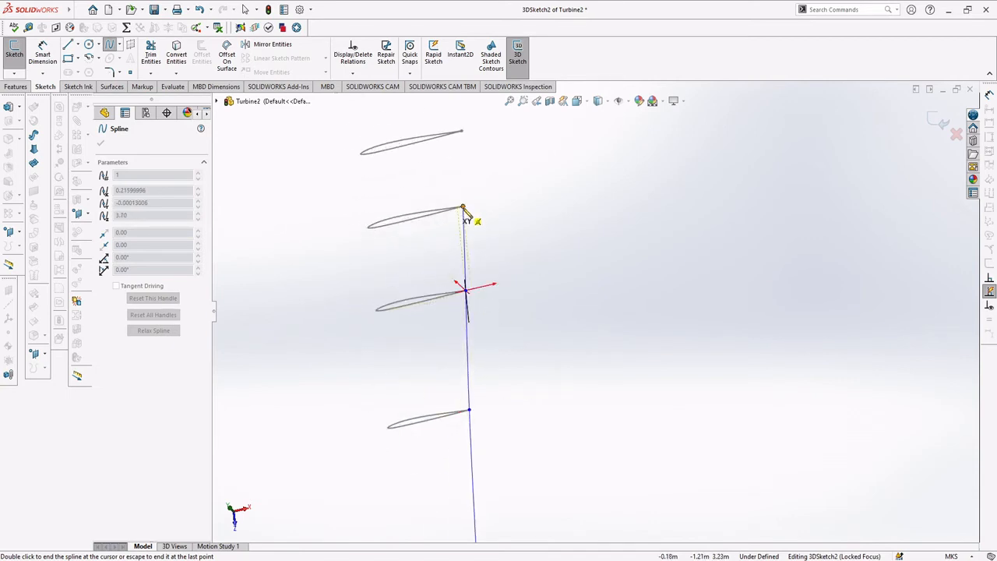
scroll(477, 186, up, 2)
ctrl+middle_drag(523, 193, 460, 322)
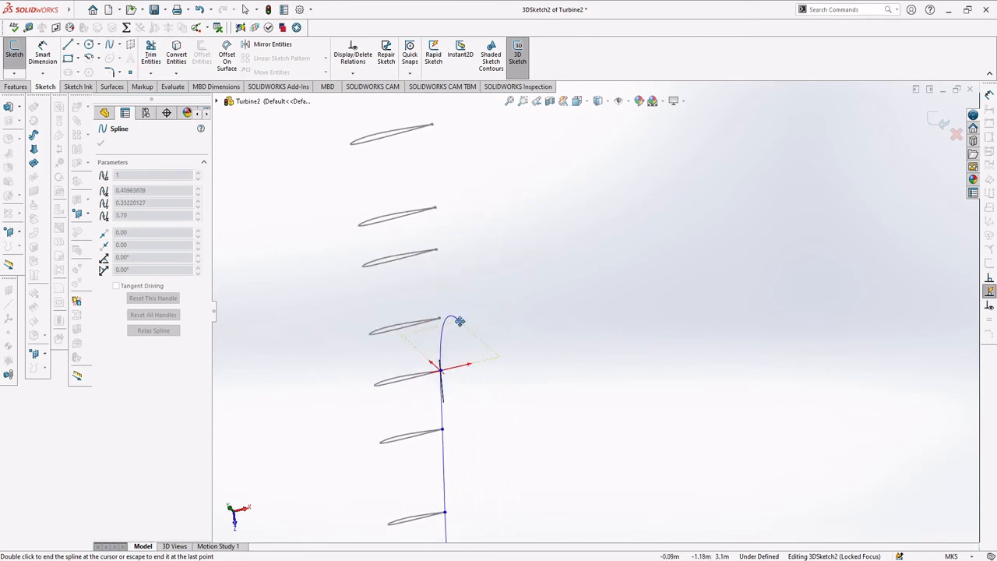
click(440, 320)
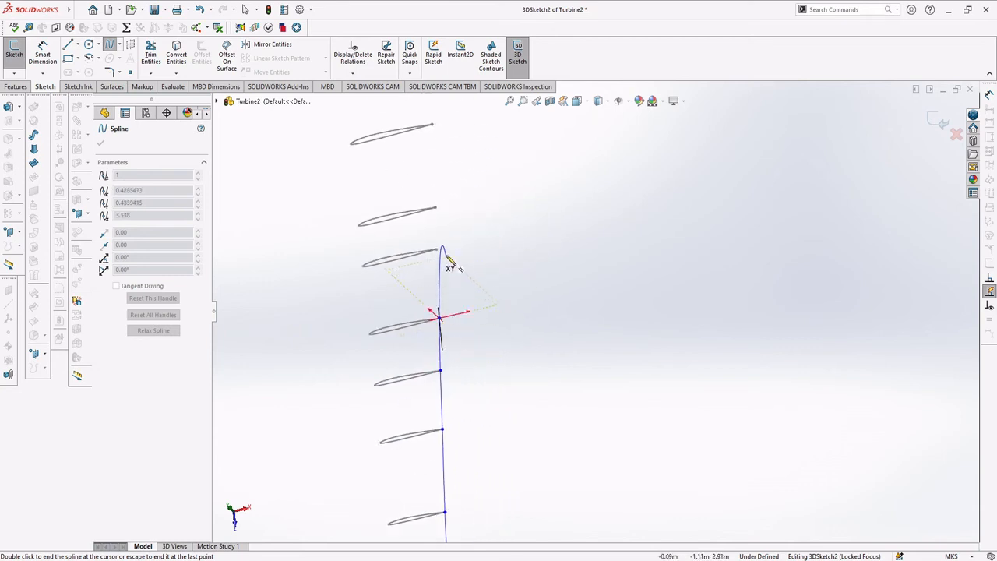
click(435, 207)
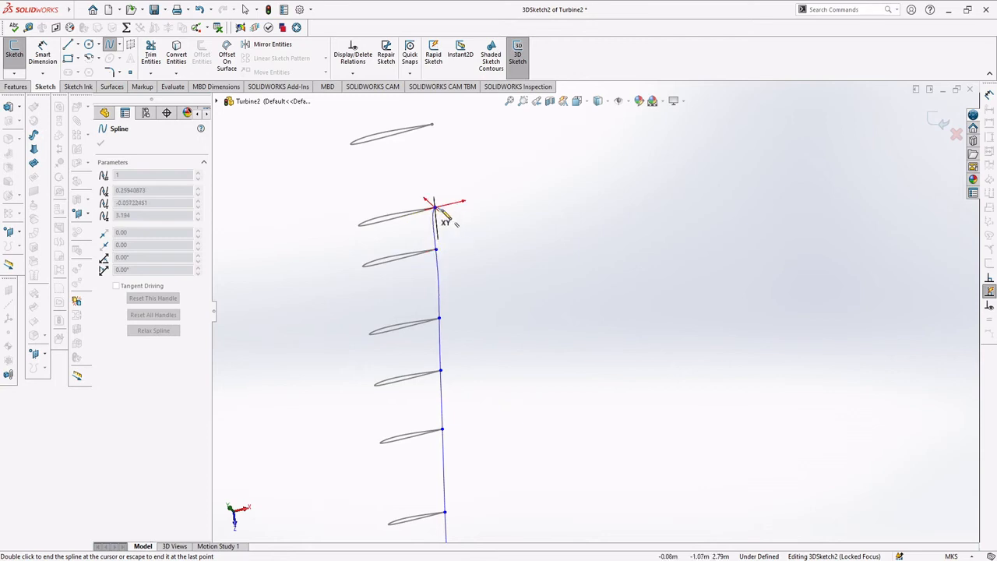
key(Escape)
Step: Draw a second spline from the first spline's end through the trailing-edge points of the next seven larger airfoil sections
ctrl+middle_drag(492, 184, 448, 407)
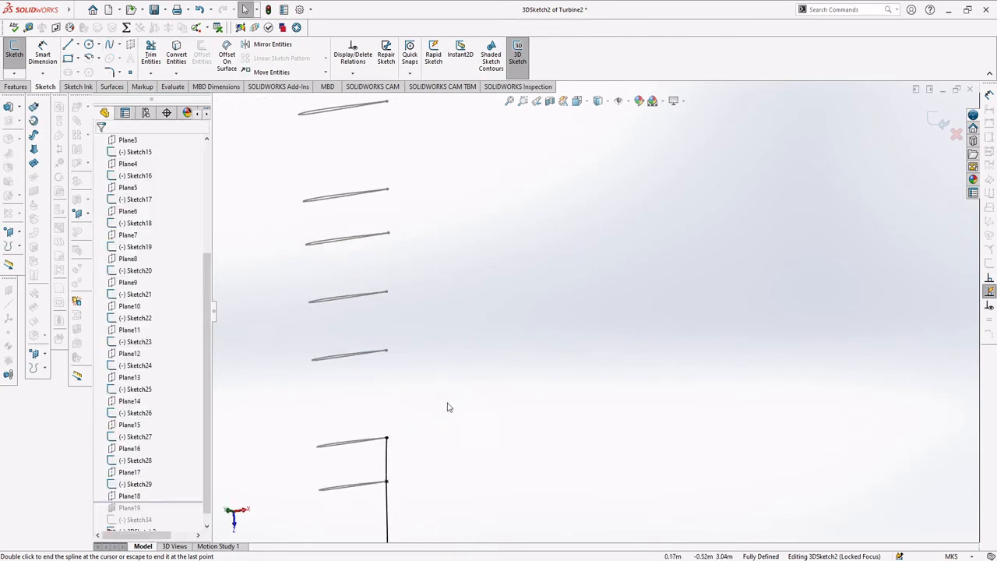
click(110, 44)
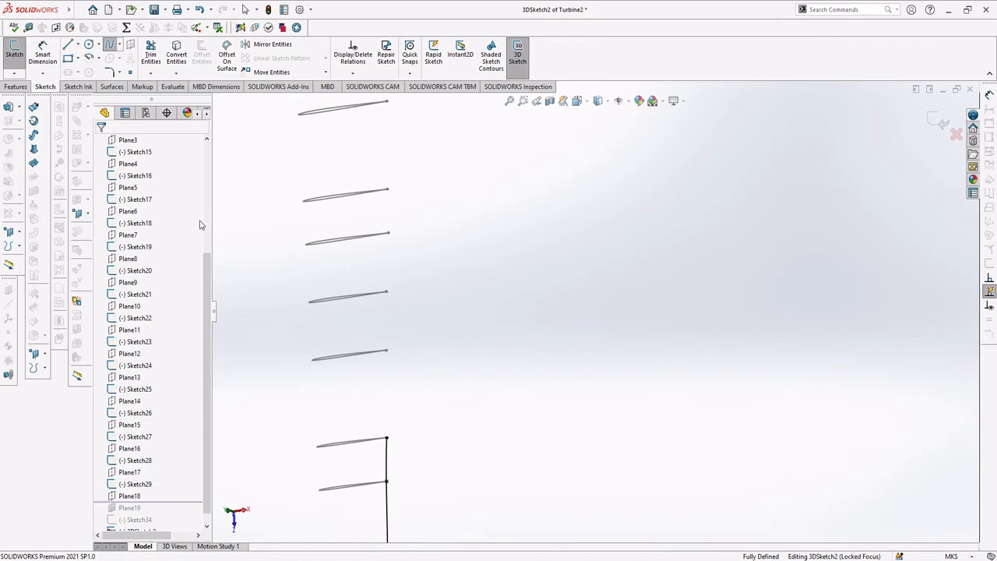
click(387, 438)
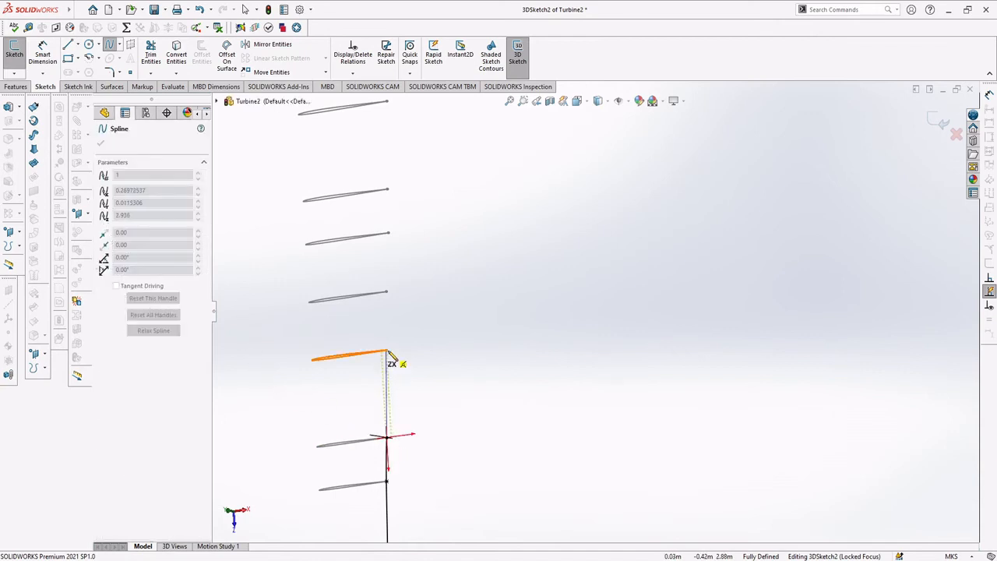
scroll(389, 356, up, 3)
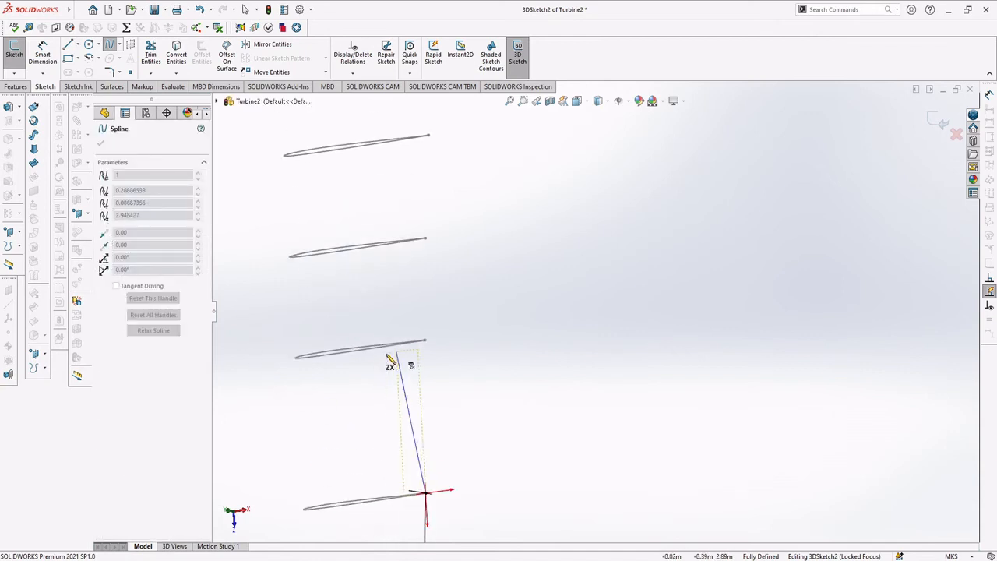
click(426, 341)
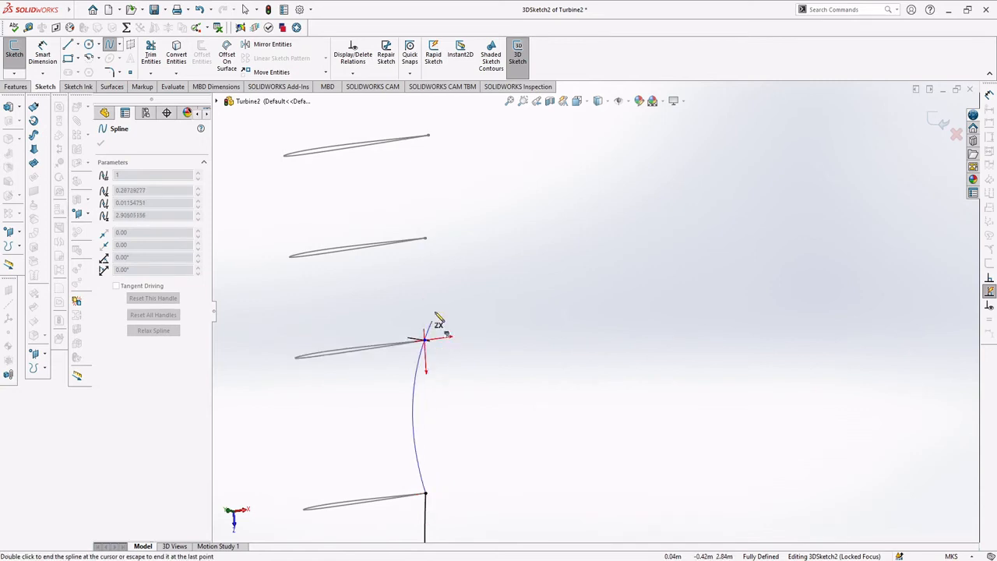
click(426, 242)
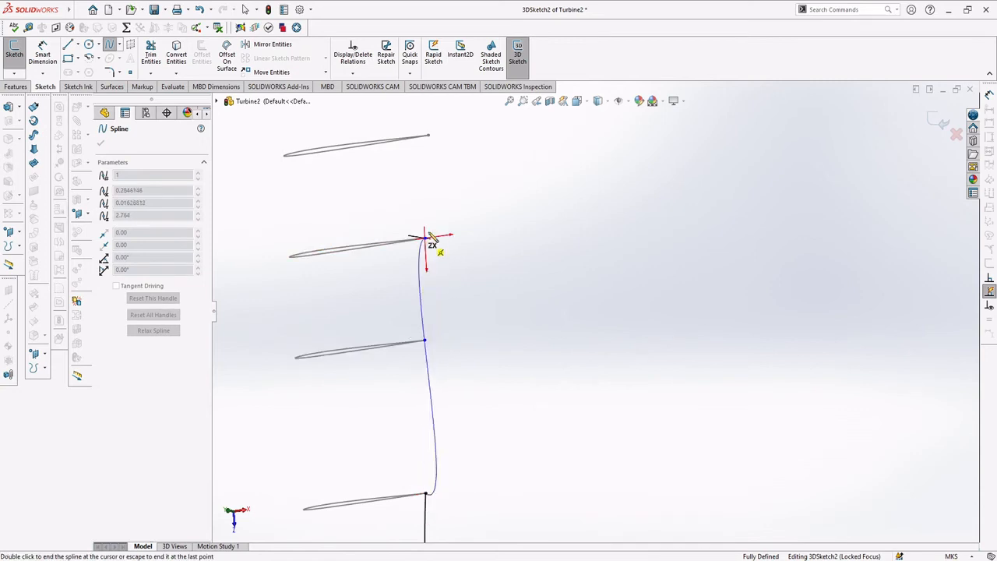
middle_drag(431, 246, 392, 392)
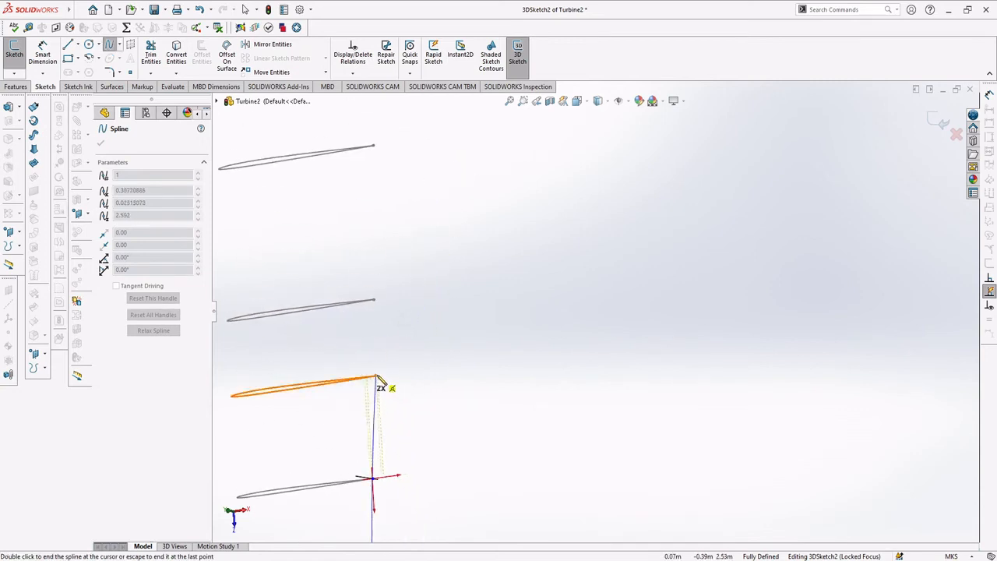
click(379, 379)
click(375, 301)
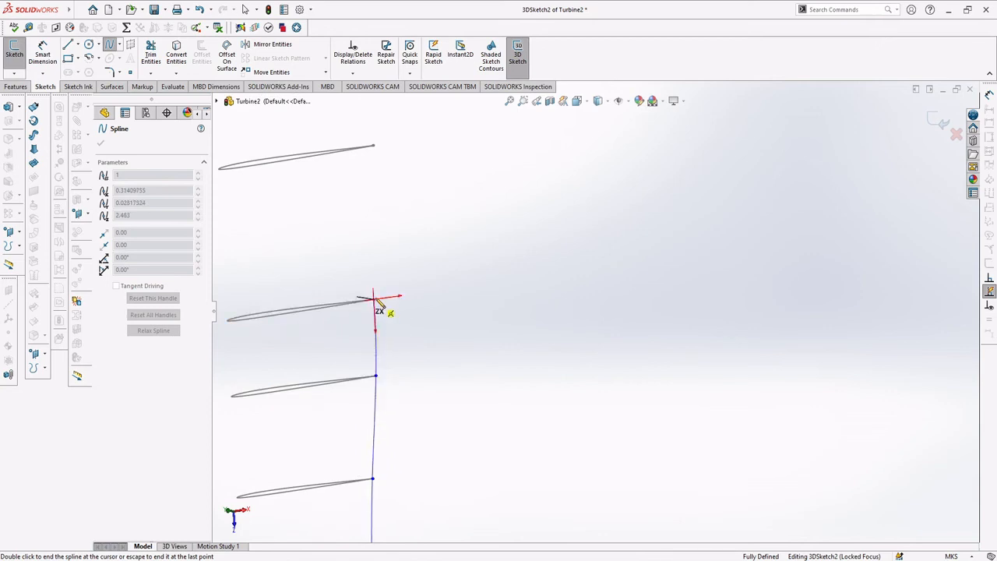
click(374, 146)
scroll(417, 240, up, 6)
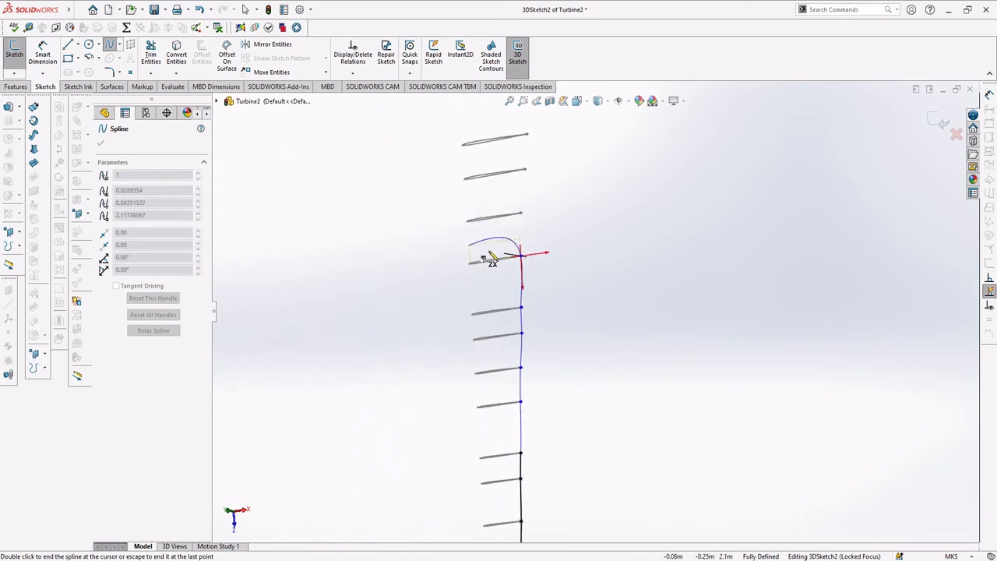
scroll(532, 219, down, 5)
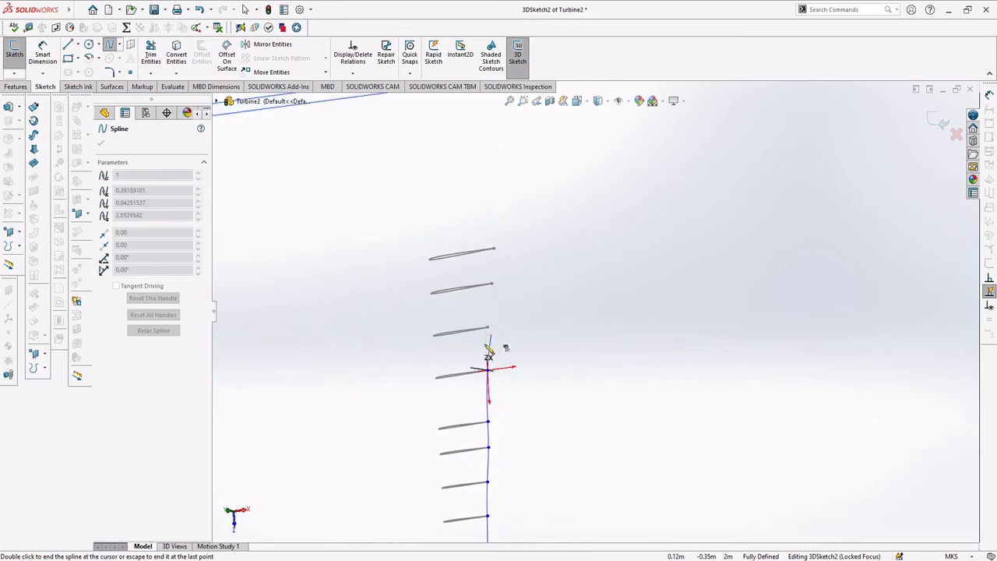
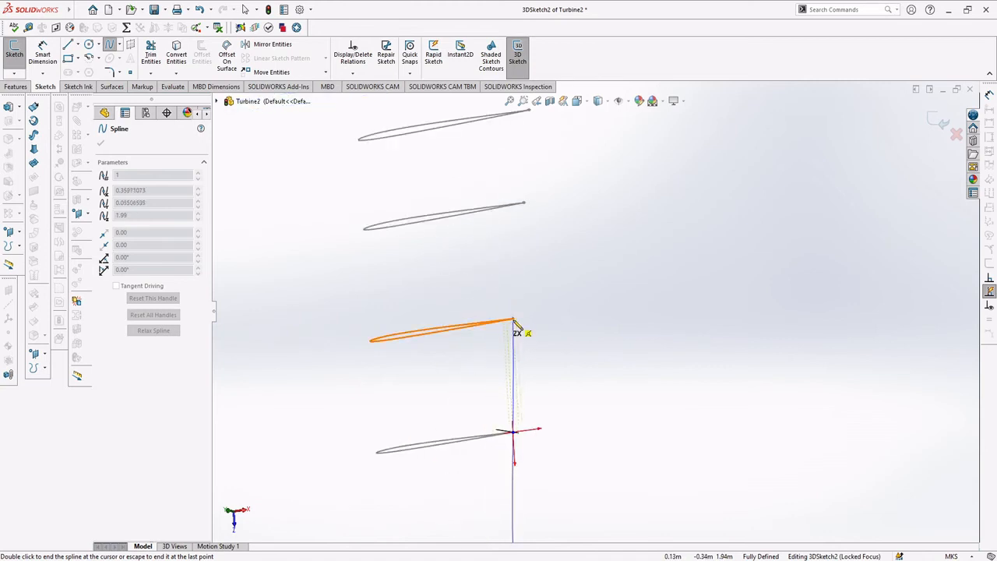
click(512, 319)
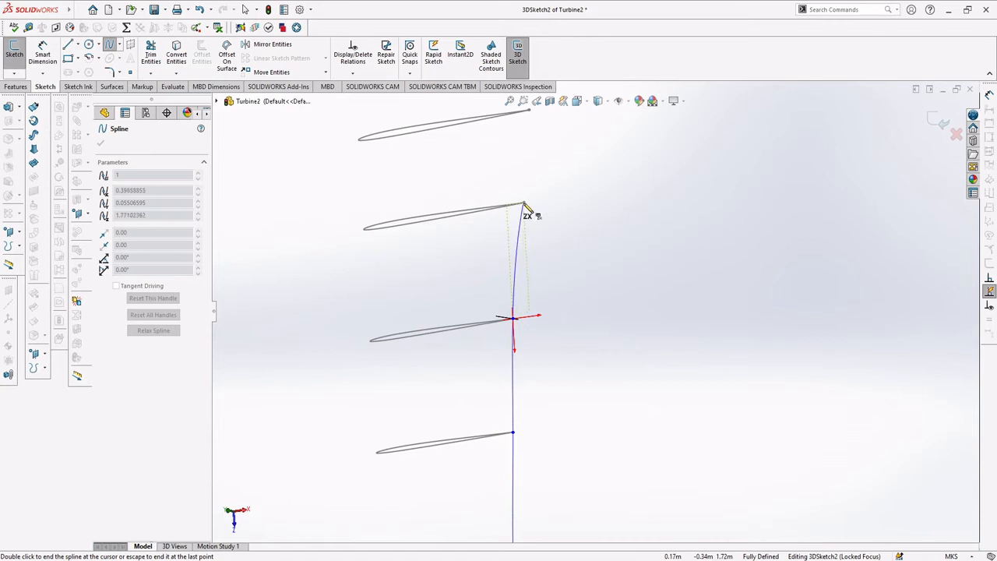
double_click(524, 205)
Step: Draw a short spline from the second spline's end to the trailing-edge point of the next larger airfoil section
click(524, 205)
ctrl+middle_drag(524, 197, 494, 289)
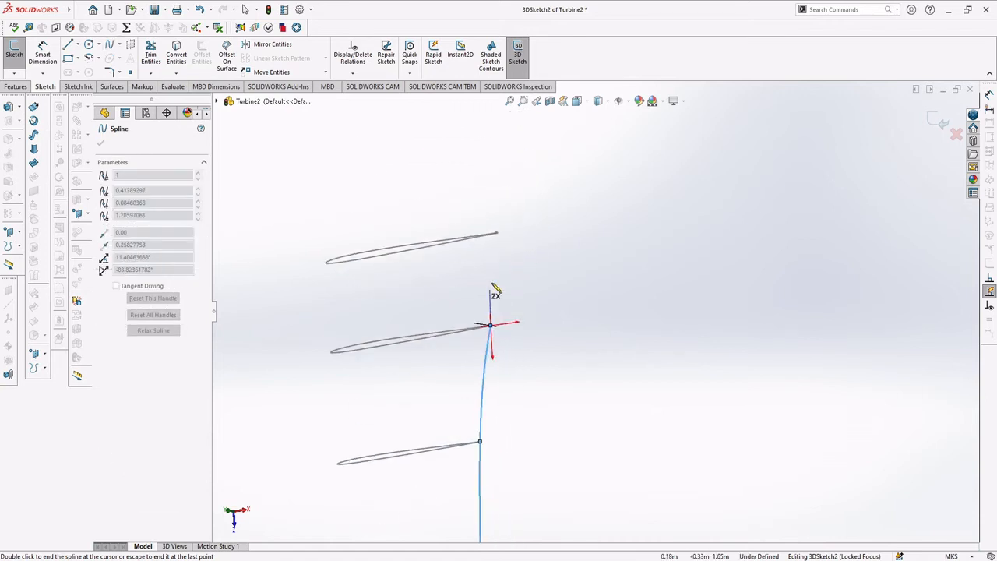
click(500, 235)
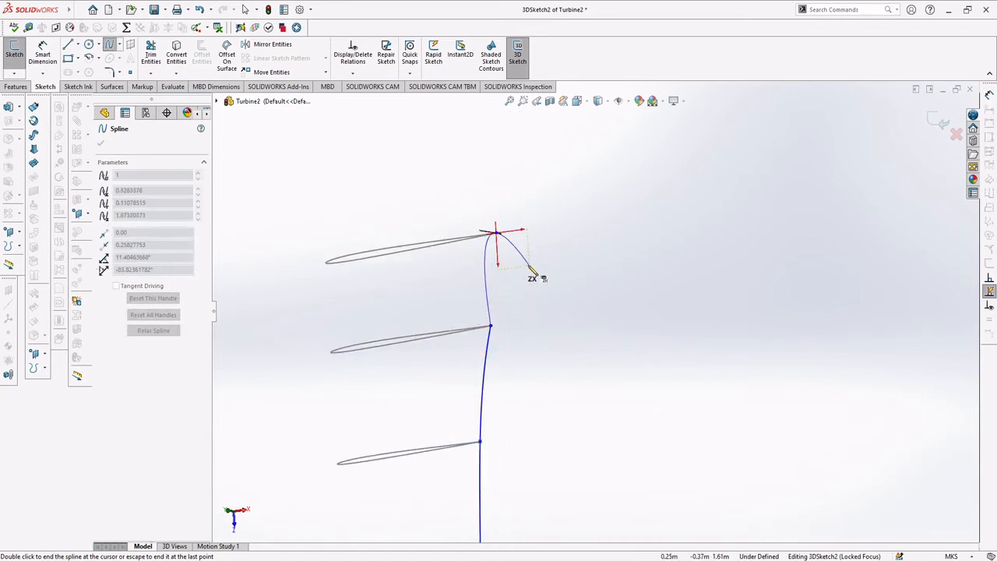
key(Escape)
scroll(549, 374, up, 6)
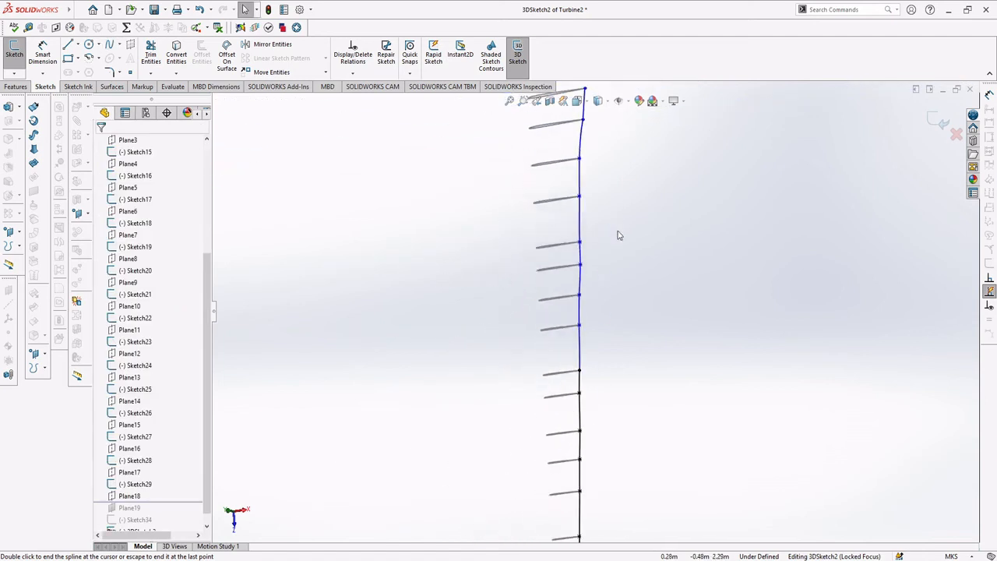
scroll(628, 355, up, 2)
ctrl+middle_drag(630, 372, 617, 341)
scroll(616, 364, down, 1)
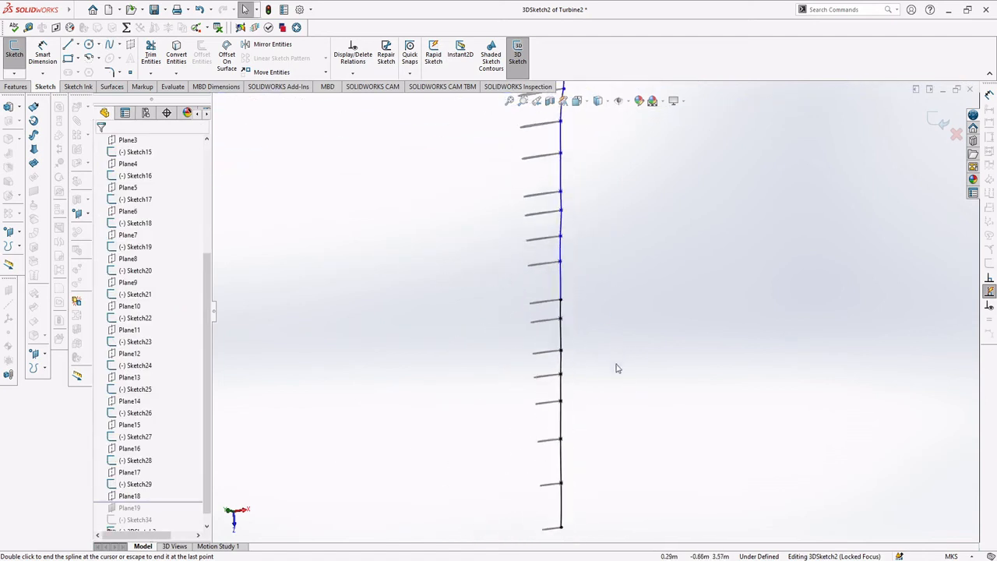
Step: Finish the trailing-edge 3D sketch, start a Lofted Boss/Base feature and assign that sketch as its guide curve
scroll(616, 367, up, 3)
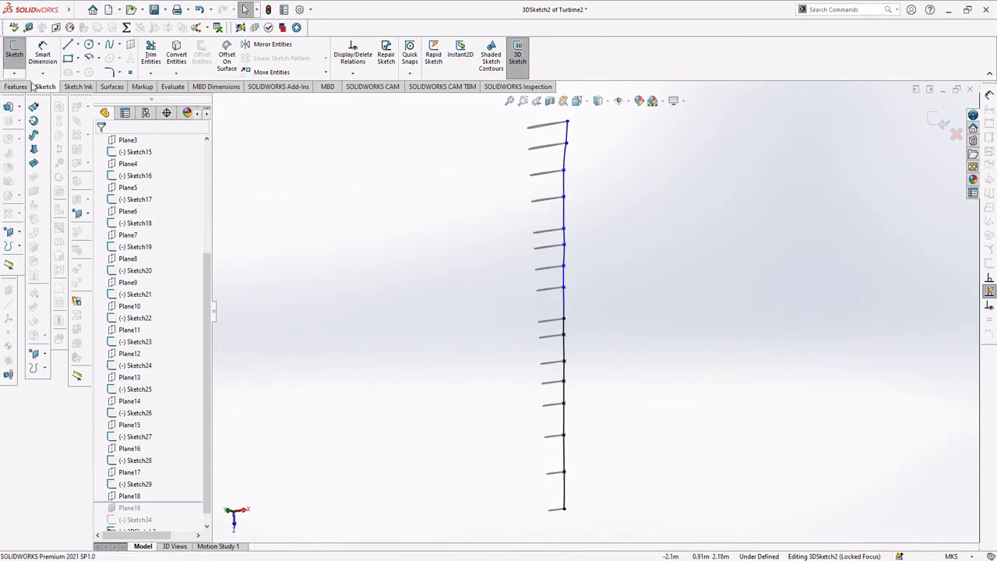
scroll(150, 339, down, 1)
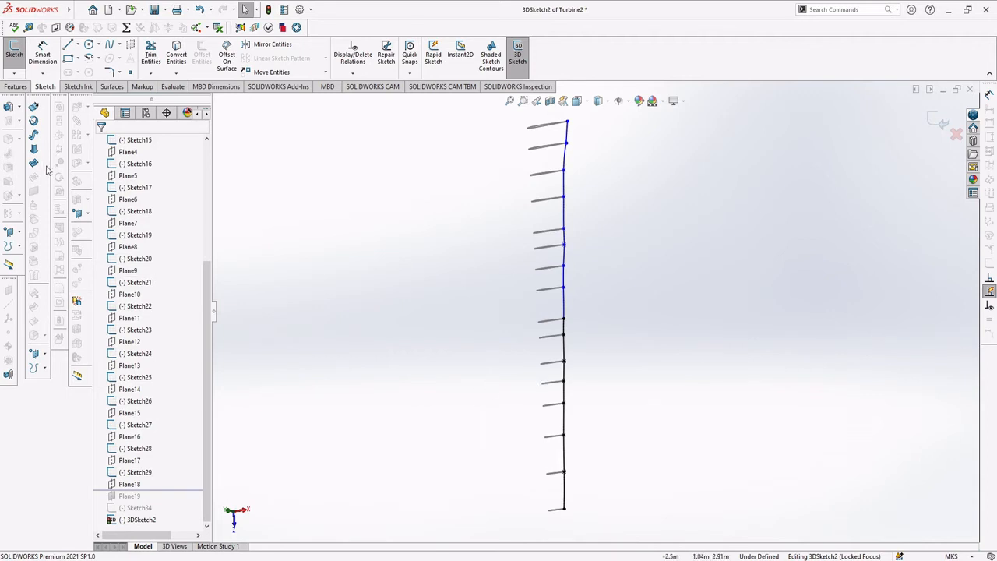
click(17, 87)
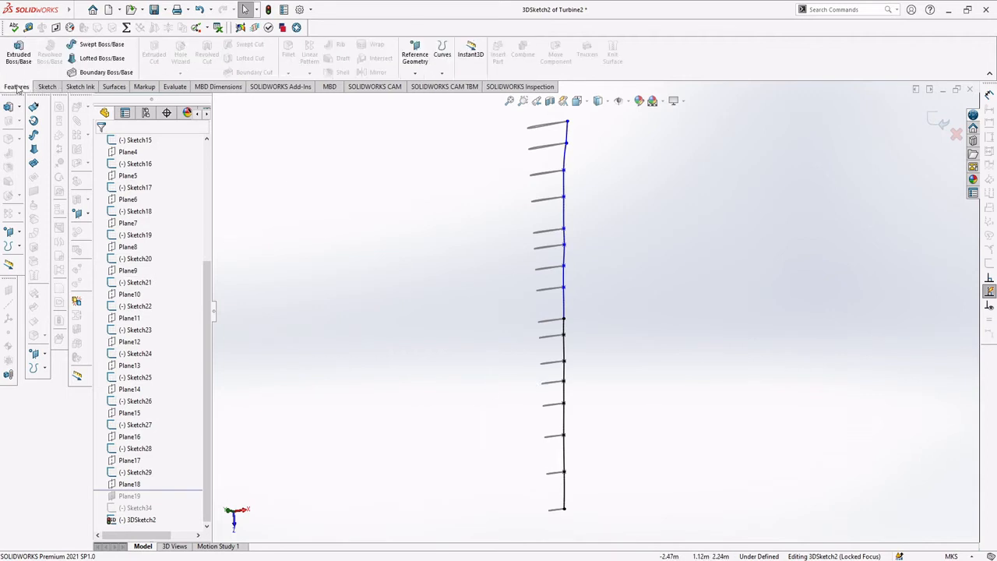
click(104, 60)
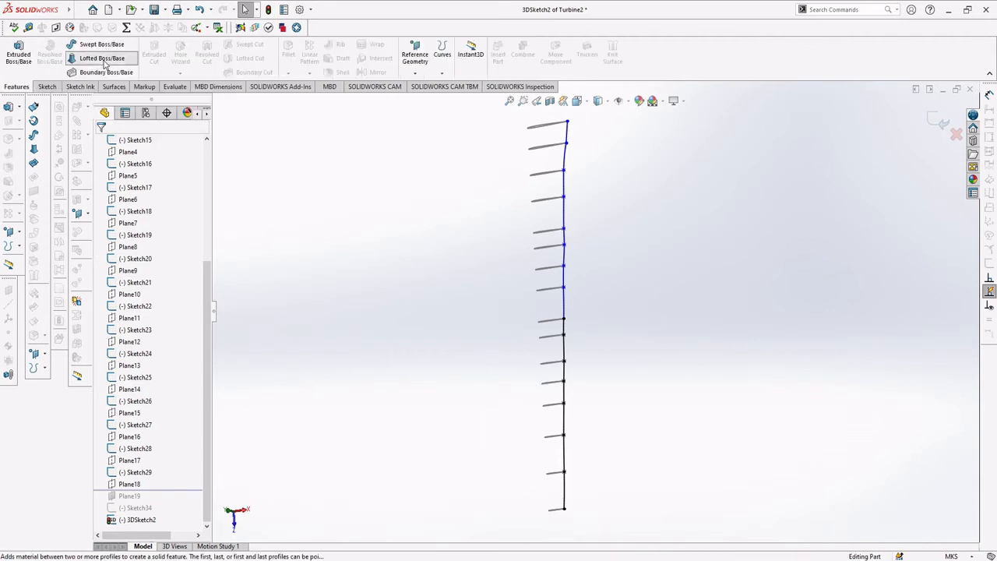
mouse_move(582, 417)
middle_down()
mouse_move(556, 416)
mouse_move(592, 423)
mouse_move(609, 450)
middle_up()
click(149, 276)
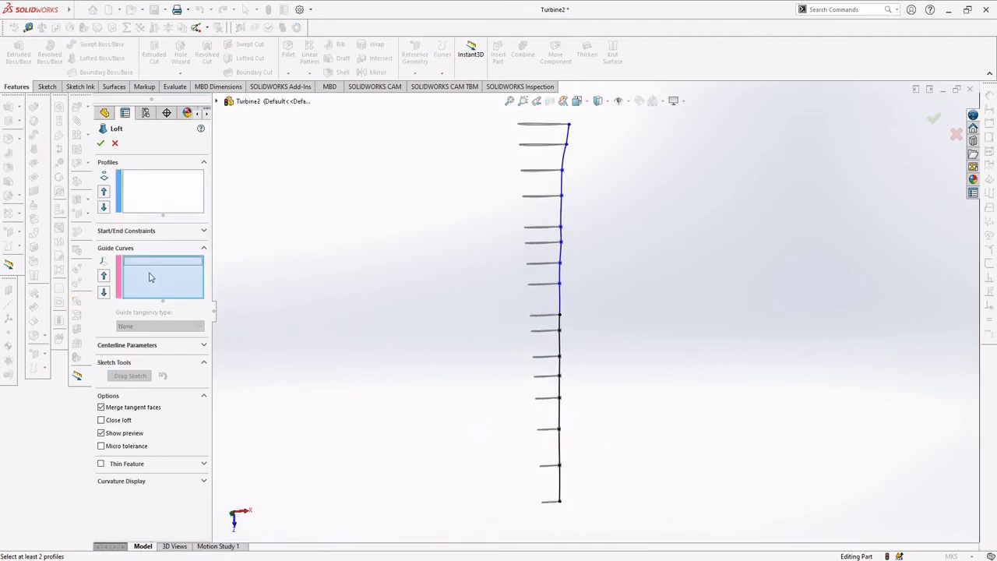
click(561, 333)
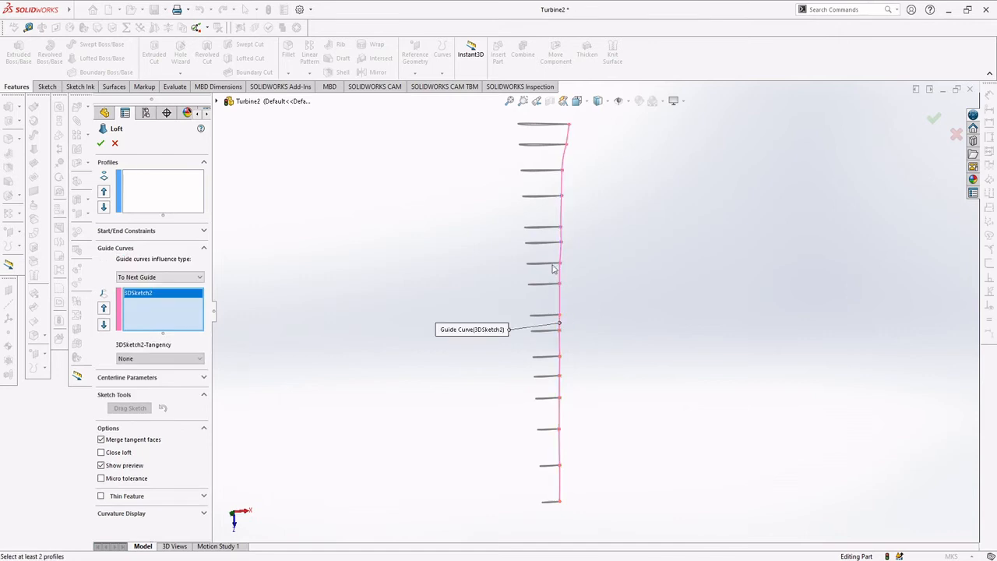
click(562, 210)
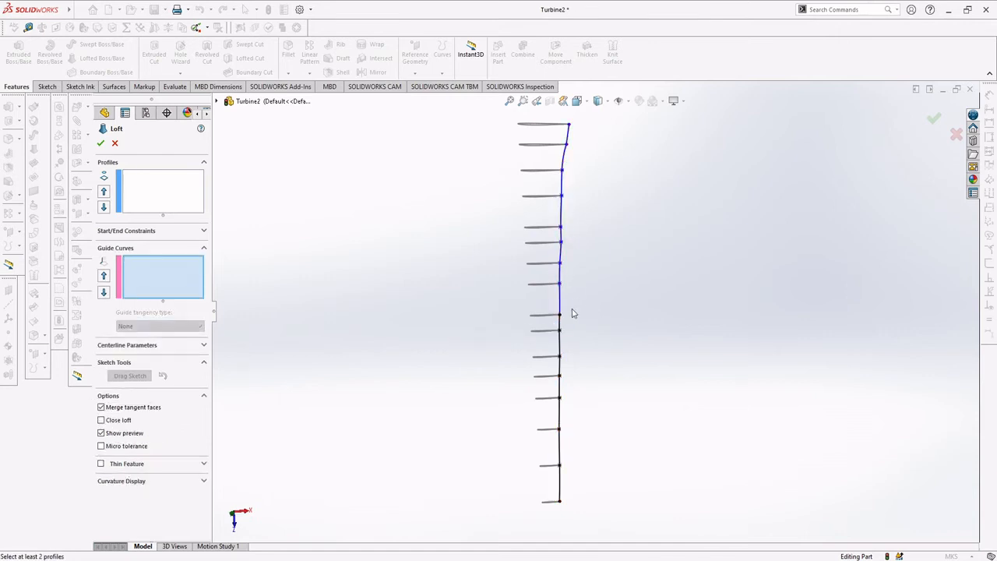
click(563, 340)
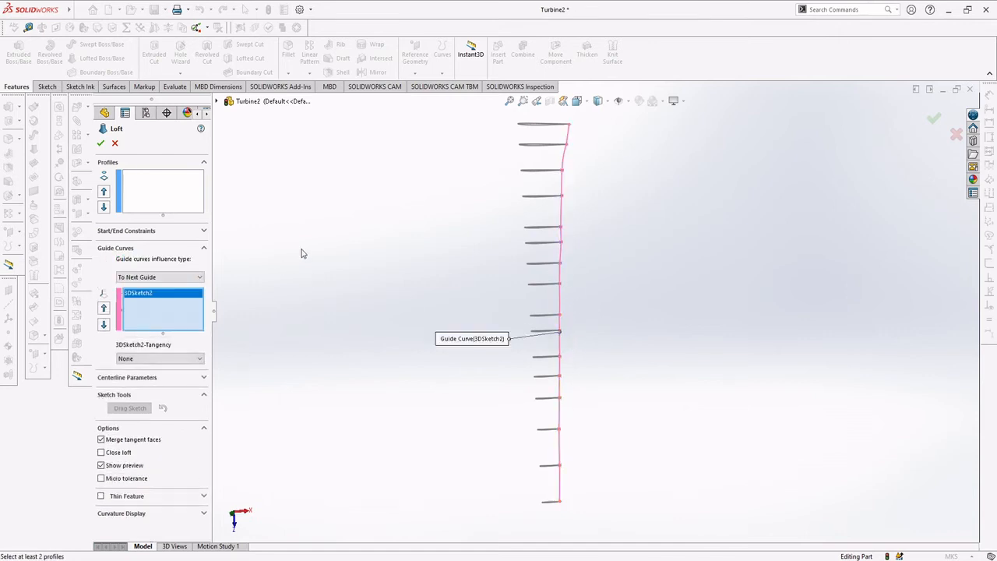
Step: Add the smallest airfoil section, at the blade's end, as the first loft profile
click(151, 181)
scroll(545, 507, down, 3)
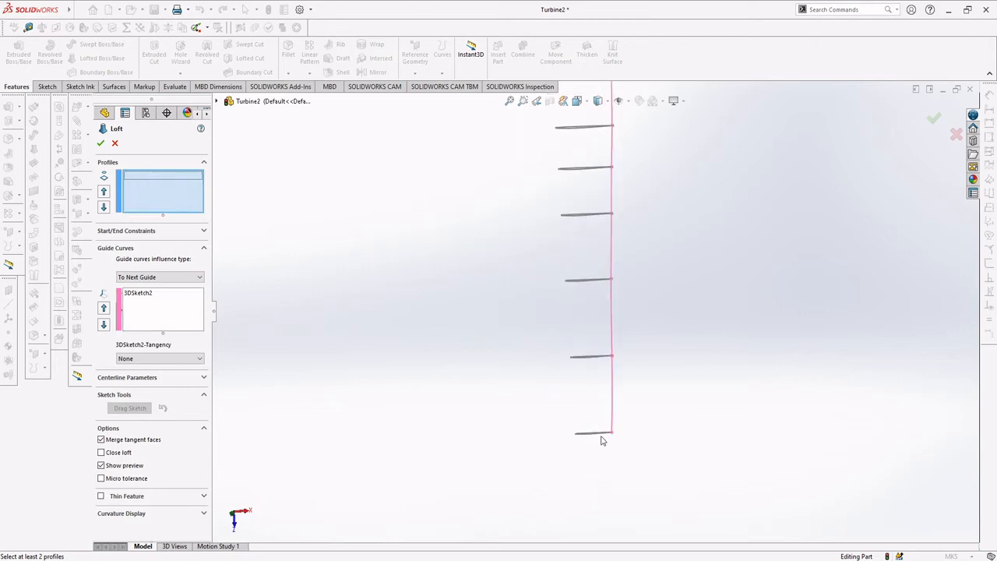
click(601, 434)
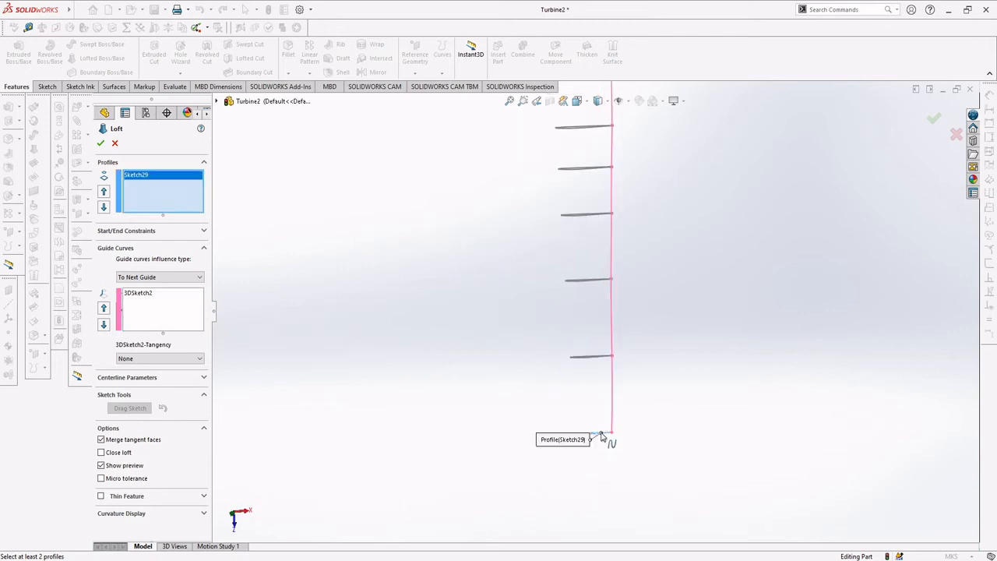
Step: Add airfoil sketches Sketch28, Sketch27, Sketch26, Sketch25 and Sketch24 as loft profiles, in order from the blade tip
click(606, 357)
scroll(641, 334, up, 3)
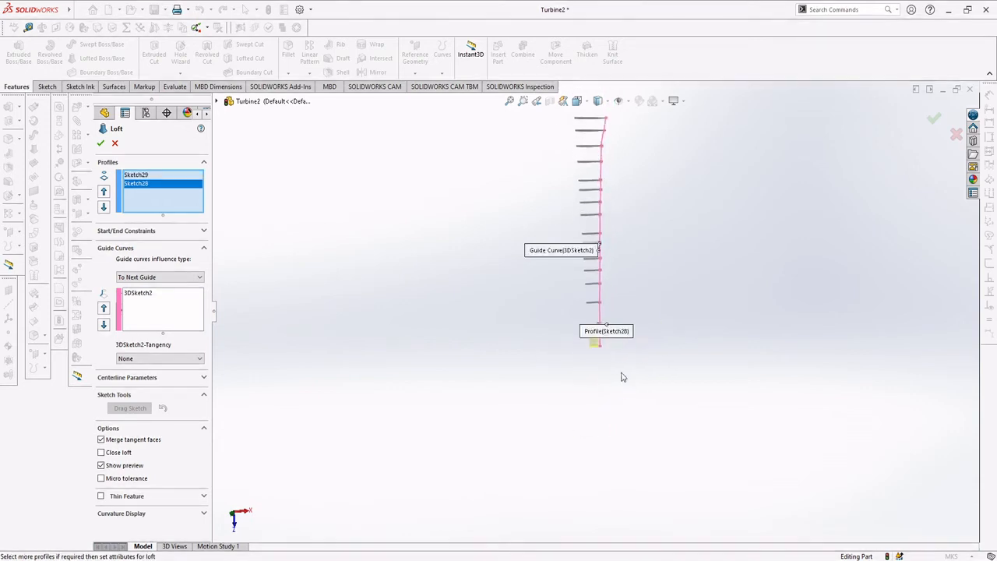
scroll(566, 354, down, 3)
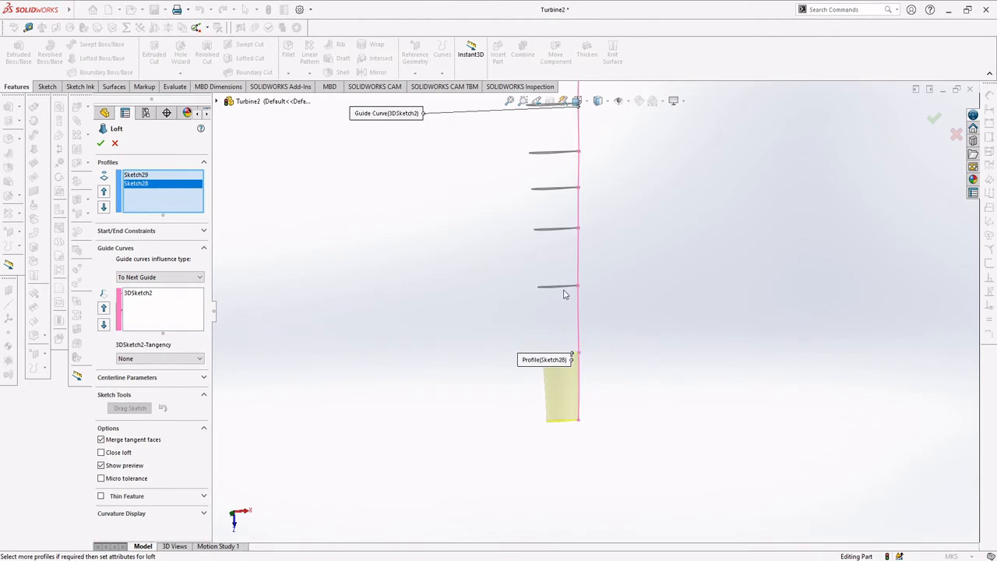
click(569, 289)
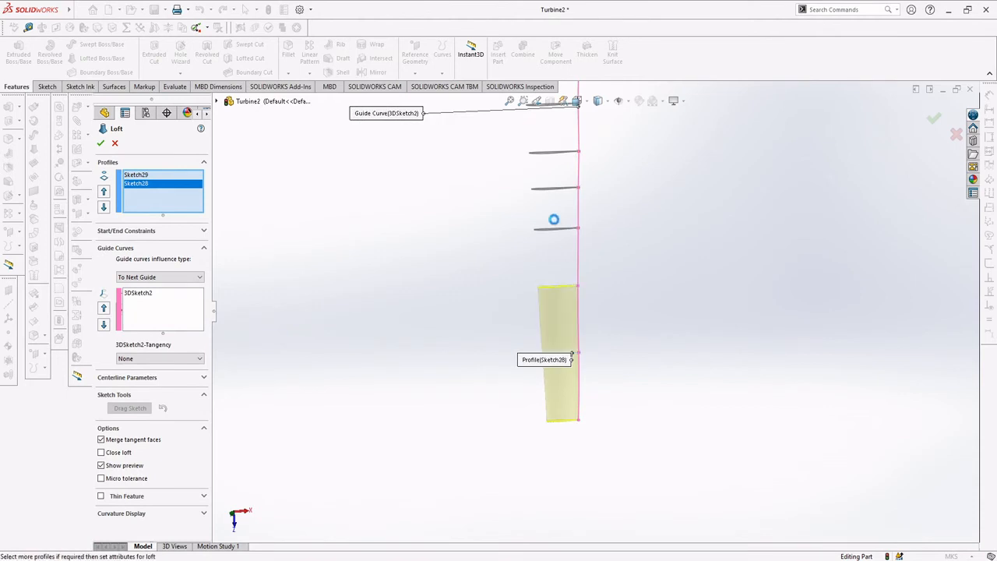
click(573, 228)
click(571, 189)
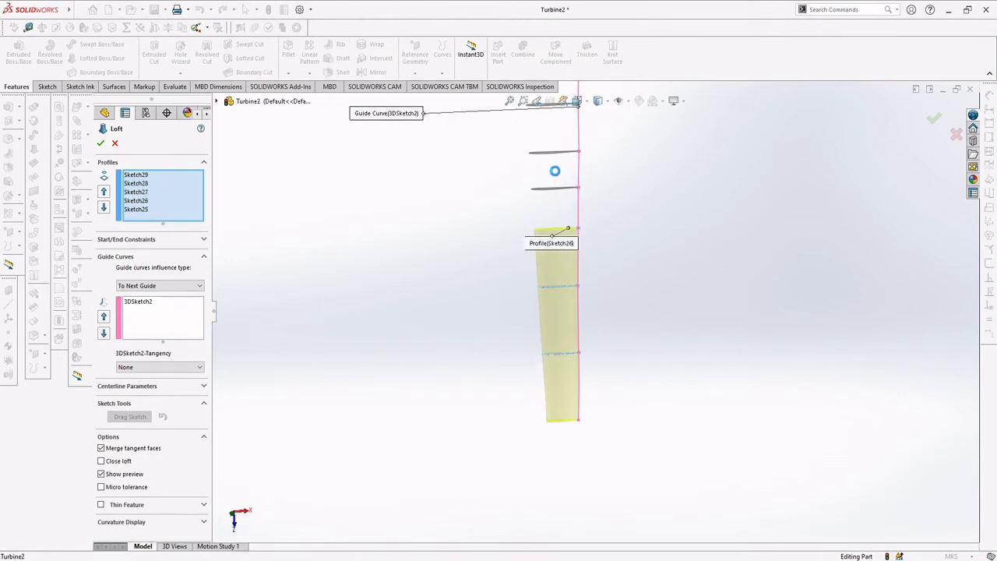
click(573, 153)
Step: Continue the loft profile selection toward the blade root with airfoil sketches Sketch23, Sketch22, Sketch21, Sketch20, Sketch19 and Sketch18
mouse_move(639, 137)
ctrl+middle_down()
mouse_move(637, 307)
mouse_move(553, 350)
ctrl+middle_up()
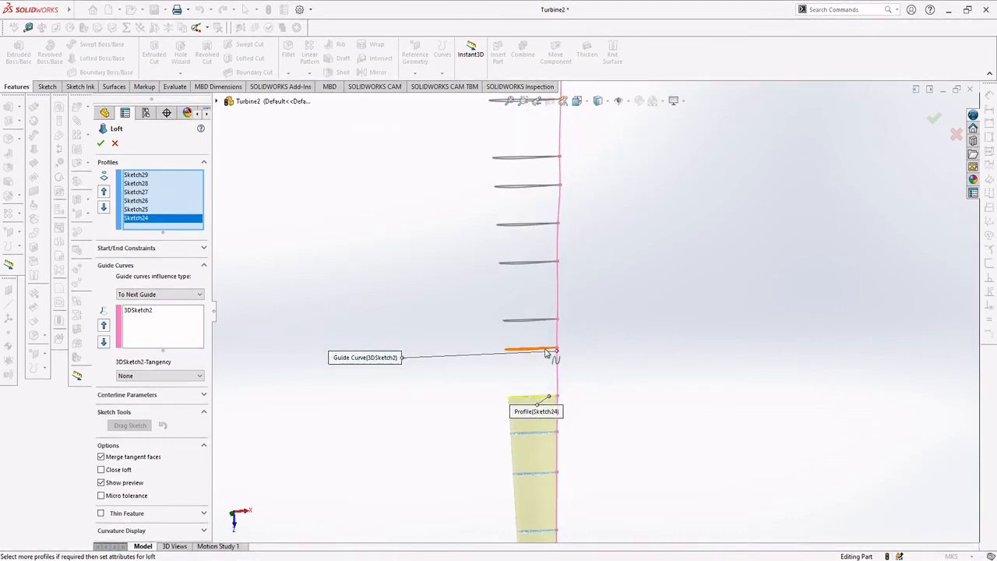
click(548, 350)
click(537, 319)
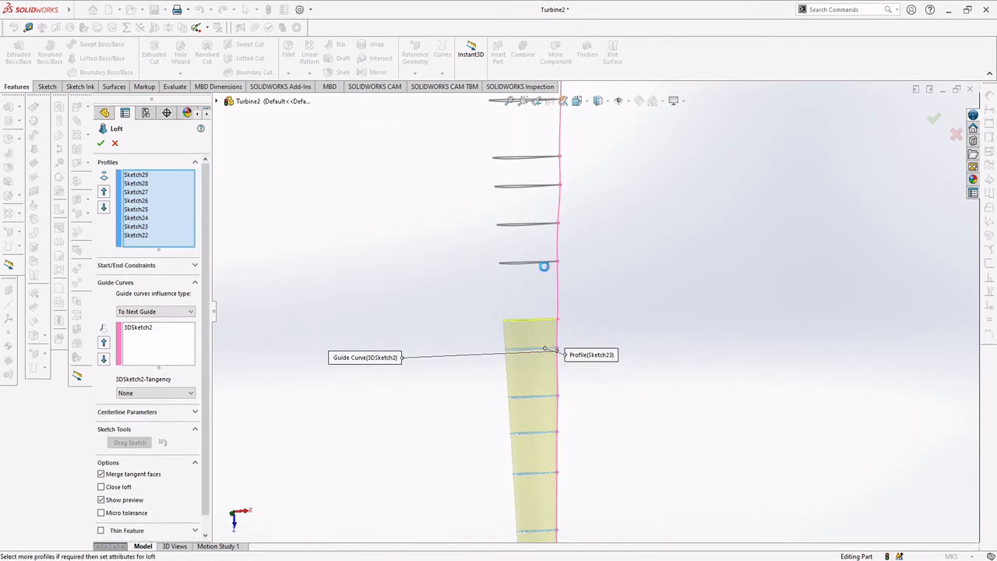
click(544, 264)
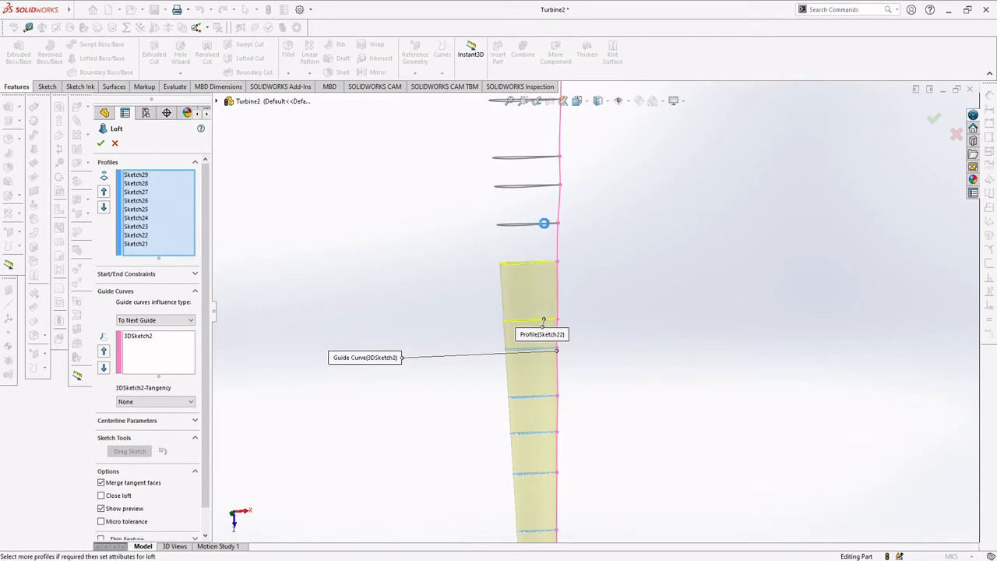
click(543, 224)
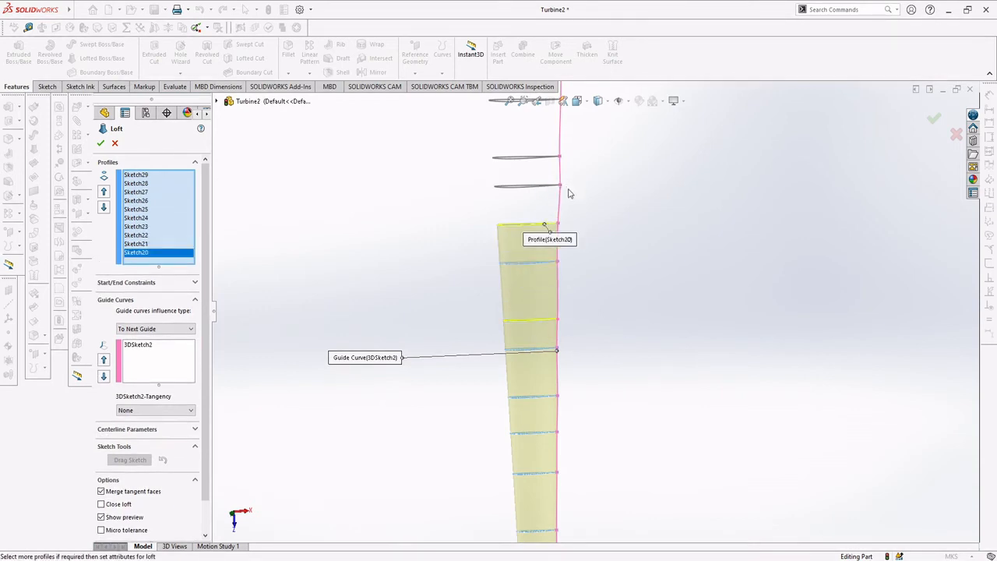
click(547, 188)
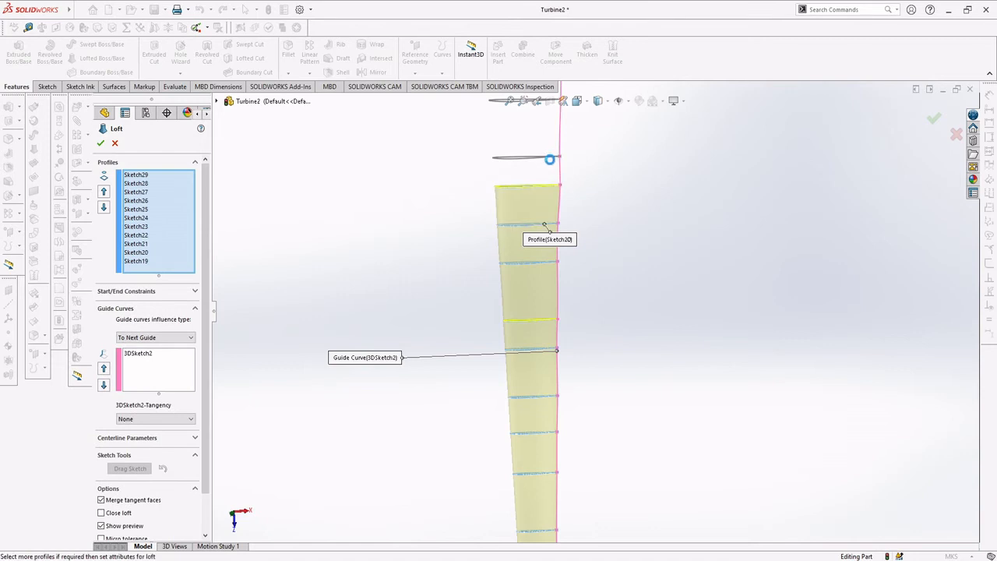
click(553, 159)
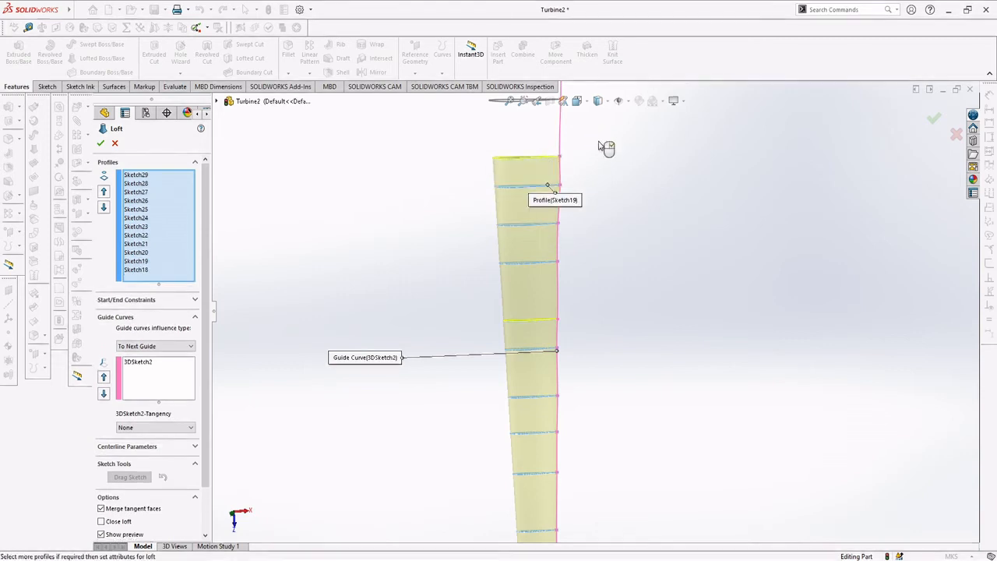
Step: Complete the loft profile selection with the root-end airfoil sketches Sketch17, Sketch16, Sketch15 and Sketch14
ctrl+middle_drag(599, 156, 581, 391)
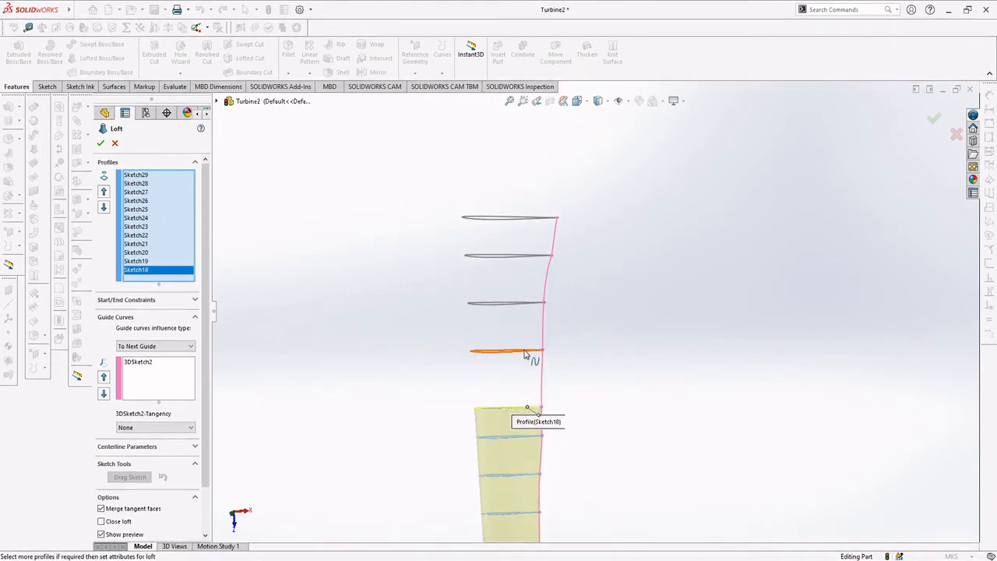
click(526, 354)
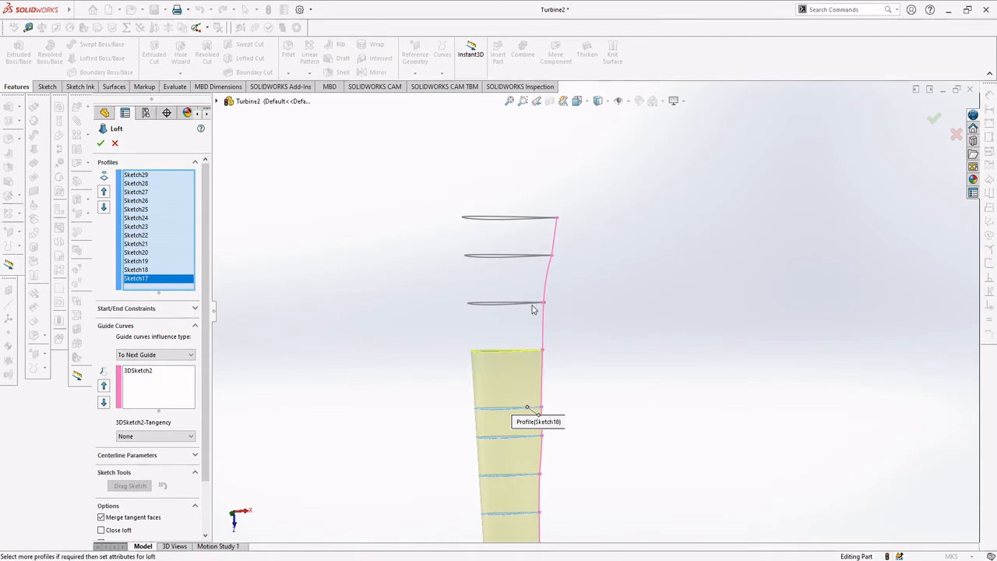
click(523, 351)
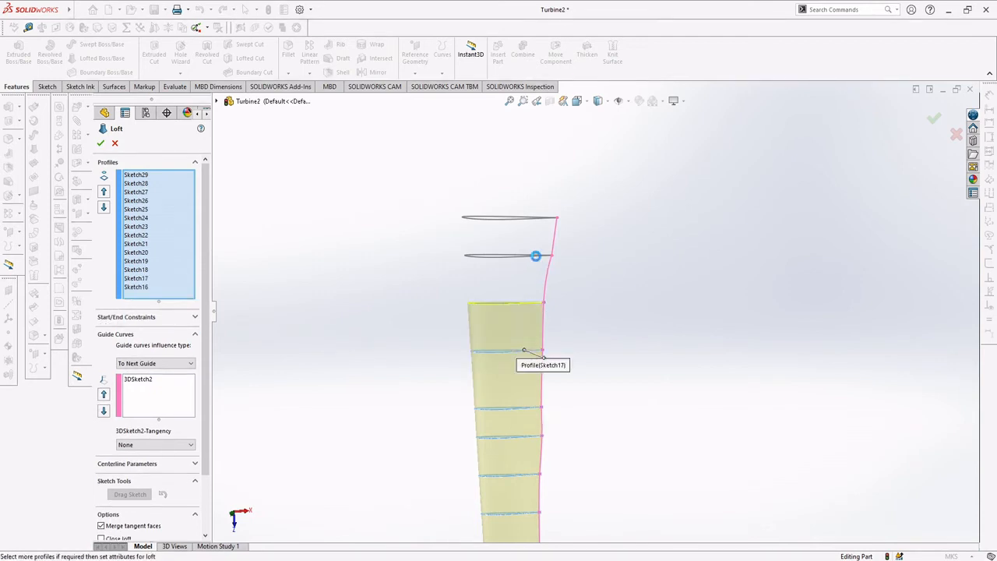
click(531, 303)
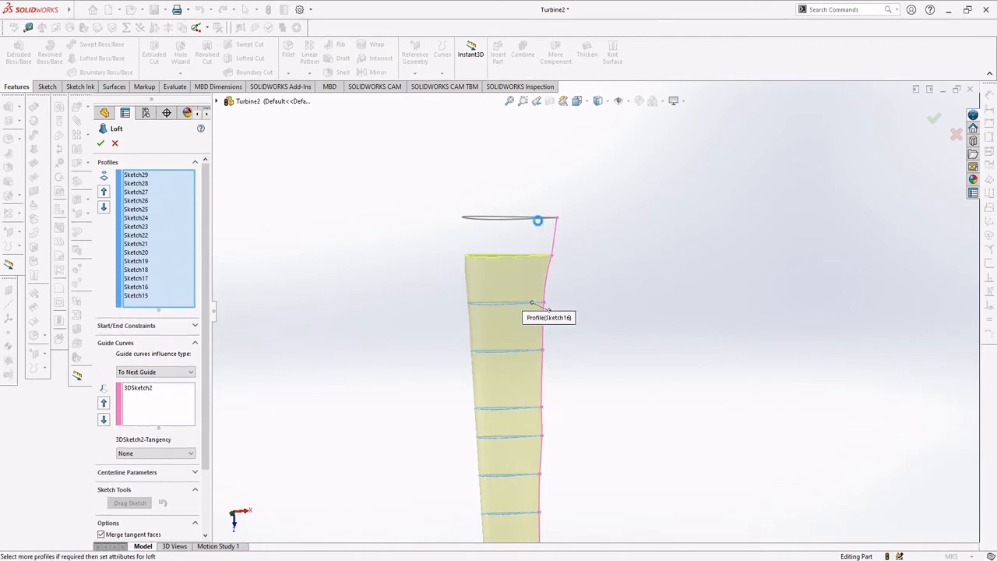
click(542, 220)
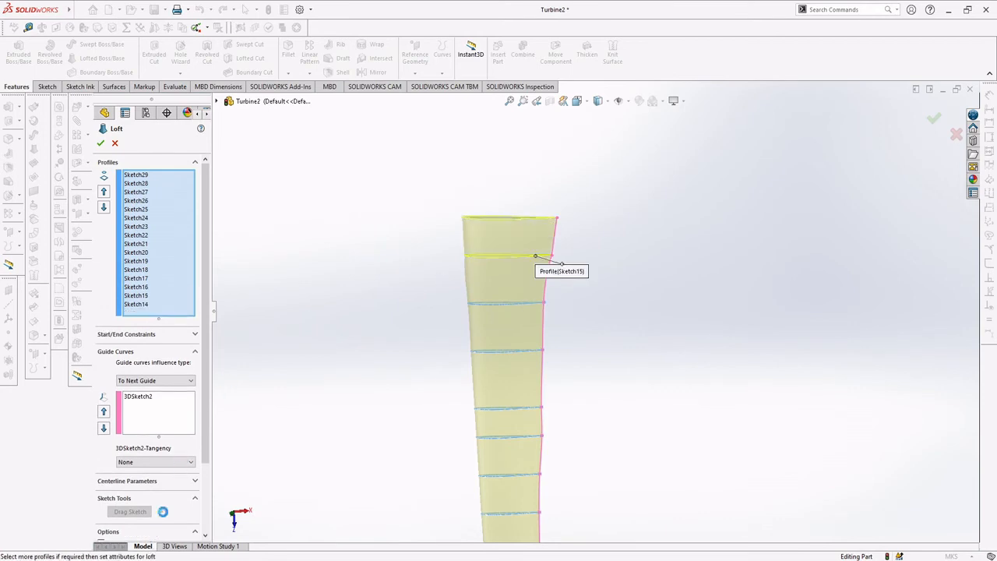
Step: Turn the Close loft option on and back off, and create the blade loft
scroll(189, 483, down, 3)
click(128, 471)
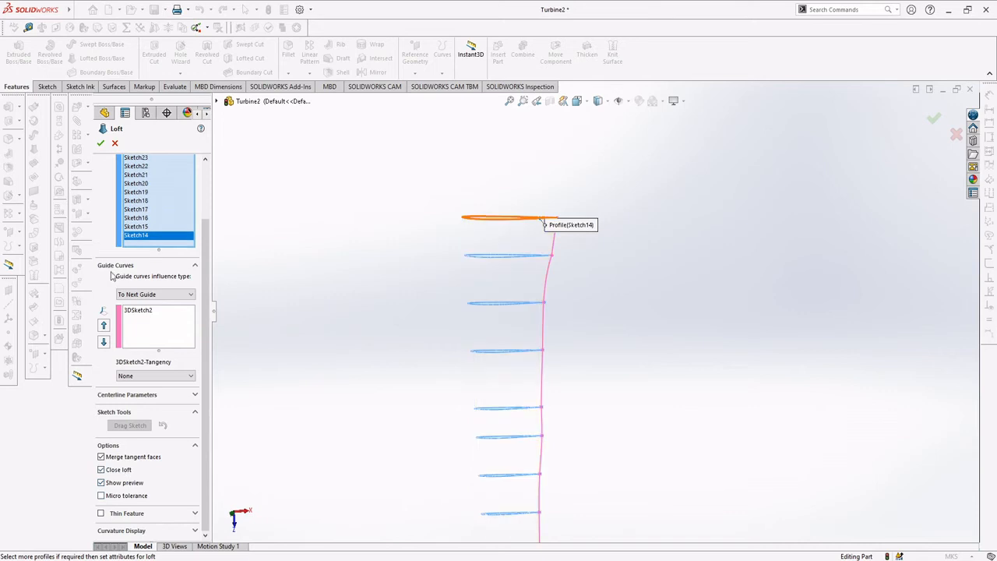
click(114, 471)
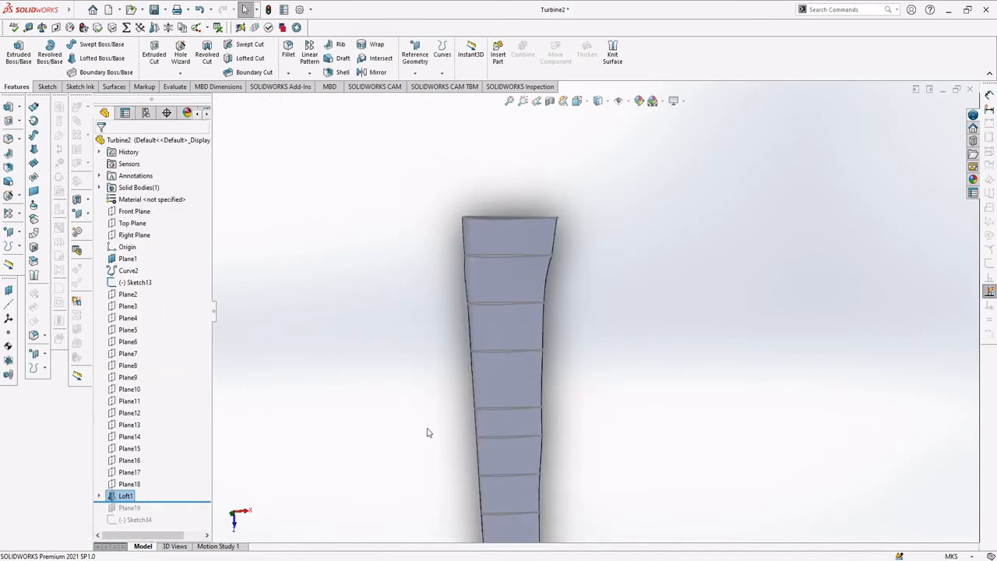
Step: Open the loft's guide curve, 3DSketch2, for editing
mouse_move(454, 433)
middle_down()
mouse_move(463, 236)
mouse_move(474, 194)
mouse_move(629, 476)
mouse_move(601, 474)
mouse_move(457, 534)
mouse_move(535, 514)
mouse_move(602, 414)
middle_up()
mouse_move(487, 409)
middle_down()
mouse_move(547, 431)
mouse_move(510, 507)
mouse_move(632, 396)
mouse_move(653, 385)
mouse_move(677, 403)
mouse_move(667, 374)
mouse_move(647, 394)
mouse_move(664, 433)
mouse_move(688, 443)
mouse_move(693, 432)
middle_up()
scroll(691, 425, down, 3)
ctrl+middle_drag(620, 348, 533, 384)
mouse_move(533, 384)
middle_down()
mouse_move(503, 374)
mouse_move(521, 355)
mouse_move(542, 363)
mouse_move(543, 377)
middle_up()
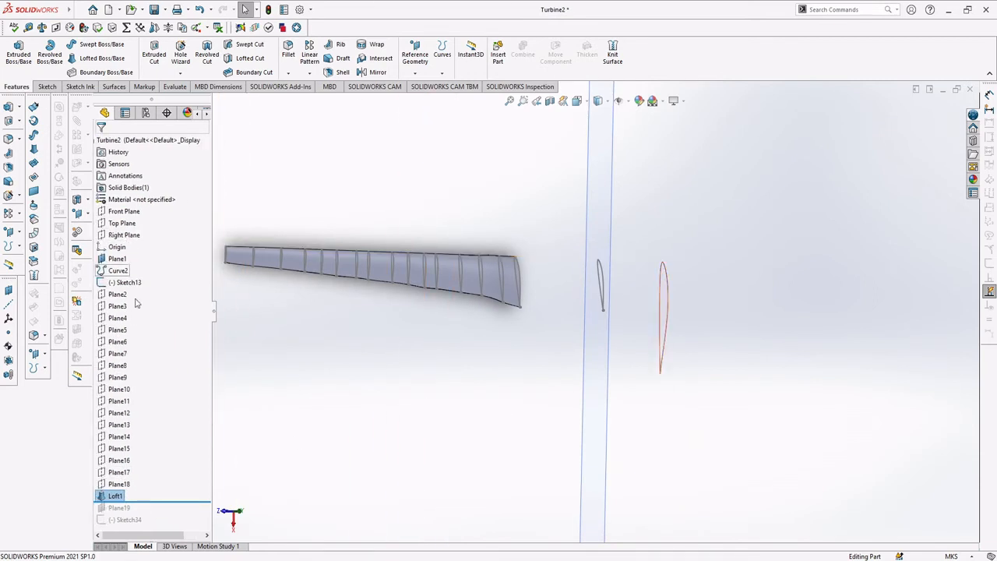
click(99, 495)
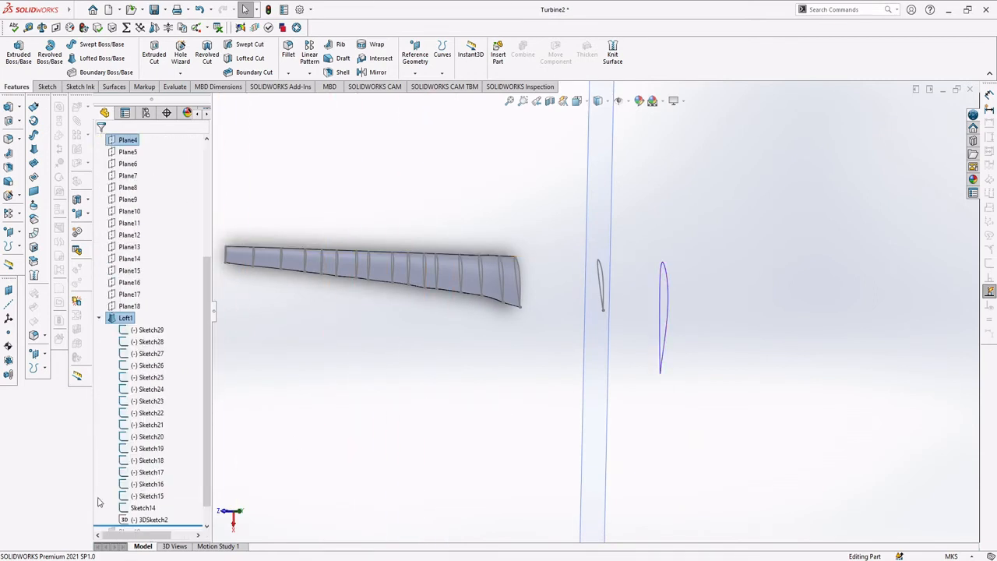
click(152, 497)
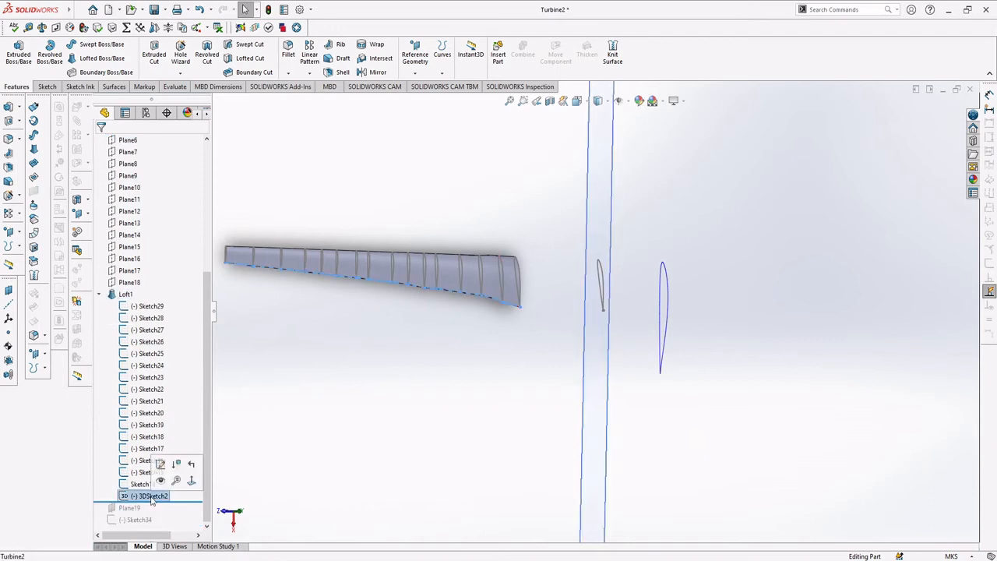
click(160, 464)
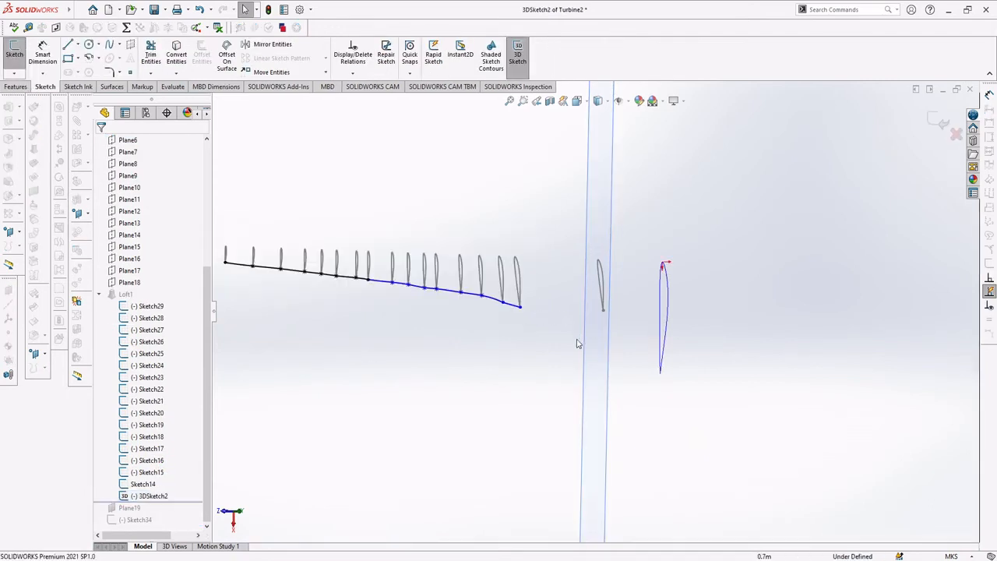
Step: Extend the guide curve in 3DSketch2 with a spline from its root-end point to the trailing-edge point of the next separate airfoil
scroll(550, 334, down, 3)
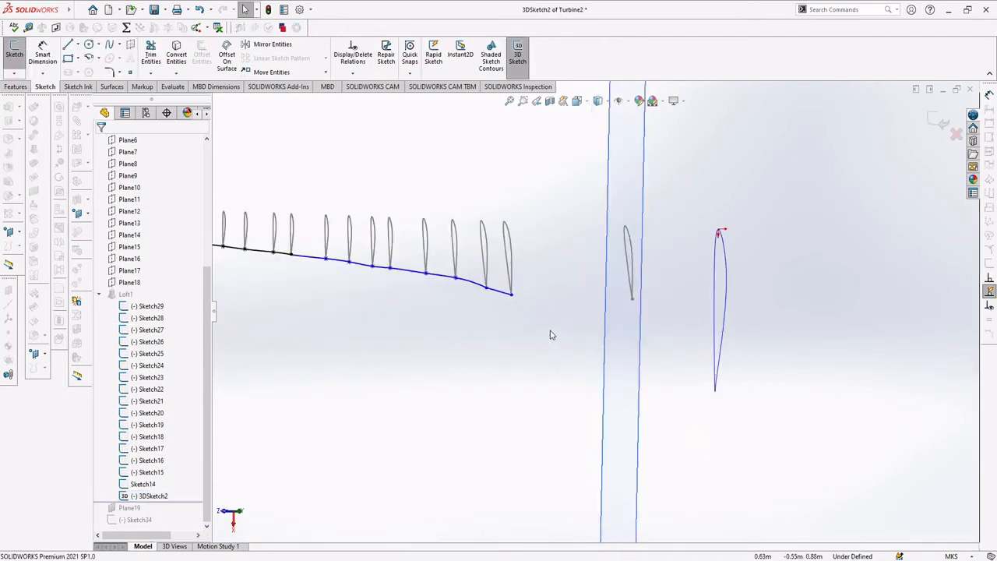
click(506, 287)
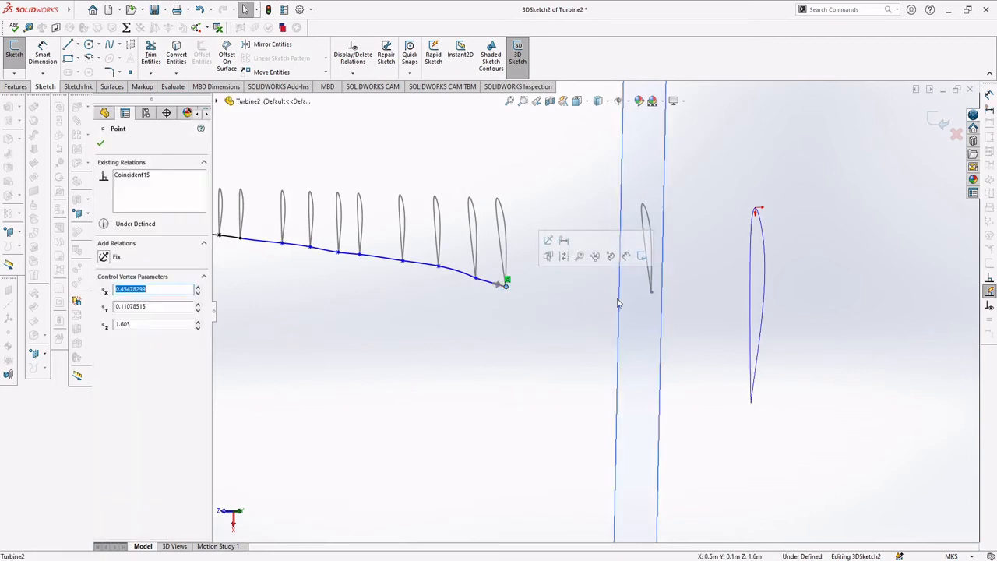
middle_drag(652, 291, 596, 345)
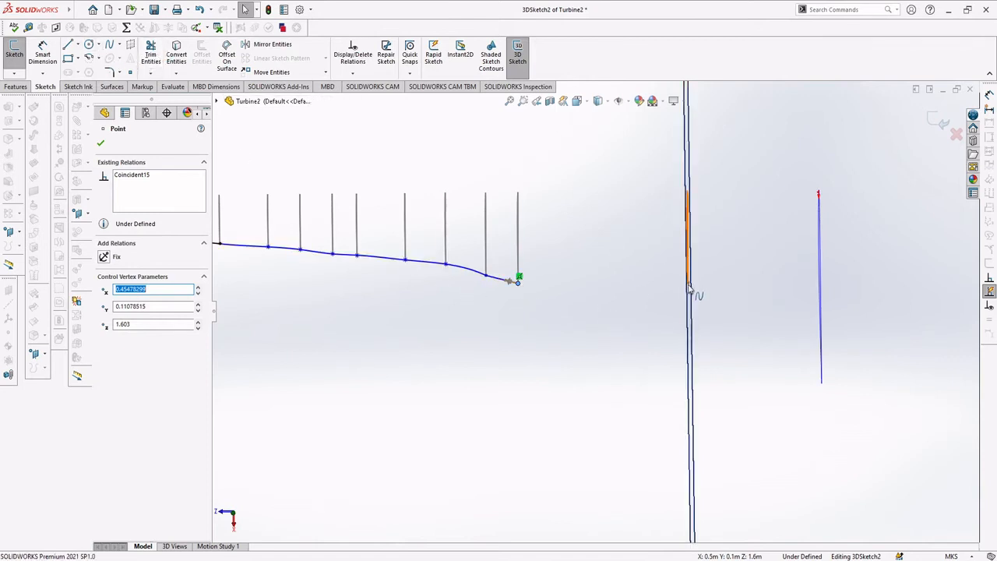
middle_drag(689, 288, 658, 271)
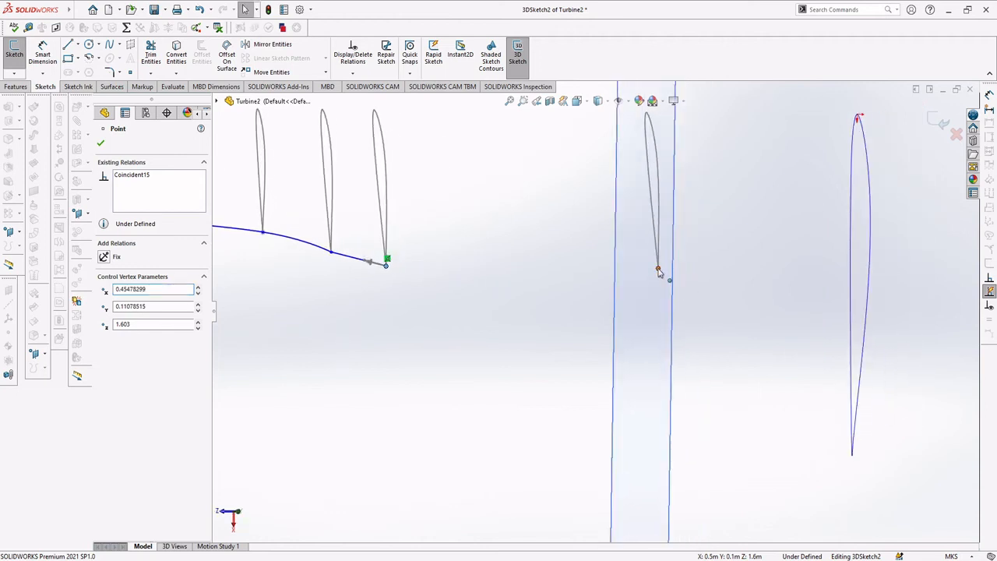
click(658, 273)
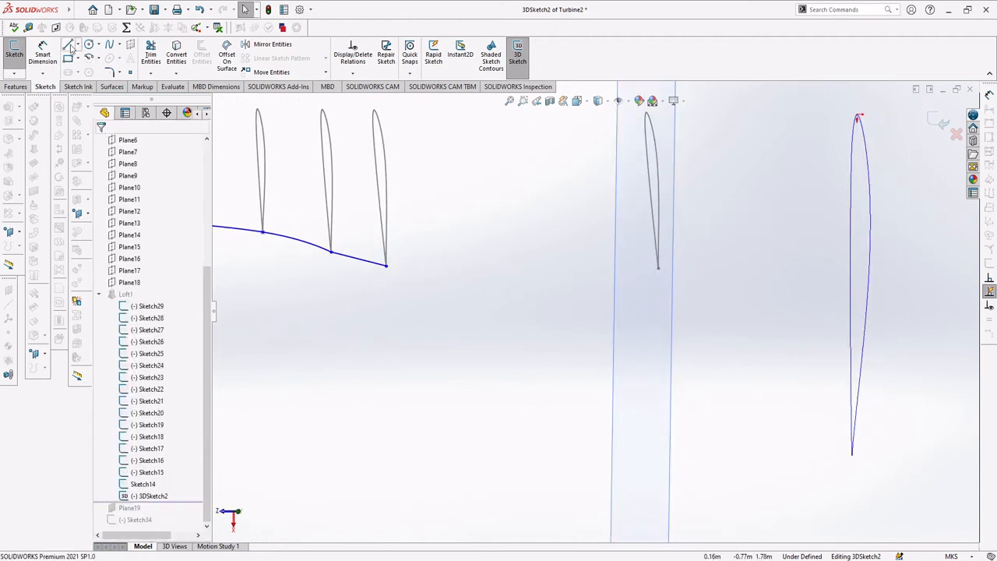
click(109, 44)
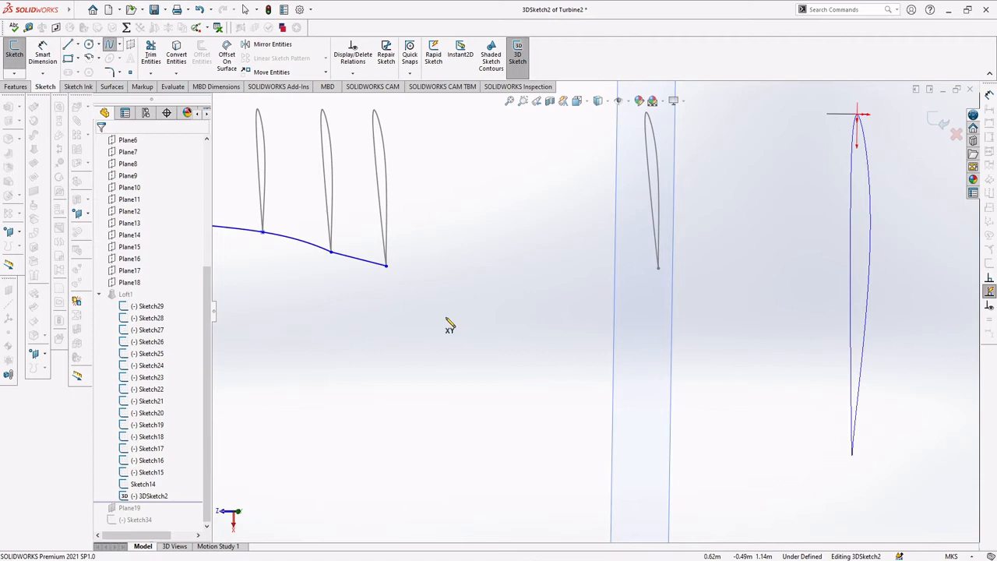
click(386, 266)
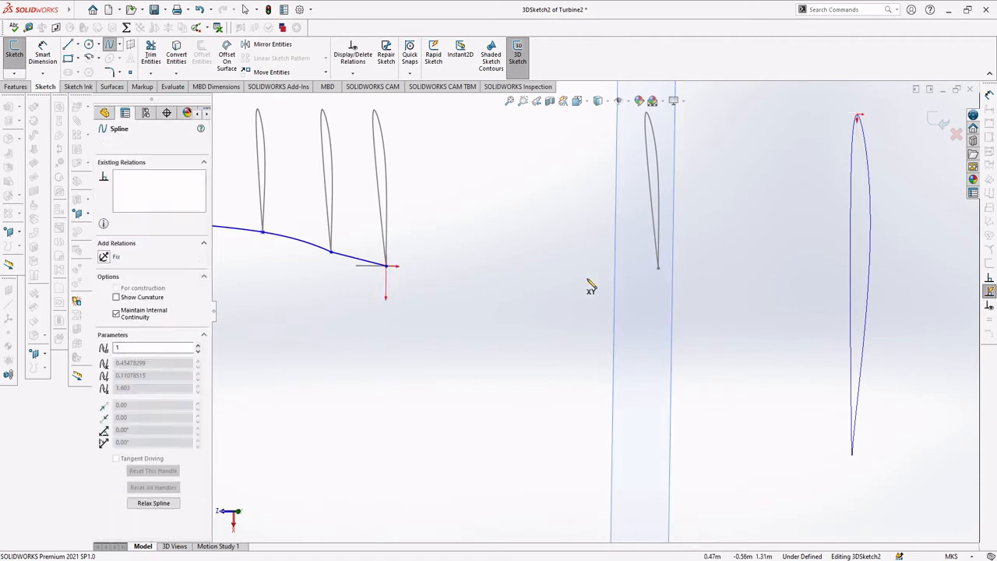
click(659, 269)
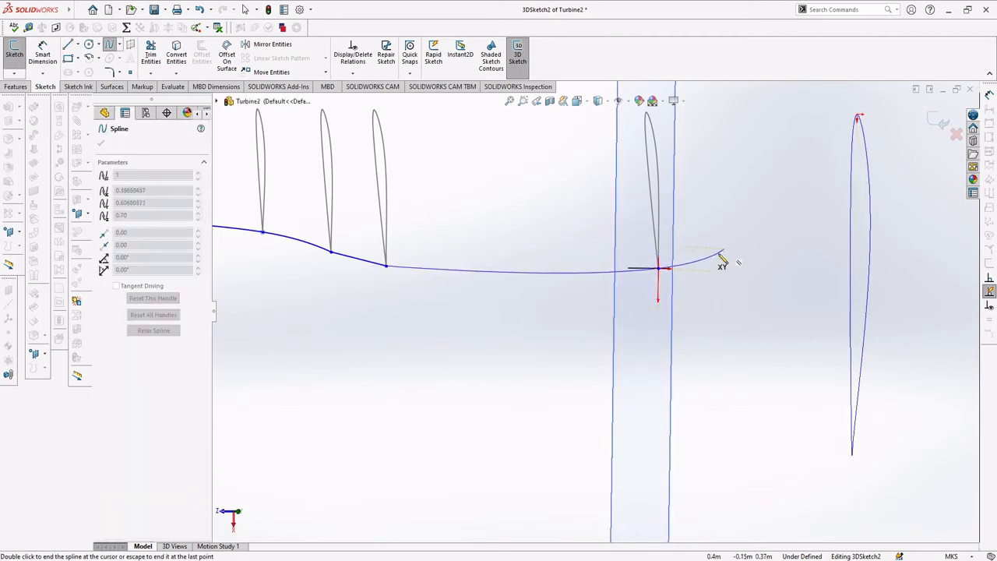
key(Escape)
middle_drag(594, 301, 401, 332)
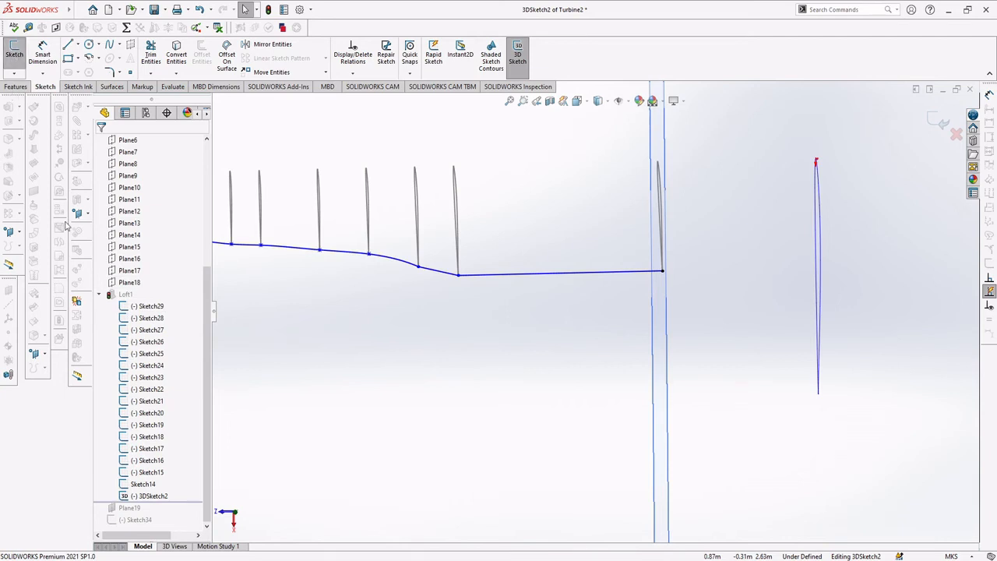
right_click(122, 295)
click(158, 330)
click(123, 295)
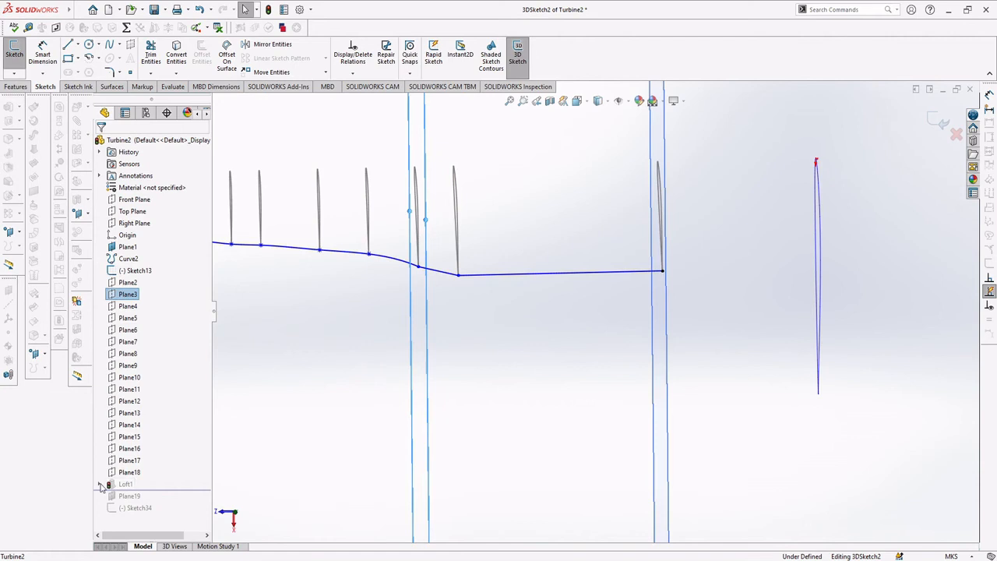
click(16, 87)
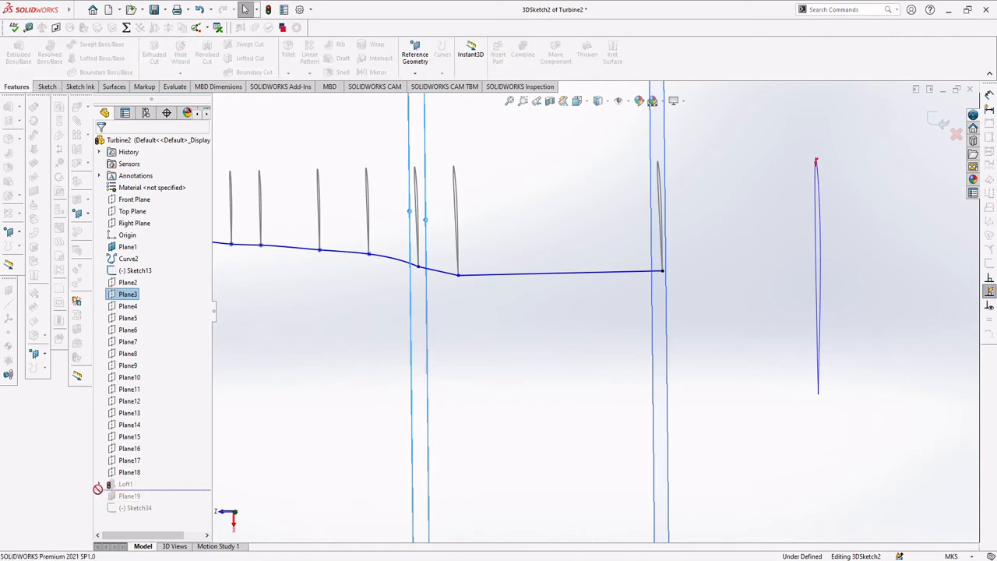
scroll(260, 423, up, 2)
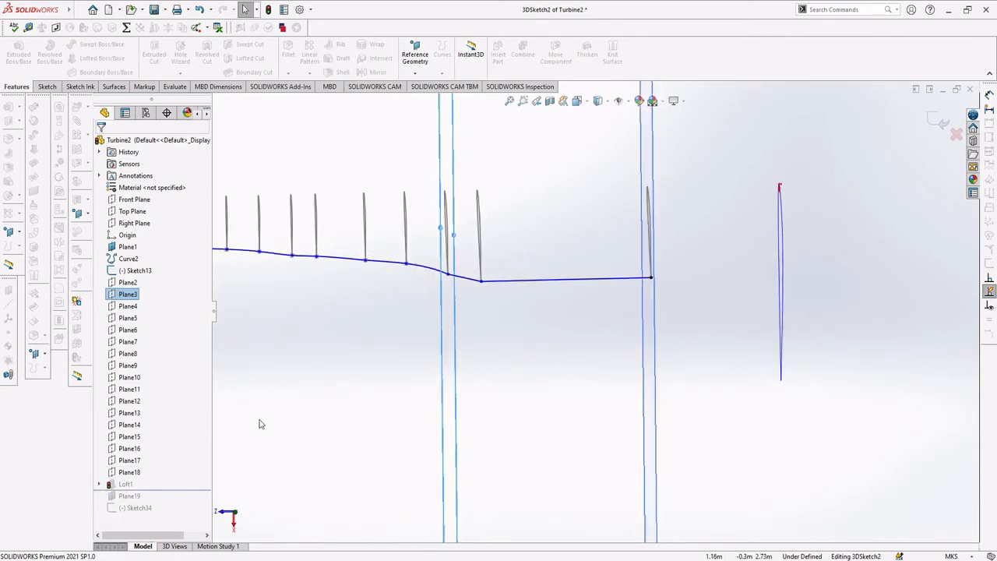
middle_drag(260, 423, 261, 408)
click(117, 400)
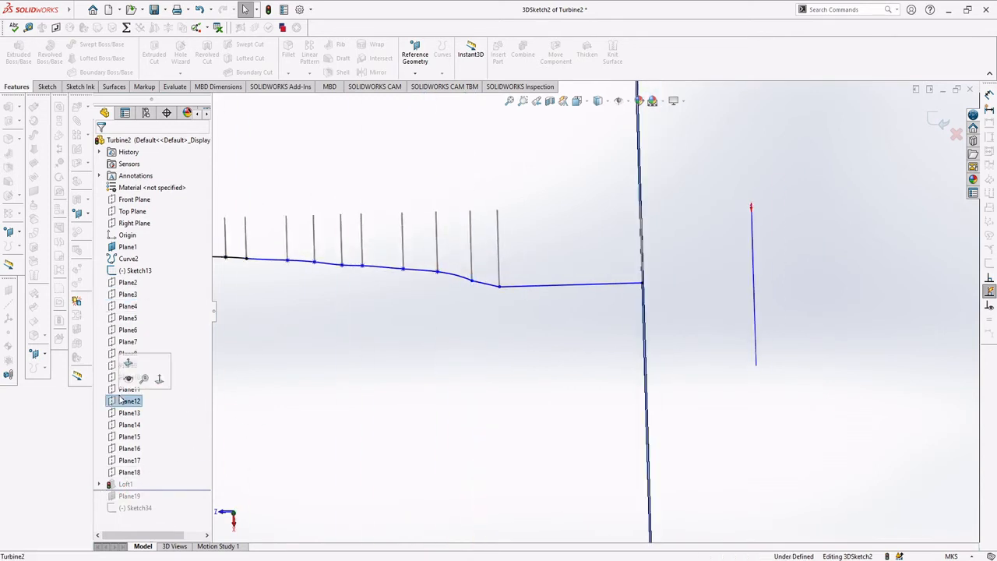
click(99, 484)
click(122, 485)
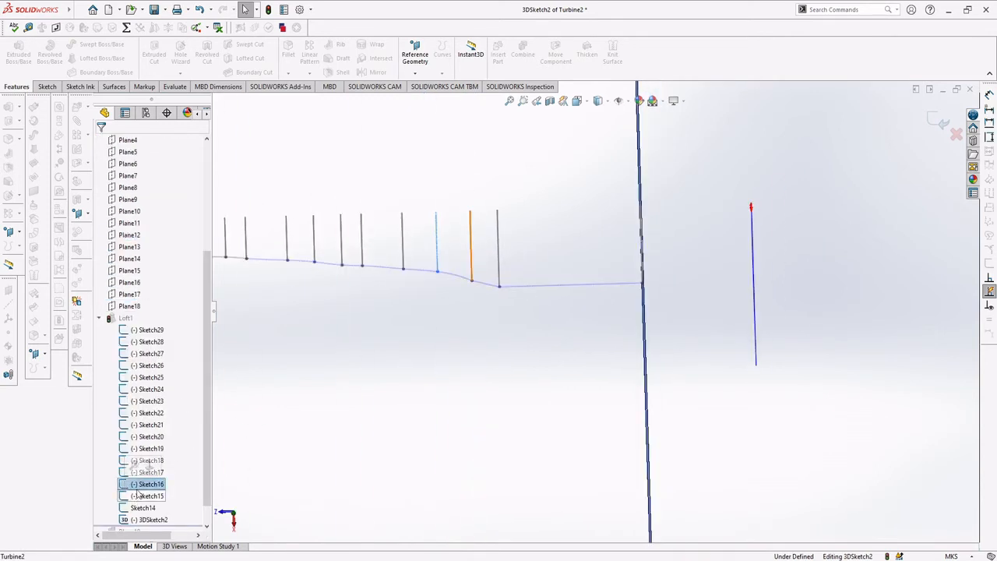
Step: Finish editing the loft's guide curve and exit the 3D sketch
right_click(123, 320)
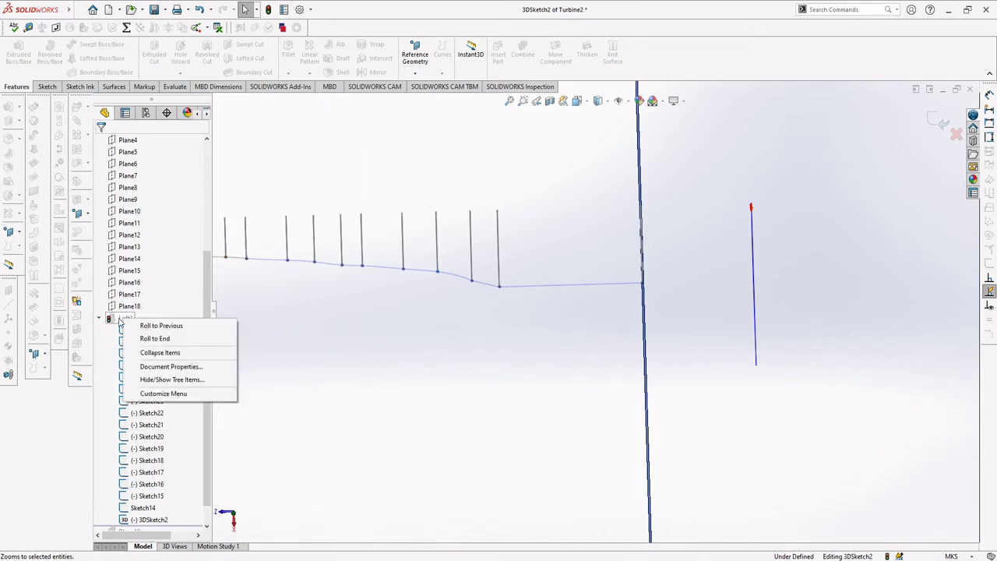
key(Escape)
mouse_move(420, 311)
middle_down()
mouse_move(448, 283)
mouse_move(509, 397)
mouse_move(396, 434)
mouse_move(347, 412)
mouse_move(380, 338)
mouse_move(433, 346)
mouse_move(434, 357)
mouse_move(463, 322)
mouse_move(445, 345)
middle_up()
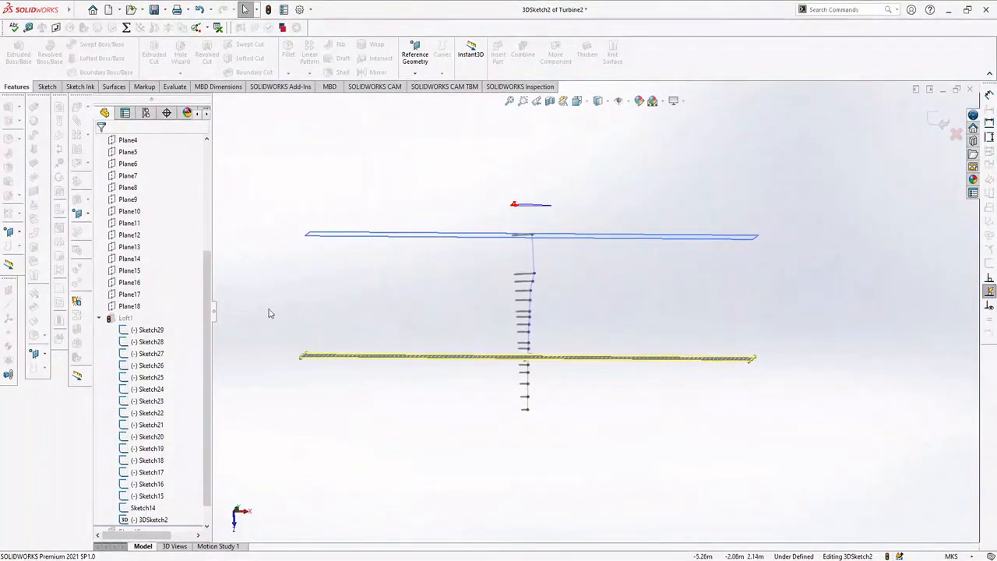
click(128, 271)
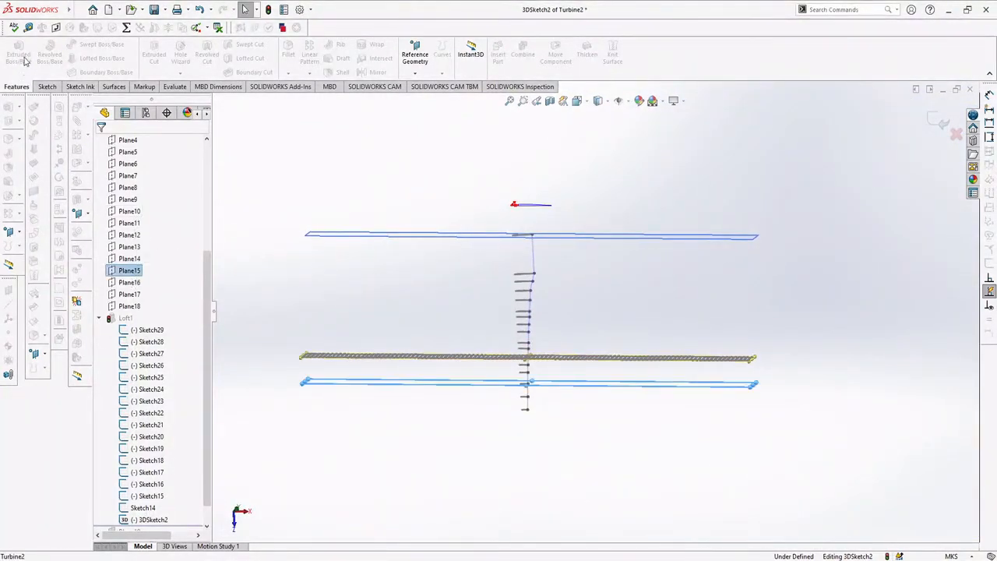
click(520, 86)
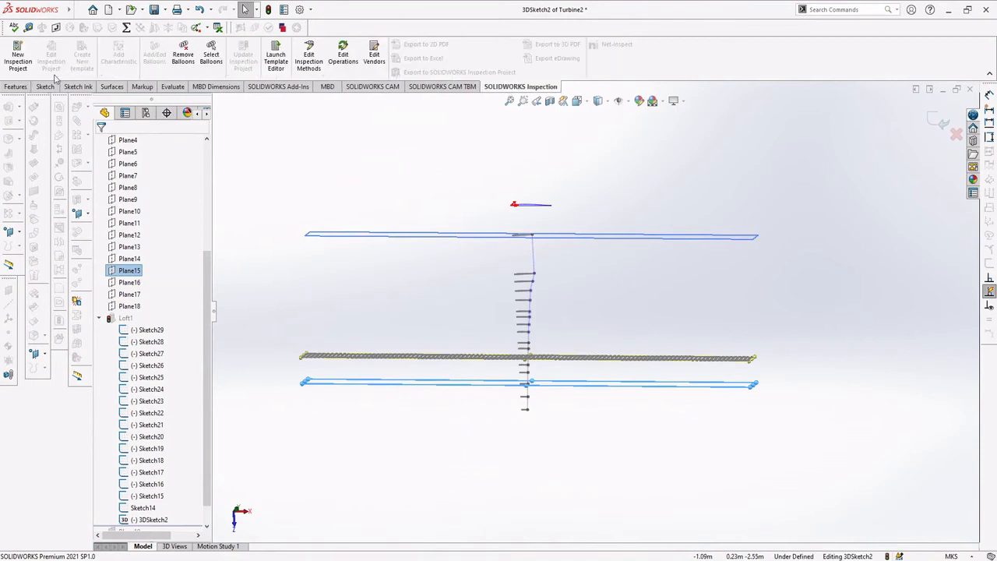
click(45, 87)
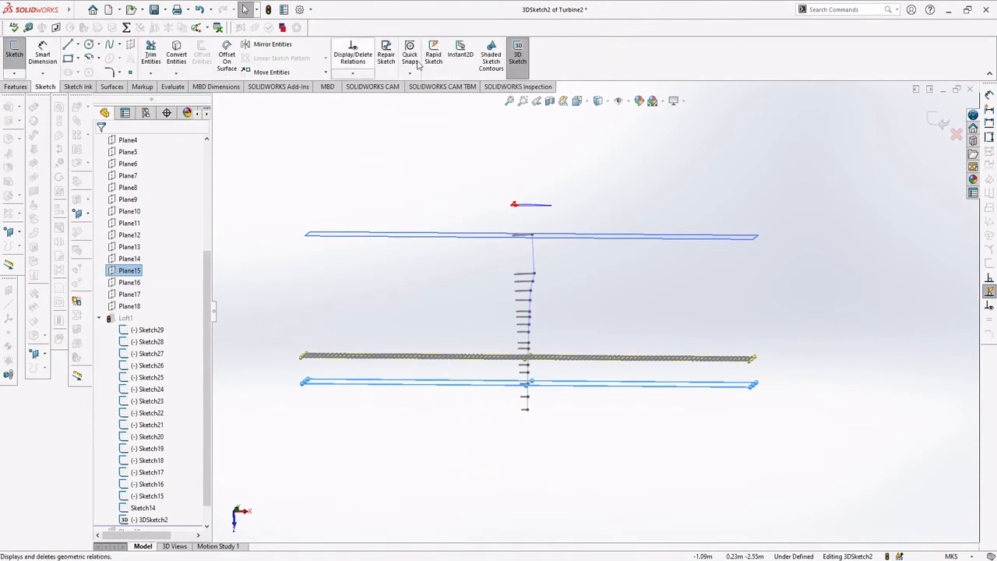
click(517, 55)
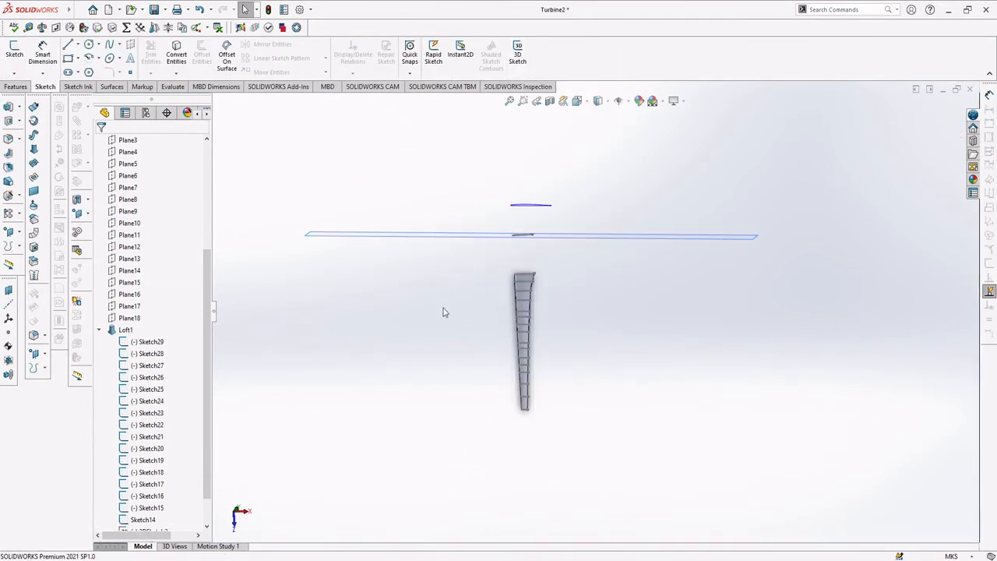
Step: Edit Loft1 to add the separate root-side airfoil Sketch13 as its last profile, and apply the change
scroll(511, 362, down, 3)
click(124, 329)
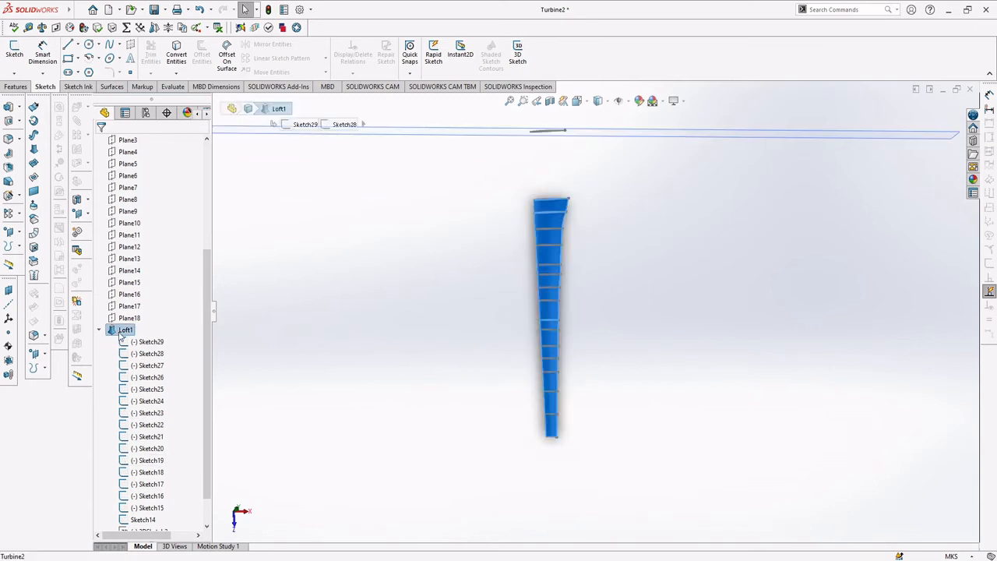
right_click(118, 327)
click(127, 285)
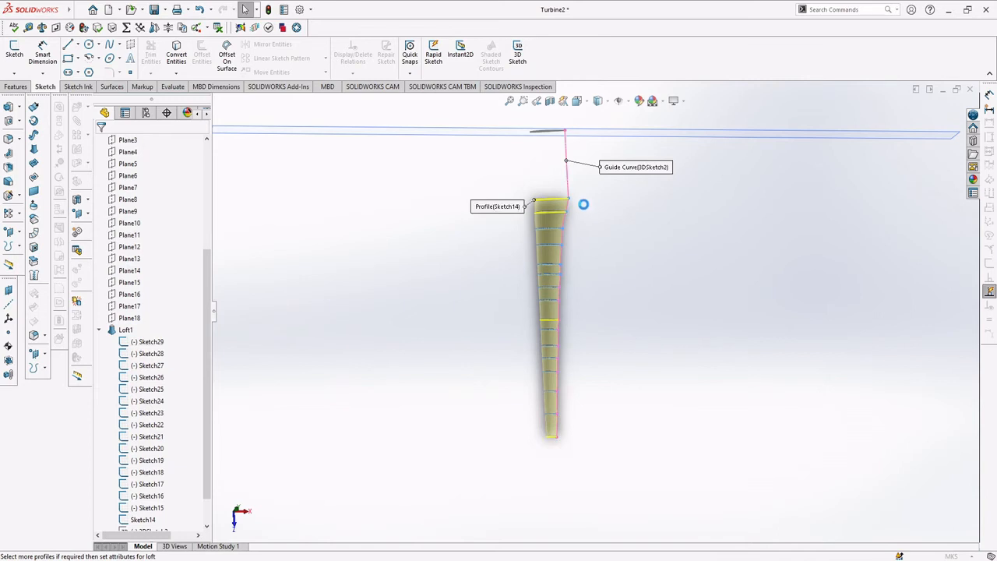
scroll(596, 213, down, 4)
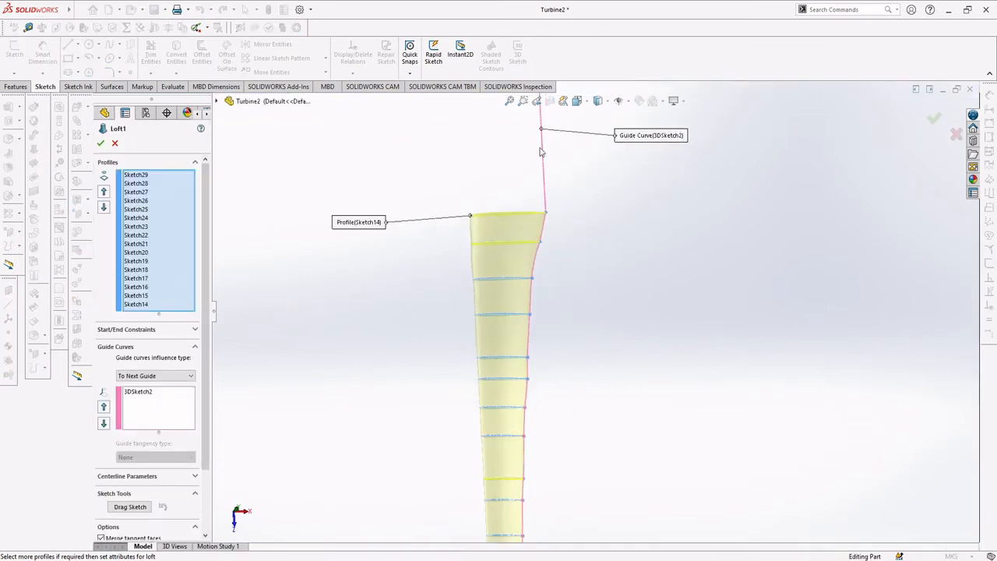
scroll(567, 245, up, 4)
scroll(577, 265, down, 5)
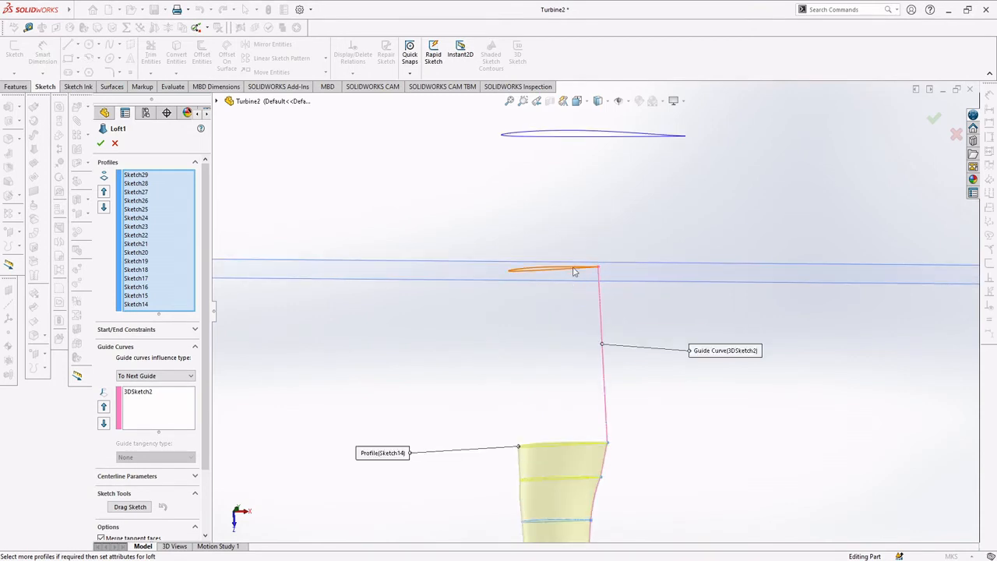
click(574, 270)
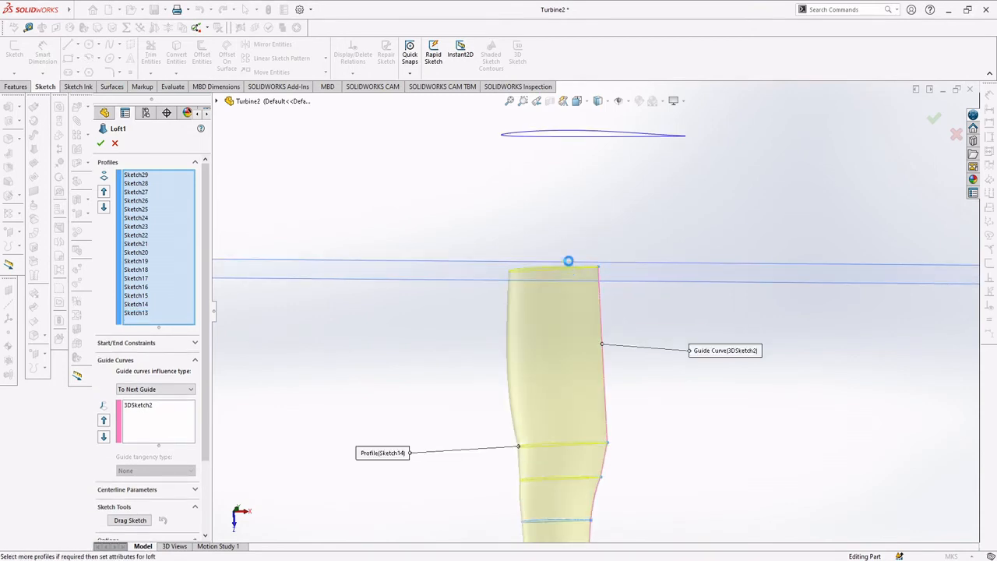
mouse_move(595, 394)
middle_down()
mouse_move(675, 405)
mouse_move(757, 382)
mouse_move(621, 405)
mouse_move(594, 349)
mouse_move(632, 441)
middle_up()
scroll(631, 441, up, 5)
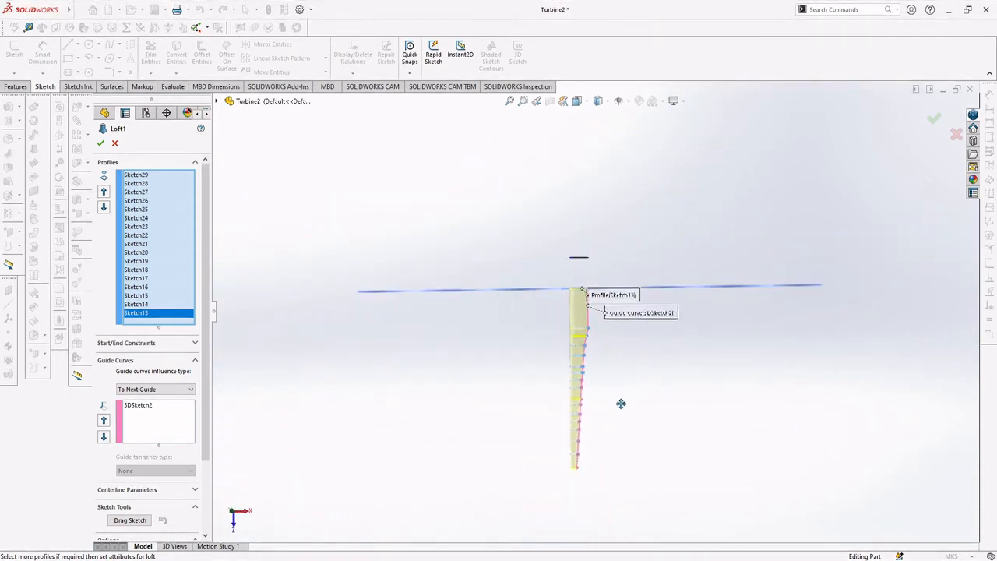
click(9, 88)
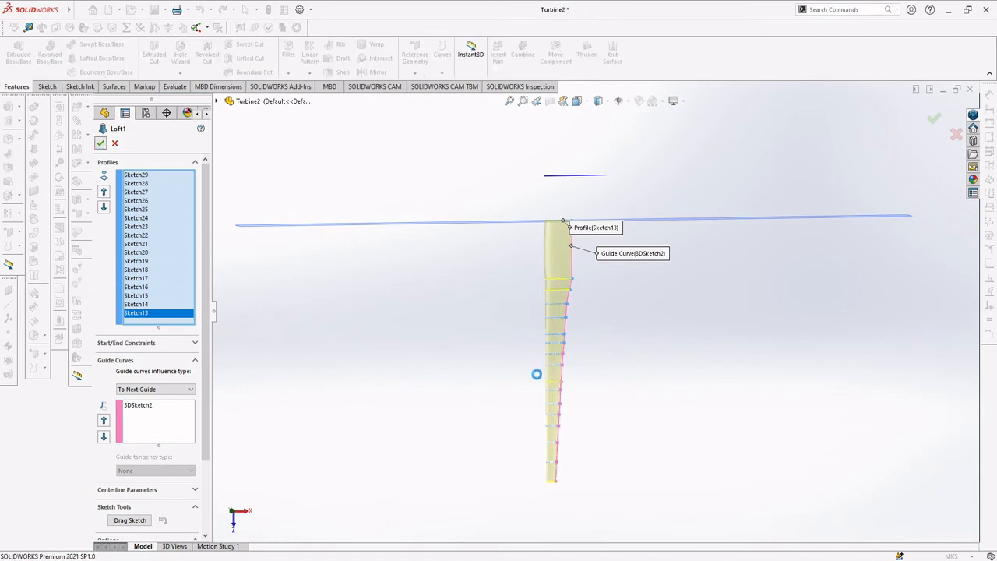
middle_drag(584, 367, 625, 310)
scroll(609, 339, down, 2)
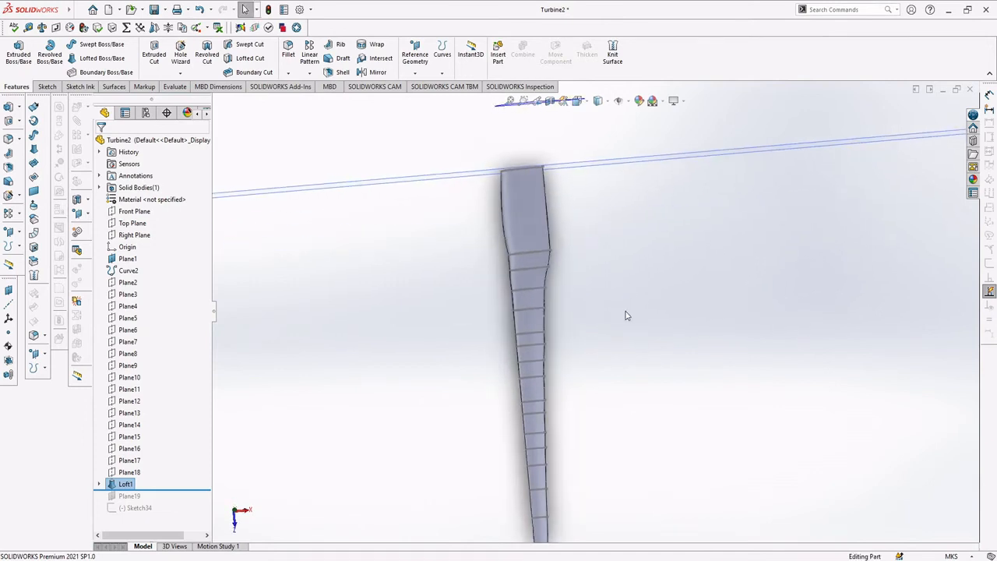
ctrl+middle_drag(641, 234, 622, 314)
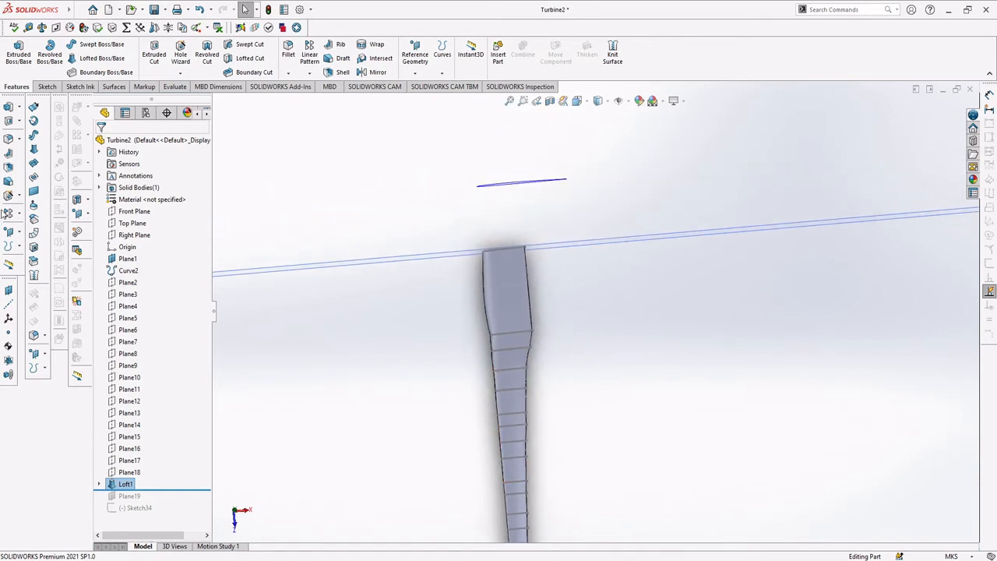
click(19, 214)
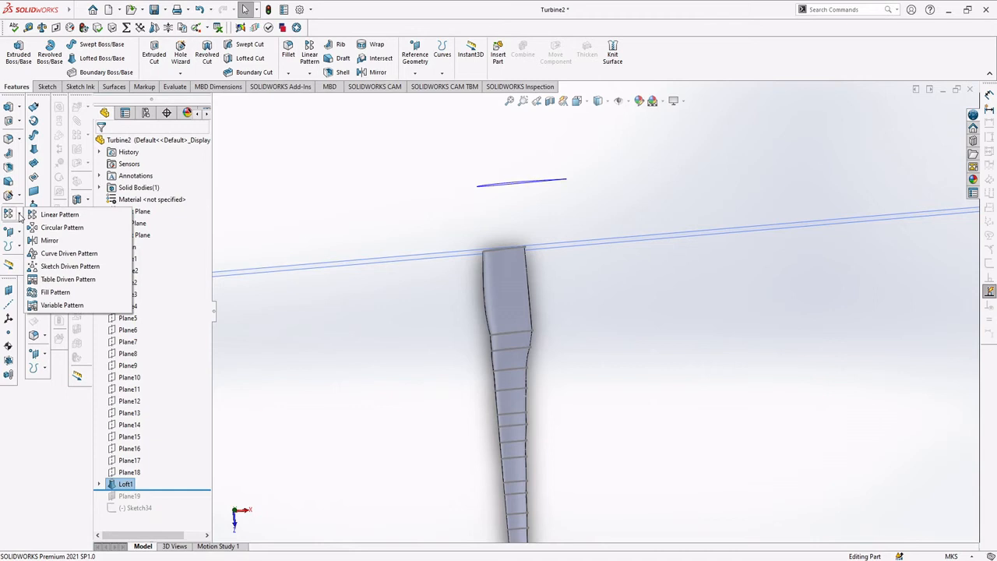
click(56, 228)
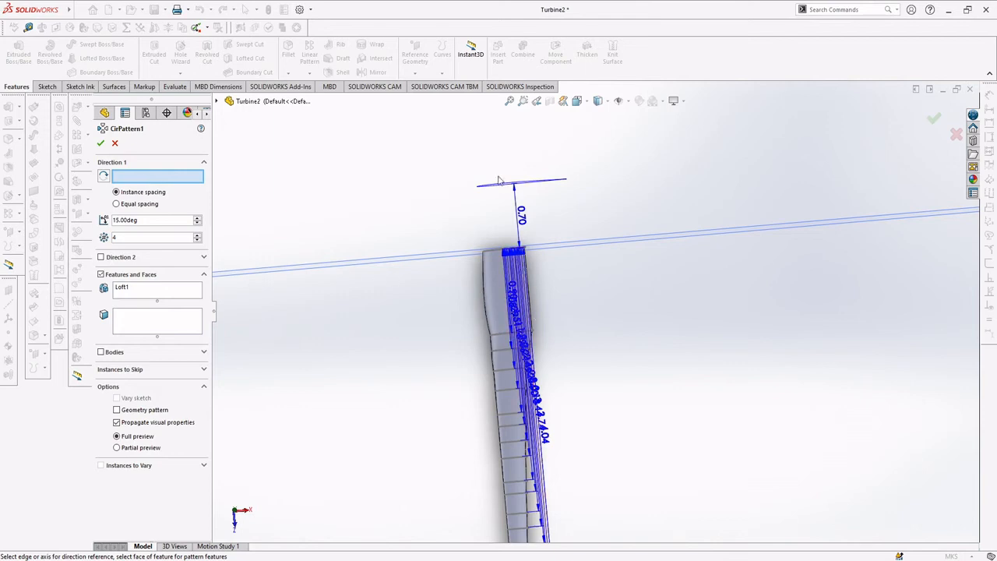
scroll(548, 221, down, 5)
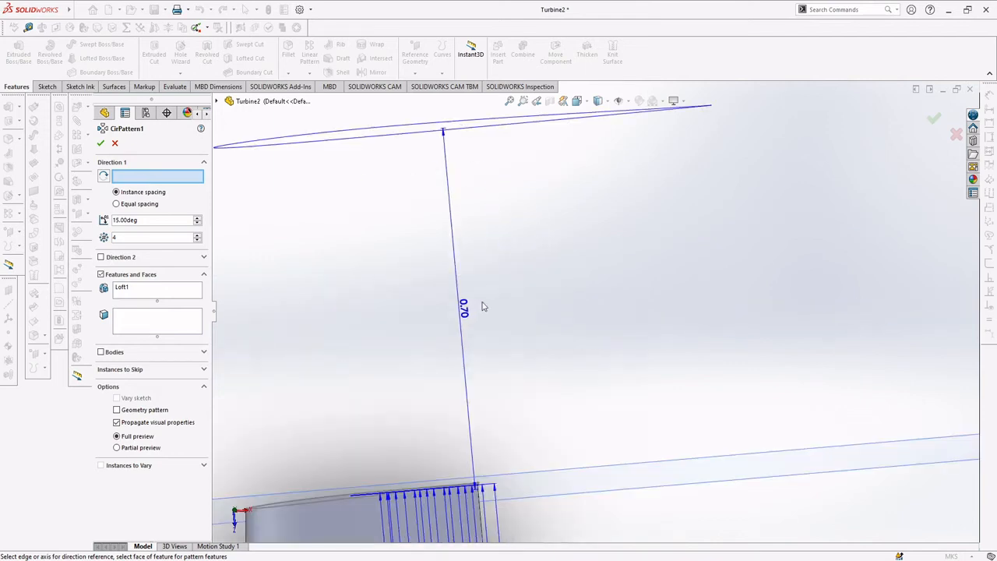
scroll(483, 306, up, 2)
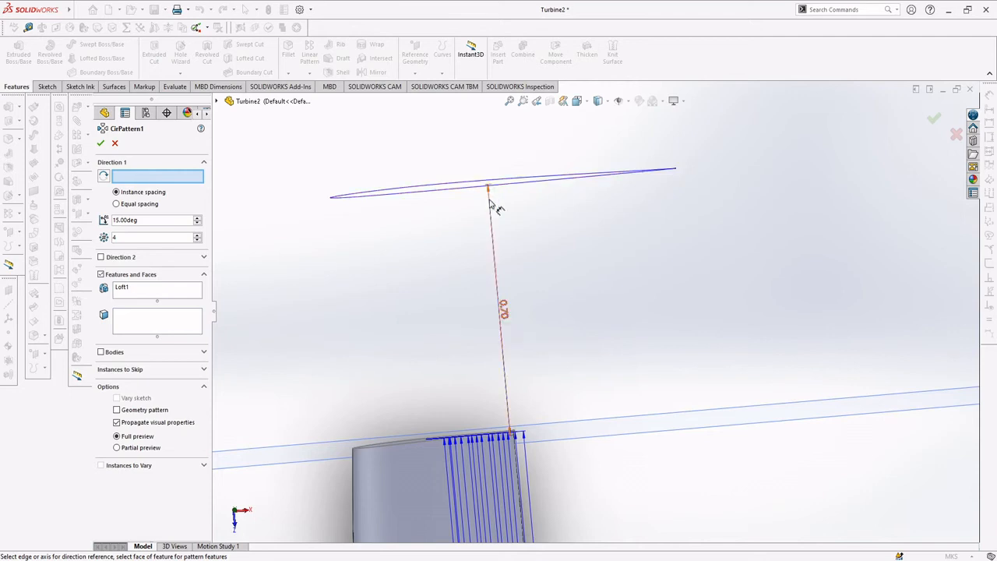
mouse_move(494, 207)
middle_down()
mouse_move(579, 320)
mouse_move(602, 294)
mouse_move(568, 299)
mouse_move(532, 324)
mouse_move(581, 407)
mouse_move(589, 326)
middle_up()
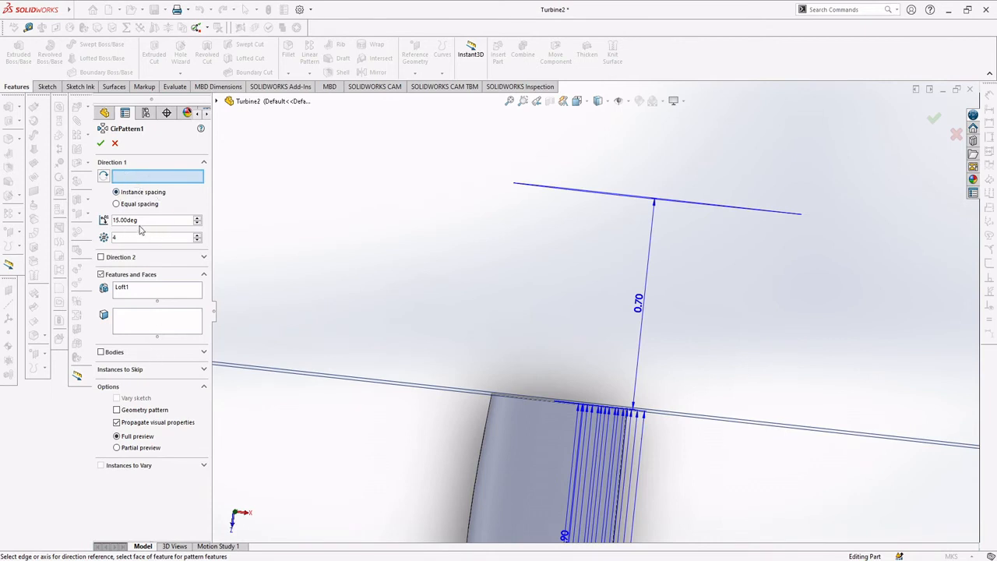
drag(139, 221, 70, 218)
text(90)
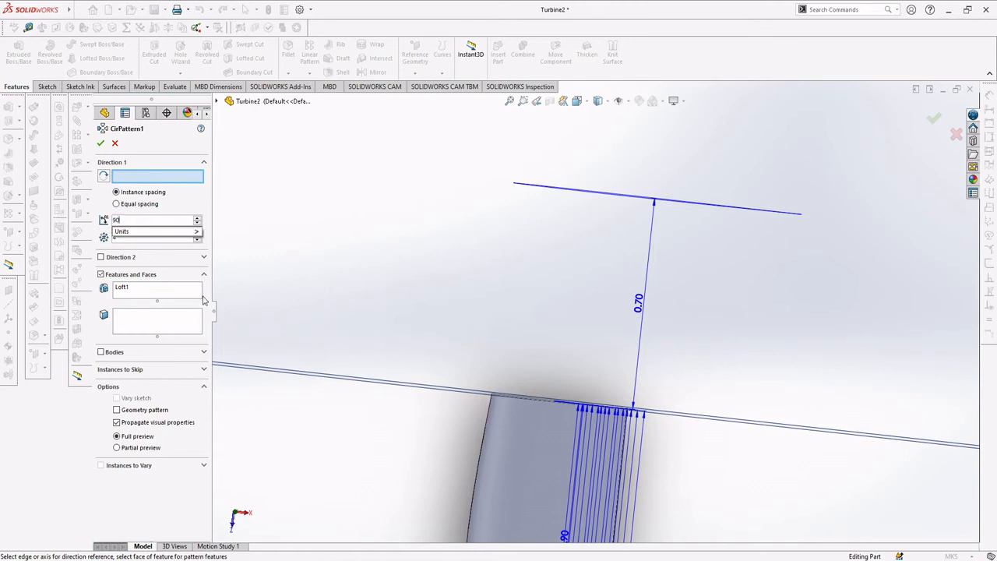
key(Return)
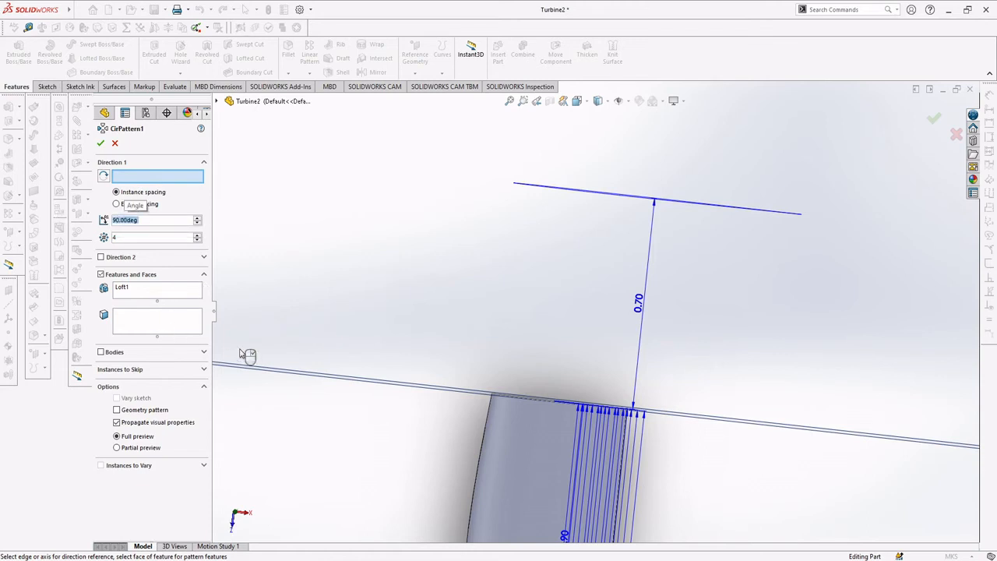
scroll(557, 297, up, 5)
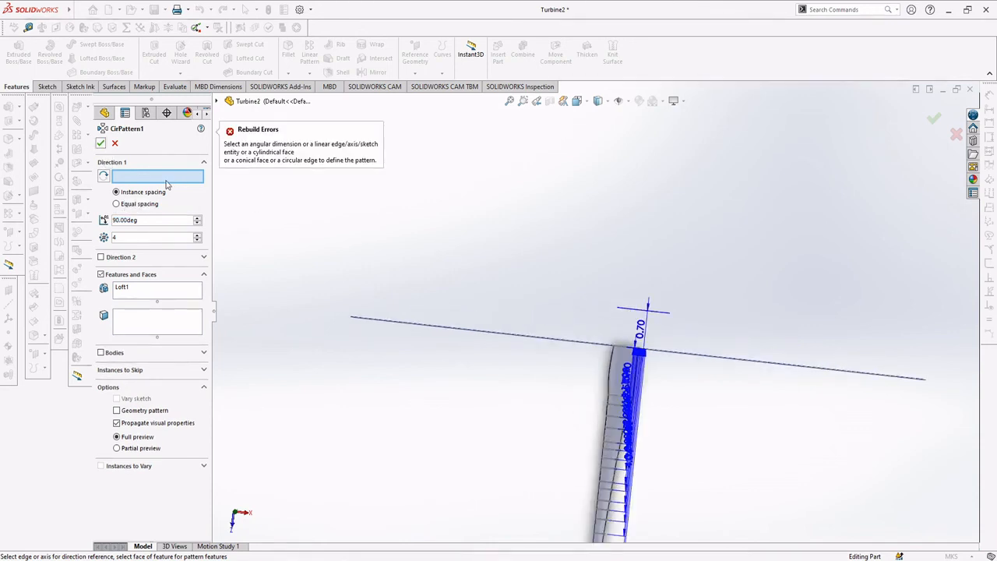
scroll(660, 344, down, 3)
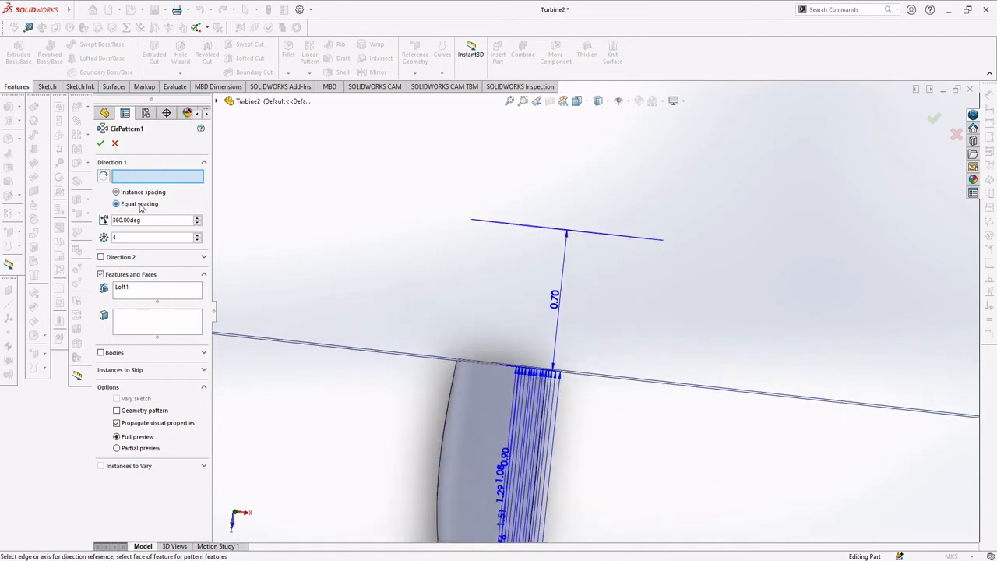
click(102, 144)
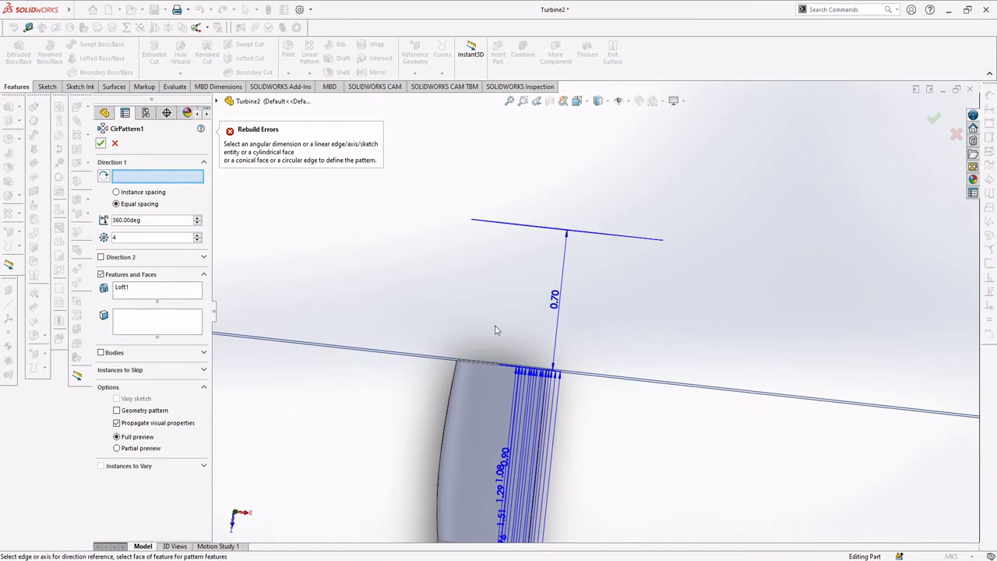
middle_drag(495, 331, 530, 265)
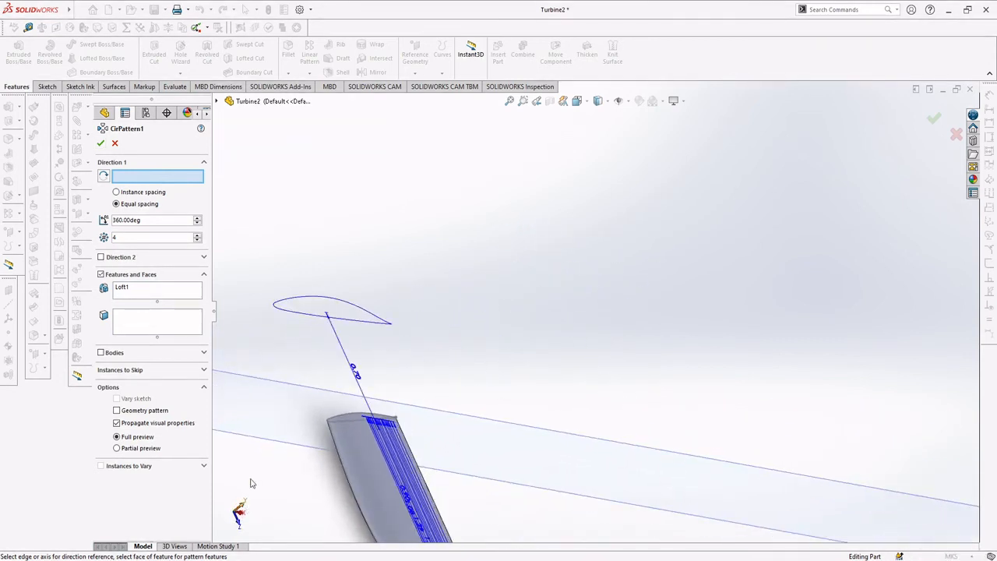
middle_drag(250, 483, 269, 393)
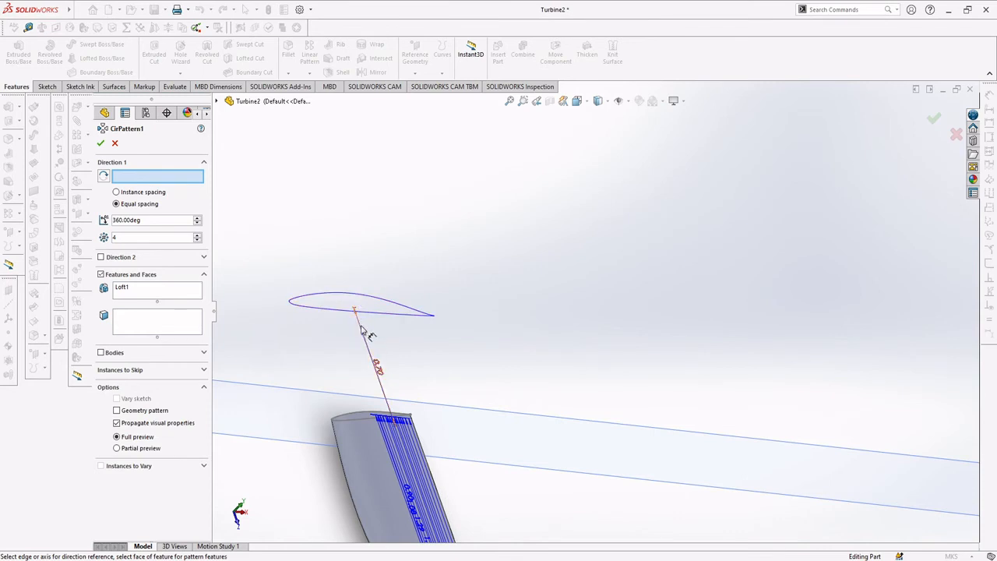
click(377, 366)
text(360)
key(Return)
mouse_move(364, 364)
middle_down()
mouse_move(466, 418)
mouse_move(423, 489)
mouse_move(418, 409)
mouse_move(493, 458)
mouse_move(329, 454)
mouse_move(367, 426)
mouse_move(355, 458)
middle_up()
scroll(330, 453, up, 3)
scroll(499, 413, down, 6)
mouse_move(418, 419)
middle_down()
mouse_move(443, 400)
mouse_move(486, 409)
middle_up()
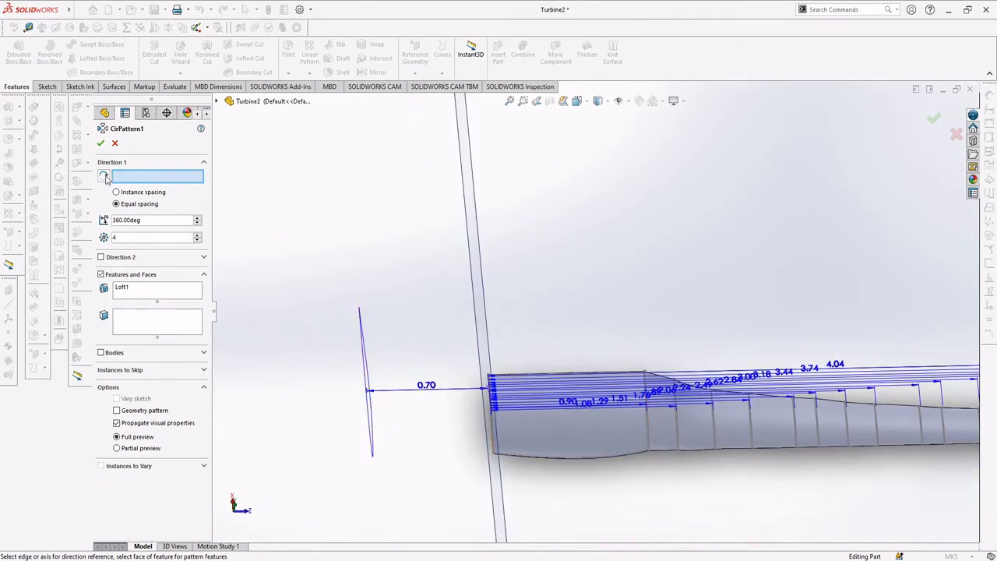
click(233, 508)
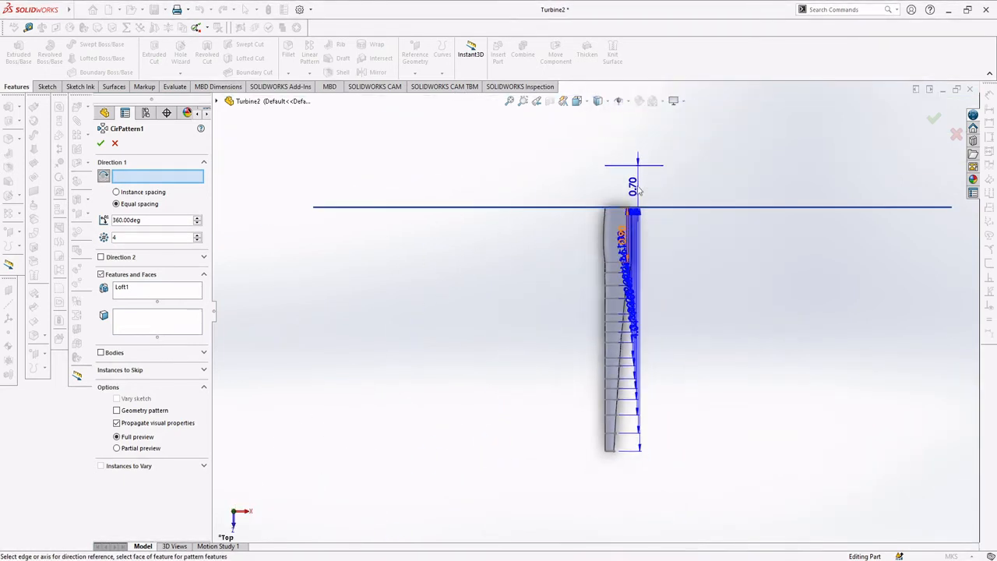
scroll(641, 189, down, 3)
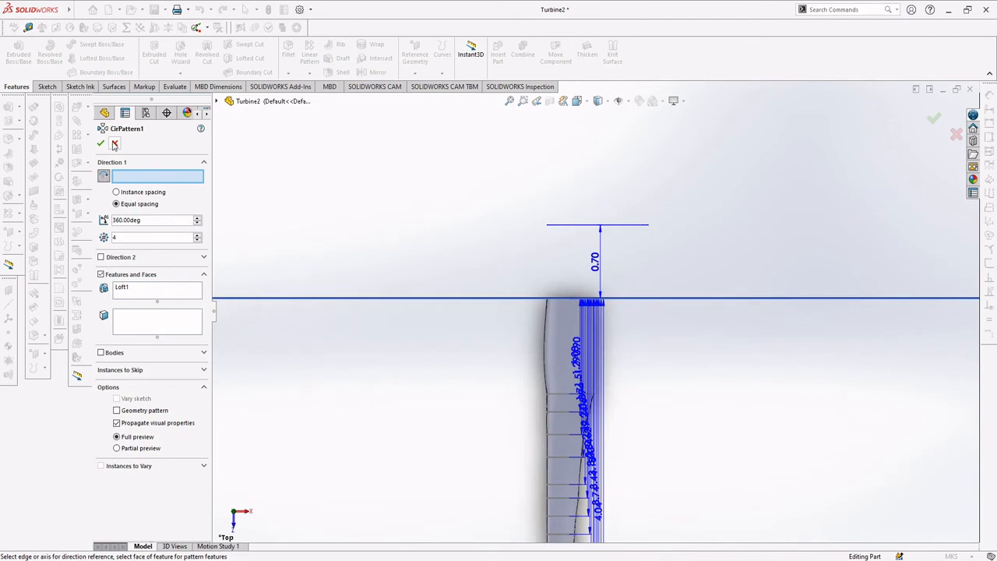
click(115, 145)
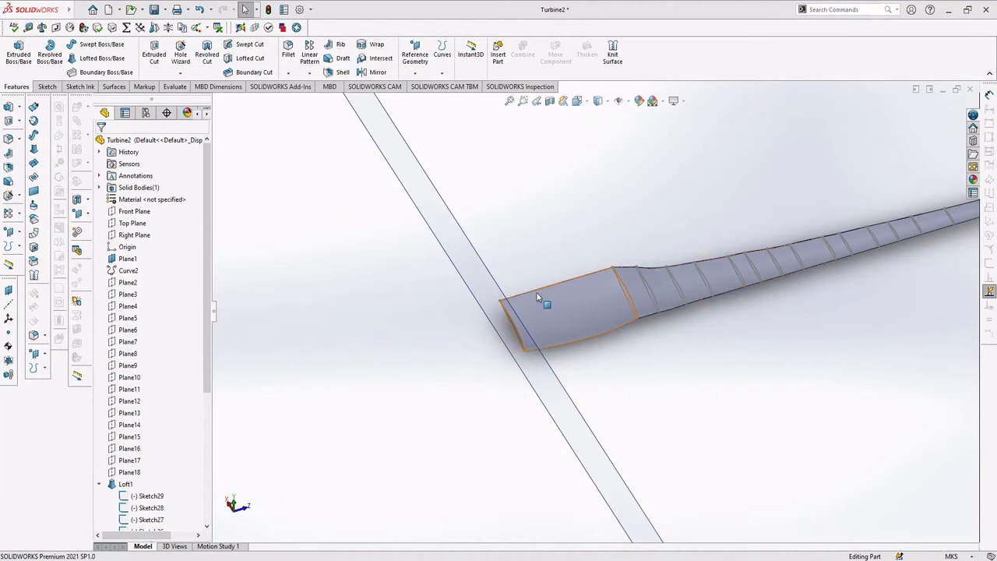
Step: Open a new sketch on the Top Plane
middle_drag(537, 296, 445, 334)
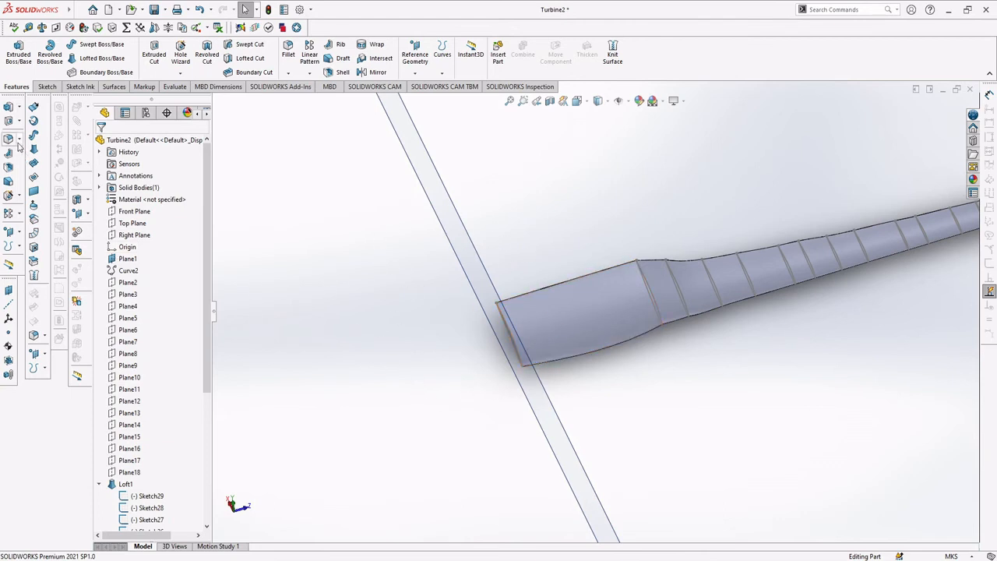
click(138, 224)
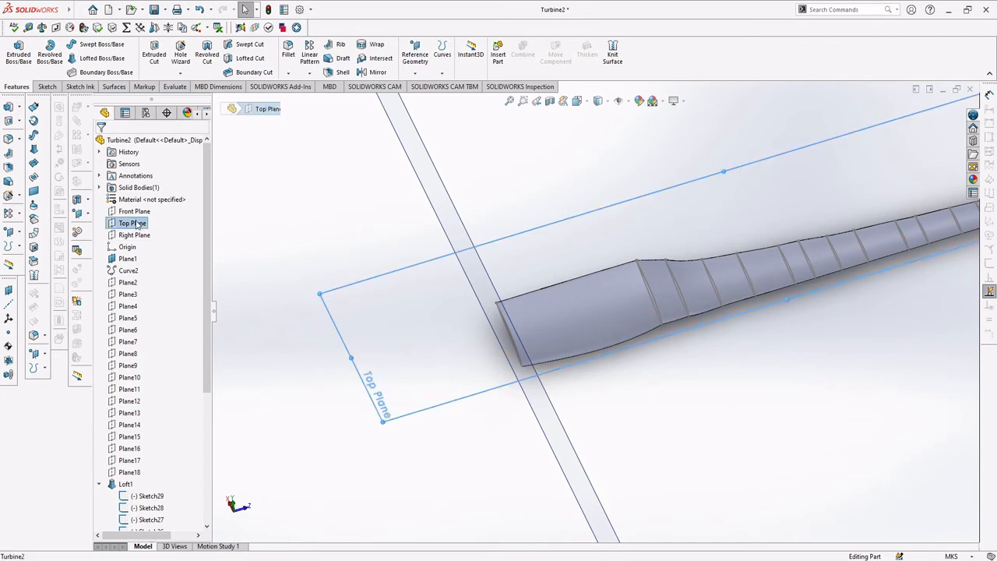
right_click(137, 225)
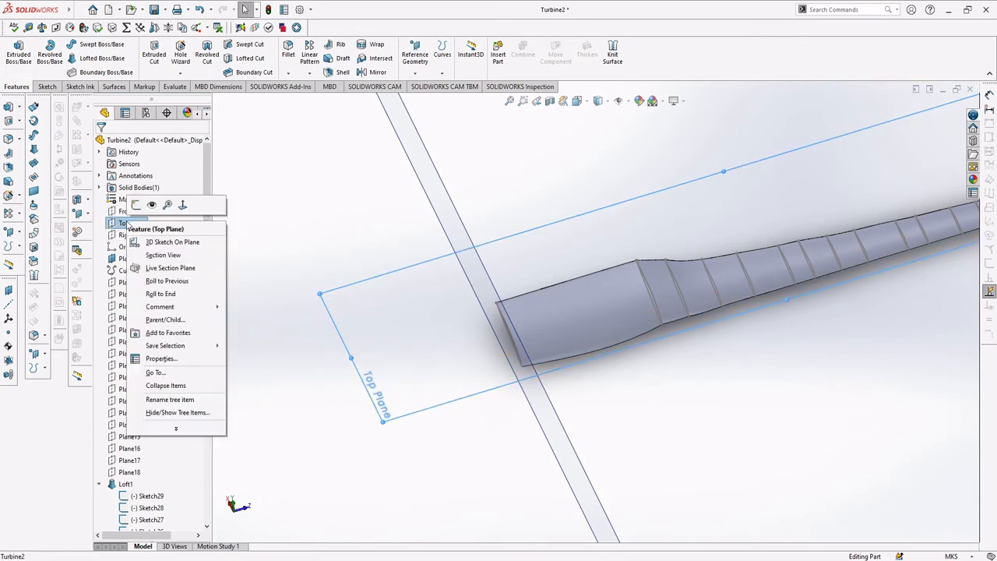
click(136, 204)
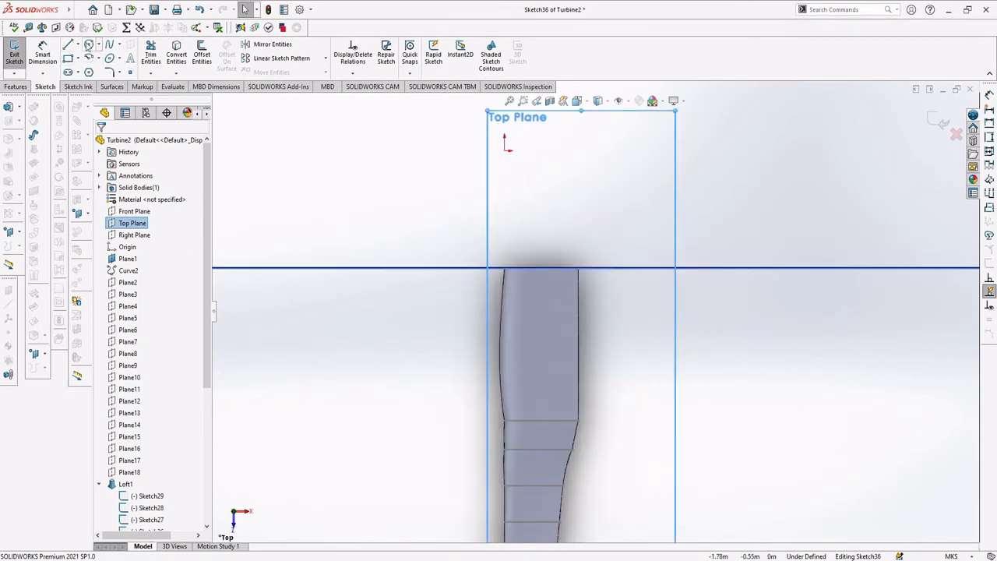
Step: Sketch a circle centred on the origin and set its radius to 0.8 m
click(89, 46)
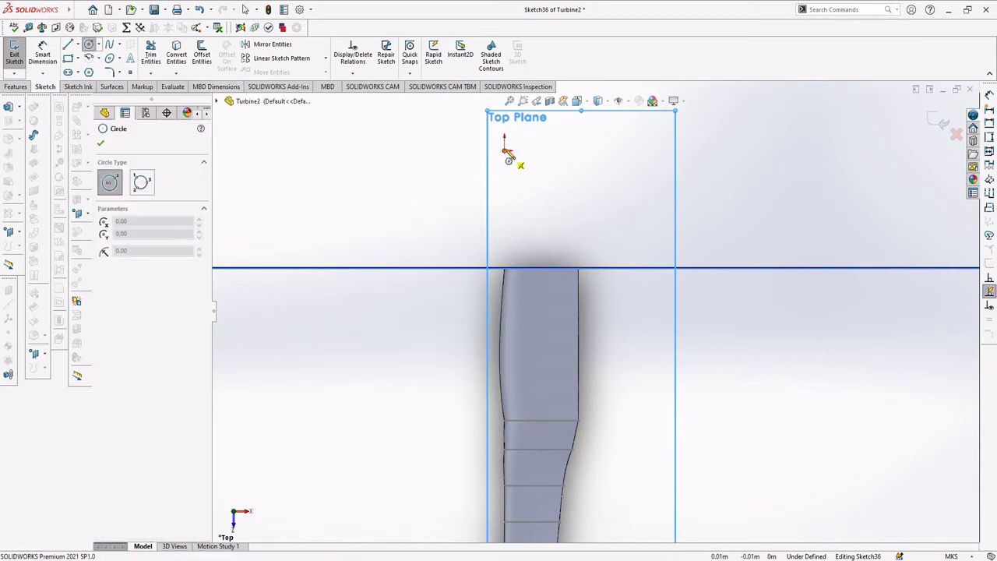
scroll(553, 163, up, 2)
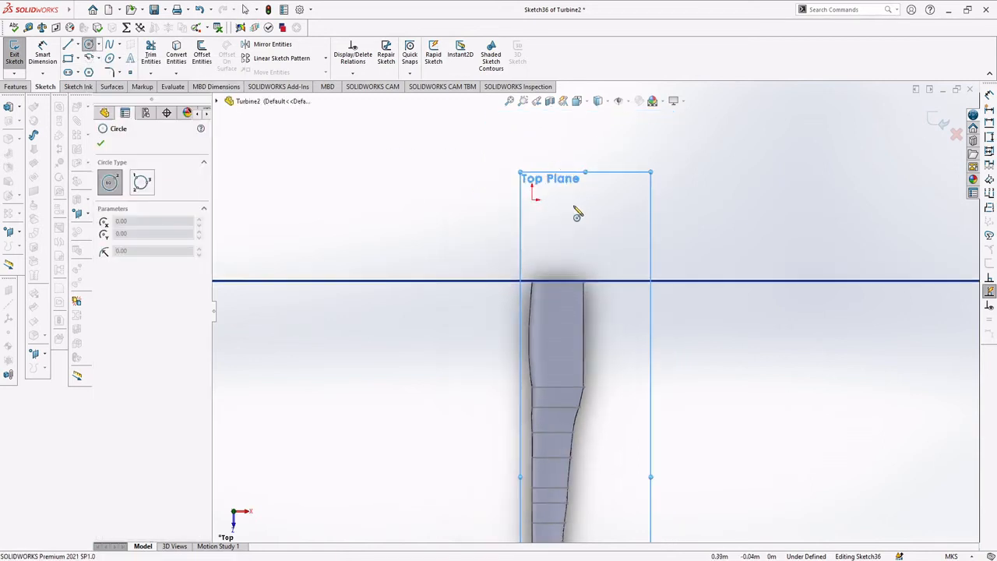
scroll(566, 218, down, 5)
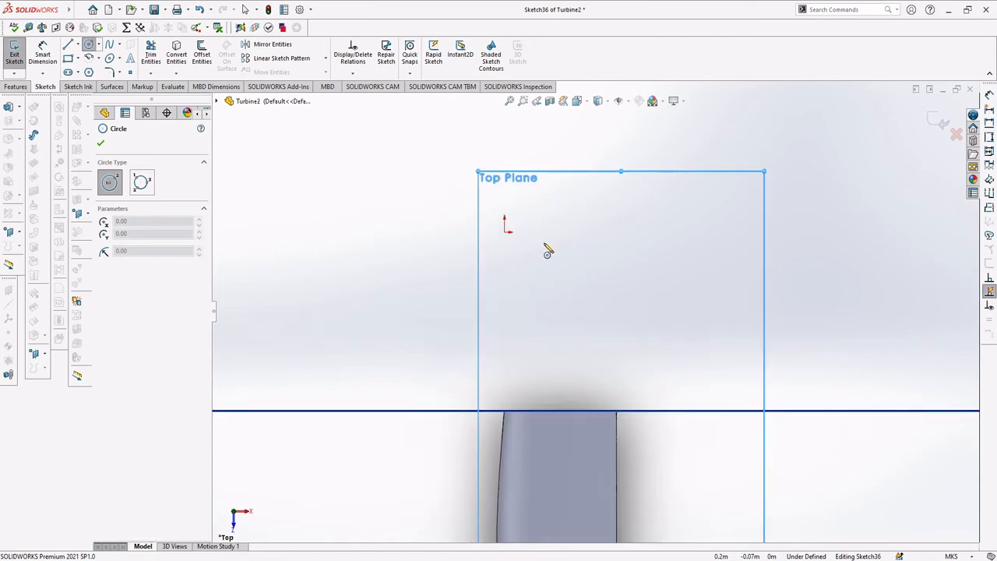
click(504, 230)
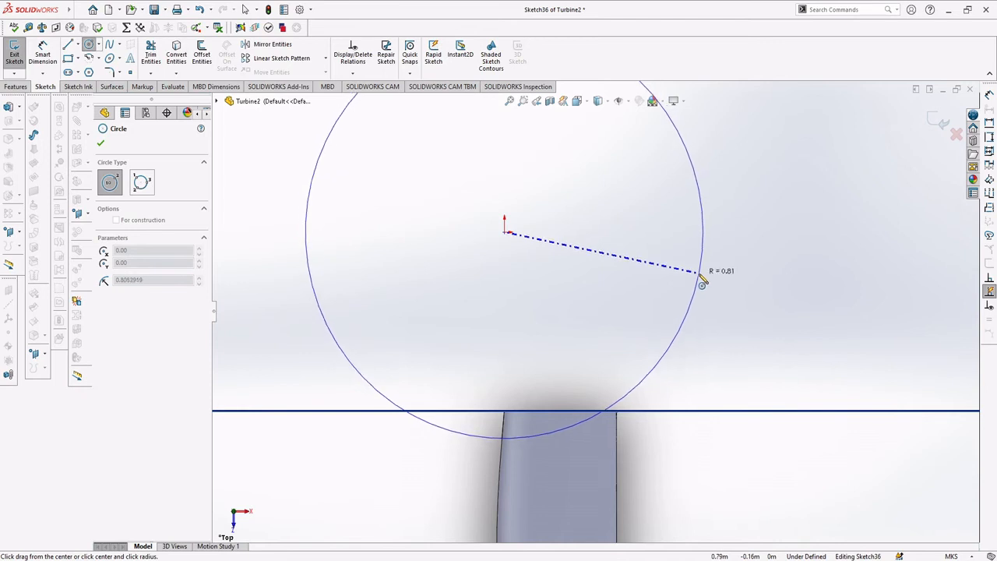
click(699, 279)
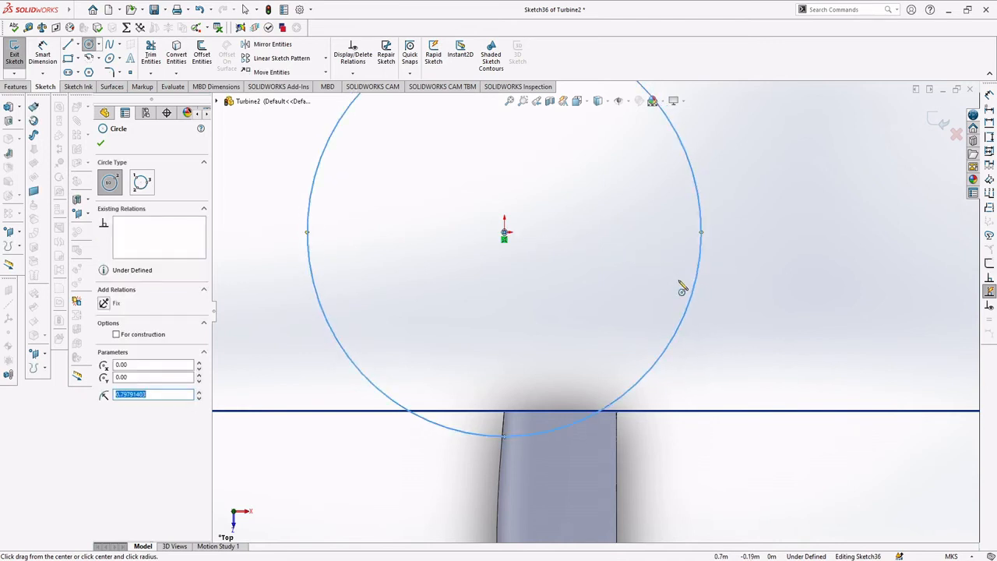
key(Escape)
click(702, 236)
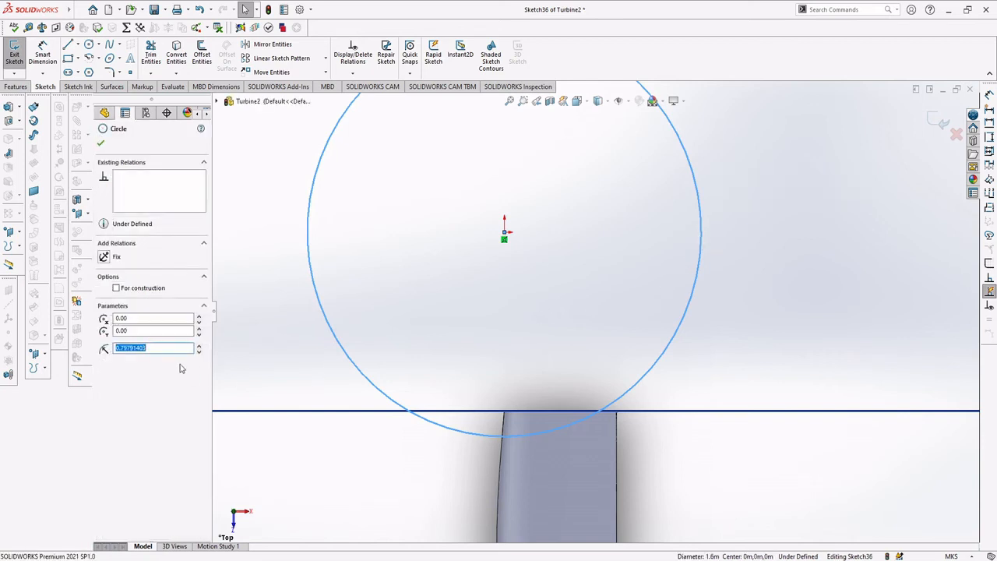
text(0.8)
key(Return)
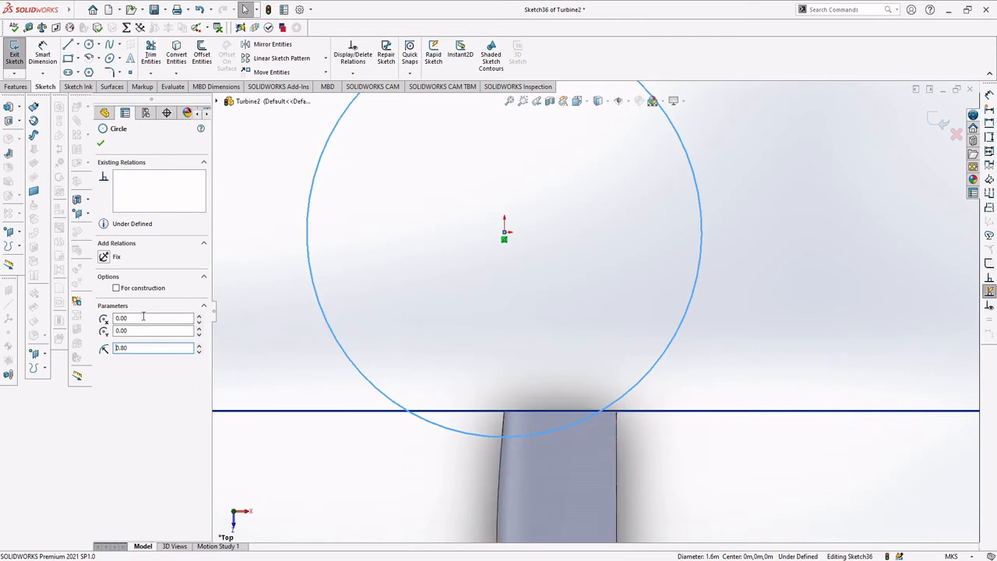
Step: Try to set the X coordinate of the circle's centre to -0.2 m
click(174, 319)
key(BackSpace)
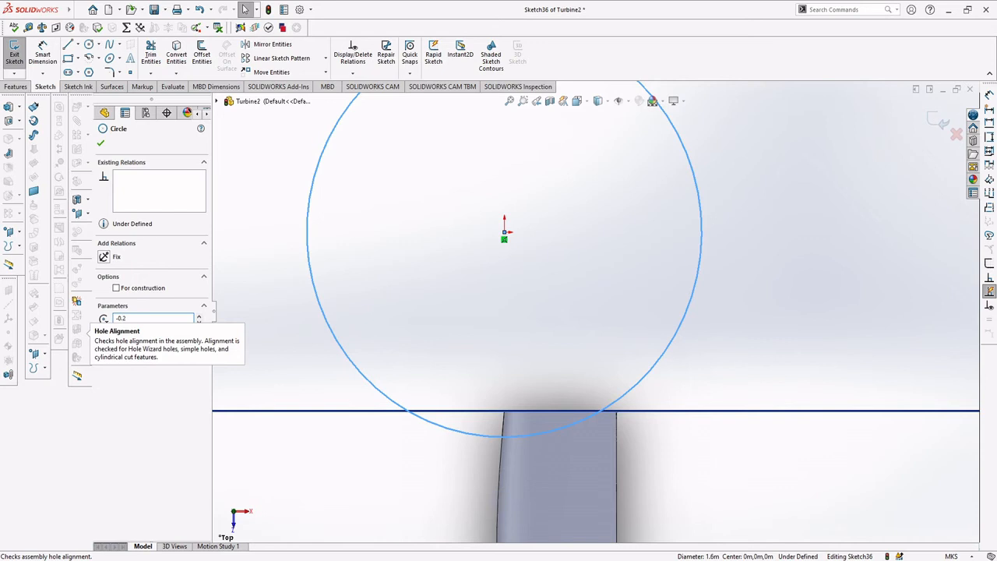
key(Return)
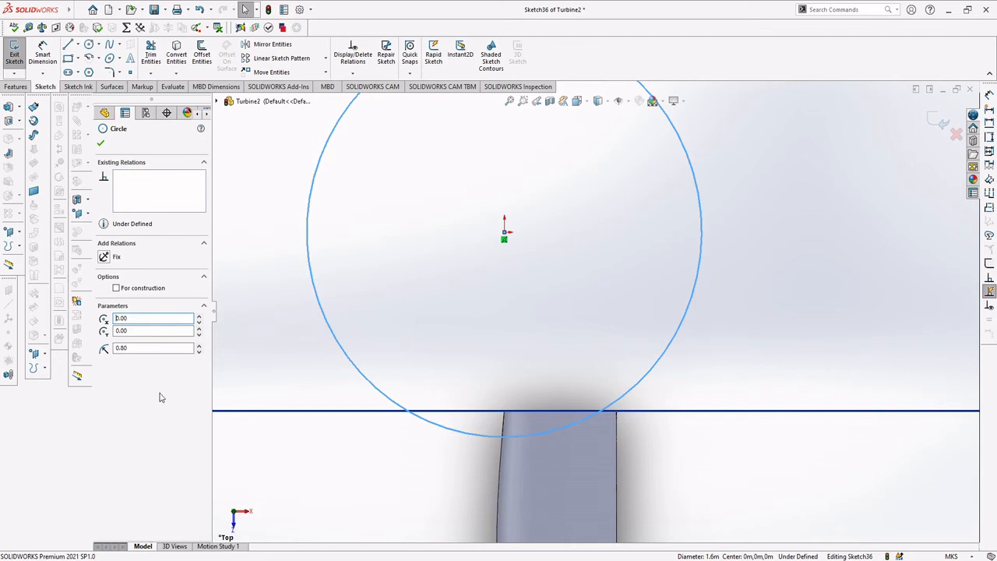
Step: Try to move the circle's centre point off the origin by repositioning it and entering an X coordinate of 0.2 m
drag(506, 237, 521, 244)
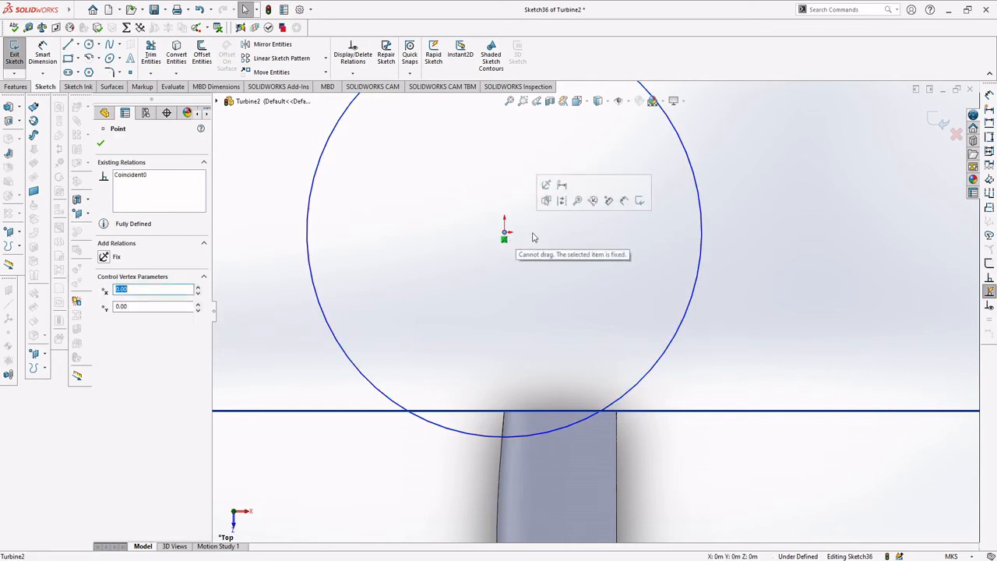
text(0.4)
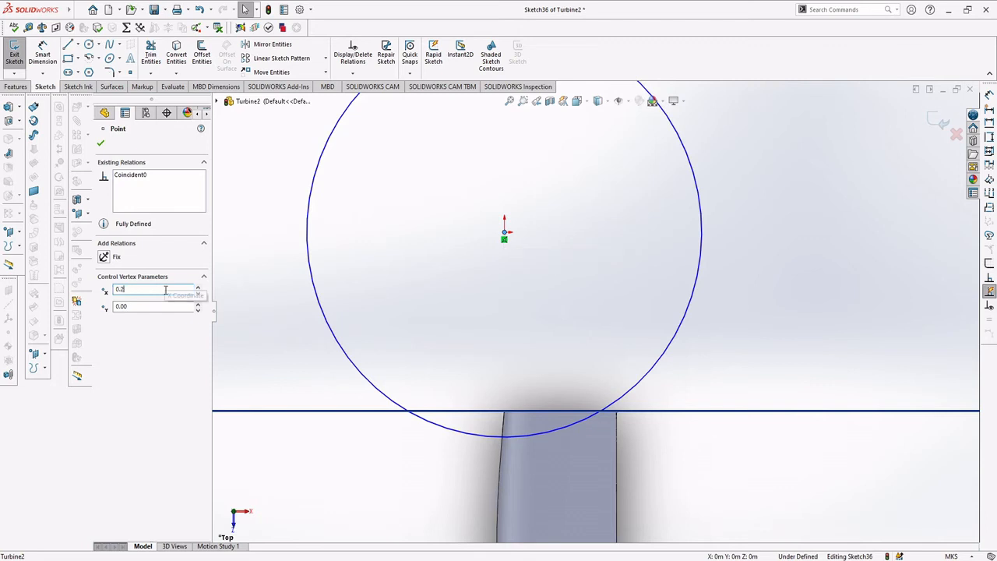
key(Return)
click(100, 146)
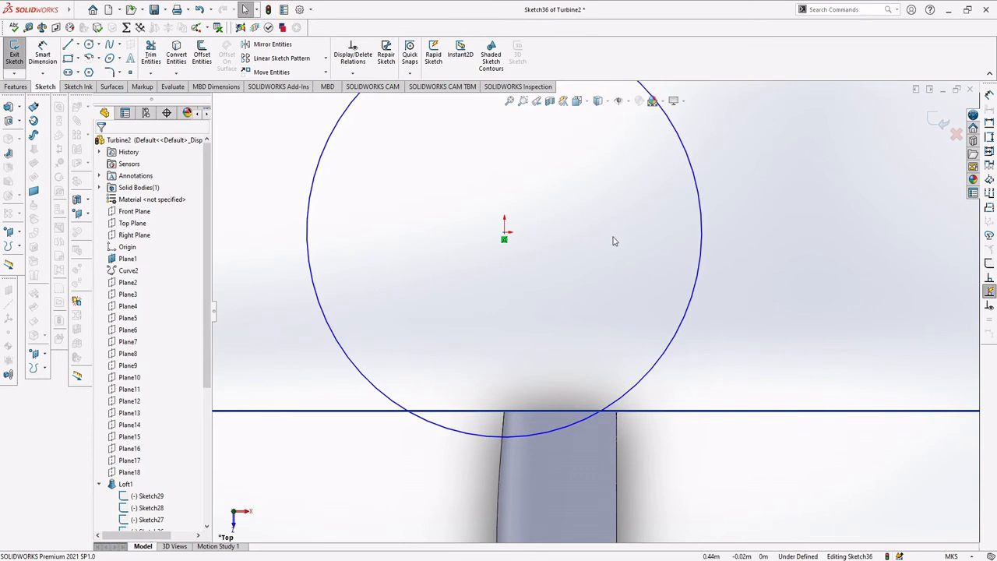
click(505, 232)
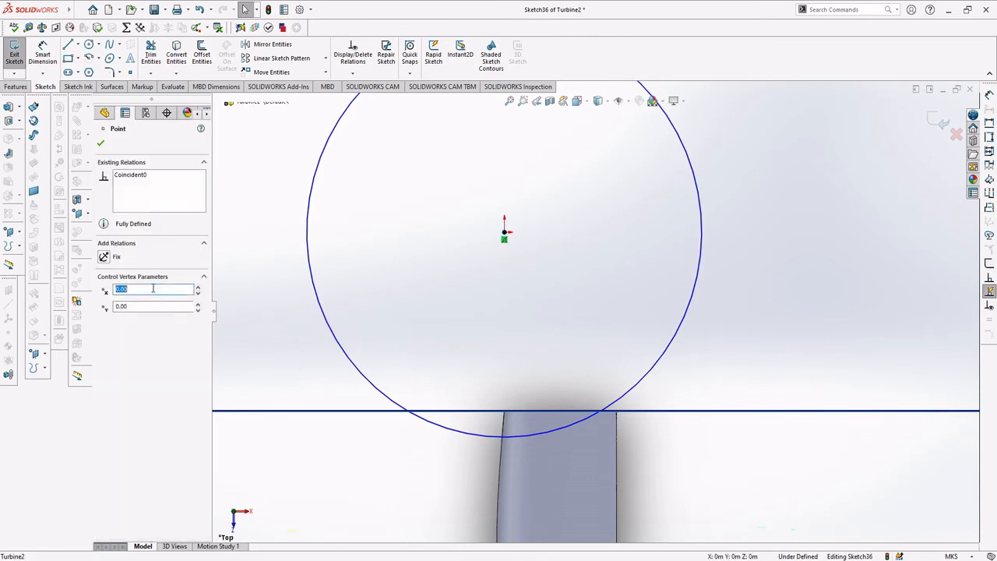
text(0)
key(Return)
Step: Add a Fix relation to the circle and remove it again
click(690, 173)
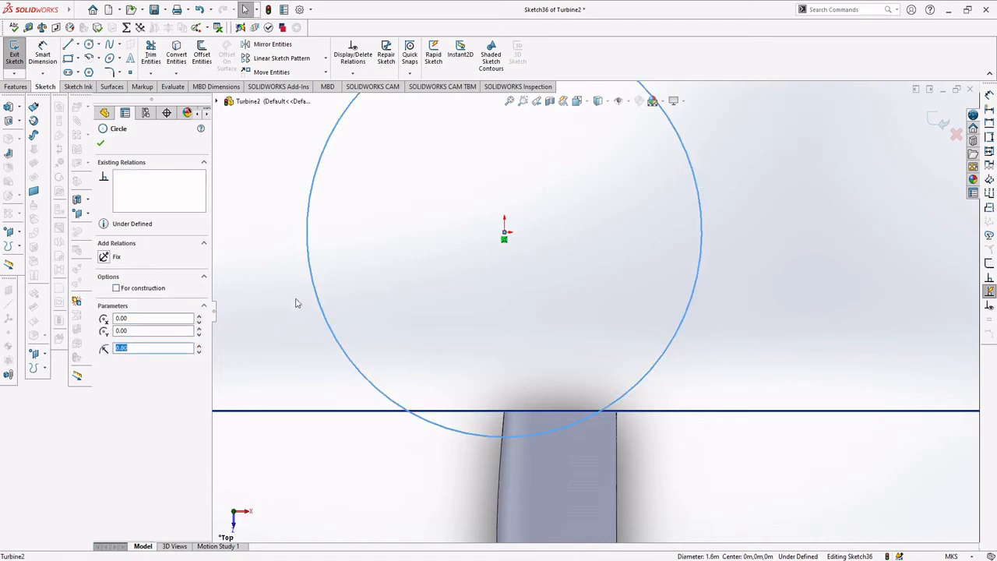
click(130, 318)
click(106, 259)
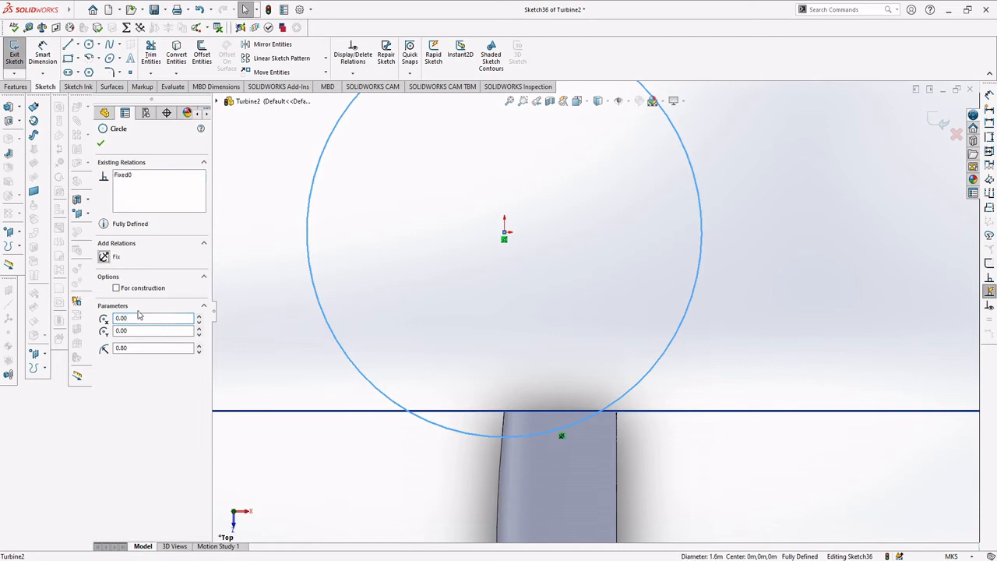
click(123, 176)
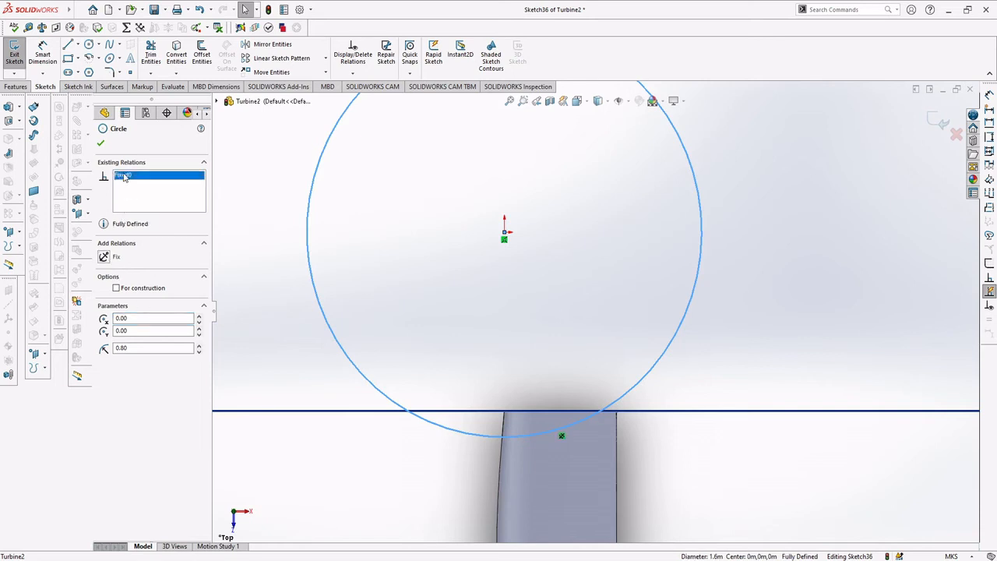
key(Delete)
Step: Try to set the circle's centre X coordinate to 0.2 m without the Fix relation
click(134, 316)
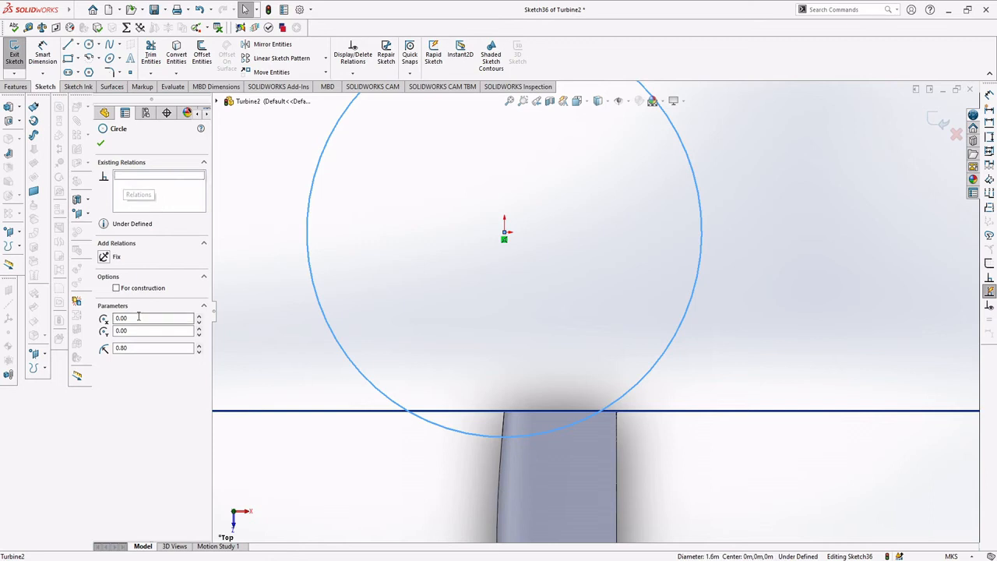
text(0.2)
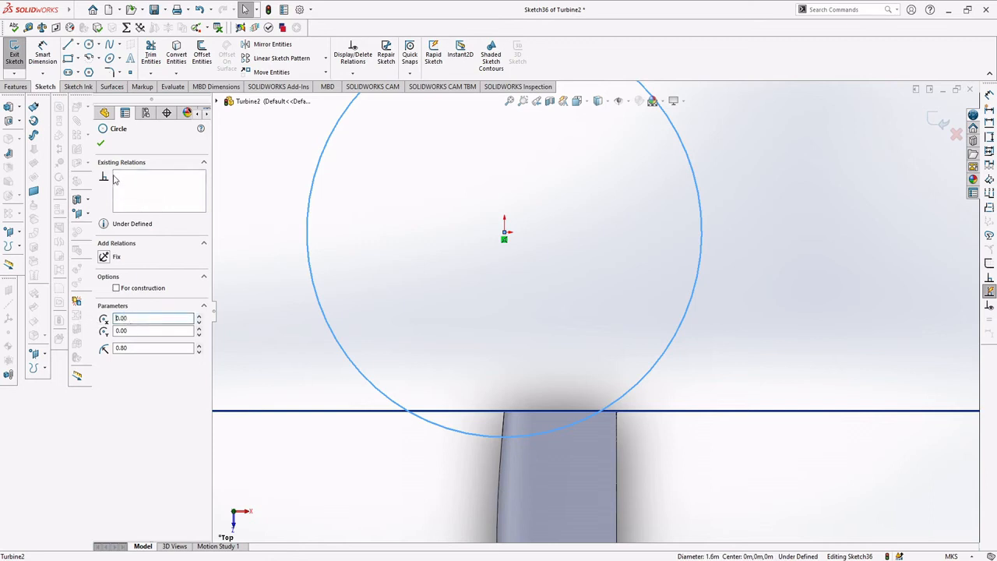
click(102, 144)
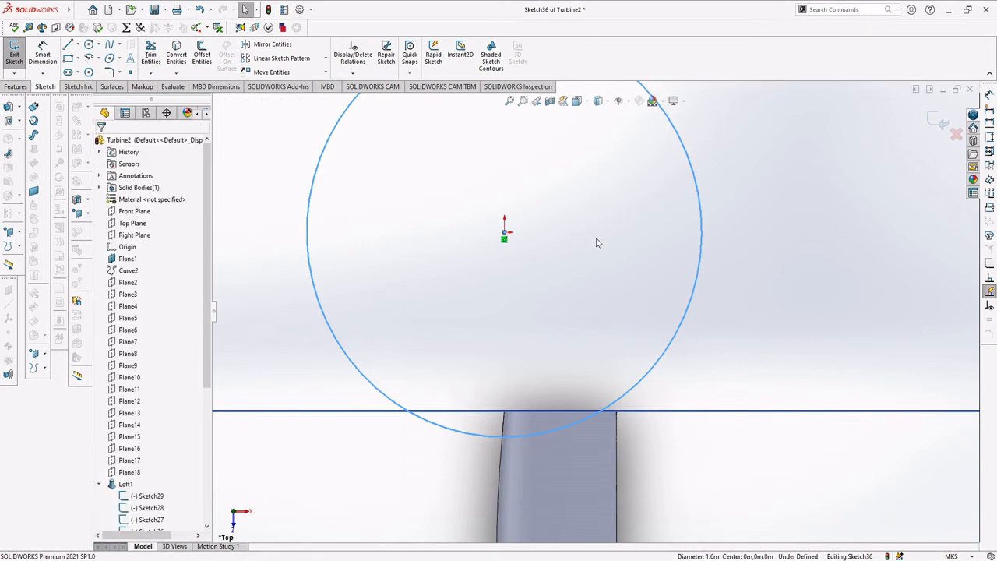
Step: Delete the circle centred on the origin from the sketch
click(699, 234)
right_click(701, 231)
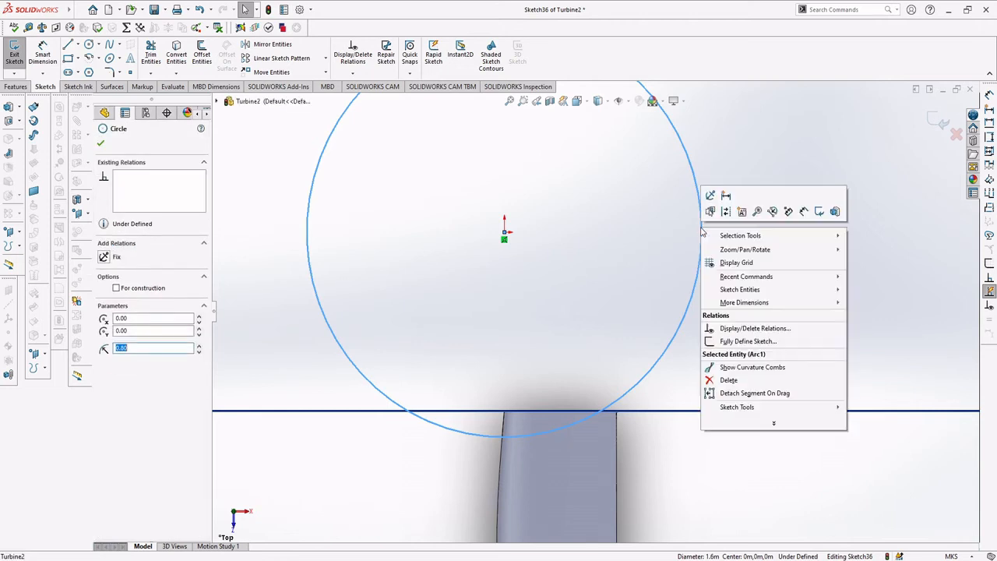
click(655, 233)
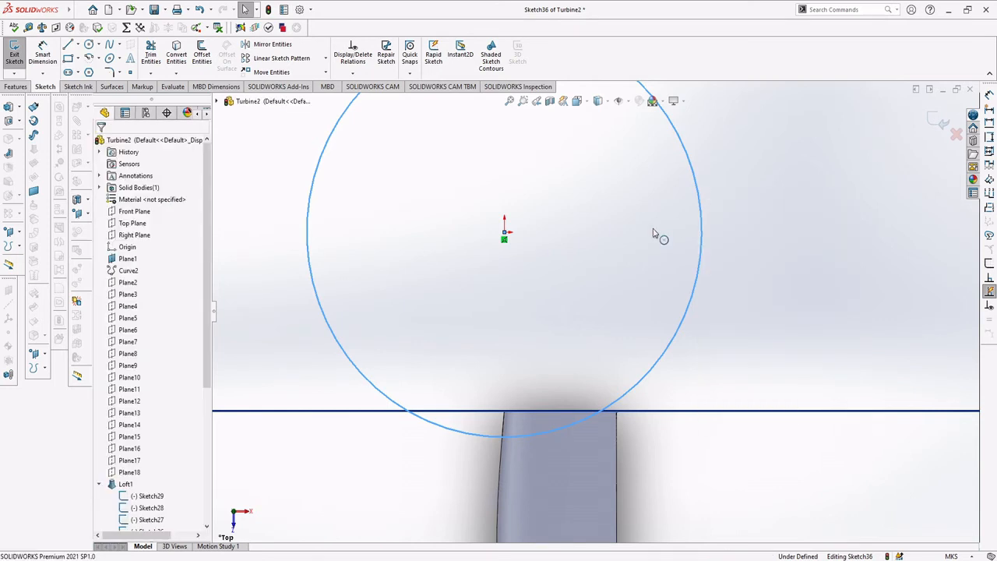
click(701, 245)
key(Delete)
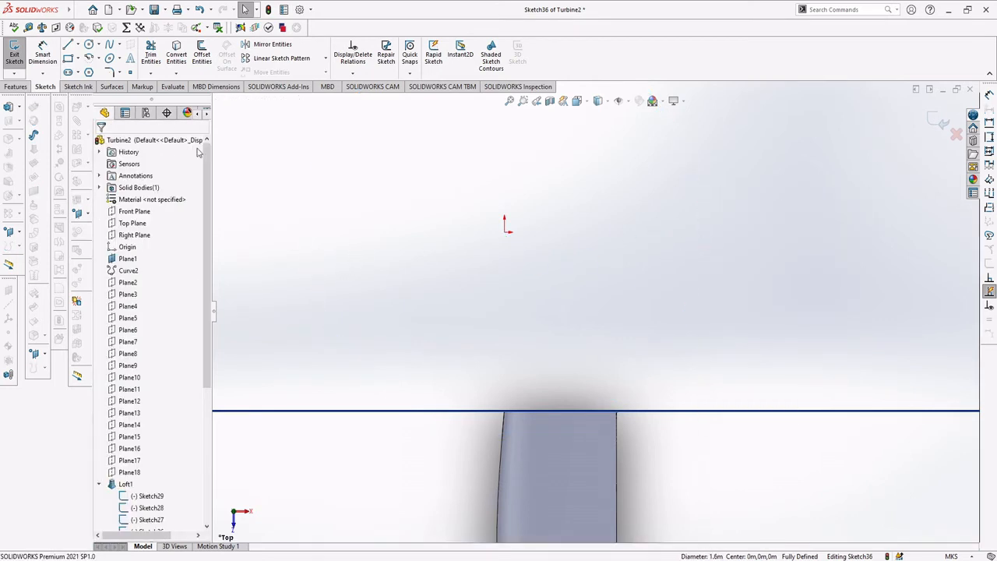
Step: Sketch a circle of about 0.79 m radius with its centre about 0.14 m from the origin along positive X
click(88, 44)
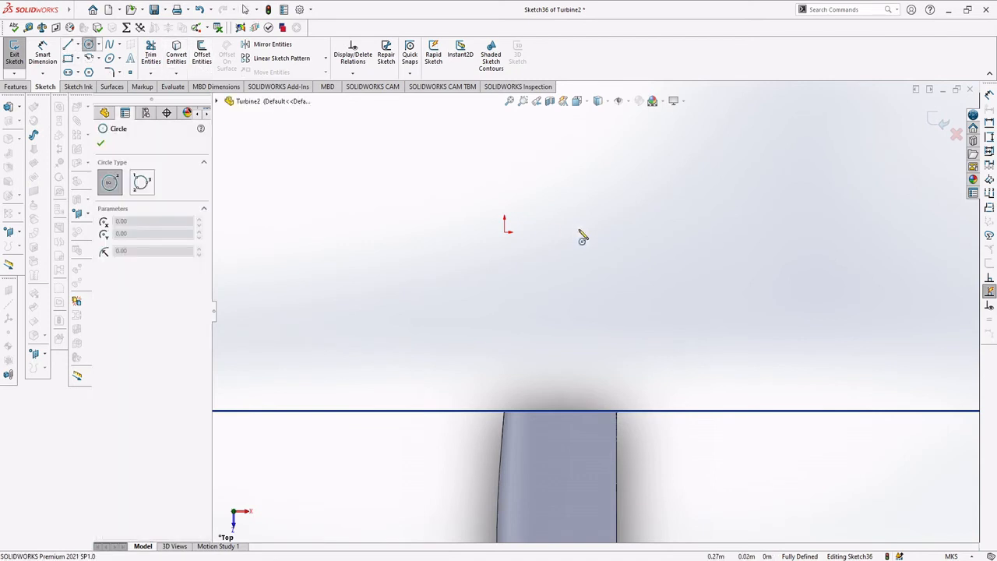
click(537, 231)
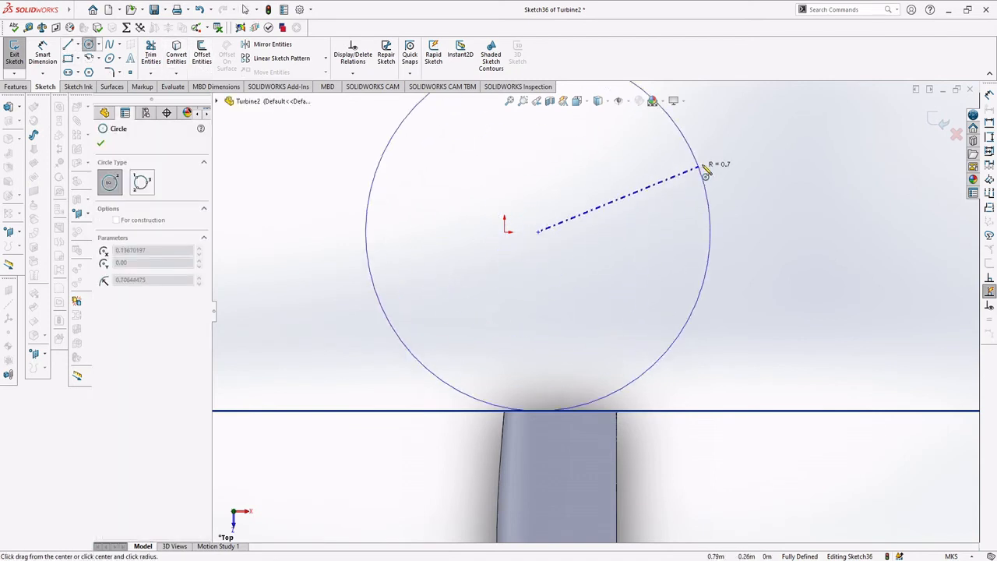
click(724, 159)
key(Escape)
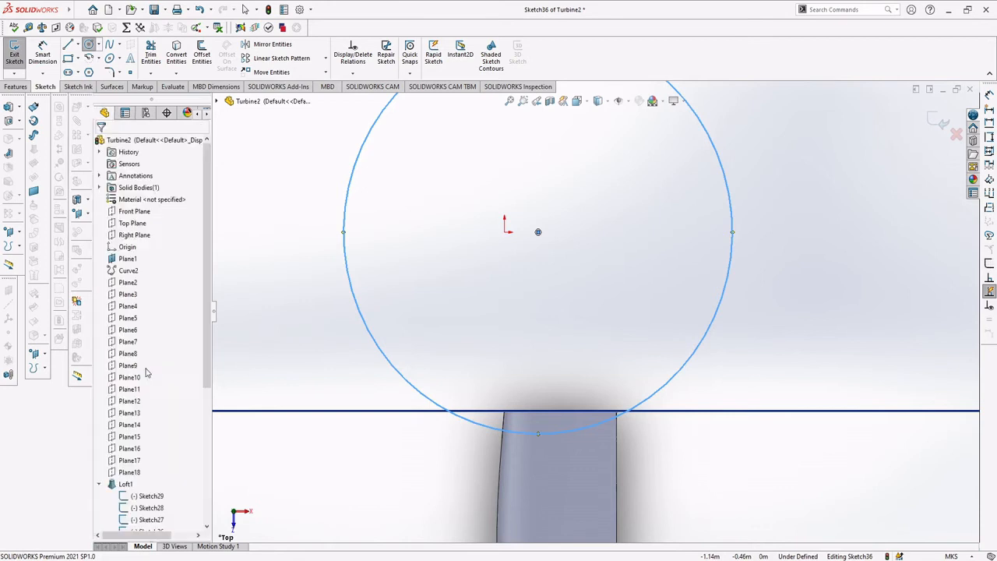
Step: Set the circle's centre X coordinate to 0.2 m and its radius to 0.8 m
click(729, 211)
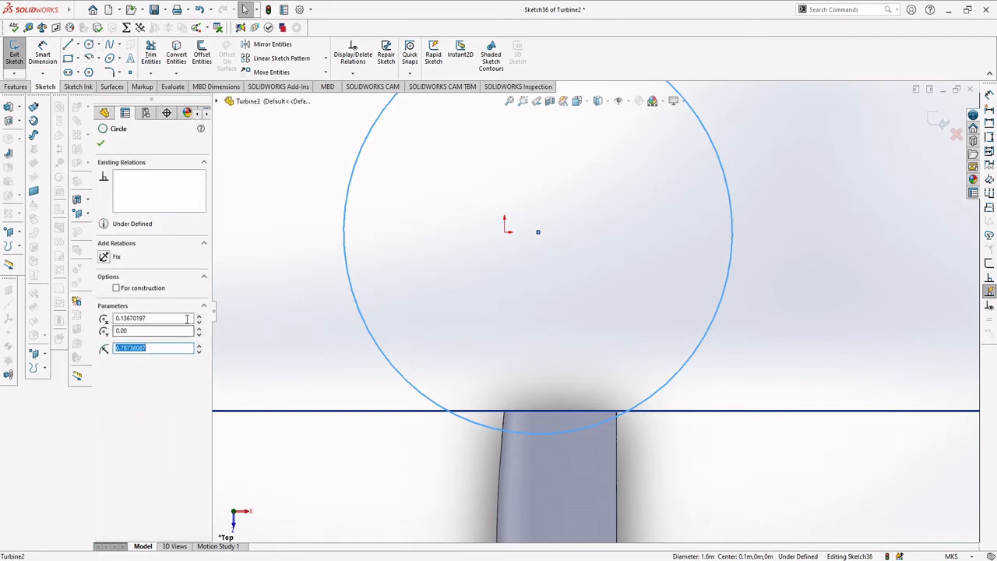
click(187, 318)
text(0.2)
key(Tab)
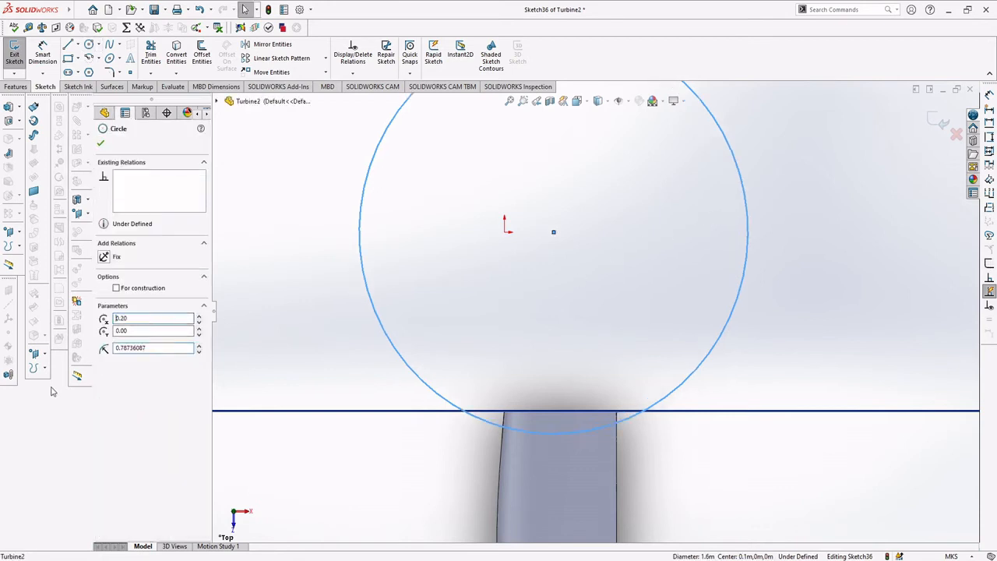
key(Tab)
text(0.8)
key(Return)
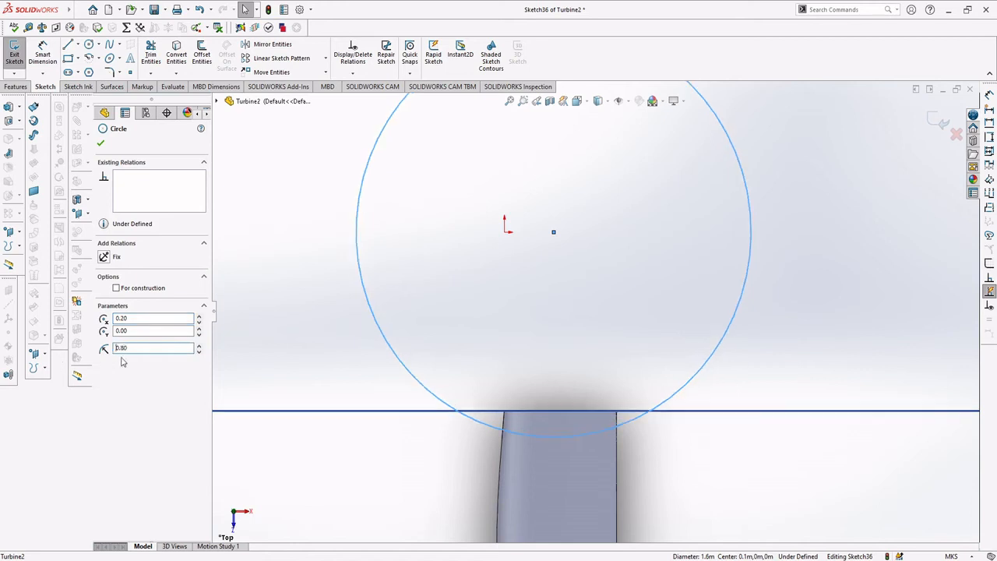
click(100, 143)
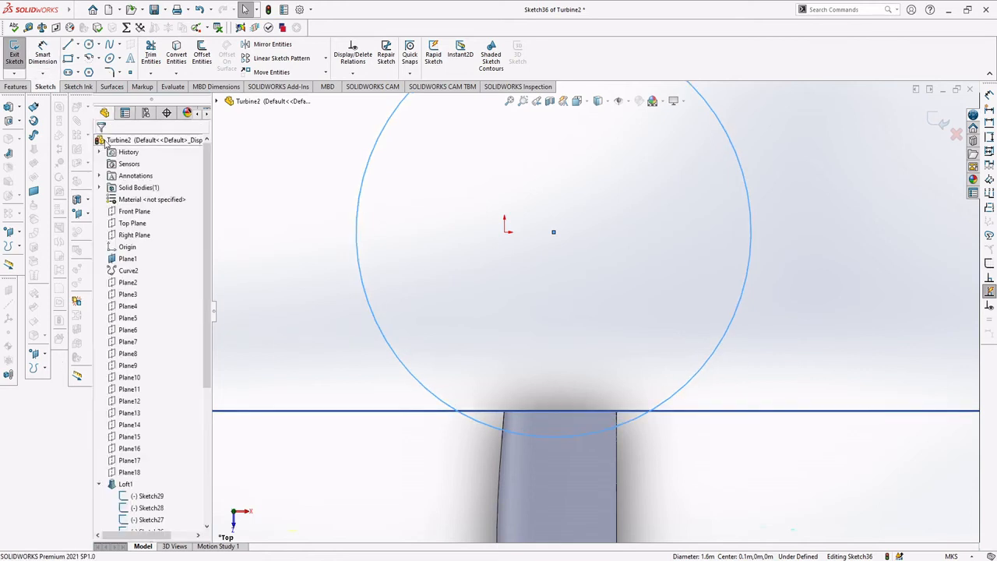
Step: Exit the Top Plane sketch containing the circle
mouse_move(364, 388)
middle_down()
mouse_move(413, 334)
mouse_move(443, 327)
mouse_move(378, 338)
middle_up()
click(13, 53)
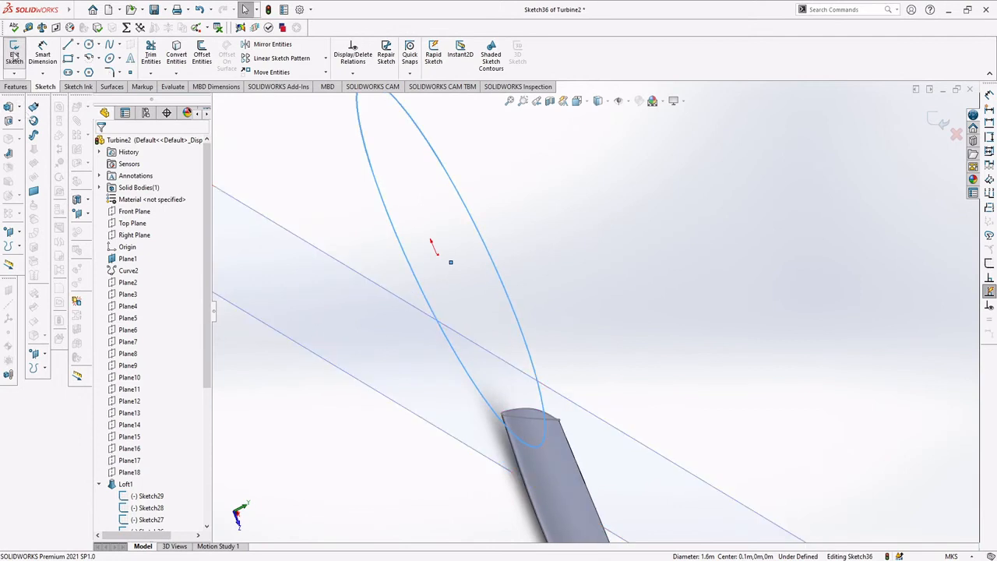
click(441, 303)
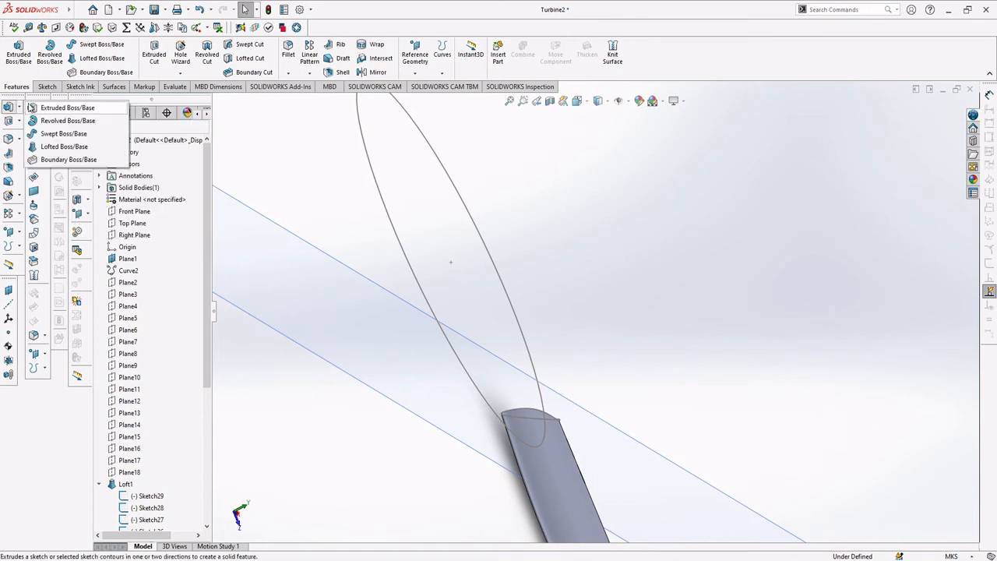
Step: Extrude the hub circle as a boss with a blind depth of 0.25 m in the first direction
click(14, 110)
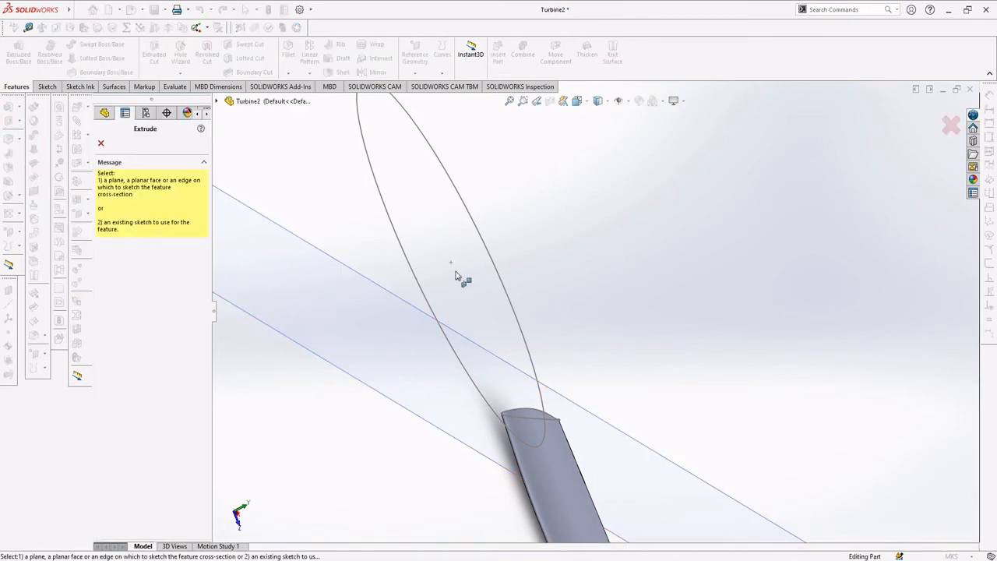
mouse_move(450, 286)
middle_down()
mouse_move(480, 303)
mouse_move(536, 280)
middle_up()
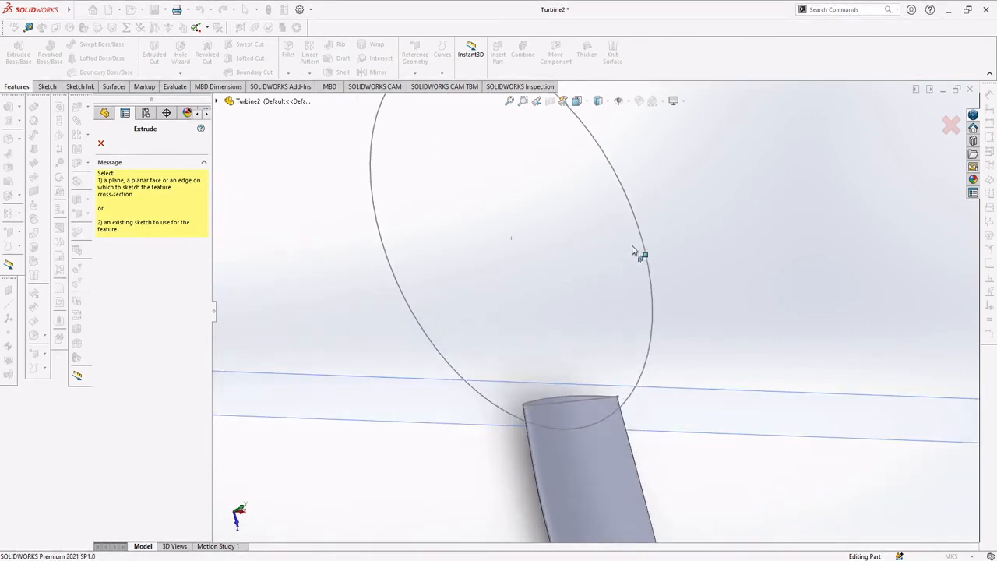
click(643, 249)
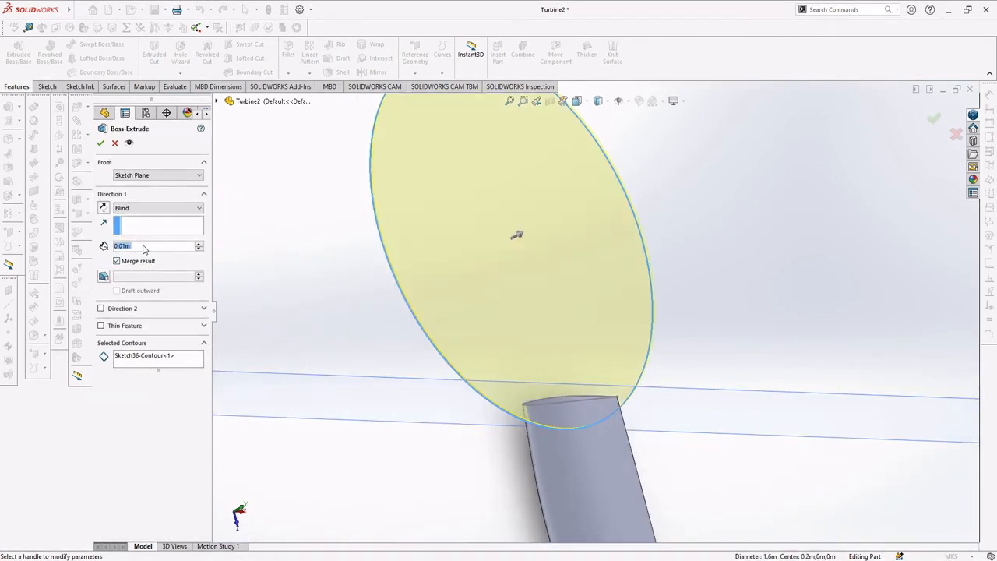
middle_drag(491, 407, 531, 475)
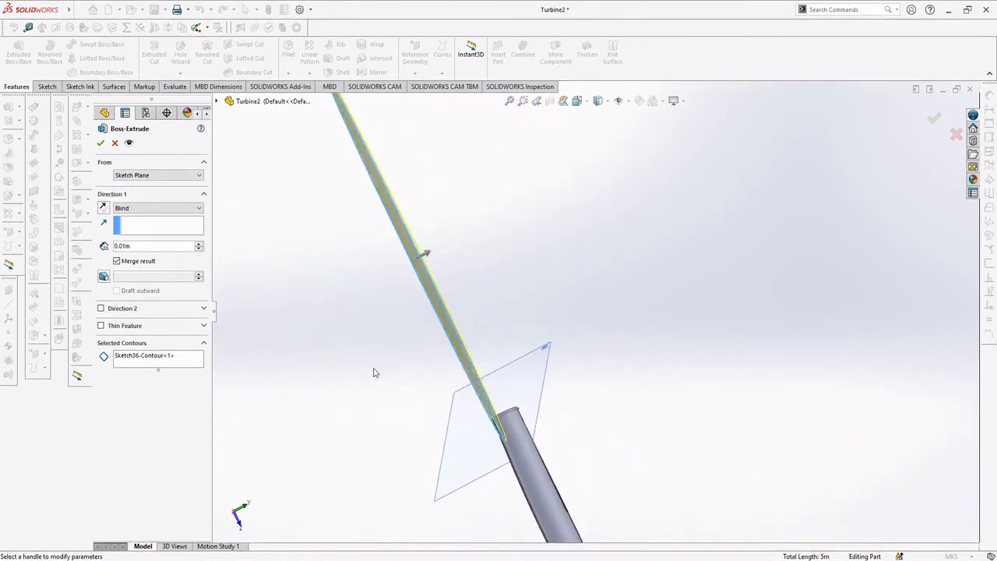
middle_drag(374, 373, 337, 354)
drag(146, 246, 106, 250)
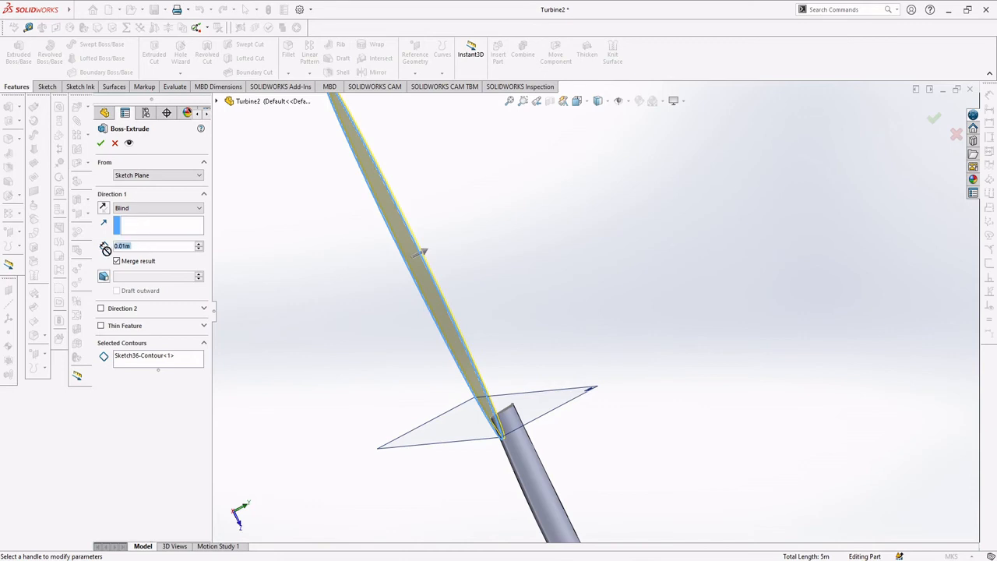
text(0.25)
key(Return)
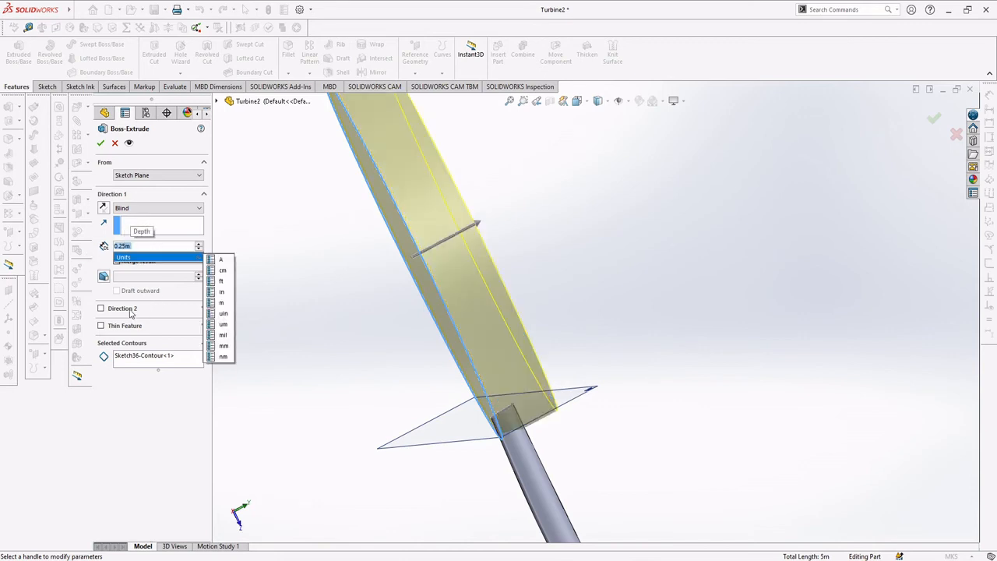
Step: Add a second blind extrusion direction of 0.15 m to the hub and accept the feature
click(119, 311)
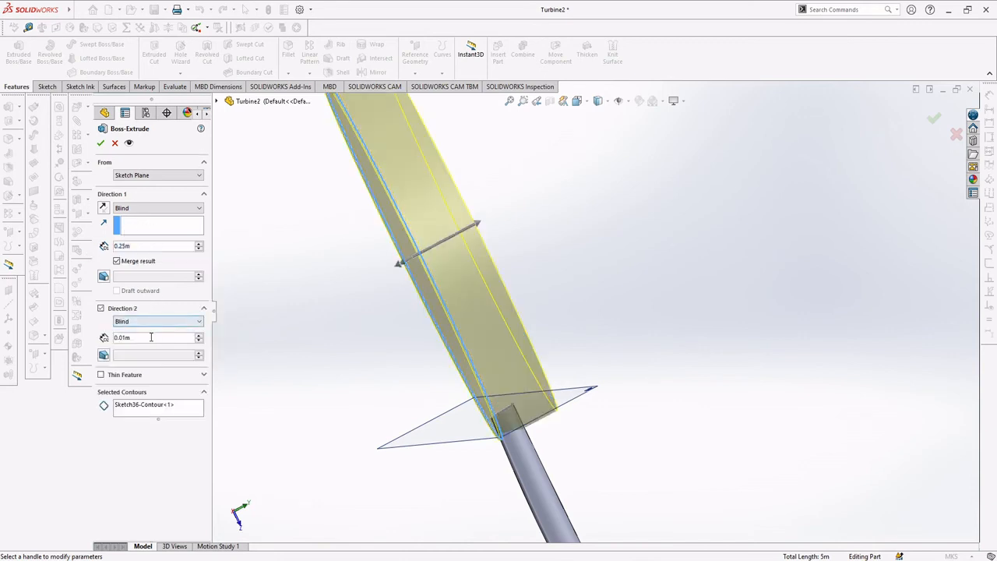
text(0.15)
key(Return)
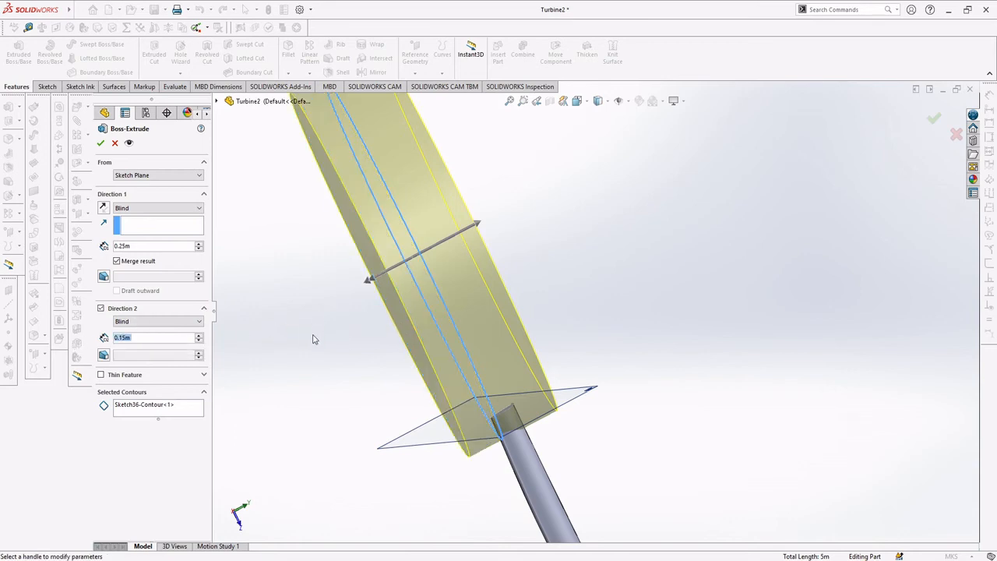
middle_drag(315, 350, 321, 313)
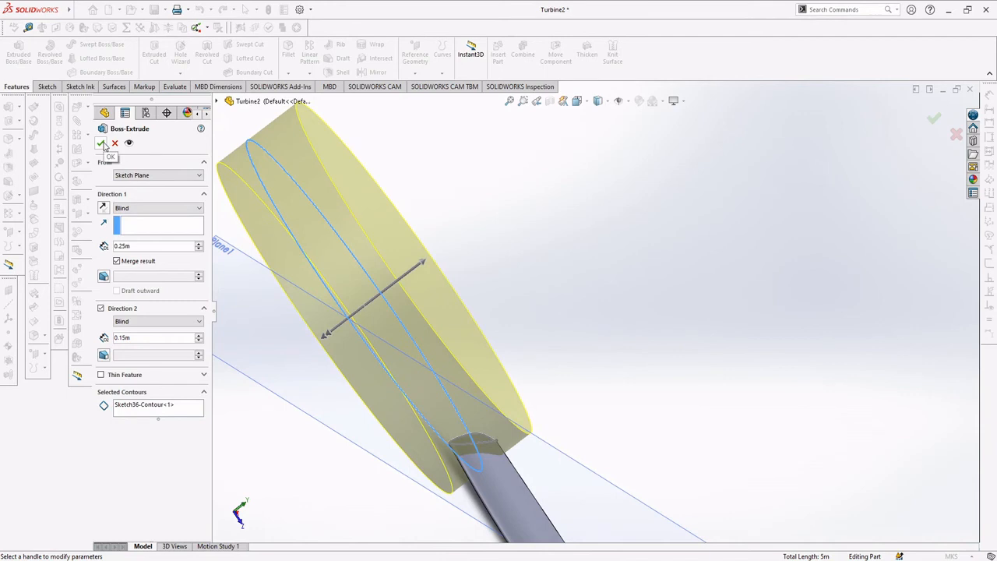
click(102, 145)
Step: Start a circular pattern of the hub extrusion using the hub's cylindrical side face as the rotation reference
middle_drag(483, 369, 634, 297)
scroll(621, 319, down, 3)
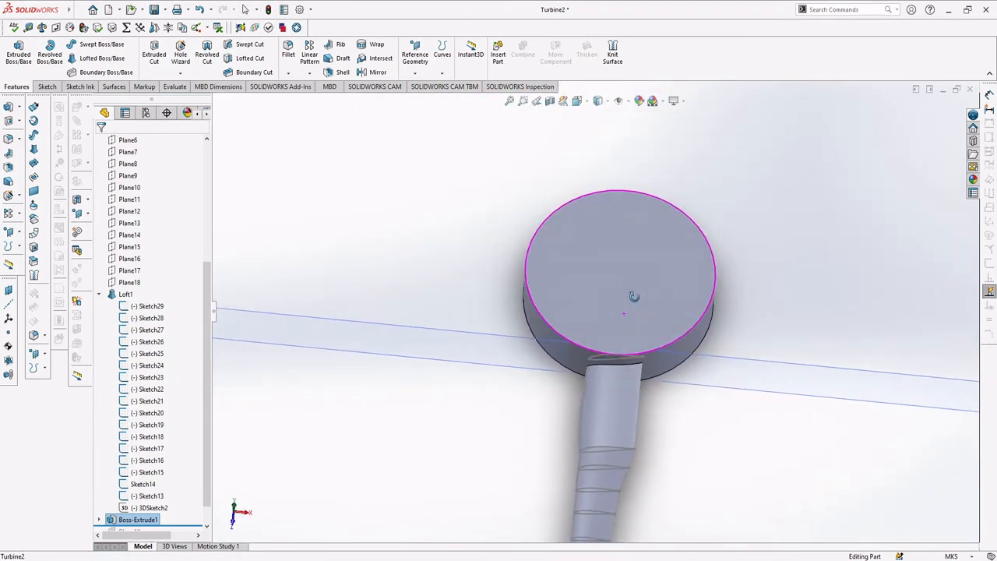
click(19, 214)
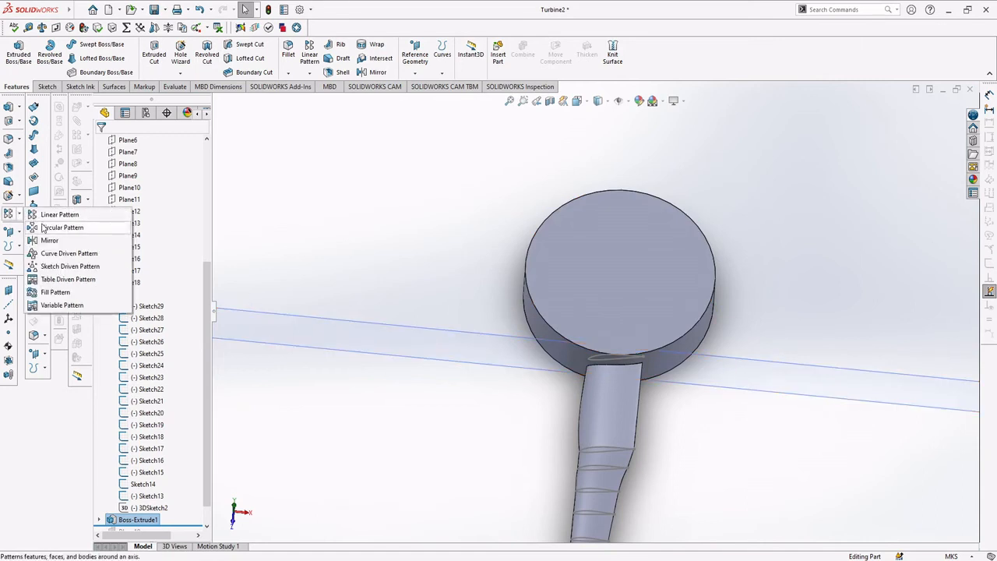
click(47, 228)
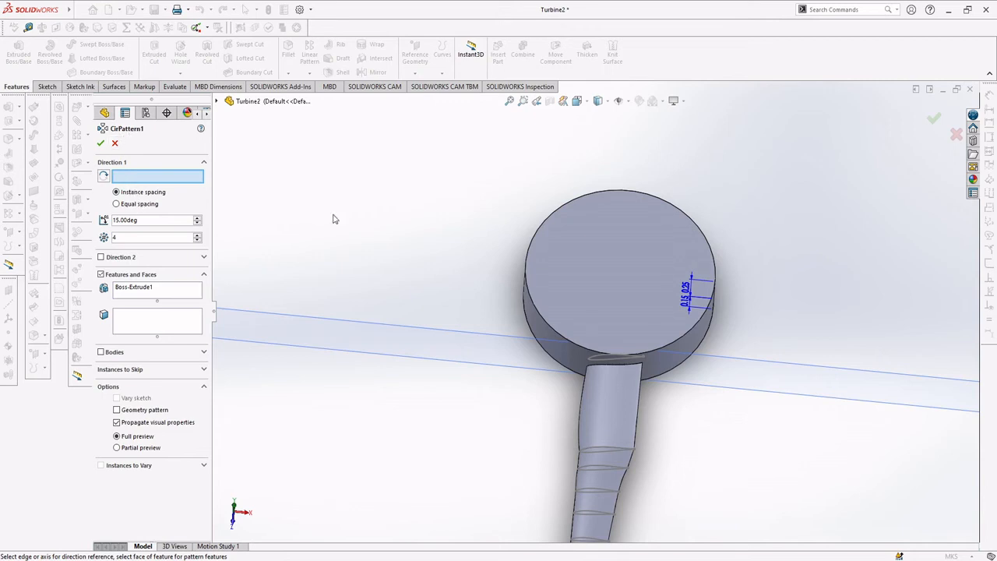
middle_drag(333, 219, 560, 350)
click(555, 353)
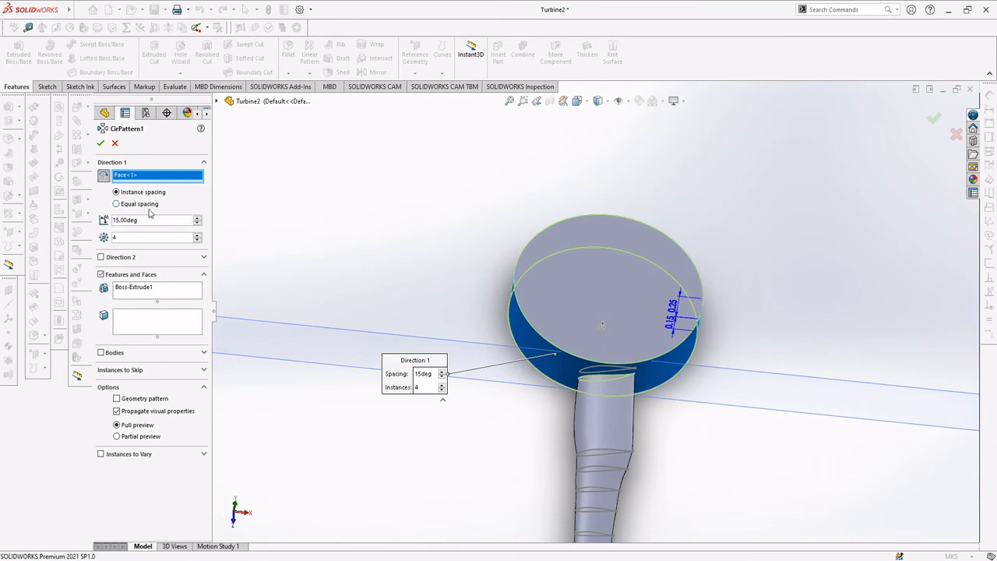
Step: Set the circular pattern to equal spacing over 90 degrees and accept it
click(139, 204)
double_click(159, 220)
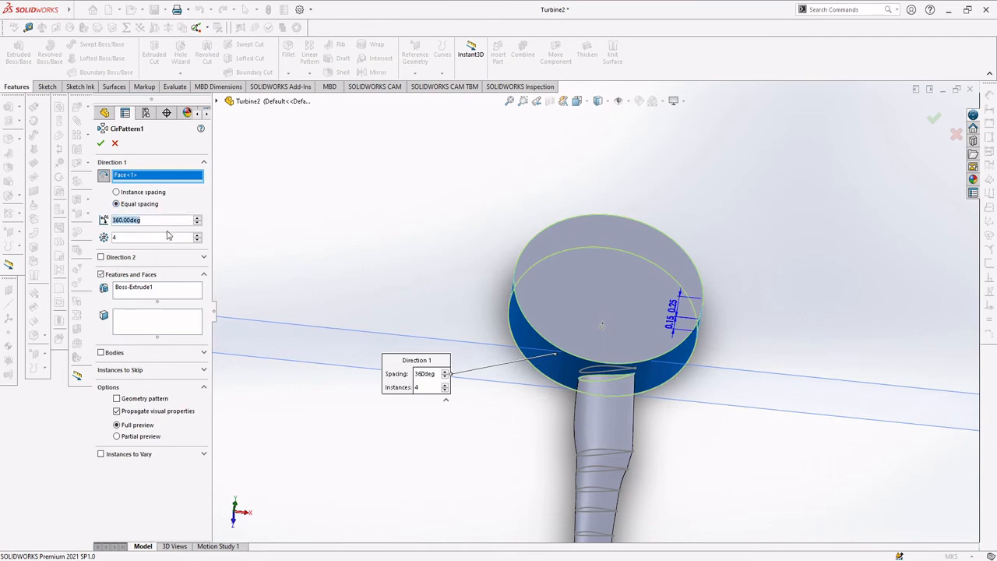
text(90)
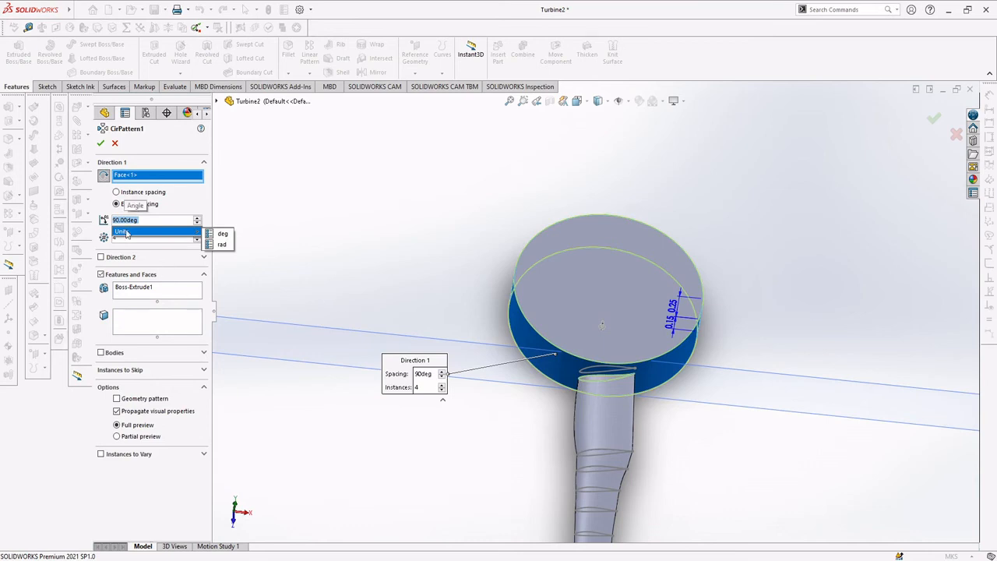
click(153, 220)
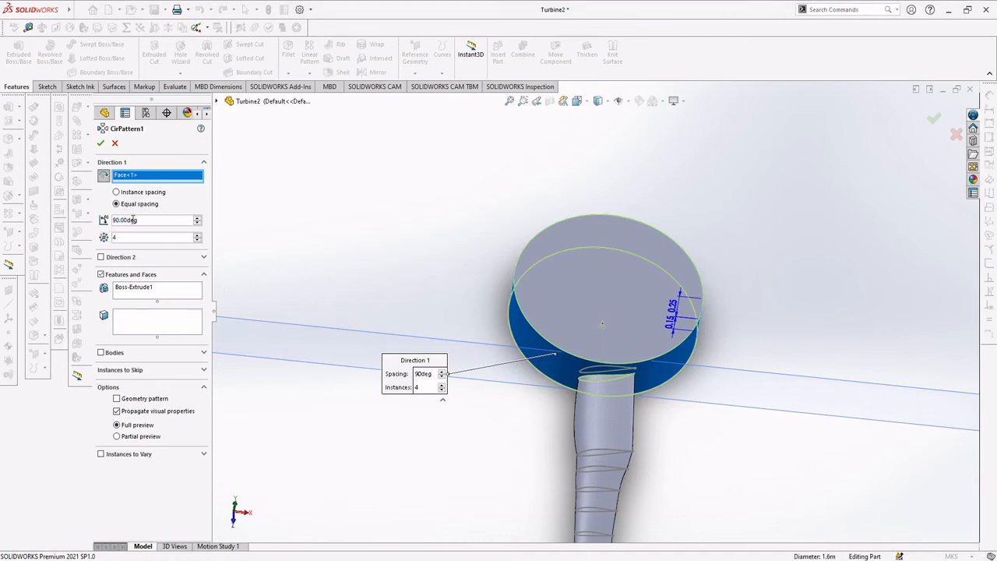
click(102, 143)
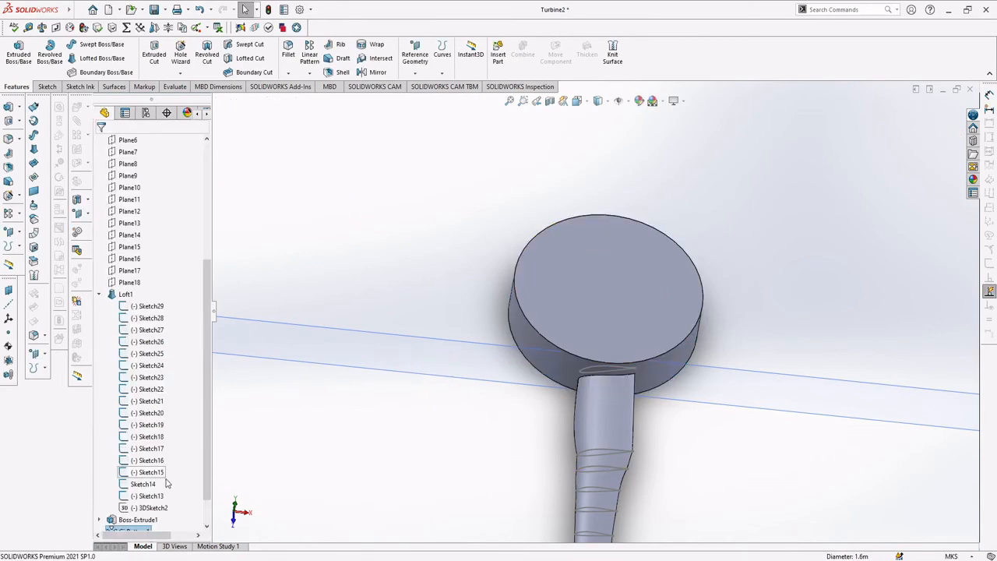
Step: Edit the circular pattern to repeat the combined blade-and-hub body instead of the hub extrusion feature
scroll(166, 484, down, 1)
mouse_move(483, 324)
middle_down()
mouse_move(561, 282)
mouse_move(619, 345)
mouse_move(552, 396)
mouse_move(498, 399)
middle_up()
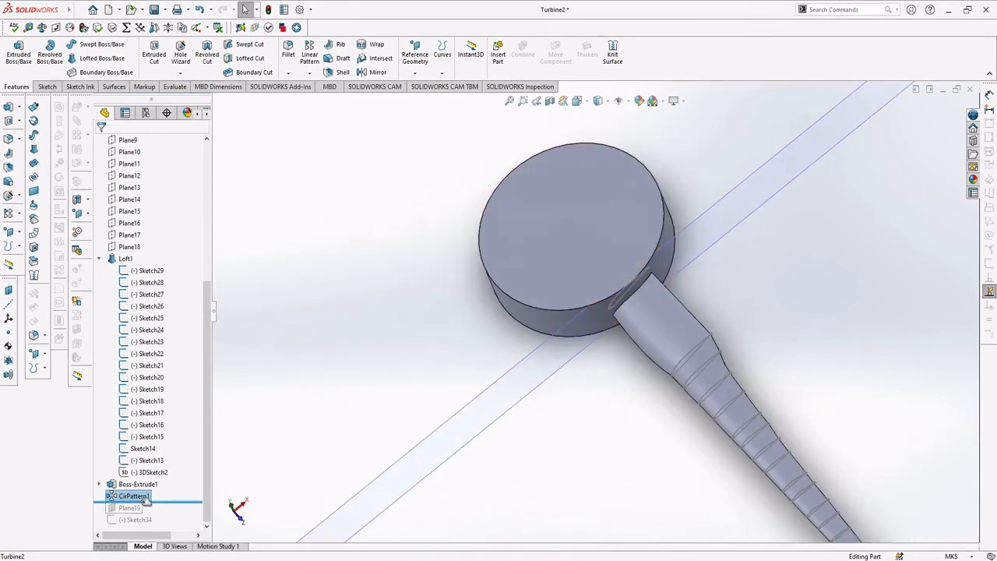
click(135, 499)
right_click(132, 500)
click(115, 498)
right_click(121, 497)
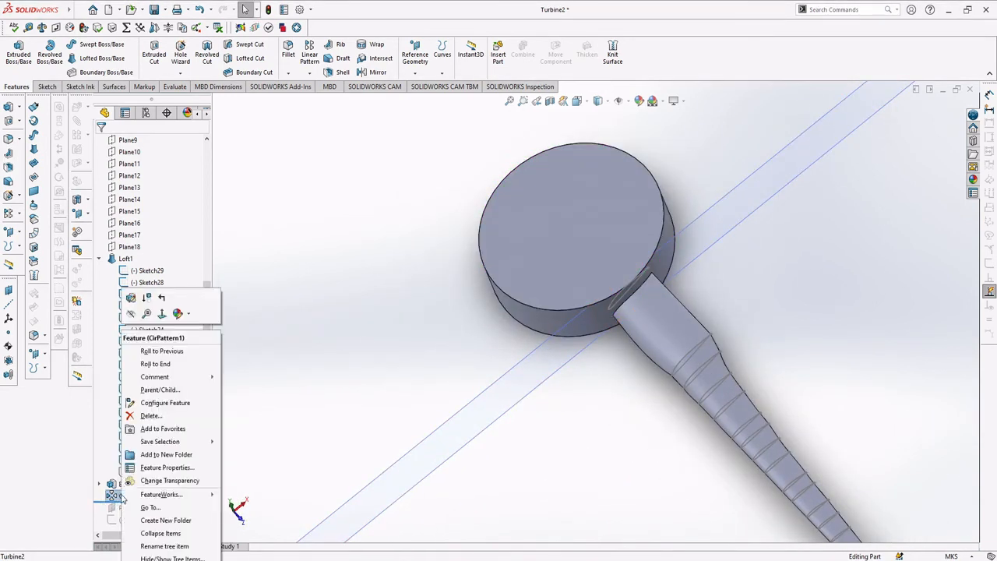
click(131, 298)
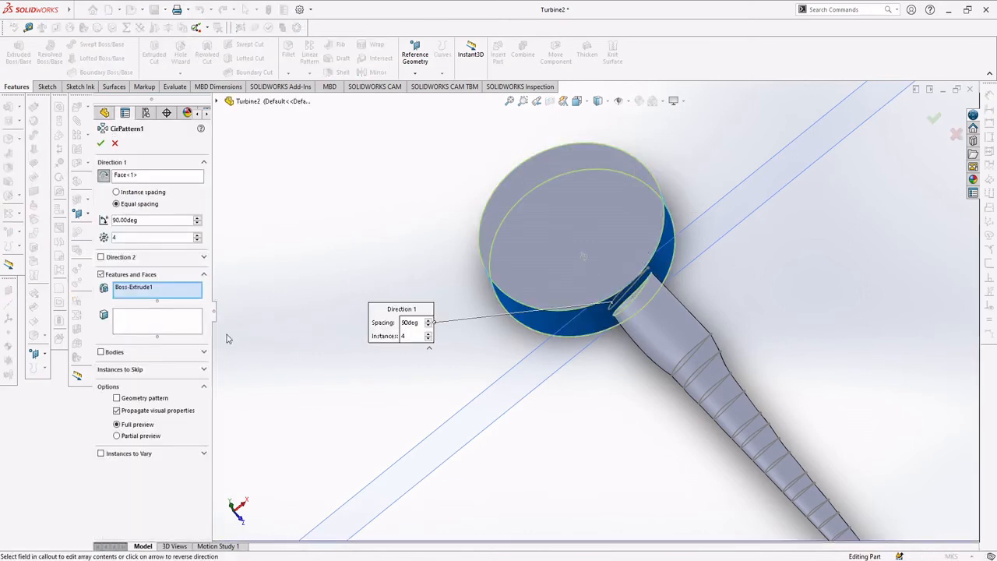
middle_drag(312, 278, 340, 268)
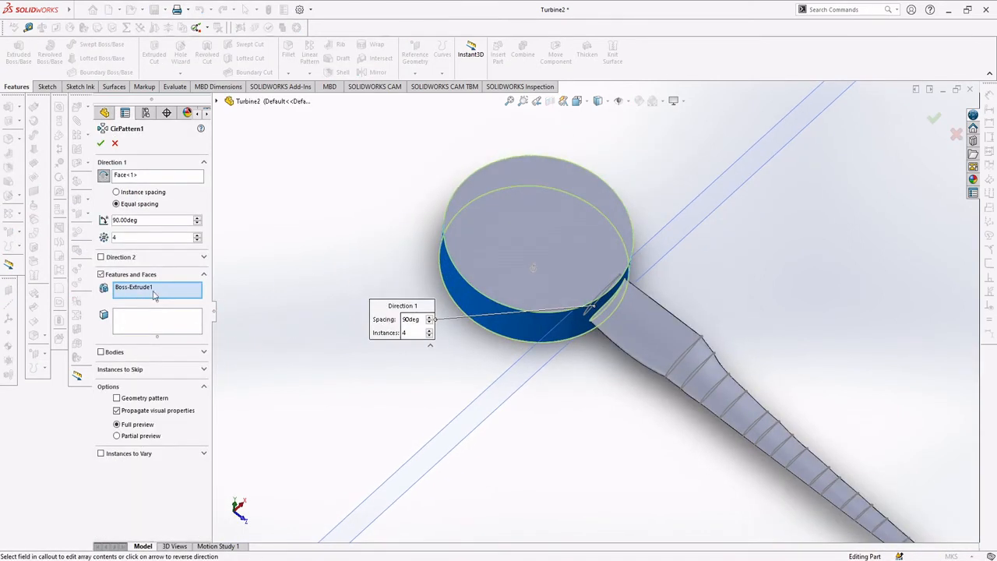
click(147, 290)
key(Delete)
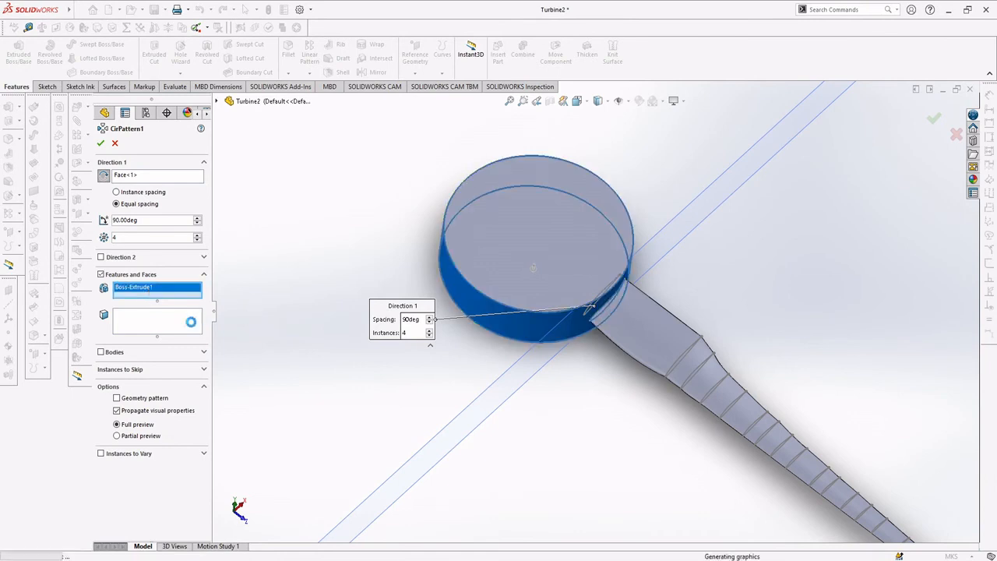
click(136, 335)
click(117, 353)
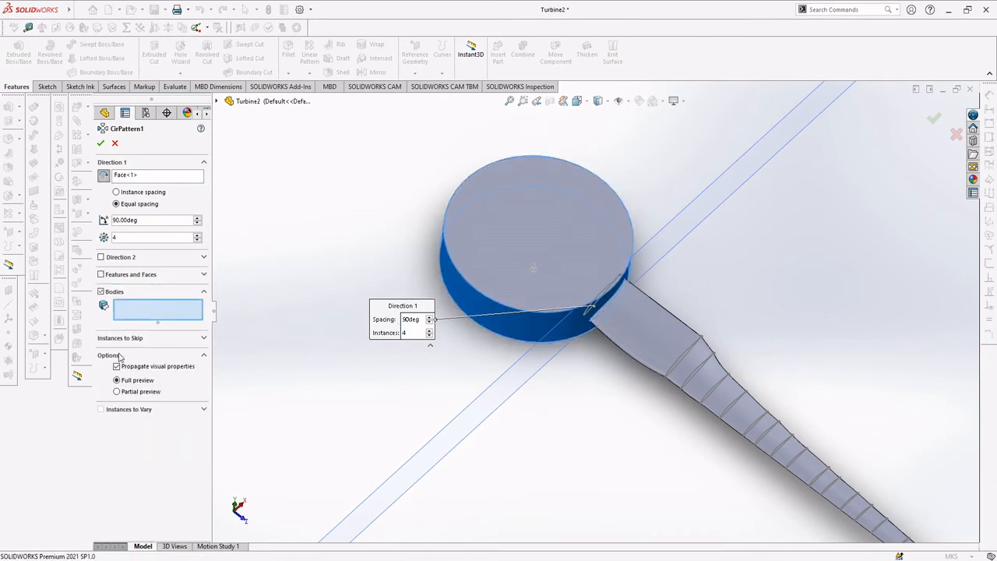
click(480, 298)
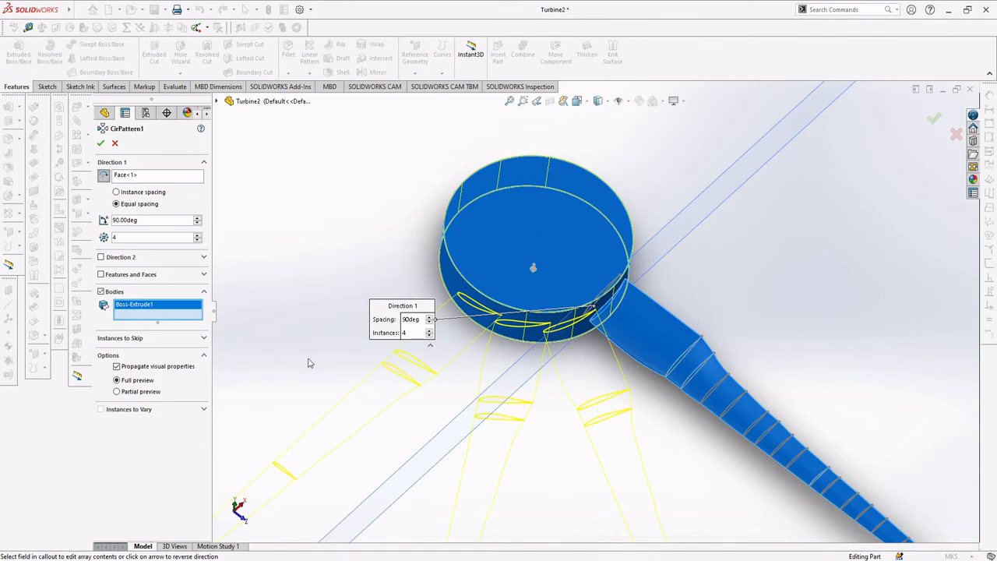
Step: Set the circular pattern's total angle to 360 degrees and accept the edited feature
drag(158, 219, 93, 220)
text(360)
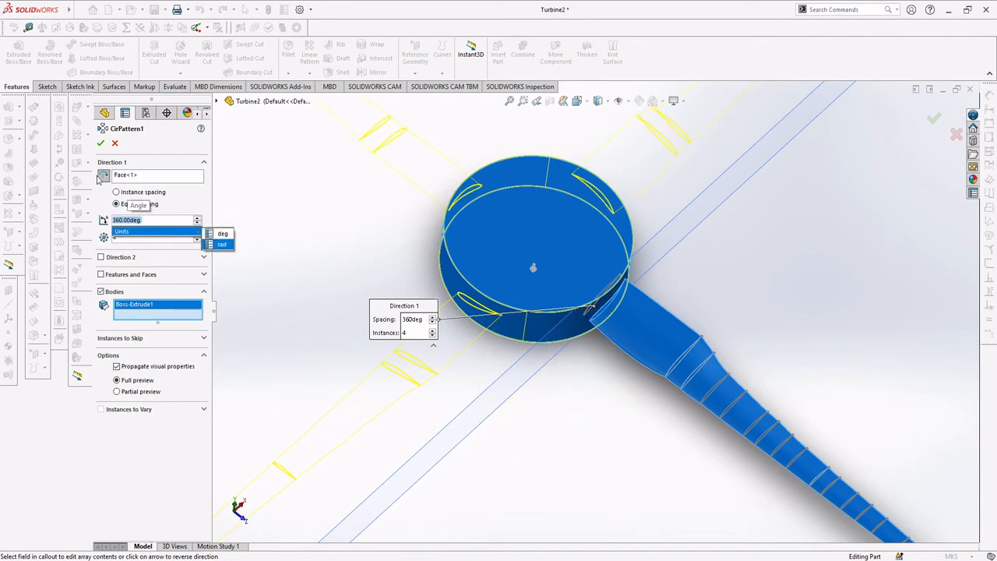
key(Return)
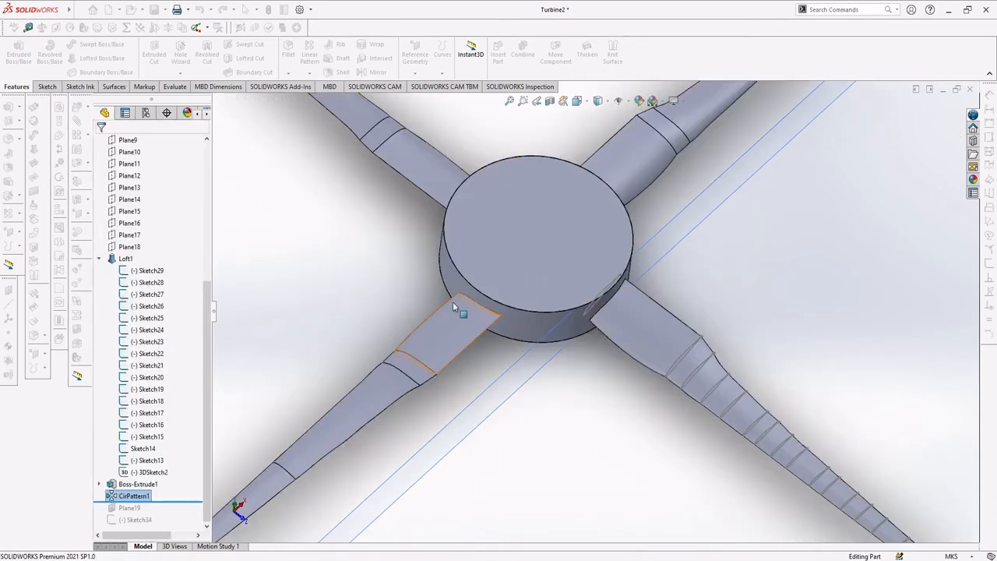
Step: Open a new sketch on the Top Plane
middle_drag(579, 359, 517, 371)
scroll(545, 356, down, 1)
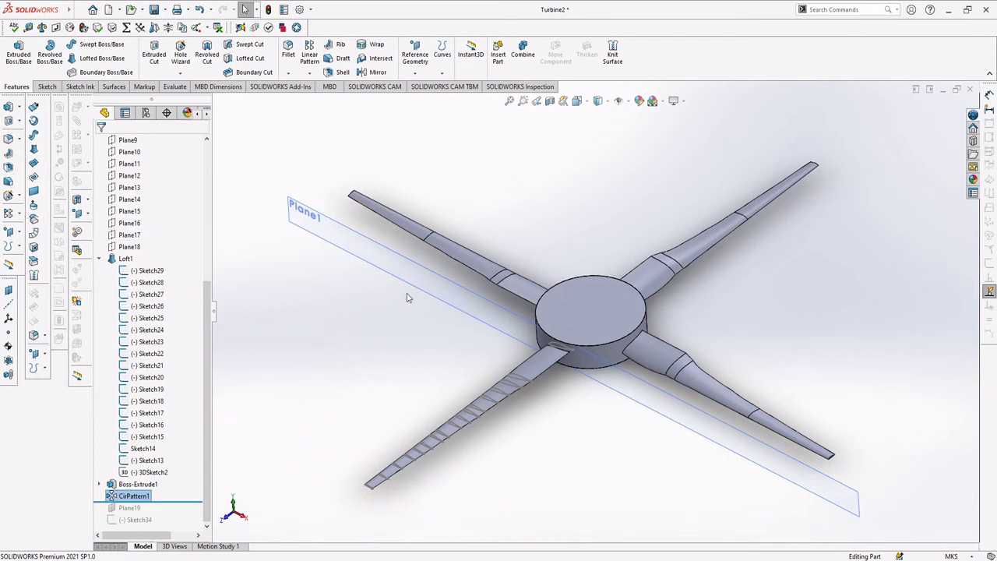
middle_drag(407, 292, 331, 306)
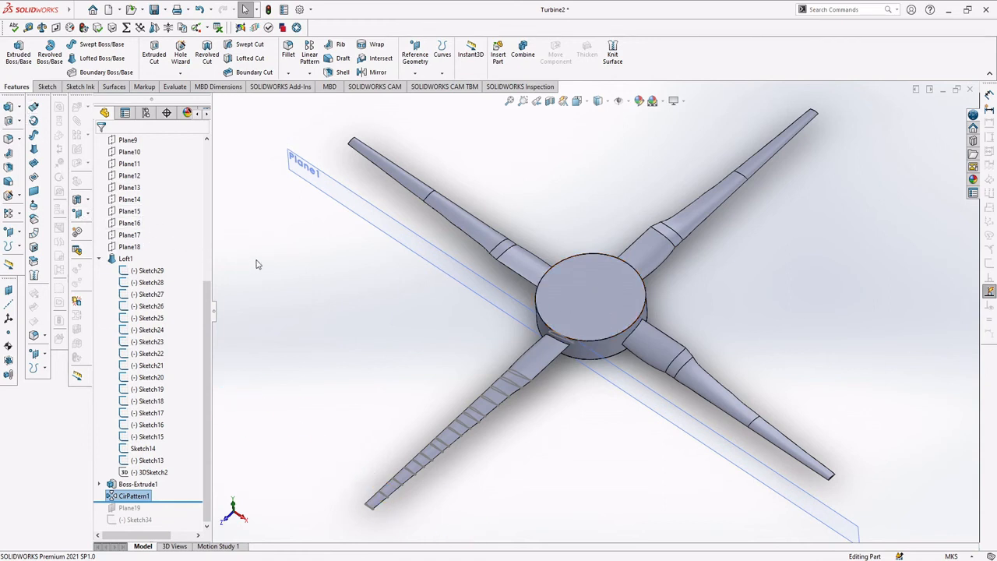
middle_drag(257, 263, 264, 256)
scroll(176, 237, up, 7)
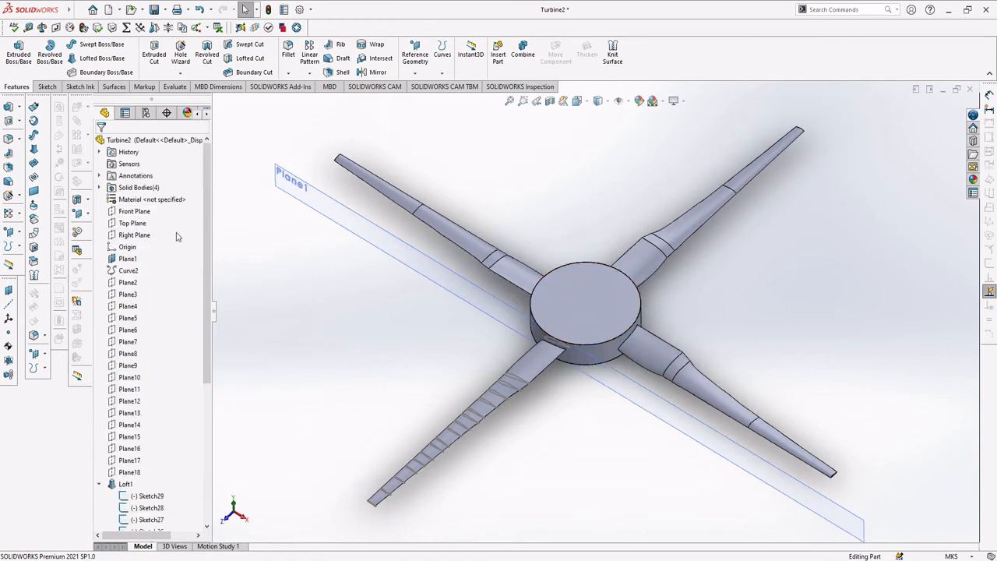
click(133, 223)
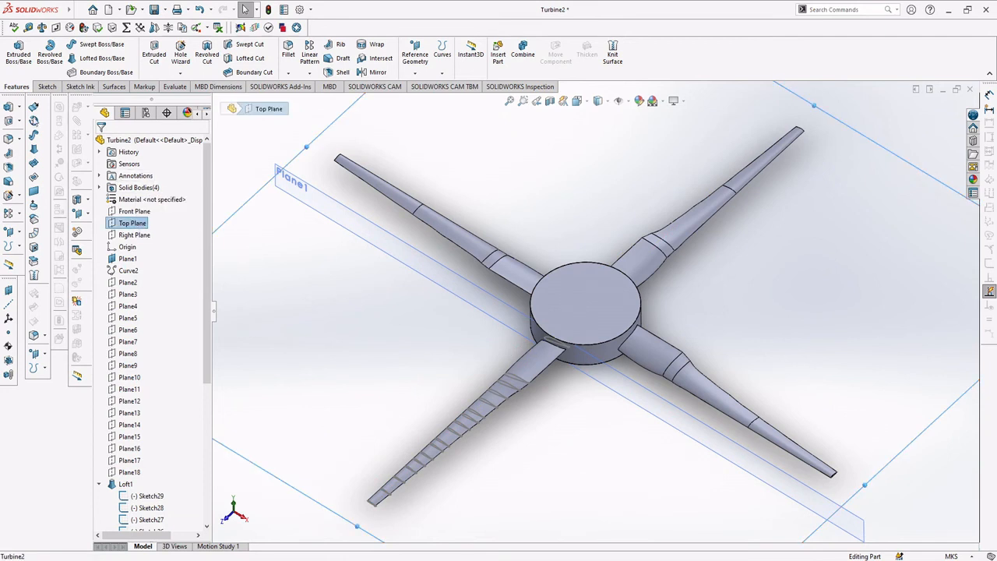
click(46, 87)
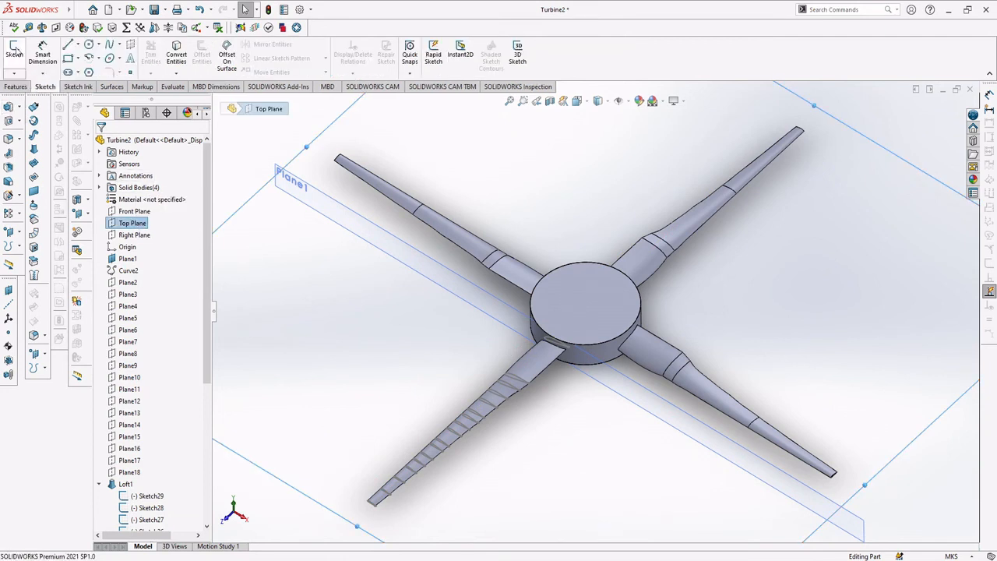
click(17, 55)
scroll(564, 349, down, 4)
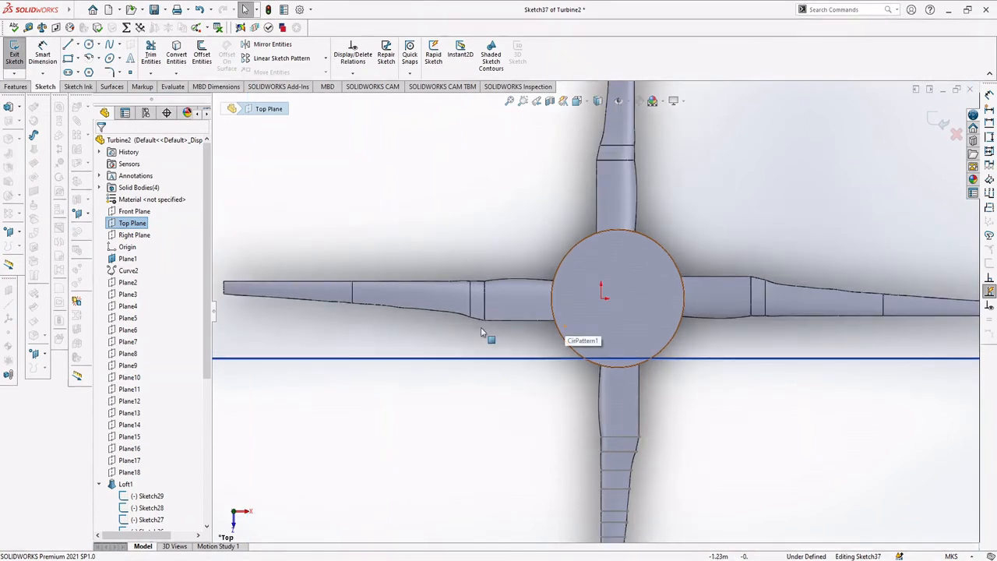
Step: Sketch a circle around the rotor centred on the hub's centre and set its radius to 5 m
click(89, 45)
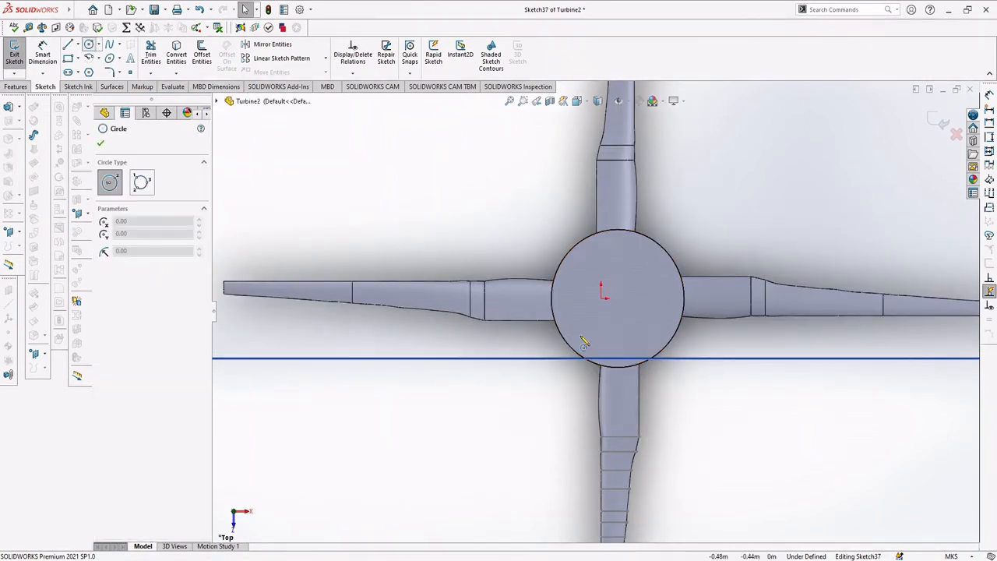
click(617, 298)
click(808, 191)
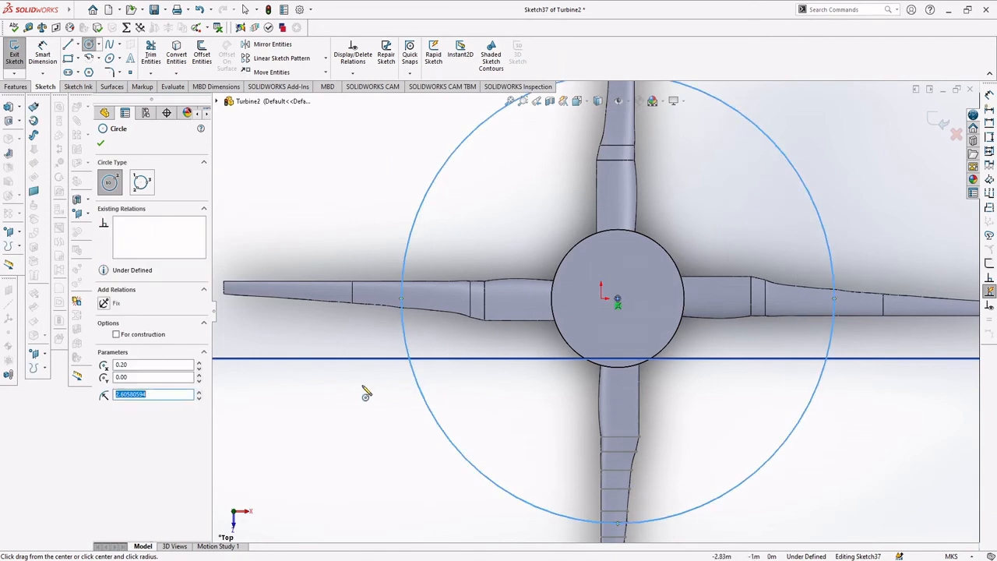
text(5)
key(Return)
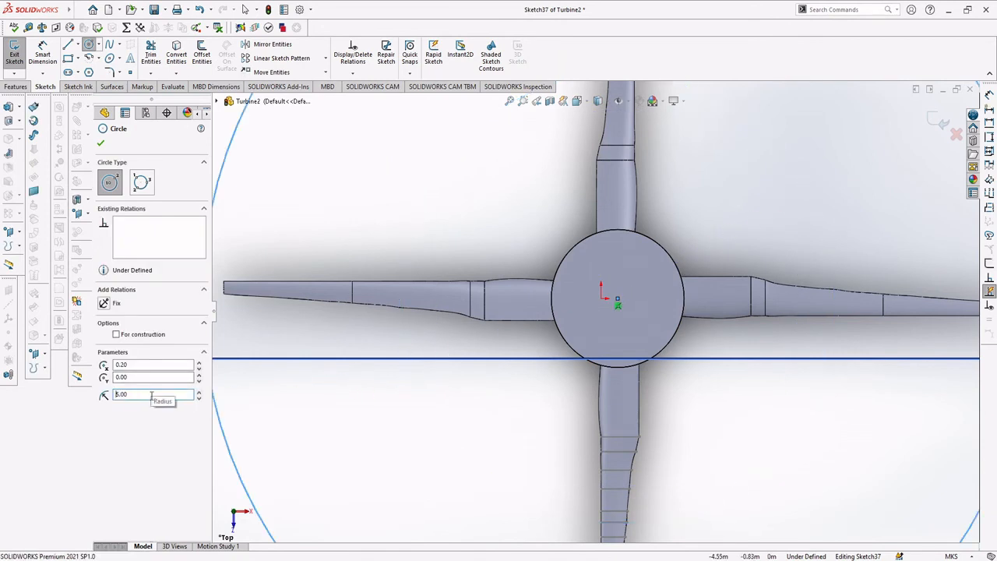
Step: Try radii of 4.3, 4.6 and 4.8 m for the circle around the rotor
scroll(562, 312, up, 3)
scroll(572, 304, up, 2)
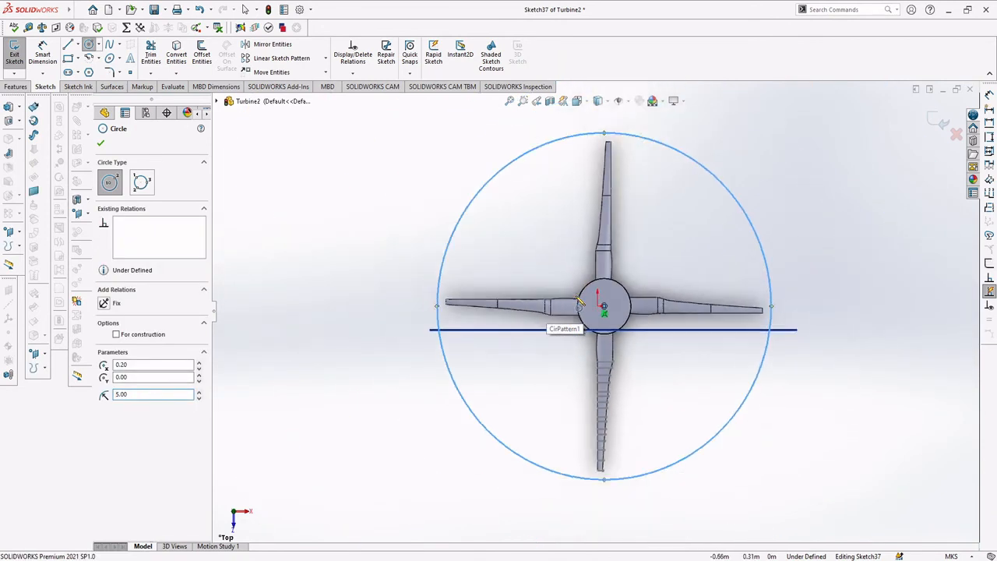
double_click(135, 397)
text(4)
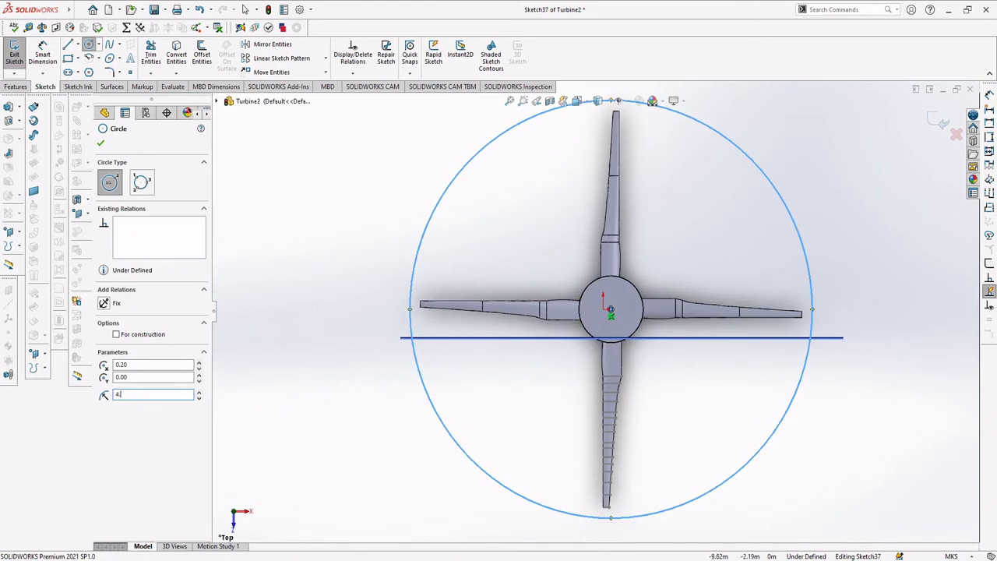
text(.3)
key(Return)
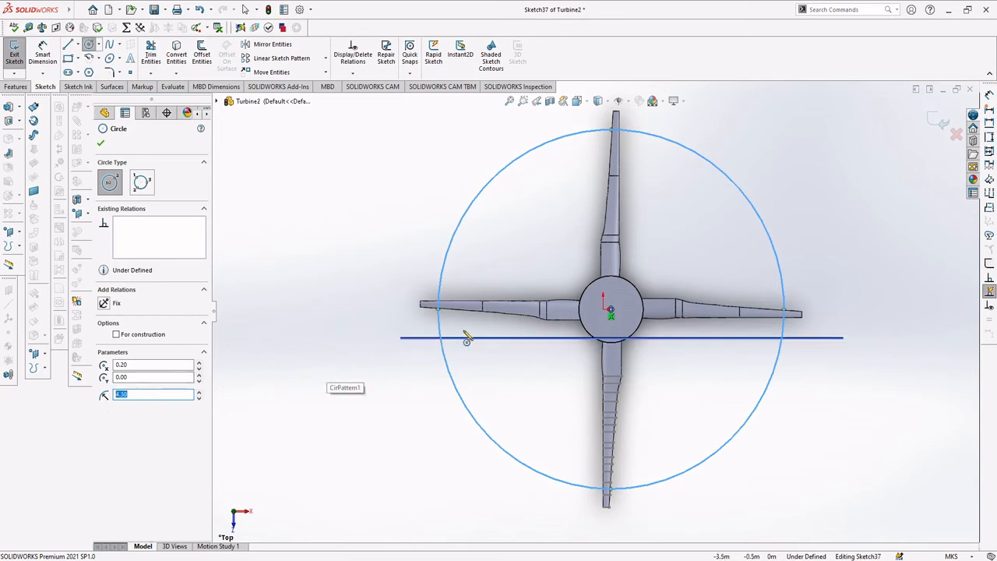
text(4)
key(Return)
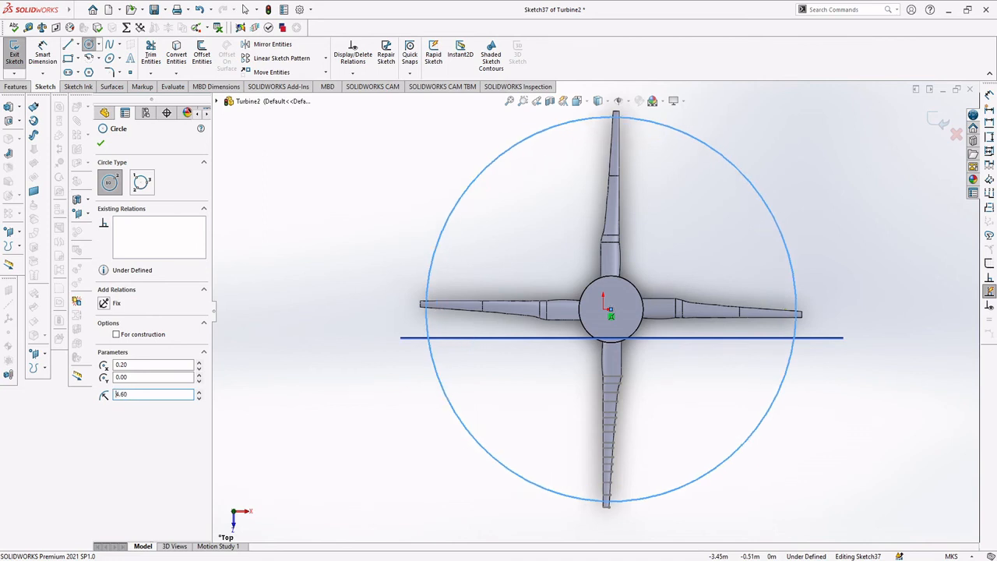
text(4.8)
key(Return)
Step: Set the radius of the circle around the rotor to 4.7 m
middle_drag(406, 380, 505, 357)
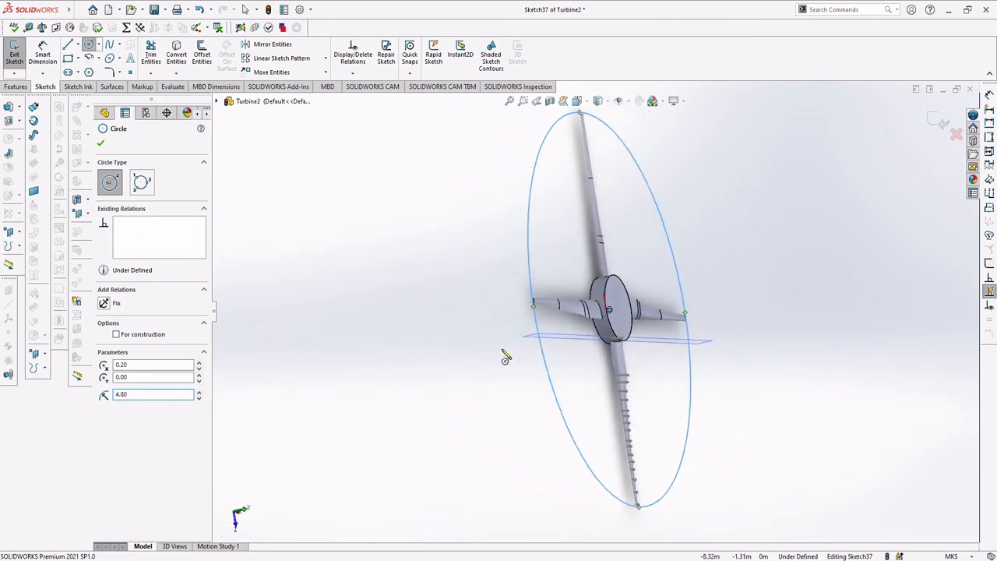
scroll(547, 318, down, 7)
middle_drag(605, 282, 525, 305)
drag(149, 395, 65, 408)
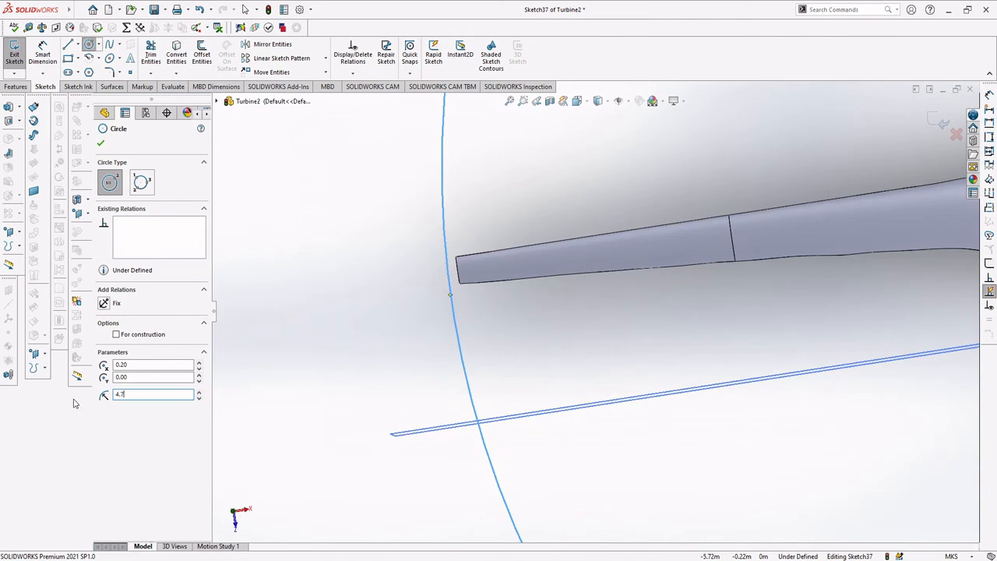
key(Return)
Step: Check the circle against the blade tips from several angles and accept it
middle_drag(558, 385, 658, 364)
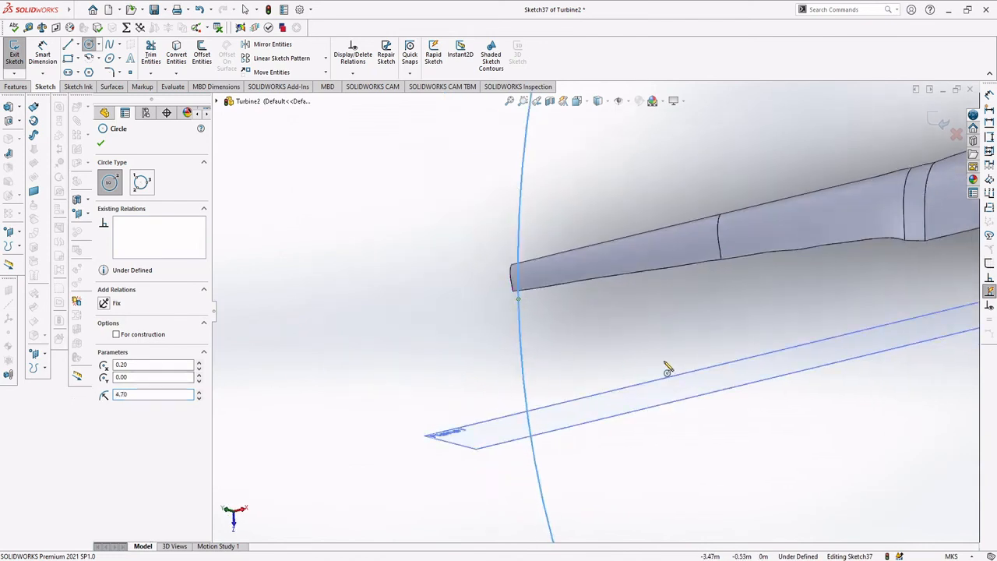
scroll(689, 359, up, 8)
scroll(792, 342, up, 3)
middle_drag(793, 340, 815, 333)
middle_drag(746, 330, 765, 331)
scroll(763, 330, down, 3)
scroll(726, 333, down, 3)
scroll(576, 292, up, 2)
mouse_move(566, 291)
middle_down()
mouse_move(550, 243)
mouse_move(619, 280)
middle_up()
scroll(619, 272, up, 2)
click(100, 144)
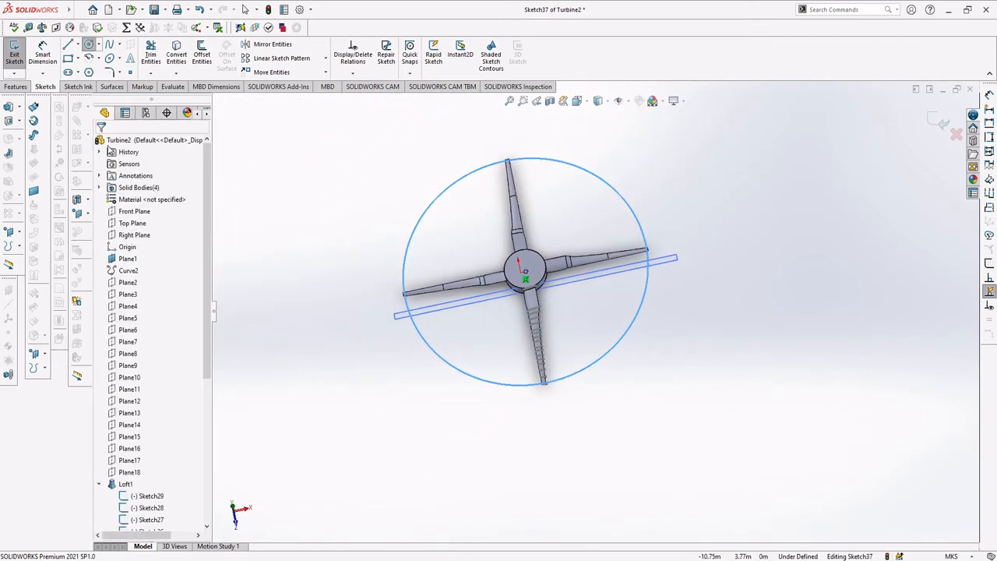
Step: Close the circle sketch and extrude it as a disc, blind 0.25 m in Direction 1 and 0.15 m in Direction 2
scroll(142, 460, down, 6)
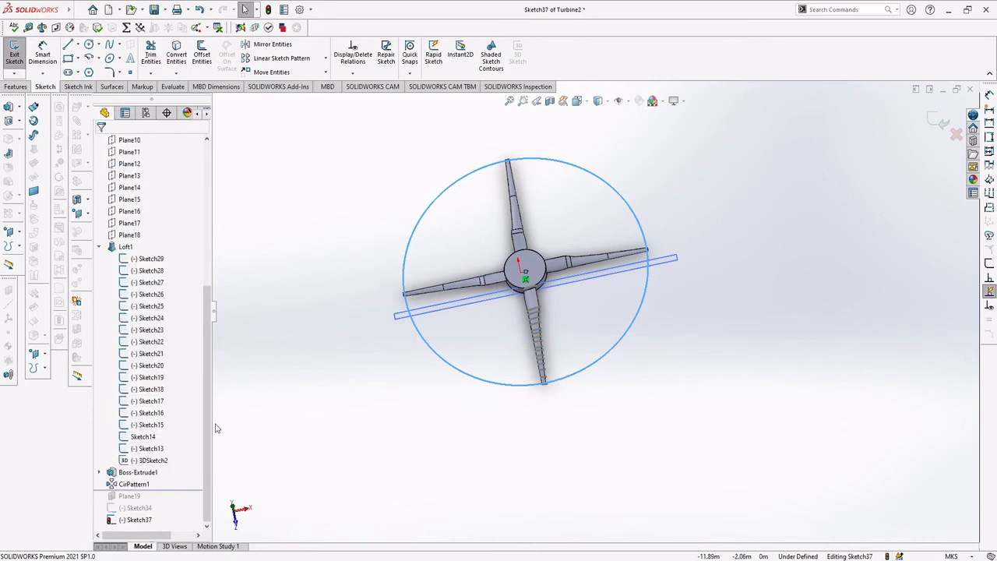
scroll(218, 425, down, 2)
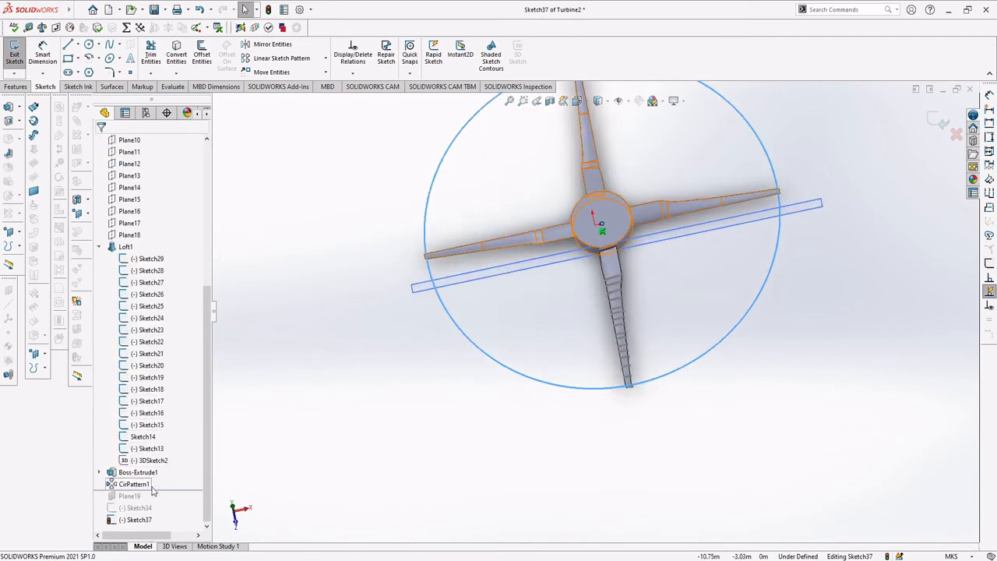
click(34, 191)
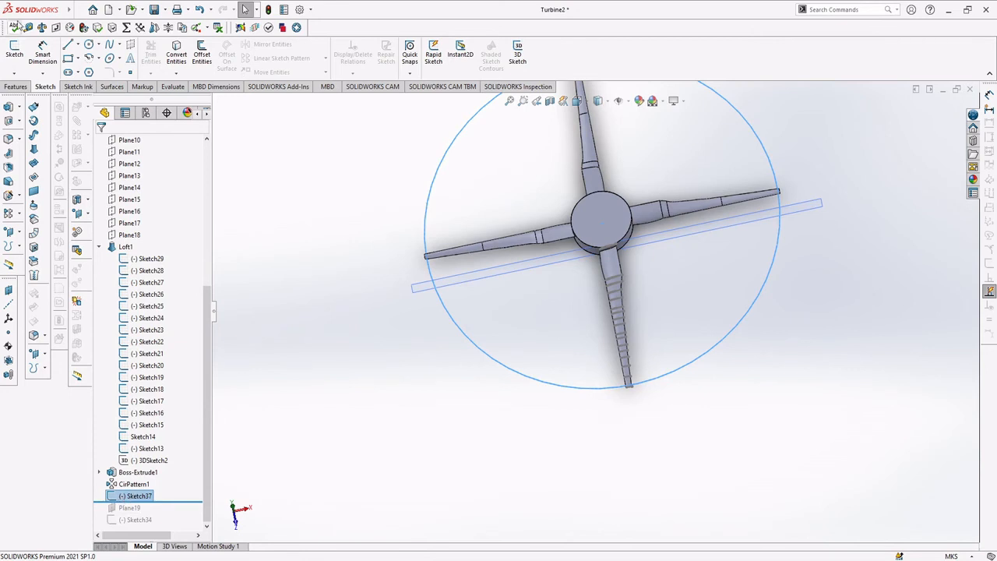
click(34, 111)
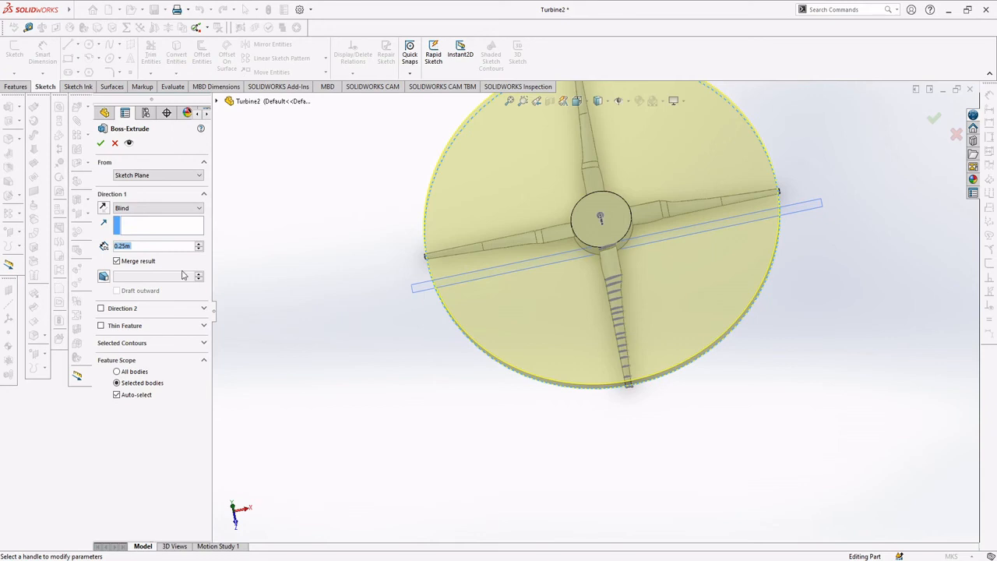
click(123, 309)
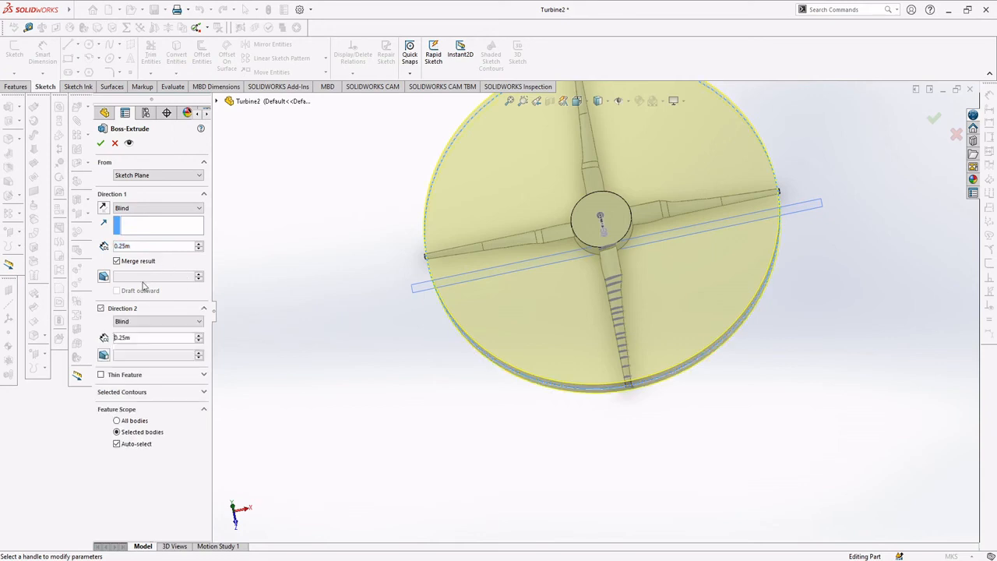
middle_drag(435, 317, 479, 247)
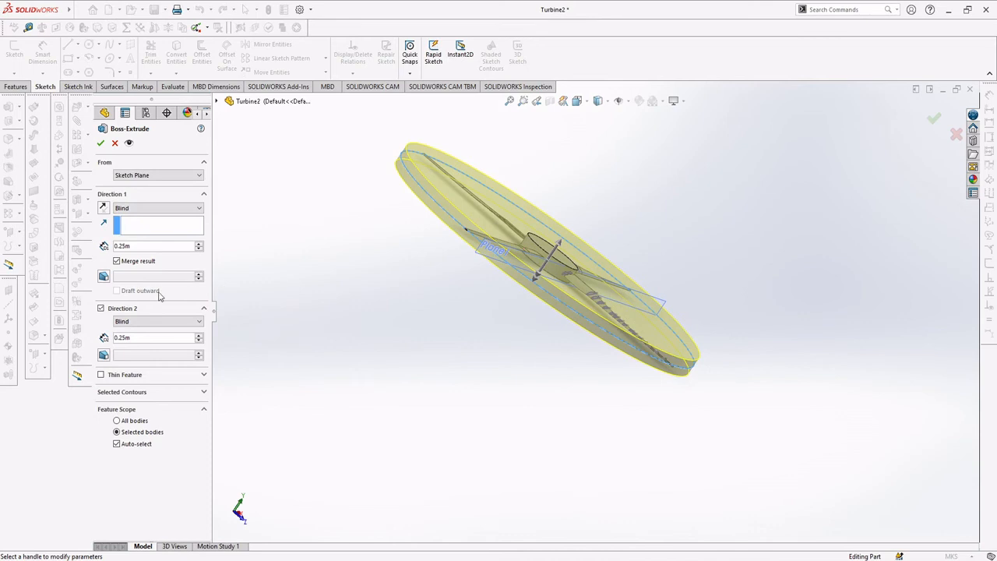
double_click(134, 339)
text(0.15)
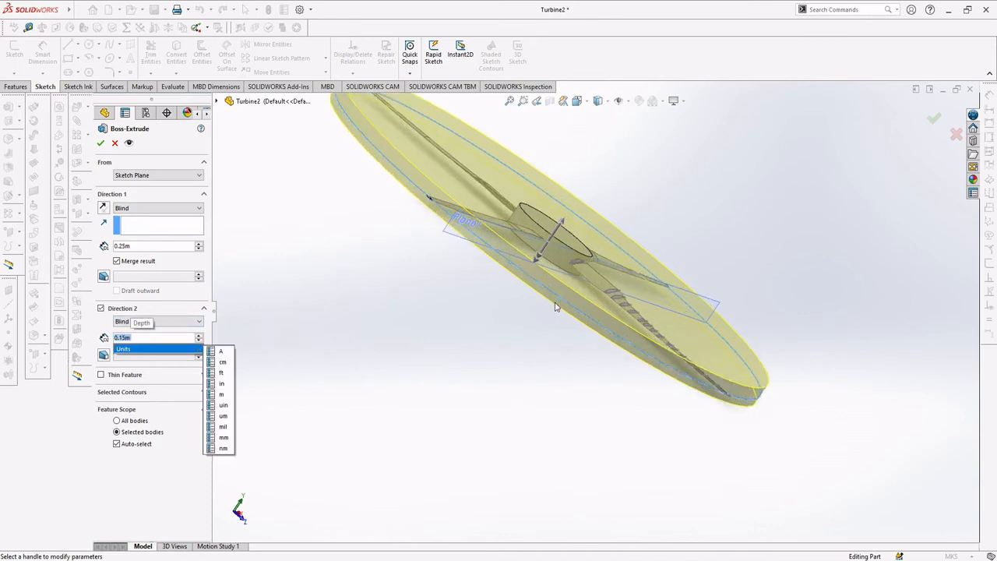
scroll(499, 305, down, 5)
middle_drag(454, 307, 463, 272)
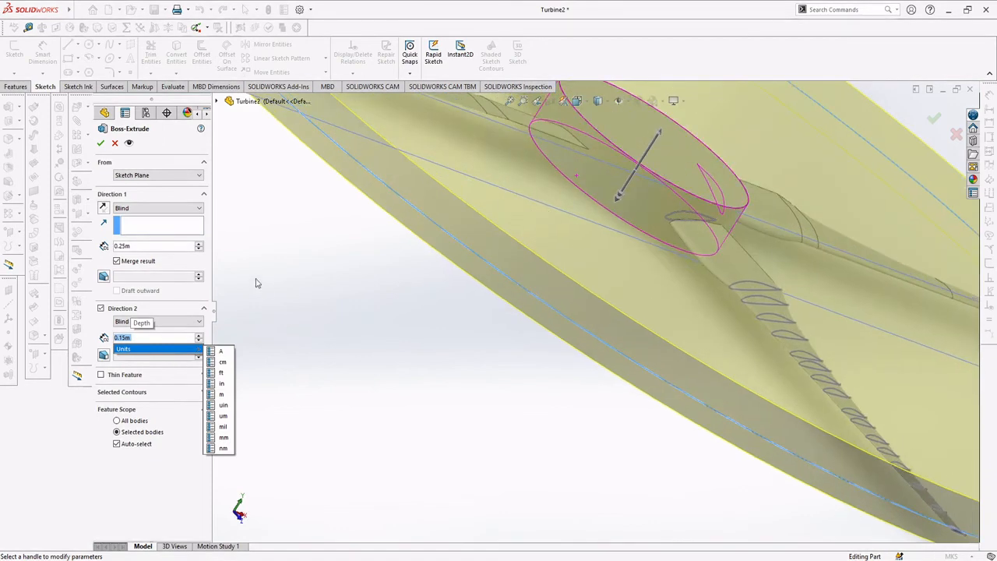
click(100, 142)
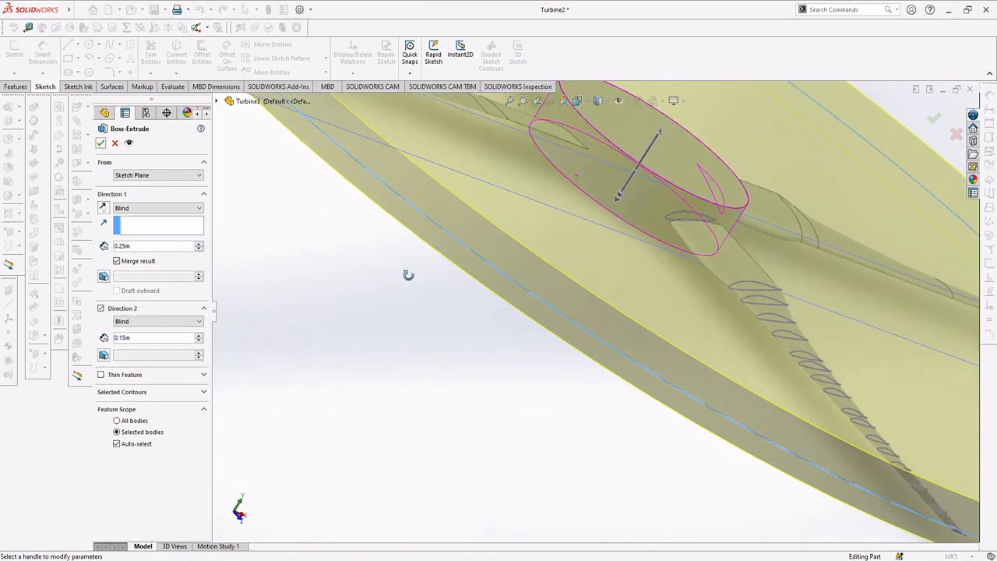
click(100, 146)
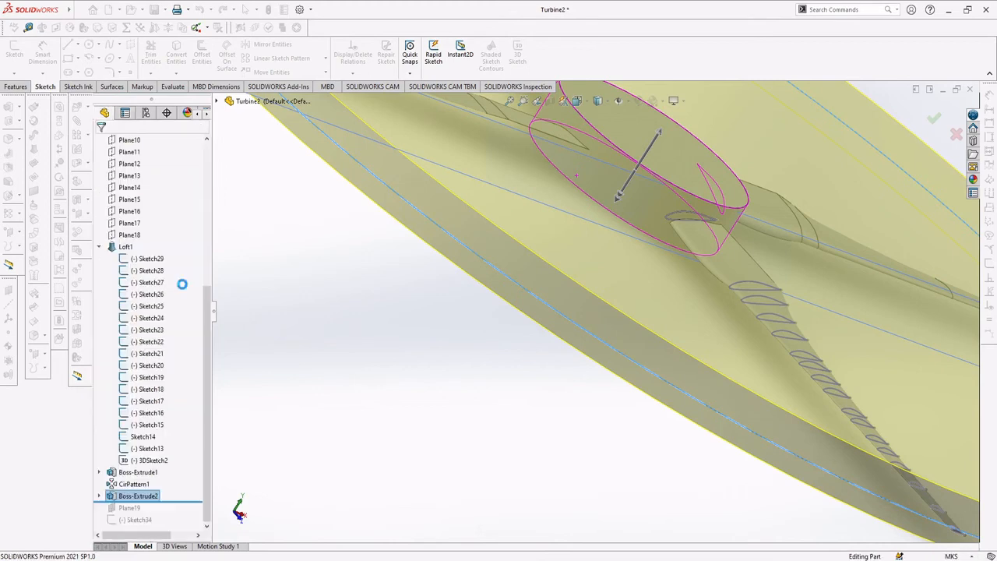
Step: Examine the extruded disc's rim and faces around the rotor and reveal the sketch the extrusion is built on
middle_drag(338, 310, 396, 237)
scroll(397, 237, down, 6)
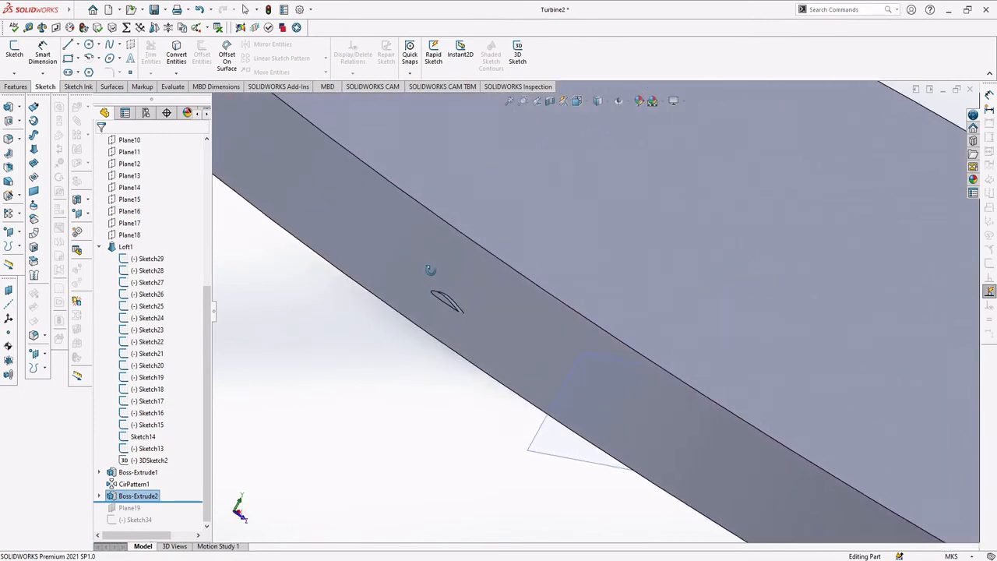
scroll(517, 309, up, 6)
scroll(600, 296, down, 5)
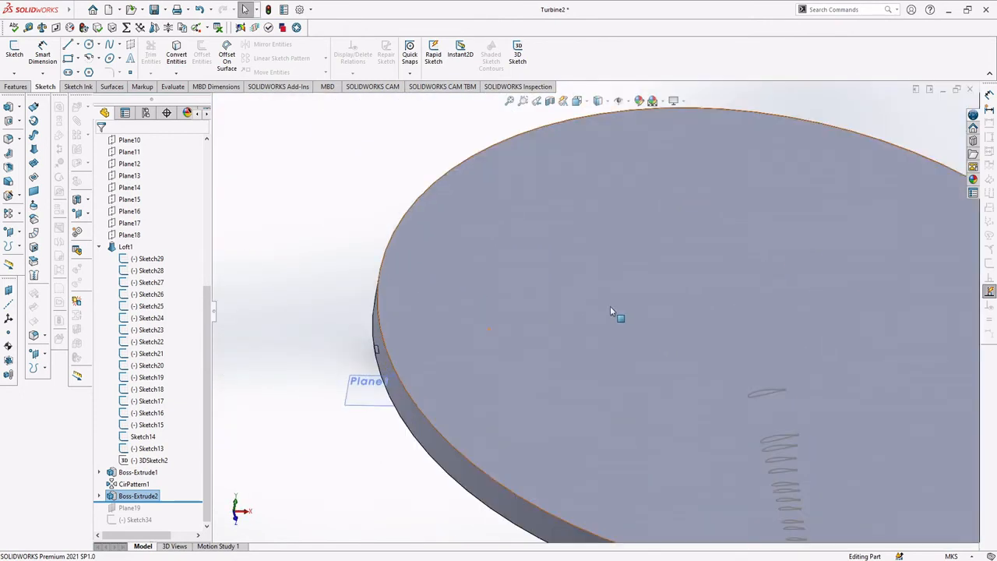
scroll(612, 311, up, 3)
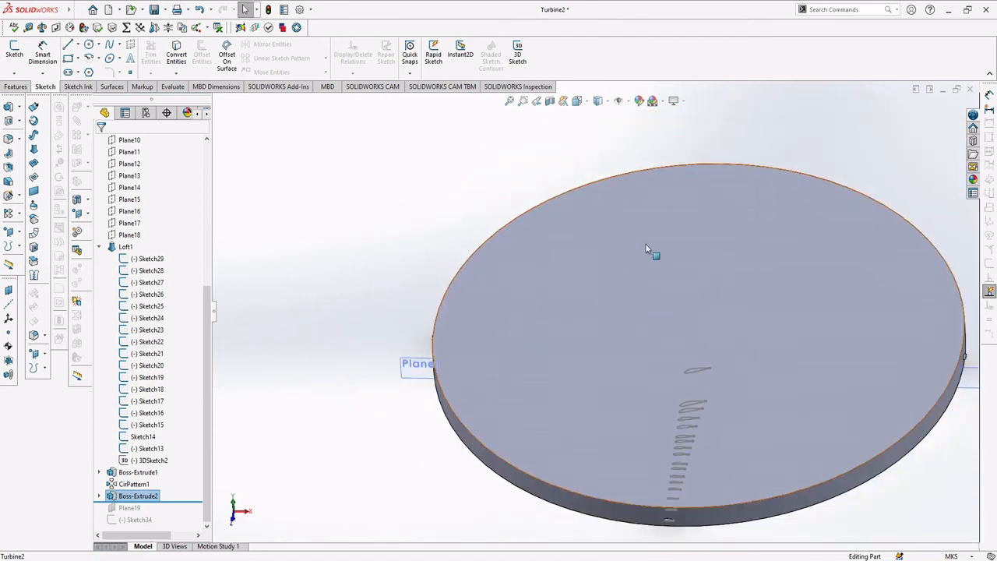
click(99, 497)
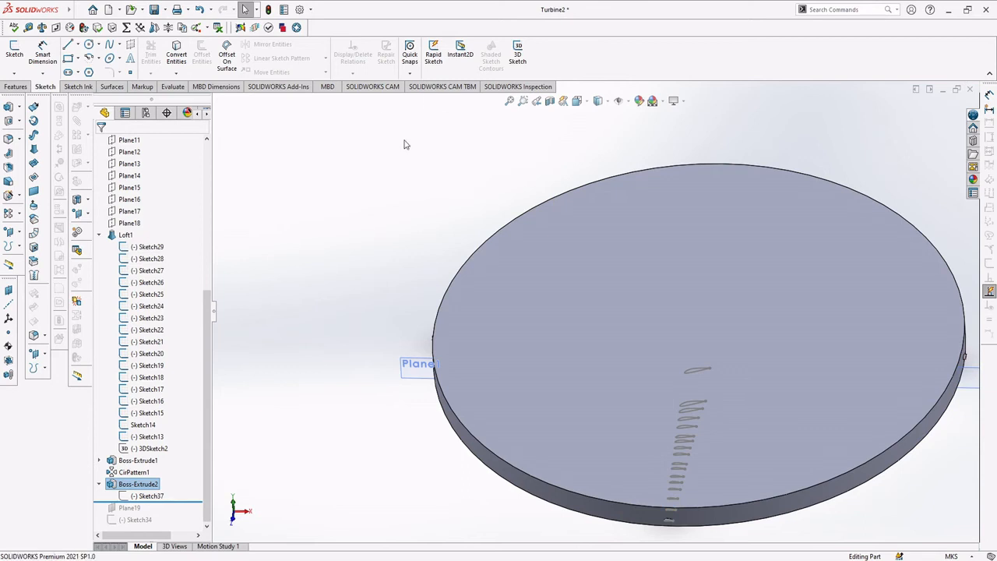
click(17, 87)
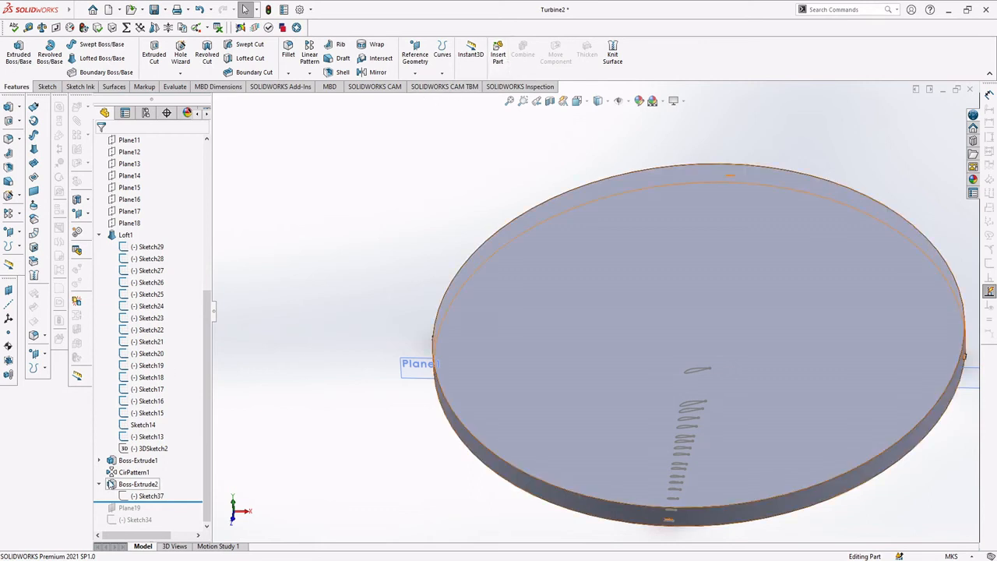
click(128, 485)
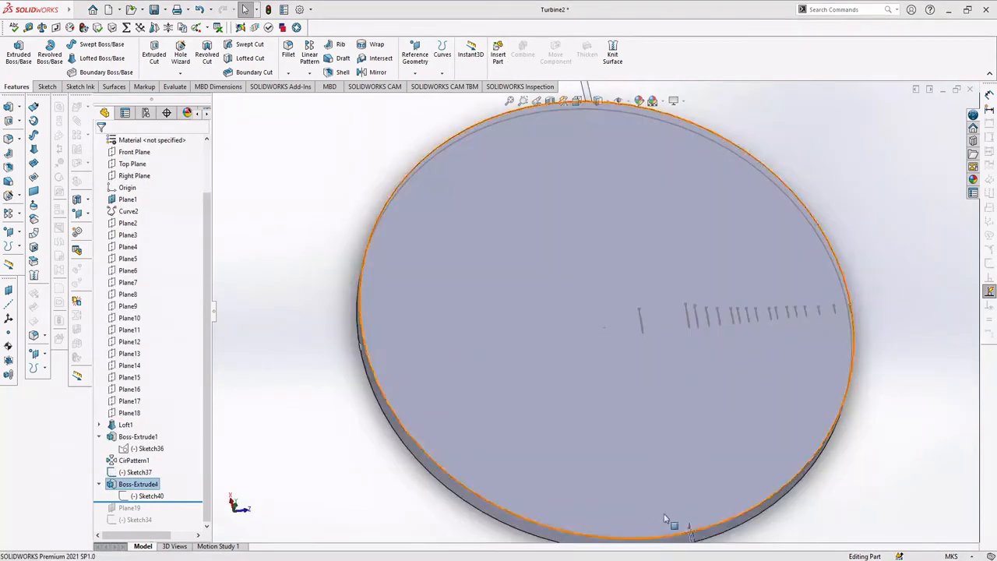
Step: Edit the large disc's extrusion and turn off merging its result with the rotor bodies
click(332, 348)
middle_drag(452, 301, 455, 331)
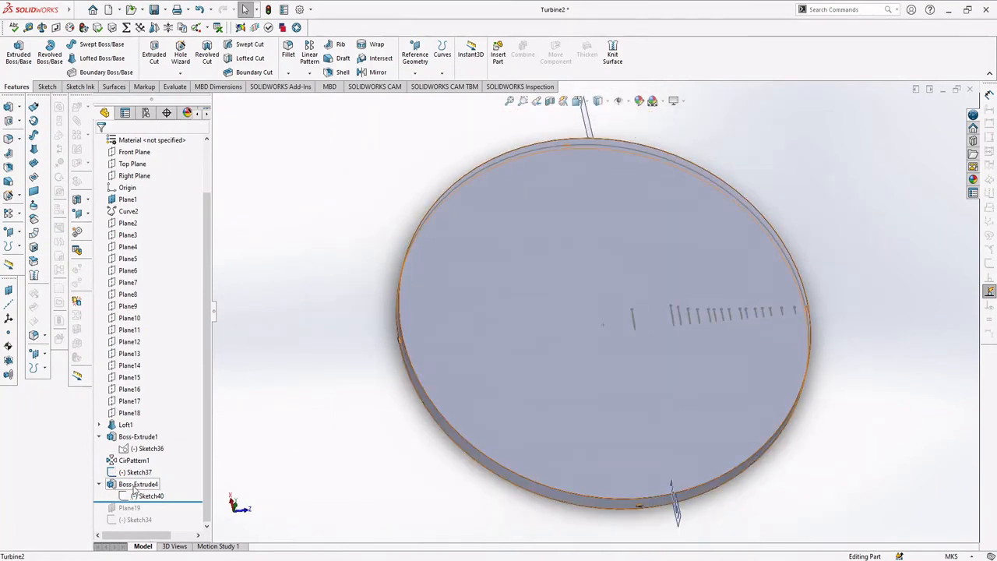
right_click(138, 484)
click(143, 311)
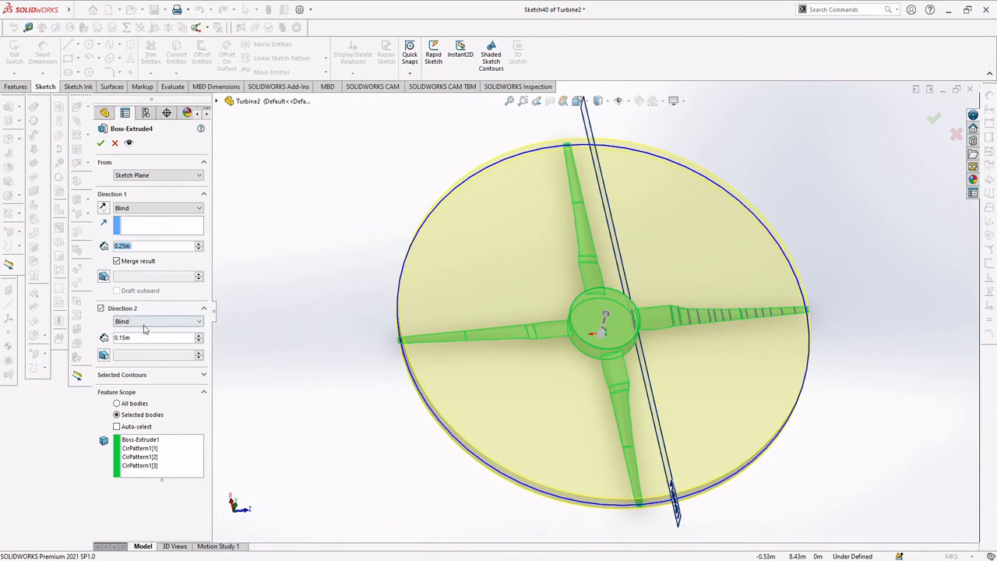
click(132, 264)
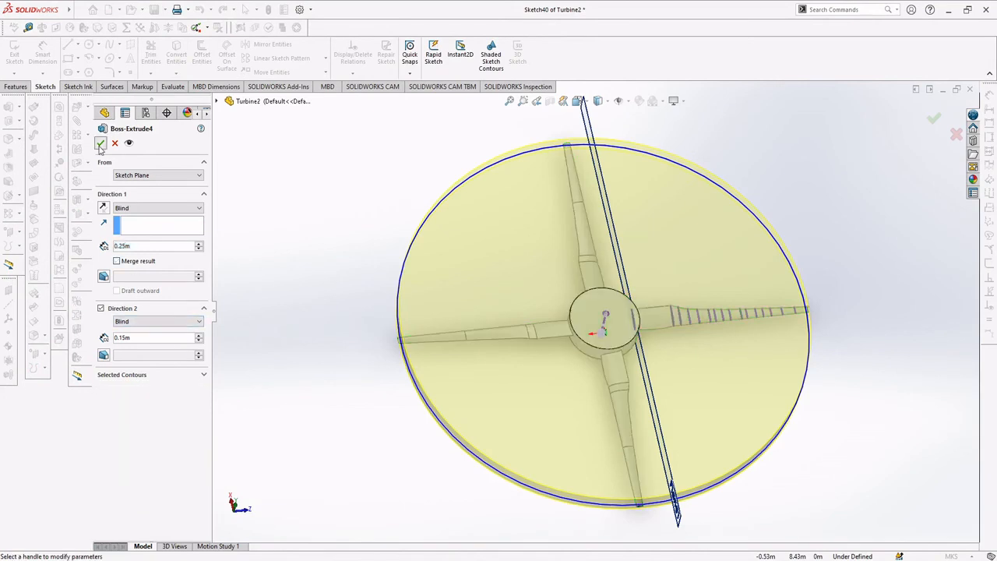
click(101, 145)
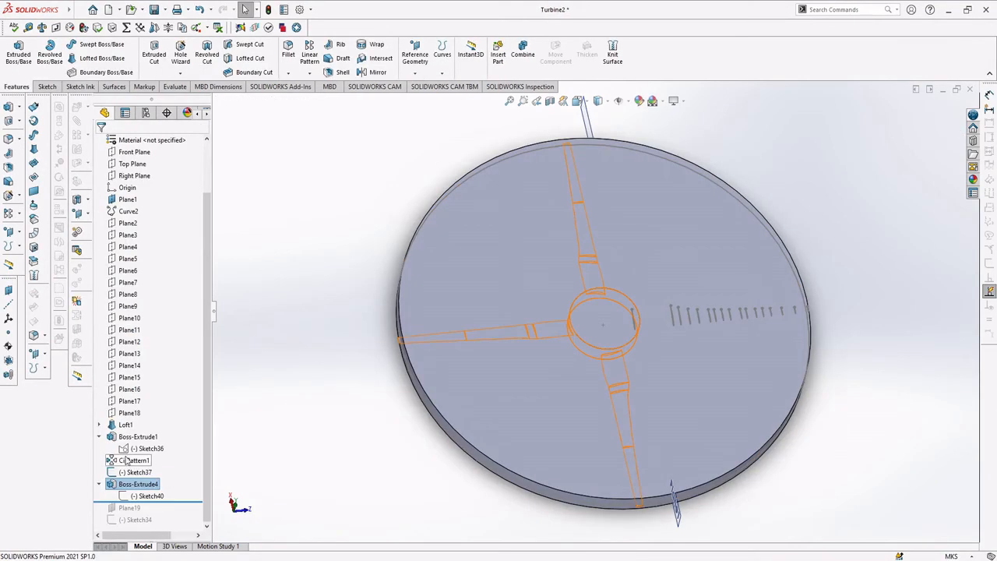
Step: Edit the hub extrusion to depths of 0.3 m in Direction 1 and 0.2 m in Direction 2
right_click(131, 436)
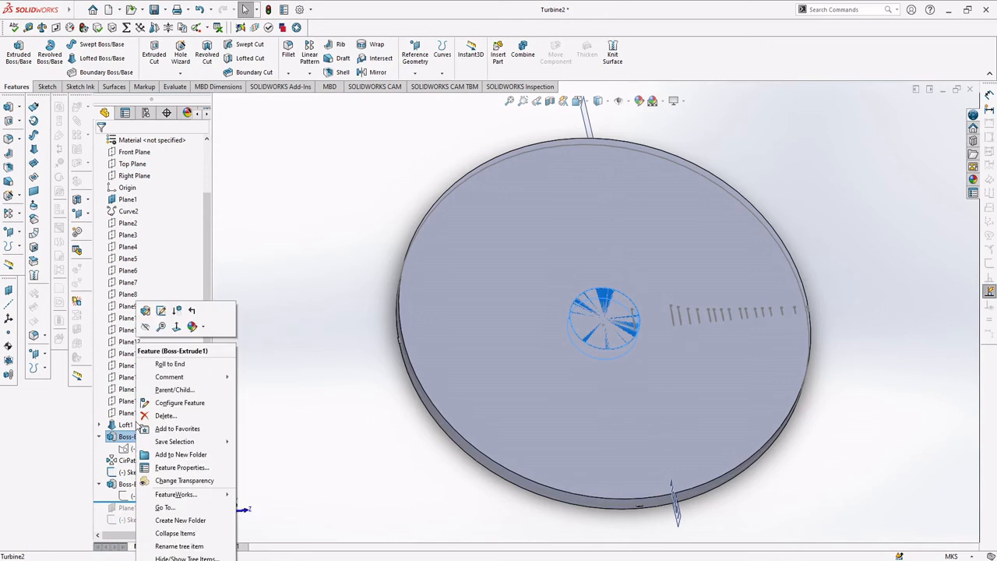
click(145, 311)
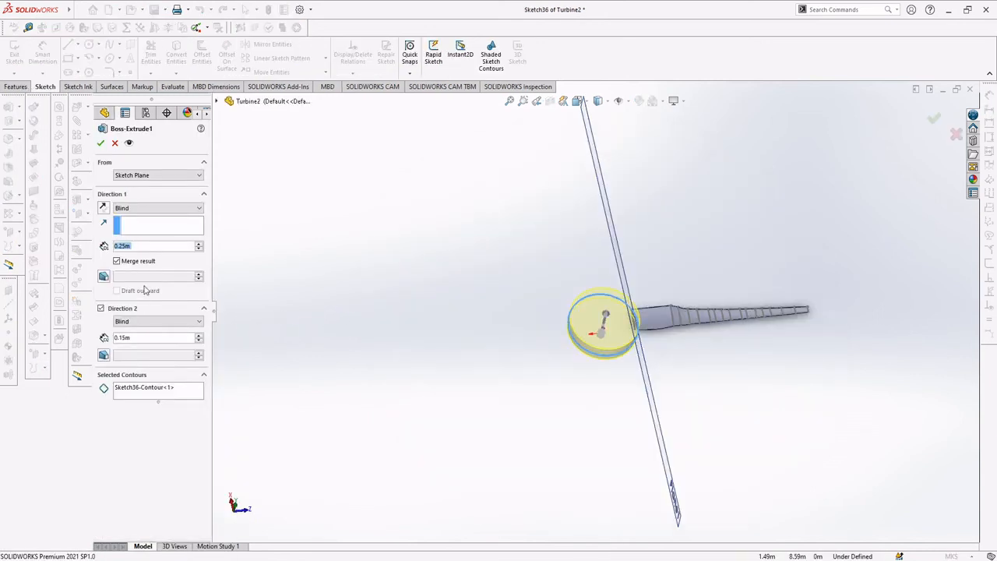
scroll(574, 333, down, 2)
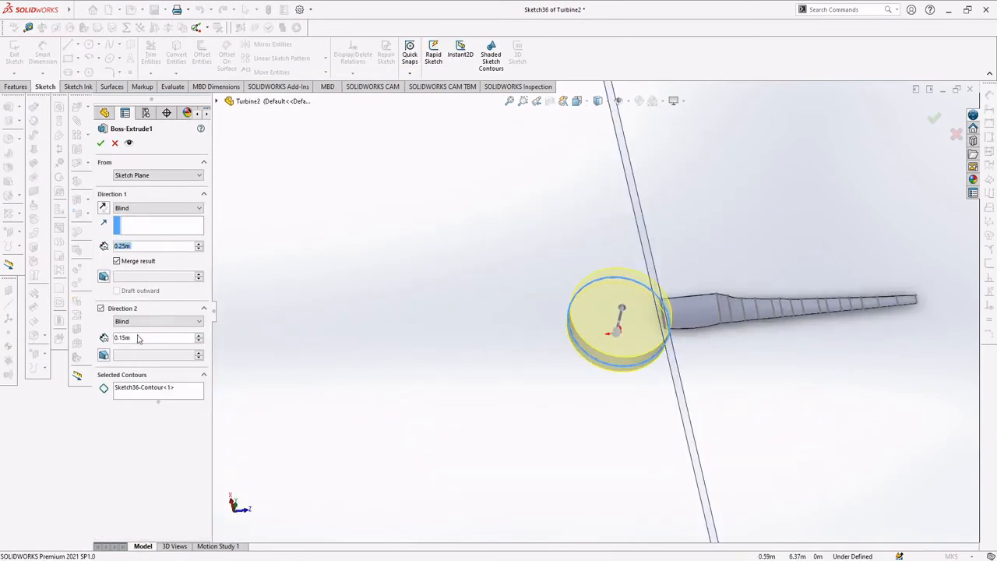
text(0.2)
click(152, 247)
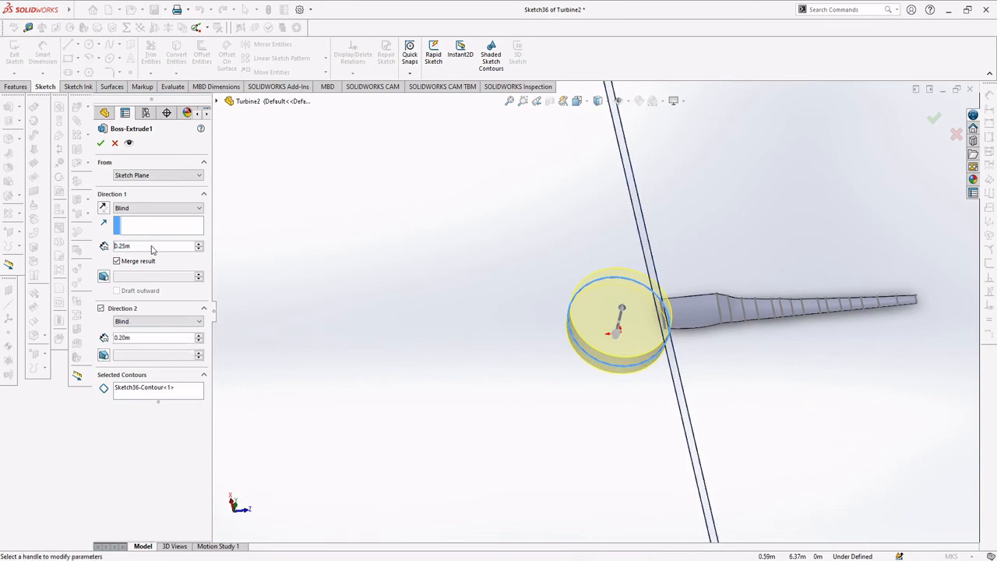
text(0.3)
key(Return)
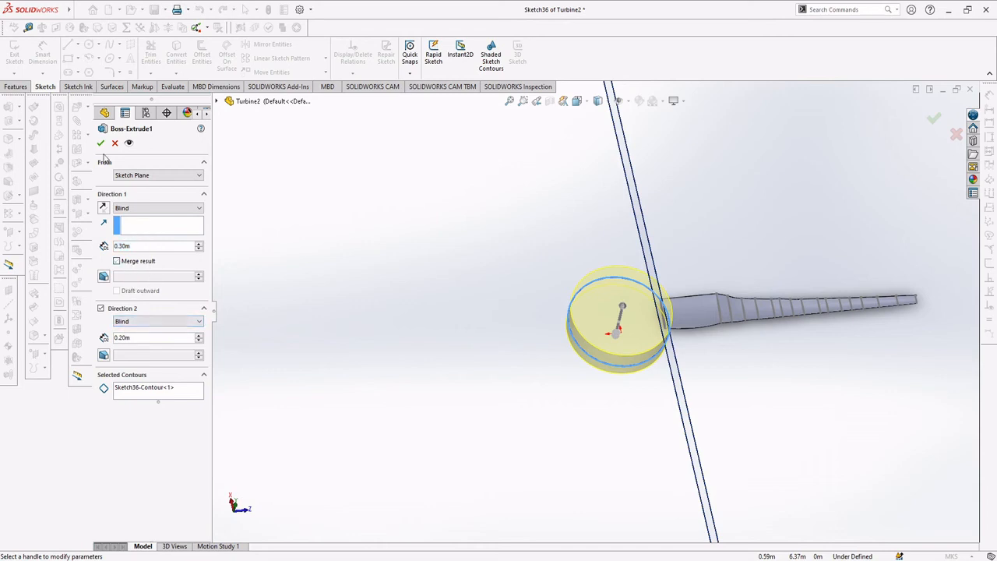
click(100, 143)
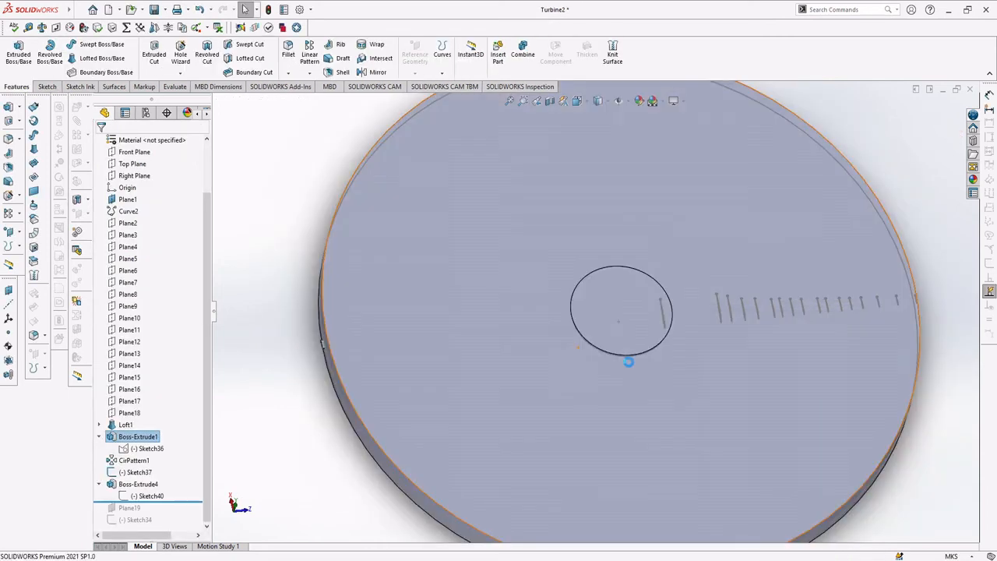
scroll(634, 364, up, 2)
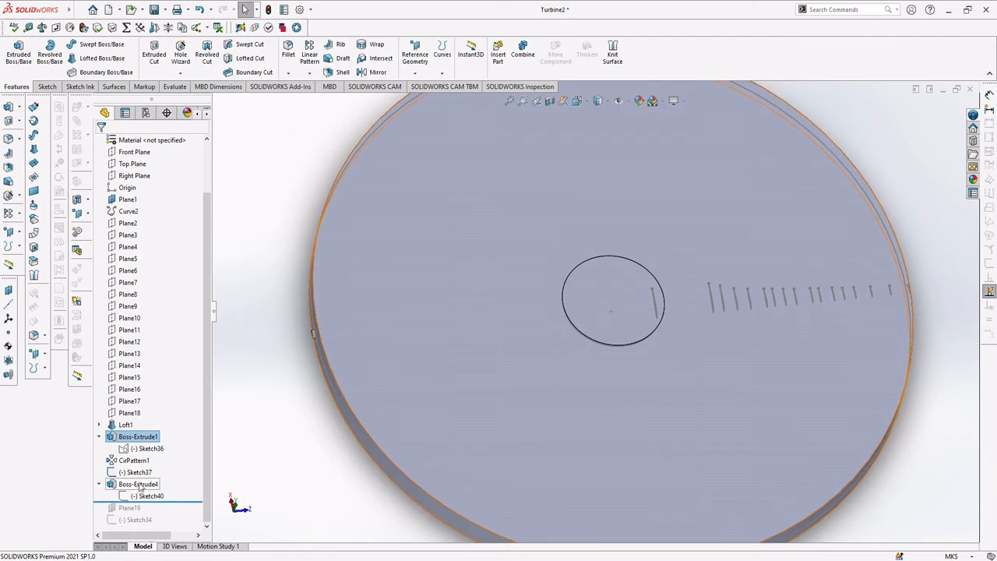
Step: Set up a subtractive Combine with the large disc as the main body and the hub extrusion as a body to remove
click(467, 150)
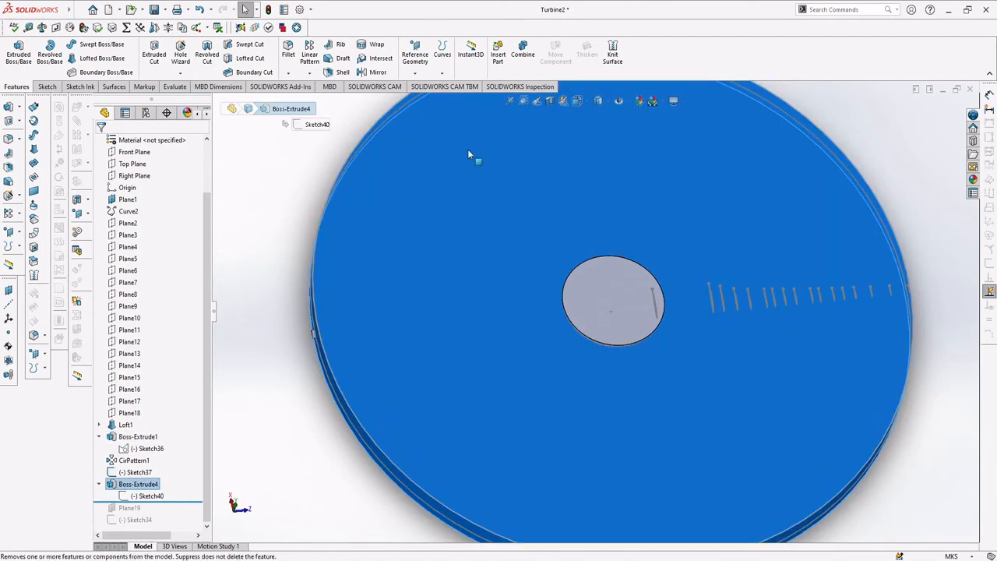
click(527, 51)
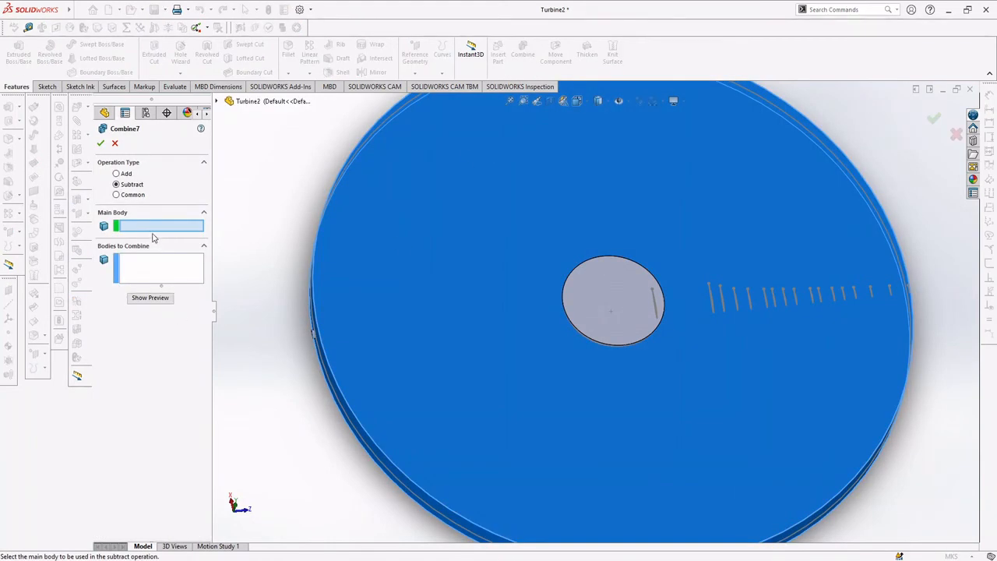
click(453, 252)
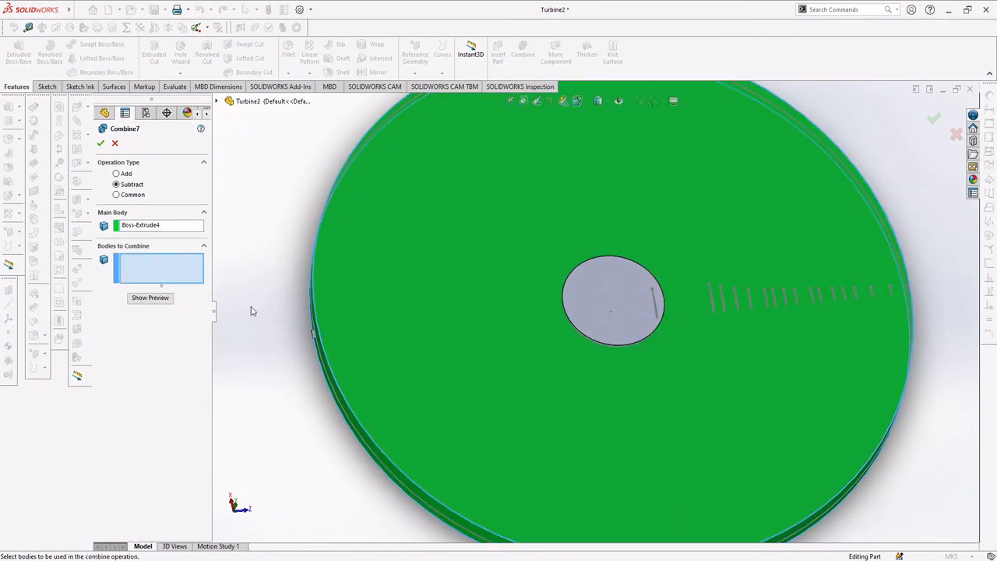
middle_drag(523, 288, 395, 274)
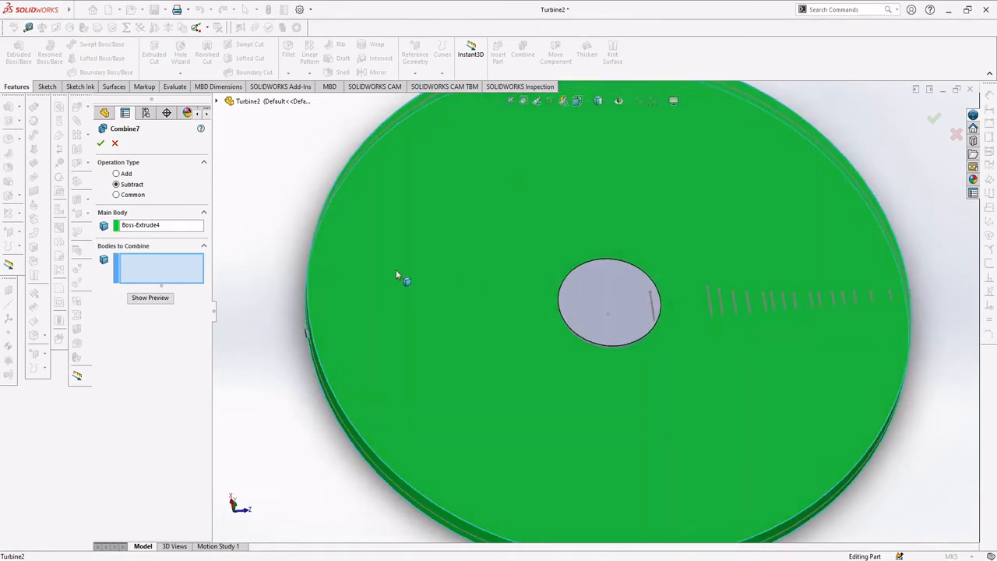
click(608, 326)
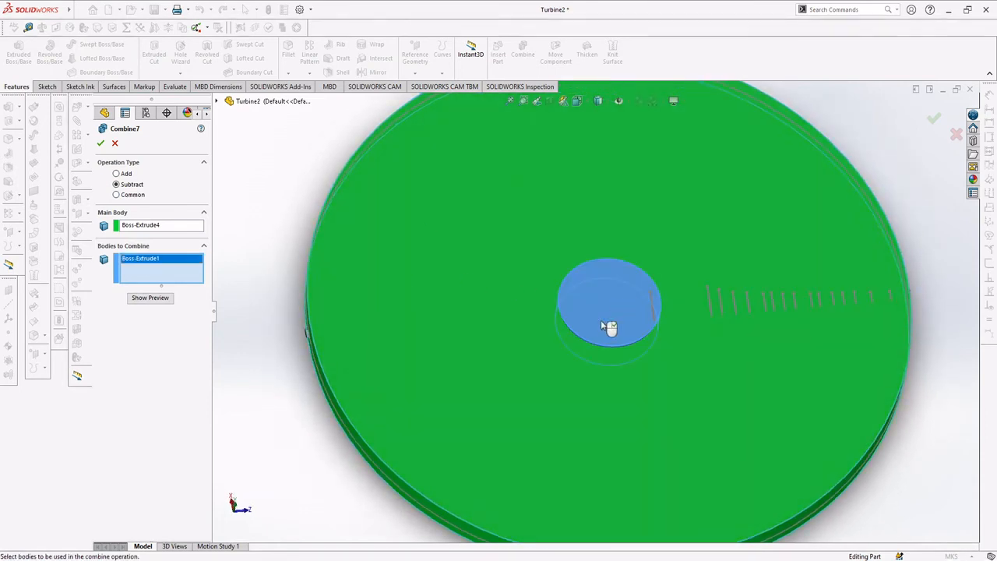
Step: Add the three circular-patterned blades to the bodies subtracted from the disc and apply the combine
middle_drag(407, 286, 461, 279)
scroll(386, 336, down, 5)
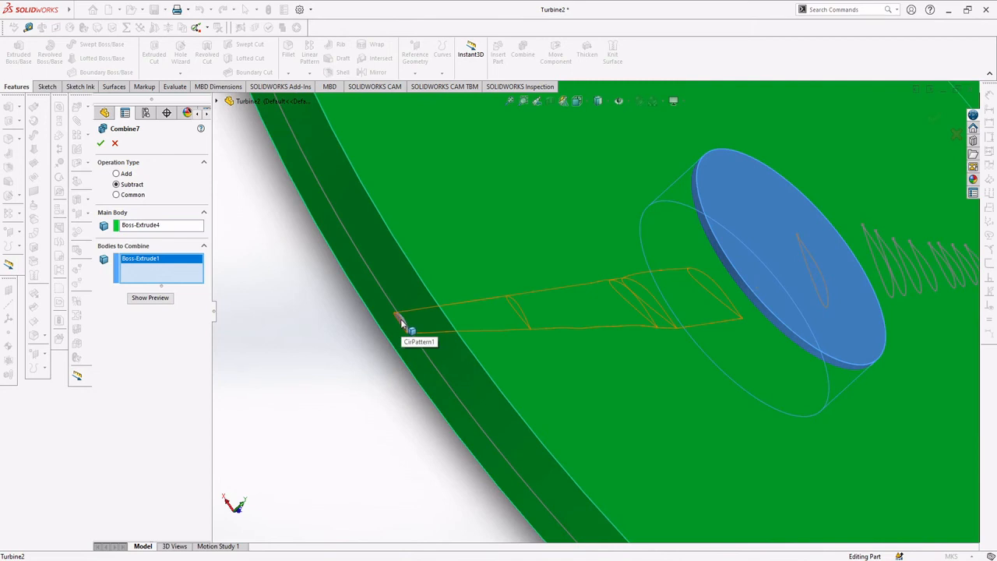
click(402, 324)
scroll(523, 348, up, 8)
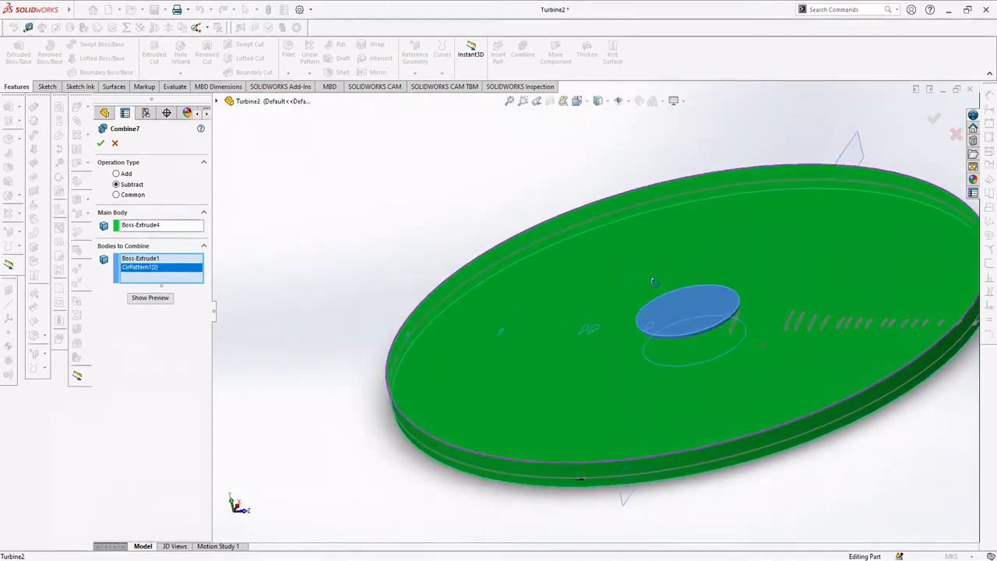
middle_drag(655, 281, 642, 283)
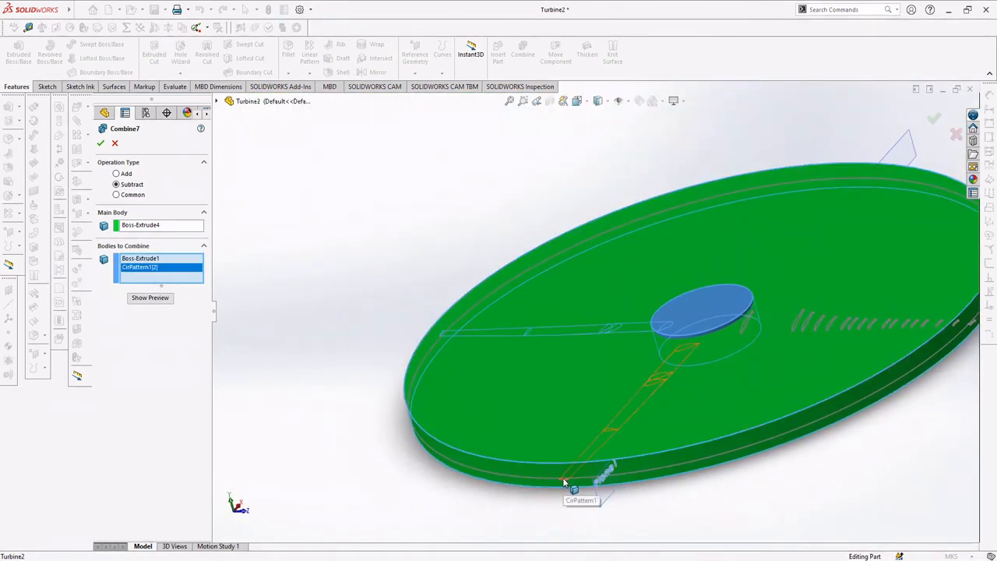
click(565, 483)
middle_drag(569, 479, 822, 311)
scroll(846, 247, down, 6)
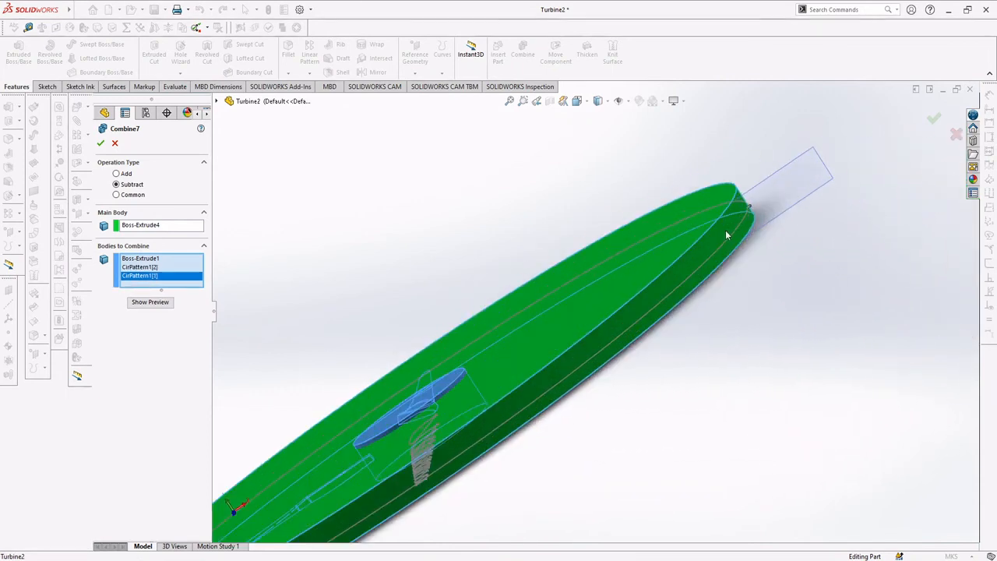
scroll(797, 176, down, 4)
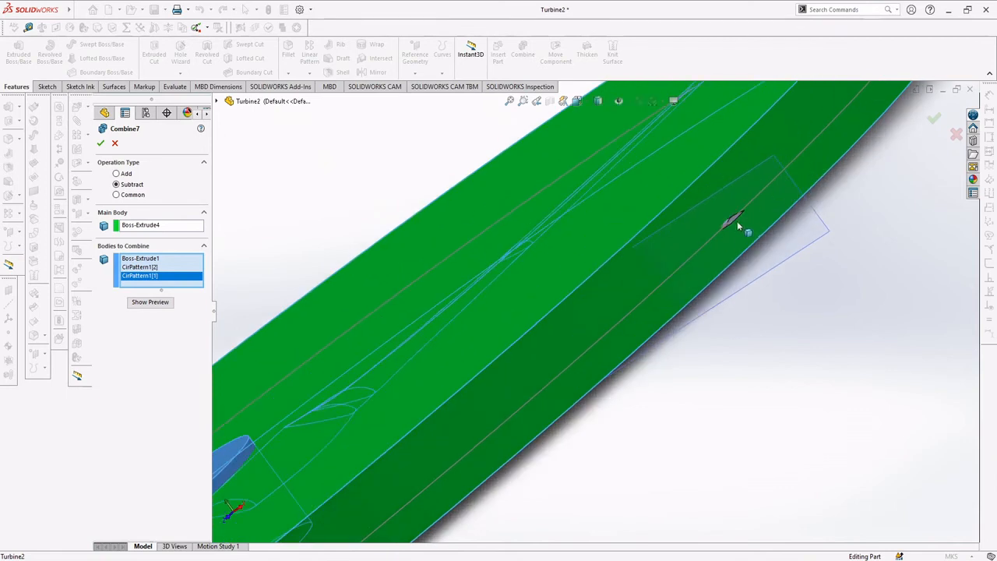
click(734, 221)
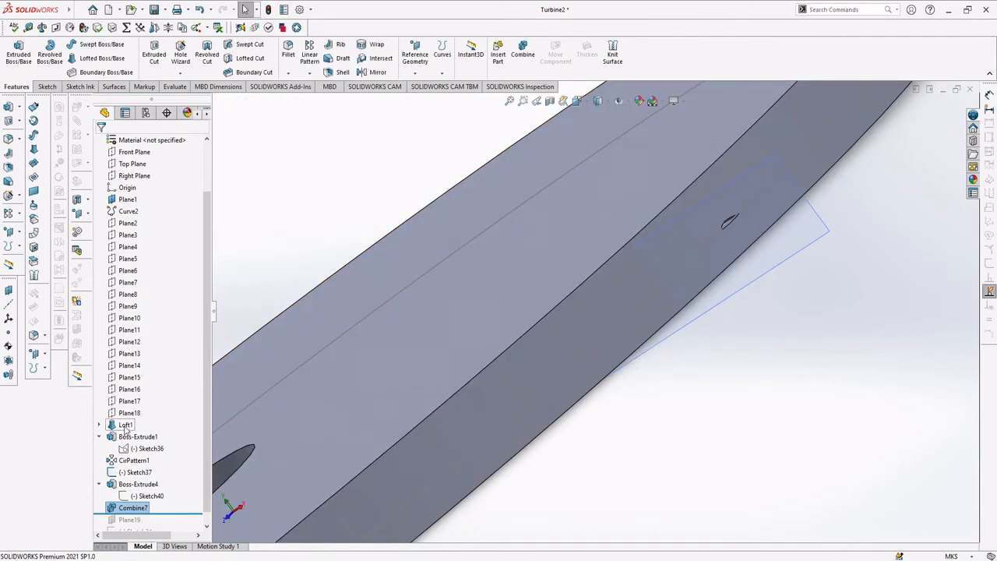
Step: Hide the original lofted blade body and look over the hub opening in the disc
click(124, 425)
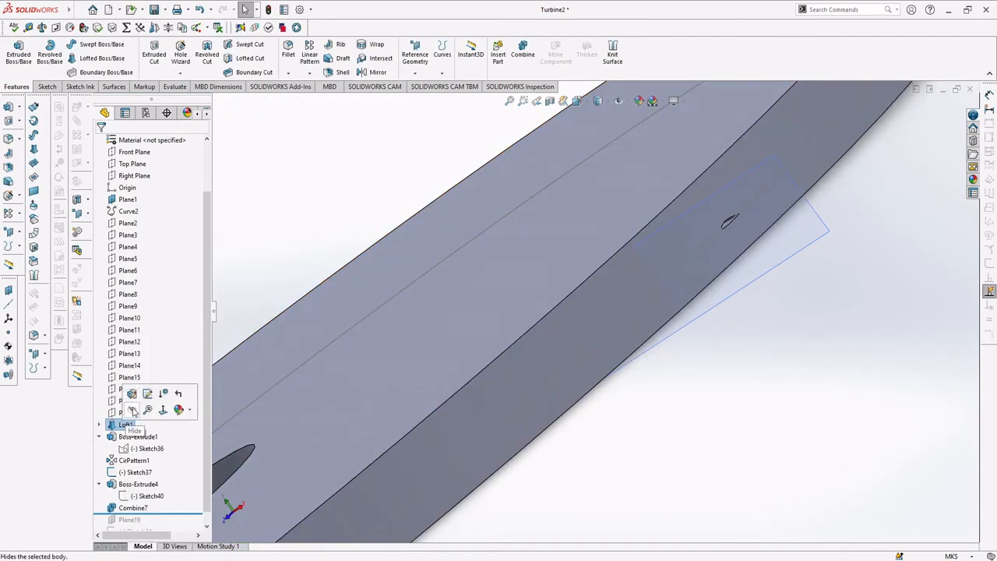
scroll(456, 345, down, 8)
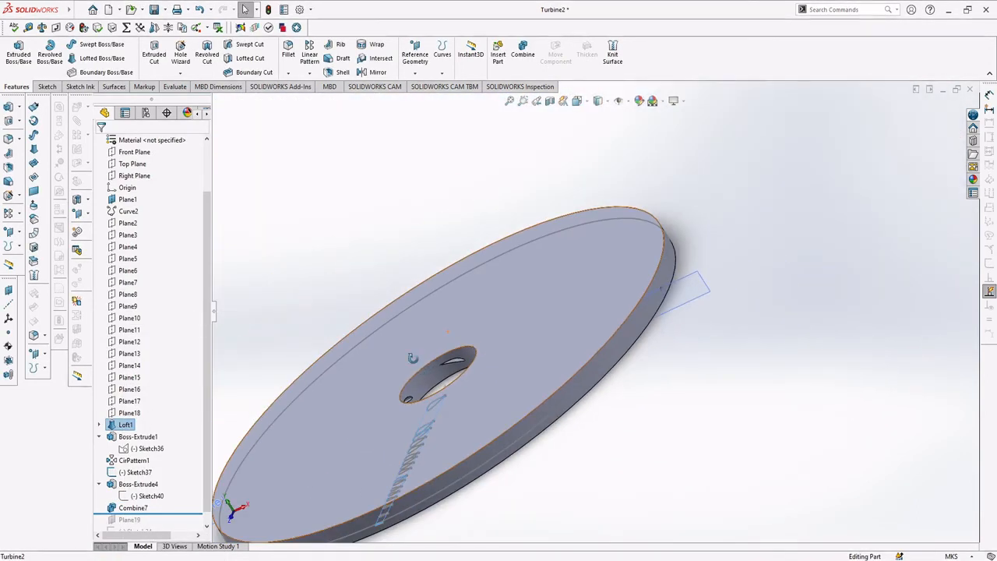
middle_drag(412, 358, 427, 328)
click(125, 507)
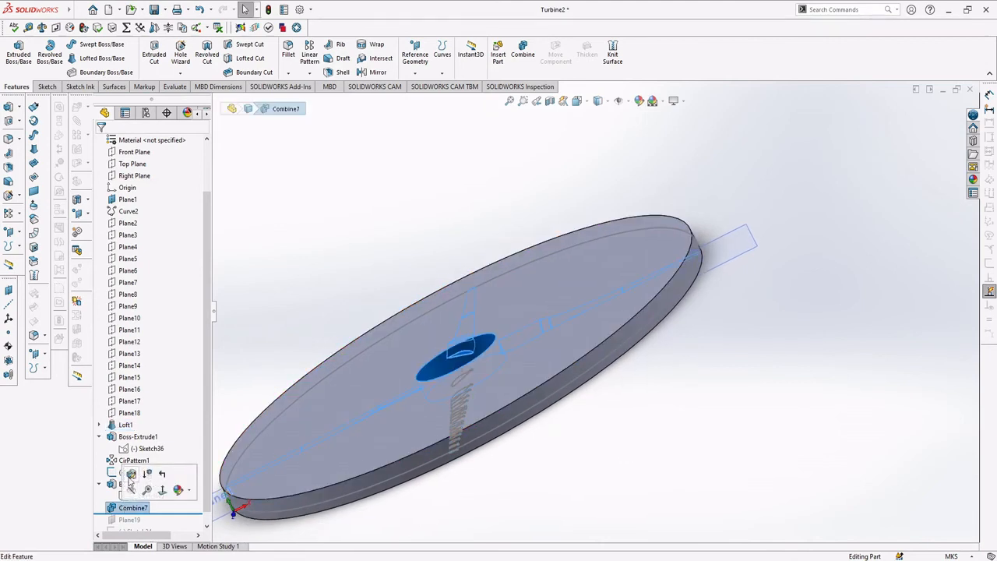
click(130, 477)
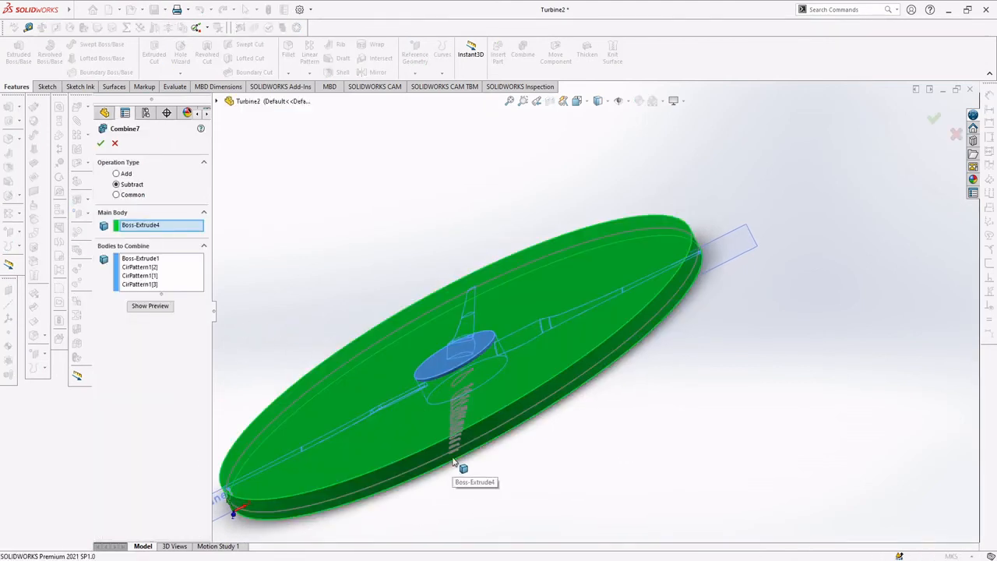
scroll(464, 436, down, 5)
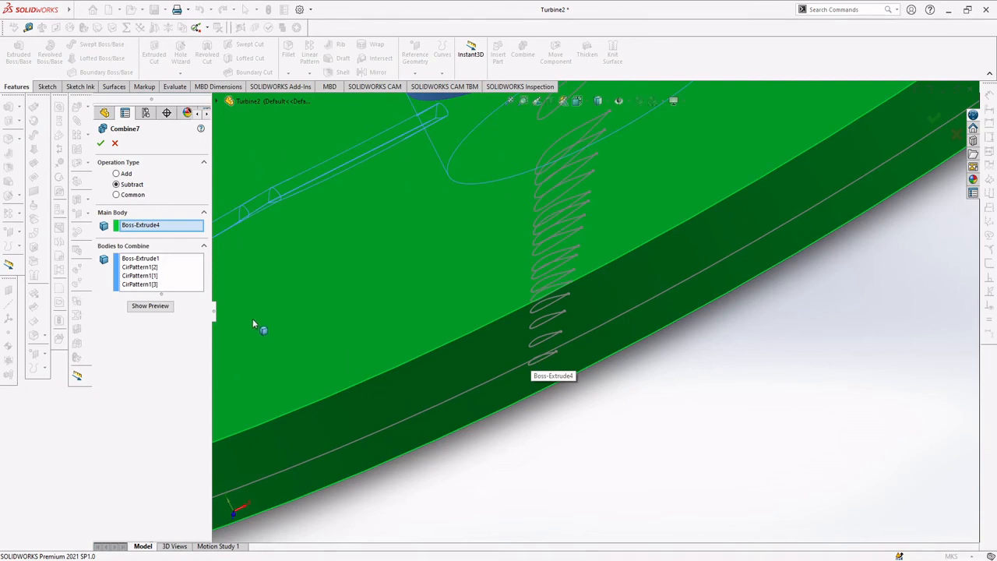
middle_drag(525, 360, 552, 382)
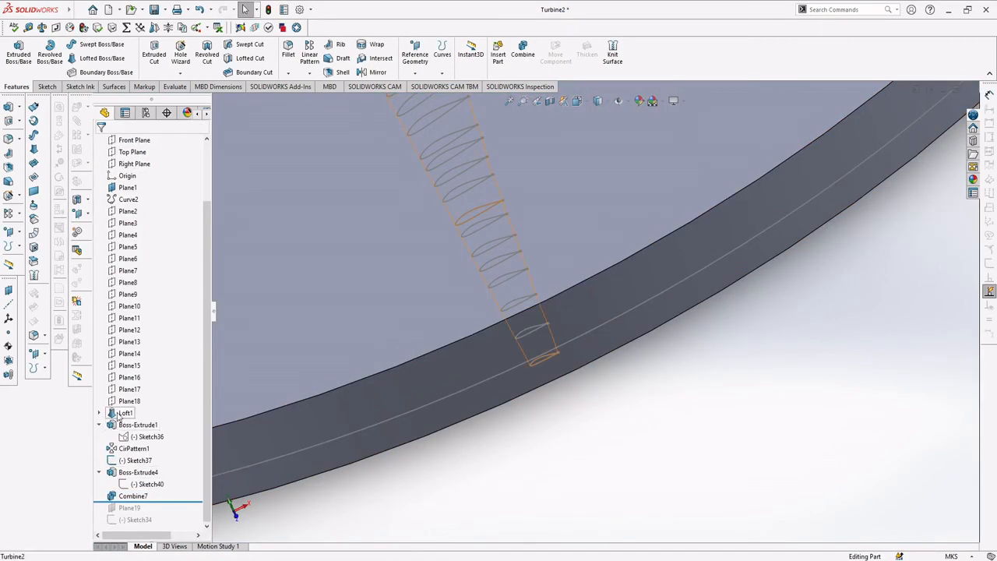
Step: Show the original lofted blade body and add Loft1 to the bodies that Combine7 subtracts from the Boss-Extrude4 disc
click(124, 412)
click(127, 397)
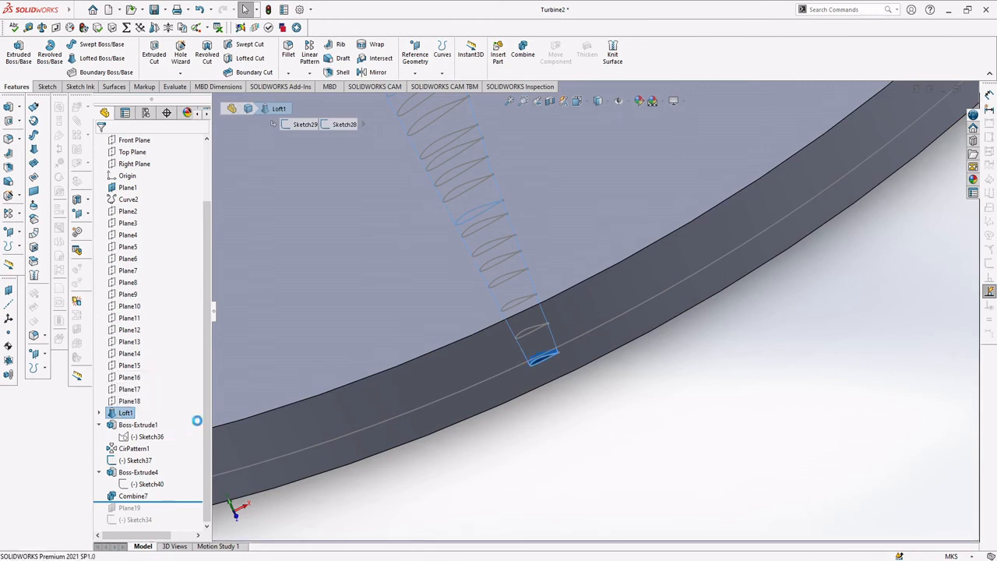
right_click(130, 498)
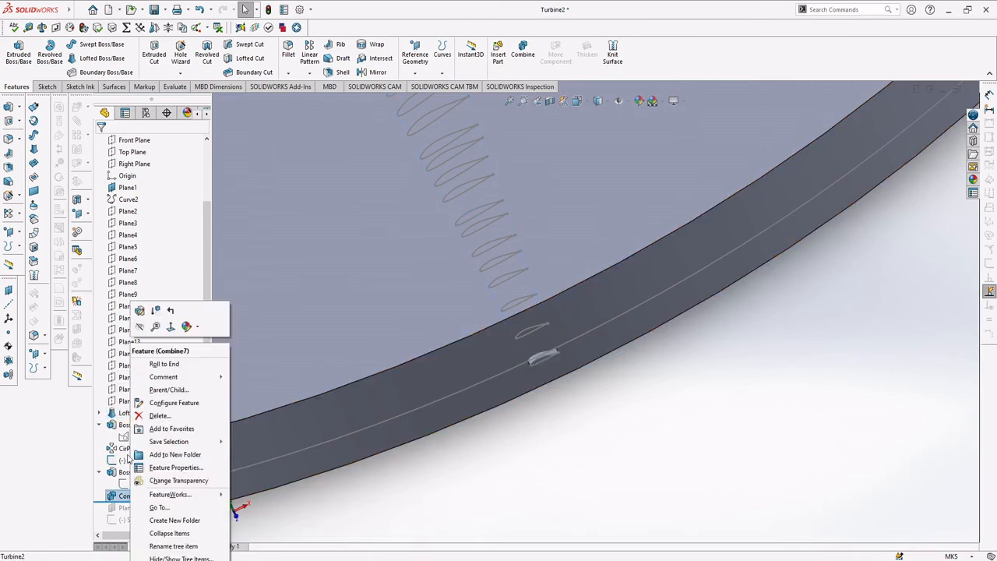
click(146, 316)
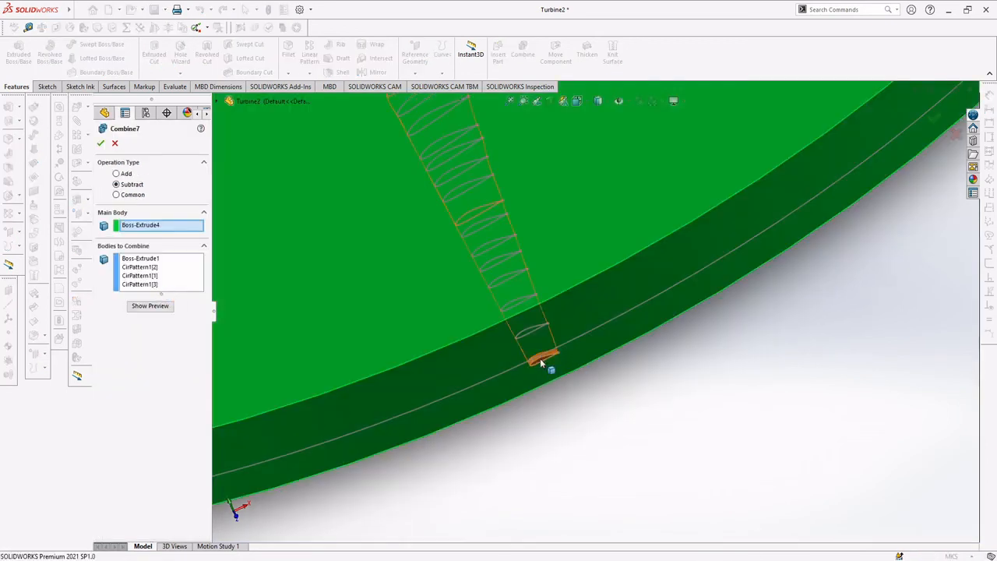
click(542, 358)
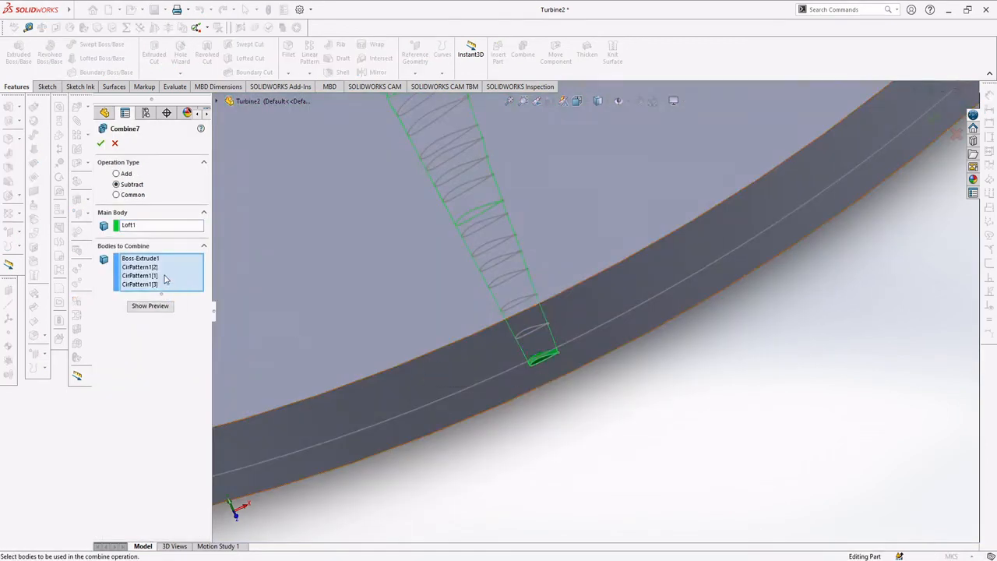
click(172, 225)
click(301, 226)
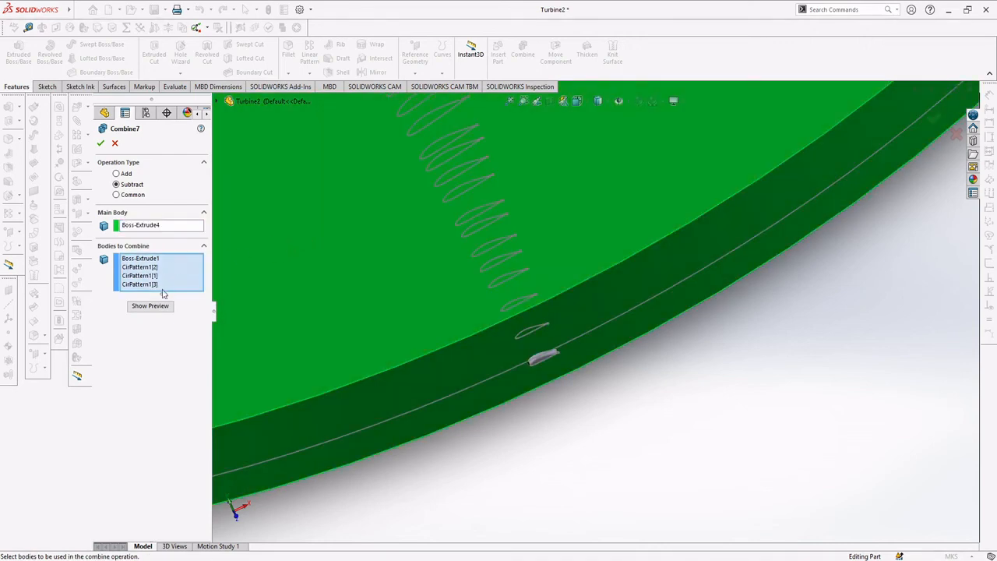
click(166, 285)
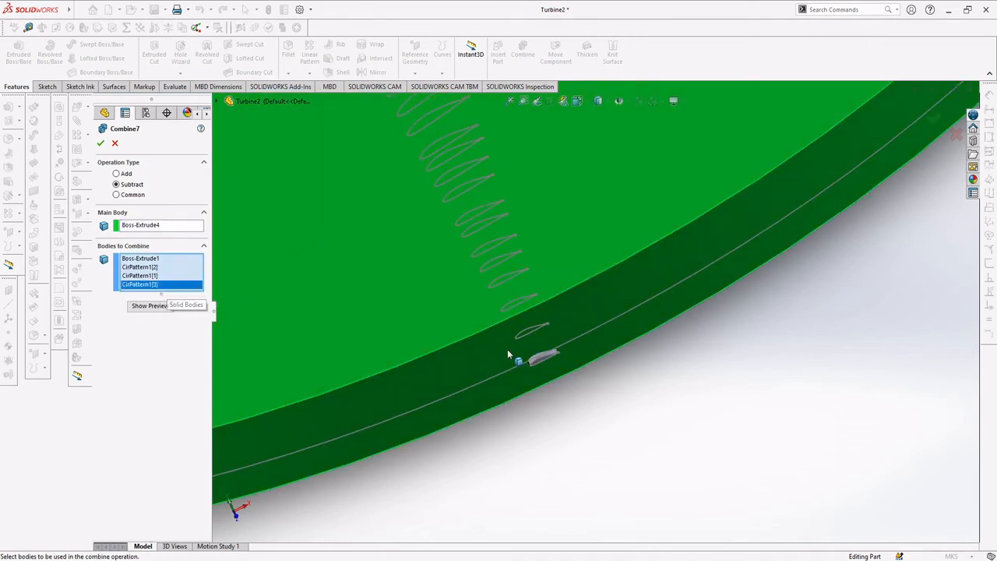
click(543, 360)
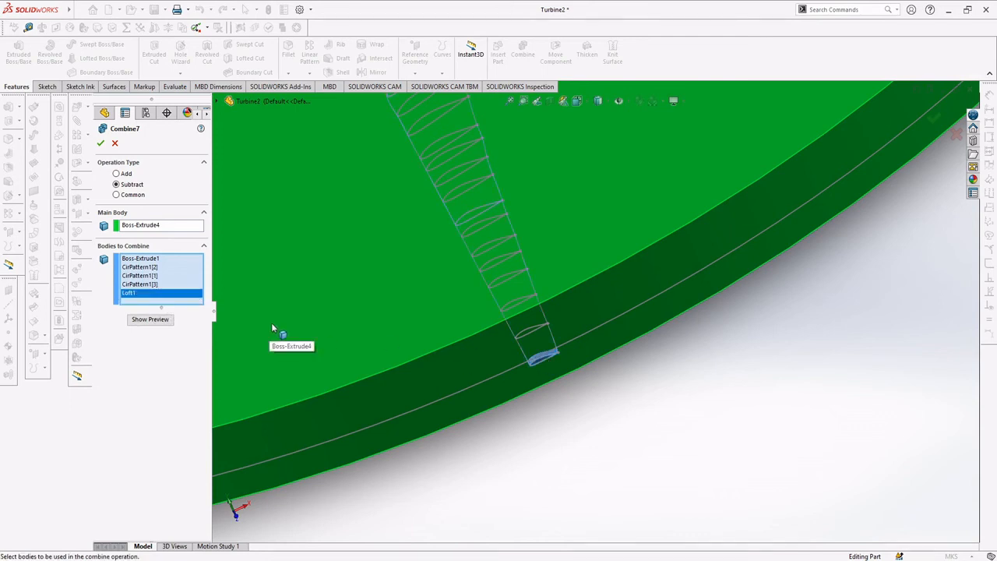
click(100, 144)
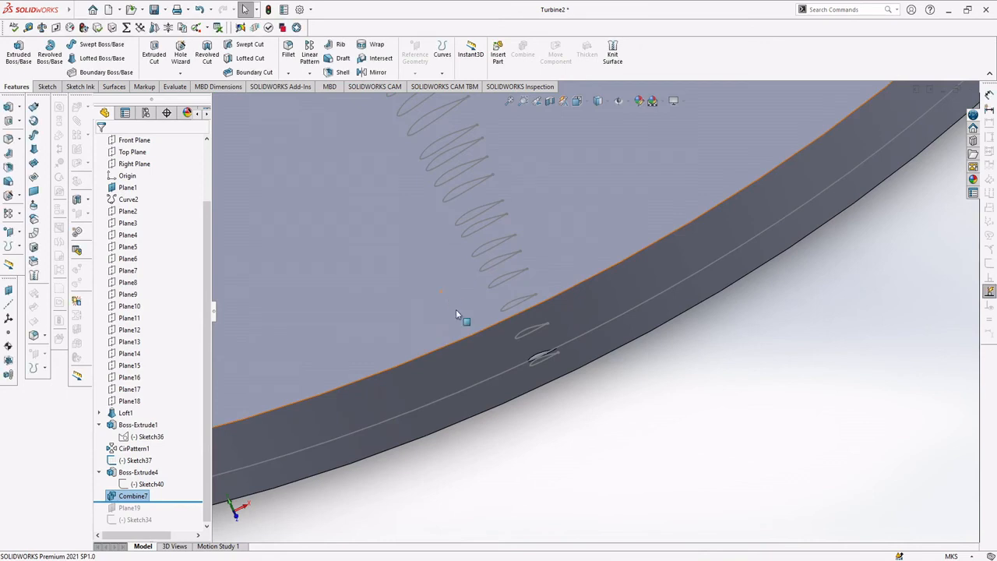
Step: Examine the blade-shaped cavities in the disc's rim and in the wall of the hub opening
scroll(460, 310, up, 8)
middle_drag(470, 298, 528, 275)
scroll(554, 238, down, 7)
scroll(483, 329, up, 5)
middle_drag(515, 328, 409, 372)
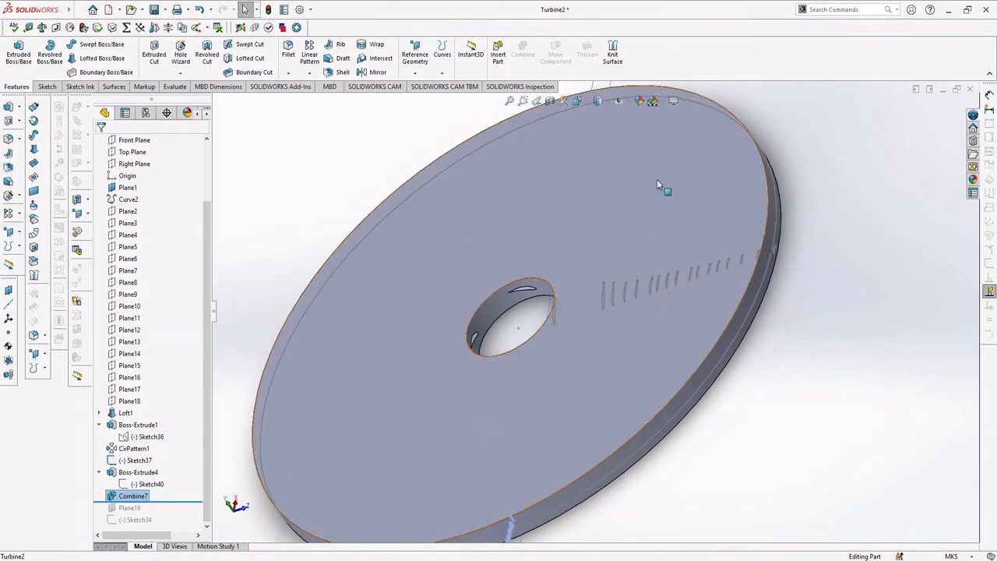
middle_drag(481, 398, 500, 393)
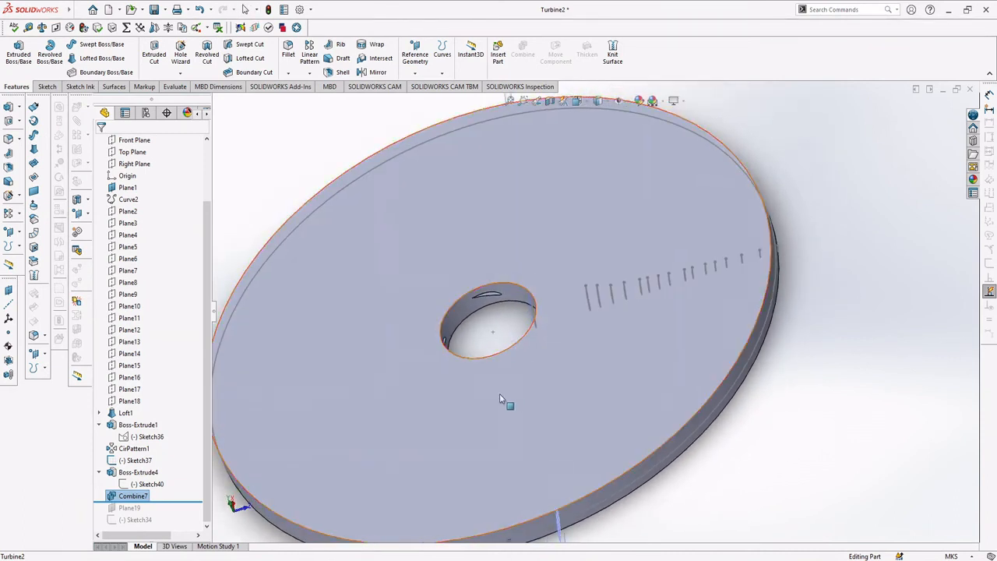
scroll(472, 306, down, 8)
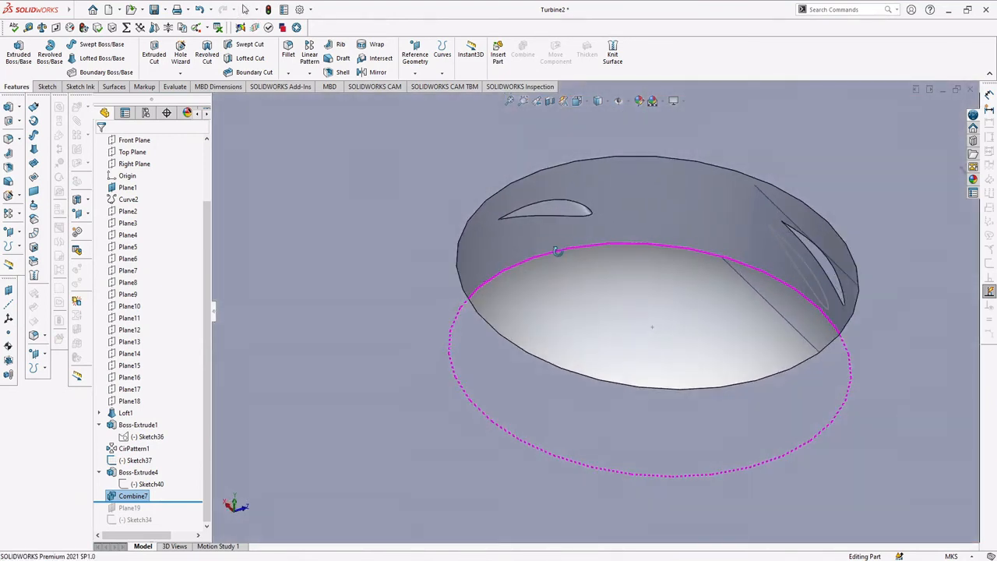
middle_drag(556, 251, 553, 209)
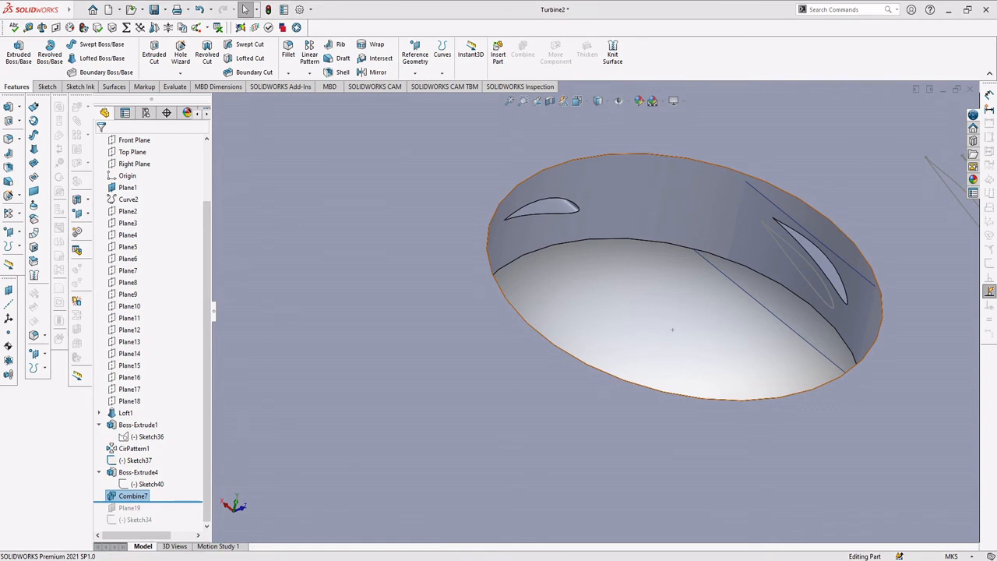
Step: Switch to the PowerPoint notes and consult the chimney diagram and the Manzanares power plant specification table
key(alt+Tab)
click(505, 399)
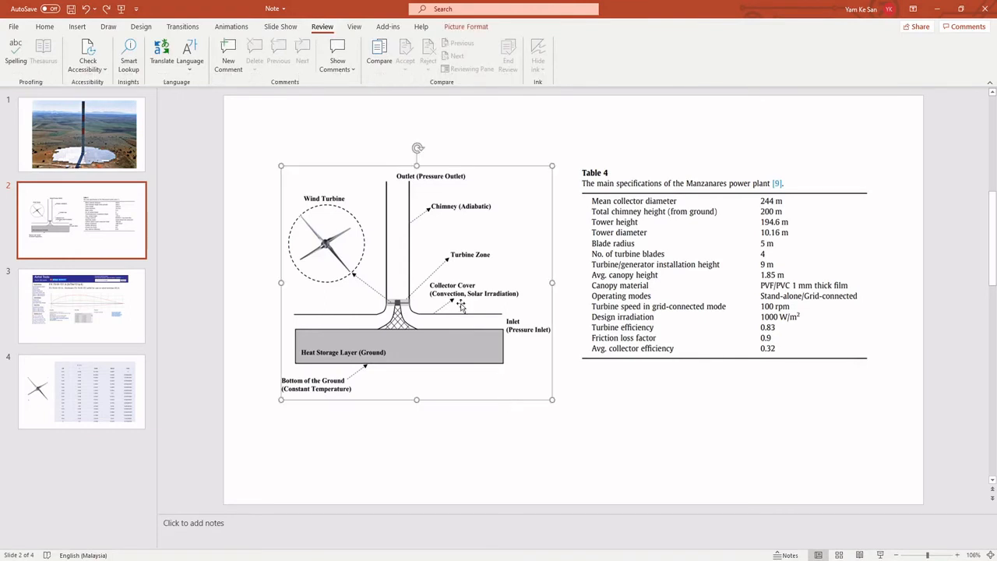
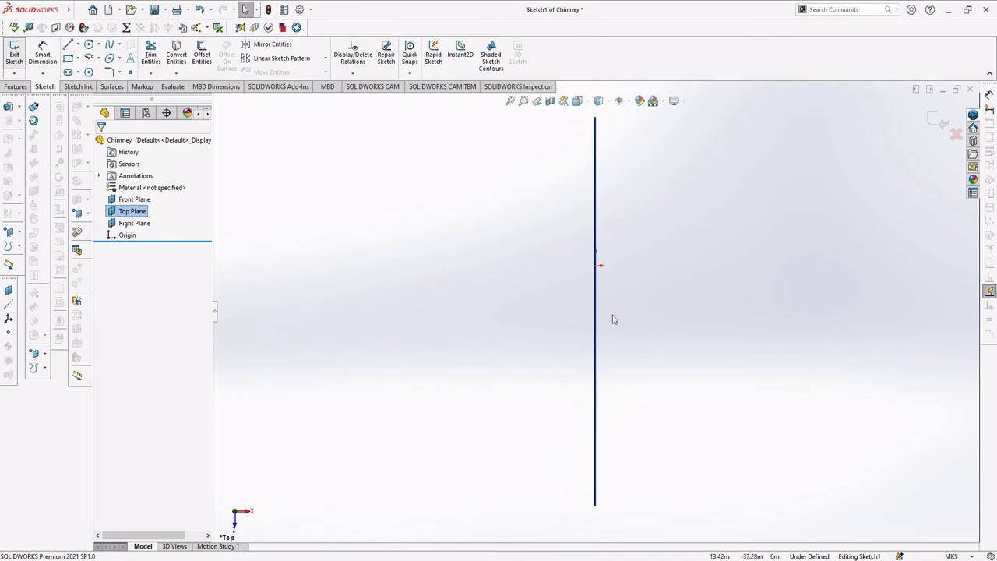
Step: Sketch a circle centred on the origin of the Top Plane and set its radius to 0.8 m
scroll(606, 261, down, 2)
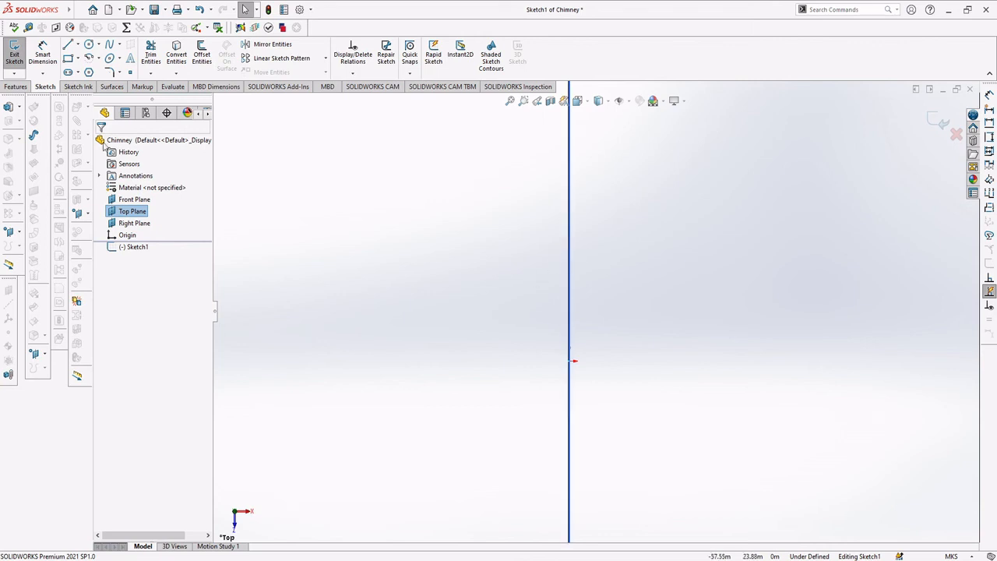
click(88, 45)
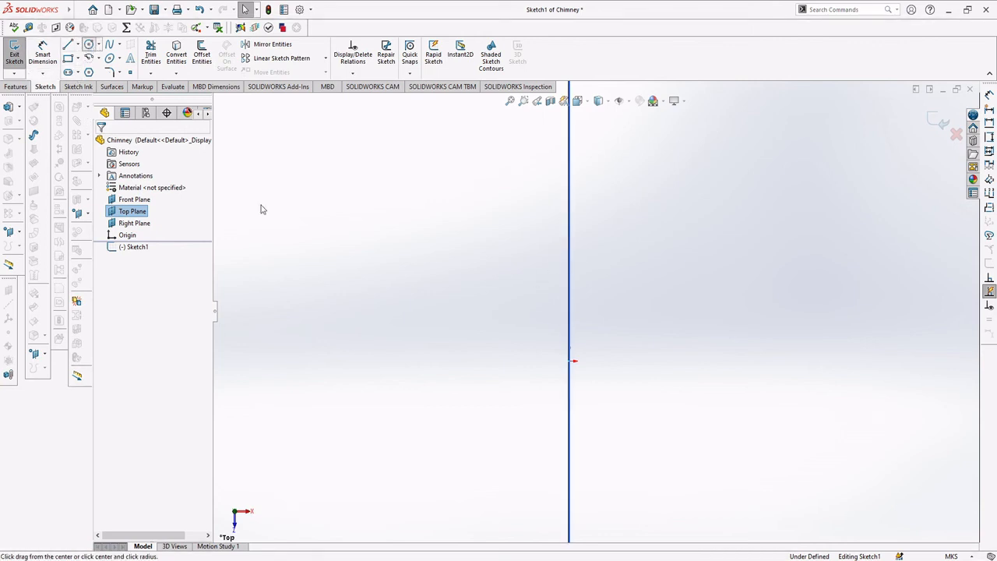
click(572, 361)
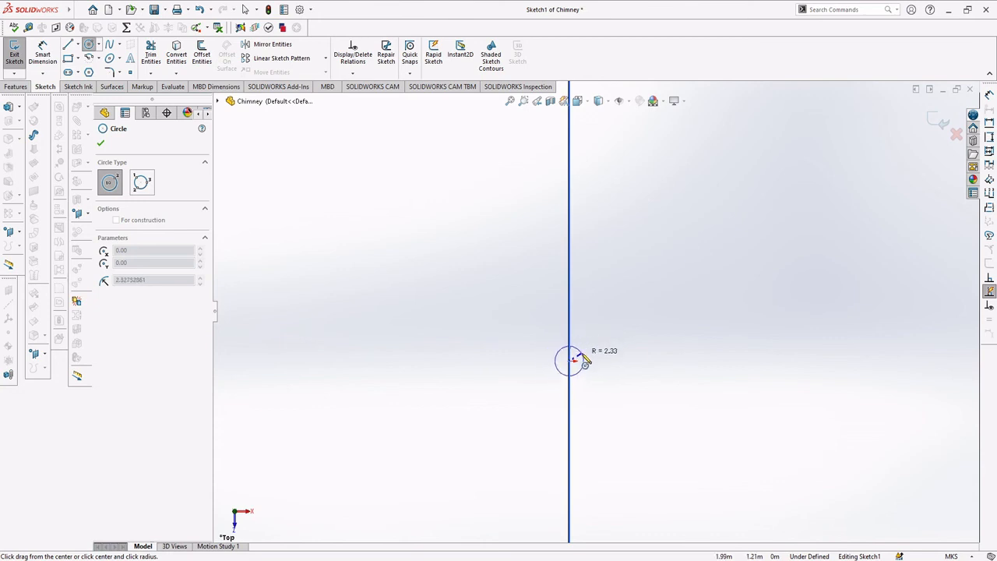
click(580, 360)
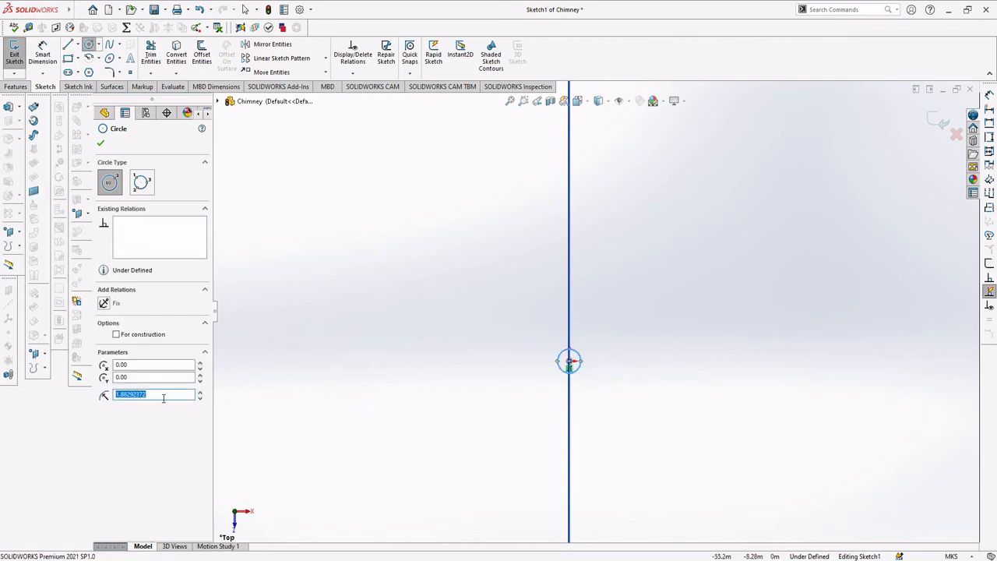
text(0.)
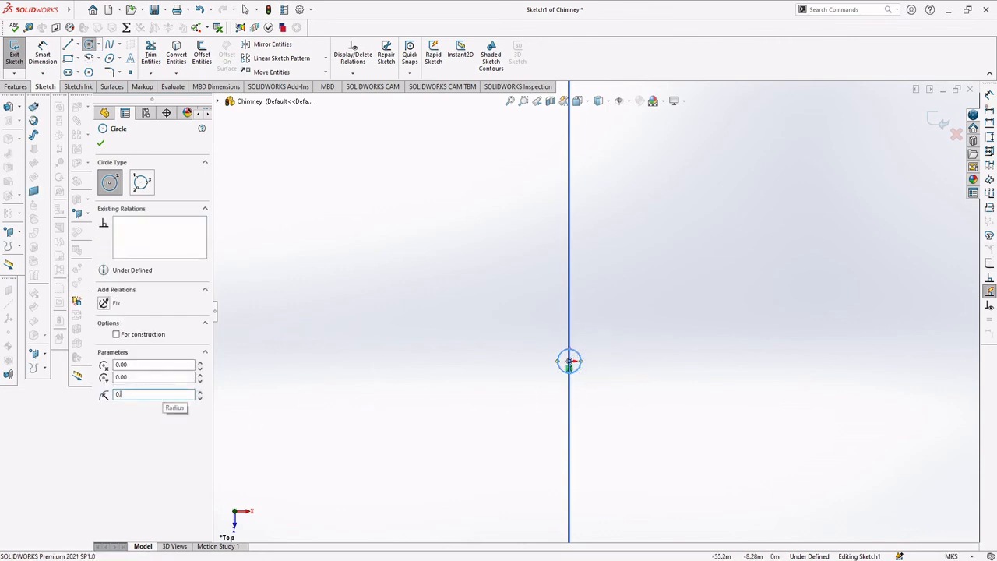
text(8)
key(Return)
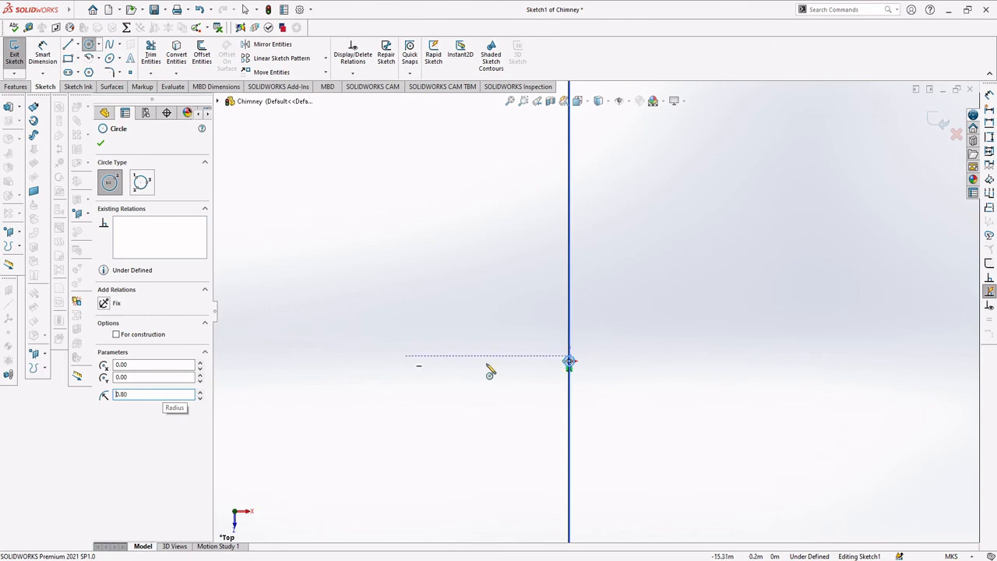
scroll(565, 387, down, 7)
scroll(590, 350, up, 1)
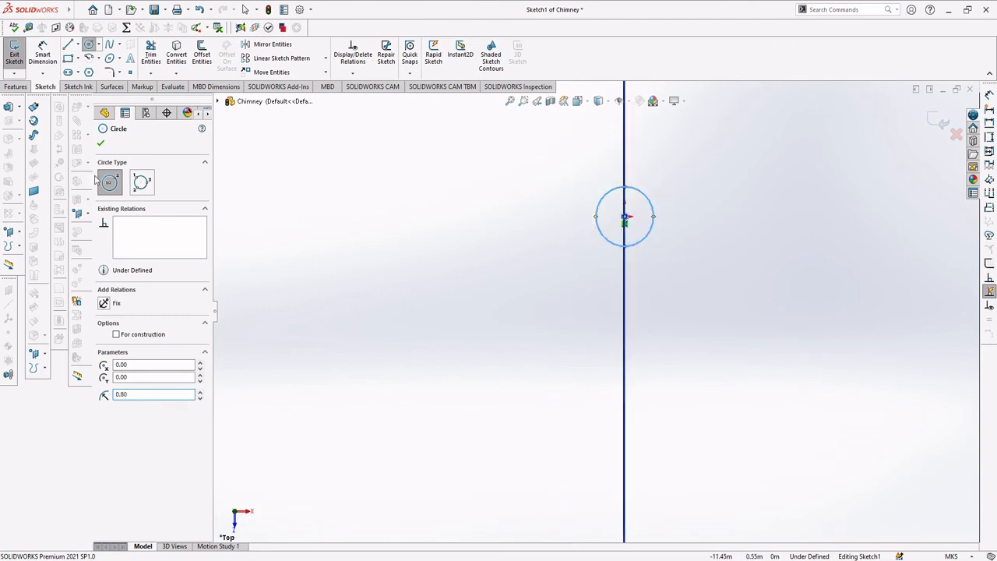
key(Escape)
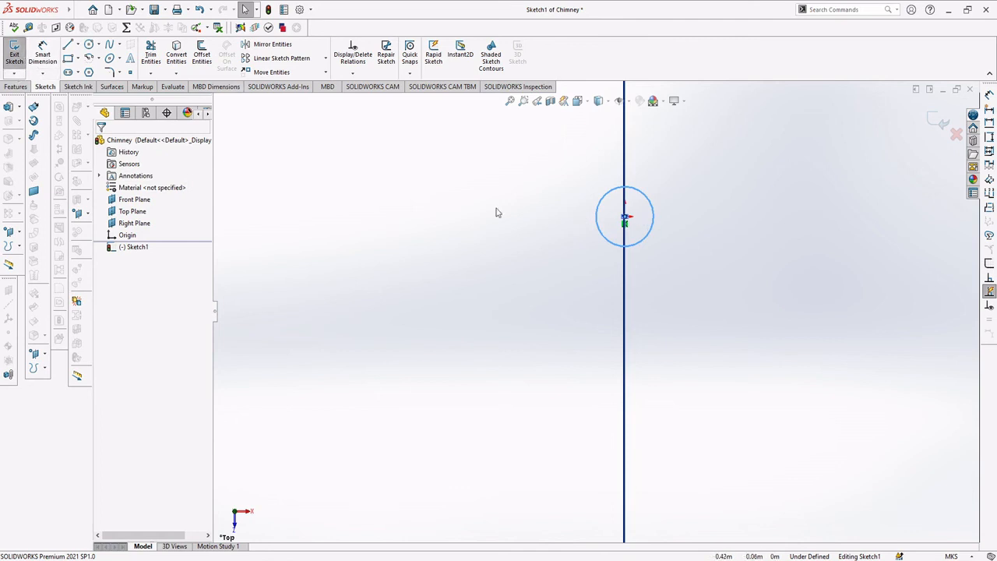
Step: Add a larger concentric circle around the 0.8 m circle and set its radius to 5 m
click(88, 44)
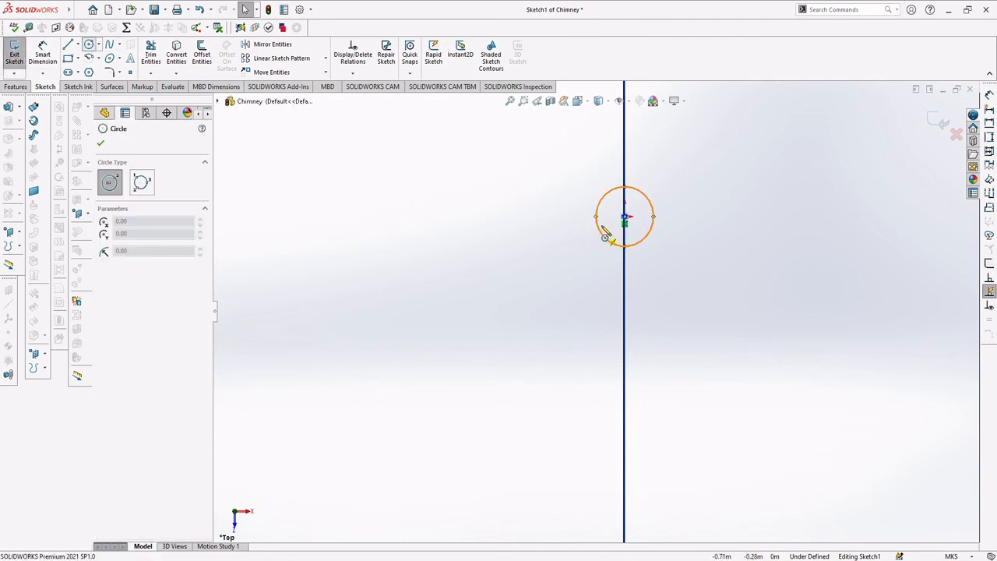
click(625, 217)
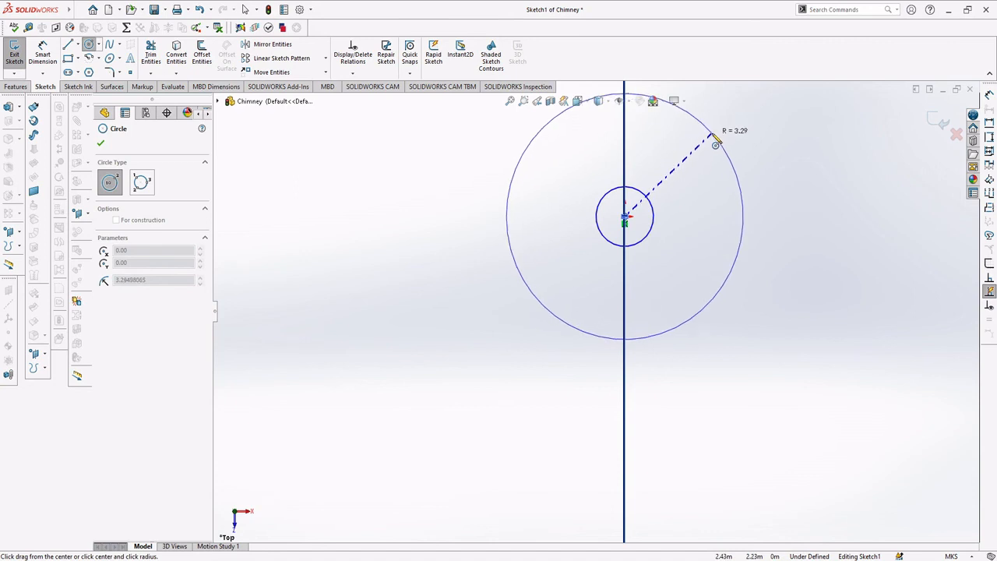
click(712, 133)
key(Escape)
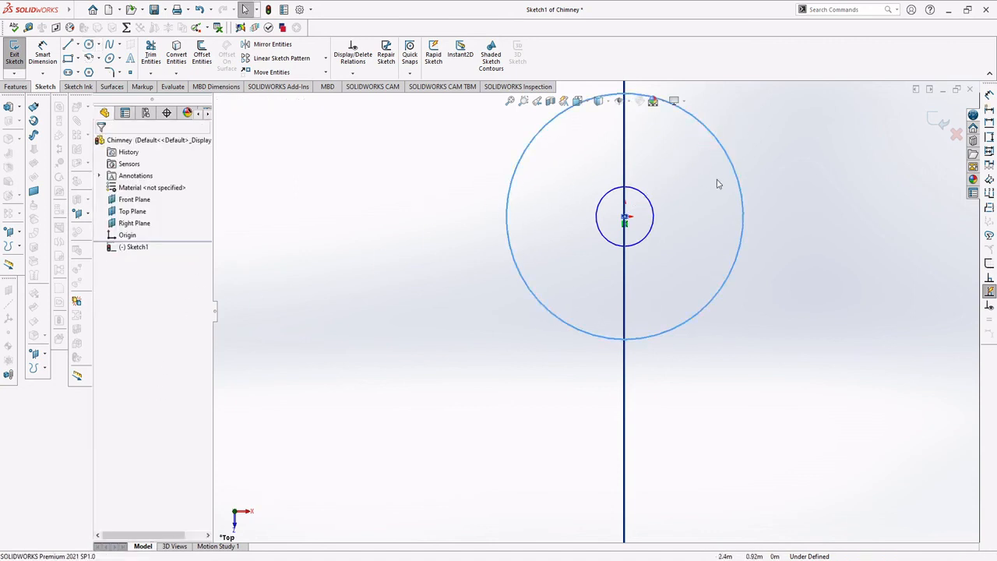
click(724, 151)
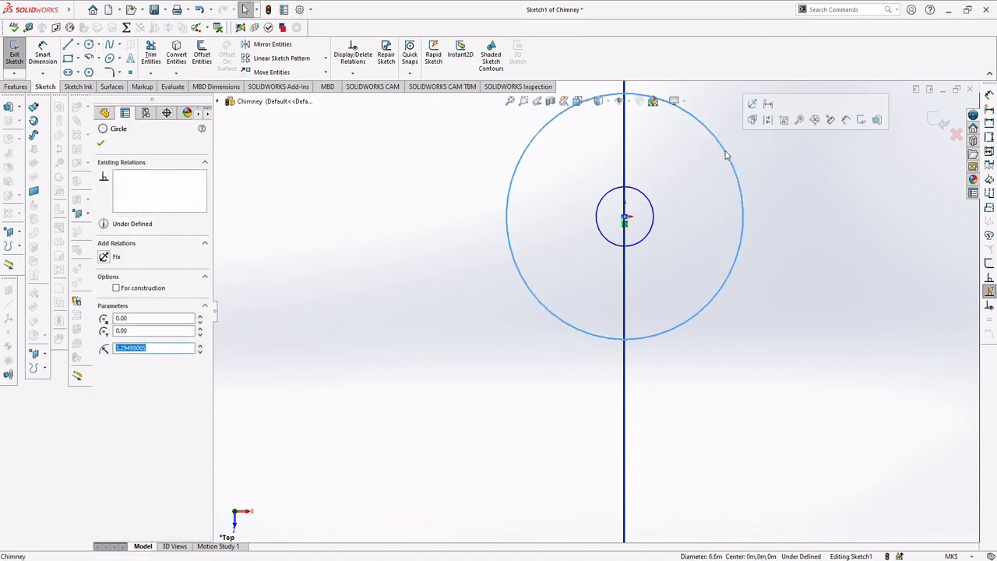
text(5)
key(Return)
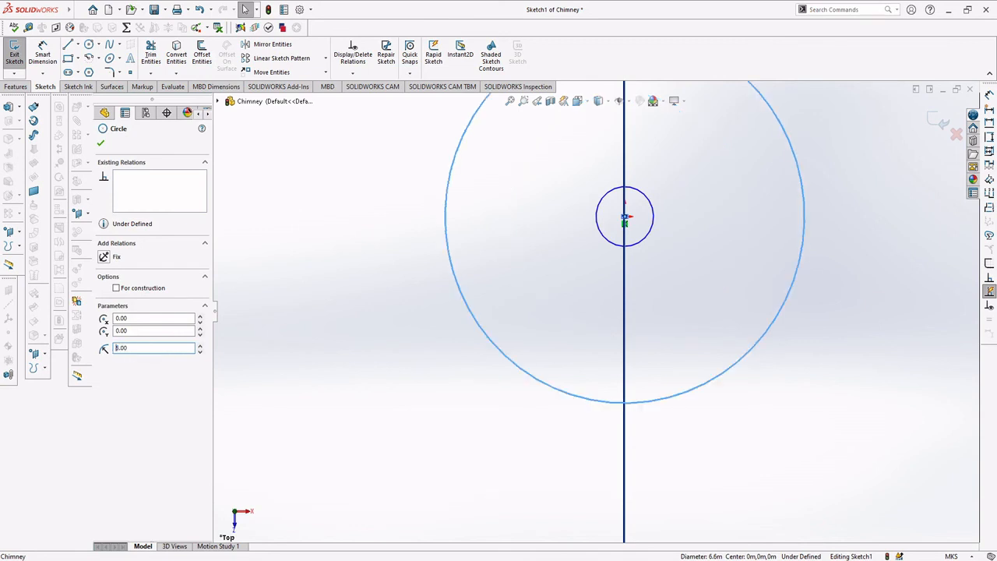
click(100, 144)
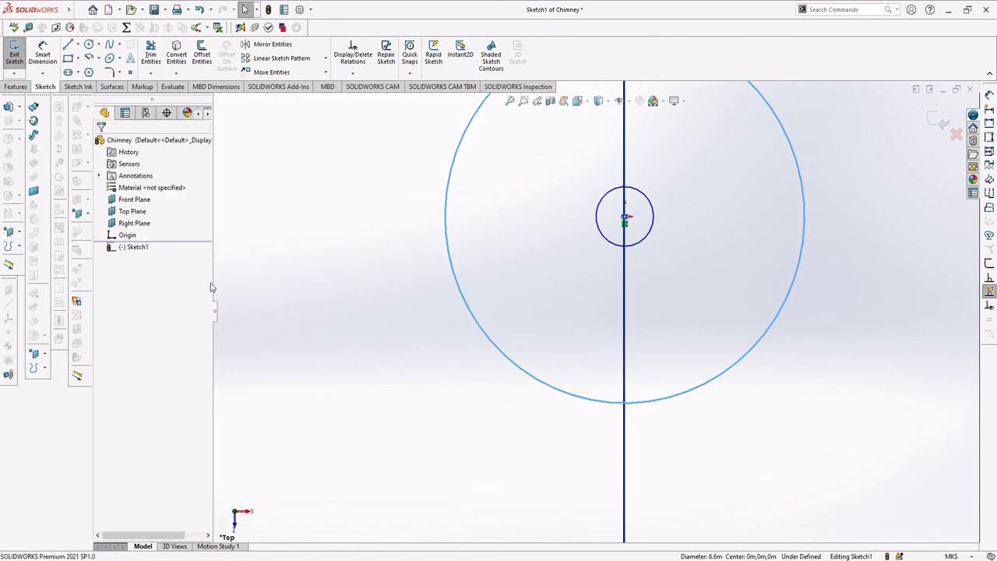
Step: Finish the two-circle sketch and extrude the ring between the circles 190 m as a blind boss
click(133, 247)
click(14, 53)
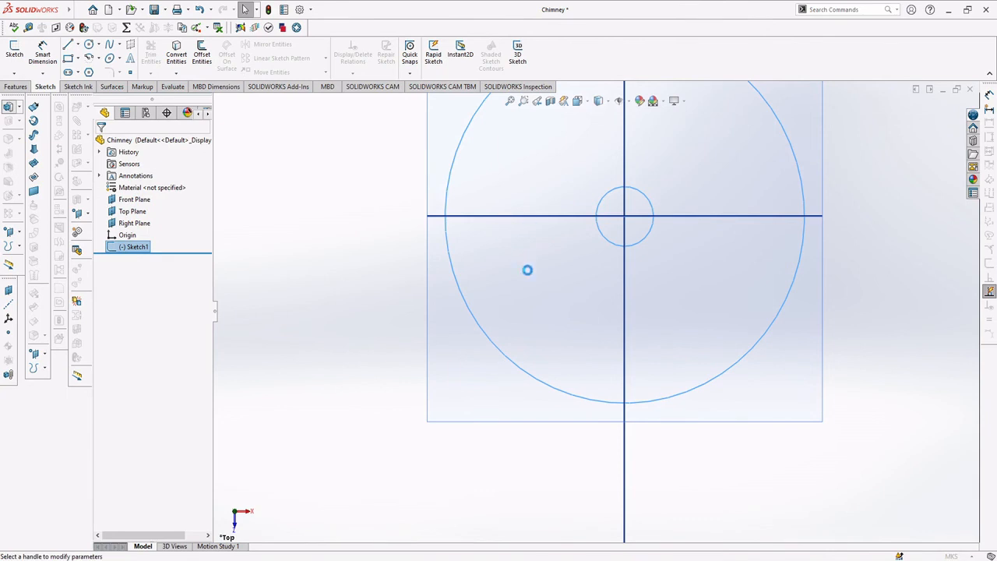
scroll(612, 406, down, 6)
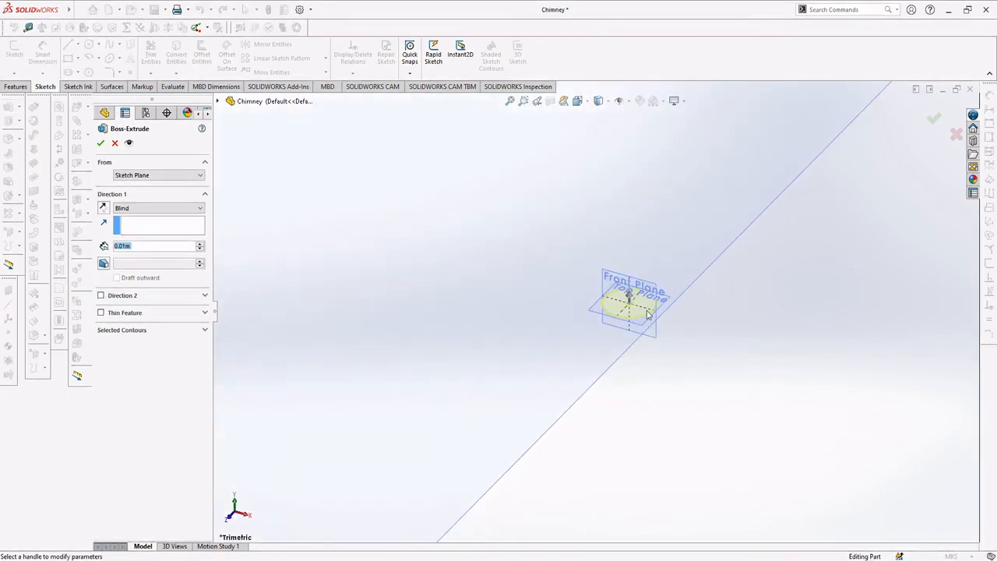
scroll(647, 314, down, 3)
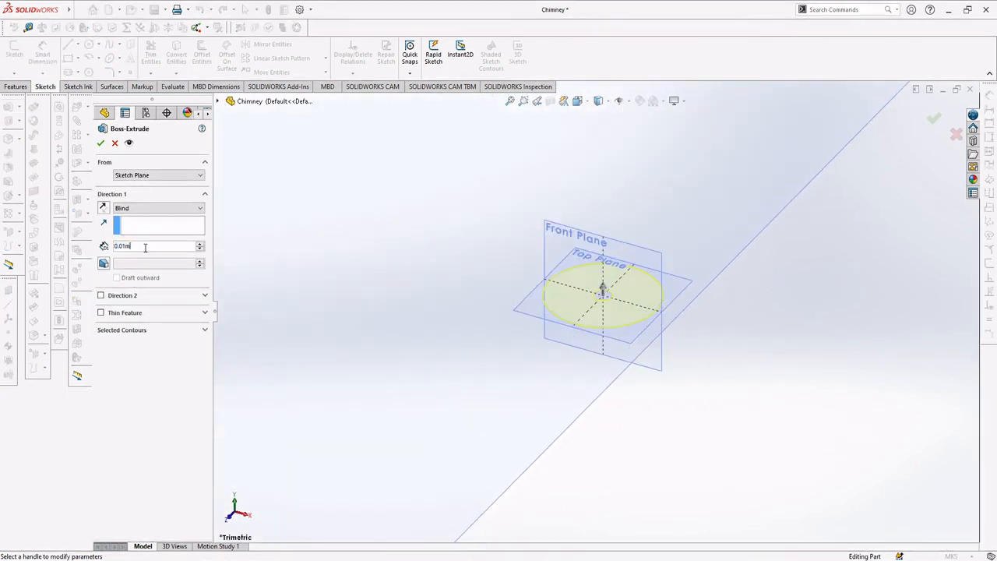
text(190)
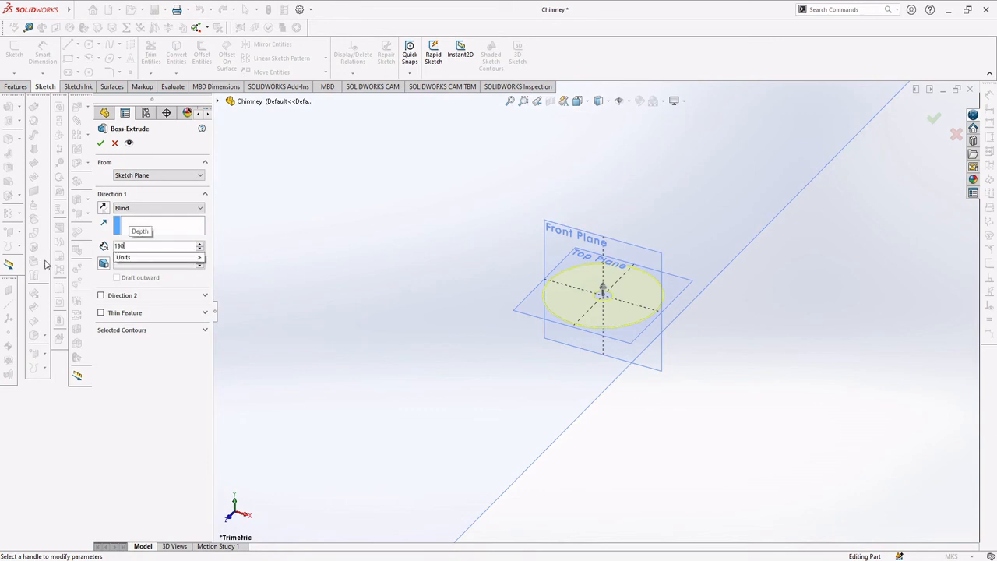
key(Return)
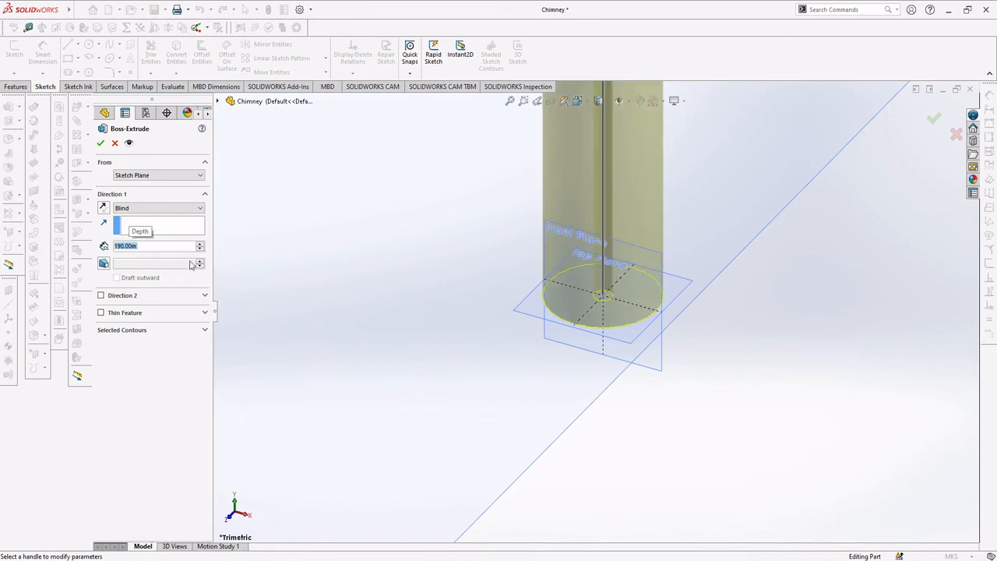
click(101, 143)
Step: Examine the extruded chimney cylinder and its central hole from the end faces and the side
scroll(629, 240, up, 10)
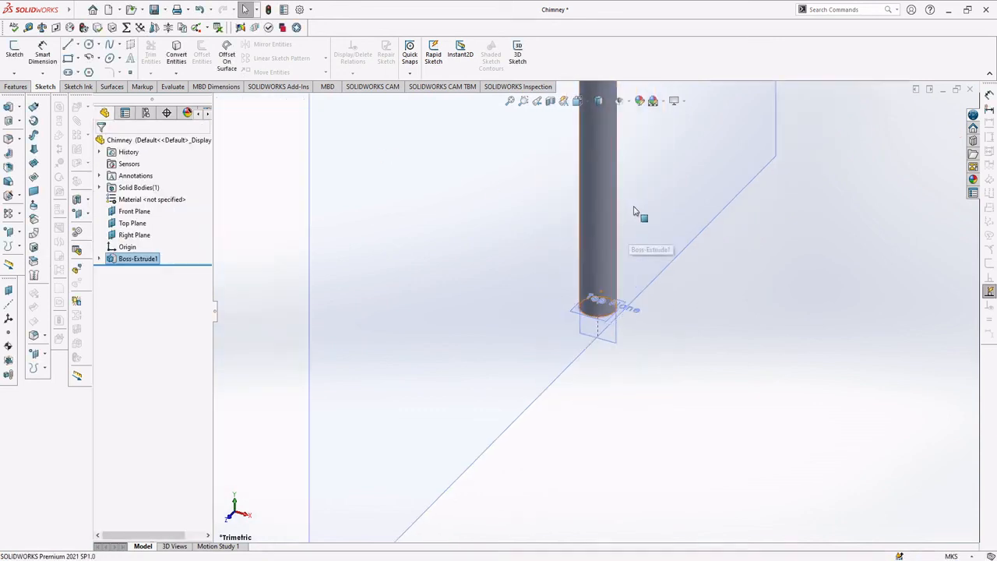
middle_drag(599, 112, 592, 152)
scroll(593, 152, down, 2)
scroll(592, 152, down, 6)
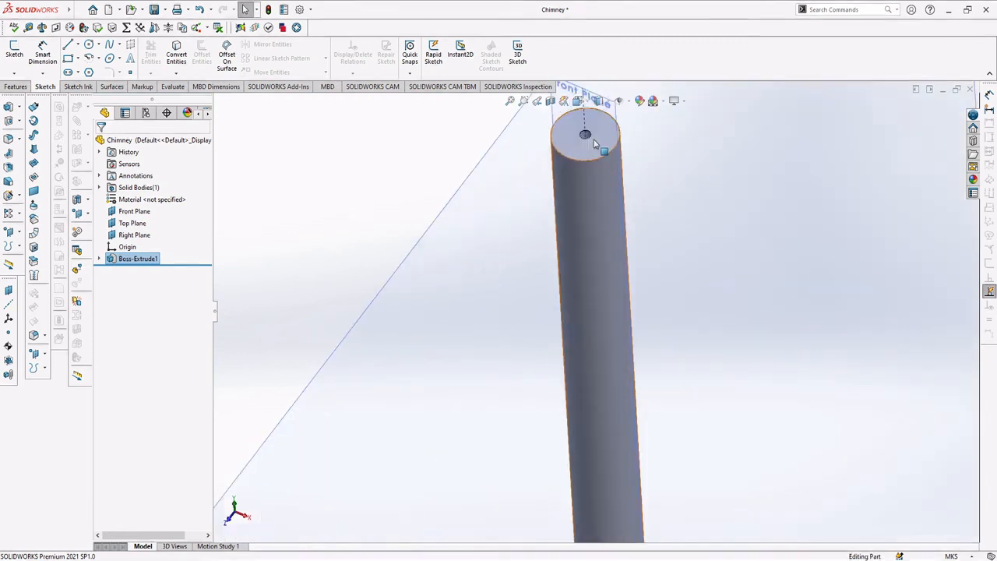
middle_drag(614, 200, 577, 210)
scroll(577, 212, up, 3)
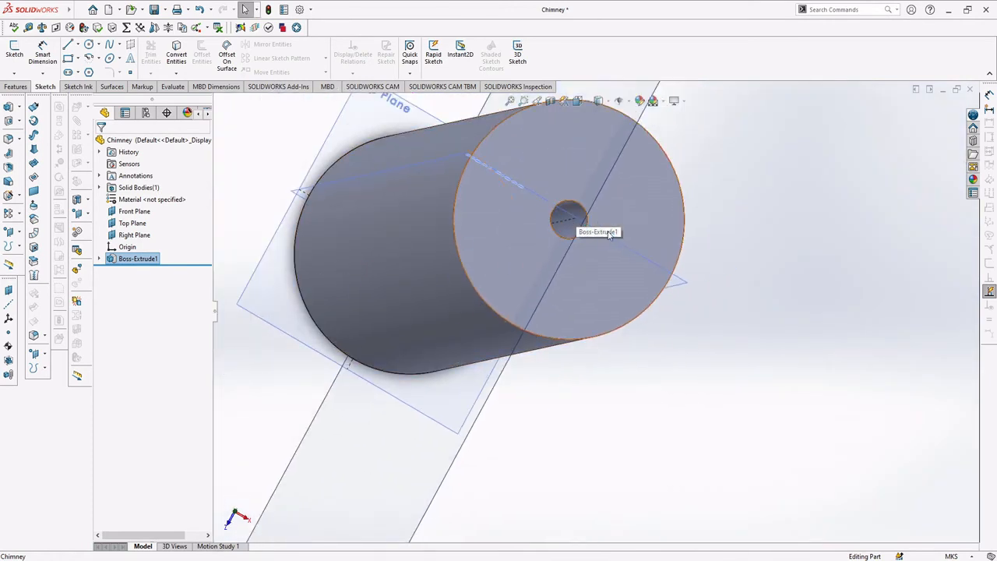
middle_drag(581, 232, 616, 210)
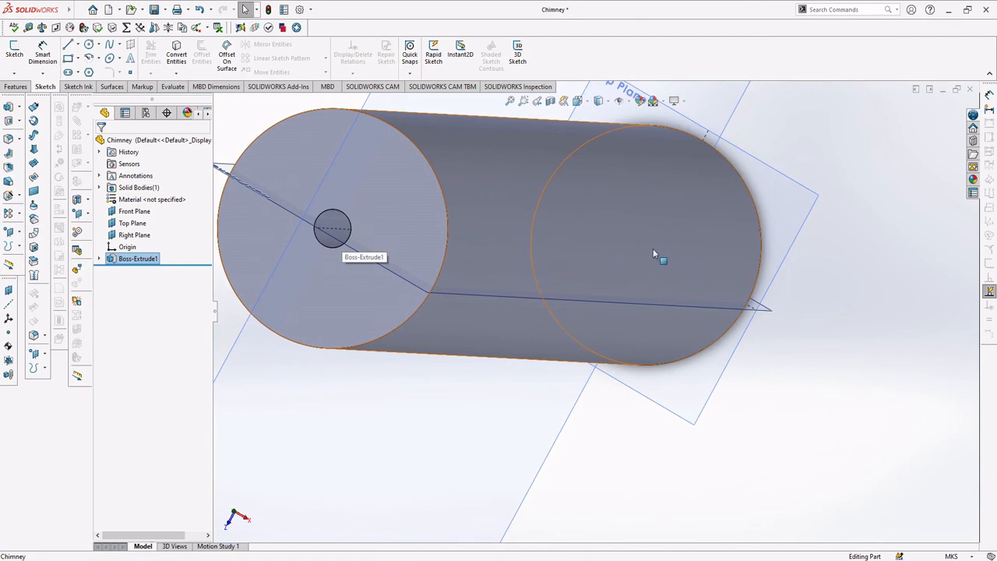
middle_drag(386, 234, 404, 234)
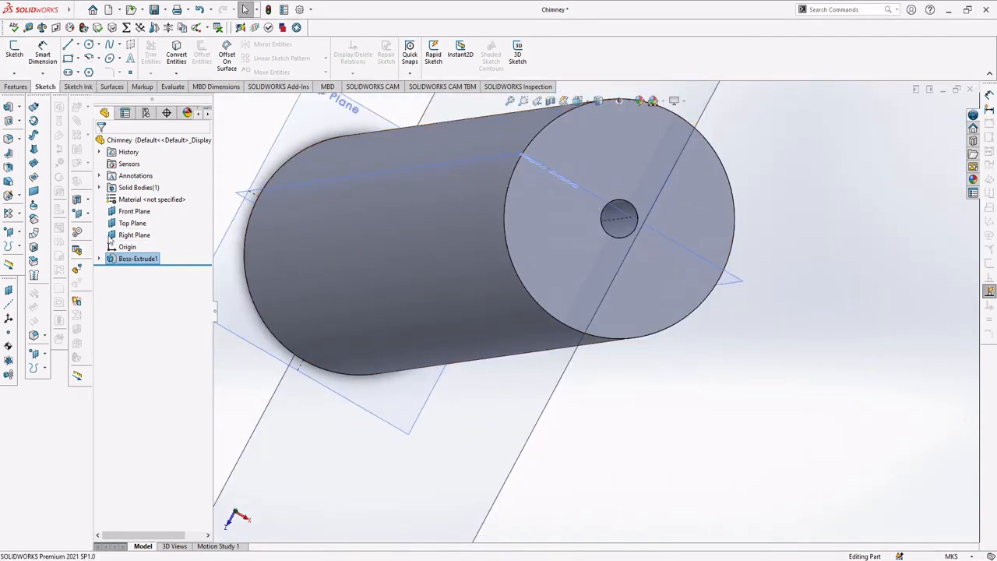
Step: On the Top Plane, sketch a 0.8 m radius circle centred on the origin, coinciding with the edge of the central hole
click(131, 222)
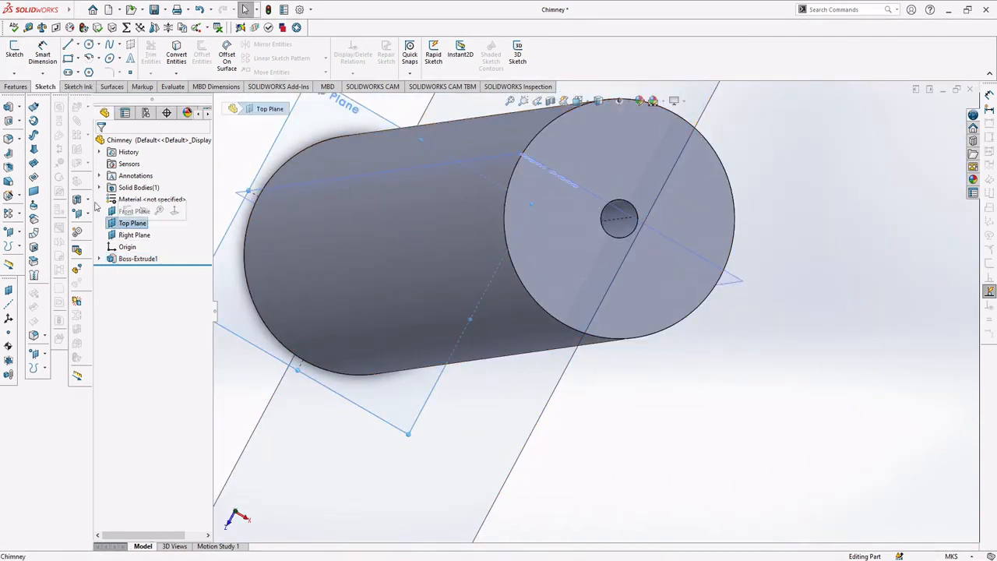
click(14, 53)
scroll(615, 315, down, 14)
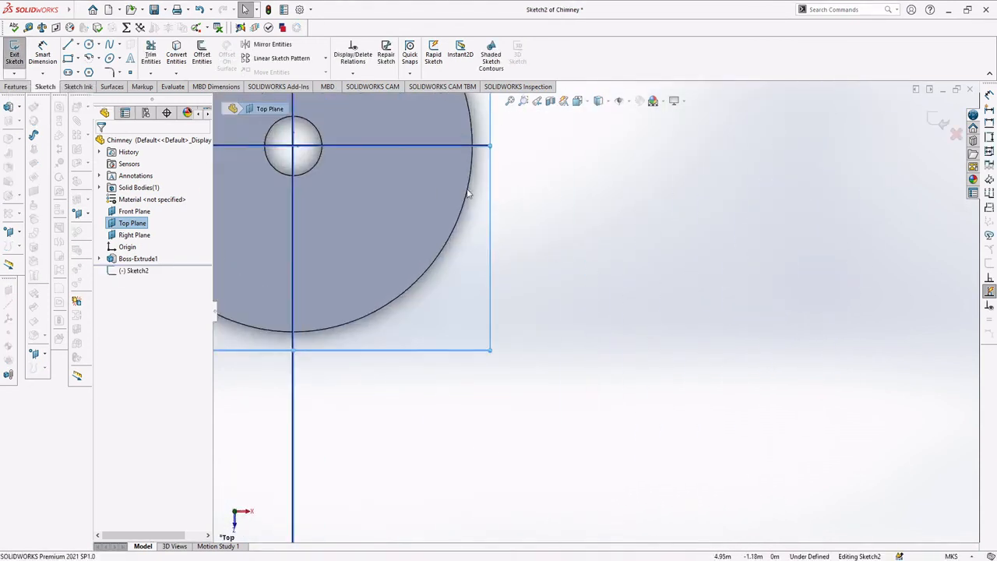
scroll(365, 214, up, 6)
scroll(579, 200, up, 2)
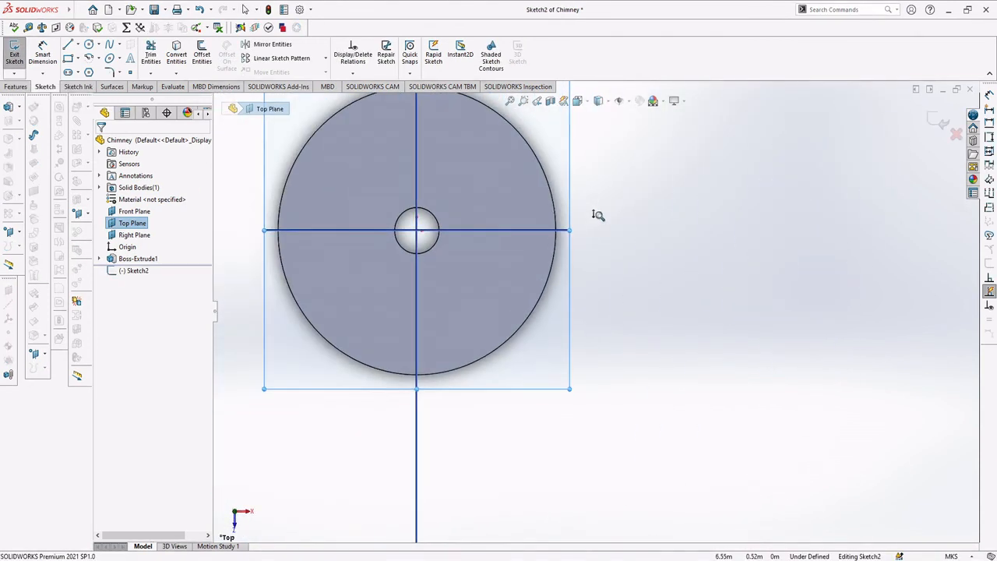
click(88, 44)
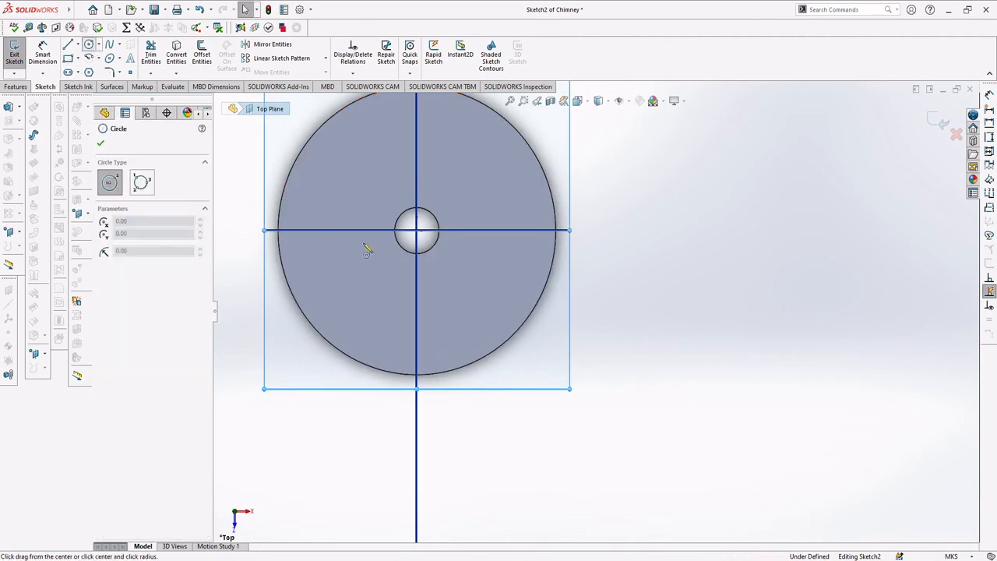
scroll(421, 237, down, 6)
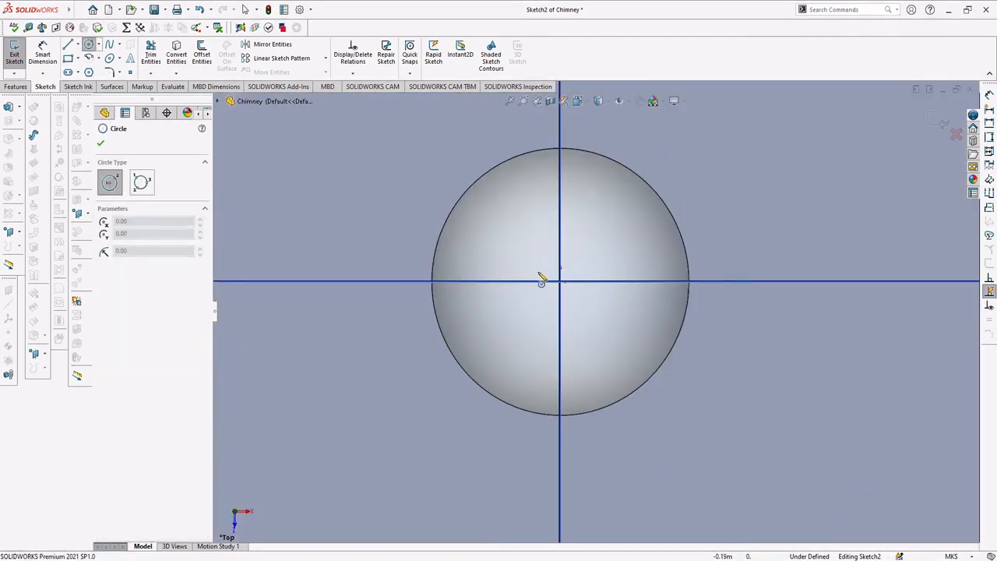
click(560, 282)
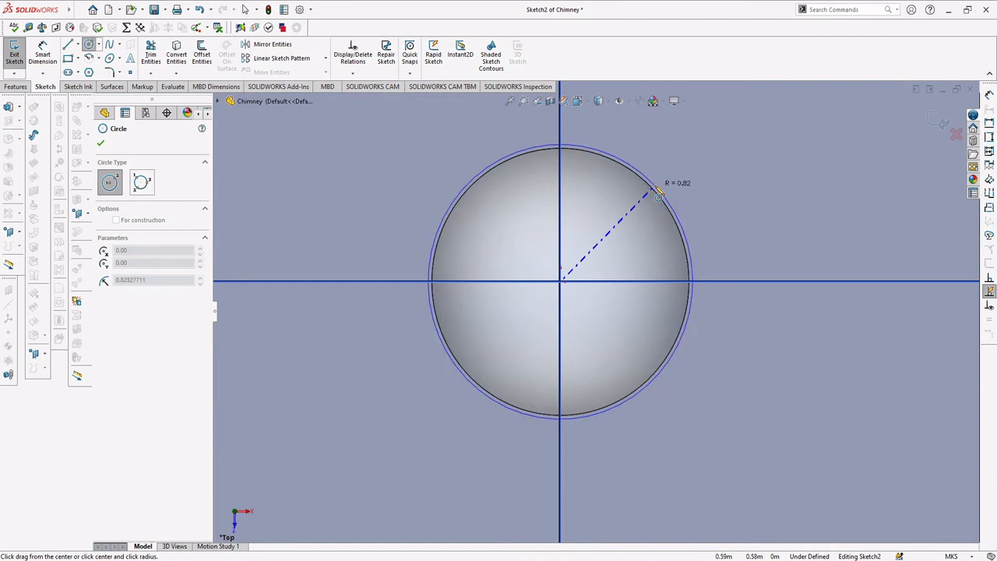
click(655, 197)
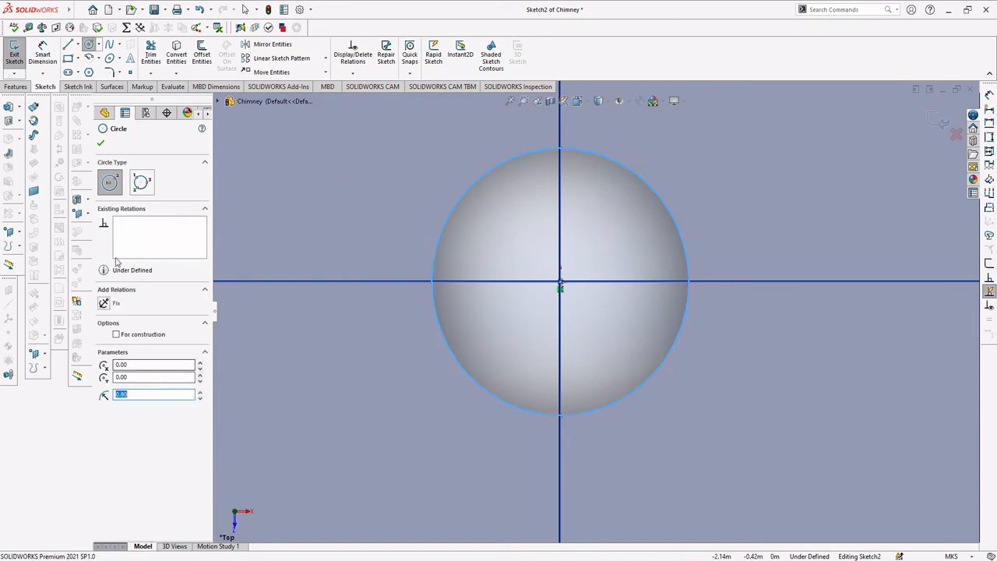
click(101, 144)
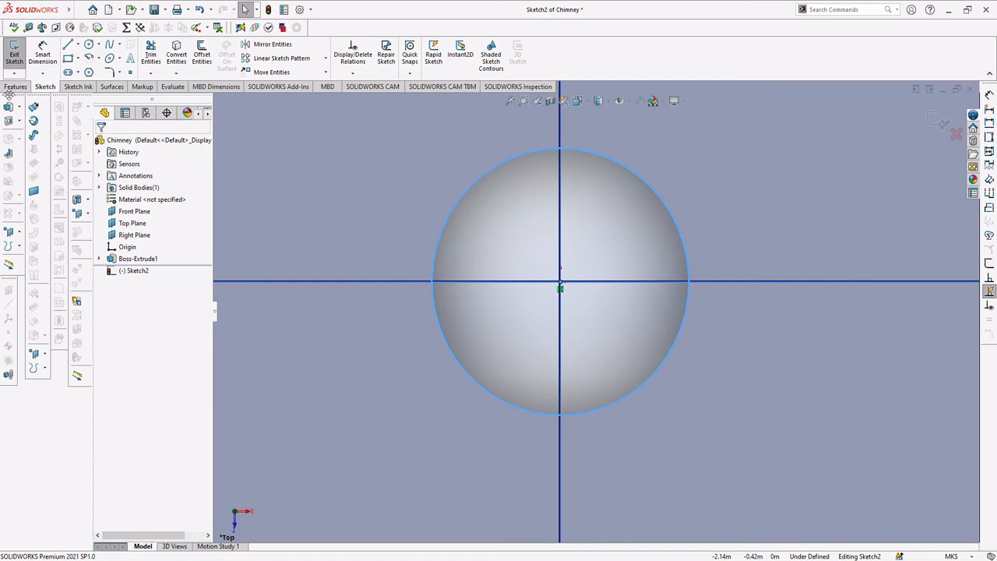
Step: Finish the circle sketch and extrude it 190 m as a blind boss without merging it into the chimney ring
click(15, 57)
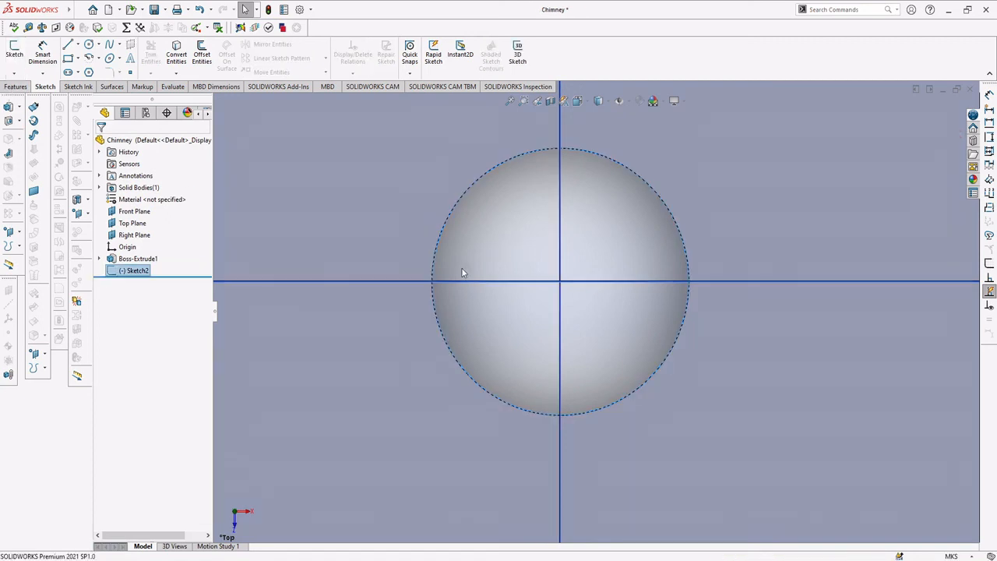
click(9, 106)
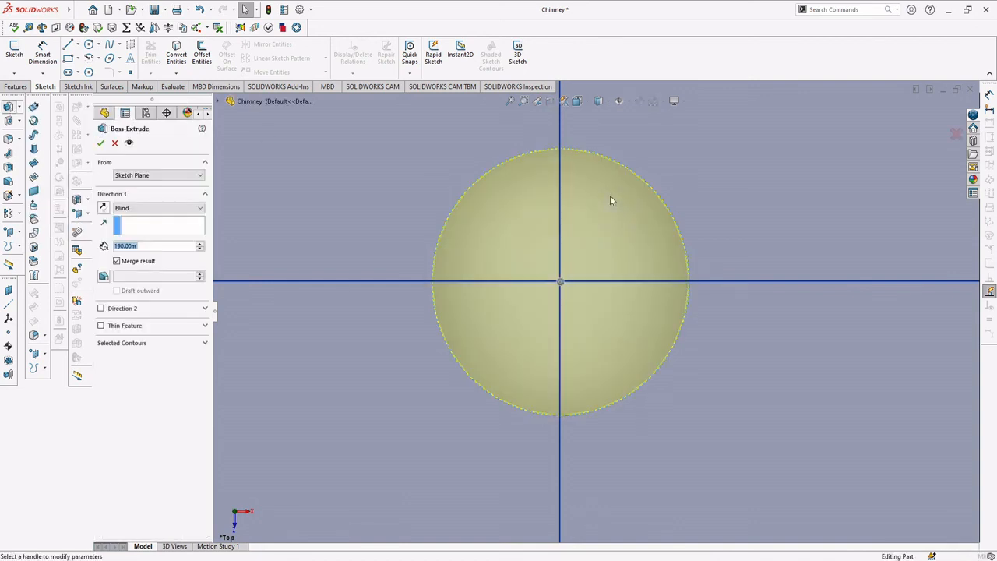
click(117, 261)
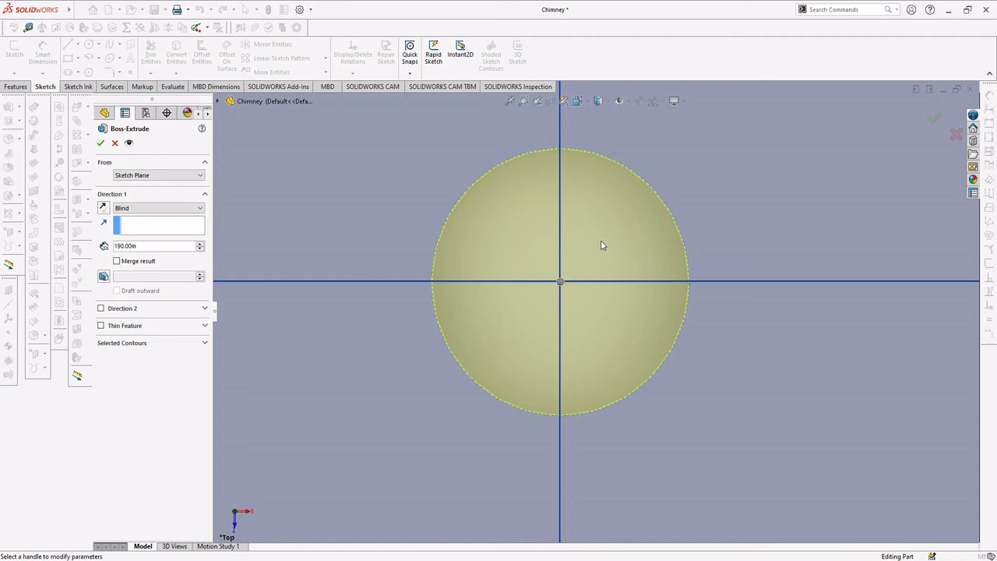
click(102, 145)
Step: Examine the chimney from its end face and side, checking the outer ring and the central core as separate bodies
scroll(573, 307, up, 2)
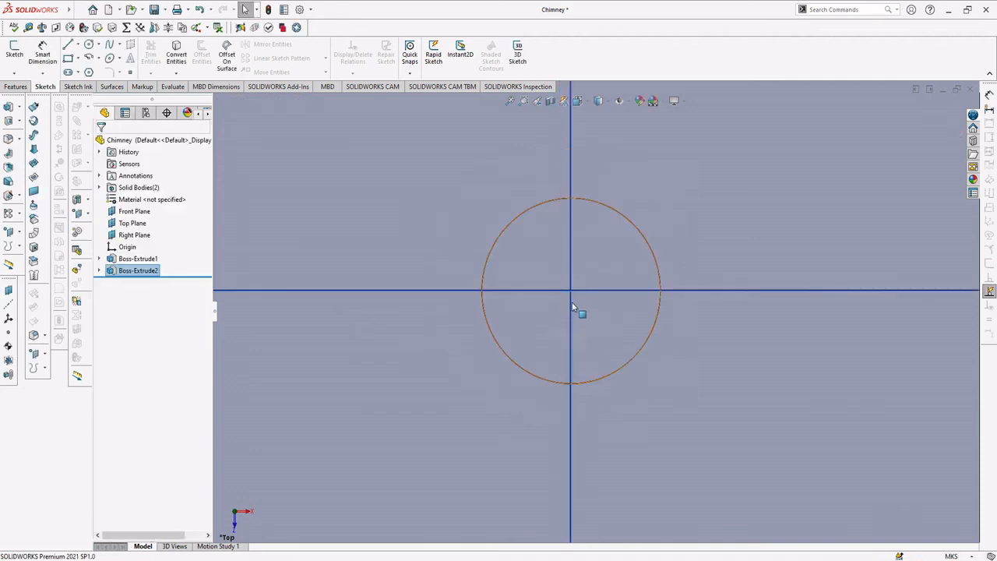
scroll(574, 308, up, 4)
middle_drag(574, 308, 606, 286)
scroll(601, 284, up, 6)
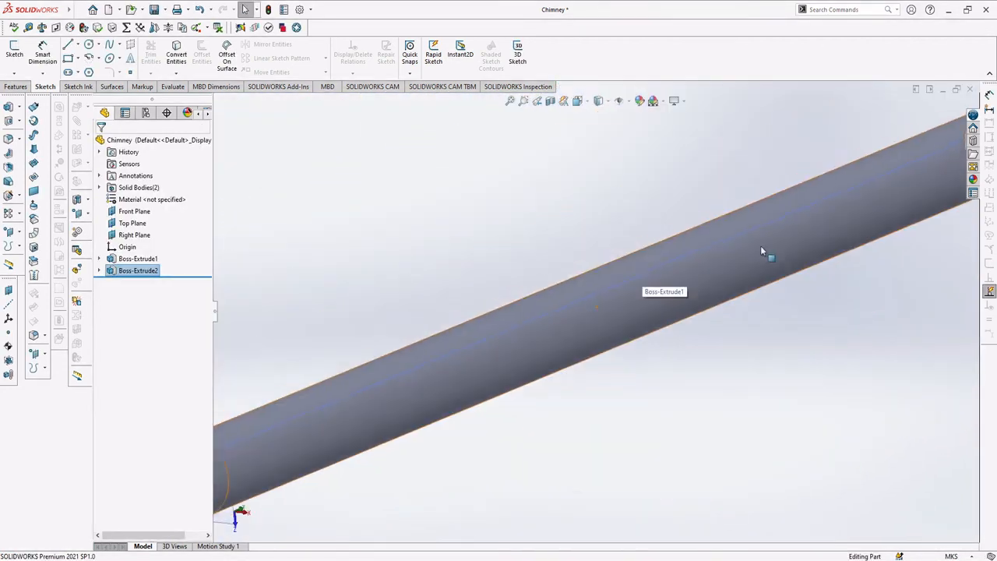
middle_drag(762, 251, 730, 255)
click(644, 263)
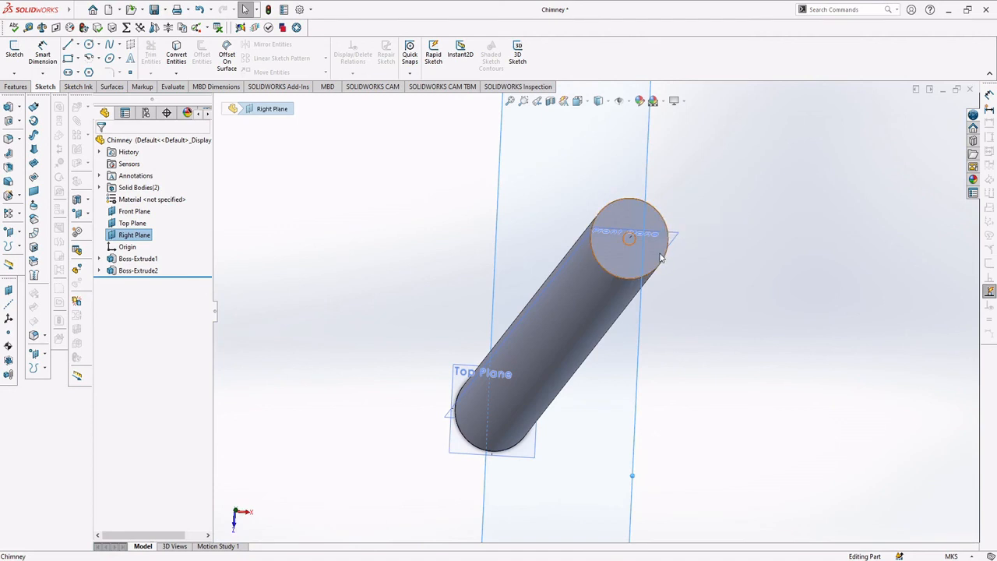
click(633, 242)
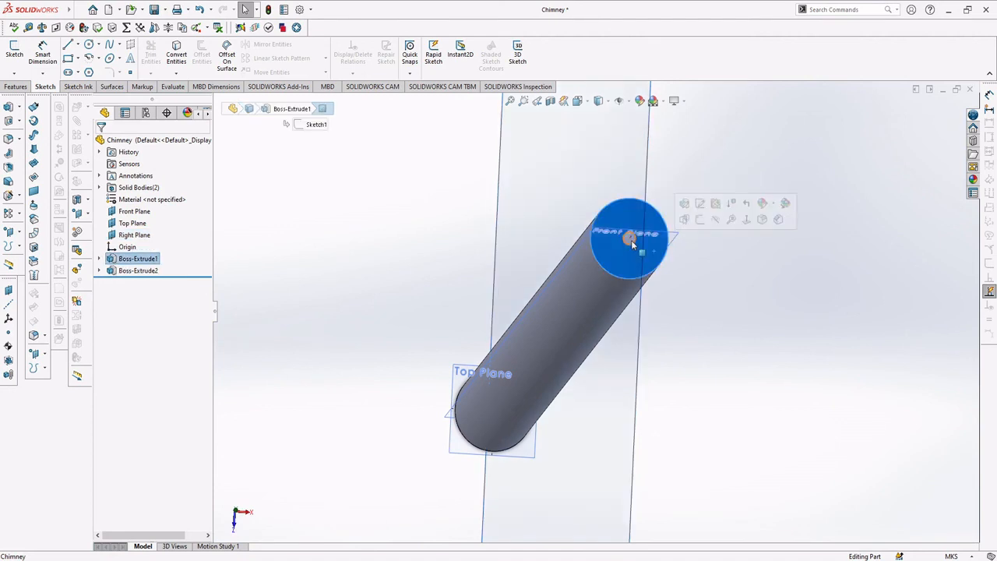
click(631, 243)
scroll(658, 299, down, 5)
middle_drag(584, 296, 546, 311)
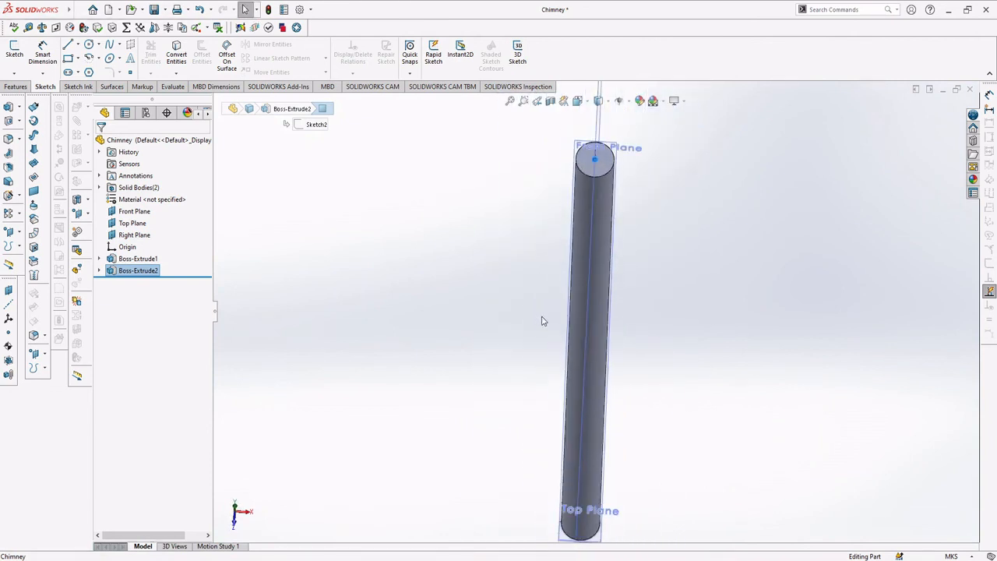
click(449, 305)
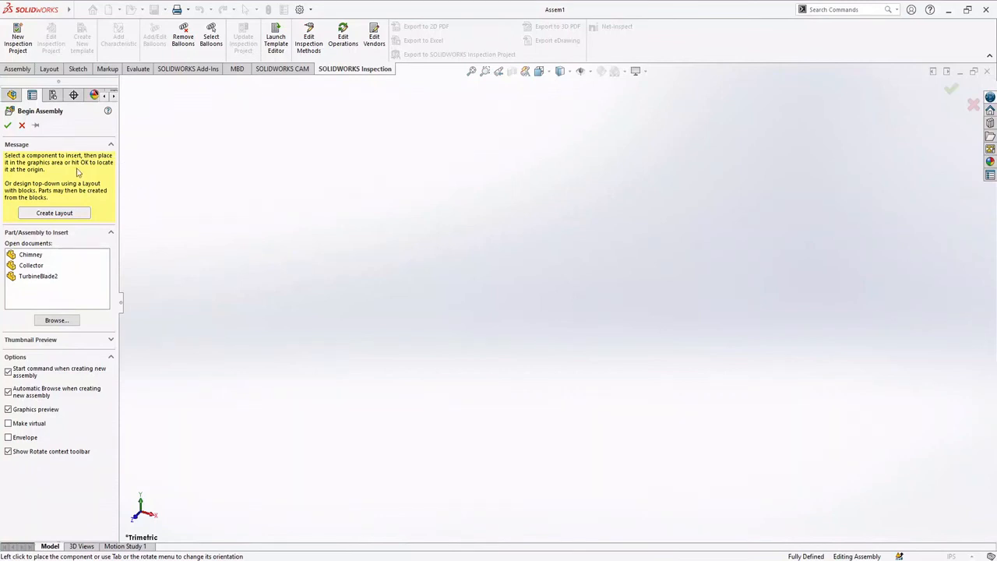
Step: Insert the Collector part as the first component of the new assembly
click(35, 255)
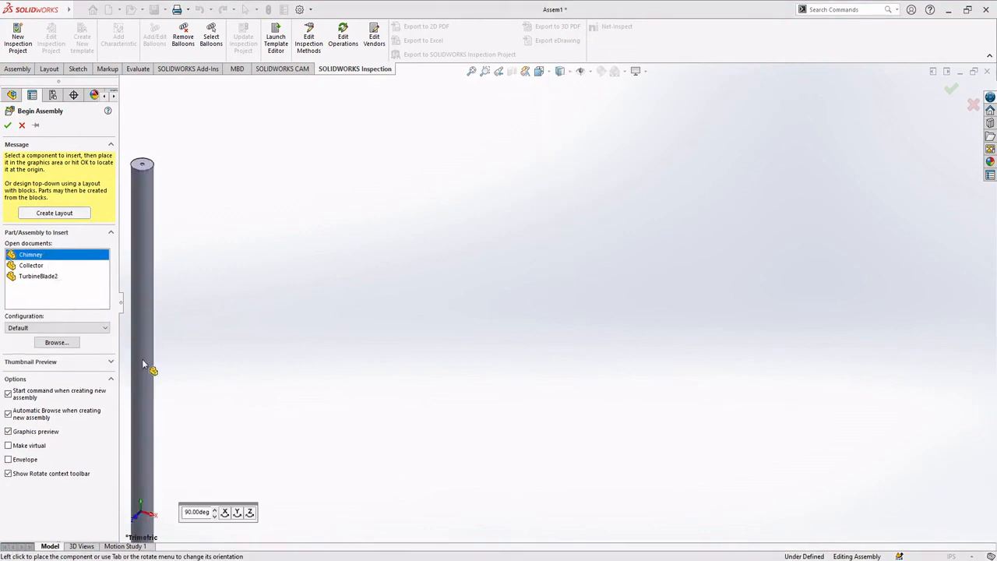
click(55, 266)
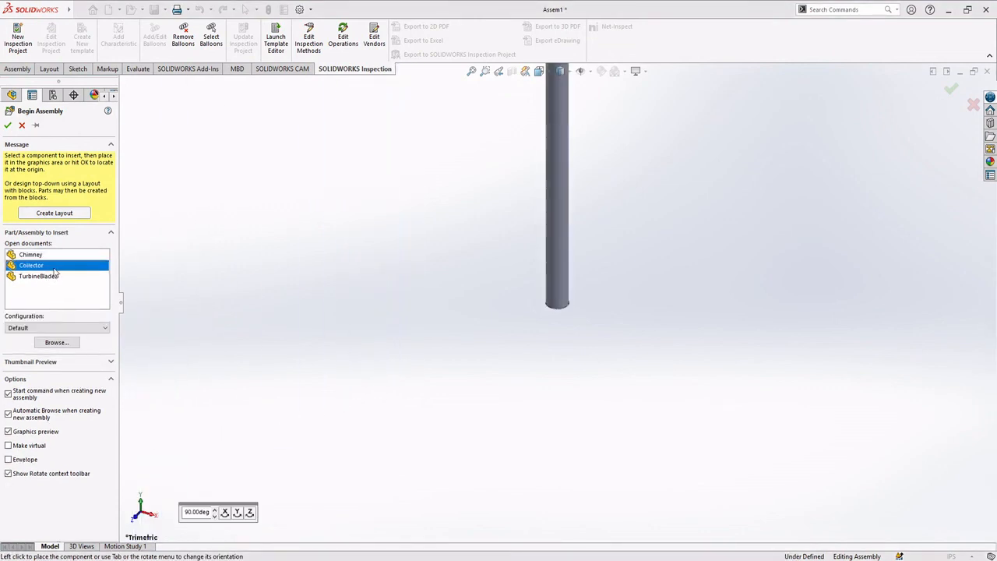
click(67, 276)
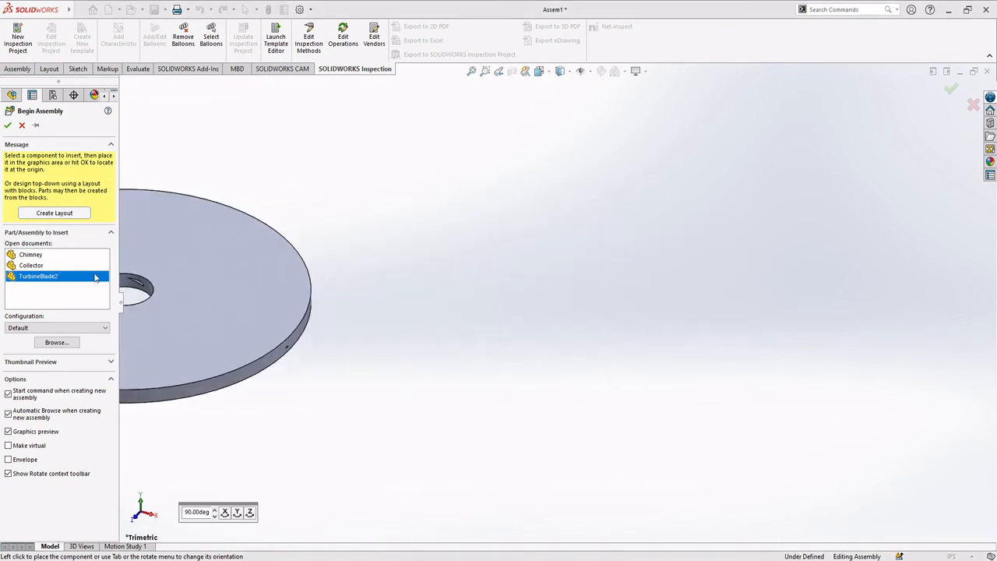
click(46, 265)
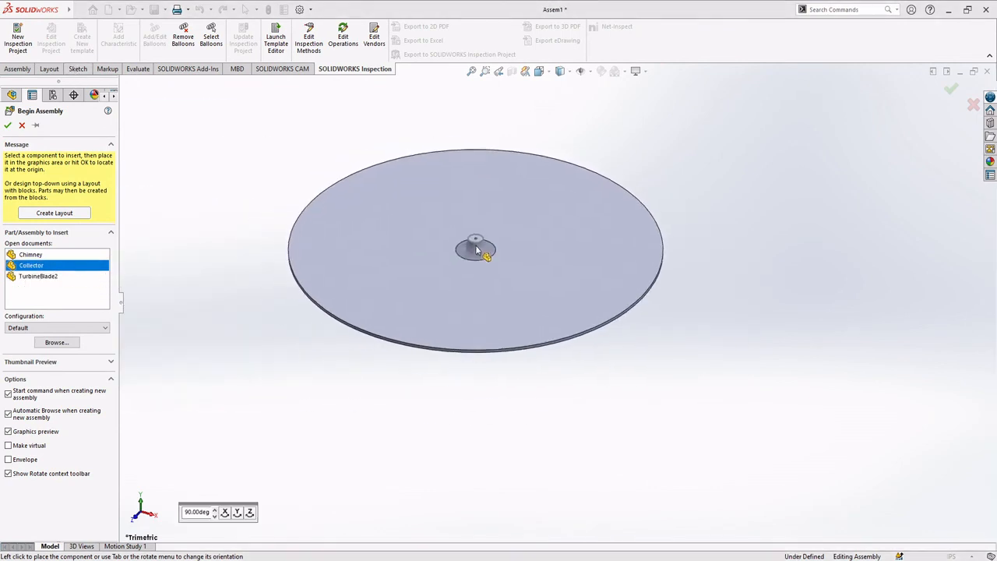
click(479, 248)
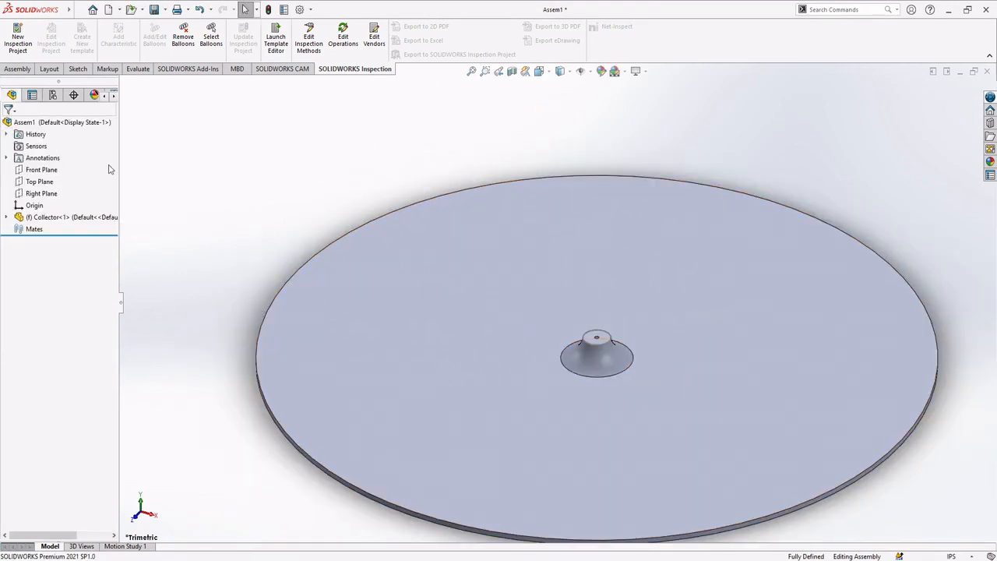
Step: Float the Collector component so that it is no longer fixed in the assembly
mouse_move(421, 286)
middle_down()
mouse_move(426, 265)
mouse_move(420, 275)
middle_up()
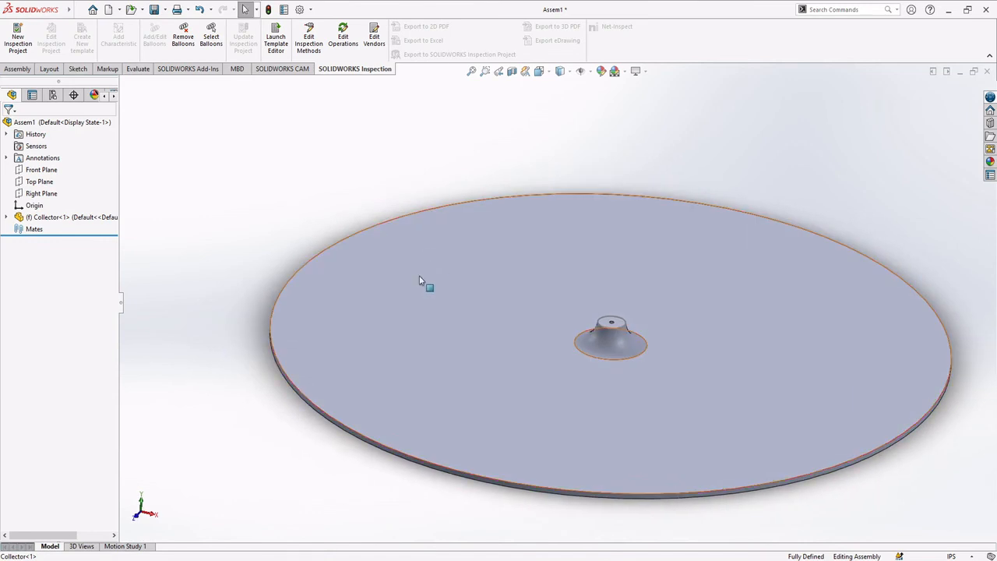
click(7, 218)
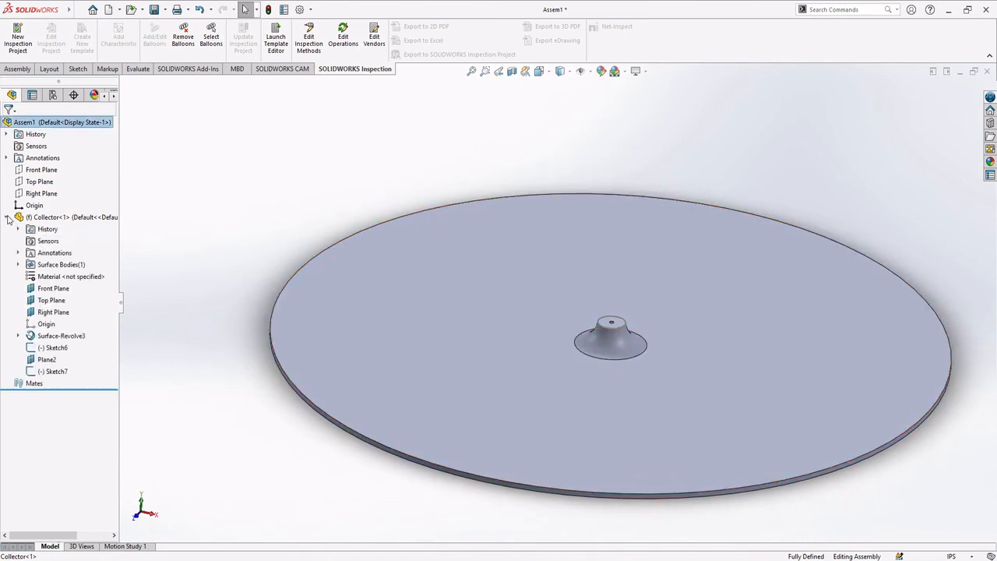
click(56, 228)
click(62, 219)
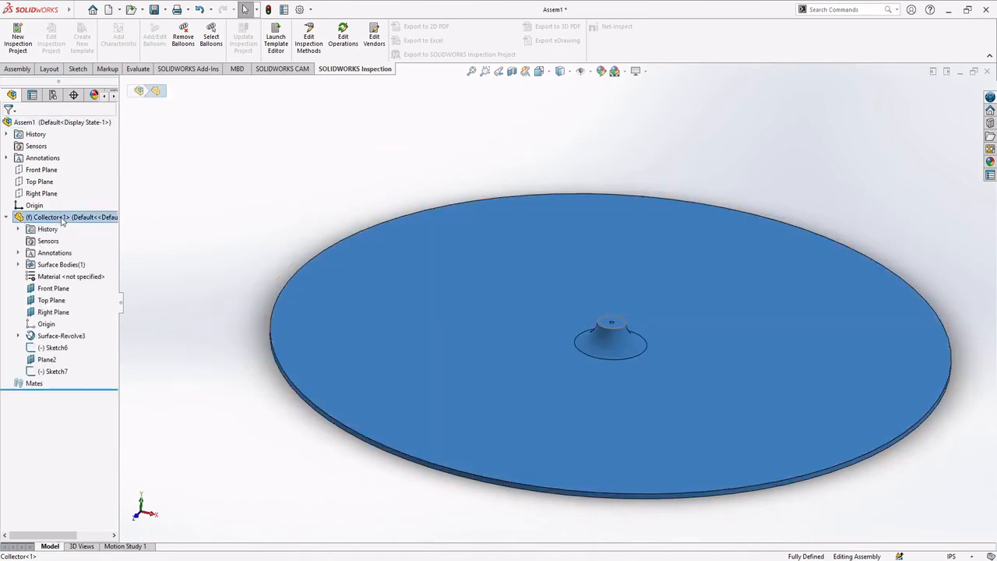
right_click(66, 221)
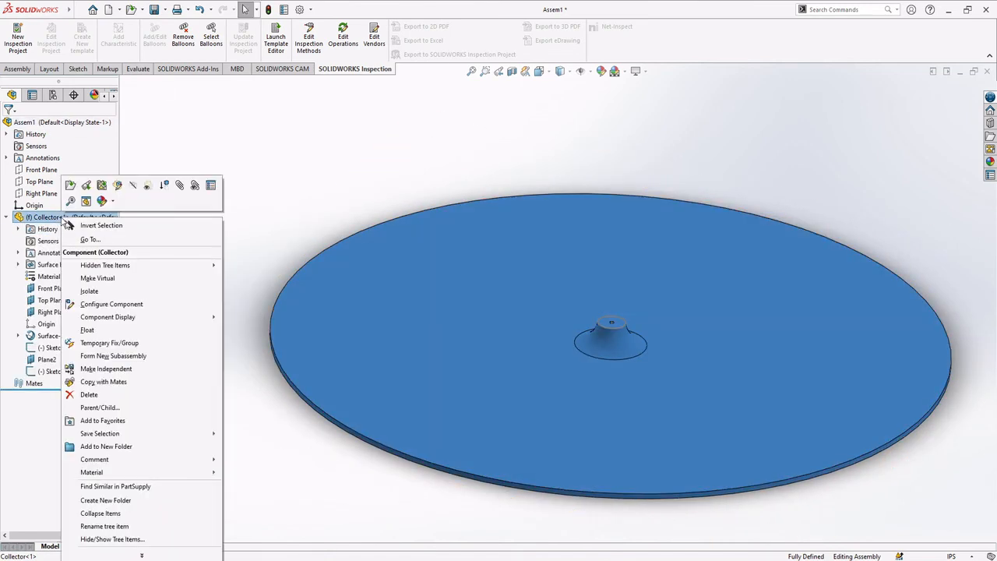
click(94, 330)
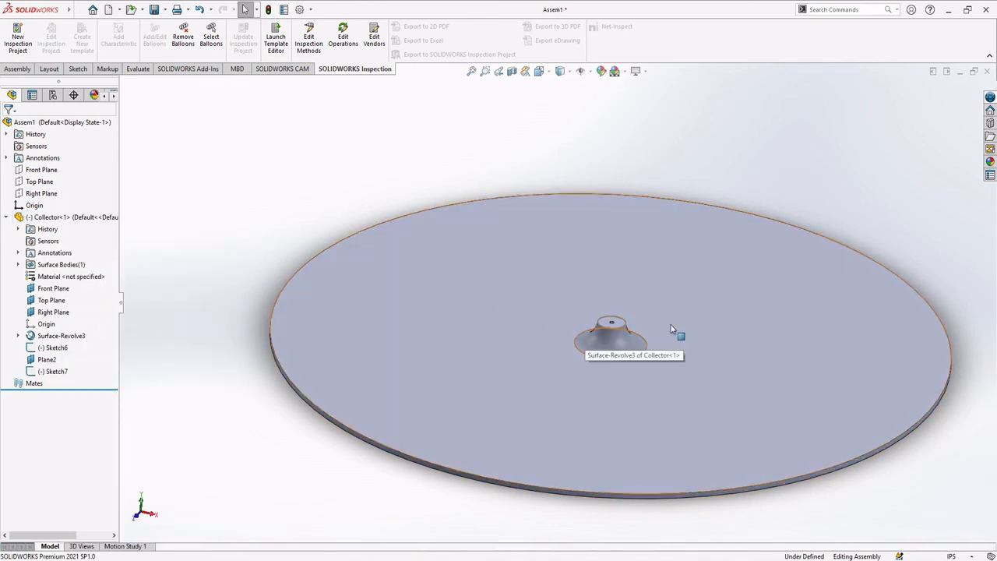
Step: Move the Collector component to XYZ position 0, 0, 0 so its origin lies at the assembly origin
middle_drag(672, 335, 671, 294)
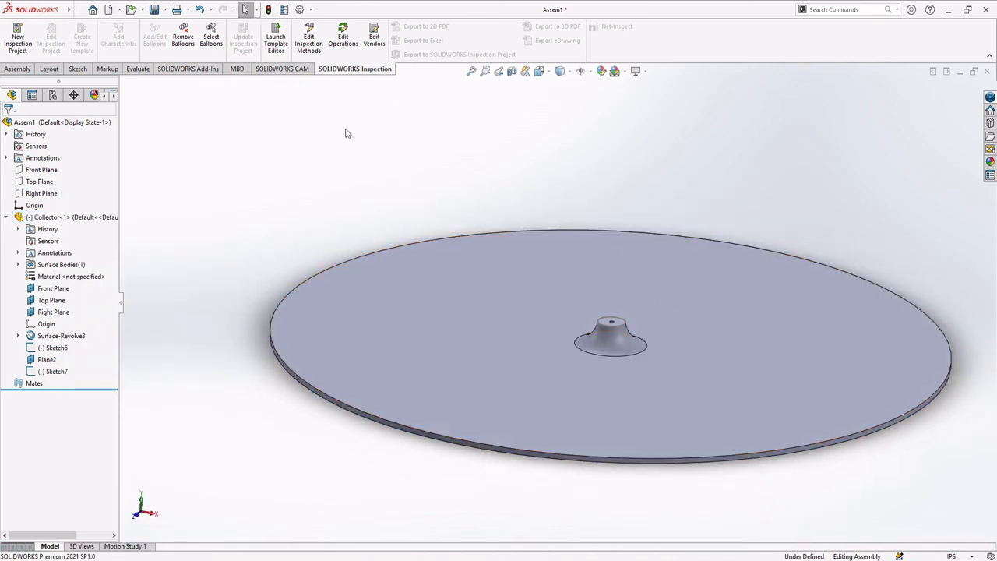
click(452, 269)
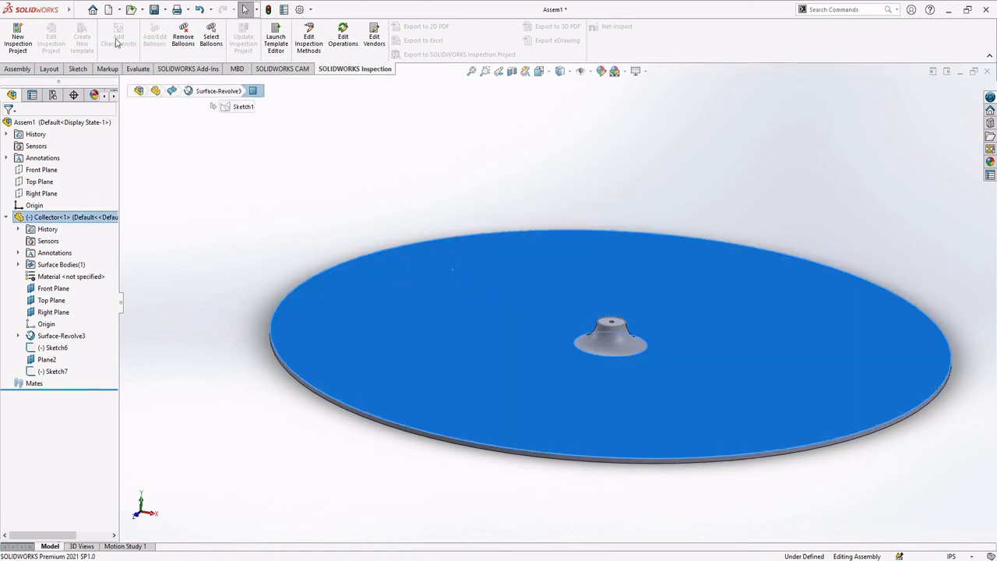
mouse_move(451, 196)
middle_down()
mouse_move(436, 202)
mouse_move(447, 195)
middle_up()
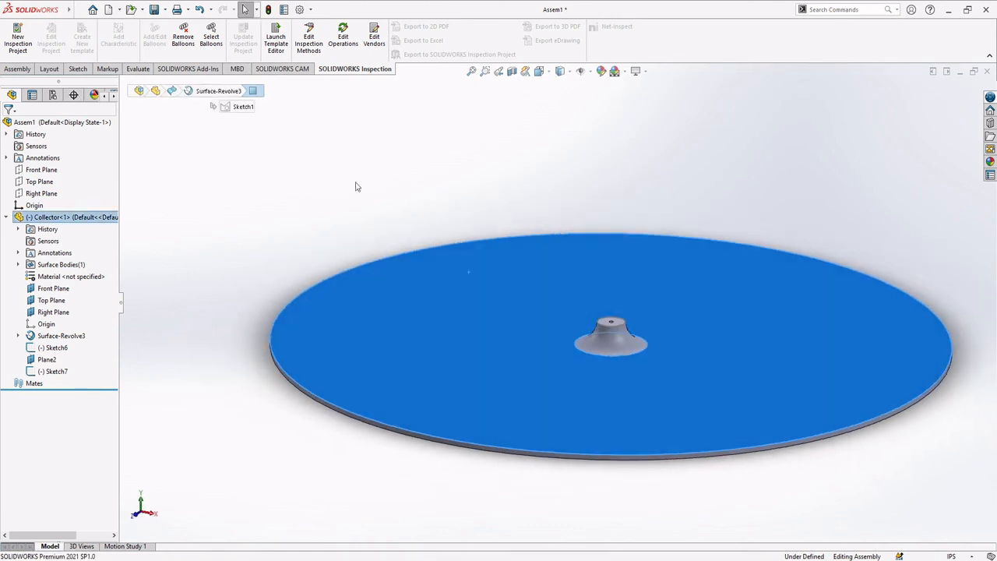
click(17, 68)
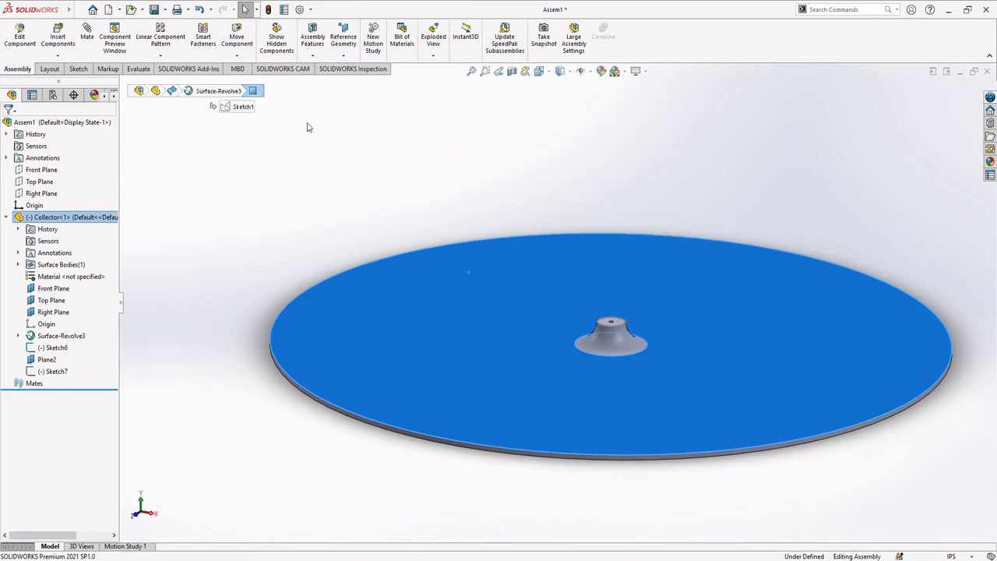
click(237, 39)
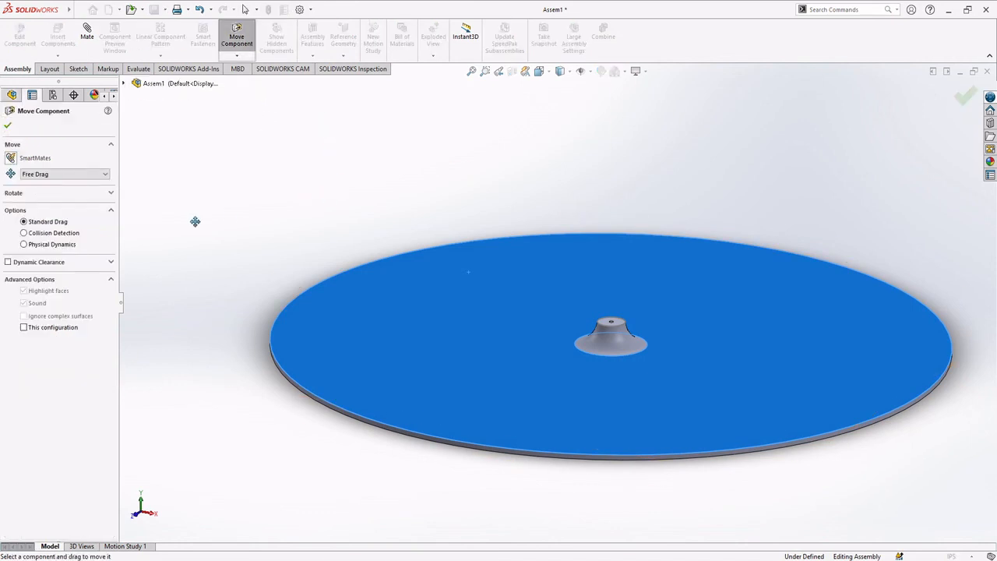
click(76, 175)
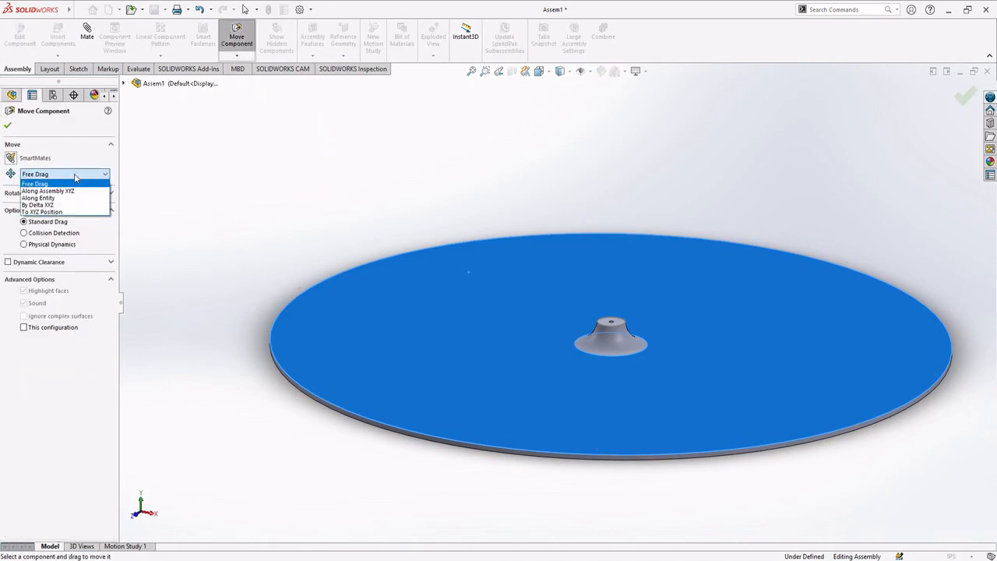
click(74, 213)
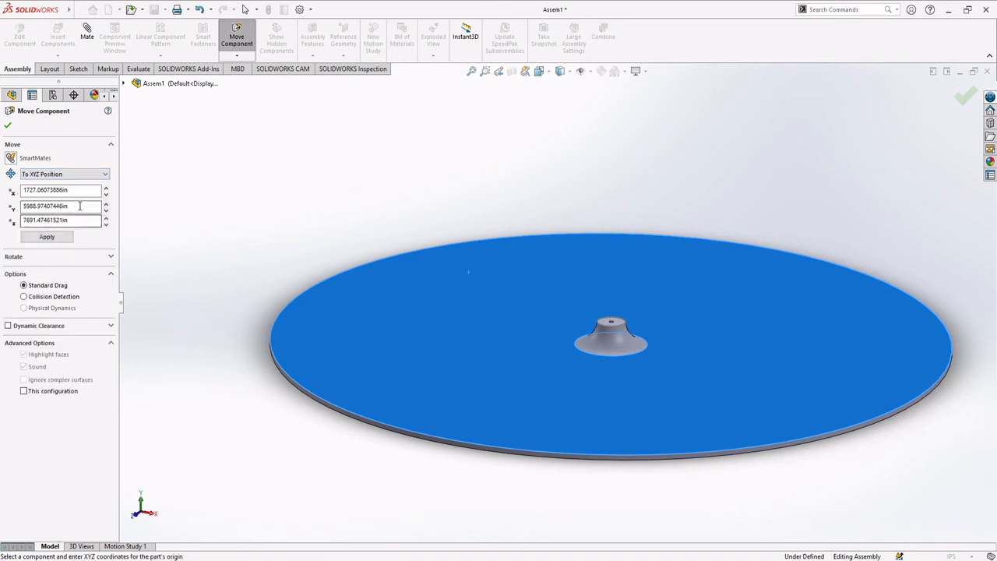
click(90, 190)
drag(83, 190, 2, 194)
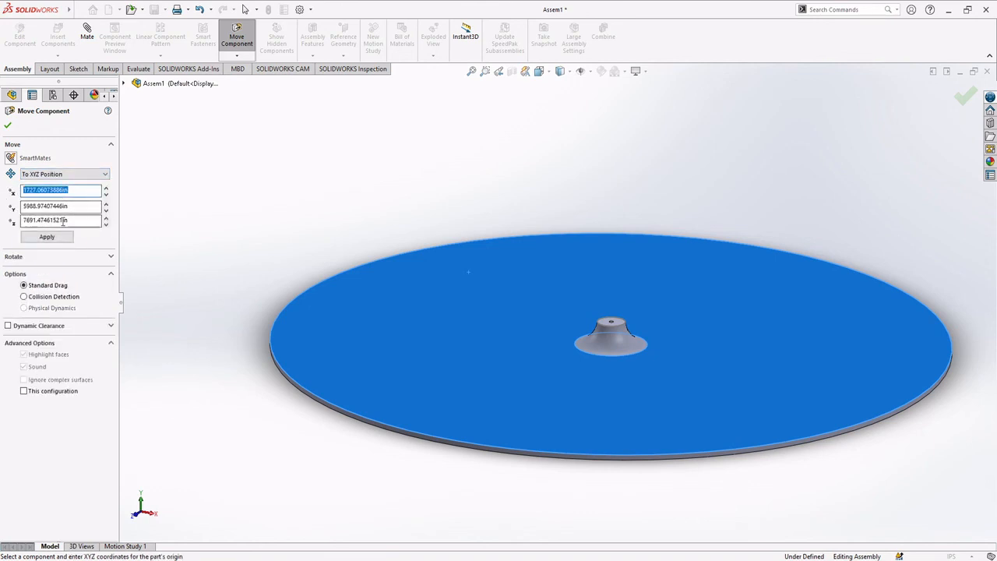
text(0)
key(Tab)
text(0)
key(Tab)
text(0)
key(Tab)
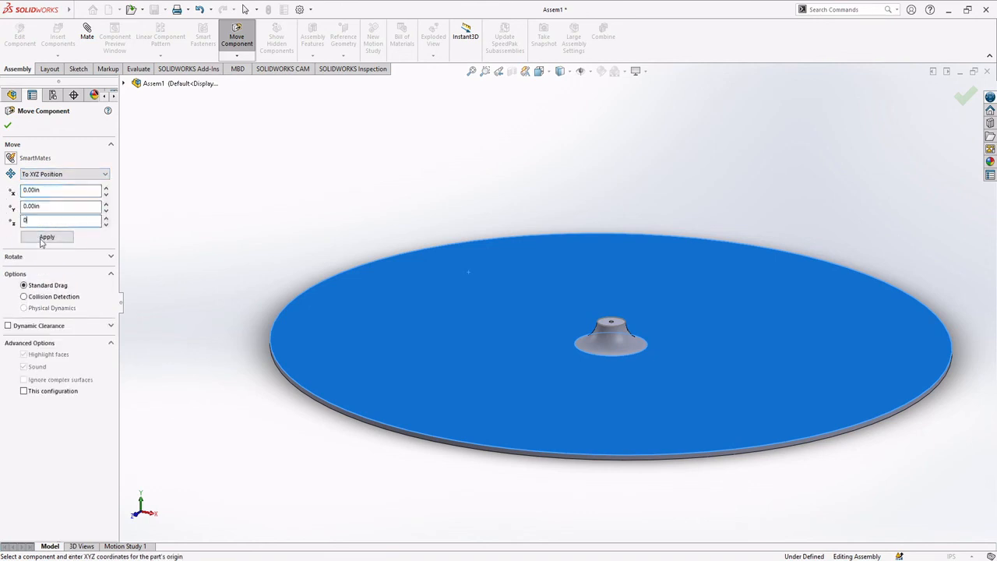
key(Return)
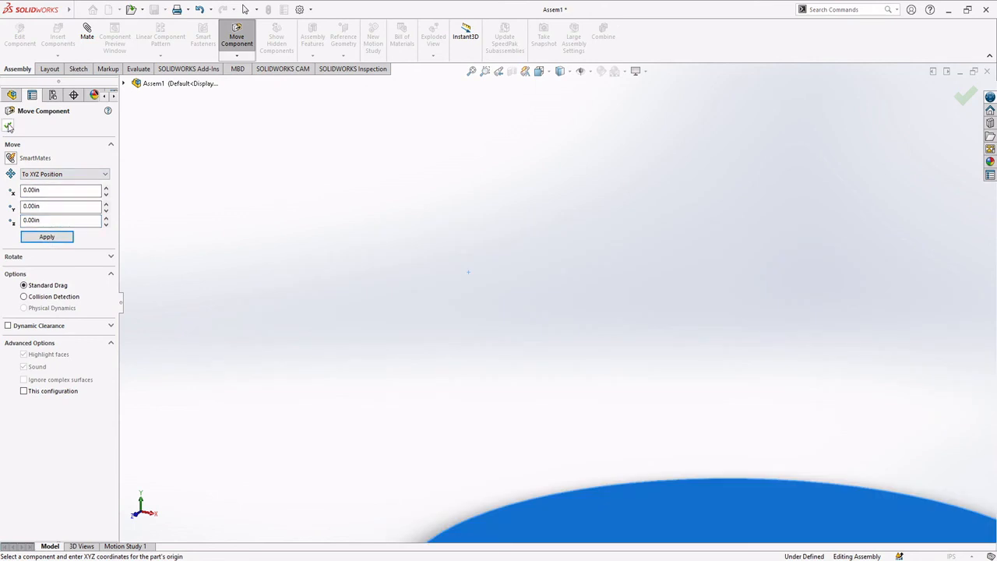
click(8, 127)
scroll(621, 429, up, 5)
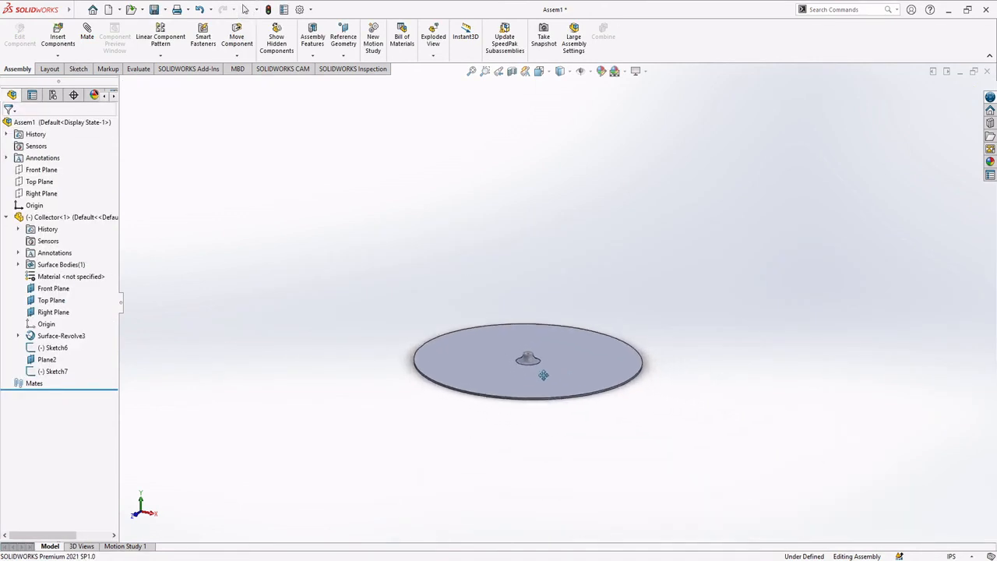
scroll(514, 358, down, 5)
middle_drag(580, 255, 574, 267)
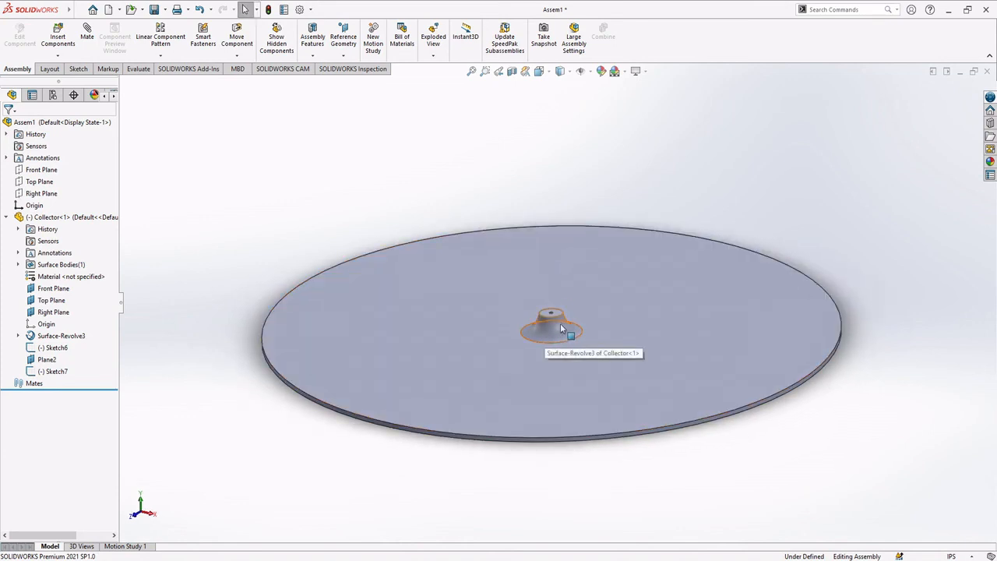
Step: Set the assembly document's unit system to MKS (meter, kilogram, second)
click(311, 10)
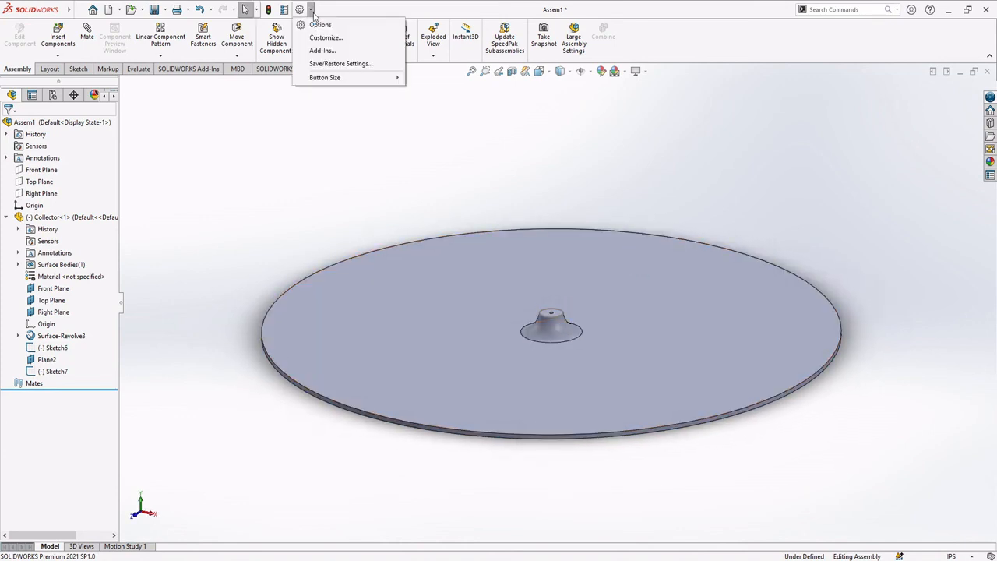
click(319, 25)
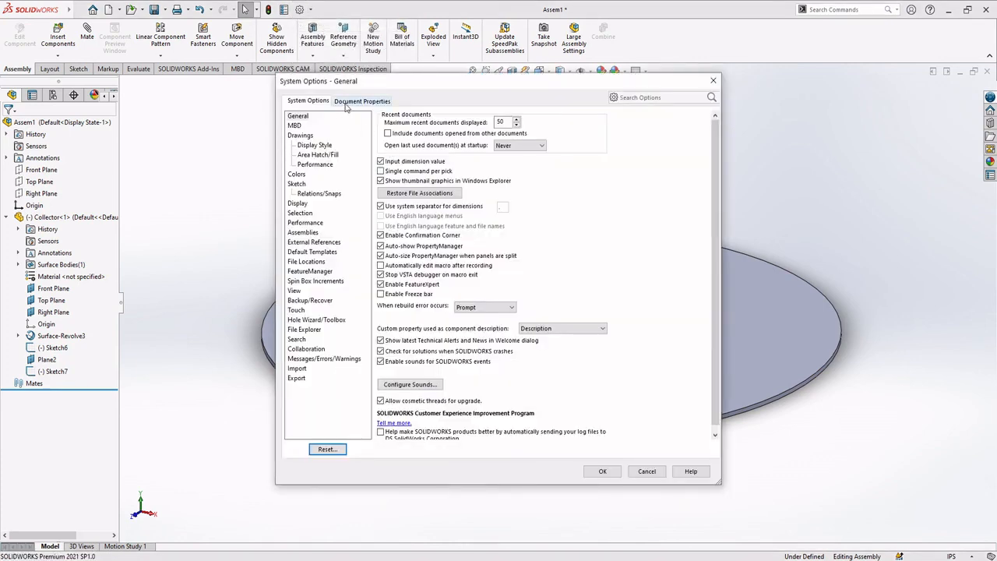
click(346, 102)
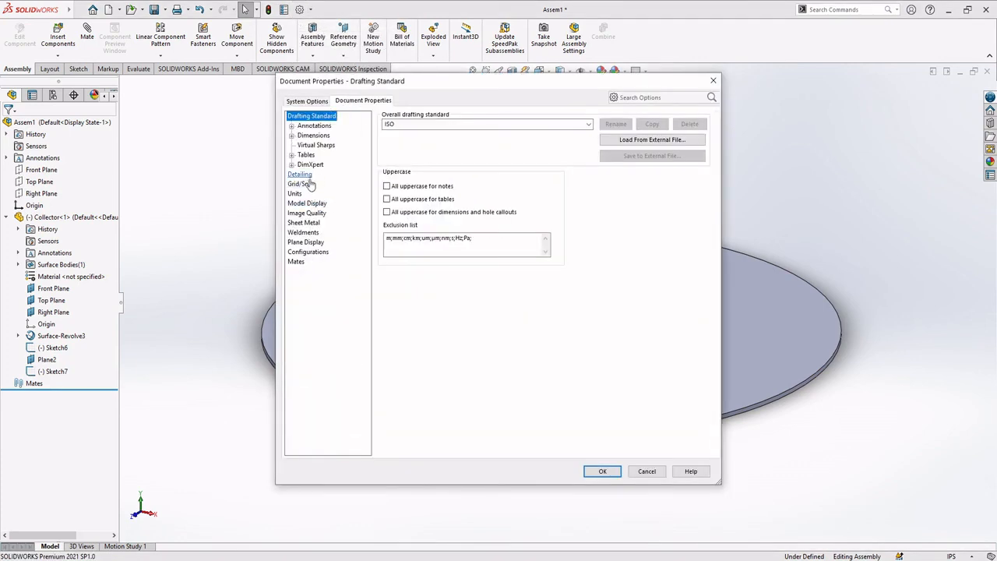
click(313, 136)
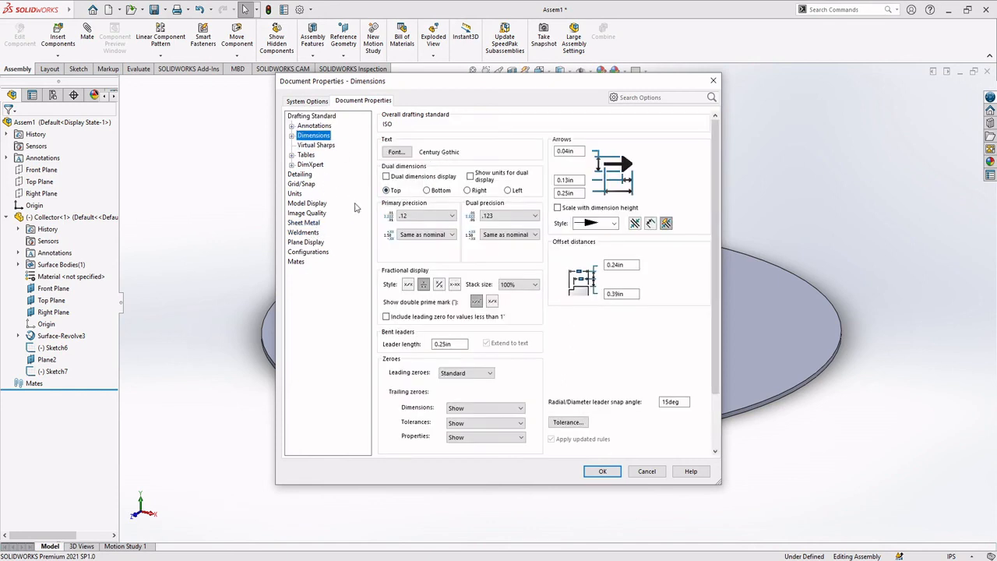
click(296, 193)
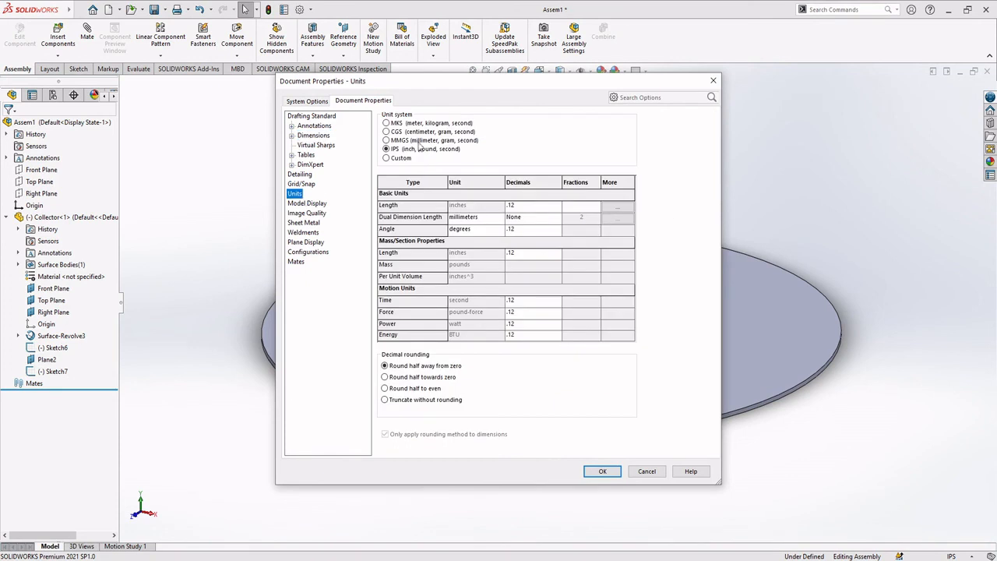
click(416, 123)
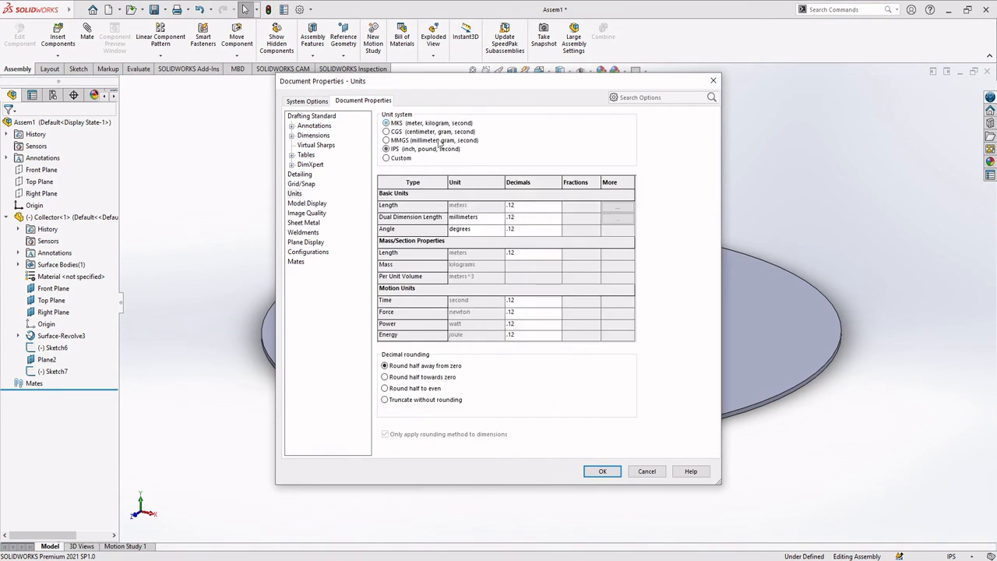
click(601, 471)
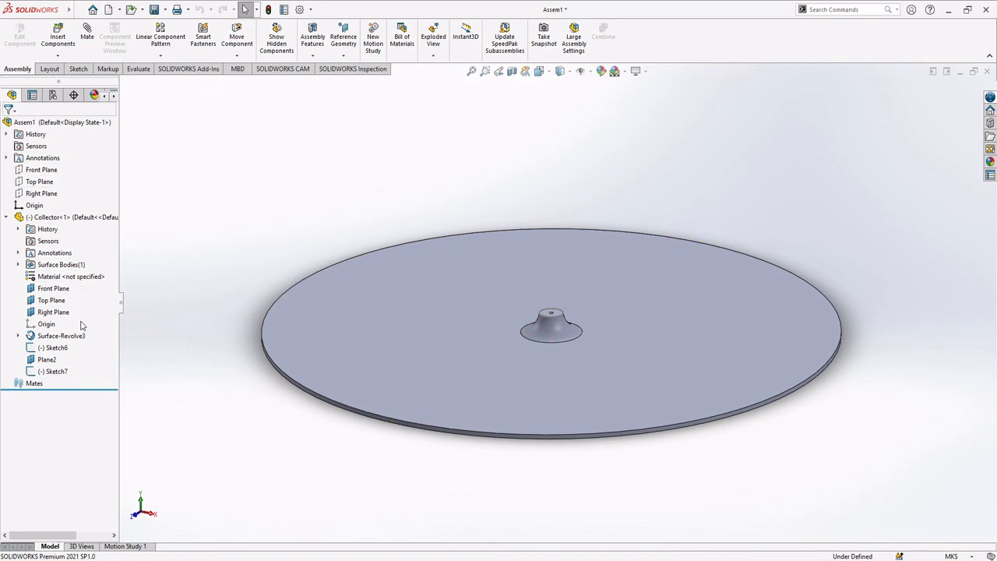
click(49, 69)
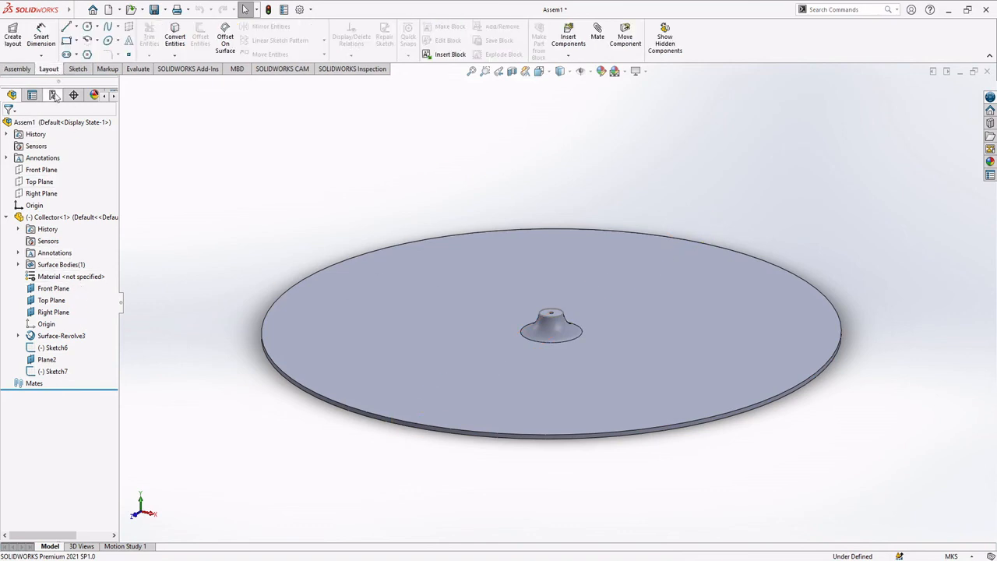
click(26, 71)
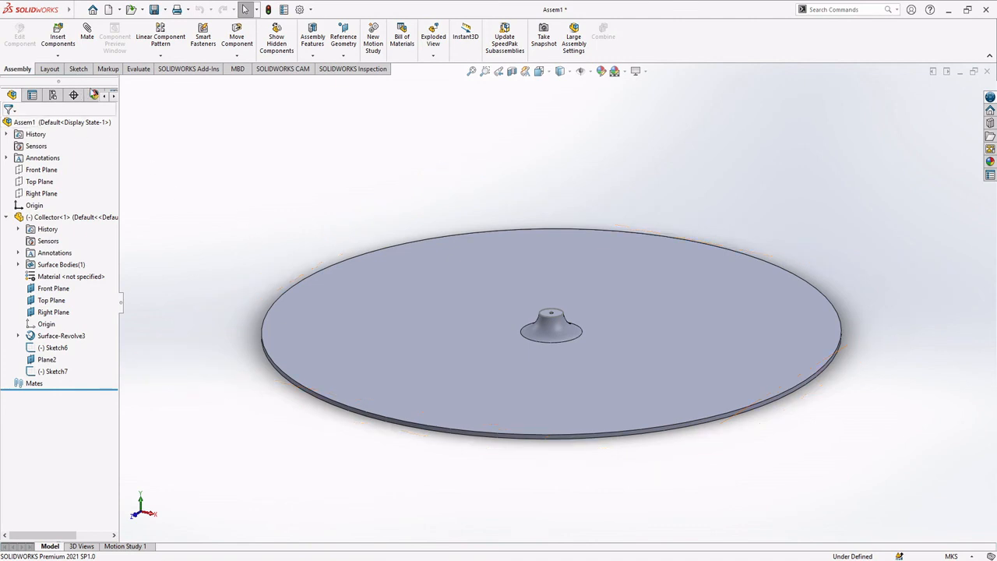
click(380, 349)
click(242, 247)
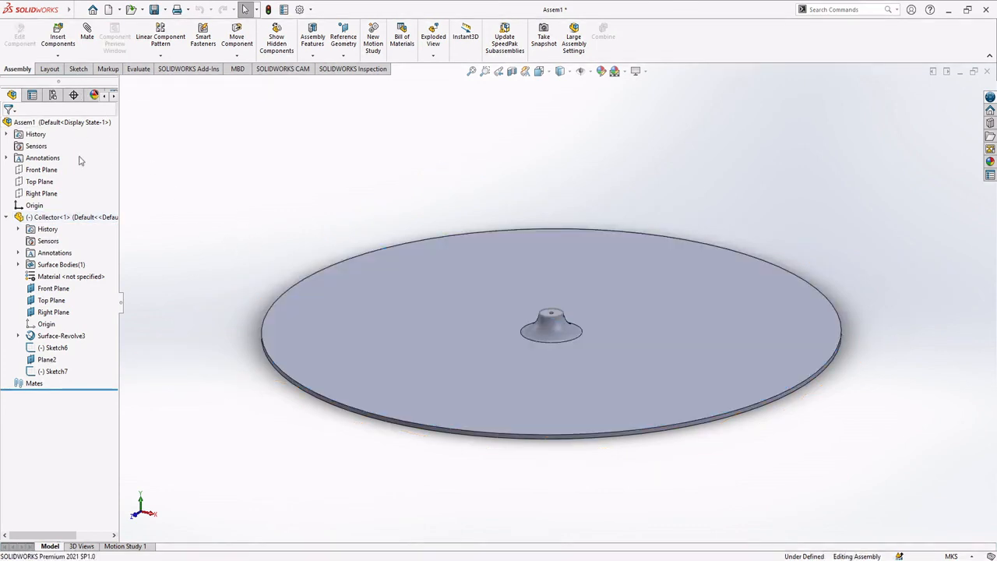
click(53, 95)
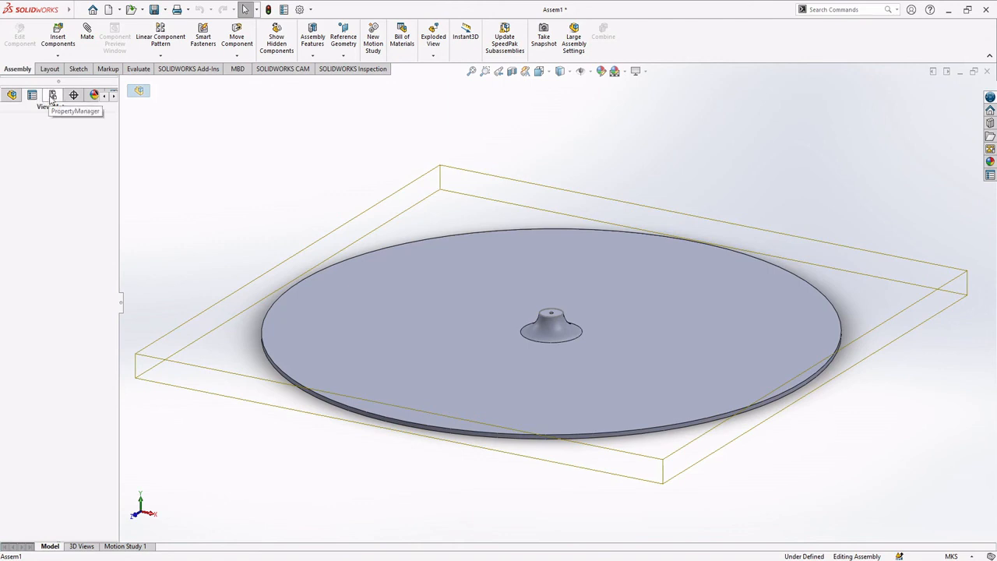
click(53, 95)
click(12, 95)
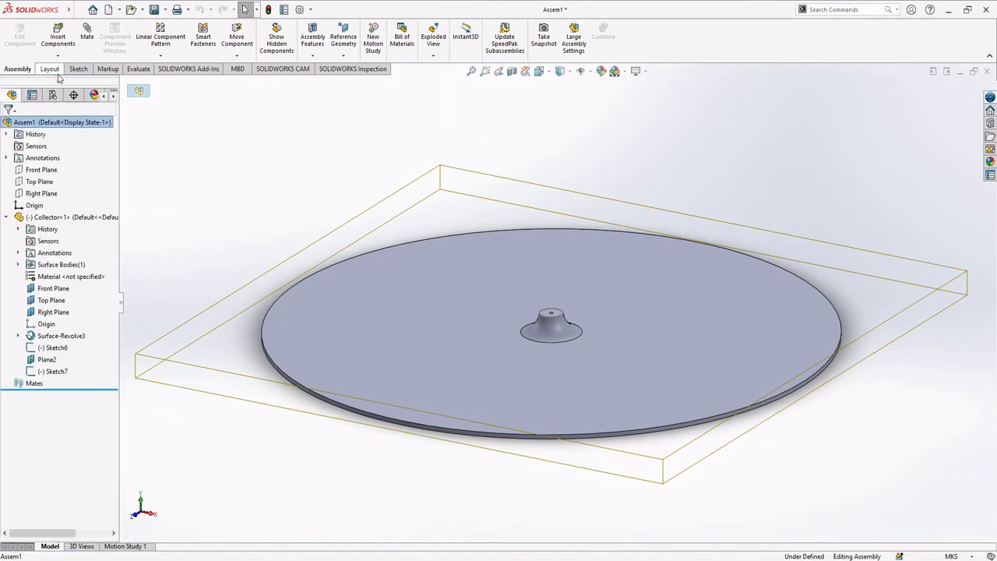
middle_drag(378, 221, 373, 207)
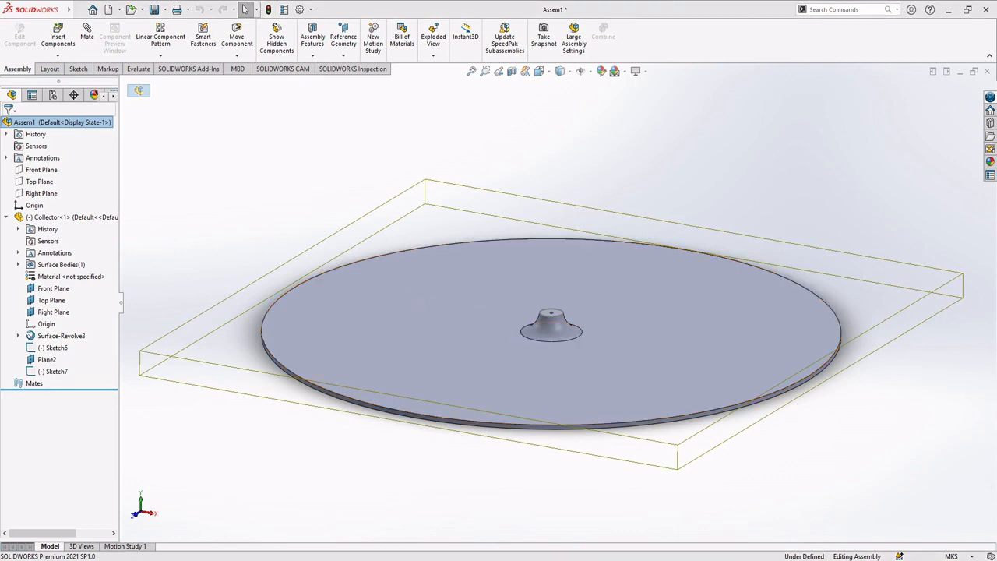
click(303, 133)
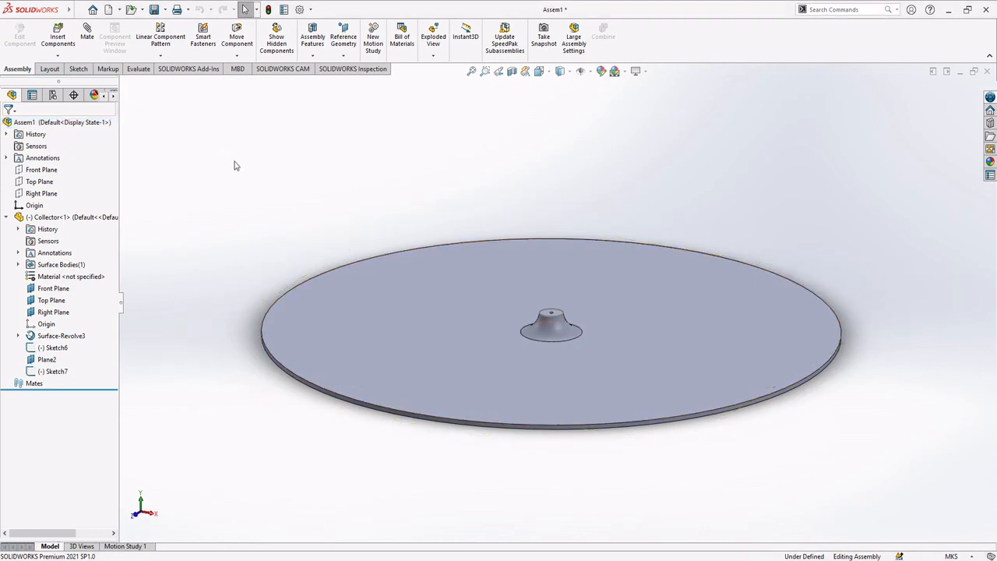
Step: Insert the TurbineBlade2 part into the assembly, placing it freely near the collector's central hub
click(49, 68)
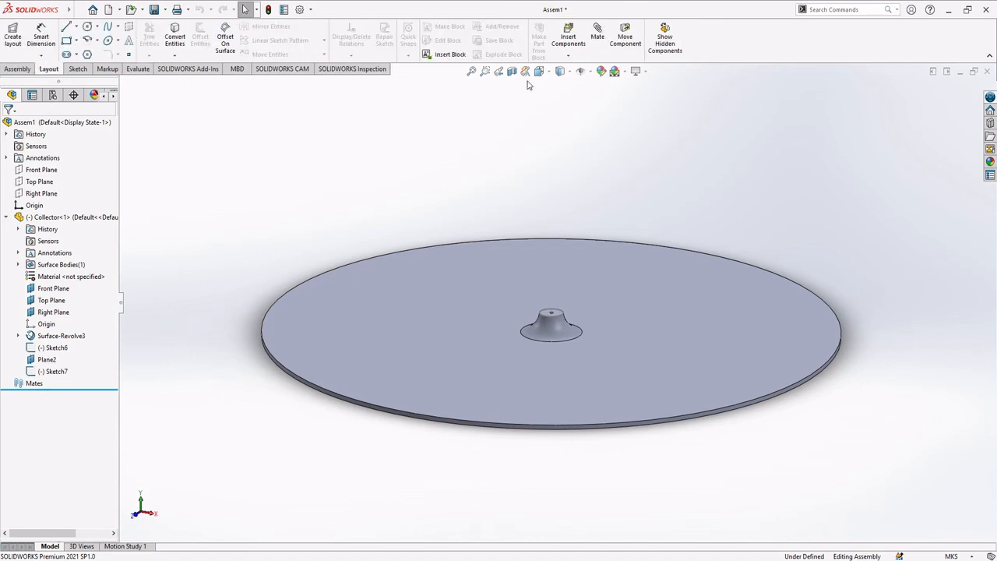
click(568, 36)
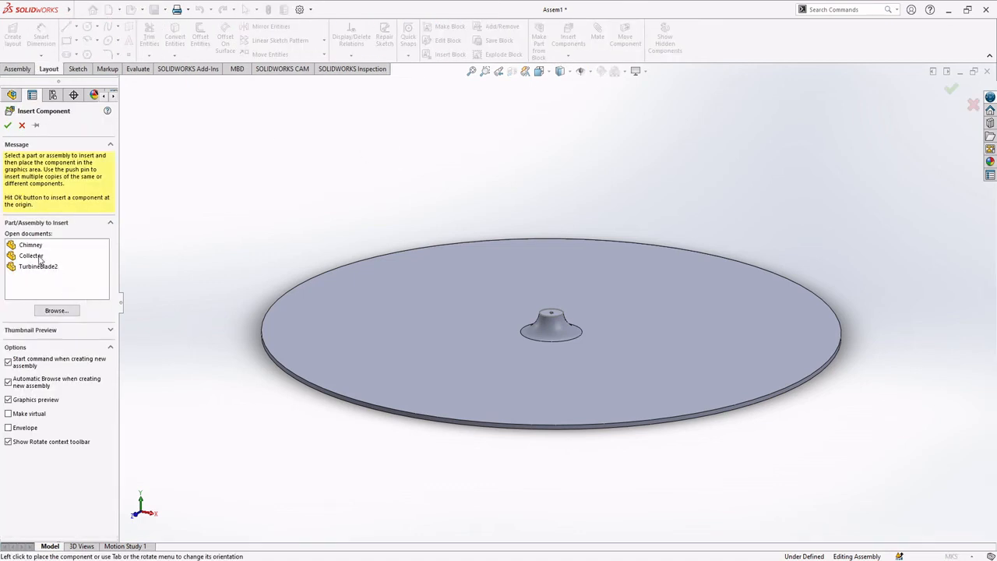
click(37, 266)
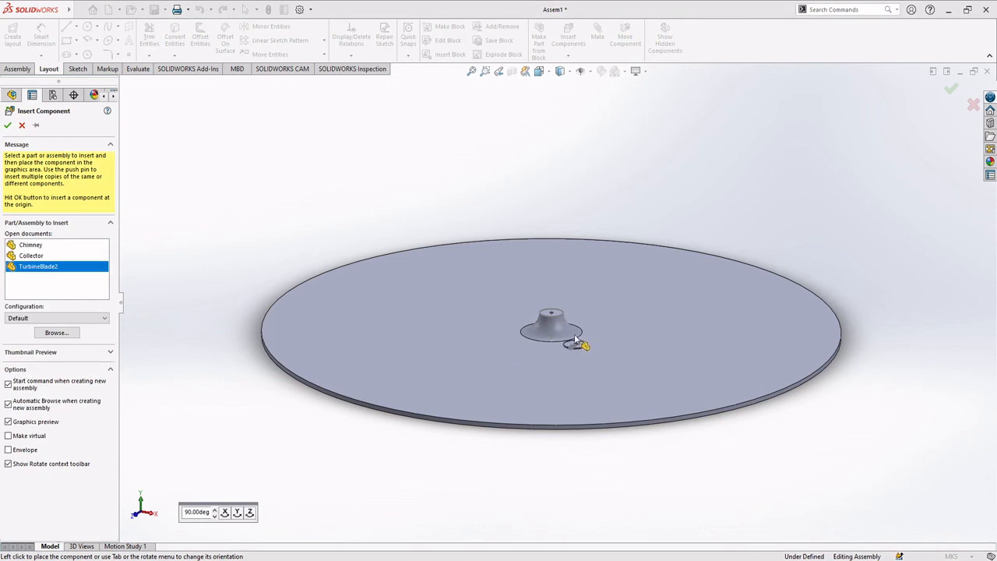
scroll(565, 323, down, 5)
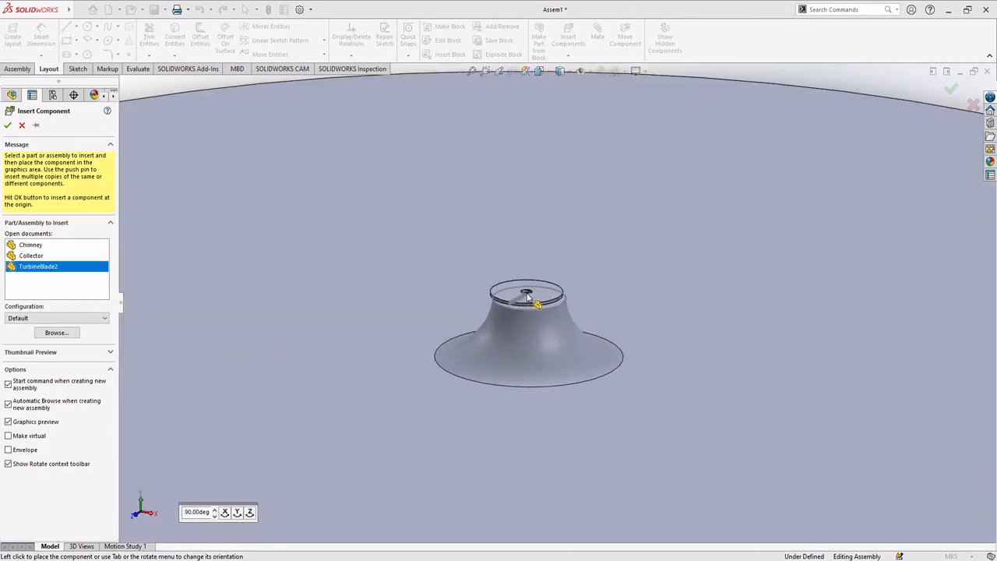
click(477, 370)
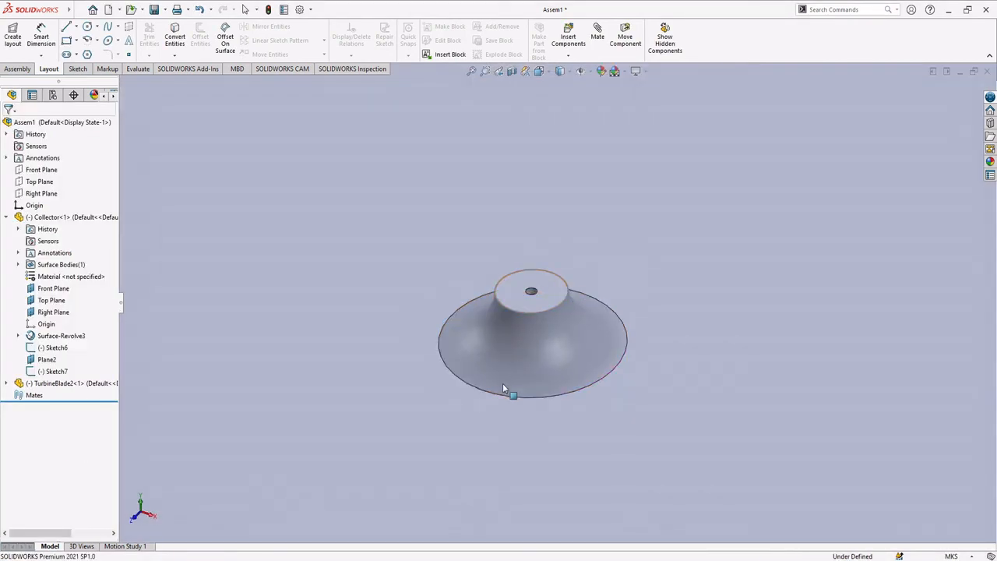
scroll(220, 396, up, 5)
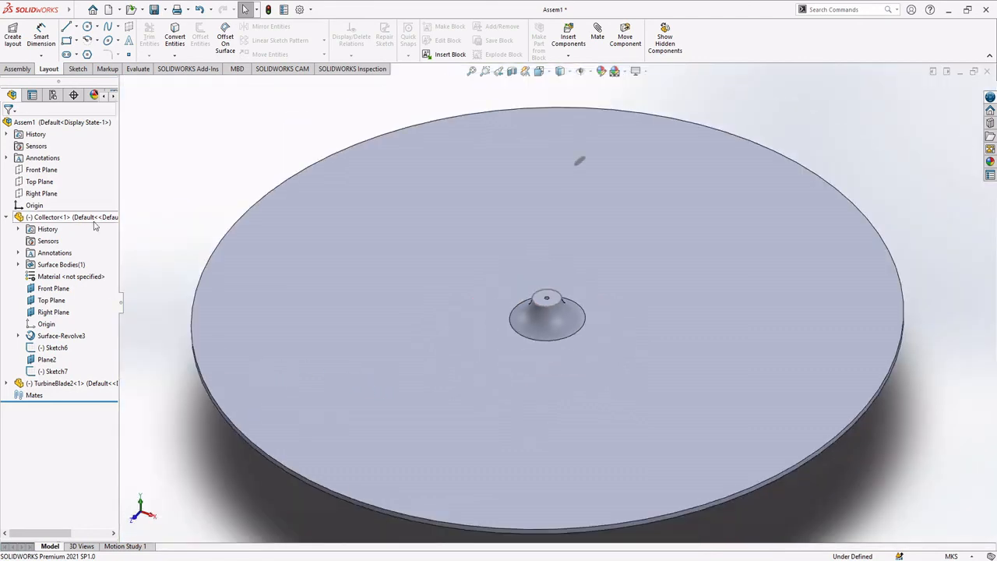
Step: Fix the TurbineBlade2 component in the assembly and float it again
click(7, 383)
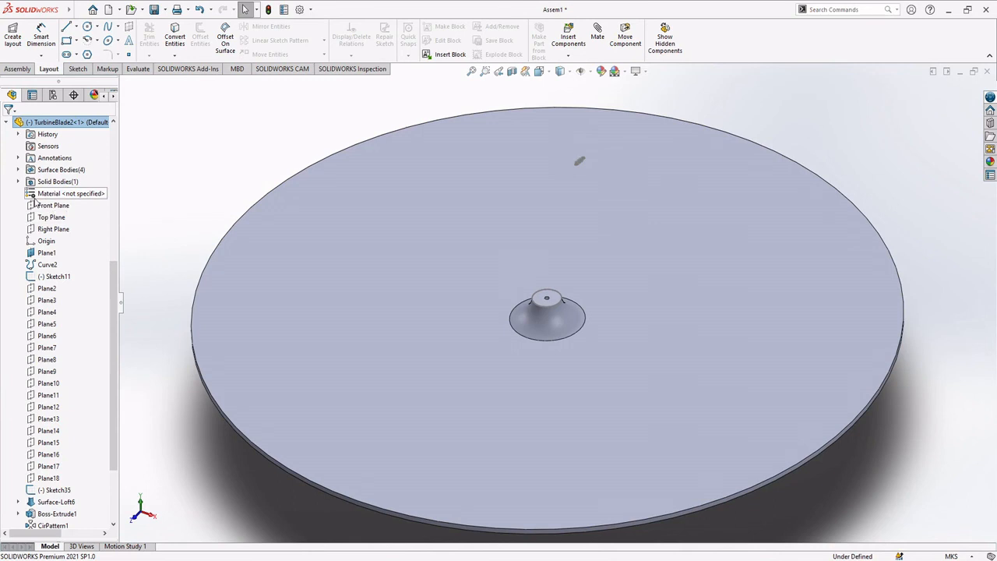
click(7, 122)
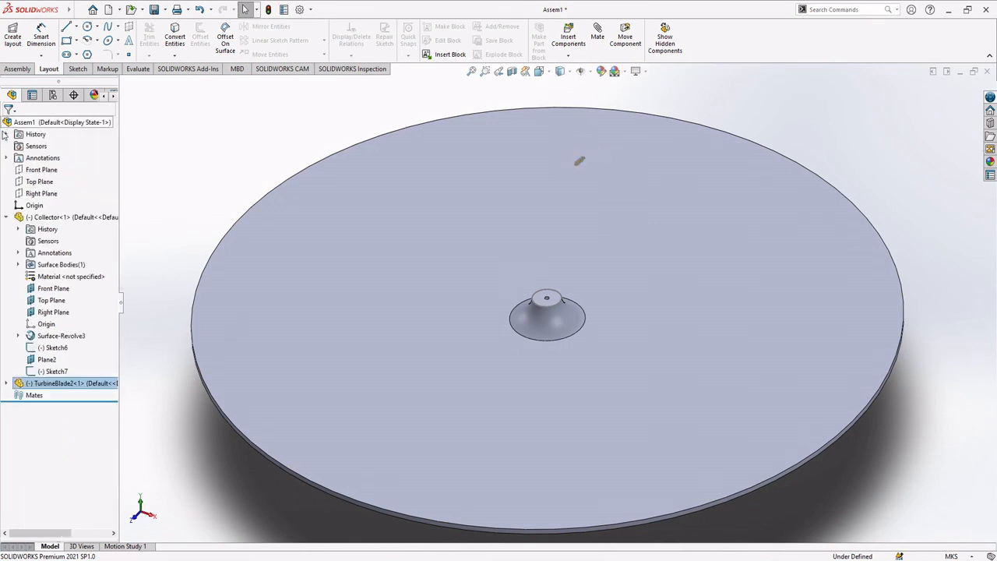
right_click(56, 384)
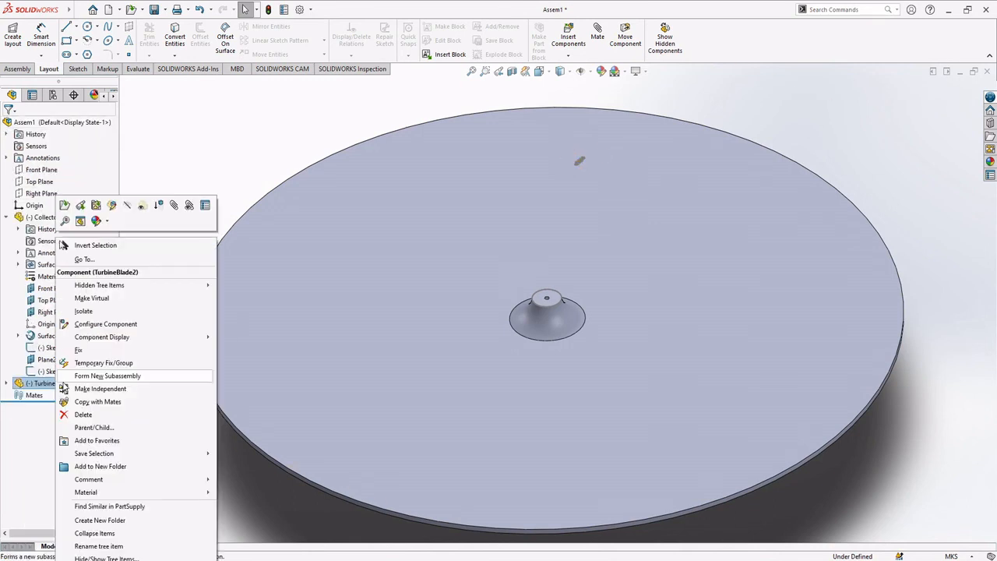
click(96, 356)
right_click(55, 385)
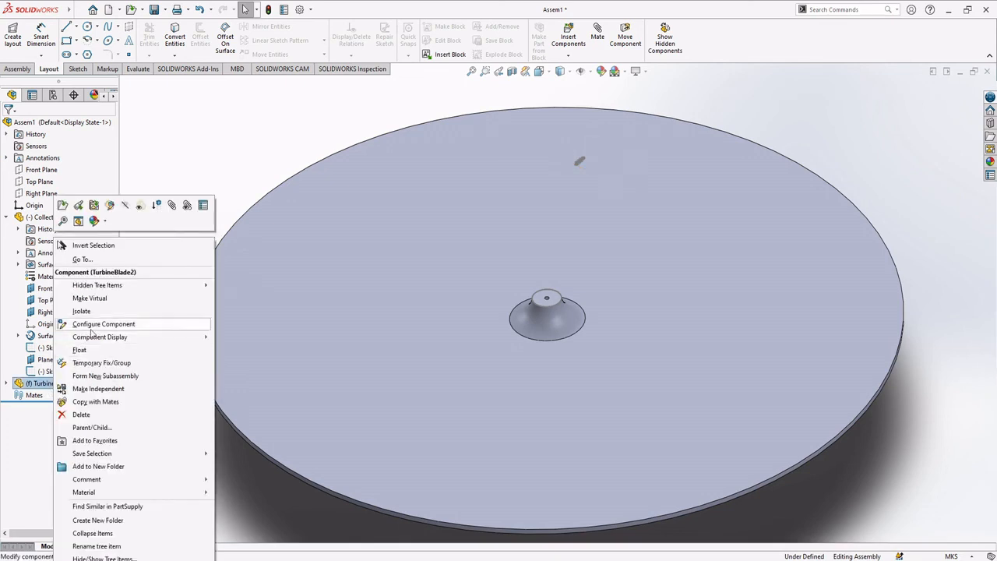
click(121, 343)
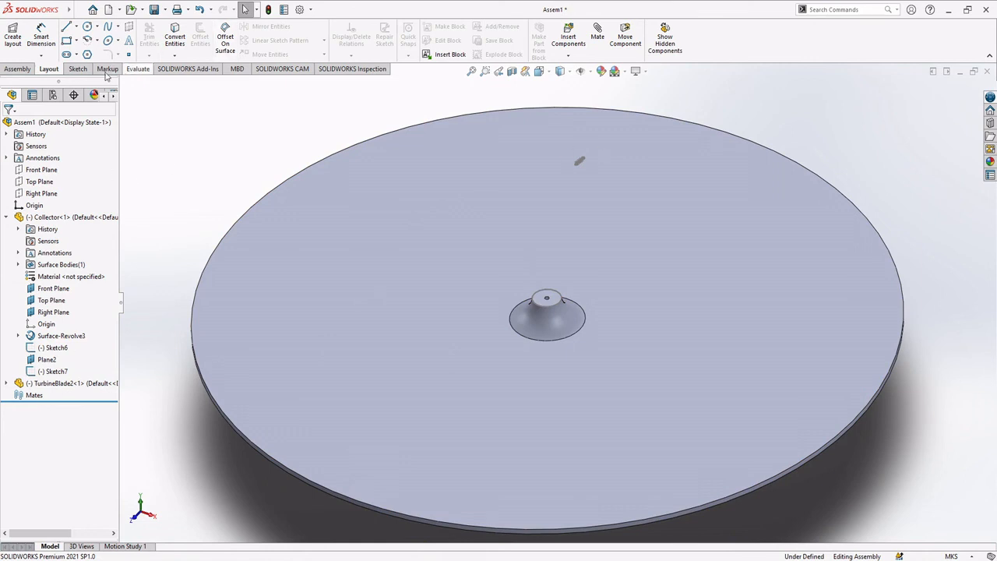
click(19, 69)
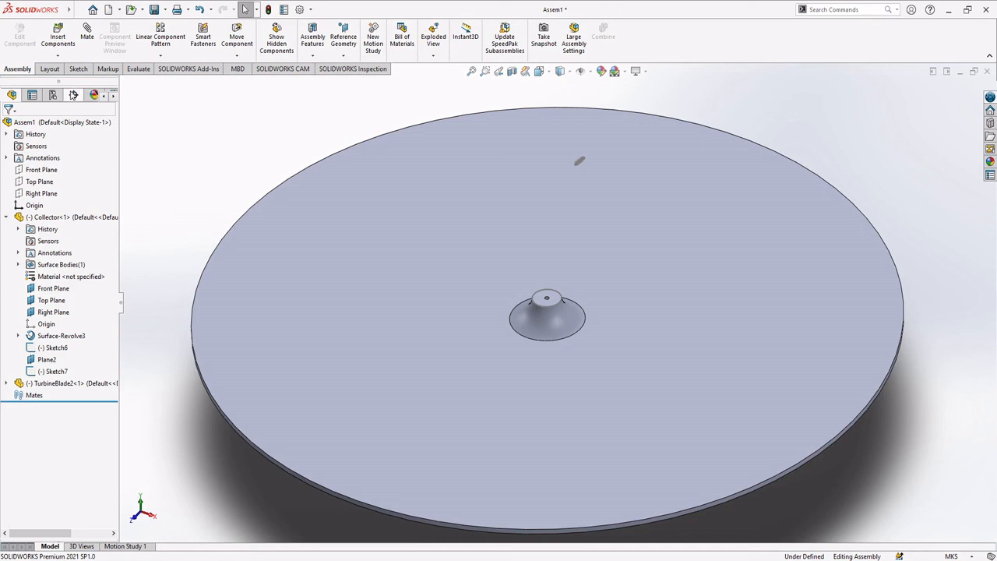
click(237, 36)
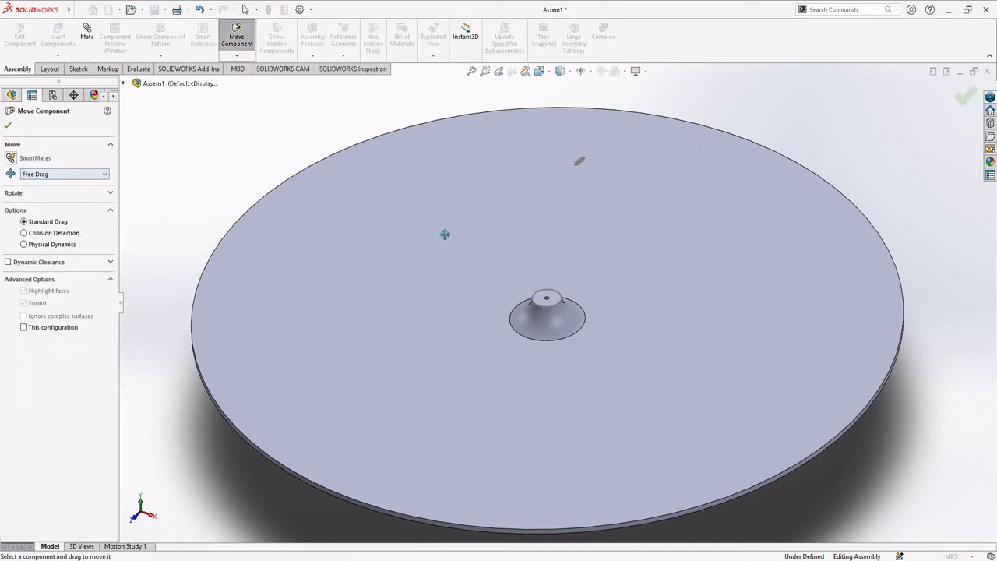
scroll(577, 204, up, 2)
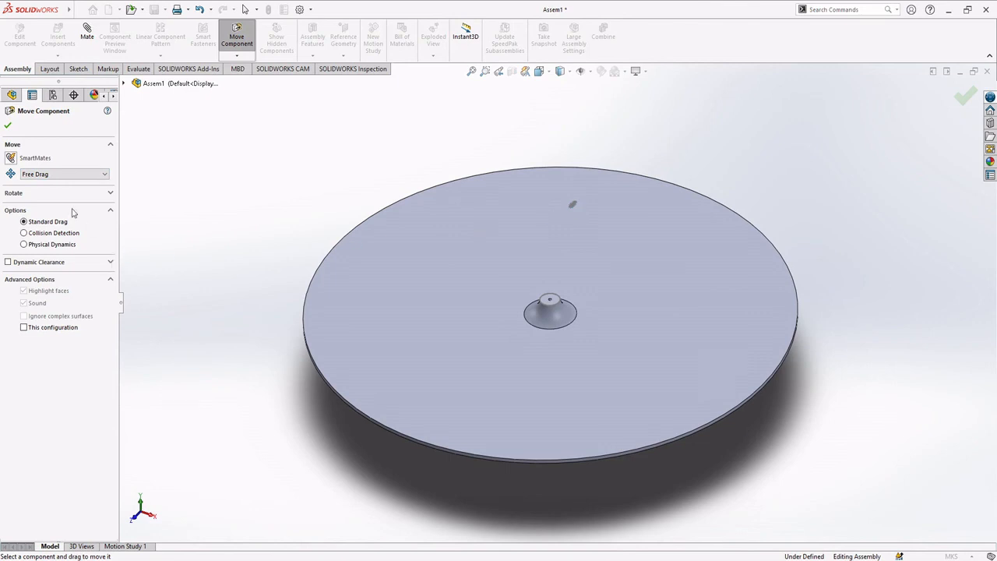
click(67, 175)
click(63, 210)
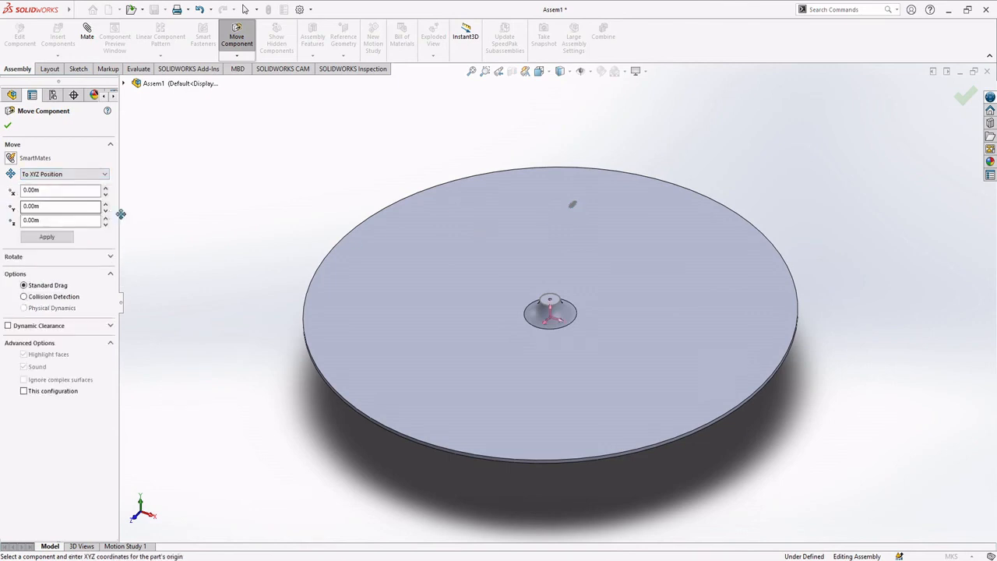
double_click(36, 191)
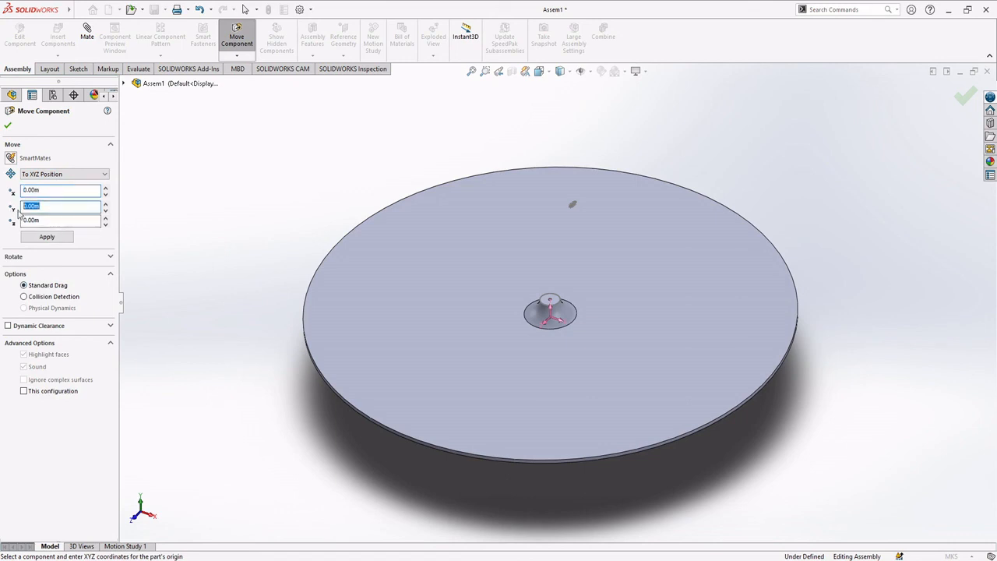
scroll(566, 326, down, 5)
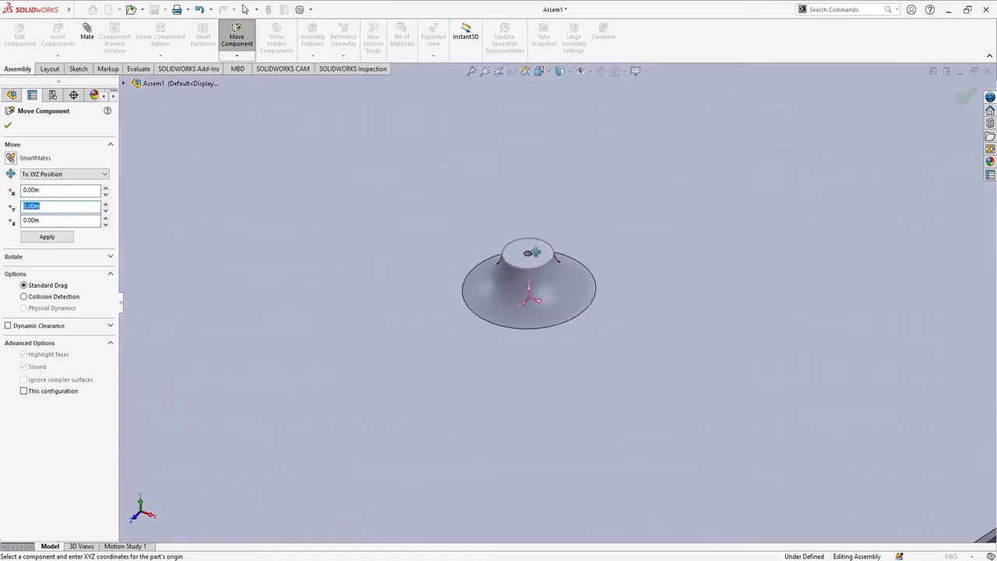
middle_drag(420, 305, 432, 265)
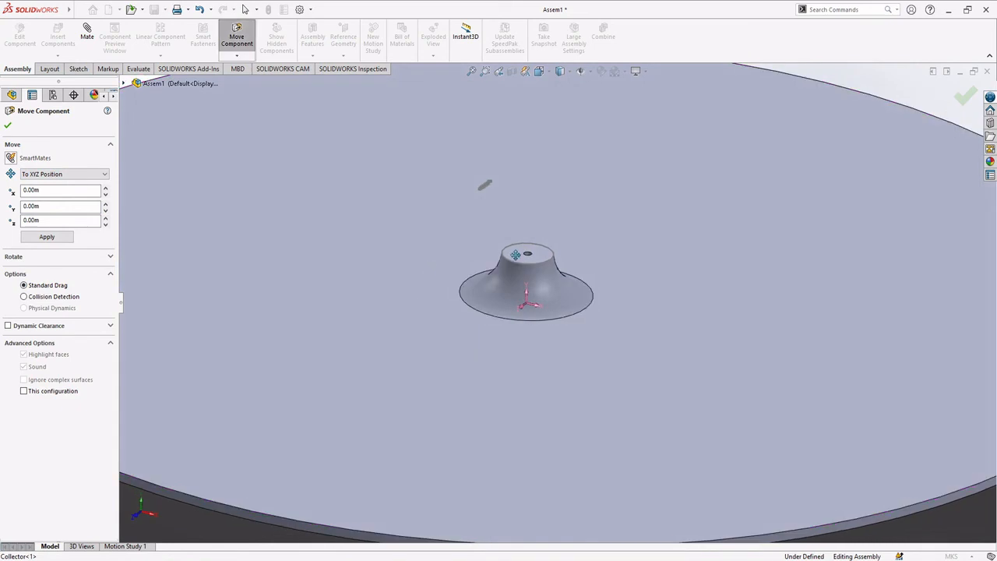
drag(53, 207, 3, 208)
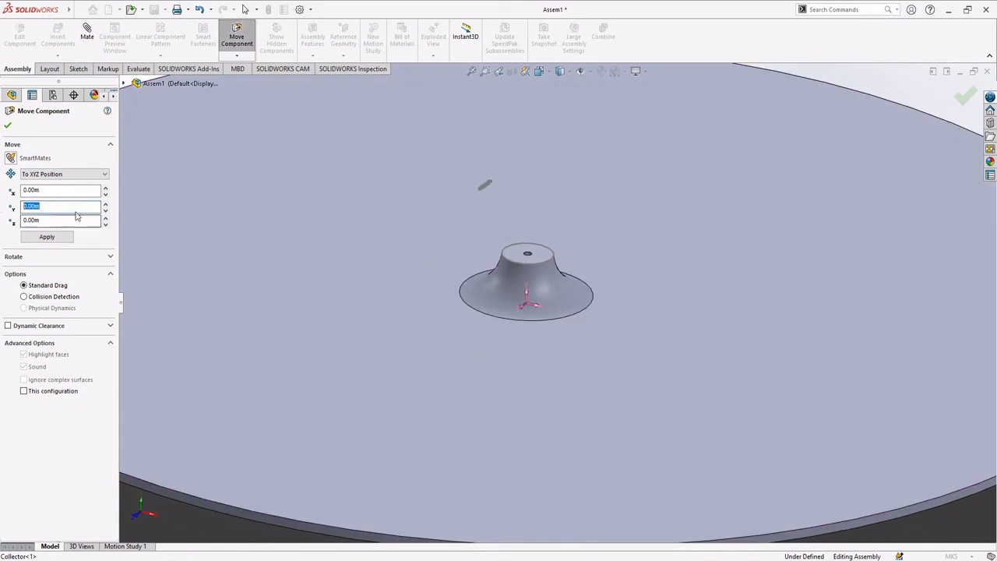
text(10)
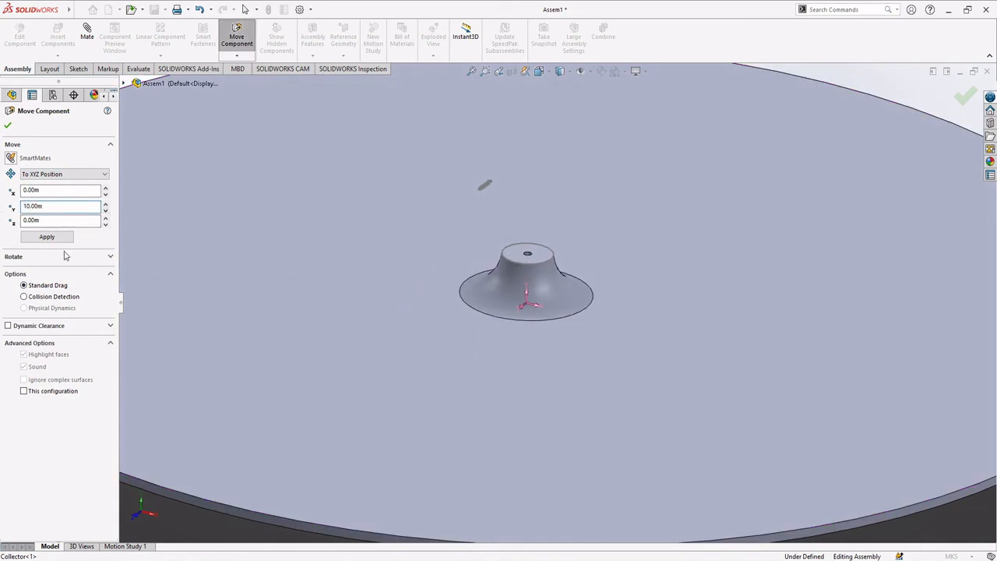
click(48, 237)
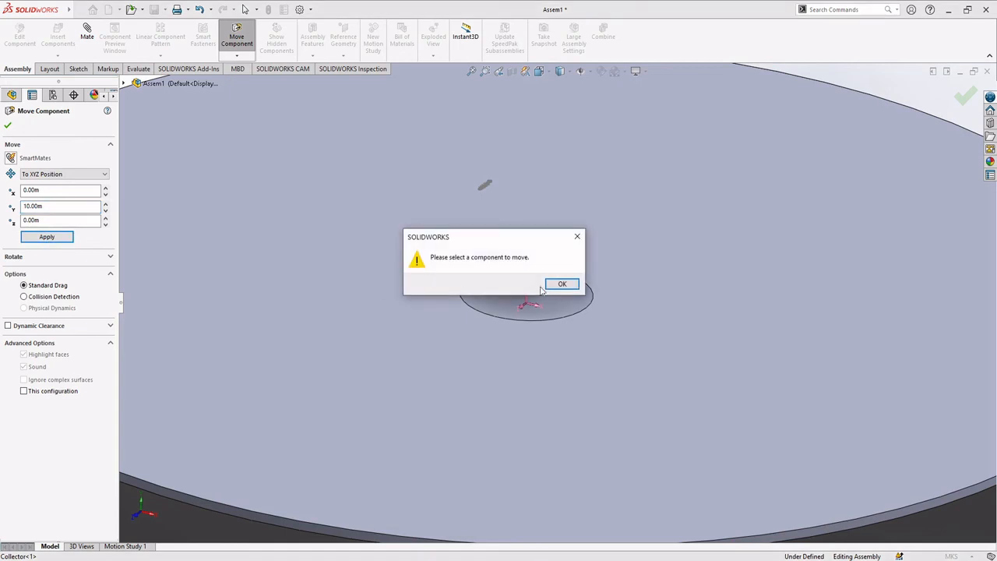
middle_drag(529, 279, 358, 309)
scroll(430, 312, up, 6)
middle_drag(511, 326, 508, 273)
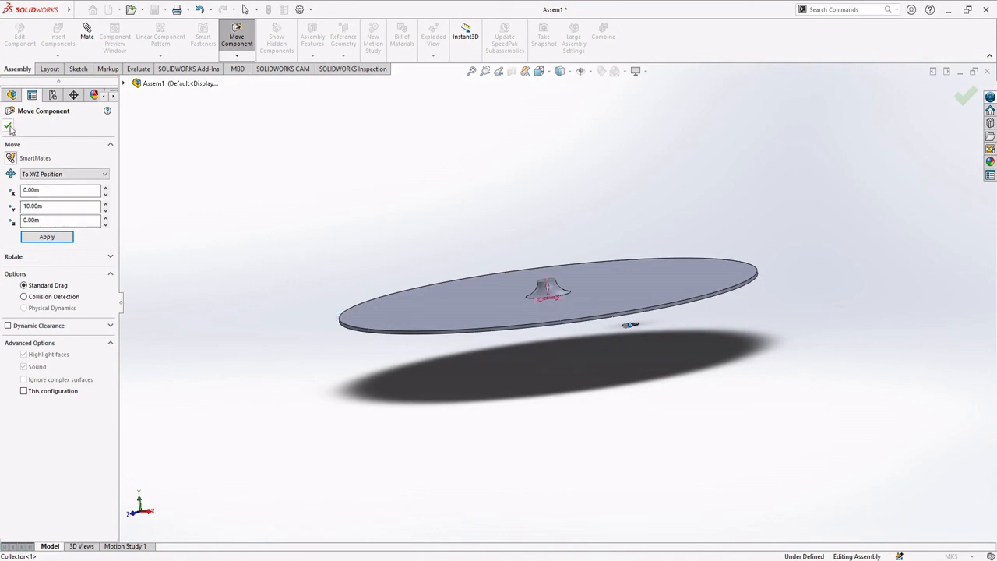
scroll(639, 336, down, 8)
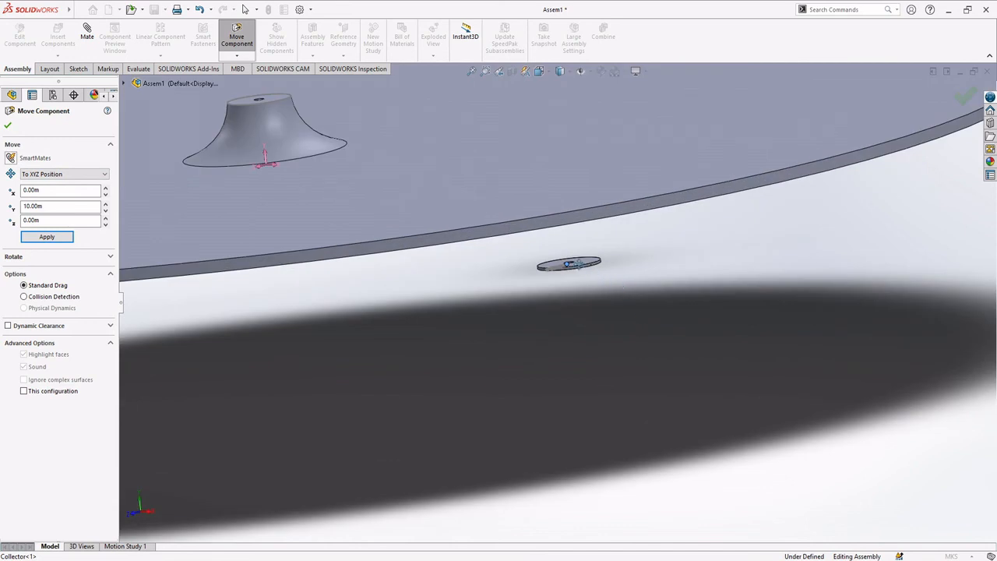
click(11, 157)
click(7, 127)
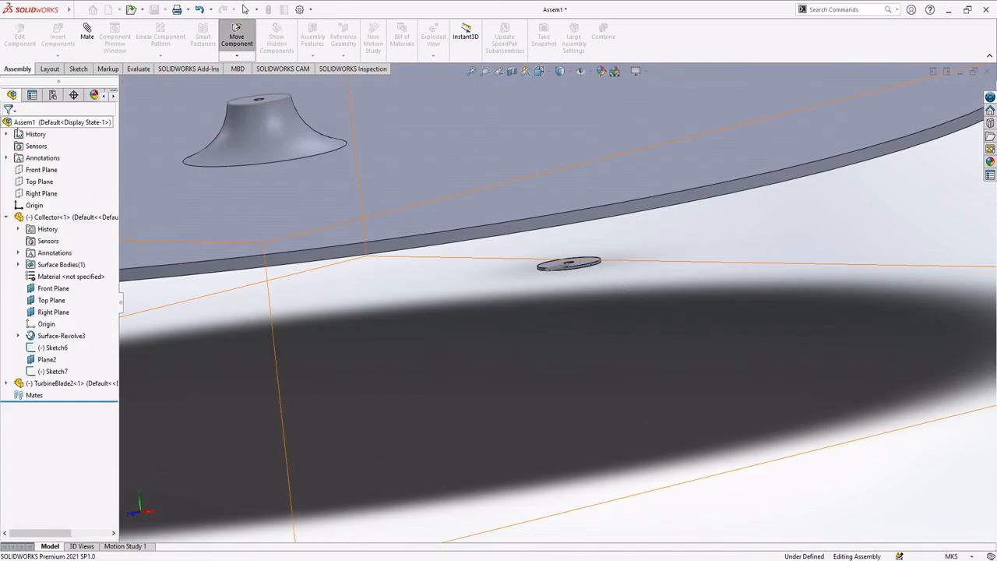
Step: Move the TurbineBlade2 component to XYZ position 0, 10.4, 0 m above the collector's central hub
click(55, 383)
click(237, 39)
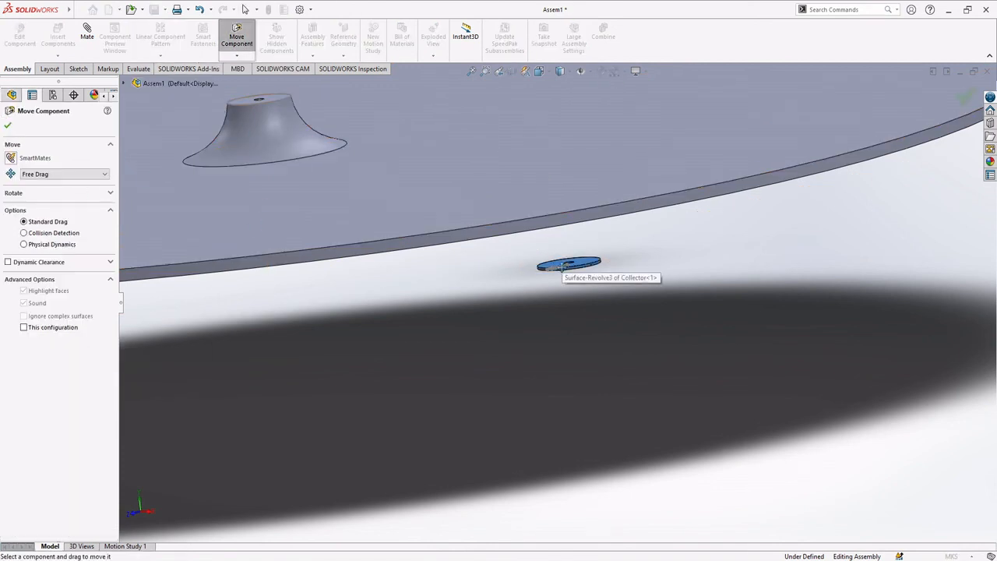
click(86, 174)
click(68, 211)
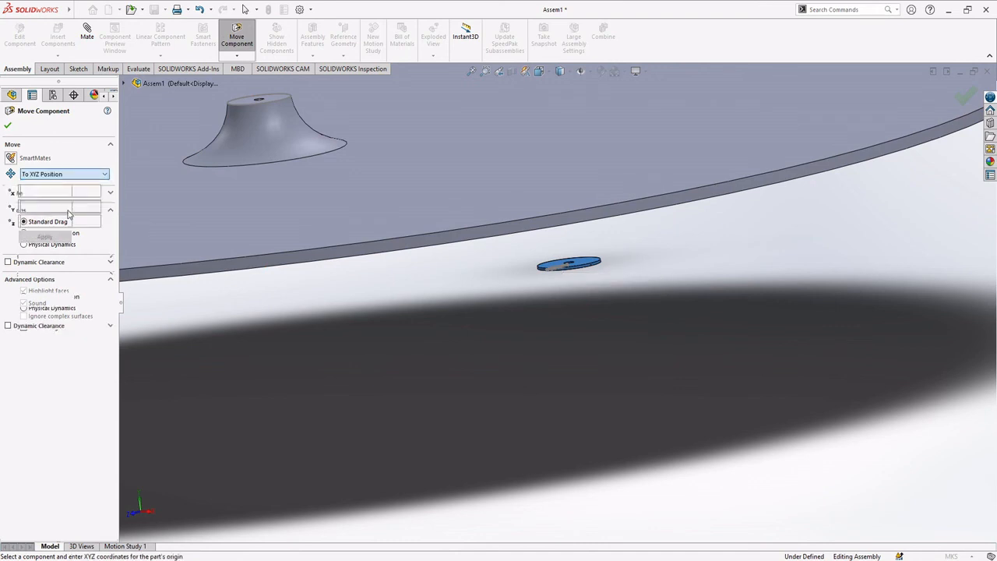
click(41, 194)
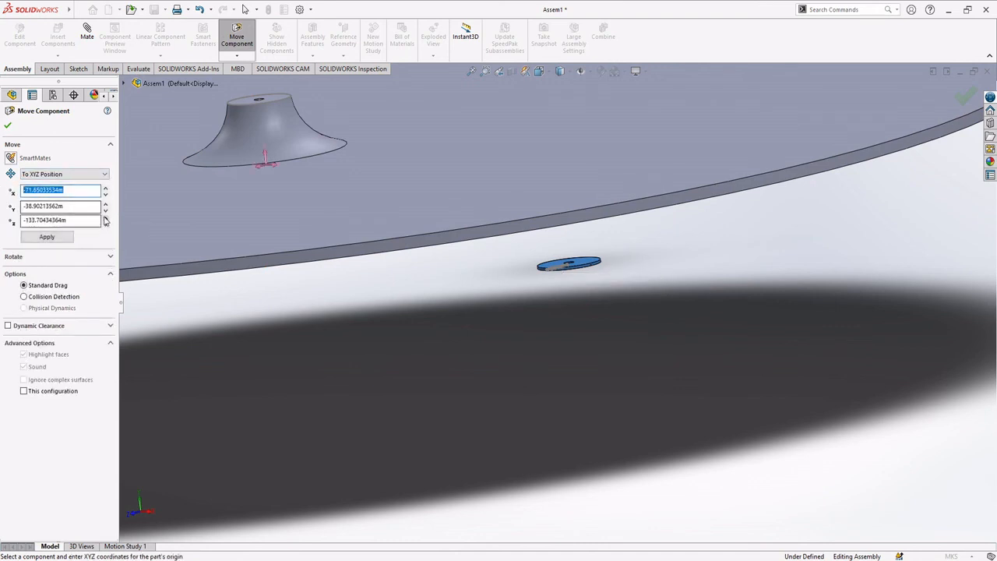
text(0)
key(Return)
drag(78, 221, 2, 220)
text(0)
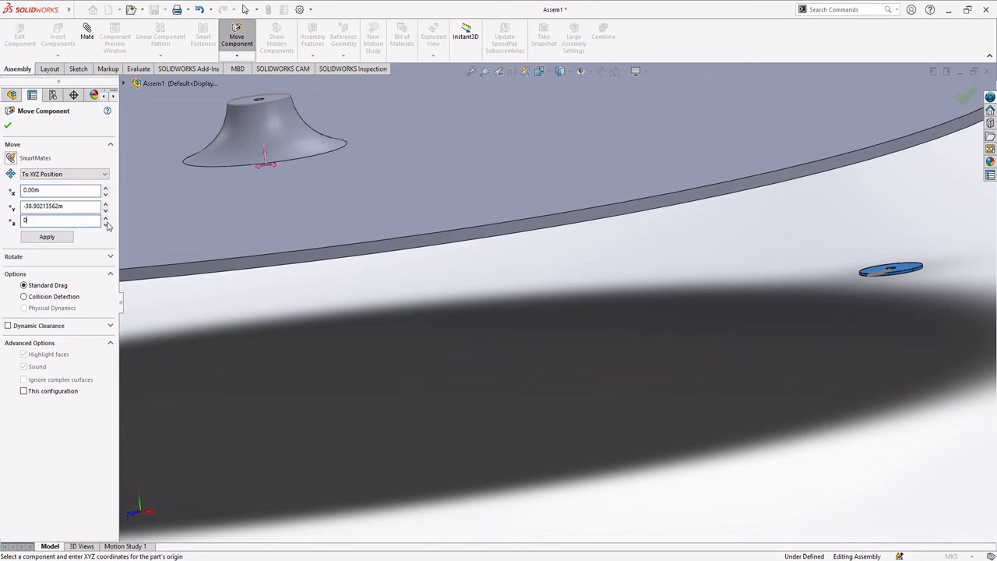
key(Return)
drag(74, 206, 2, 211)
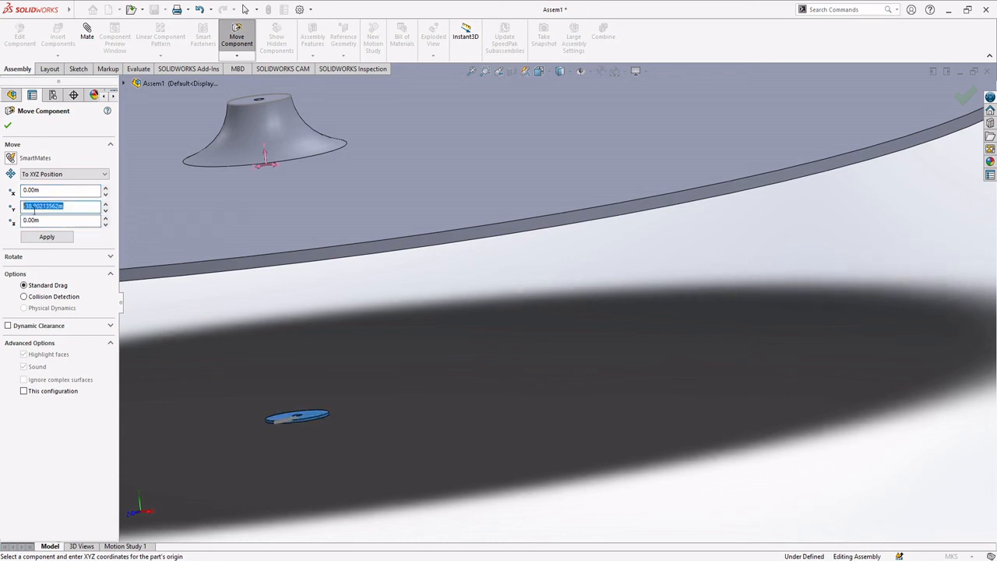
text(10.4)
key(Return)
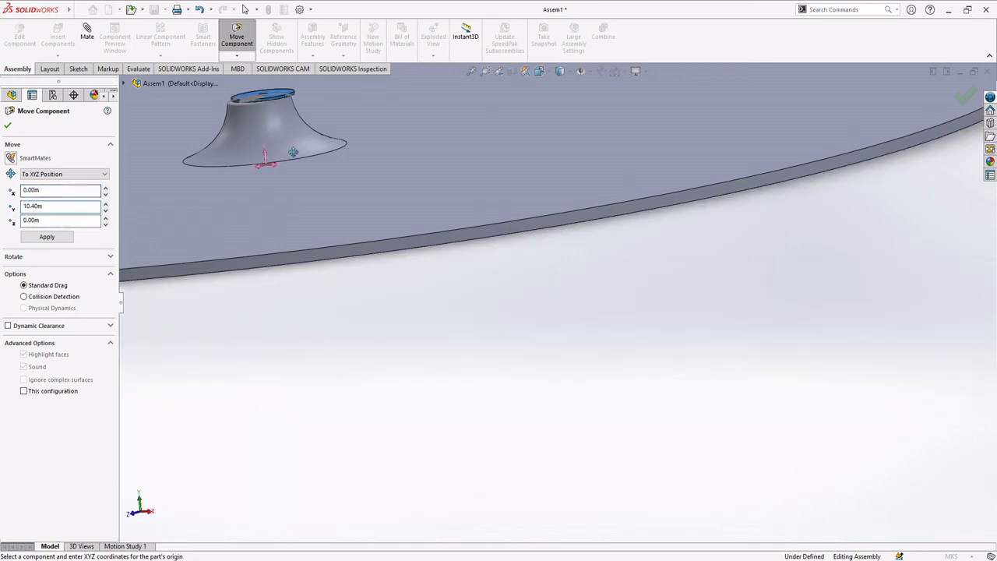
Step: Try an X position of -0.2 m for the turbine to align it with the hub's top rim
middle_drag(293, 153, 332, 303)
scroll(296, 162, down, 2)
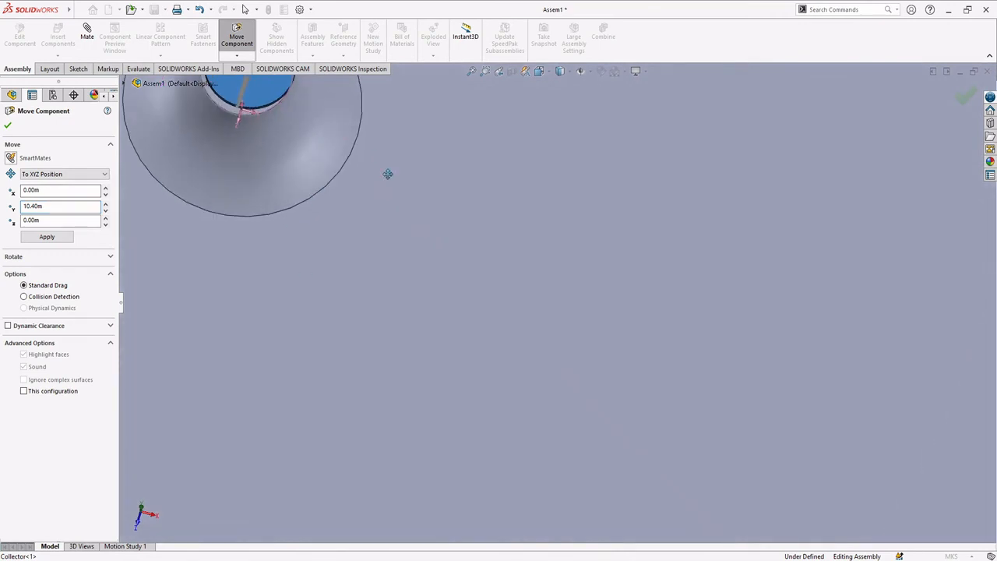
ctrl+middle_drag(415, 173, 431, 331)
mouse_move(409, 279)
middle_down()
mouse_move(409, 247)
mouse_move(407, 260)
middle_up()
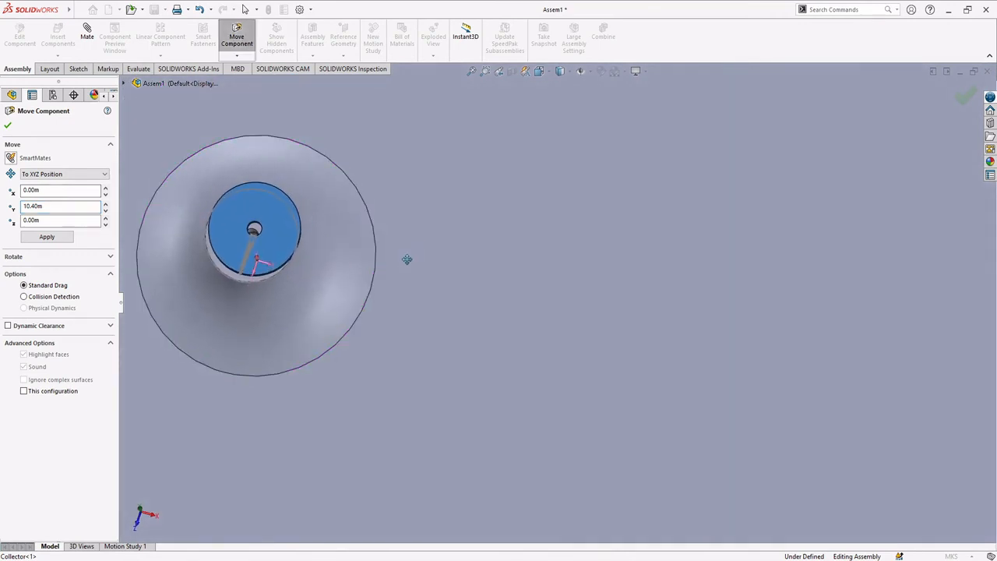
double_click(31, 190)
text(-0.2)
key(Return)
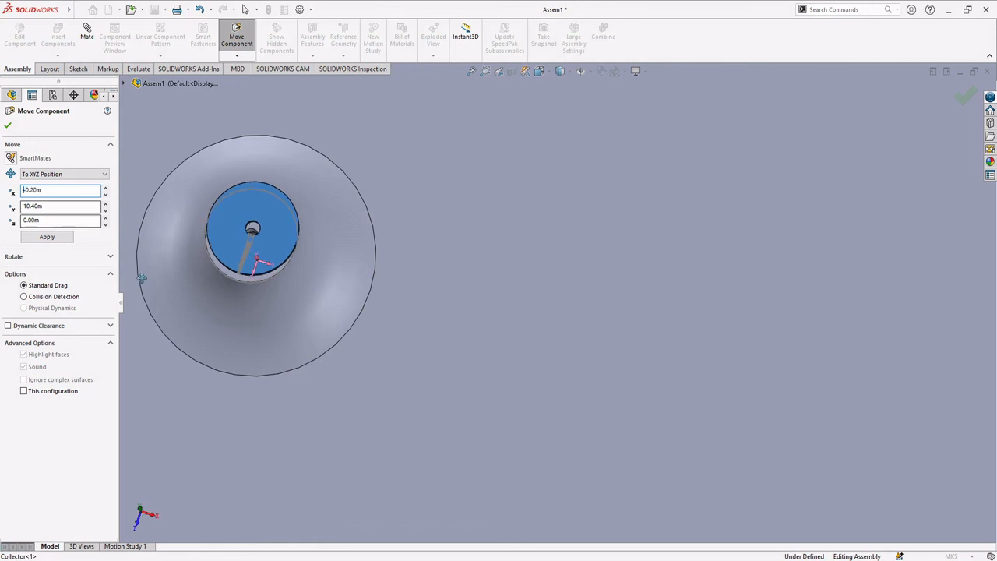
Step: Return the turbine's X position to 0 m and try a Z position of -0.2 m
middle_drag(318, 198, 309, 227)
double_click(32, 190)
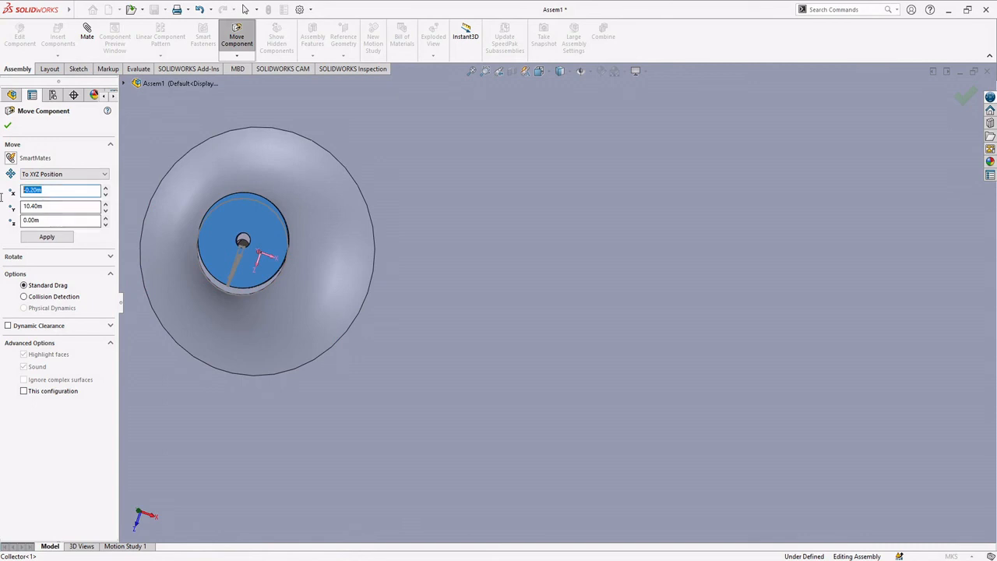
text(0)
double_click(31, 221)
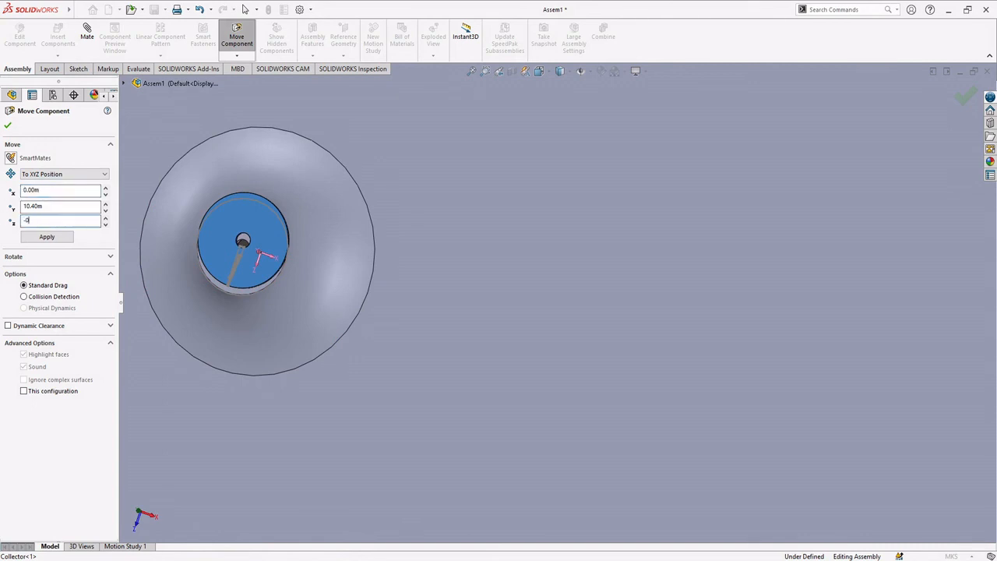
text(-0.2)
key(Return)
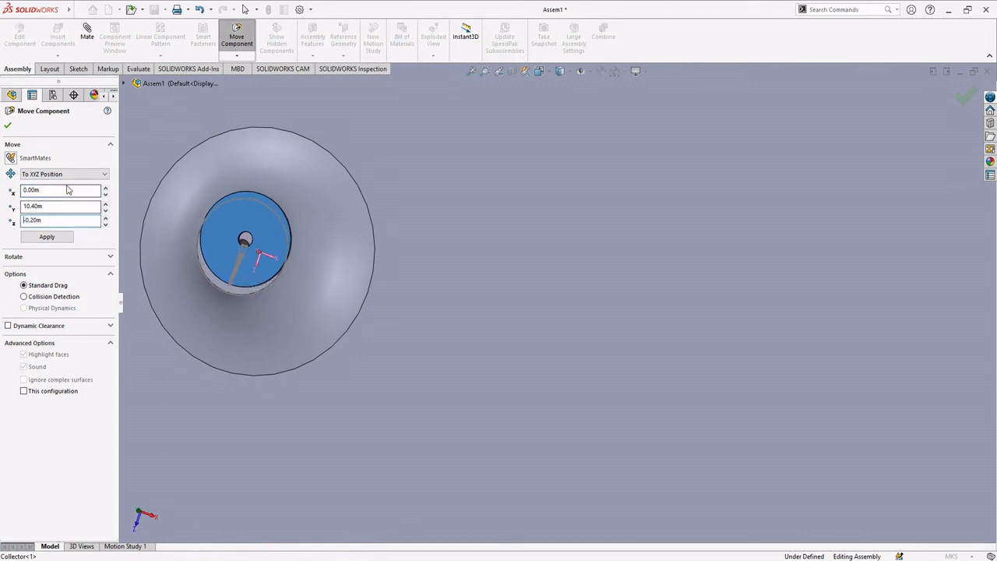
Step: Try the turbine at X -0.7 m, and settle on X 0.2 m with Z 0.7 m over the hub opening
double_click(31, 190)
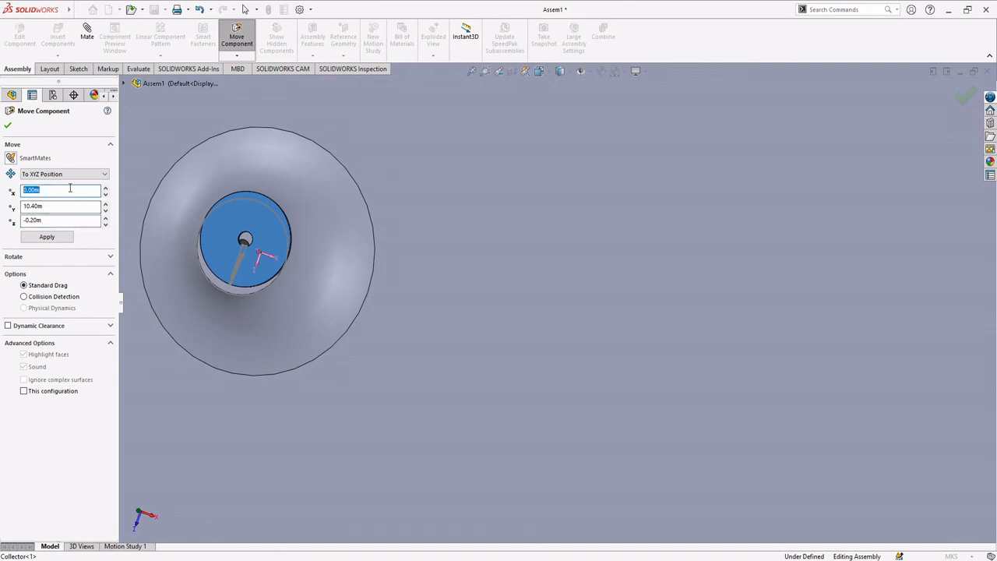
text(-0.7)
key(Return)
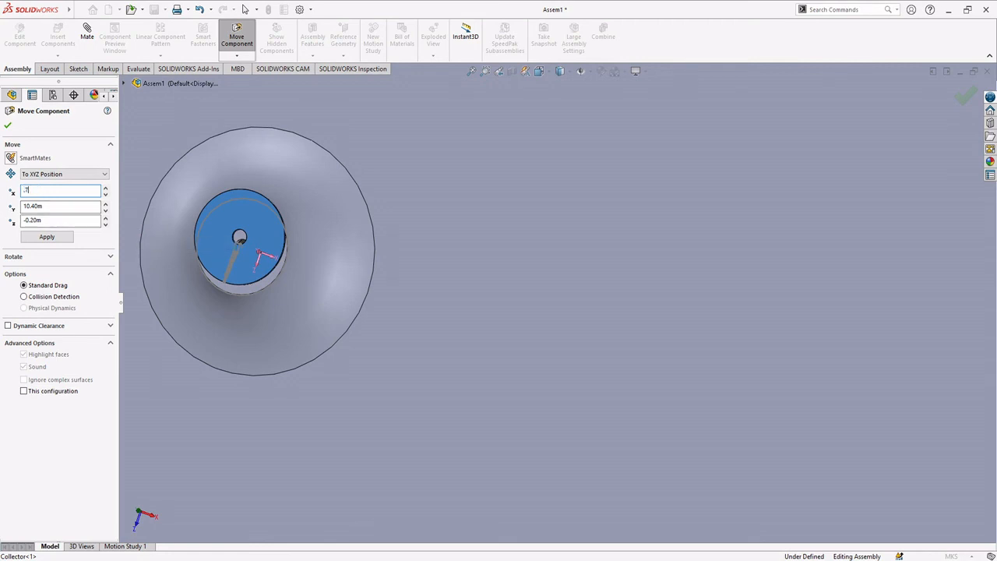
key(Return)
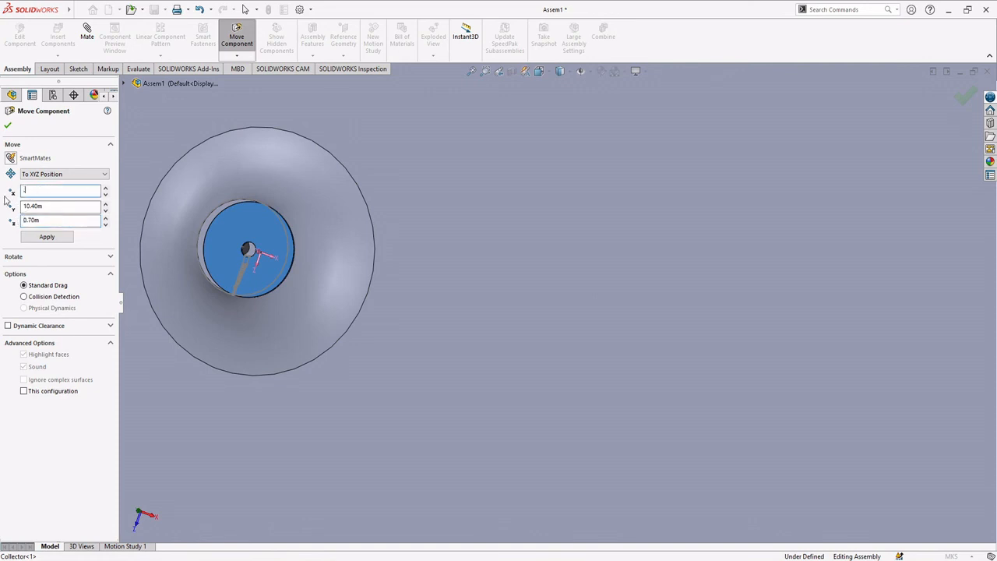
key(Return)
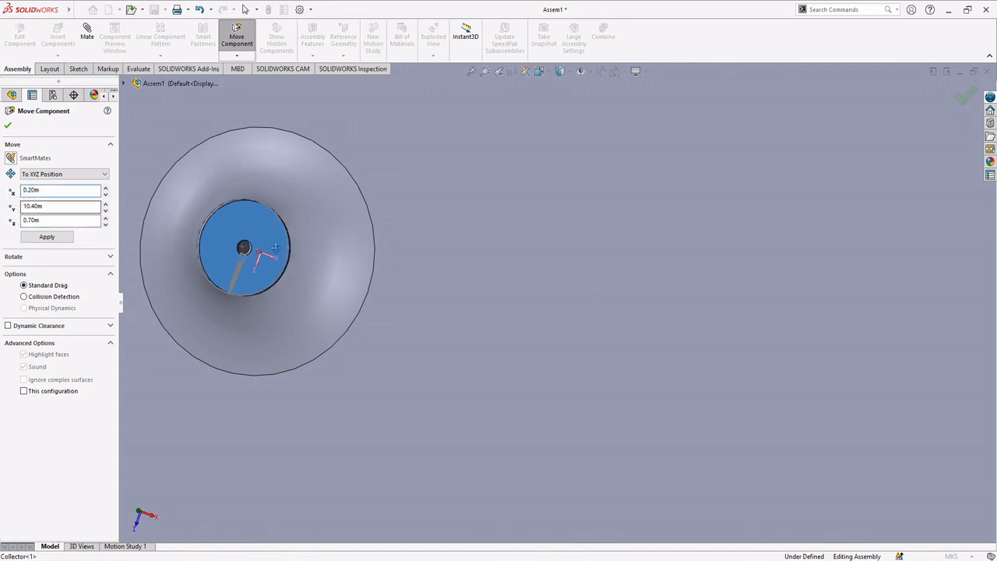
Step: Refine the turbine's X position to -0.2 m for closer alignment with the hub's top rim
middle_drag(275, 247, 267, 209)
scroll(277, 232, down, 6)
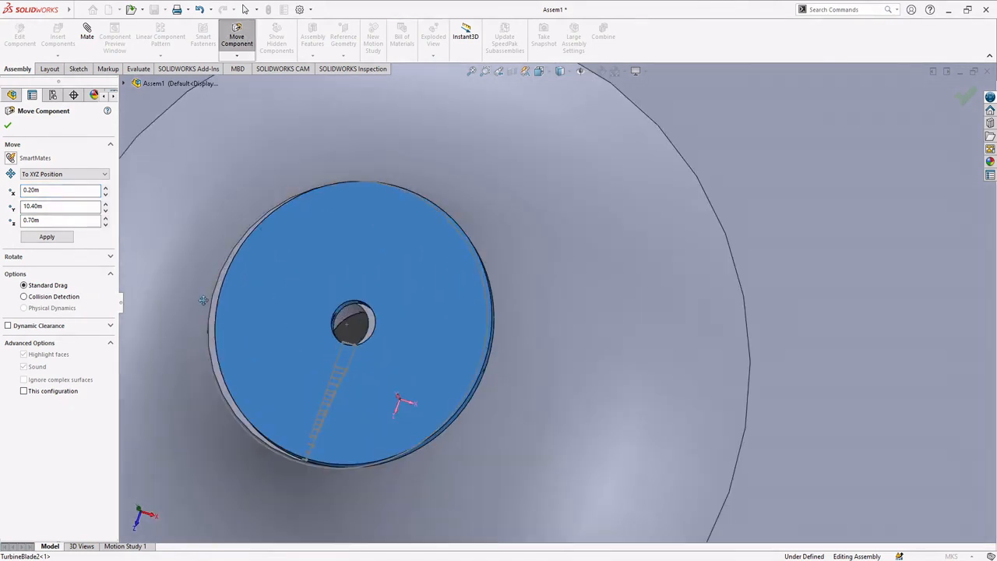
middle_drag(203, 300, 202, 262)
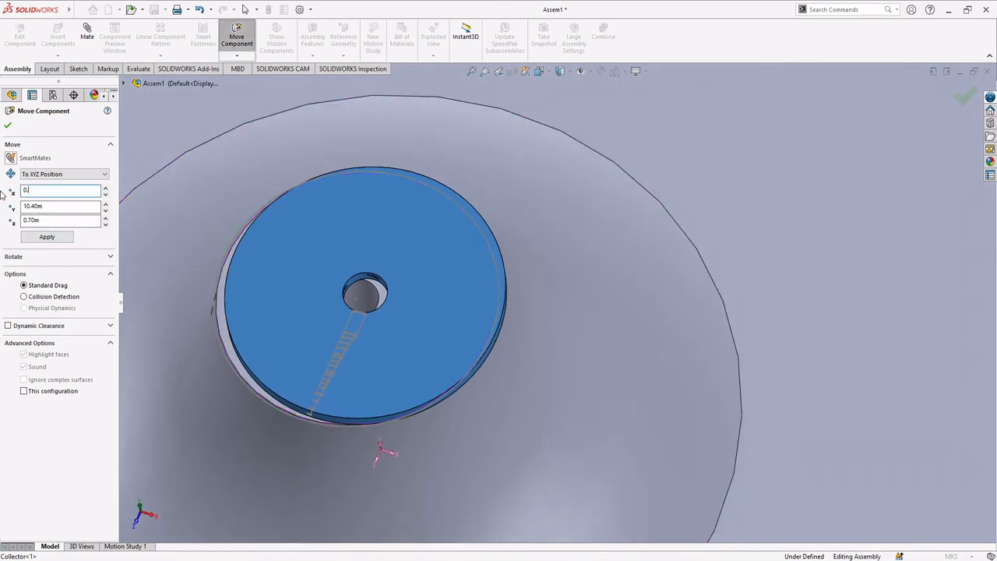
key(Return)
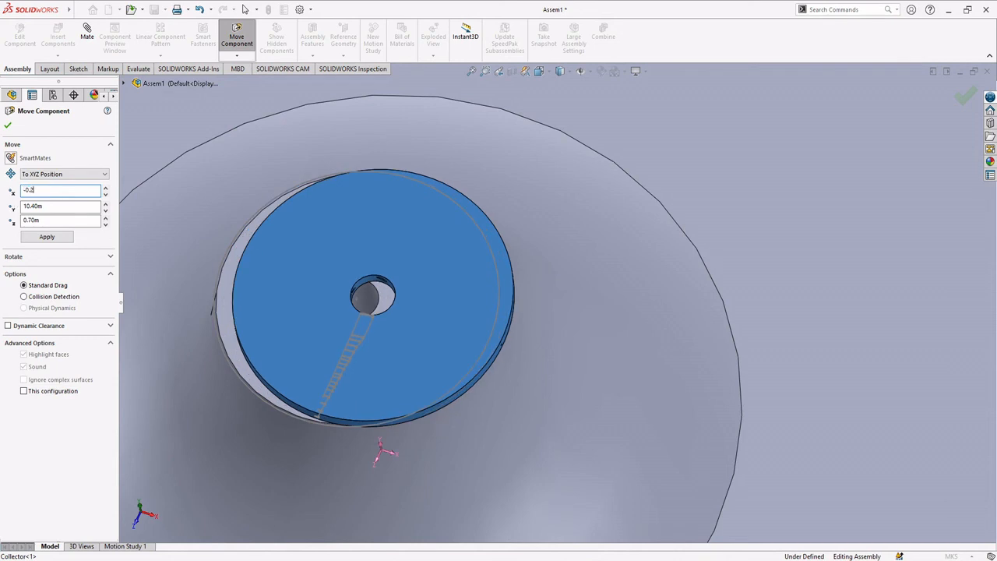
key(Return)
Step: Lower the turbine onto the hub by setting its Y position to 10.15 m
middle_drag(483, 281, 469, 179)
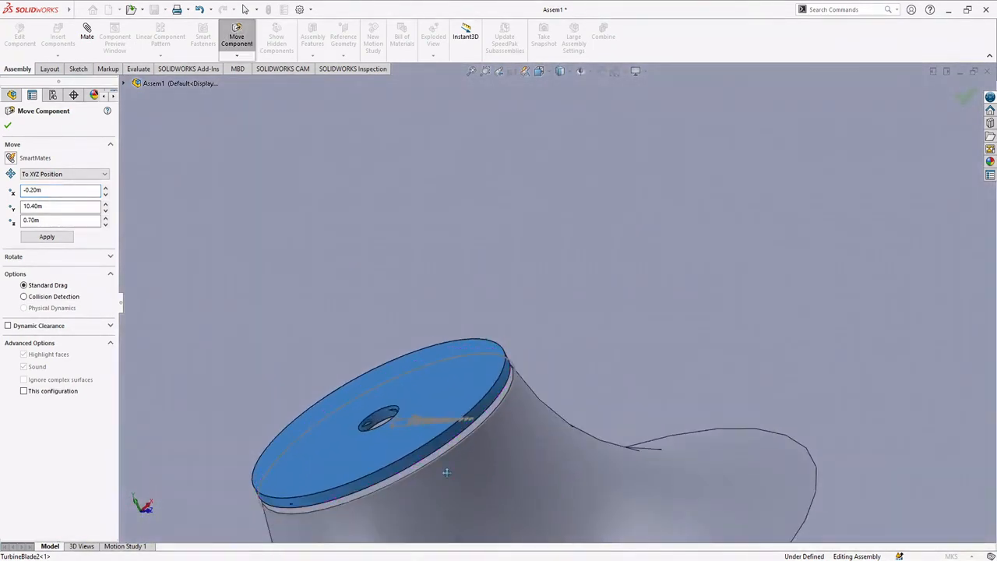
middle_drag(447, 472, 447, 418)
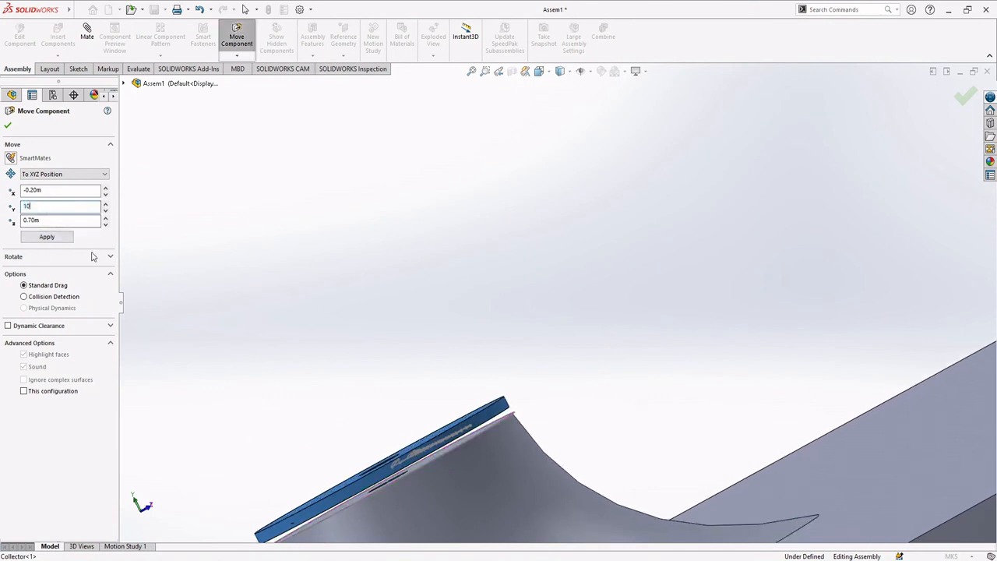
key(Return)
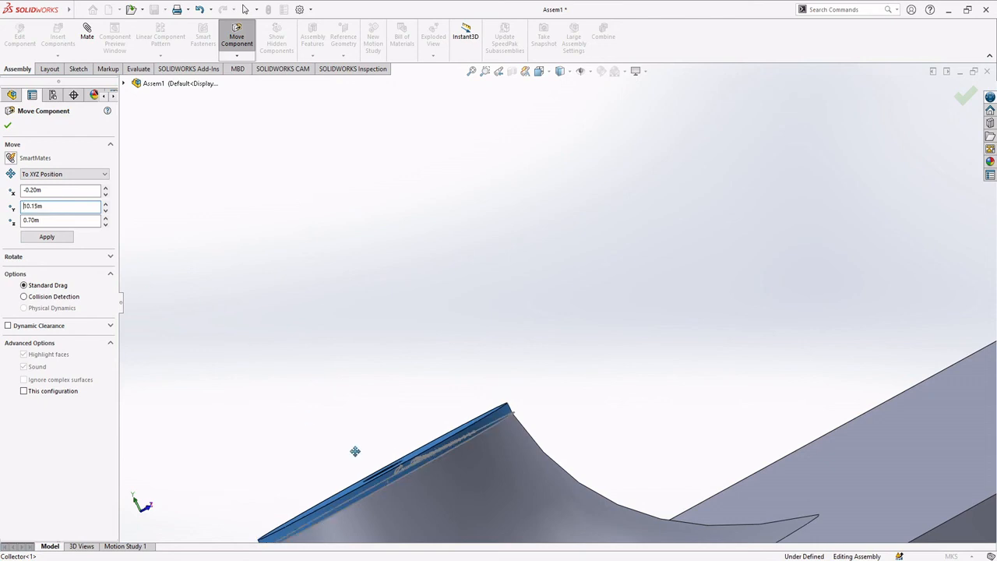
Step: Check the turbine's seating on the collector hub and accept its position
middle_drag(546, 474, 641, 480)
scroll(651, 466, up, 4)
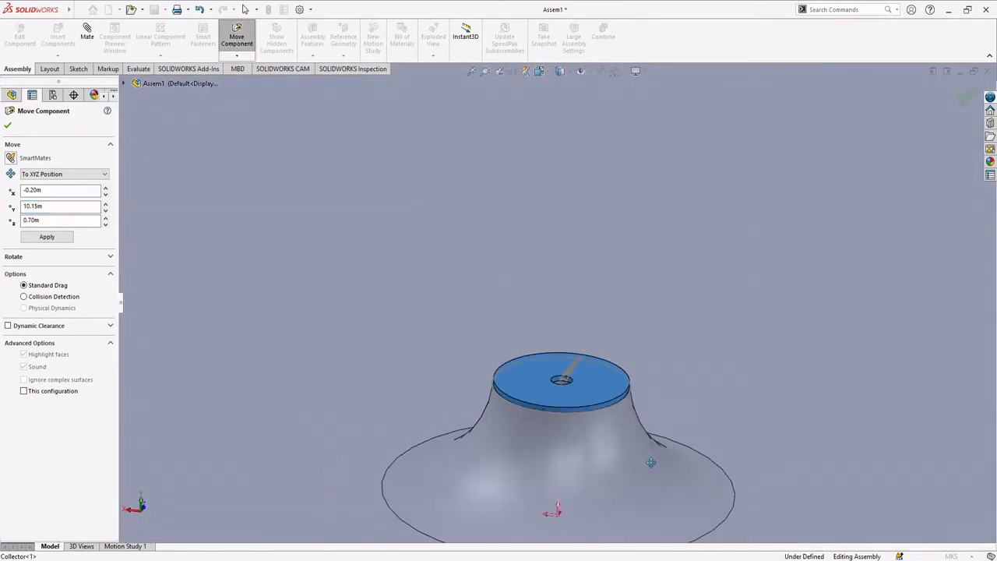
click(8, 127)
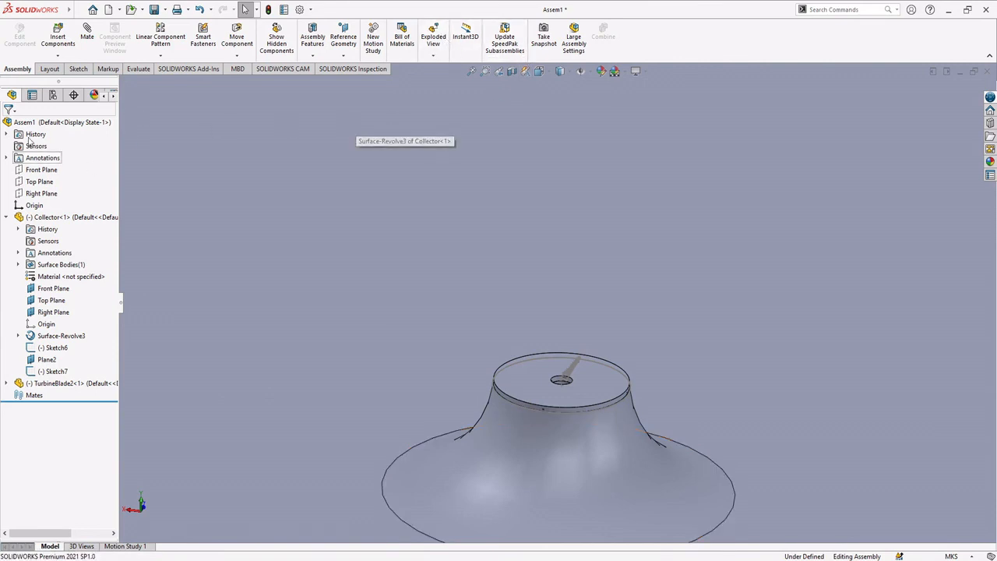
Step: Insert the Chimney part into the assembly and place it over the collector's central hub
click(49, 70)
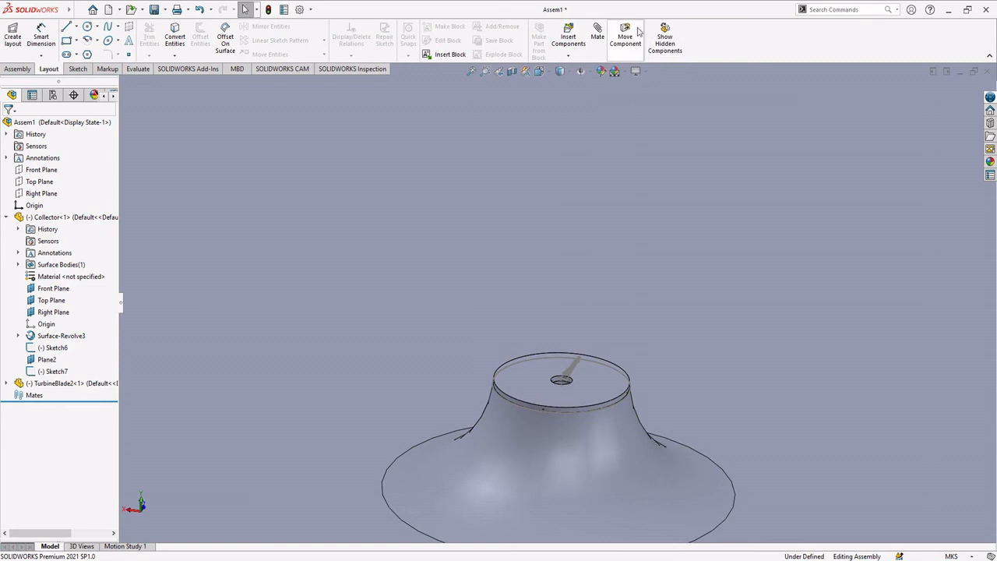
click(569, 37)
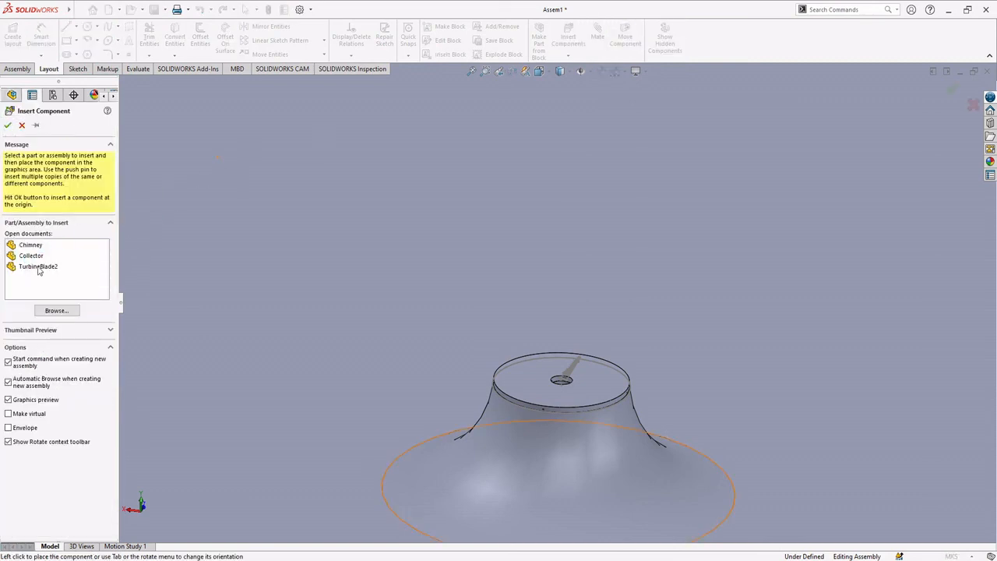
click(30, 245)
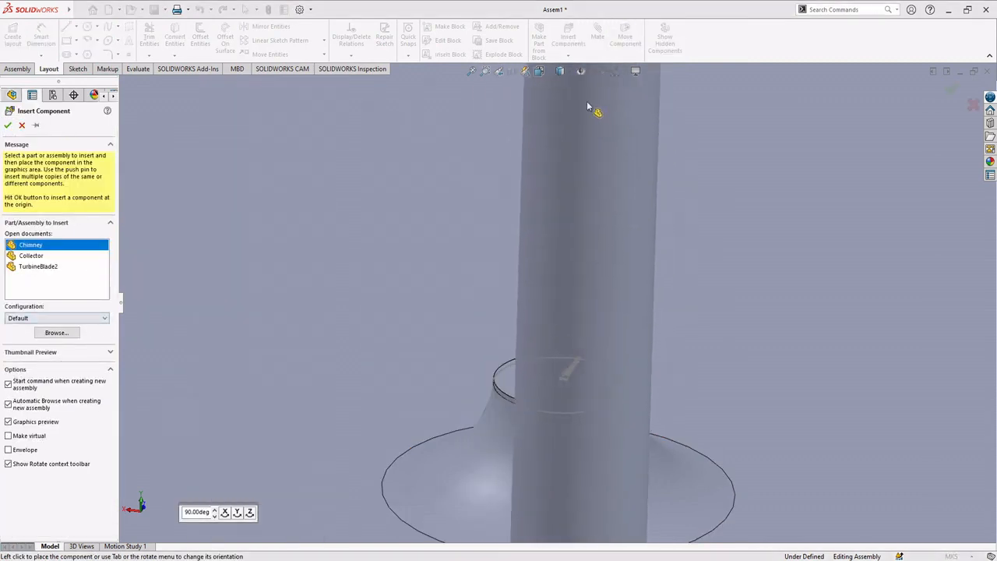
click(620, 425)
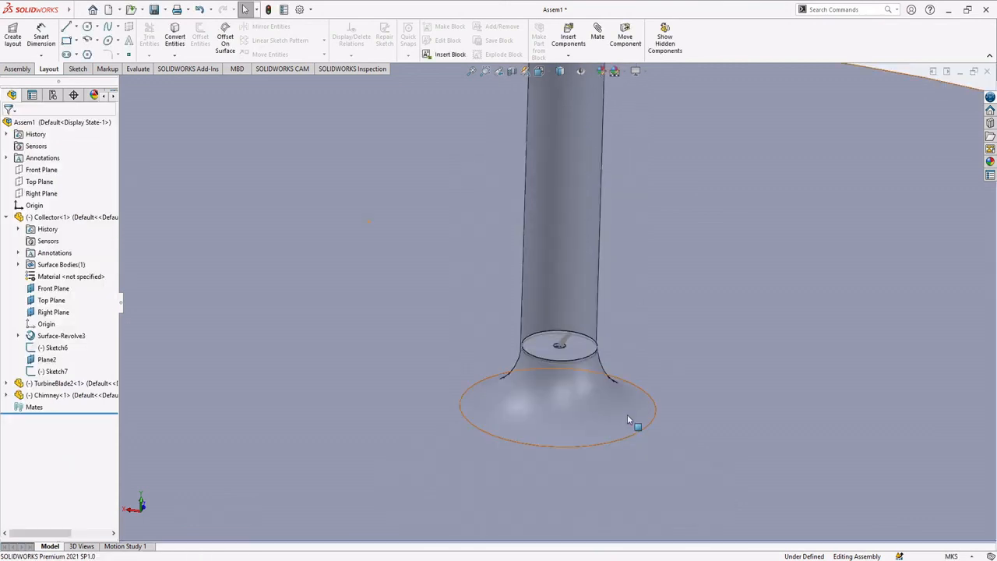
Step: Move the chimney to XYZ position X 0 m, Y 10.40 m, Z 0 m so it stands on the turbine
scroll(628, 419, up, 8)
middle_drag(623, 369, 618, 383)
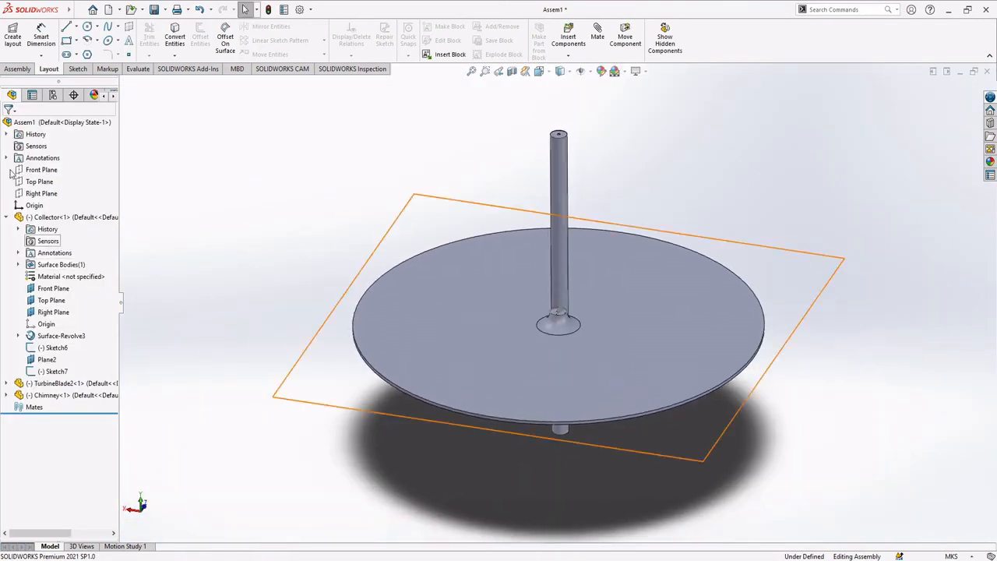
click(7, 395)
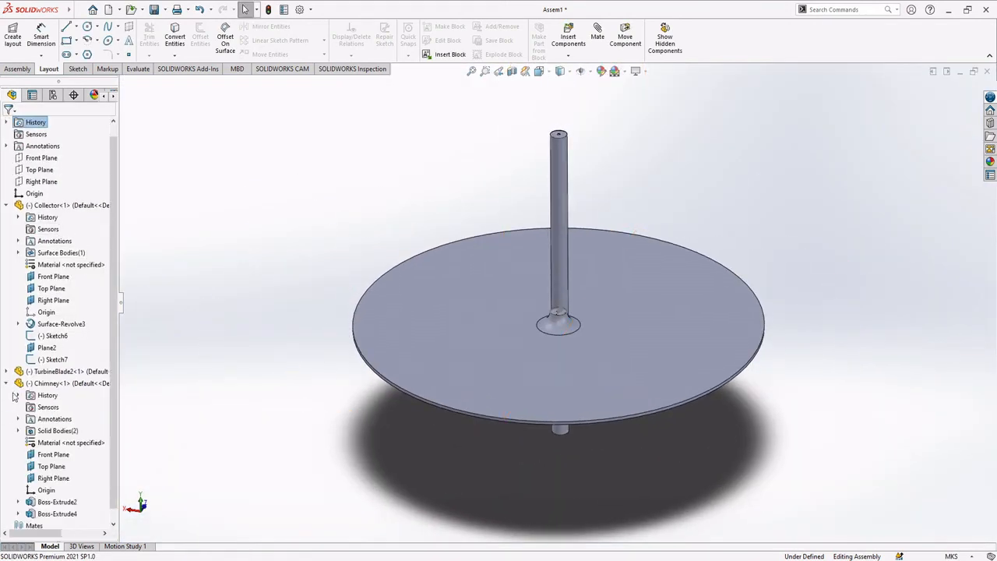
click(62, 384)
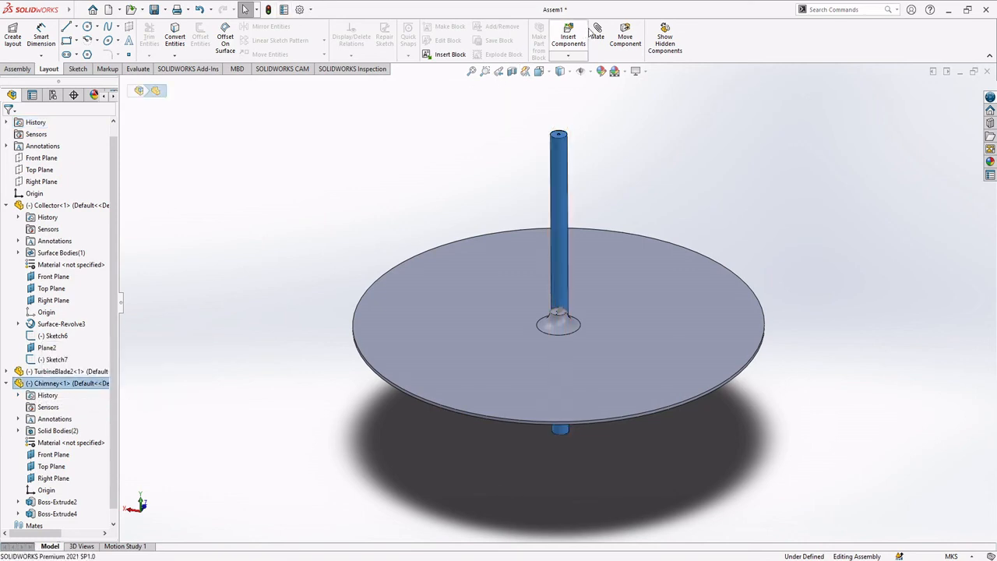
click(623, 31)
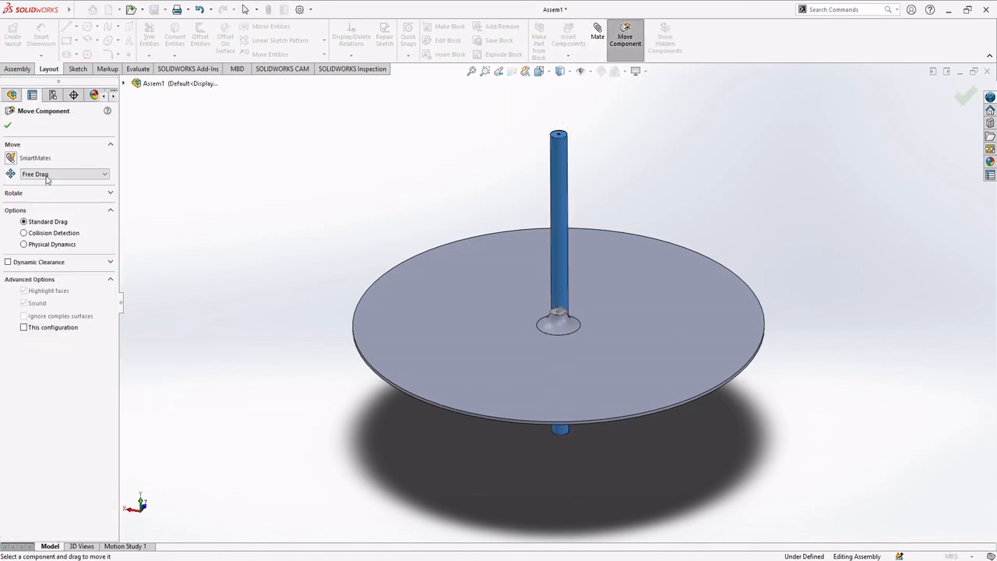
click(47, 174)
click(56, 206)
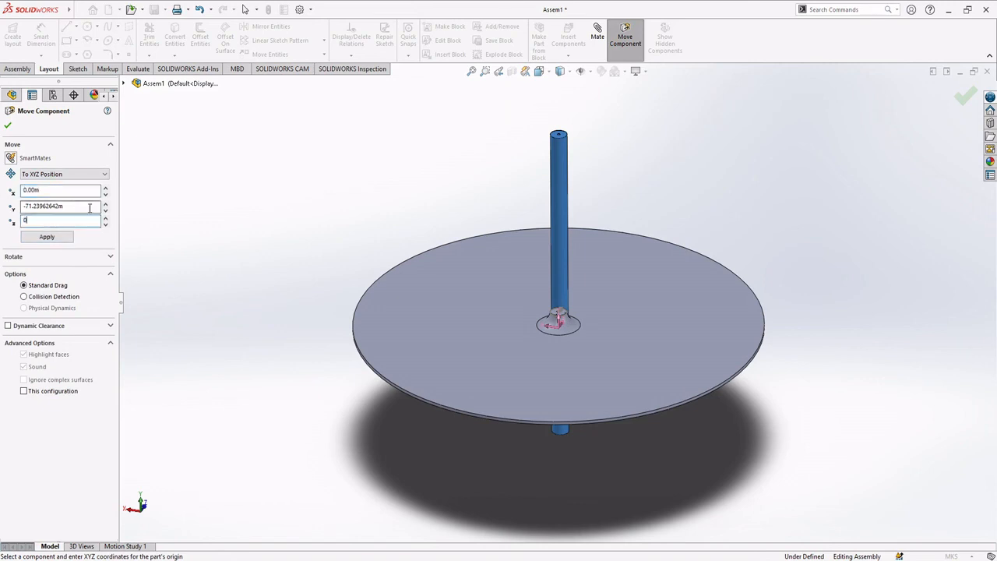
scroll(608, 350, down, 10)
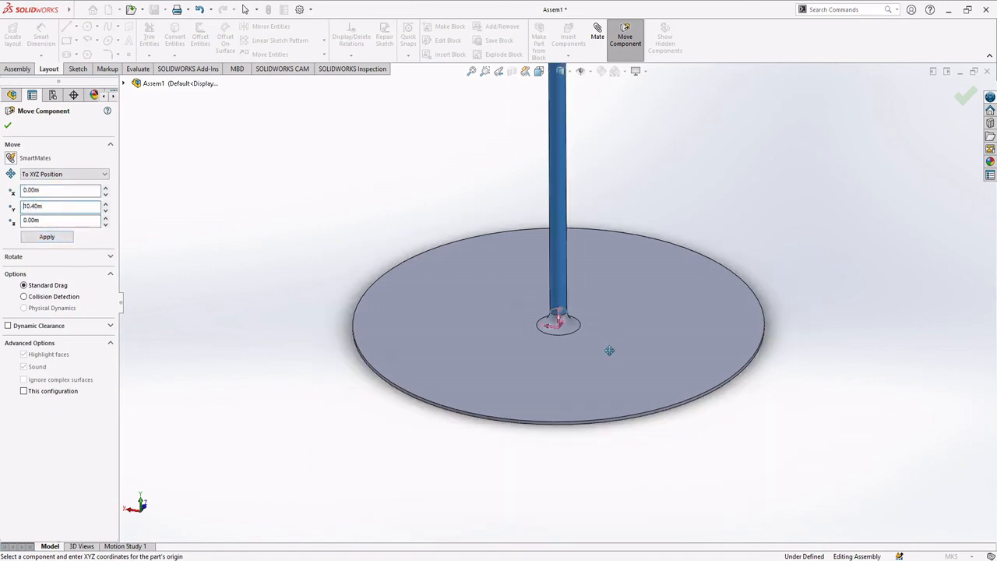
middle_drag(547, 247, 570, 263)
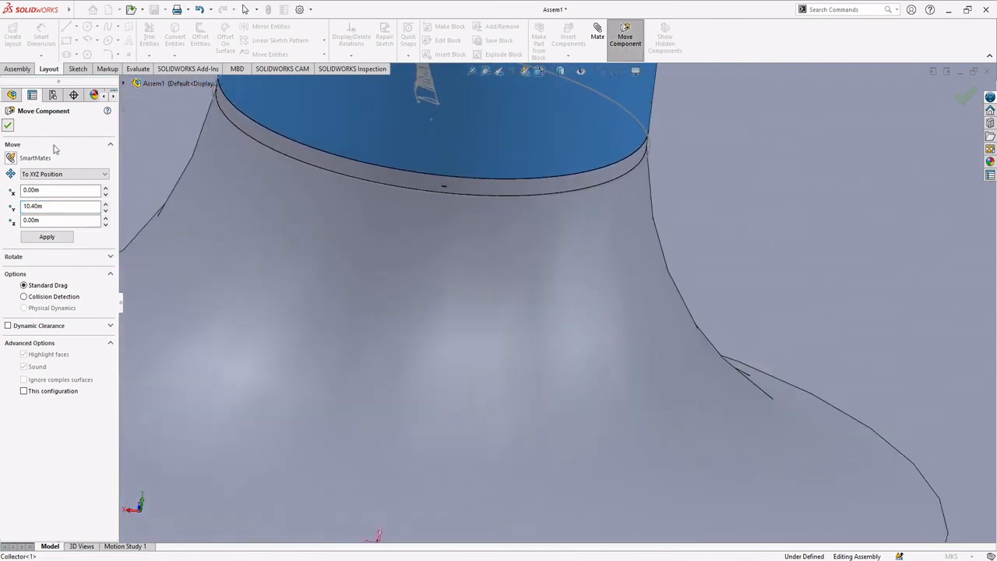
key(Escape)
Step: Examine the joint between chimney, turbine and collector hub up close and from the overall view
scroll(603, 246, up, 10)
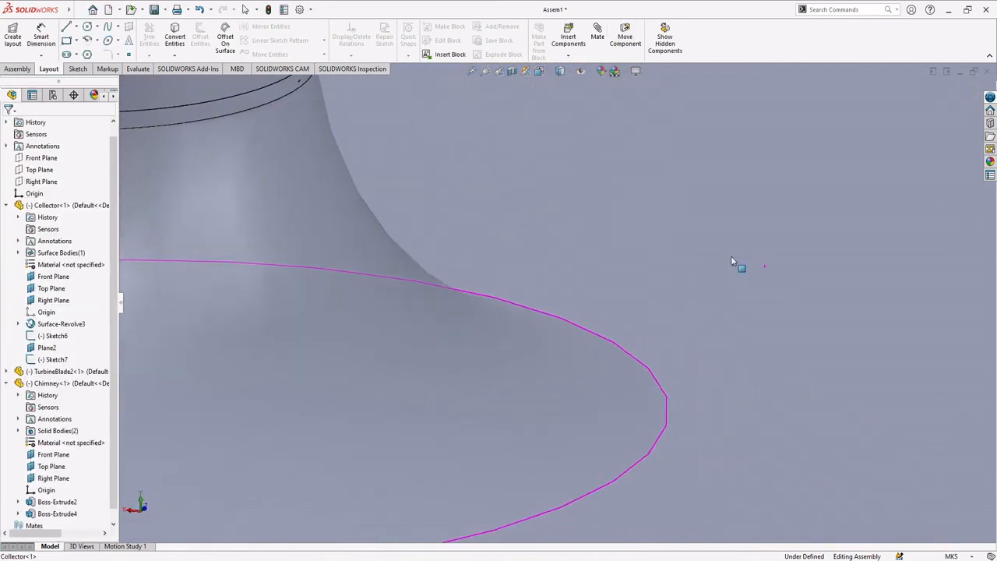
scroll(518, 264, up, 3)
scroll(499, 369, up, 5)
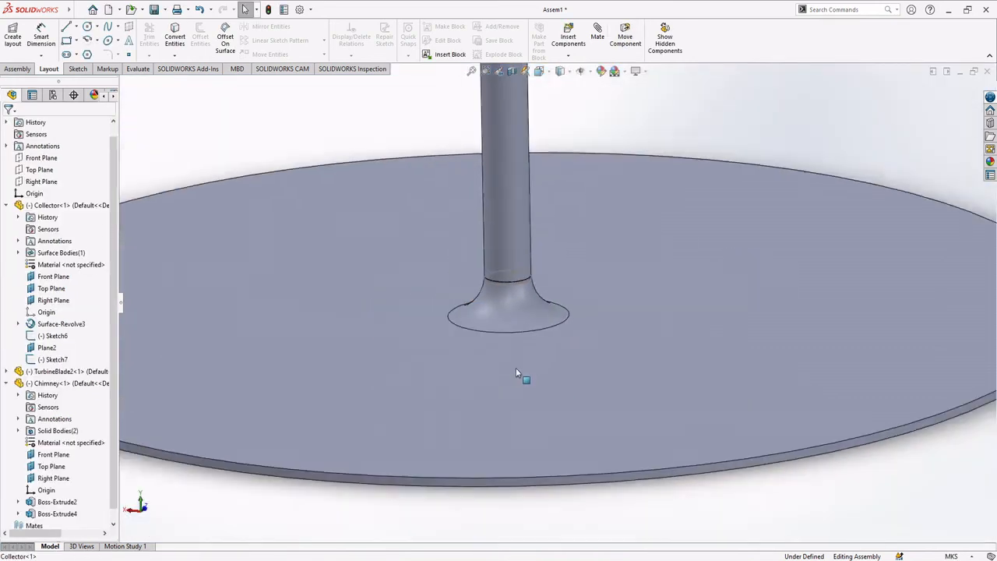
scroll(534, 288, down, 8)
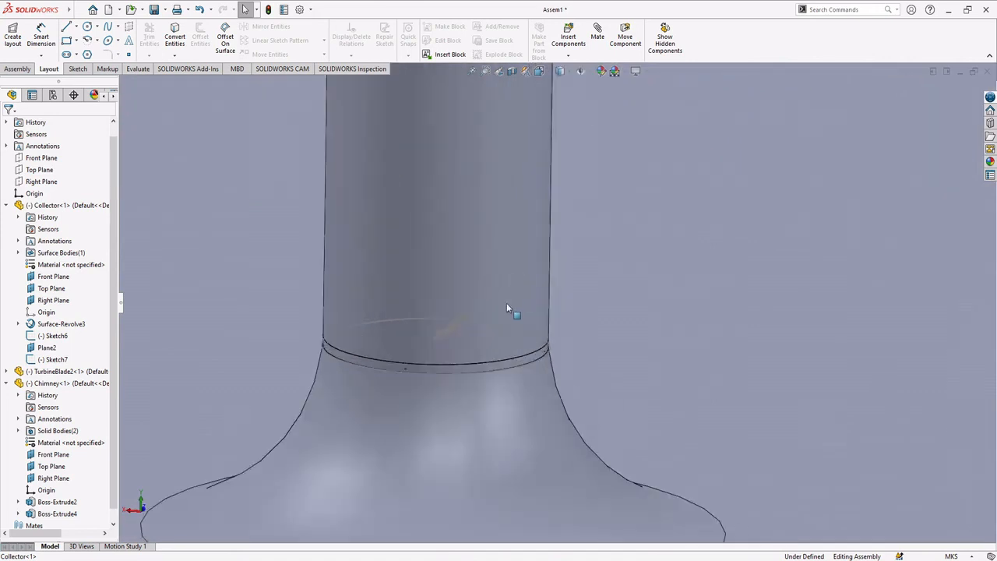
scroll(618, 400, down, 3)
scroll(581, 389, up, 8)
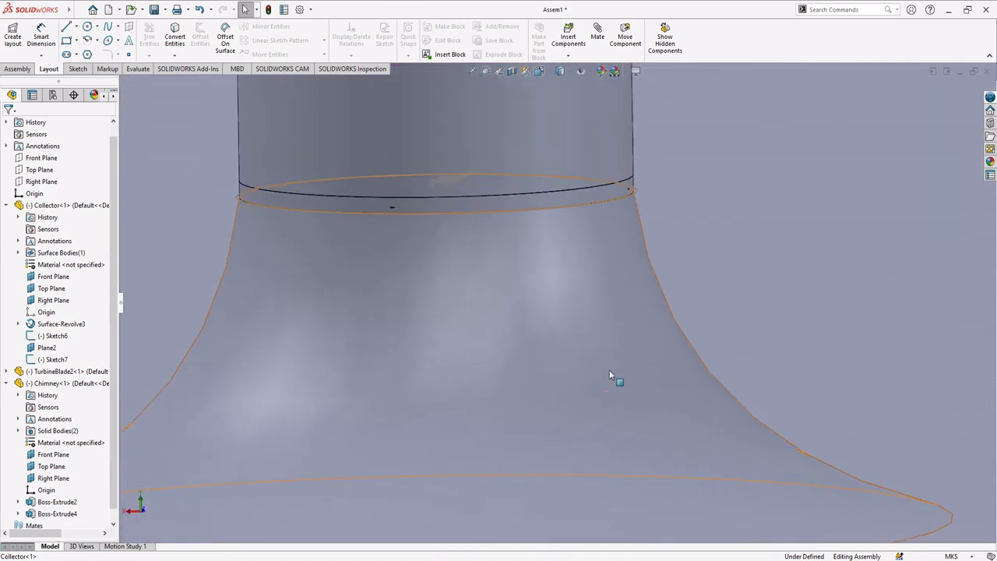
scroll(549, 310, up, 5)
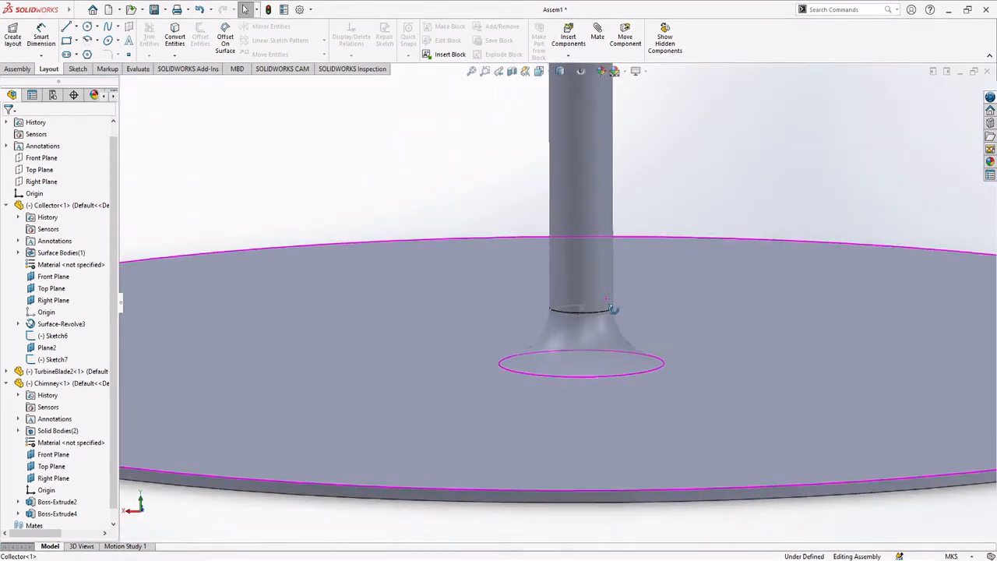
scroll(626, 348, down, 1)
scroll(631, 345, up, 6)
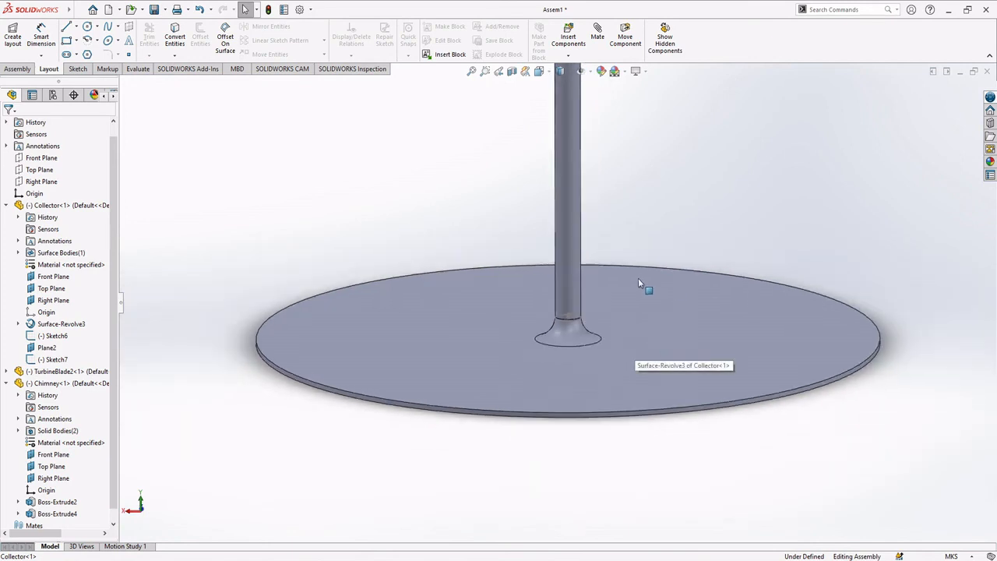
middle_drag(638, 279, 645, 312)
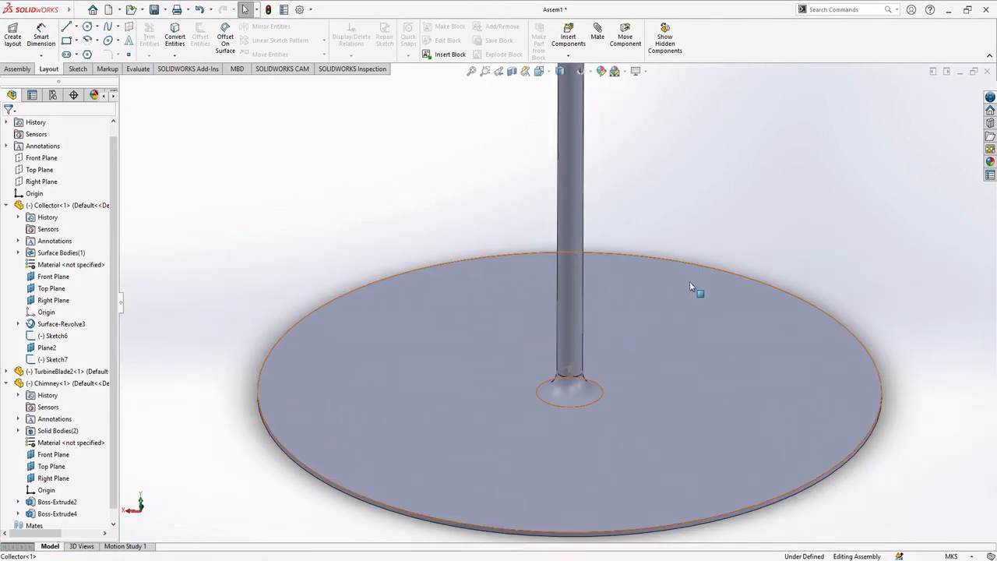